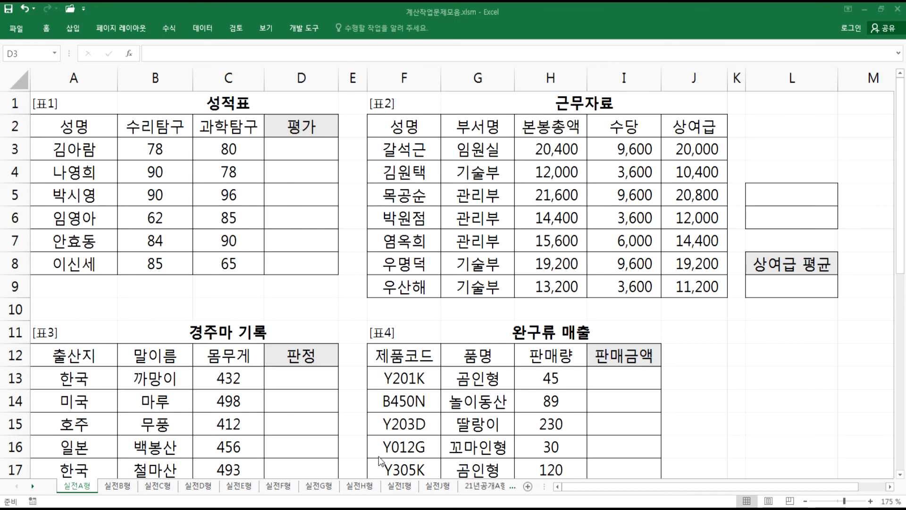
left_click(482, 486)
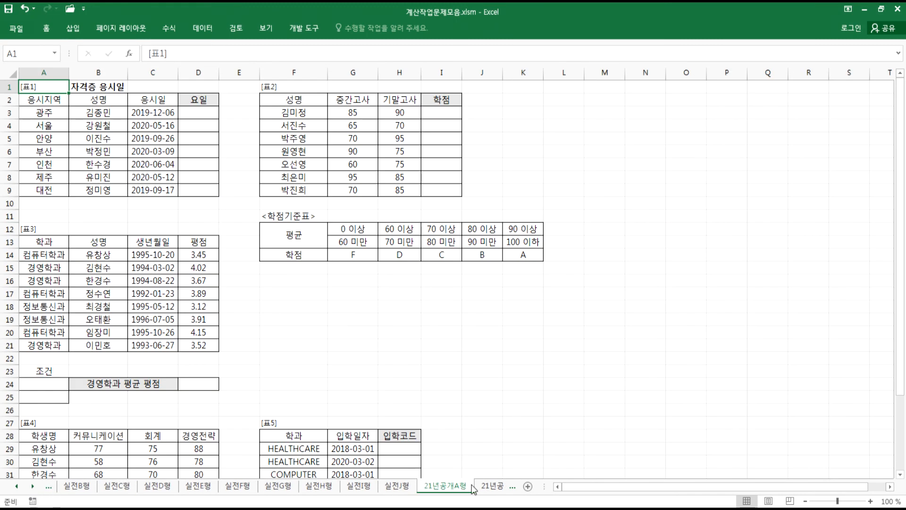
left_click_drag(545, 487, 585, 487)
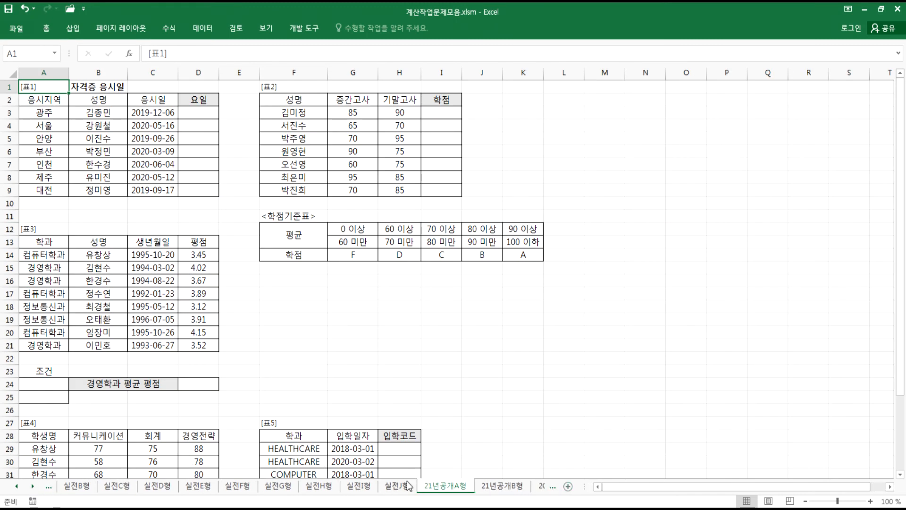
left_click(19, 486)
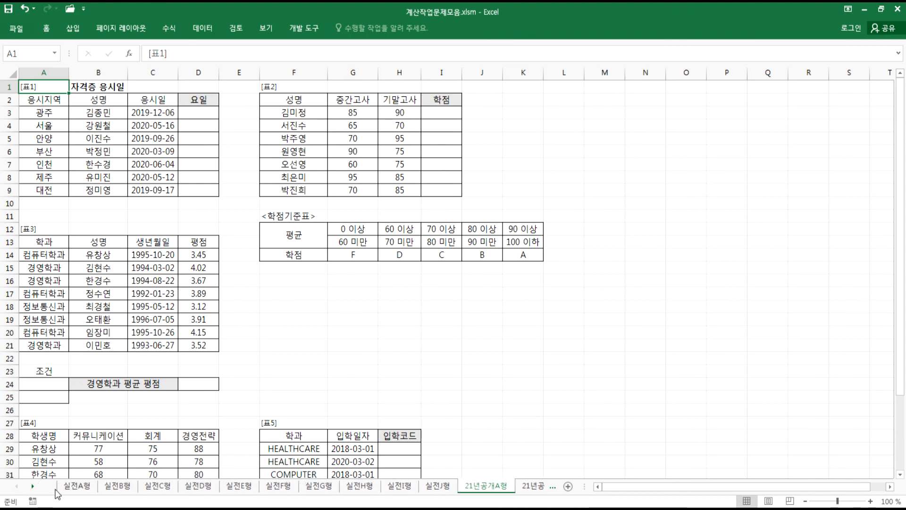
left_click(76, 486)
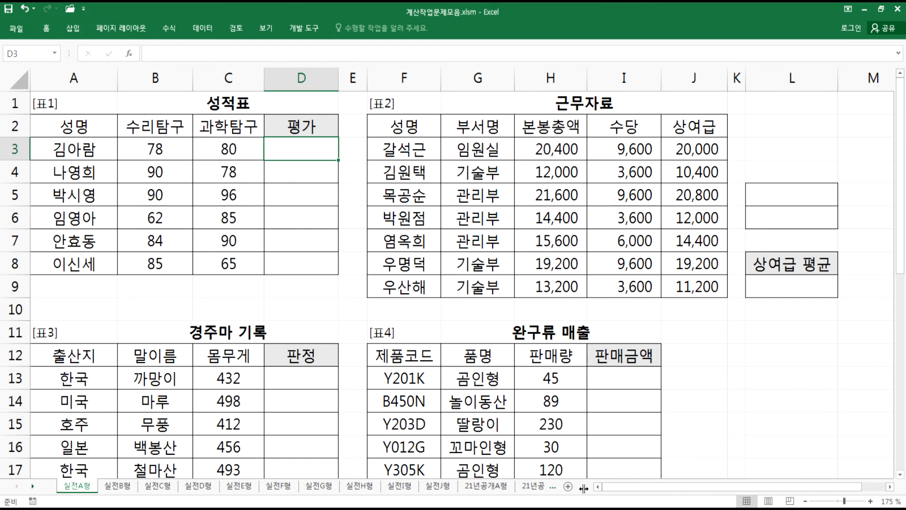
left_click_drag(584, 486, 505, 491)
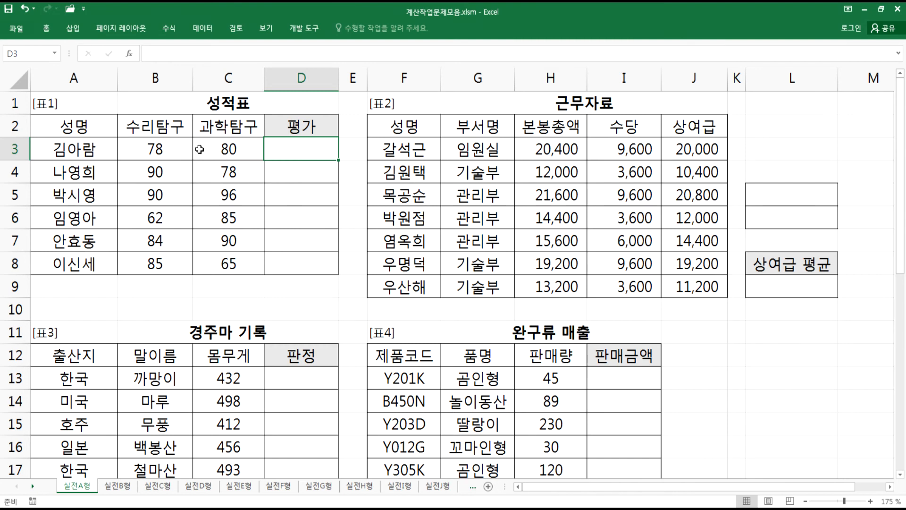
- Select the 수리탐구 and 과학탐구 score ranges in 표1 to inspect their values
left_click(156, 149)
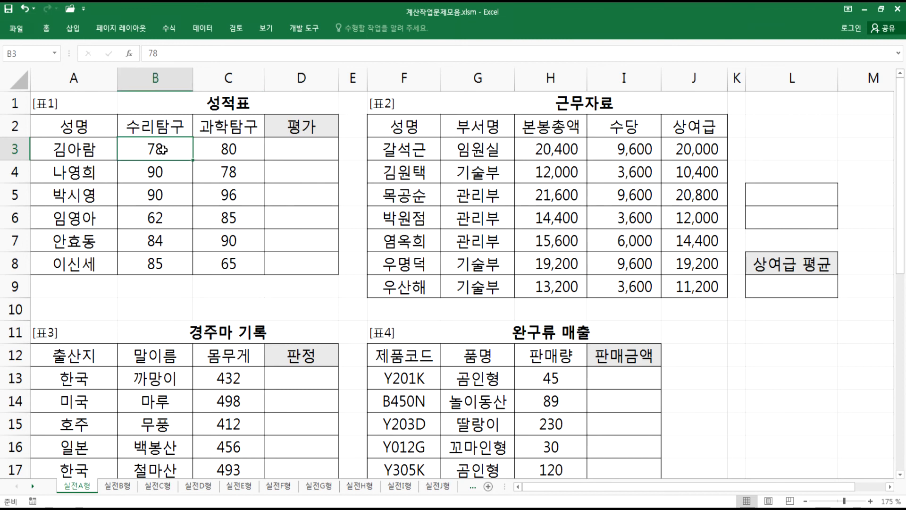
left_click_drag(147, 156, 135, 265)
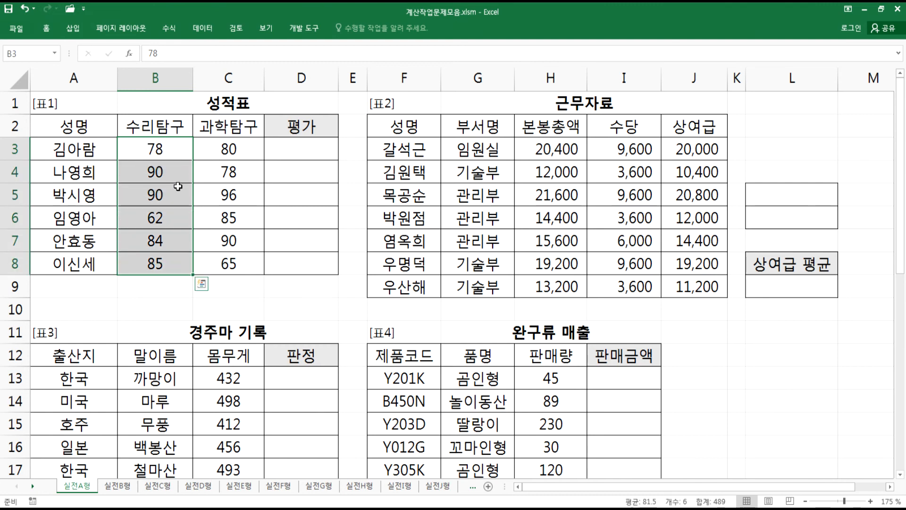
left_click_drag(228, 149, 242, 261)
left_click(286, 147)
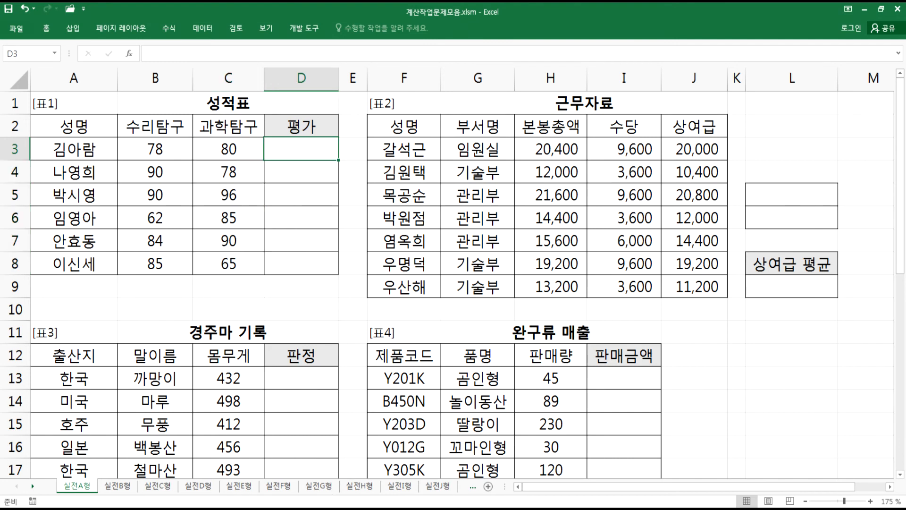
- Open Notepad beside the workbook and enter the heading 실전A형 followed by a blank line
left_click(321, 505)
left_click_drag(154, 8, 486, 49)
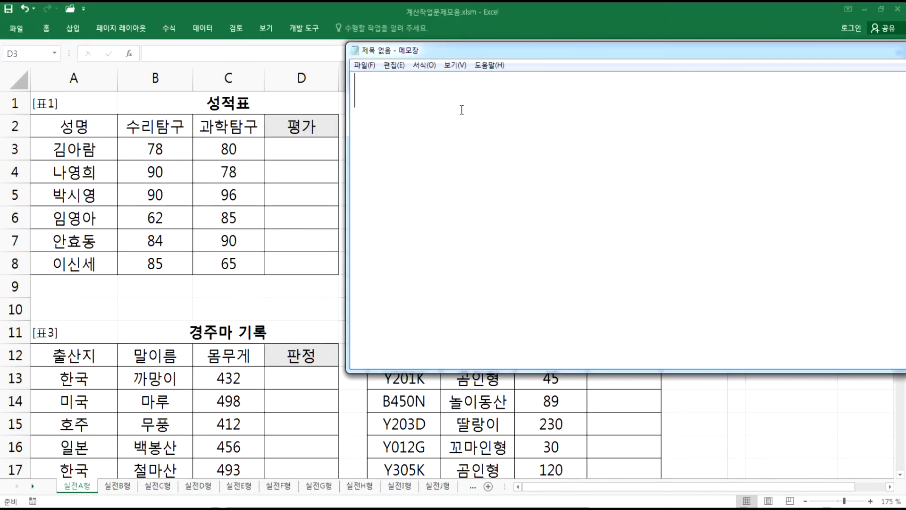
type("실전A")
type("형")
key("Return")
key("Return")
- Write the problem statement 문제1) 각 과목의 점수가 각 과목의 평균이상이 되면 "우수", 아니면 공백으로처리
type("문")
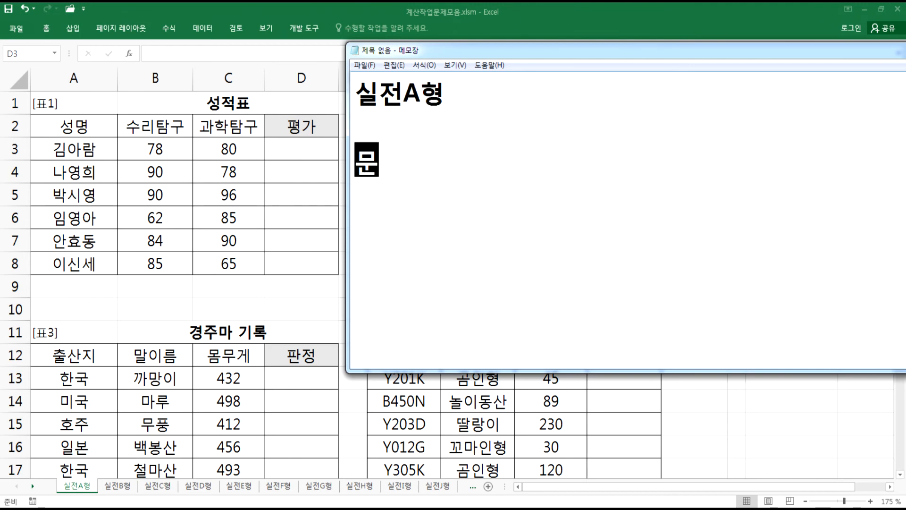
type("제1) ")
type("각 과목")
type("의 점ㅅ")
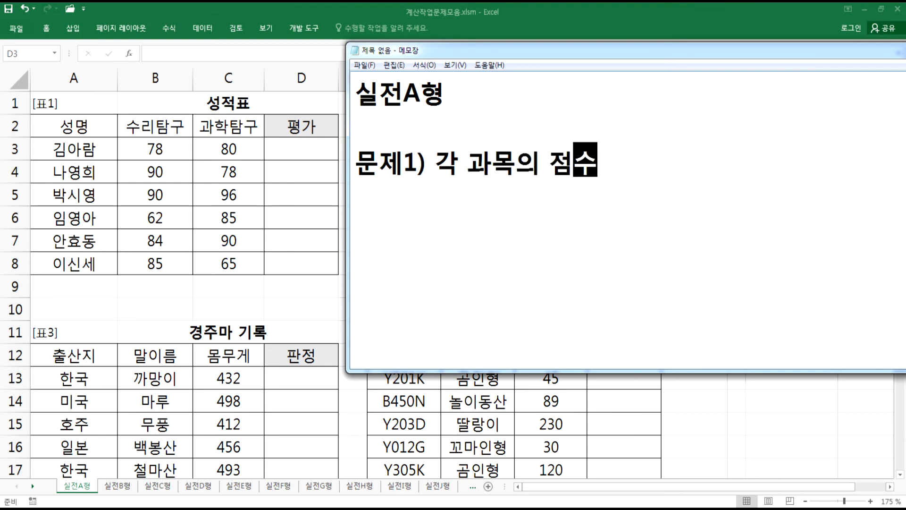
type("ㅜ가 ")
type("각 과목")
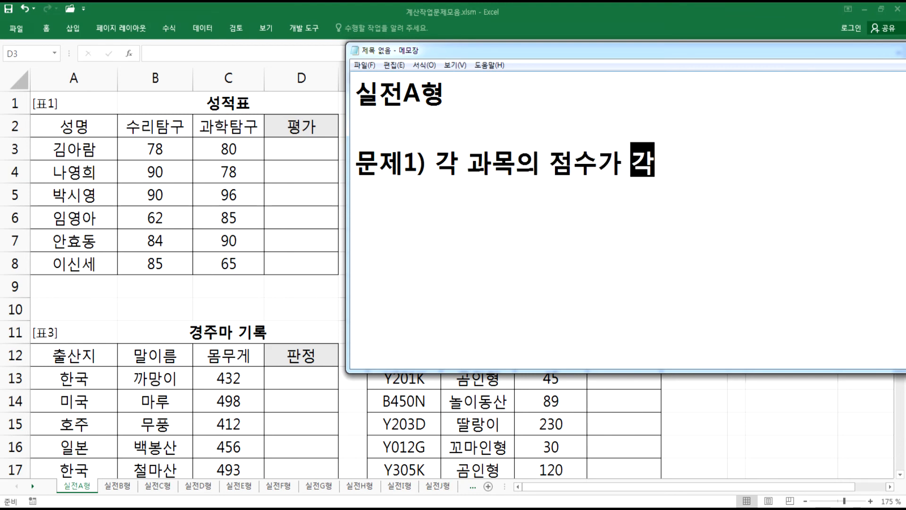
type("의 평균")
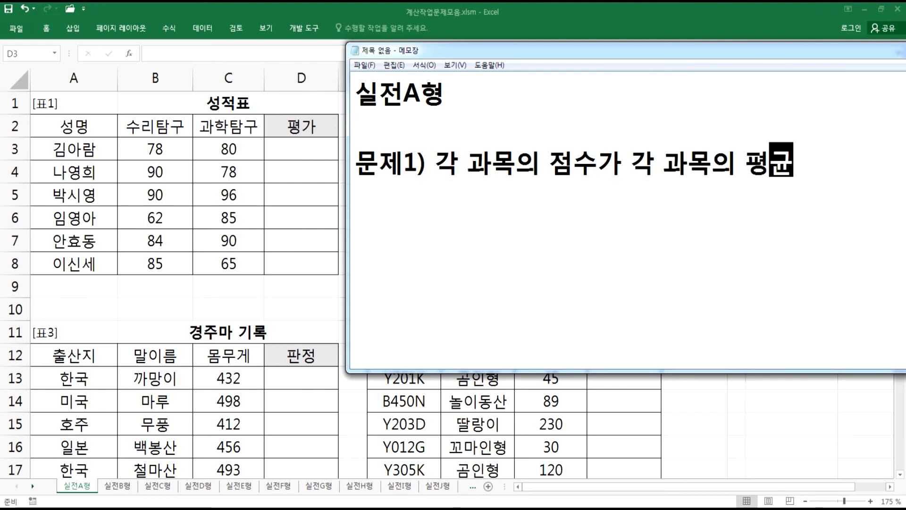
type("이상이")
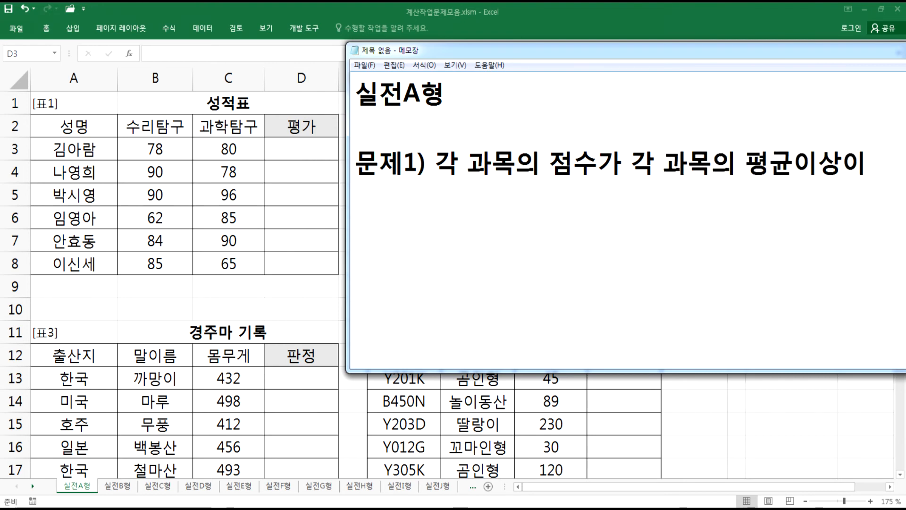
type(" 되면")
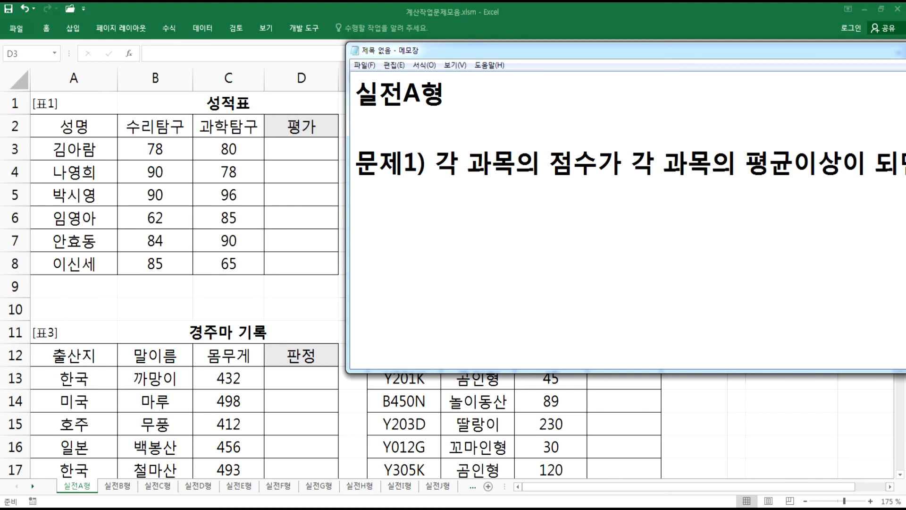
left_click_drag(348, 110, 442, 110)
left_click_drag(513, 53, 257, 53)
type("\"우수\"")
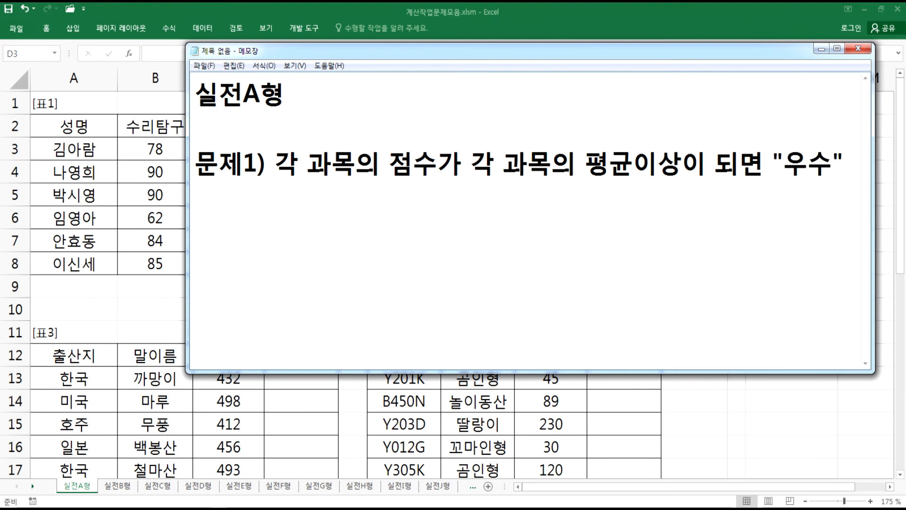
type(", ㄱ")
key("BackSpace")
type("아님면 공백")
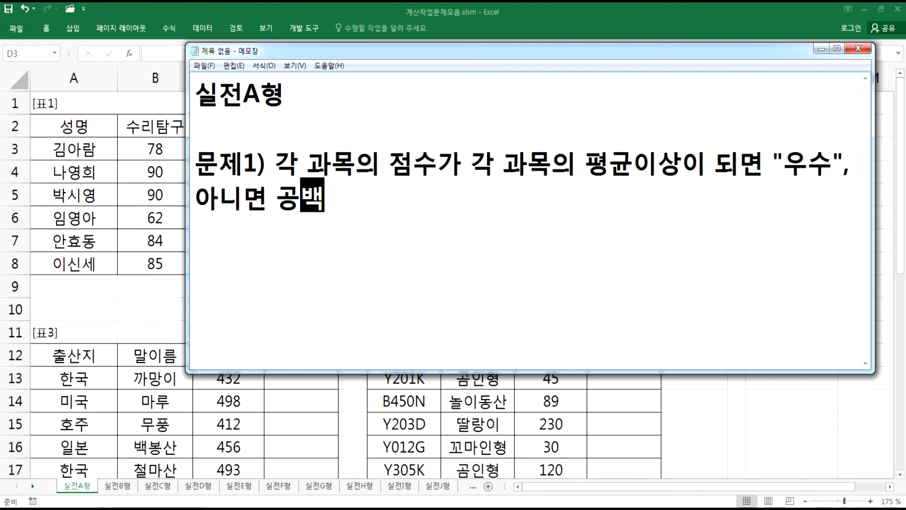
type("으로처리")
key("Return")
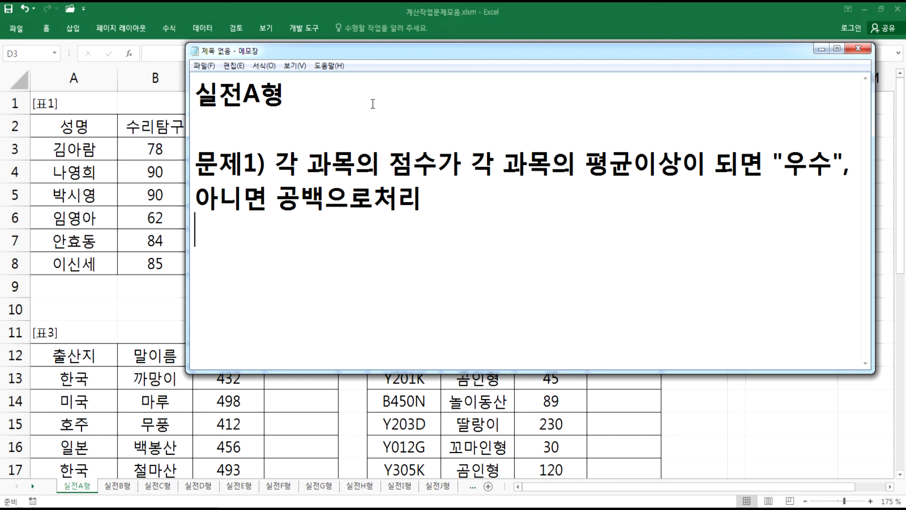
- Add a line listing the functions to use: IF, AND, AVERAGE 함수
type("if")
key("BackSpace")
key("BackSpace")
type("IF")
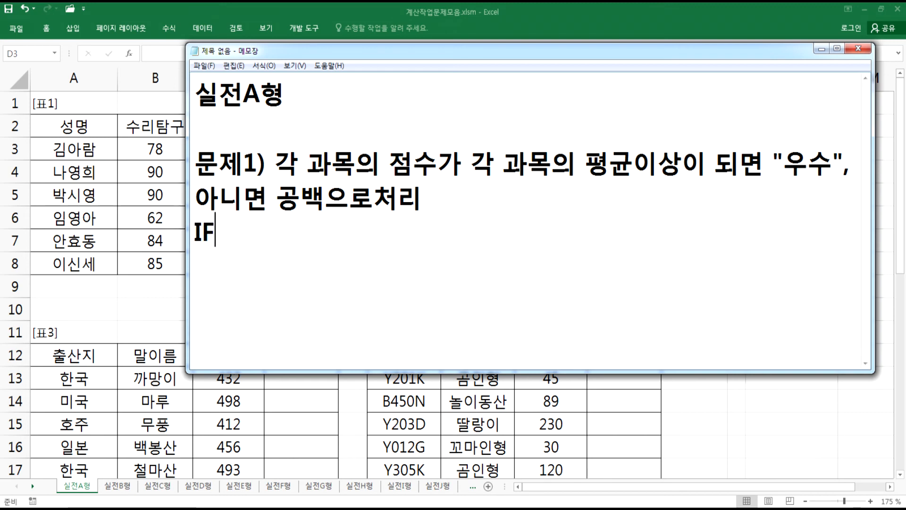
type(", AND, AV")
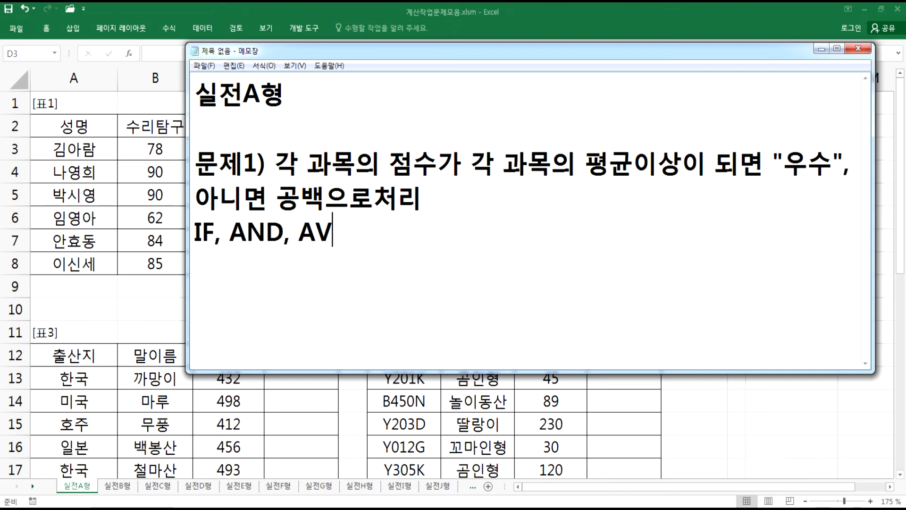
type("ERAGE 함수")
key("Return")
- Type the formula skeleton =IF(AND(), "우수", "") on a new line
left_click_drag(349, 47, 431, 17)
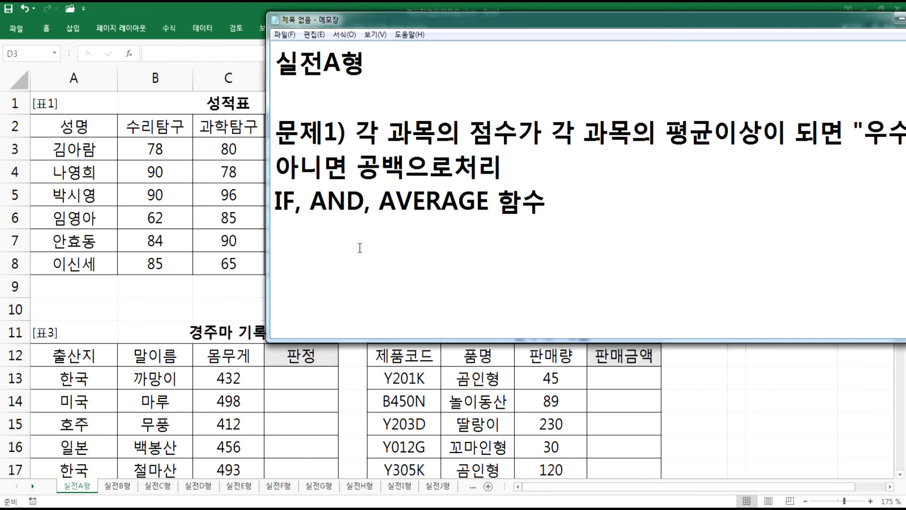
type("=IF(AND()")
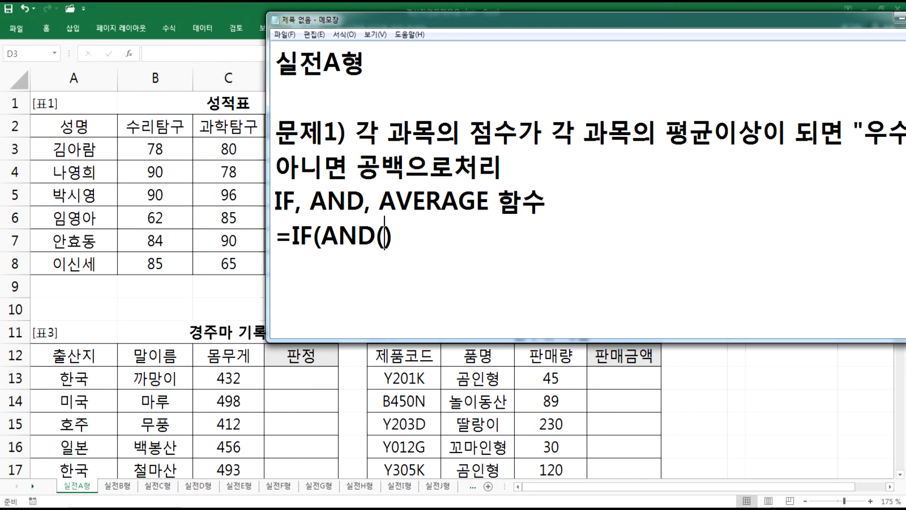
type(", \"ㅇ")
type("우수\", \"\"")
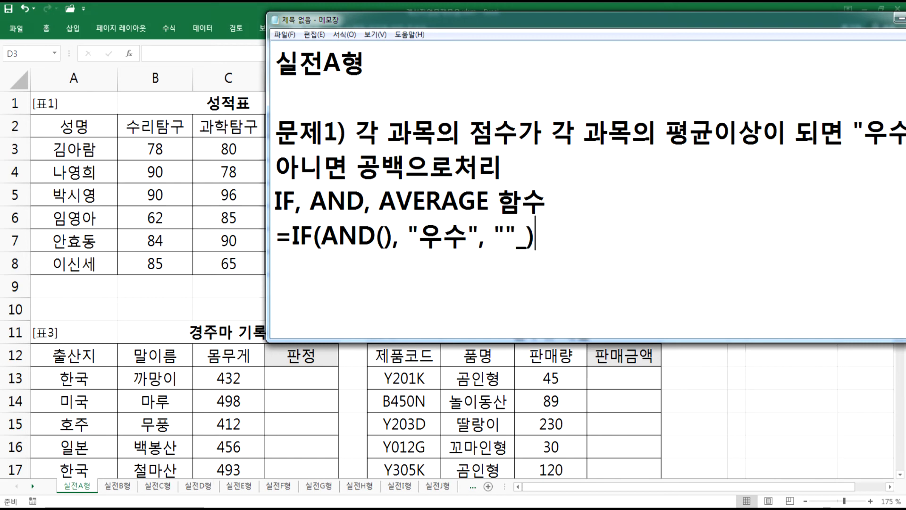
type(")")
key("Left")
key("Left")
key("Left")
key("Left")
key("Left")
key("Left")
key("Left")
key("Left")
key("Left")
key("Left")
key("Left")
key("Left")
key("Left")
key("Right")
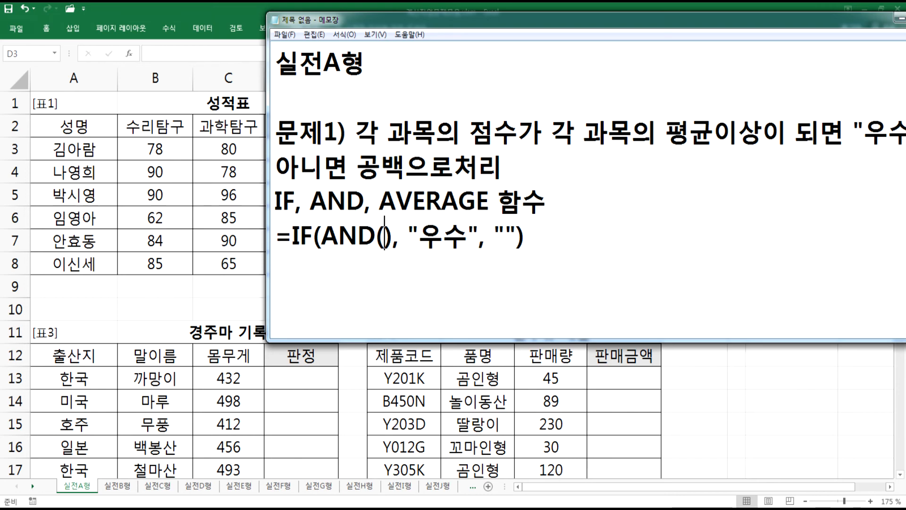
- Inside AND, enter the first condition B3>AVERAGE(B3:B8) followed by a comma
type("B3")
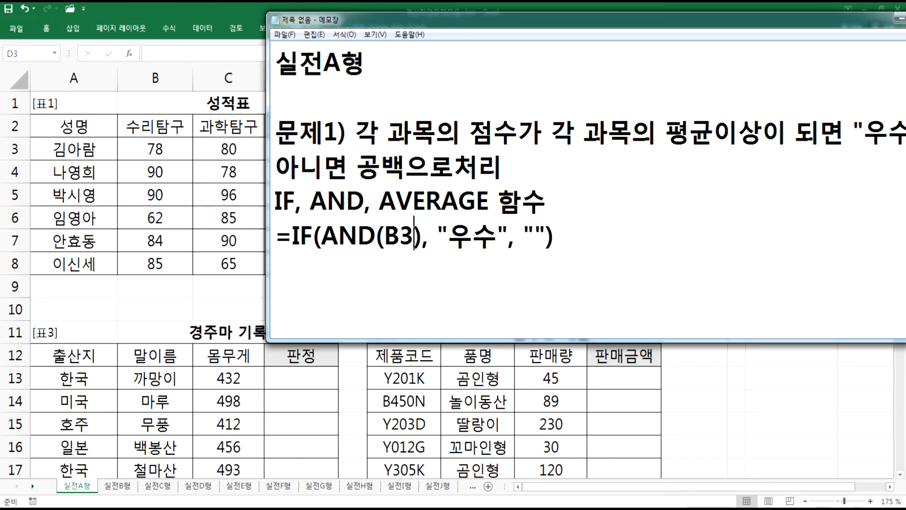
type(">")
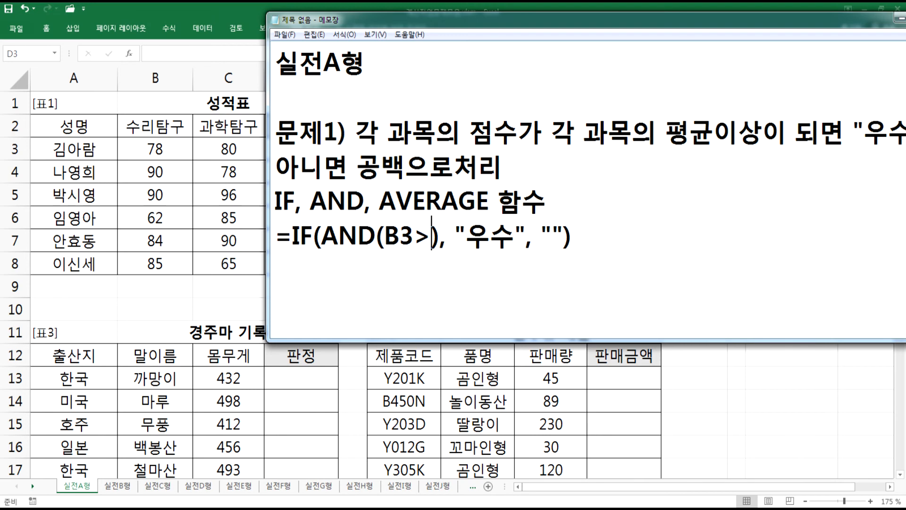
type("AVERAGE()")
key("Left")
type("B3:")
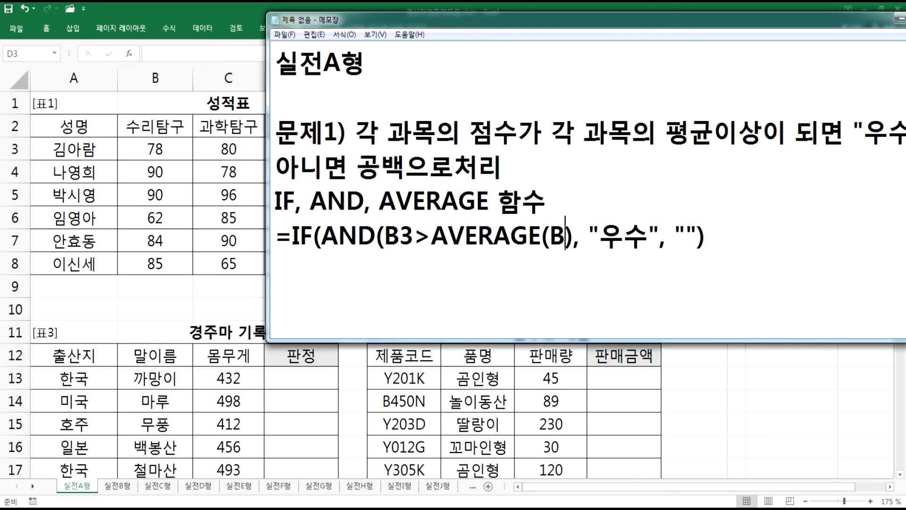
type("B9")
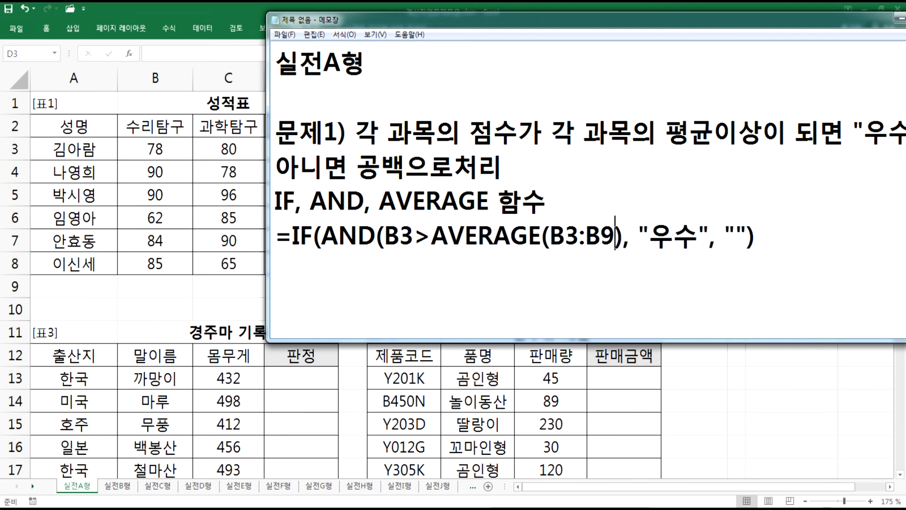
key("BackSpace")
type("8)")
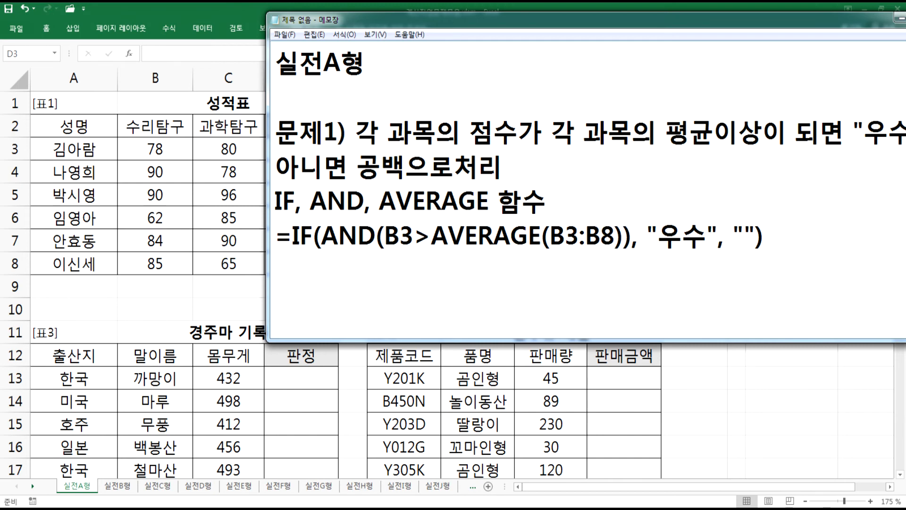
type(",")
- Make the first average range absolute as $B$3:$B$8
key("Left")
key("Left")
key("Left")
key("Left")
key("Left")
key("Left")
key("Left")
key("Left")
type("$")
key("Right")
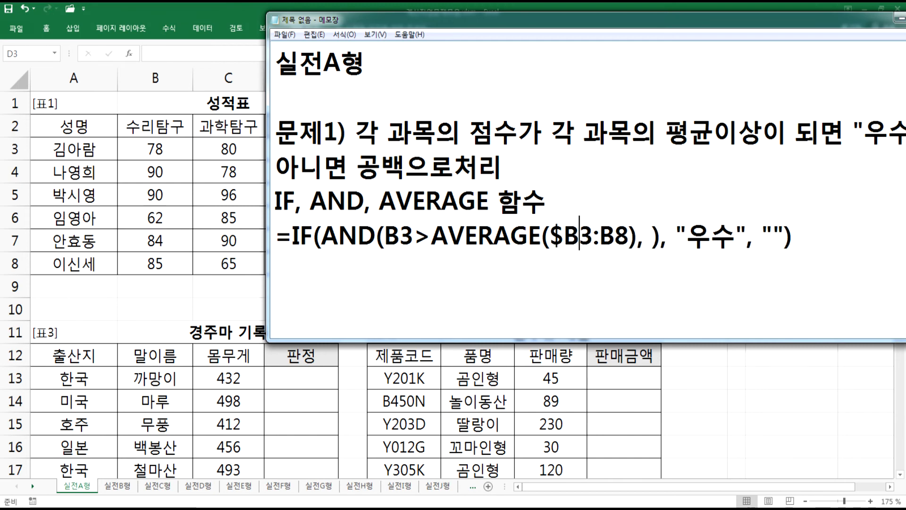
type("$")
key("Right")
key("Right")
type("$")
key("Right")
type("$")
key("Right")
key("Right")
key("Right")
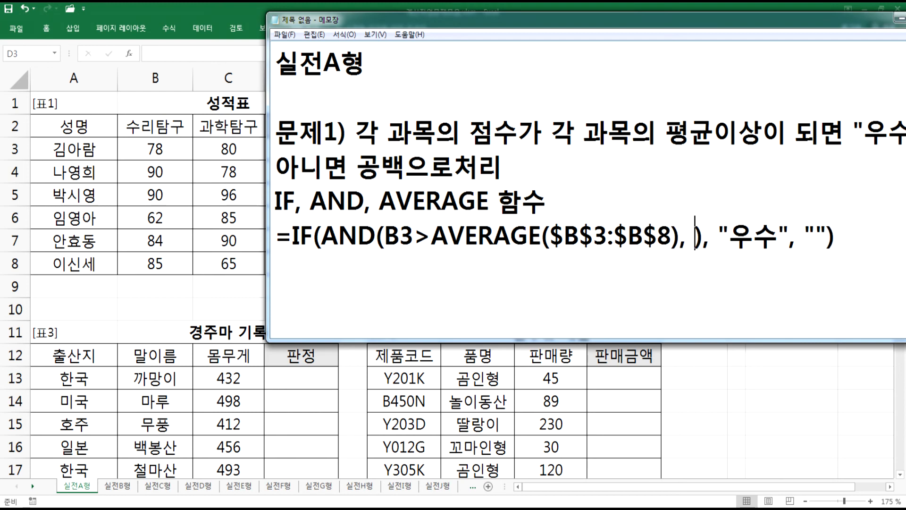
- Add the second condition C3>=AVERAGE(C3:C8) inside the AND function
type("C3")
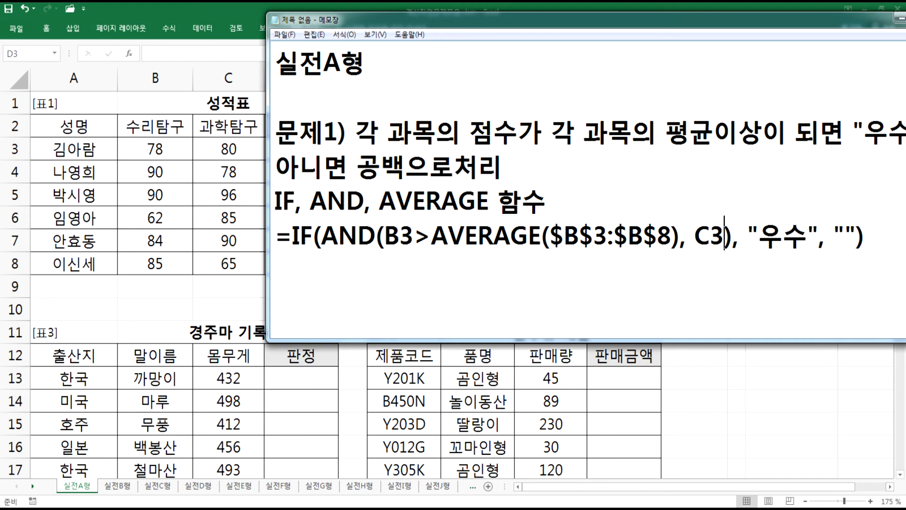
type(">=AVERAG")
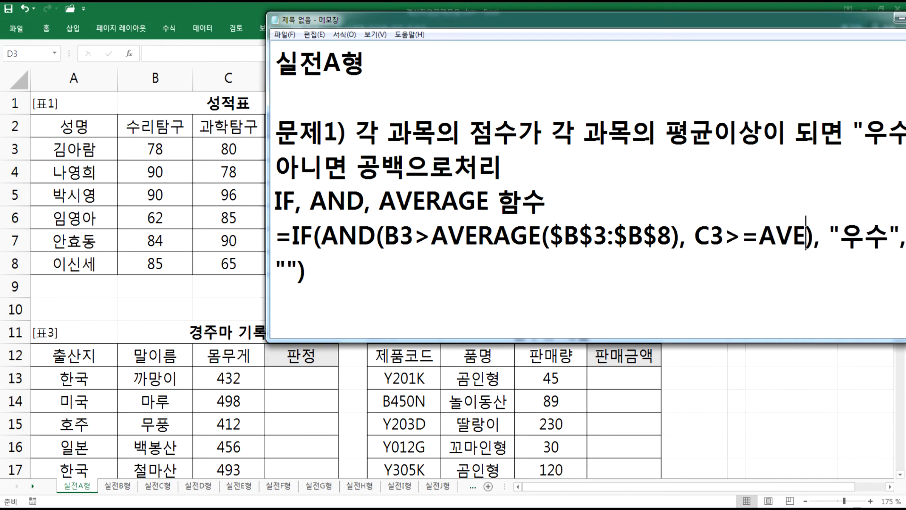
type("E(C3")
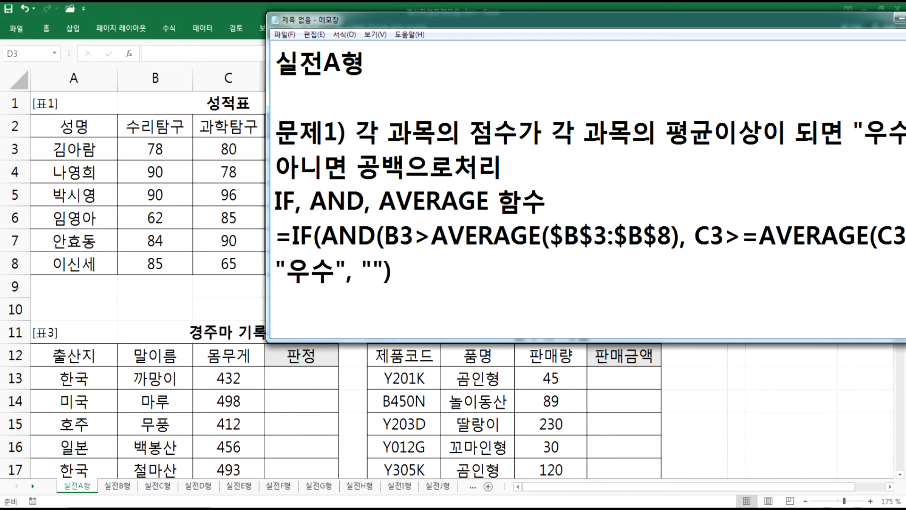
type(":C8)")
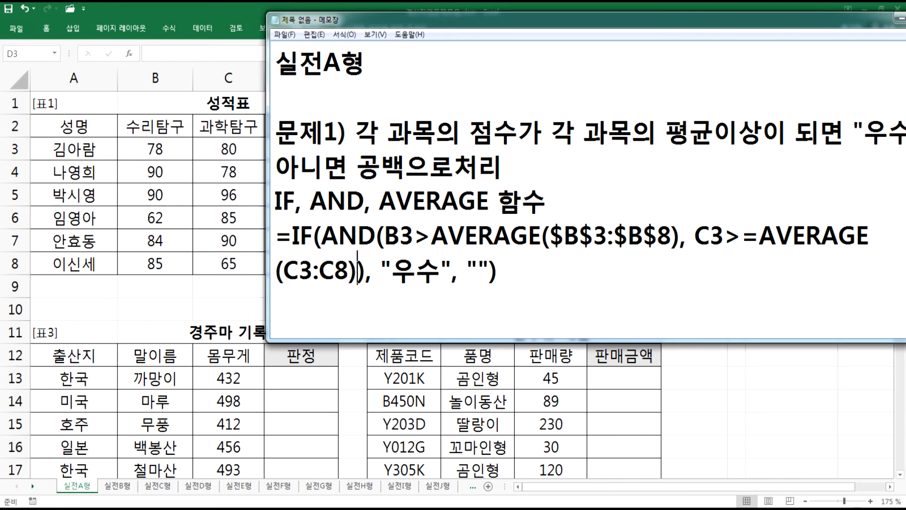
- Make the second average range absolute as $C$3:$C$8
key("Left")
key("Left")
key("Left")
key("Left")
key("Left")
key("Left")
type("$")
key("Right")
type("$")
key("Right")
key("Right")
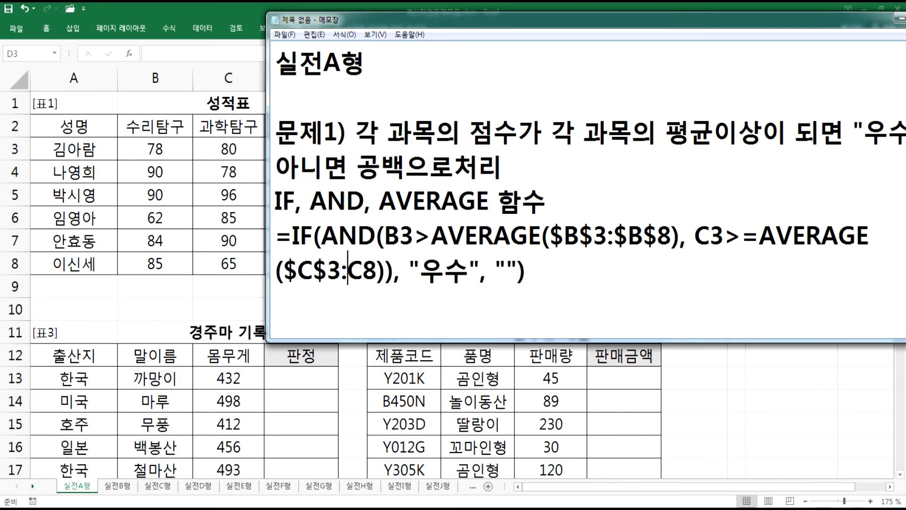
type("$")
key("Right")
type("$")
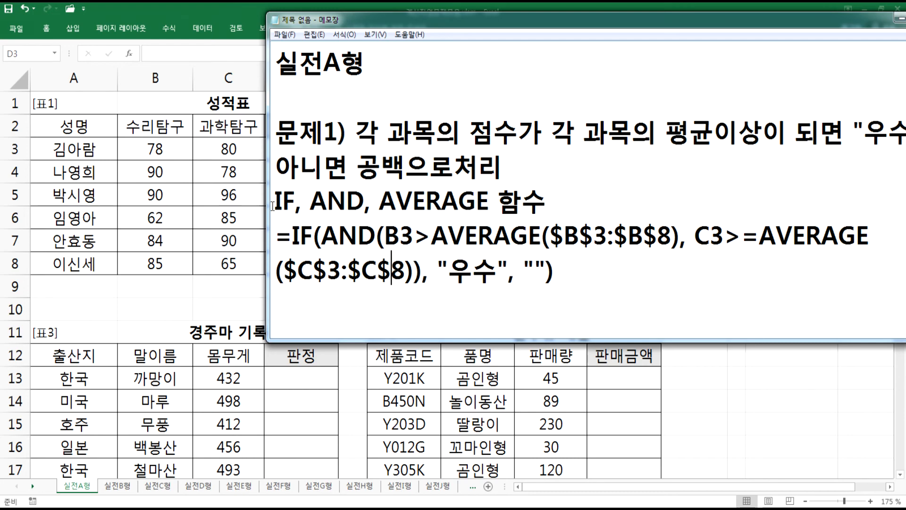
- Select the finished formula line in Notepad to copy it
left_click_drag(266, 206, 44, 206)
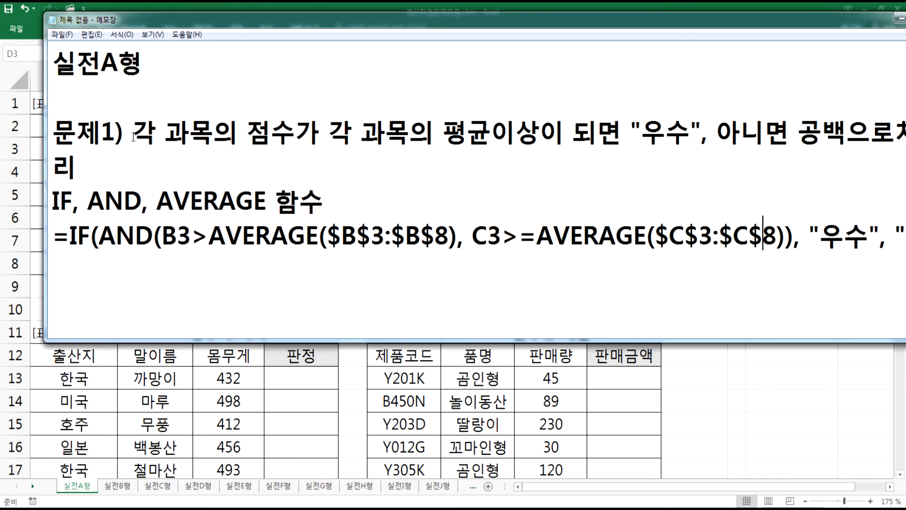
left_click_drag(178, 25, 148, 271)
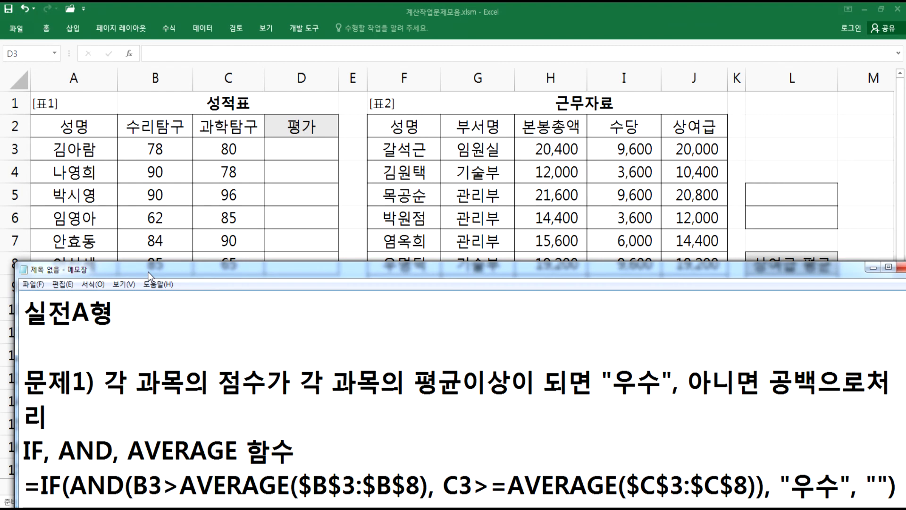
left_click(215, 418)
mouse_move(706, 267)
left_mouse_down()
mouse_move(702, 307)
mouse_move(699, 272)
left_mouse_up()
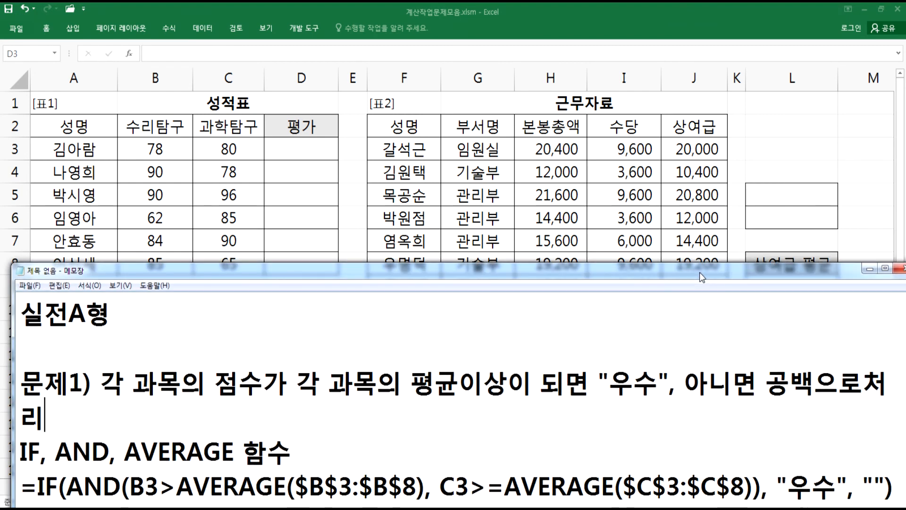
left_click(900, 495)
scroll(899, 496, "down", 1)
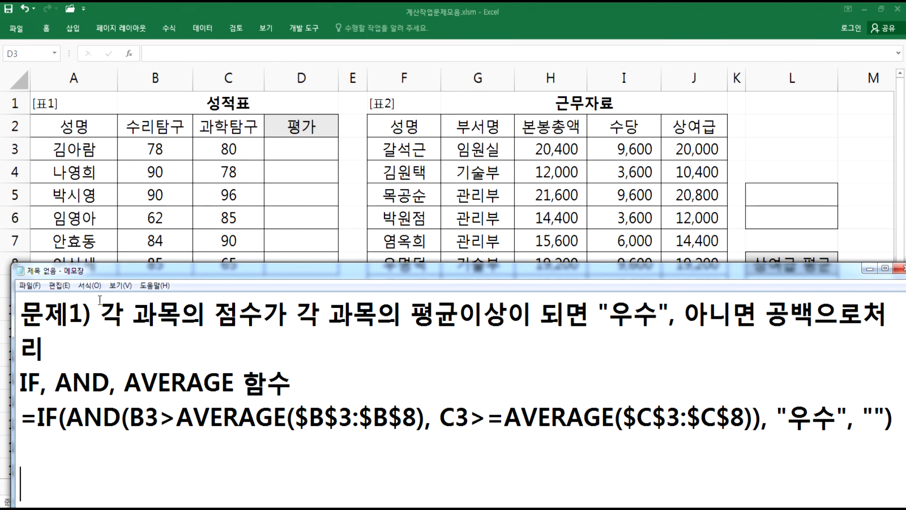
left_click_drag(98, 271, 87, 277)
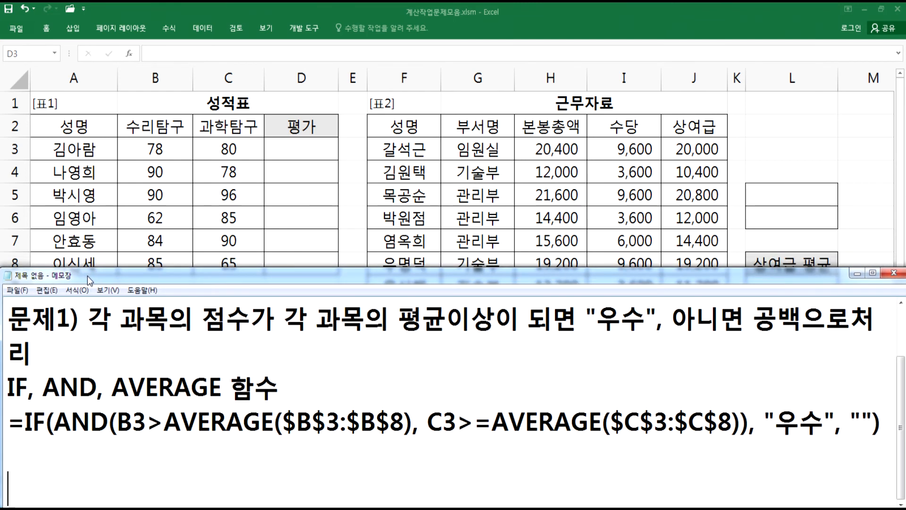
left_click_drag(8, 422, 888, 427)
key("ctrl+c")
- Paste the formula into cell D3 of the 평가 column and fill it down to D8
left_click(298, 144)
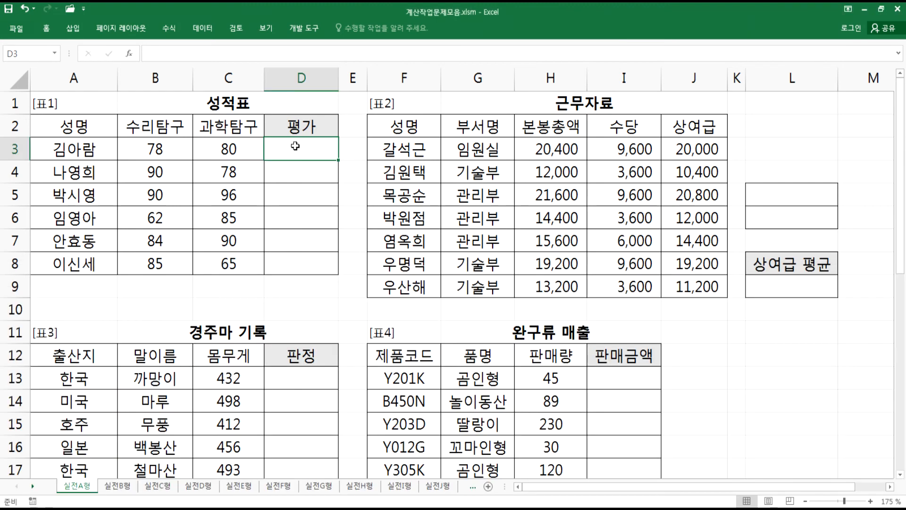
key("ctrl+v")
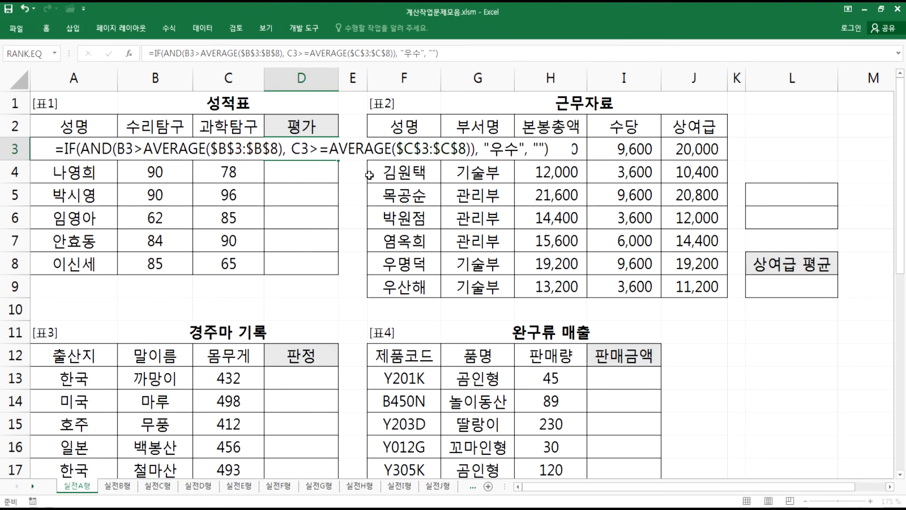
left_click(317, 154)
left_click_drag(340, 161, 327, 270)
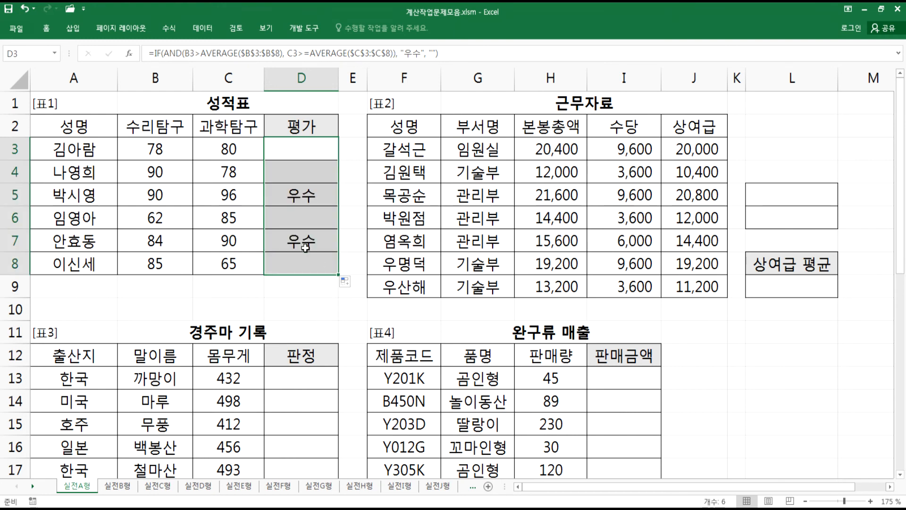
- Examine the 수리탐구 and 과학탐구 score averages and rows 5 and 7 to verify the 평가 results
left_click_drag(156, 150, 147, 261)
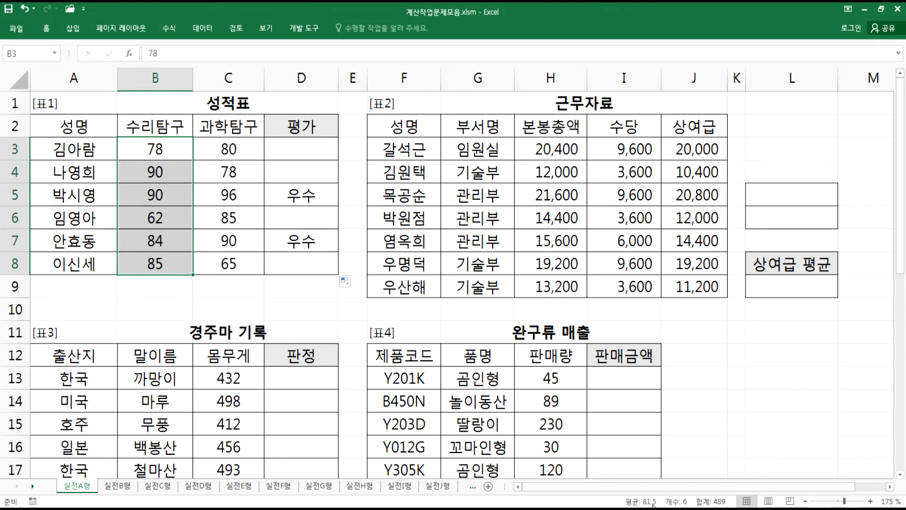
left_click_drag(240, 151, 229, 265)
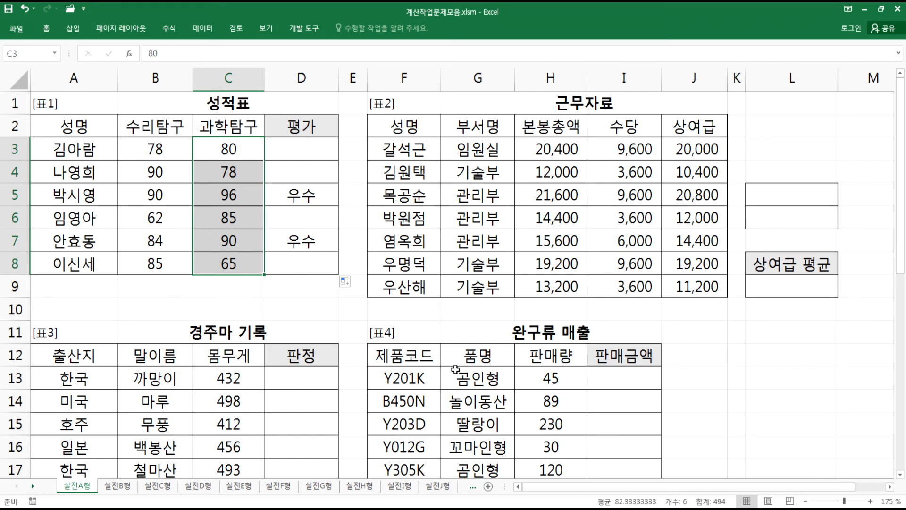
left_click(233, 172)
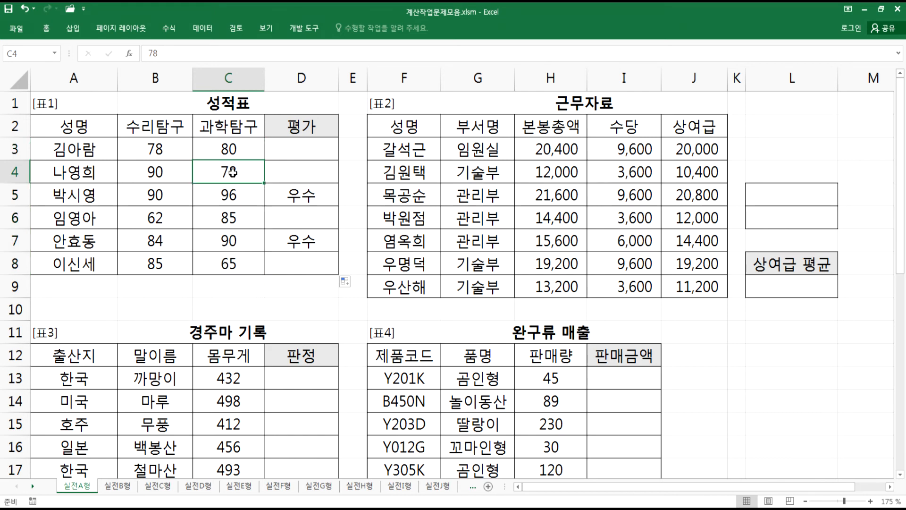
left_click(156, 218)
left_click_drag(196, 219, 228, 222)
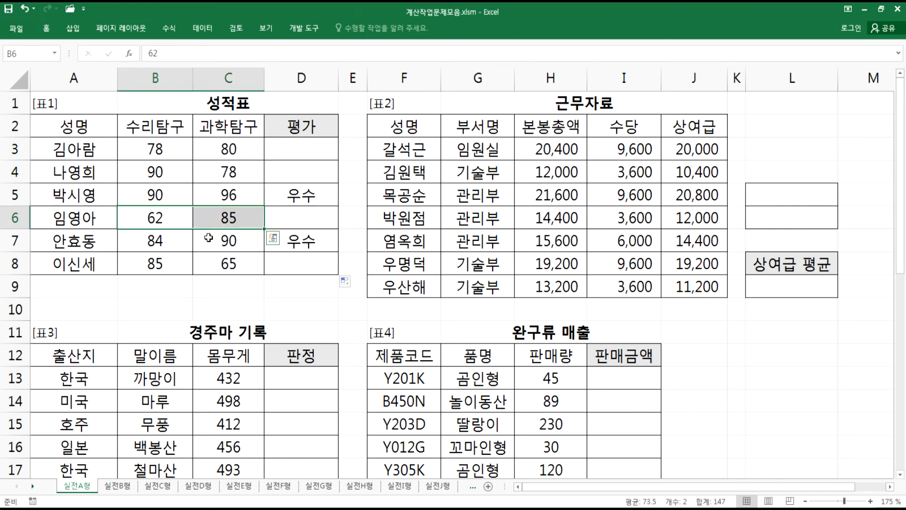
left_click(229, 266)
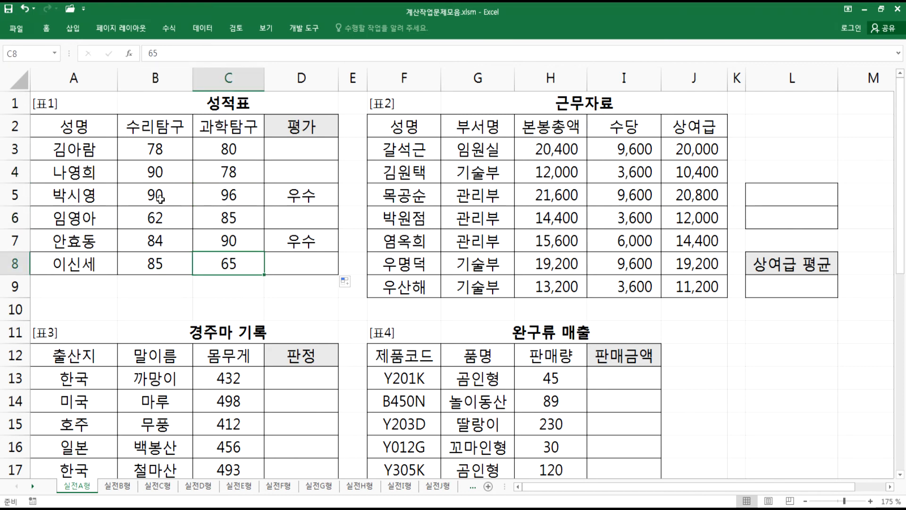
left_click_drag(159, 198, 298, 197)
left_click_drag(155, 245, 295, 247)
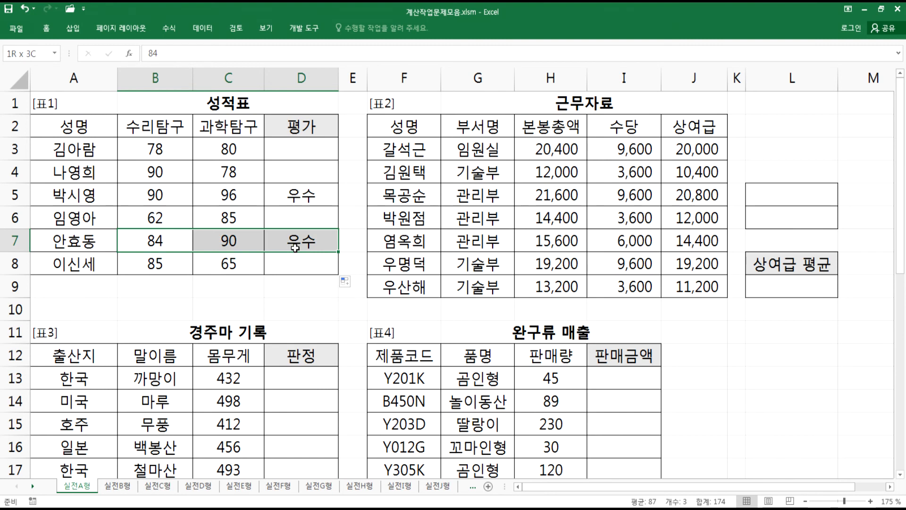
left_click(295, 147)
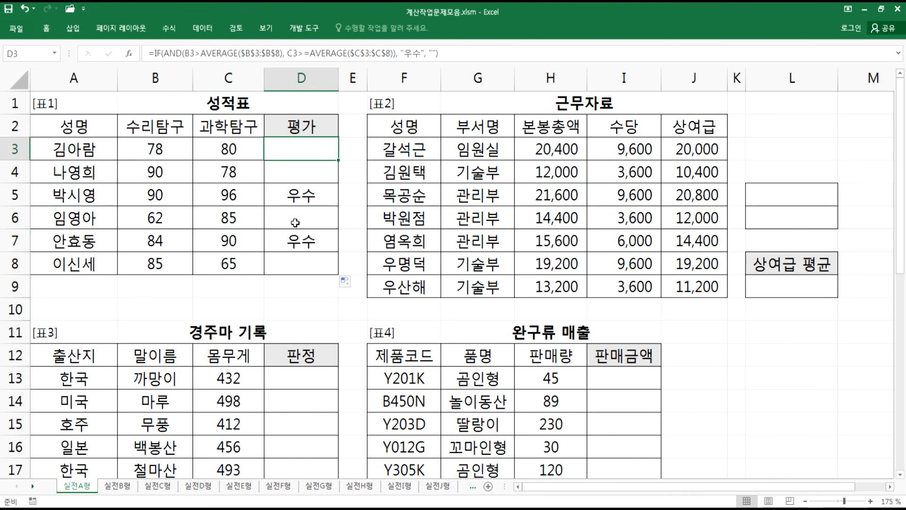
key("alt+Tab")
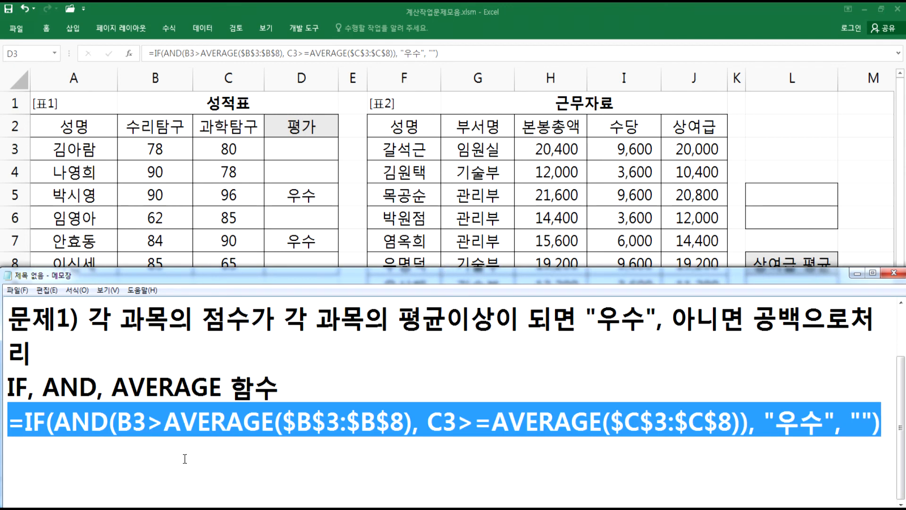
left_click(162, 461)
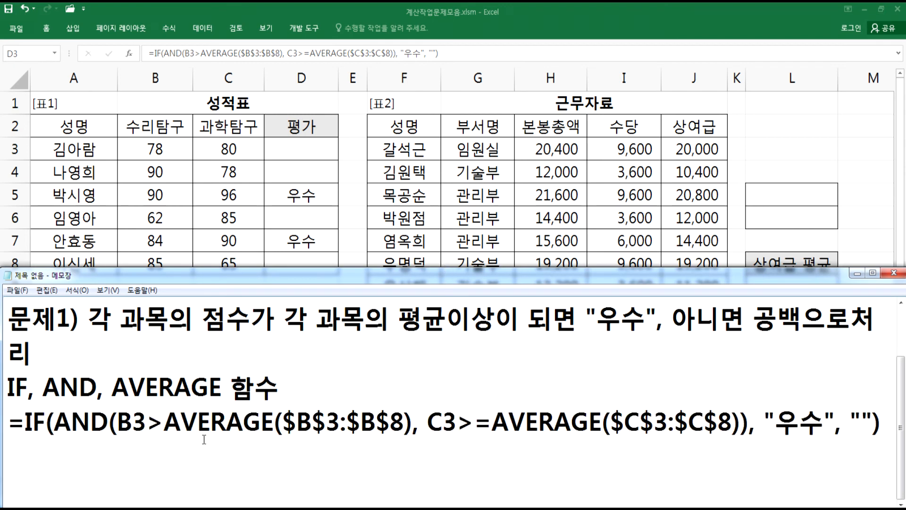
left_click_drag(226, 278, 234, 163)
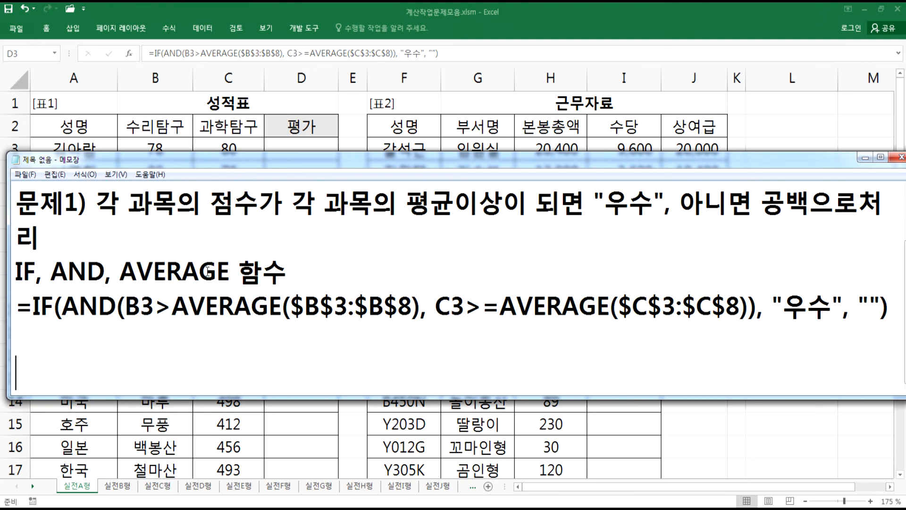
key("alt+Tab")
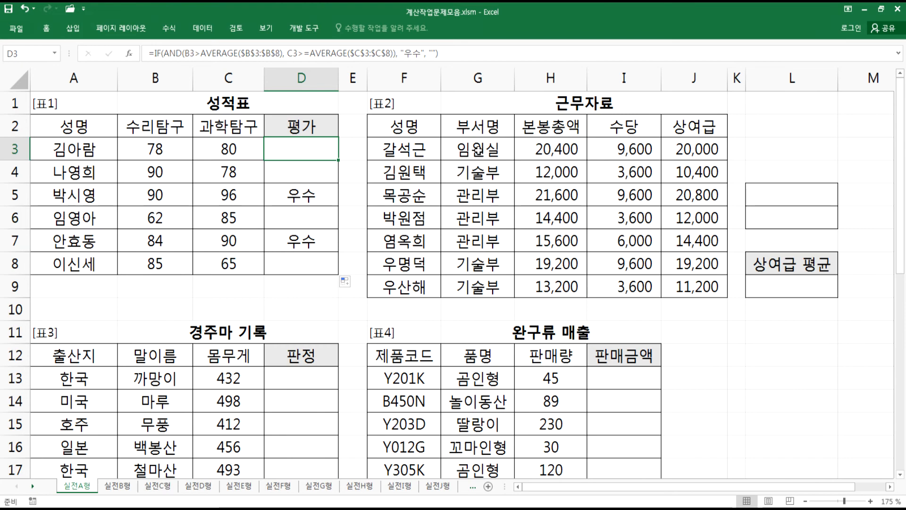
key("alt+Tab")
type("ANS")
key("BackSpace")
key("BackSpace")
key("BackSpace")
- Write problem 2 in Notepad: 문제2) 부서명이 "관리부"인 사원들의 상여급의 평균을 계산
type("문제2")
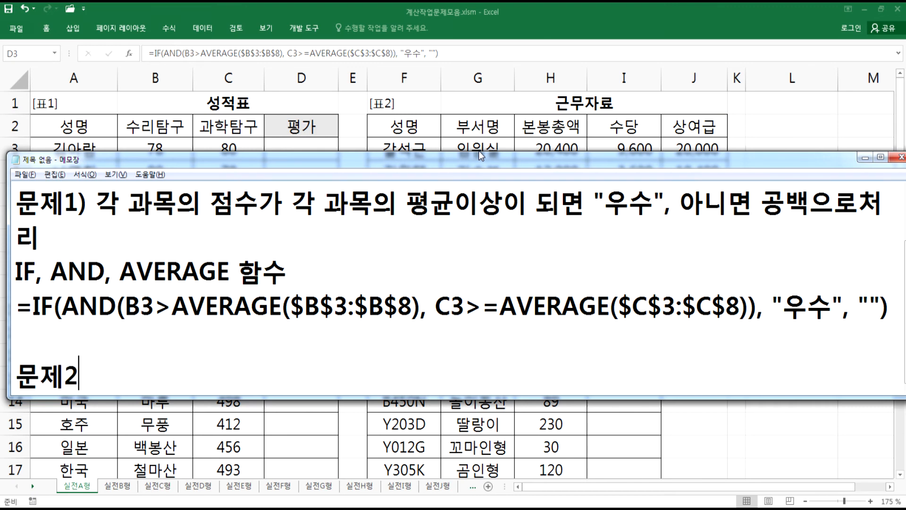
type(") 부서명이")
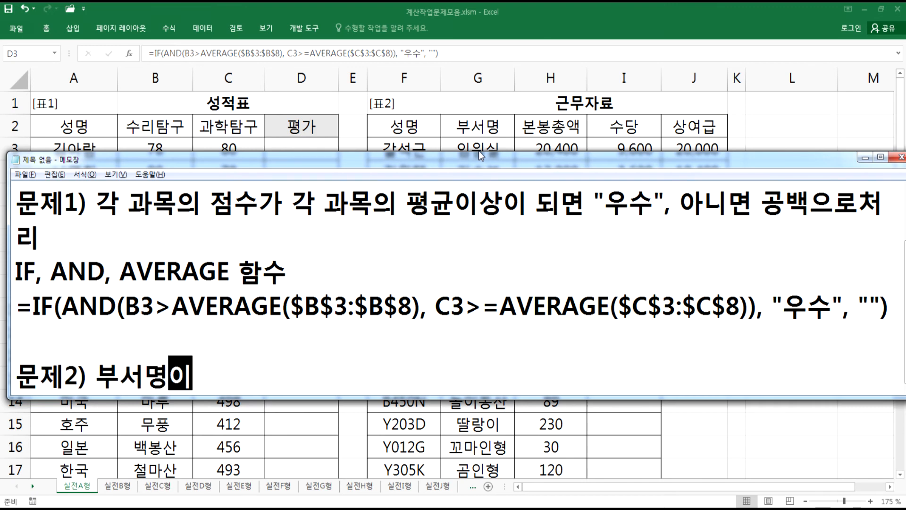
type(" \"관ㄹㅣ부\"")
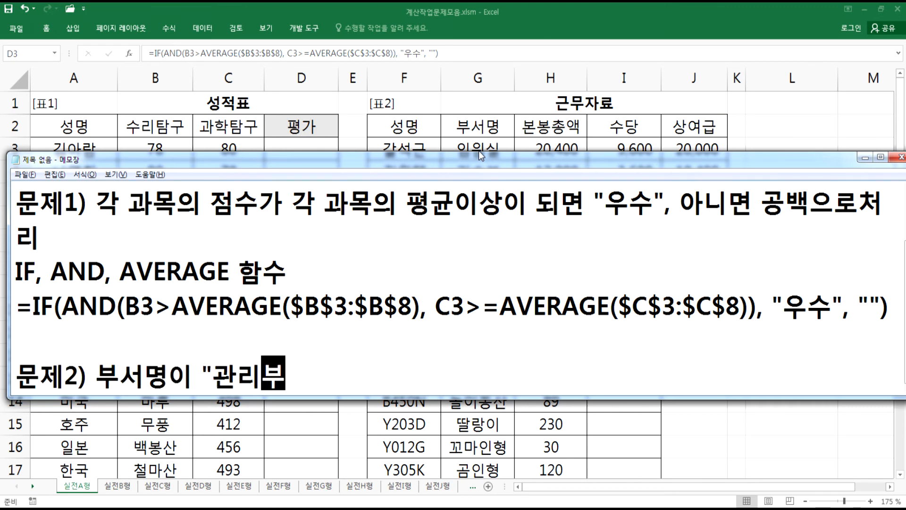
left_click_drag(516, 165, 512, 192)
key("alt+Tab")
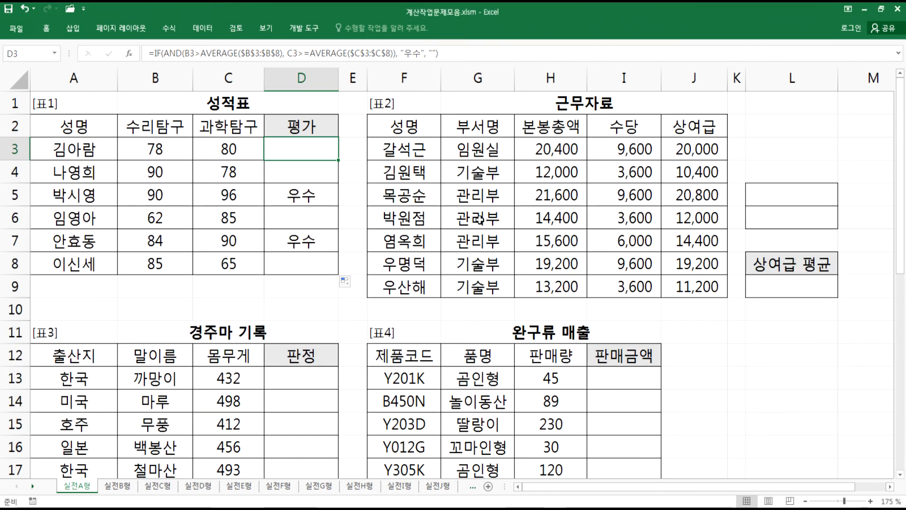
key("alt+Tab")
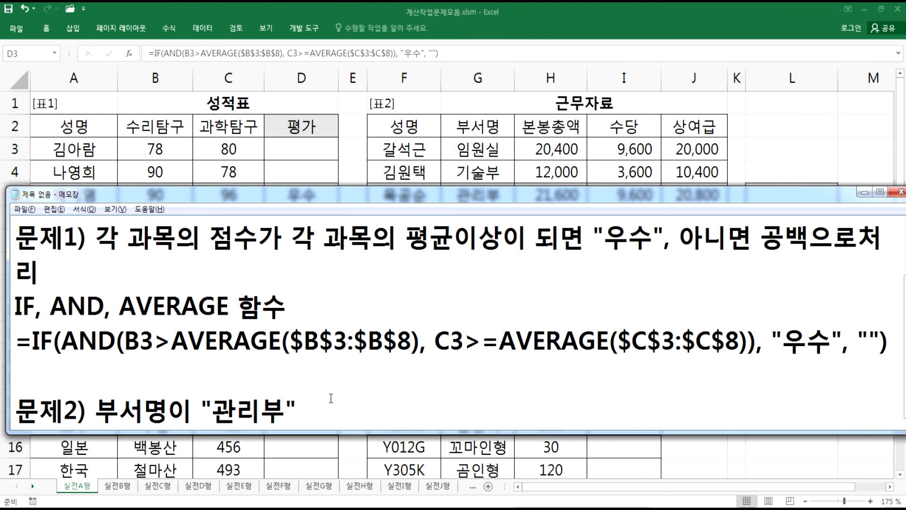
type("인 사원들")
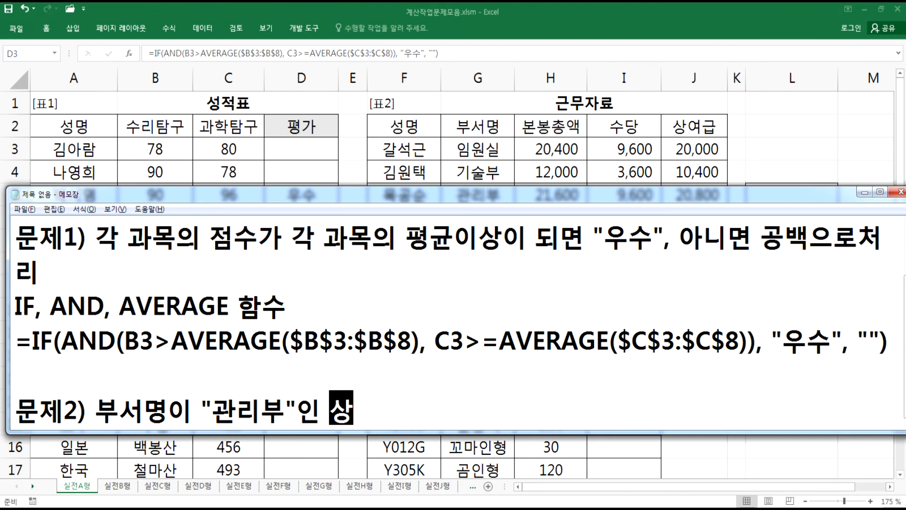
type("의 상여급의 평ㄱ균을 계산")
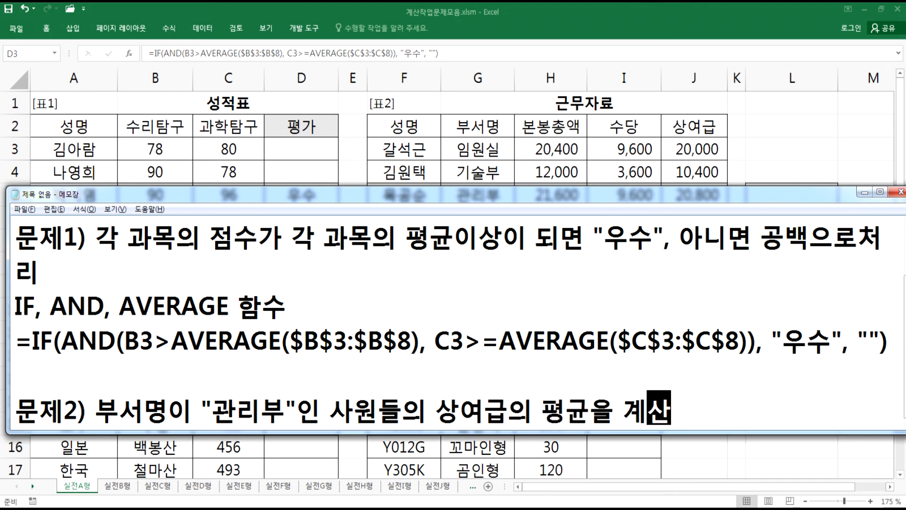
- Add the line 십의 자리에서 반올림하여 백의 자리까지 표시(예, 123,456 > 123,500) under problem 2 in Notepad
key("Return")
type("십")
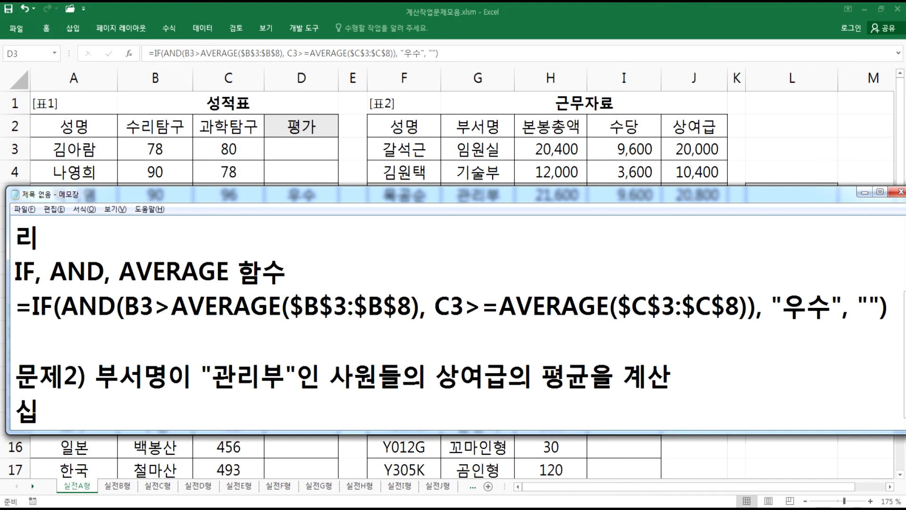
type("의 자리에서 ")
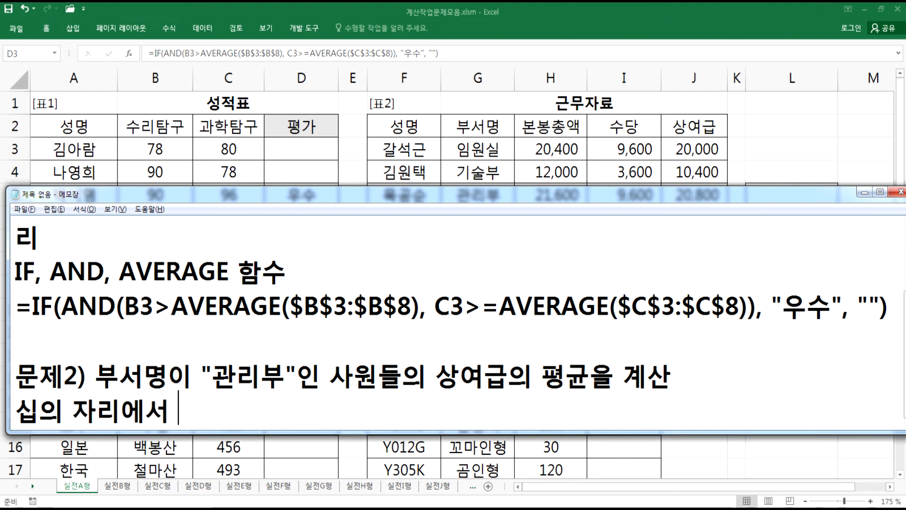
type("반올림하여")
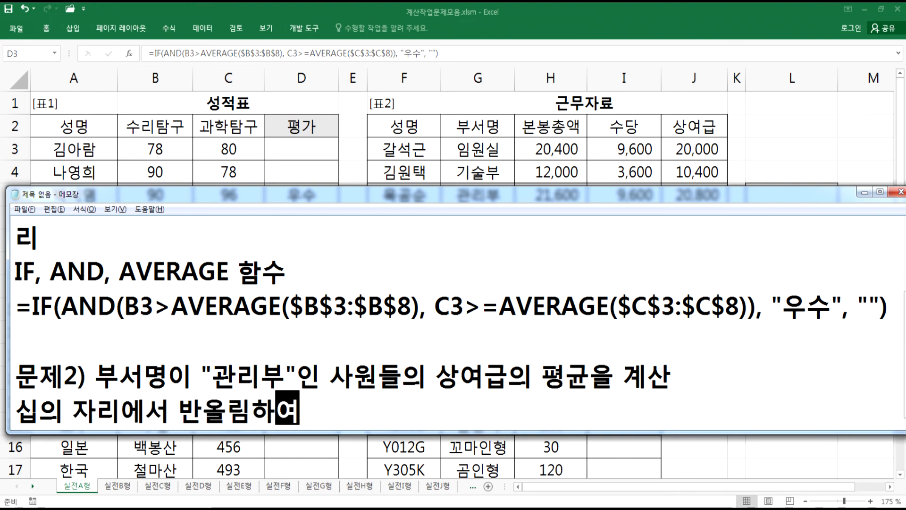
type(" 백의 잘리까지 ")
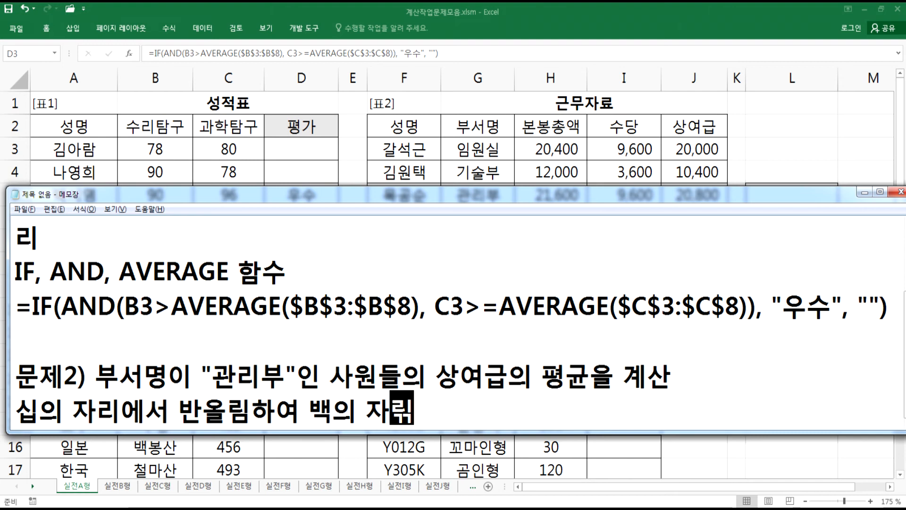
type("표")
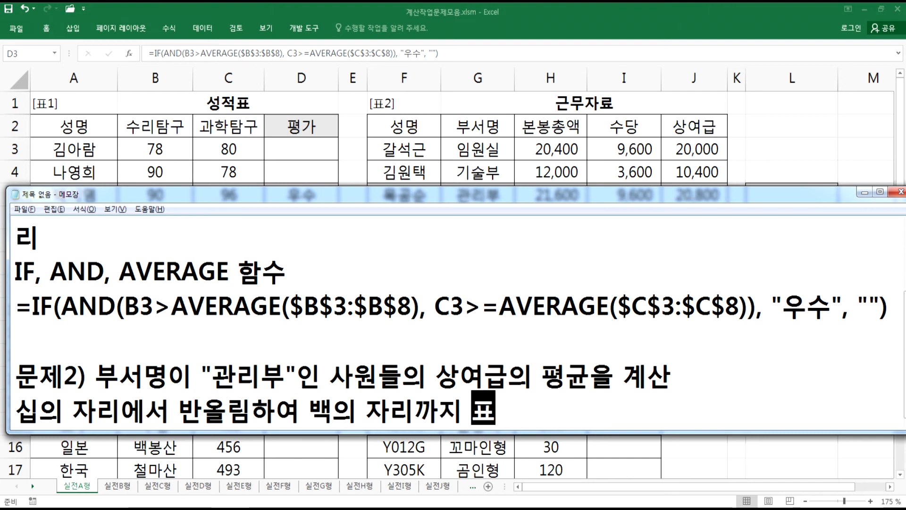
type("시(ㅇ예, ")
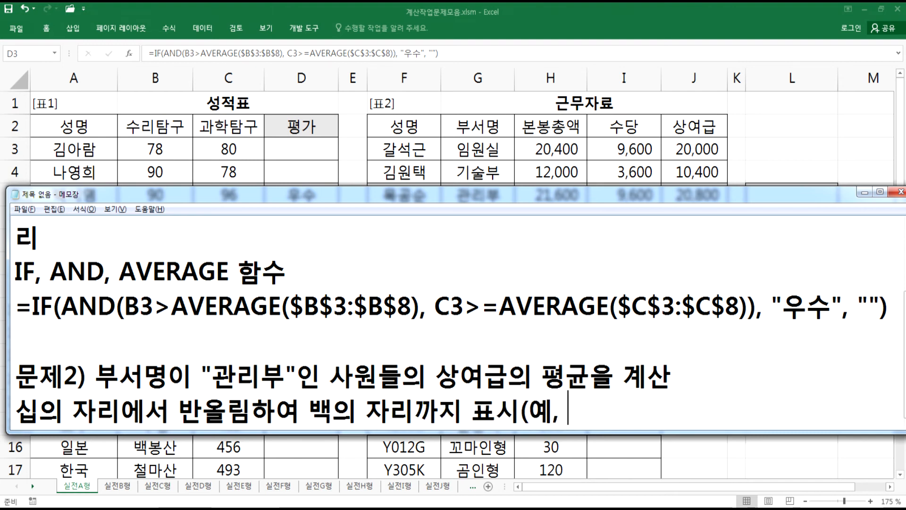
type("123")
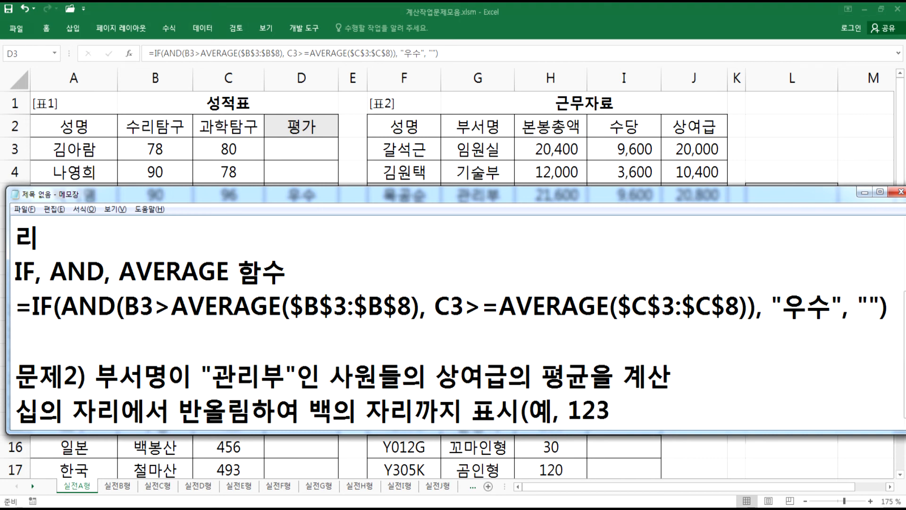
type(",456 > ")
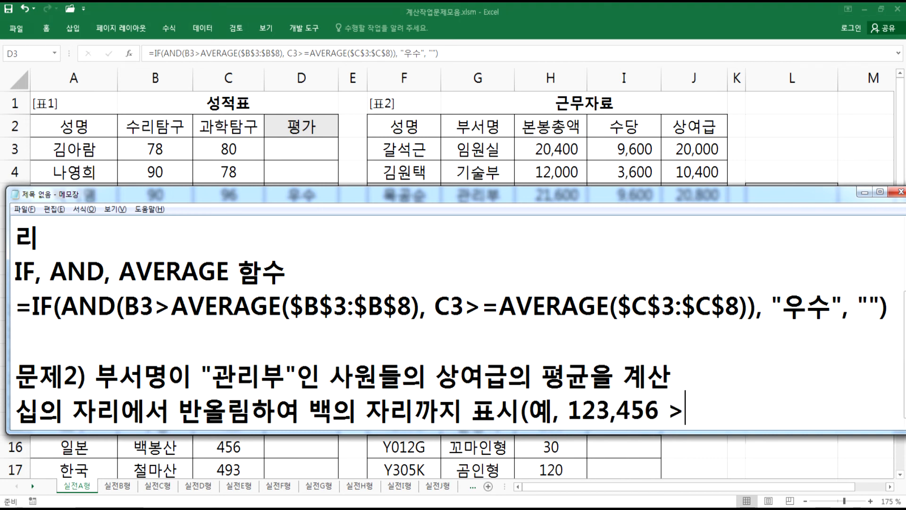
type("123")
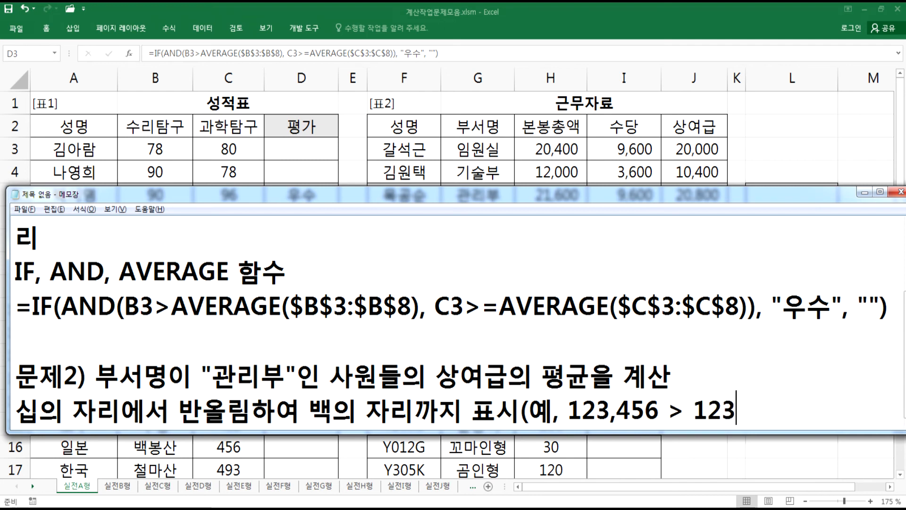
type(",500")
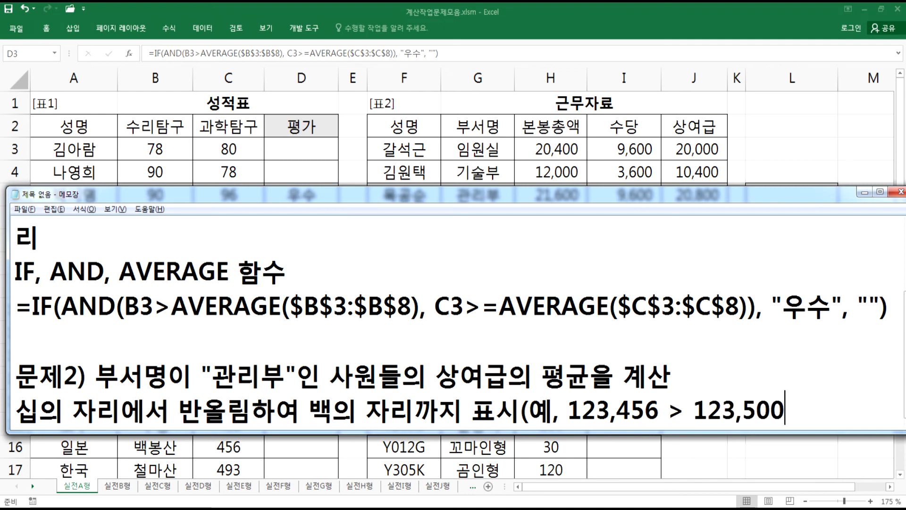
type(")")
- Add the line DAVERAGE, ROUND 함수 below problem 2's description in Notepad
key("alt+Tab")
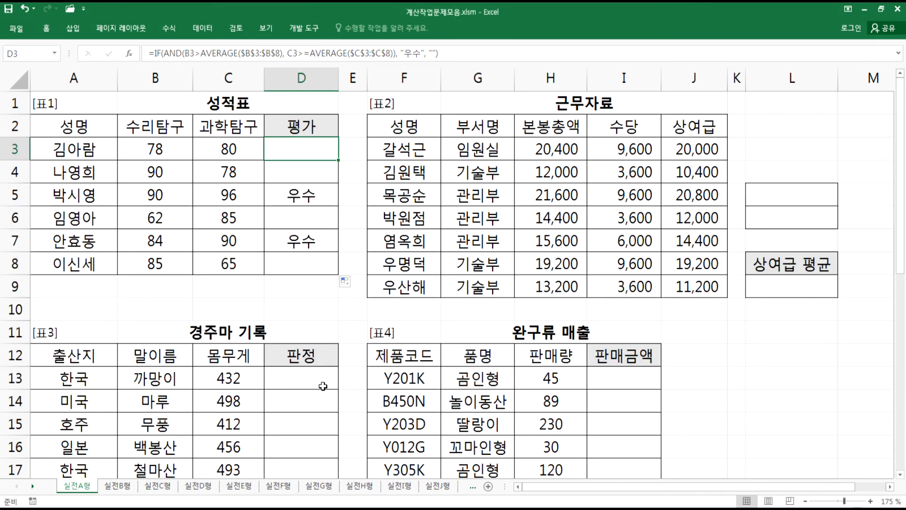
left_click_drag(769, 198, 770, 212)
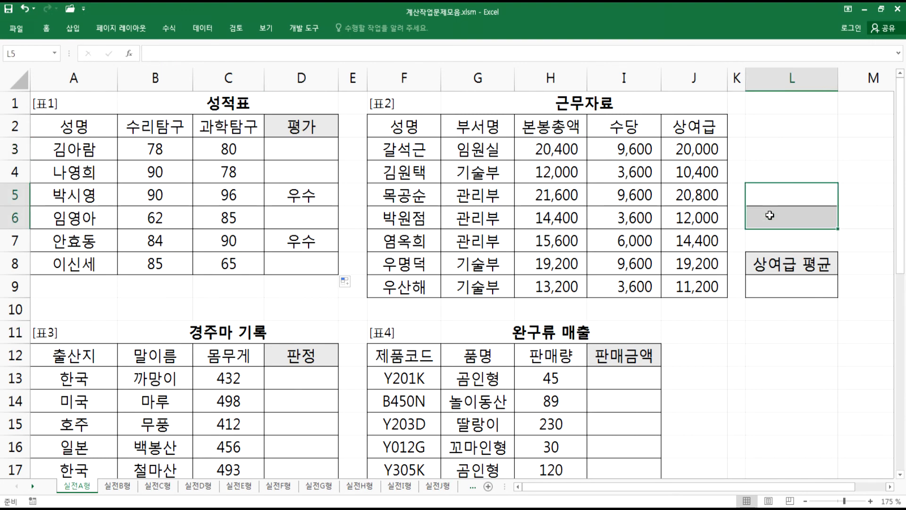
key("alt+Tab")
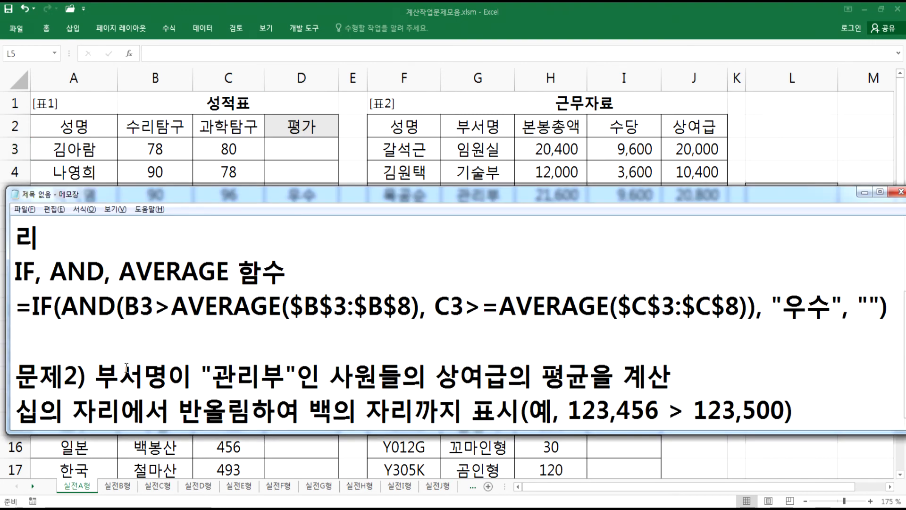
key("Return")
key("Return")
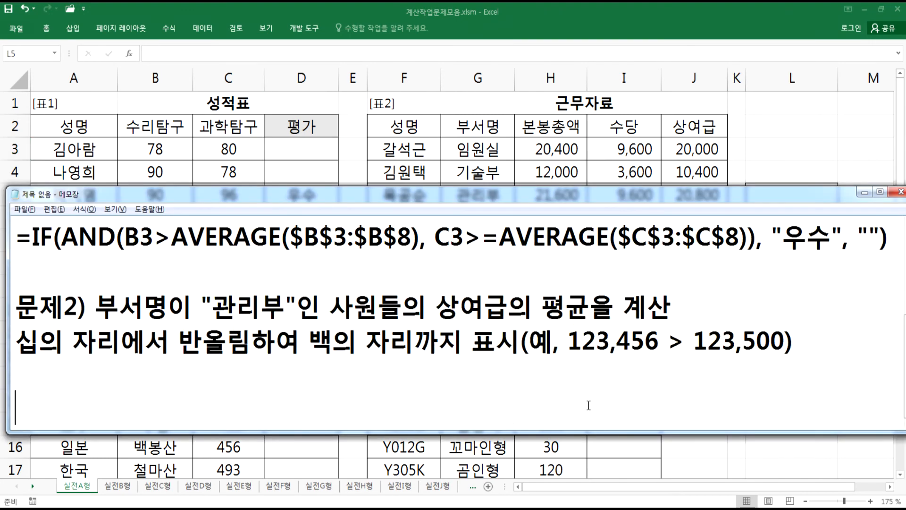
left_click(47, 386)
type("DAVERAGE,")
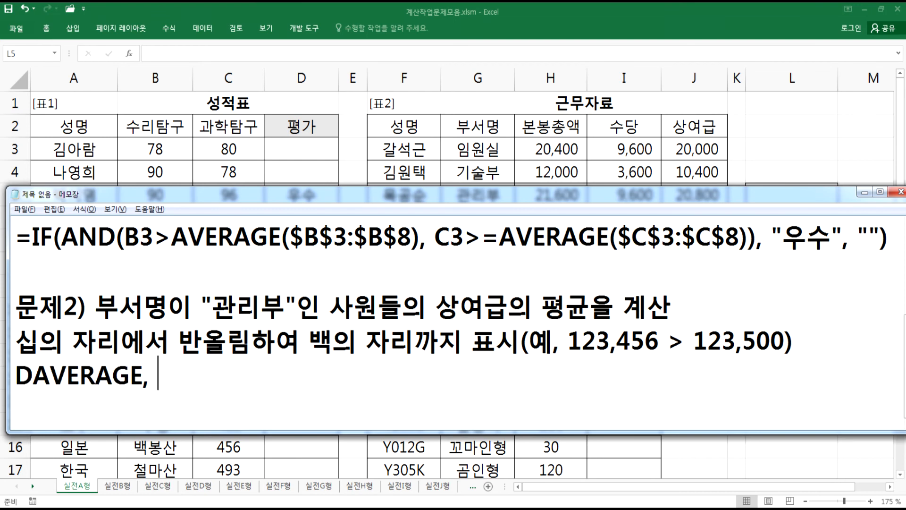
type(" ROUND 함수")
key("Return")
key("Return")
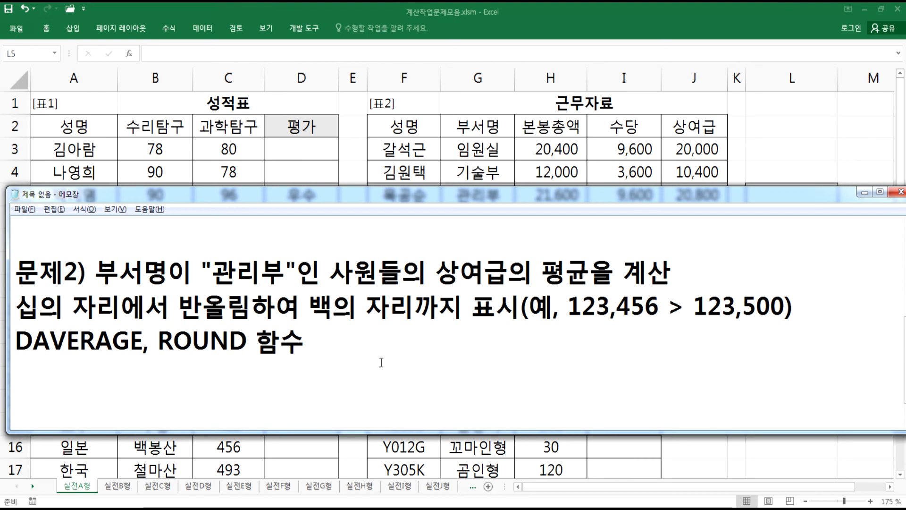
- Create the criteria range with 부서명 in L5 and 관리부 in L6 beside the 근무자료 table
left_click(407, 167)
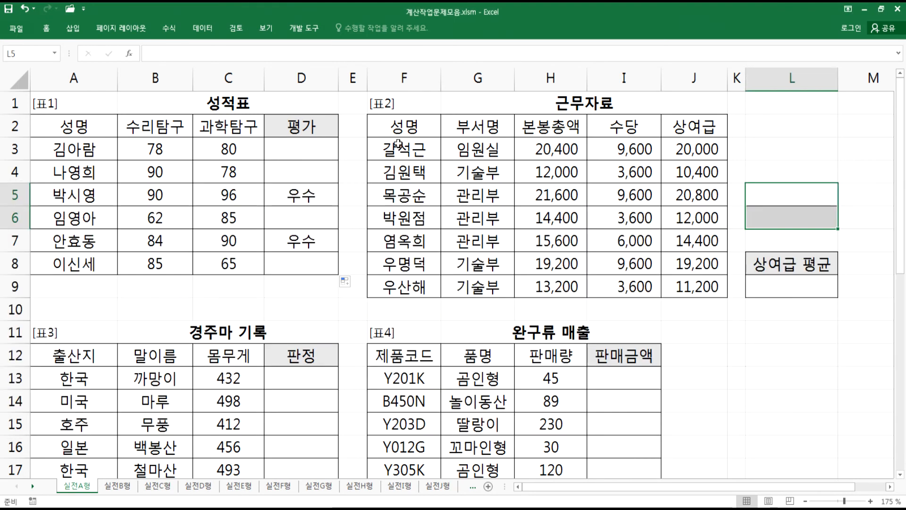
left_click_drag(396, 126, 687, 286)
key("Tab")
key("Tab")
key("Tab")
key("Tab")
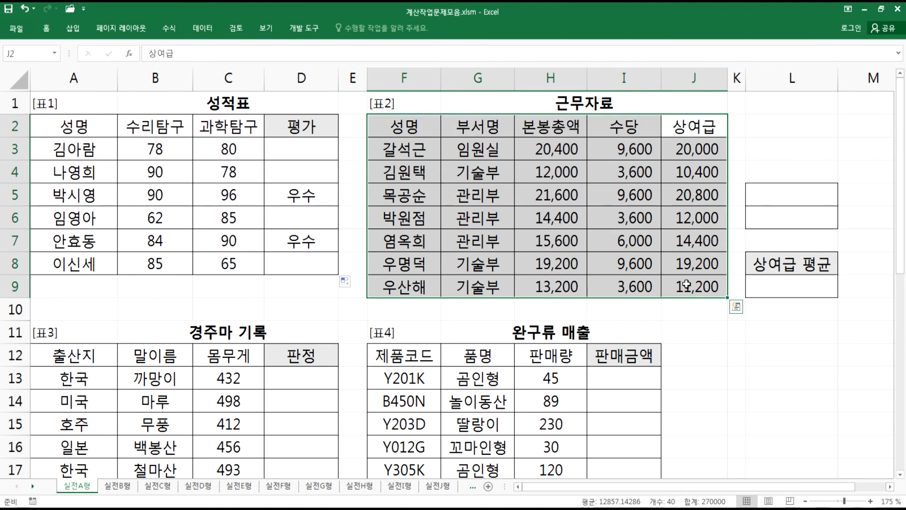
left_click(765, 197)
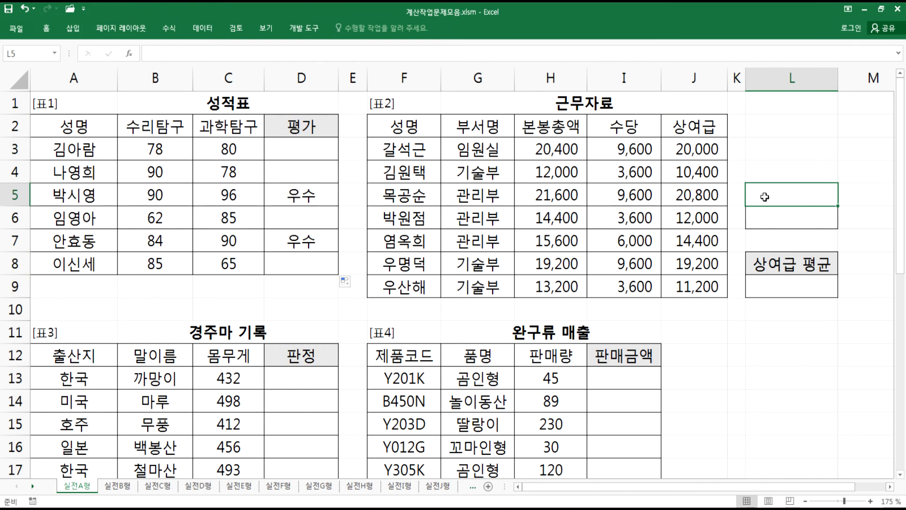
type("QNTJAUD")
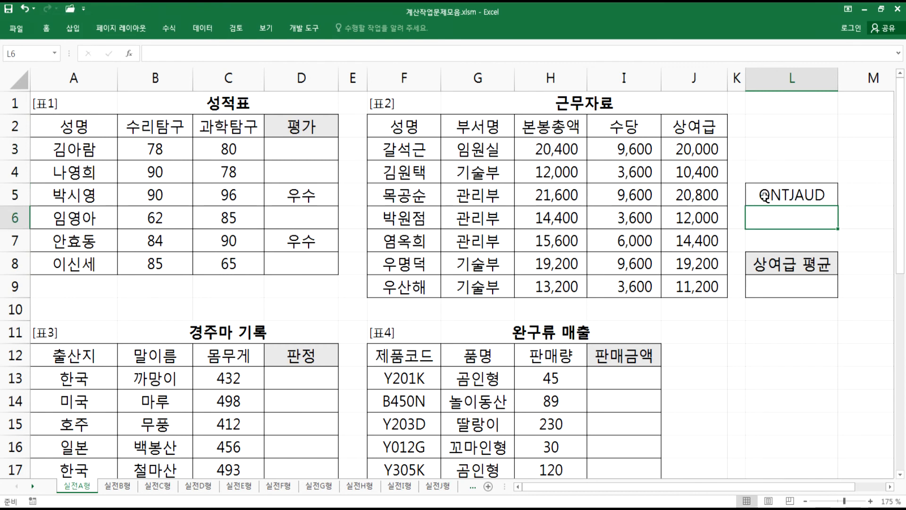
key("BackSpace")
key("BackSpace")
key("BackSpace")
key("BackSpace")
key("BackSpace")
key("BackSpace")
key("BackSpace")
key("Hangul")
type("부서며ㅇ")
key("Return")
type("관리부")
key("Return")
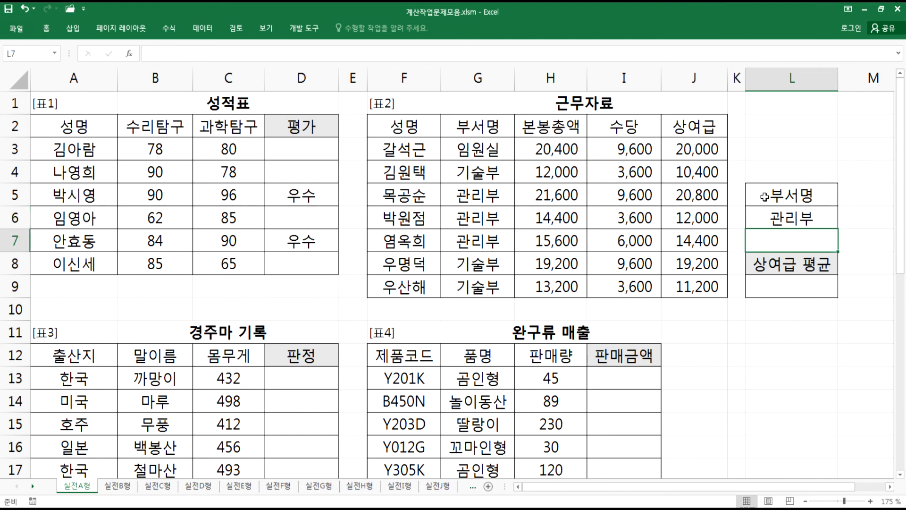
- Enter =ROUND(DAVERAGE(F2:J9,J2,L5:L6), -2) in L9 under 상여급 평균 and compare it with the rounding example
left_click(778, 286)
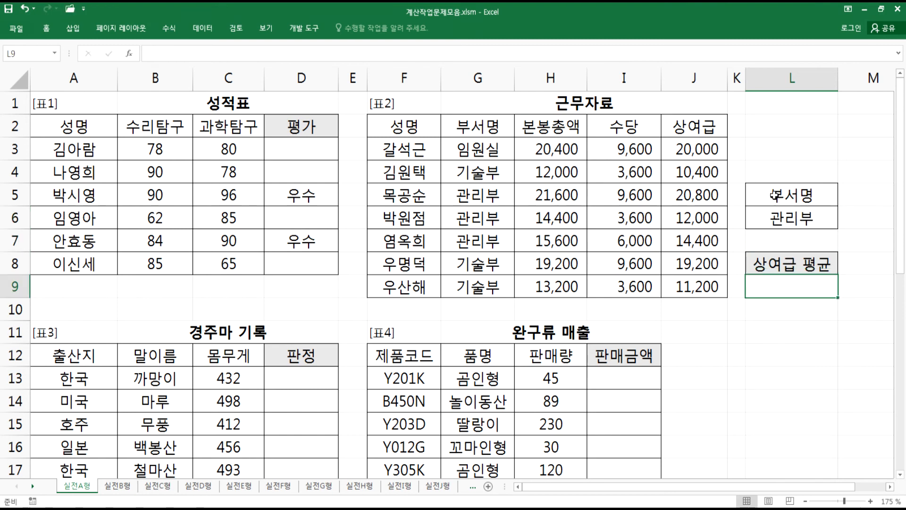
left_click_drag(775, 198, 773, 208)
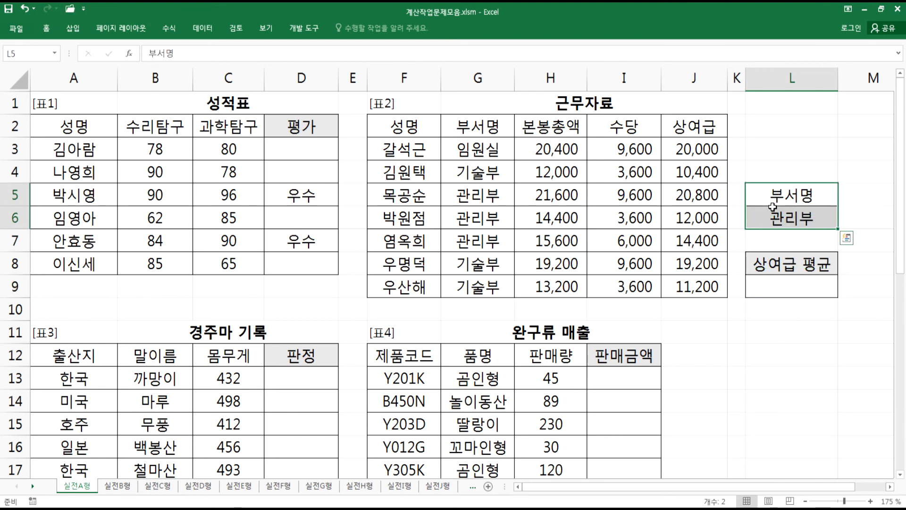
left_click(757, 284)
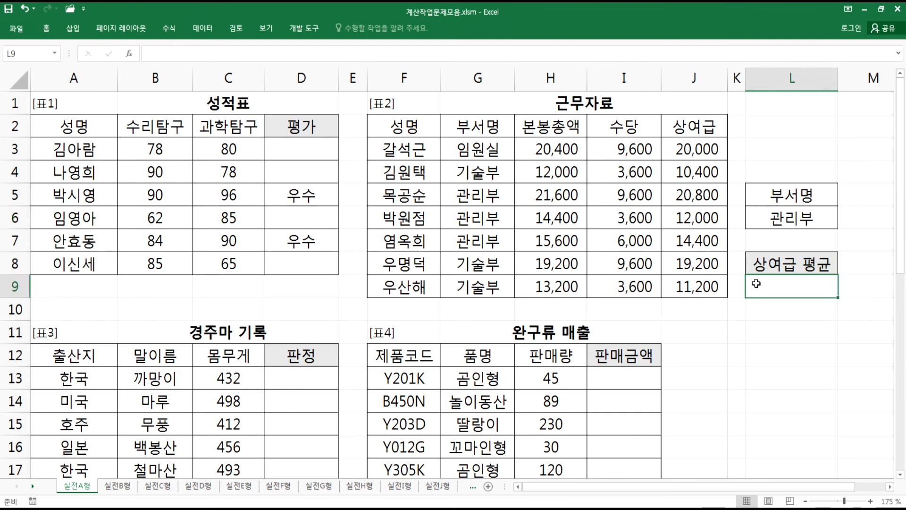
type("=ROUND")
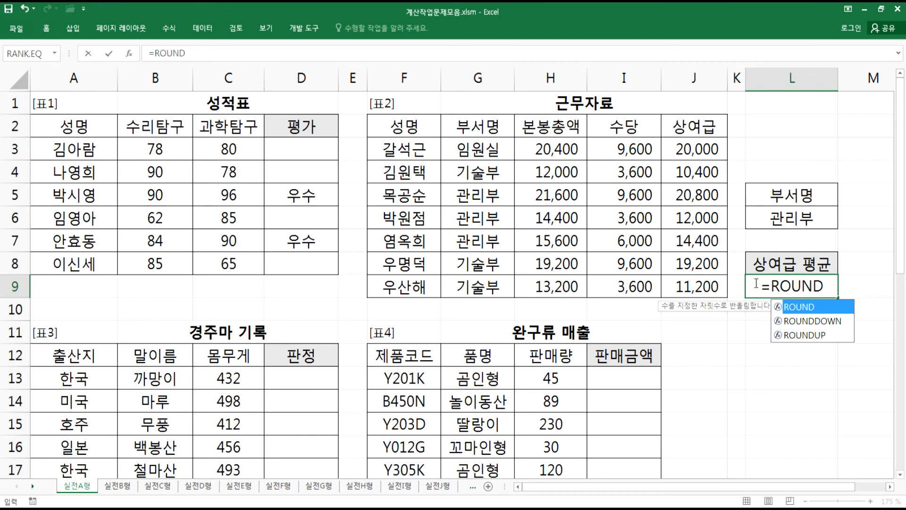
type("(DAVEQ")
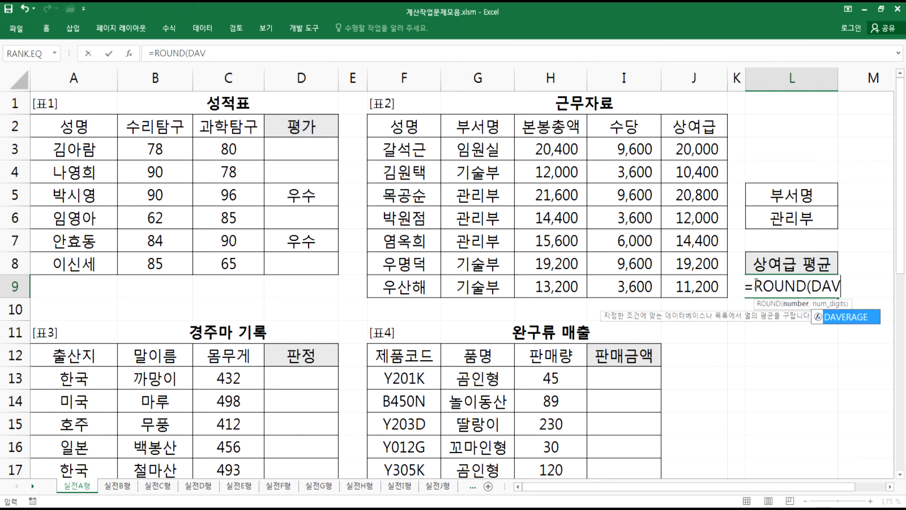
key("BackSpace")
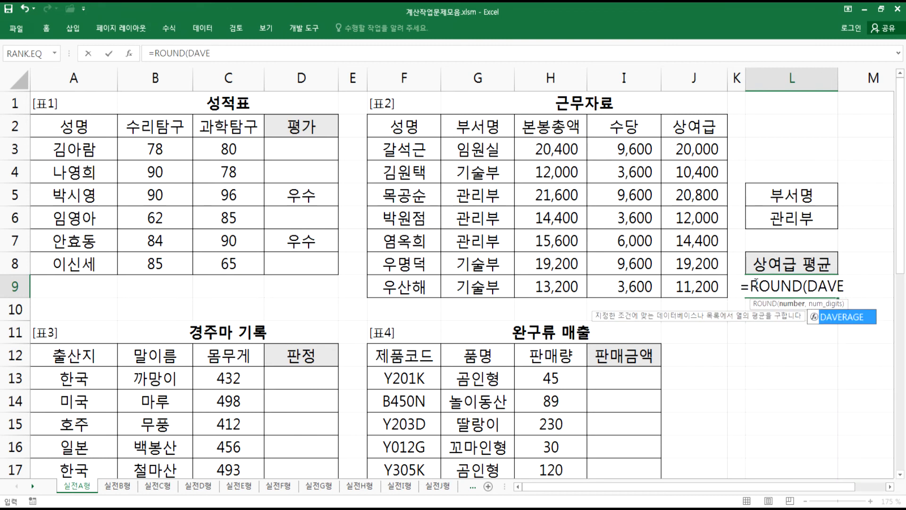
key("Tab")
left_click_drag(420, 131, 694, 285)
type(",")
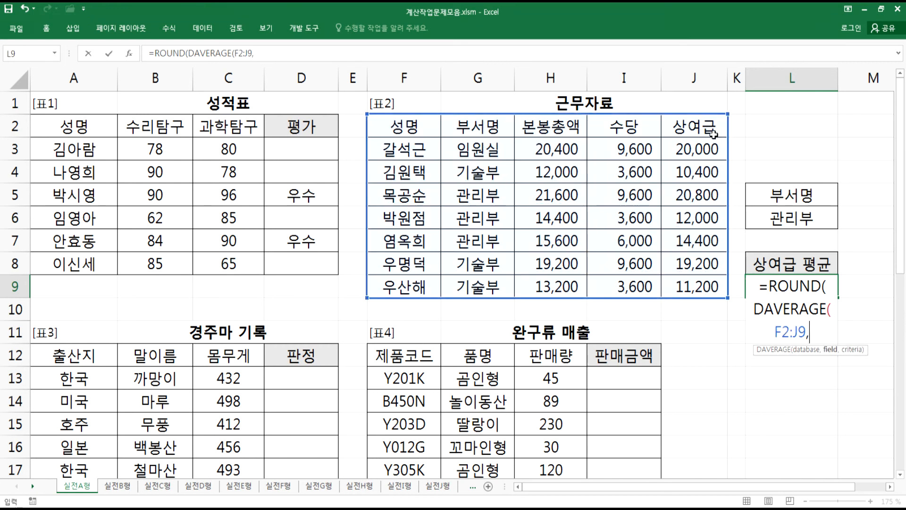
left_click(688, 127)
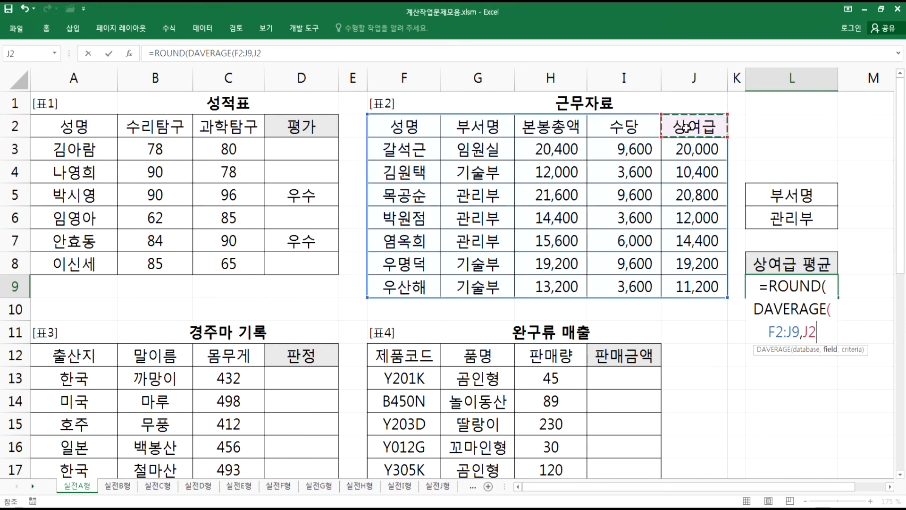
type(",")
left_click_drag(781, 194, 787, 218)
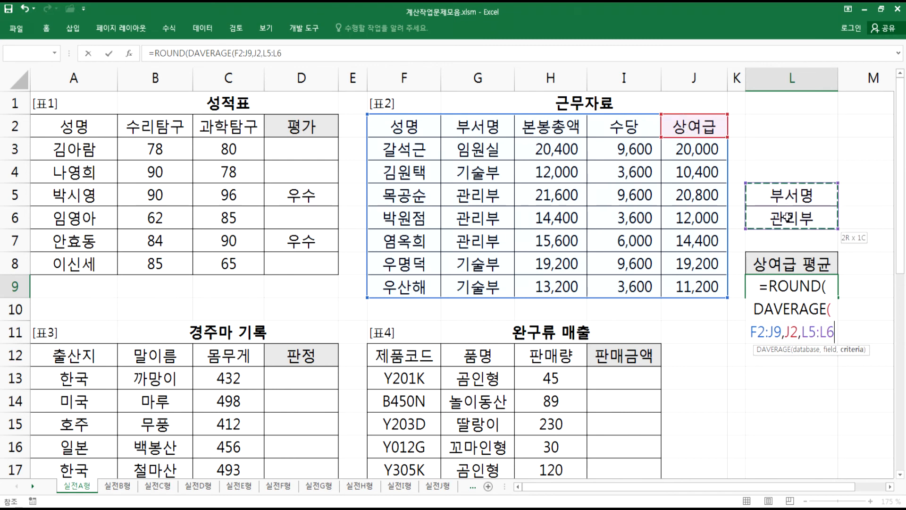
type("),")
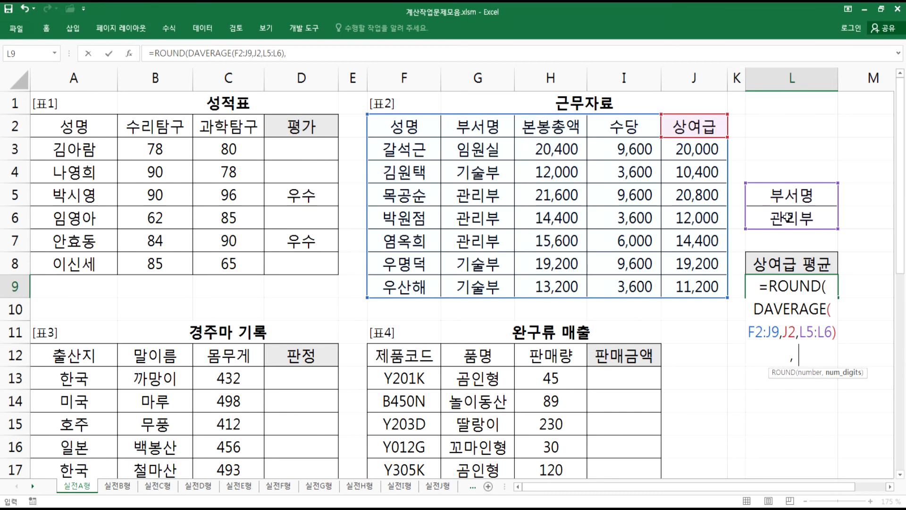
type(" -2)")
key("Return")
key("Up")
key("alt+Tab")
key("alt+Tab")
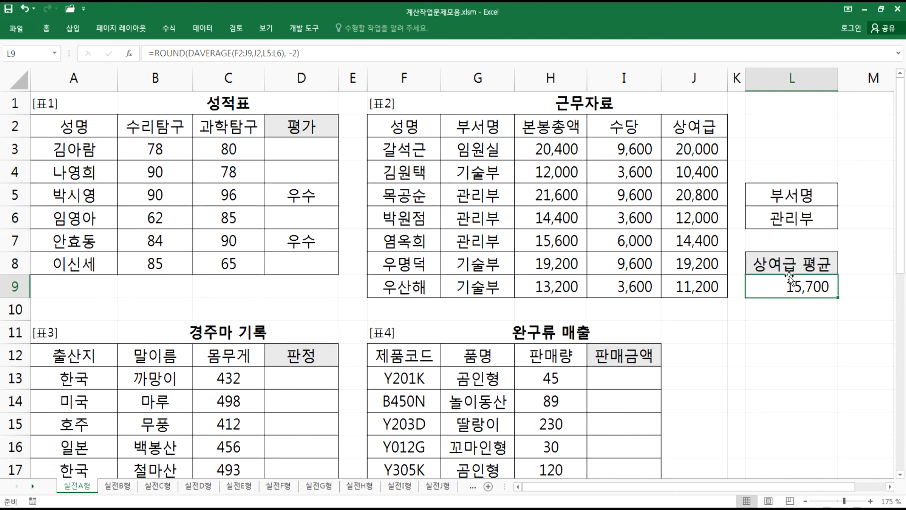
key("alt+Tab")
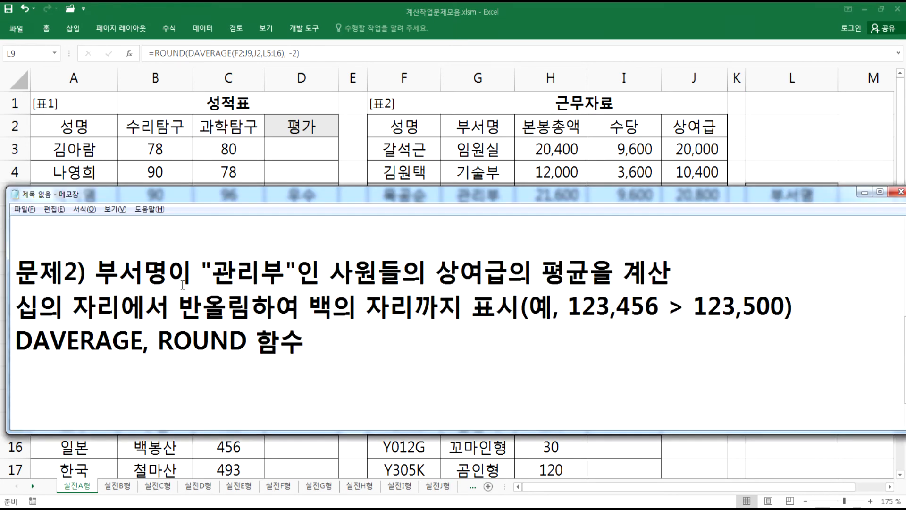
left_click_drag(635, 305, 620, 307)
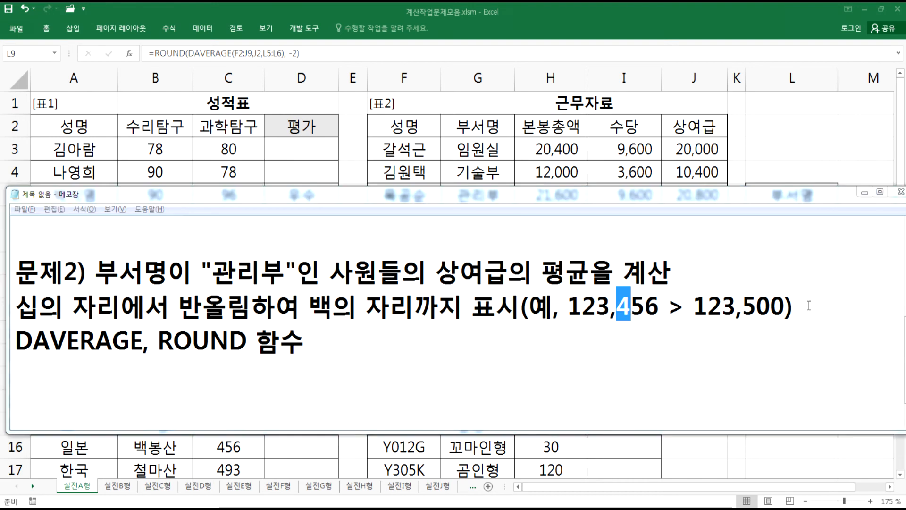
key("alt+Tab")
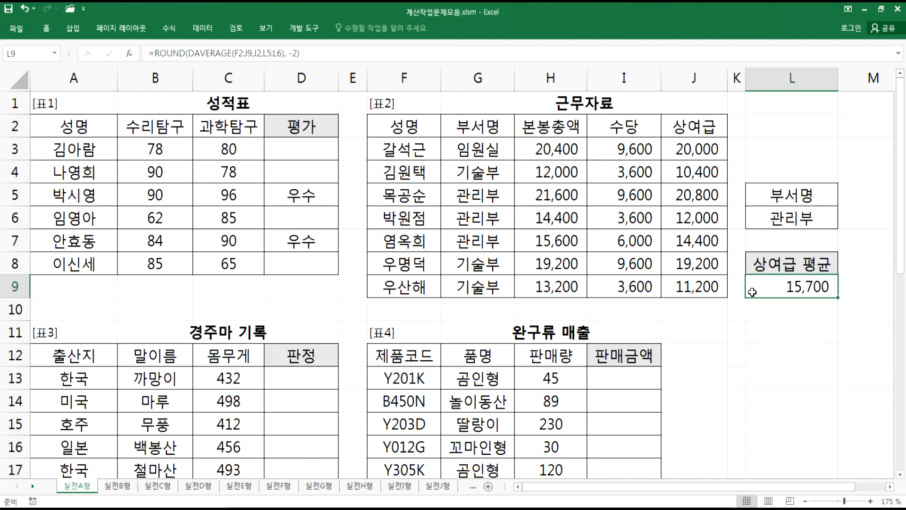
- Copy the 상여급 평균 formula from L9 and paste it into Notepad below the DAVERAGE, ROUND 함수 line
left_click_drag(318, 55, 84, 55)
key("ctrl+c")
key("alt+Tab")
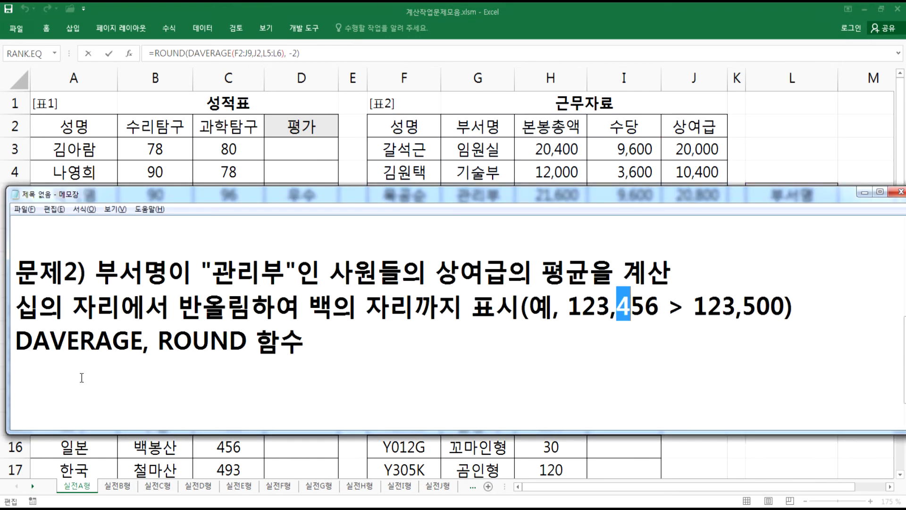
key("ctrl+End")
key("ctrl+v")
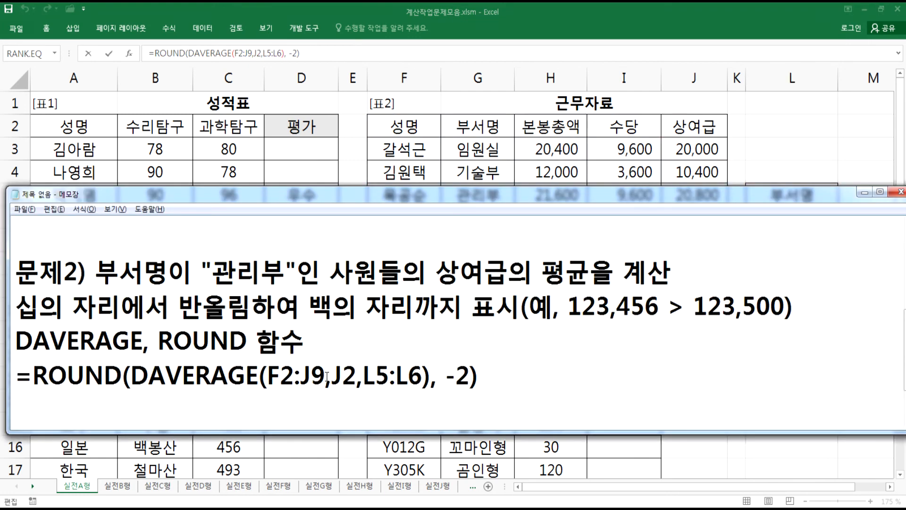
- Add spaces after the commas in the pasted formula and start a 문제3) heading two lines below
left_click(368, 377)
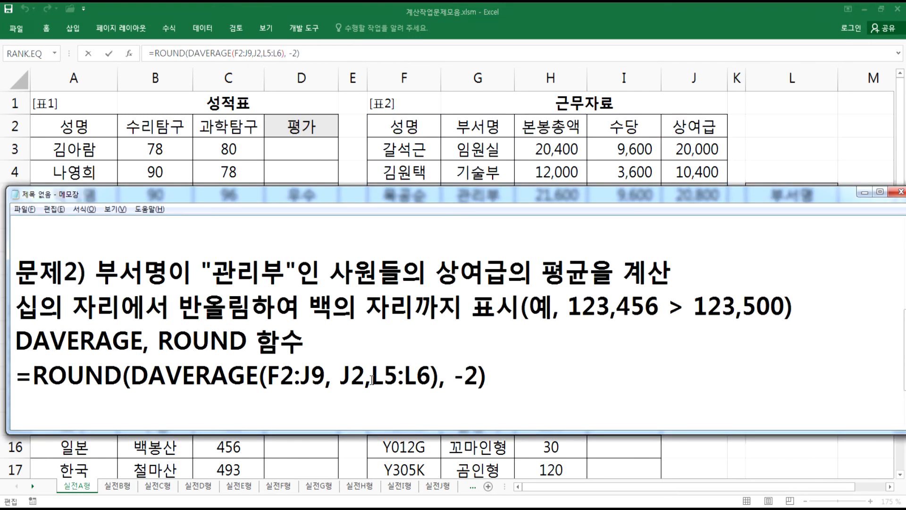
left_click(555, 383)
key("Return")
key("Return")
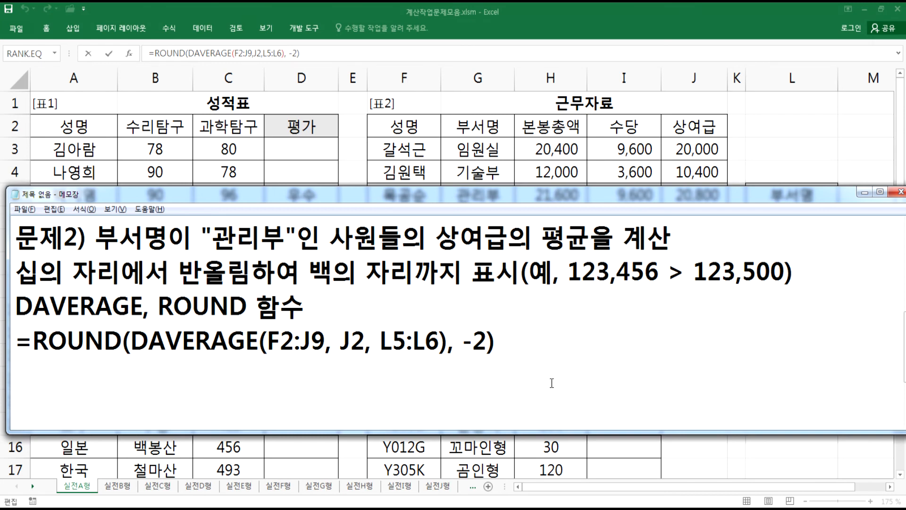
type("문제3)")
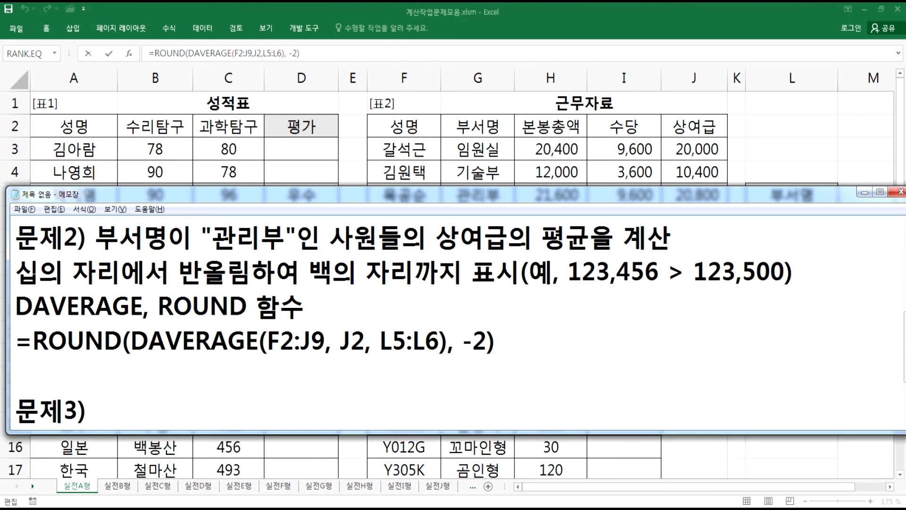
- Switch to the worksheet and examine the 경주마 기록 table's 몸무게 and 판정 columns
key("alt+Tab")
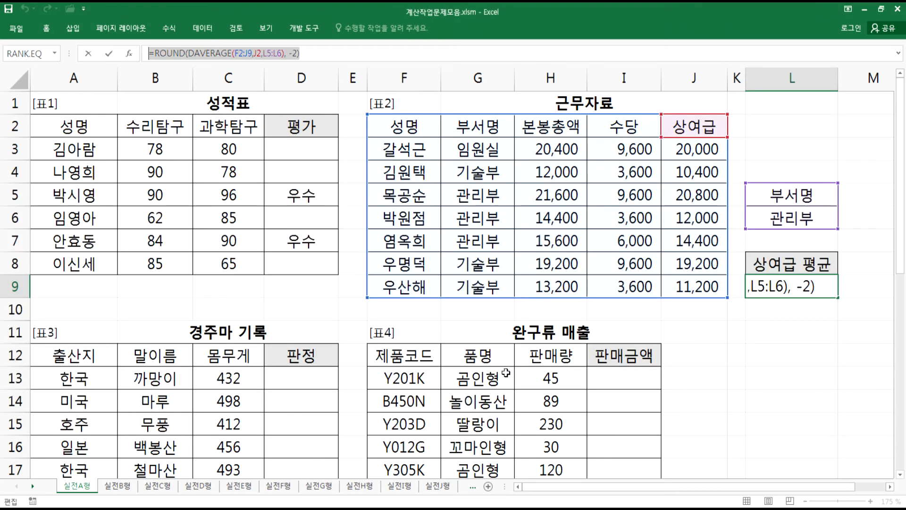
left_click(317, 377)
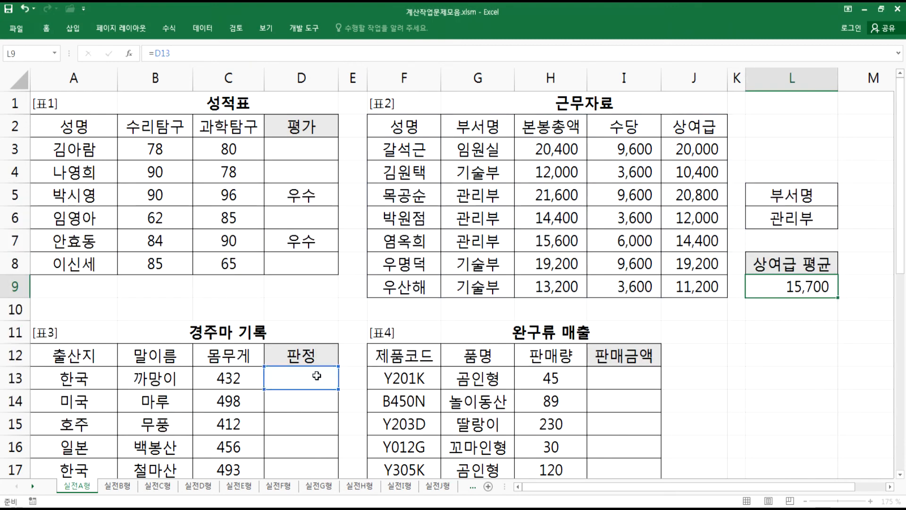
key("Escape")
scroll(317, 376, "down", 4)
scroll(313, 331, "up", 1)
left_click(287, 175)
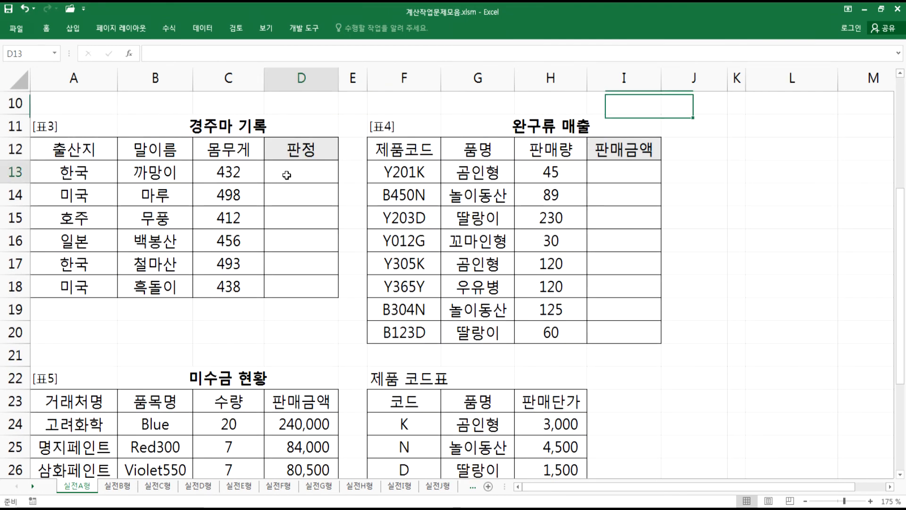
scroll(815, 274, "down", 1)
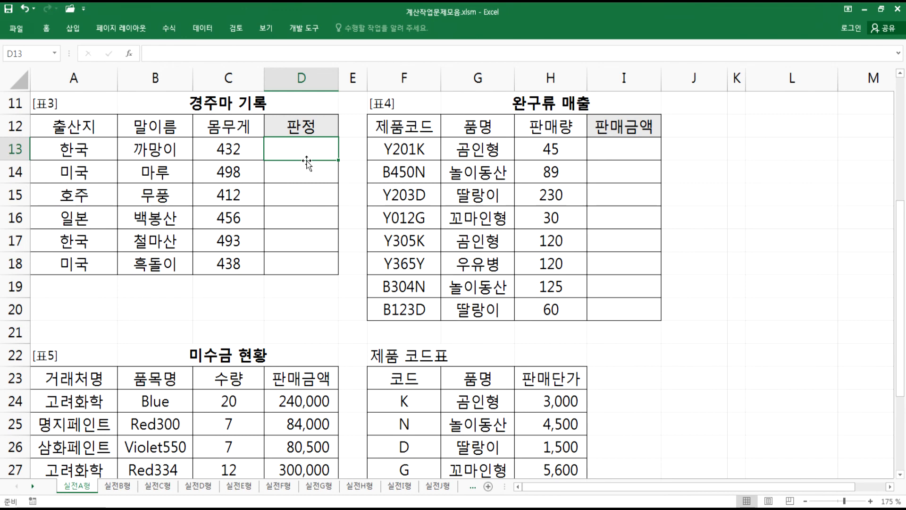
key("alt+Tab")
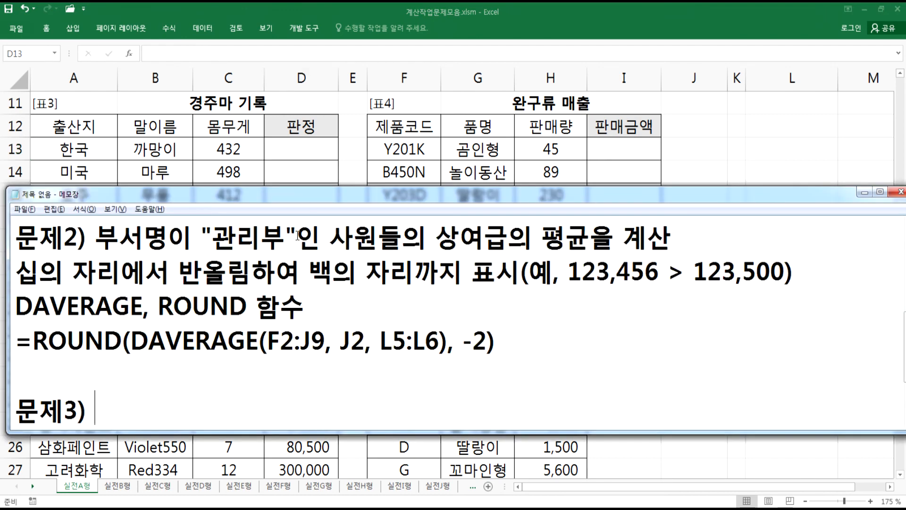
- Complete the 문제3) line: 몸무게를 기준으로 1~2위는 "A", 3~4위는 "B", 5~6위는 "C"를 판정
type("ㅁ몸무게")
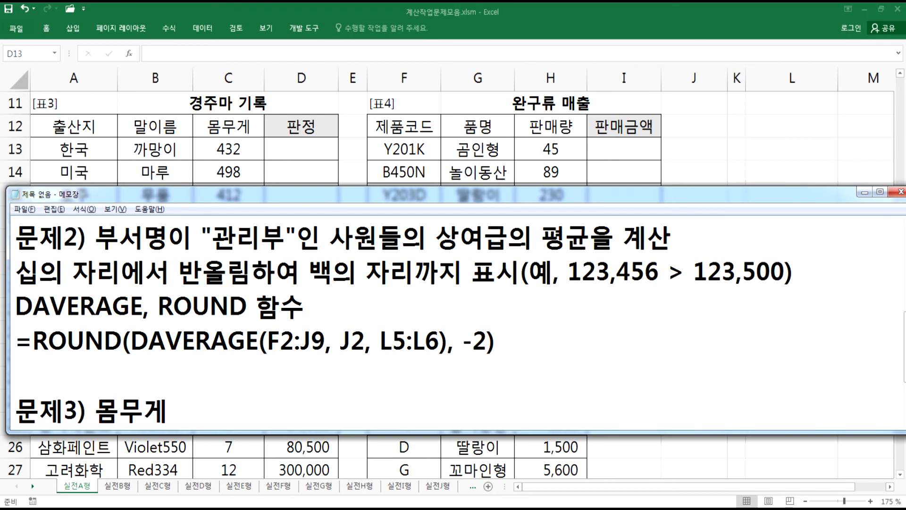
type("를 깃")
type("준으로 ")
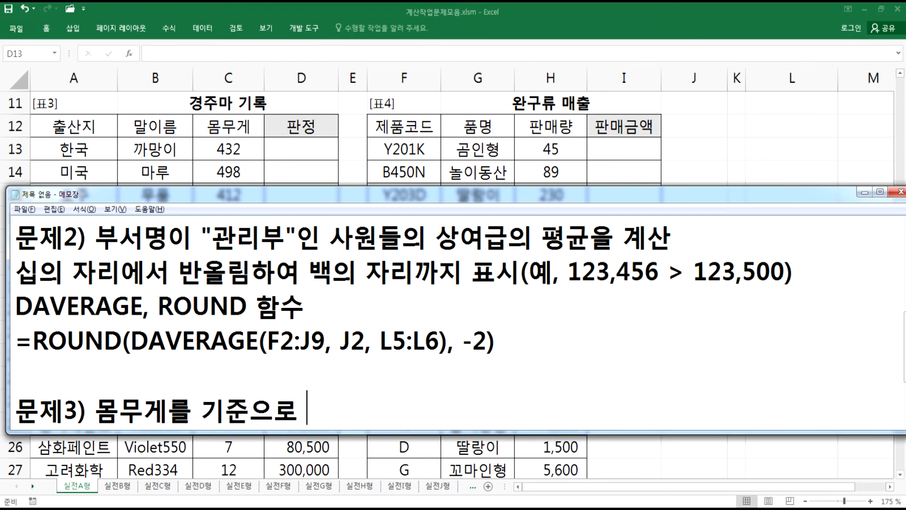
type("1~2우ㅠ")
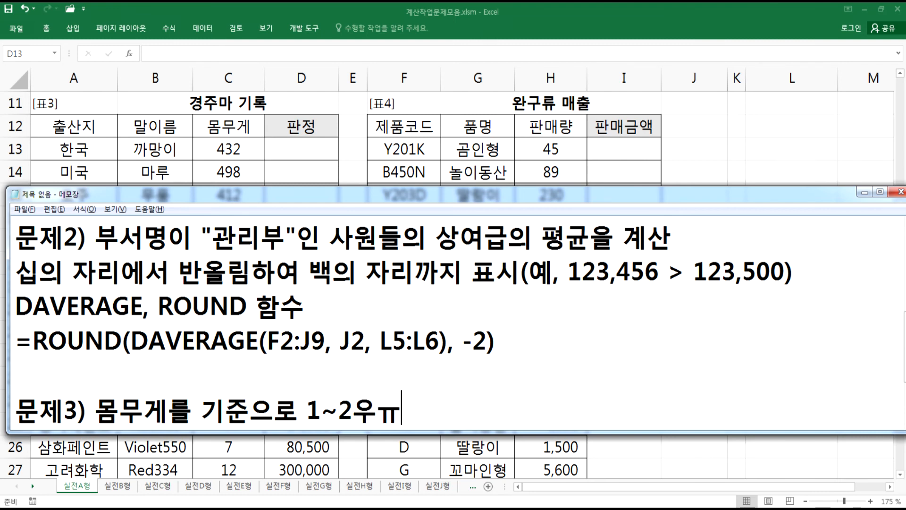
key("BackSpace")
key("BackSpace")
type("원")
type("는")
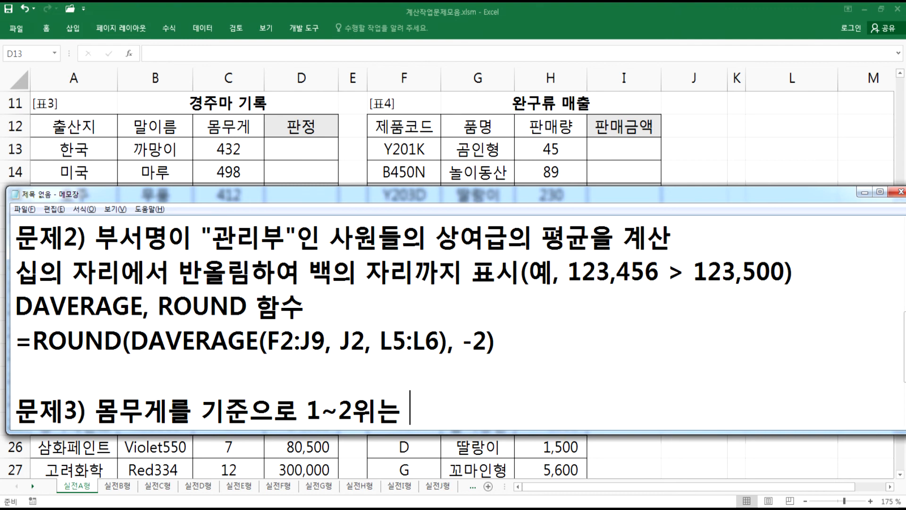
type("\"A\", 3~4")
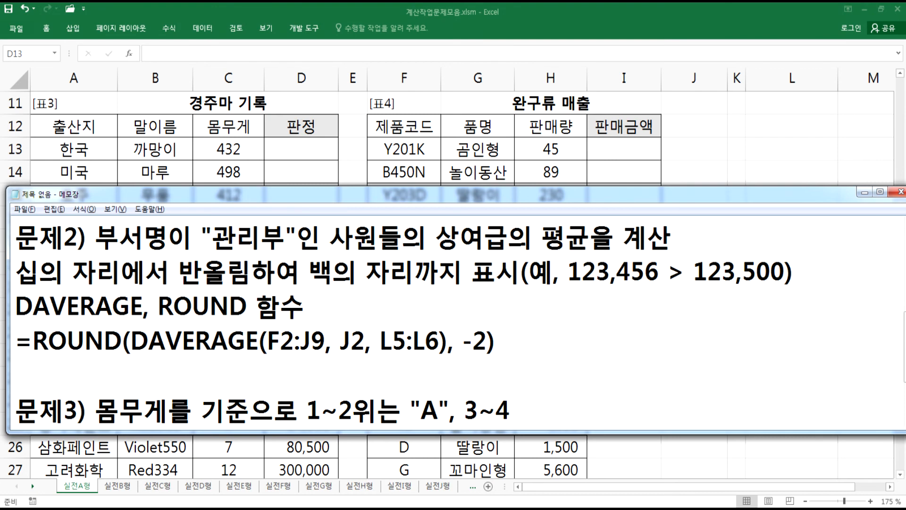
type("DNL")
key("BackSpace")
key("BackSpace")
key("BackSpace")
key("Hangul")
type("위는 \"B\"")
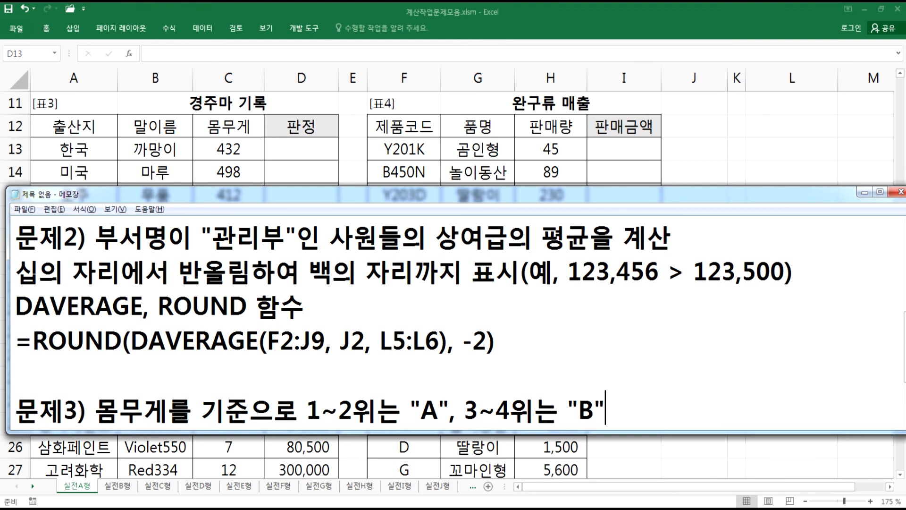
type(", 5~6")
key("BackSpace")
type("~6DN")
key("BackSpace")
key("BackSpace")
type("위는 \"")
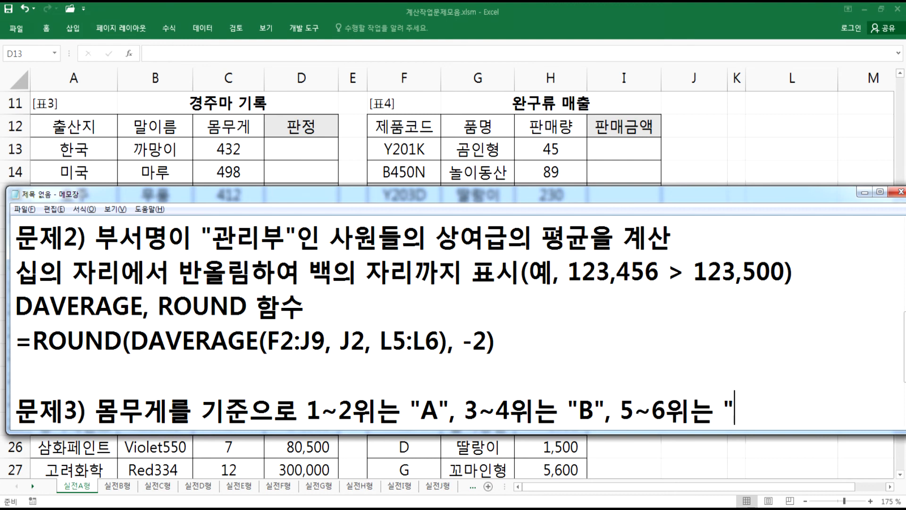
type("C\"")
type("FMF V")
key("BackSpace")
key("BackSpace")
key("BackSpace")
key("BackSpace")
key("BackSpace")
type("를 판정")
key("Return")
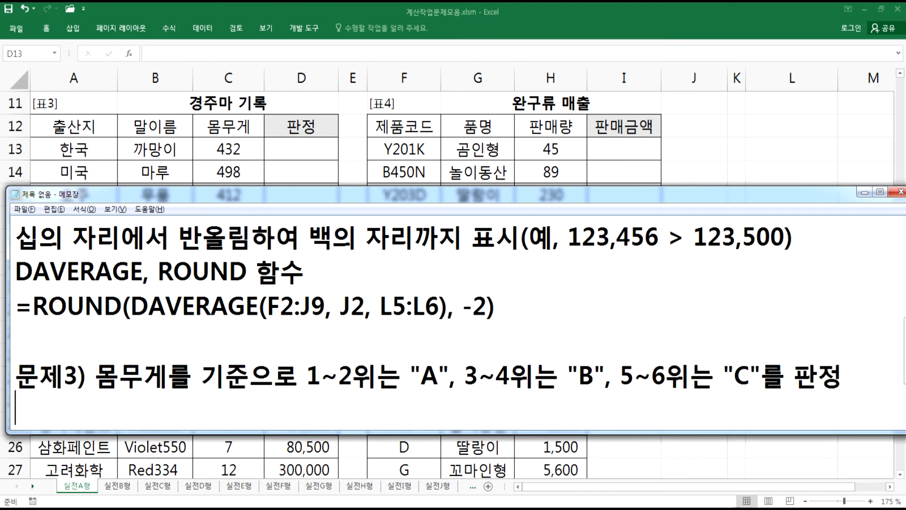
- Add the line 몸무게가 가장 많은 것이 1위 under problem 3 in Notepad
key("Down")
key("Up")
type("몸무게게")
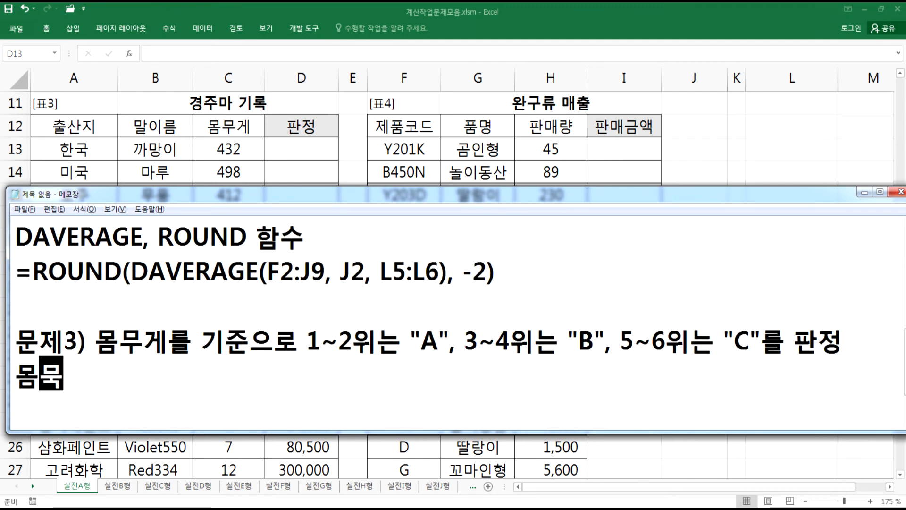
key("BackSpace")
type("가")
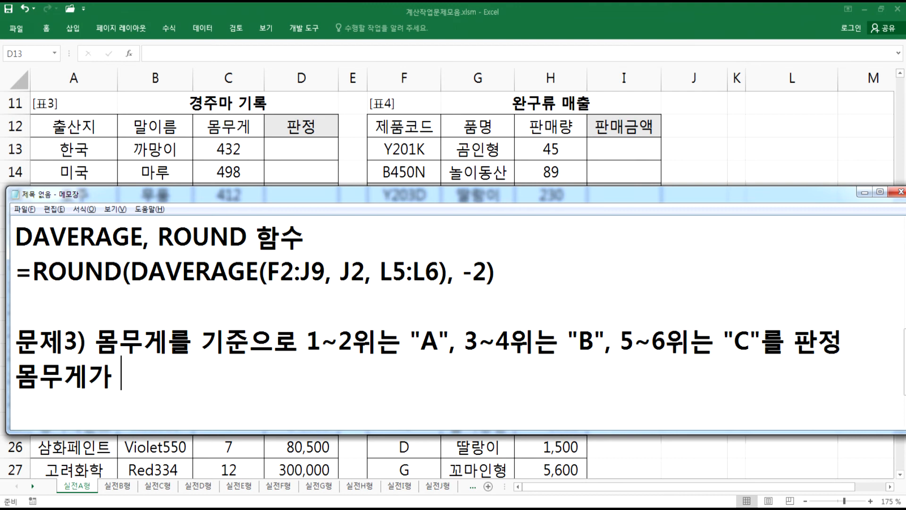
type(" 가장")
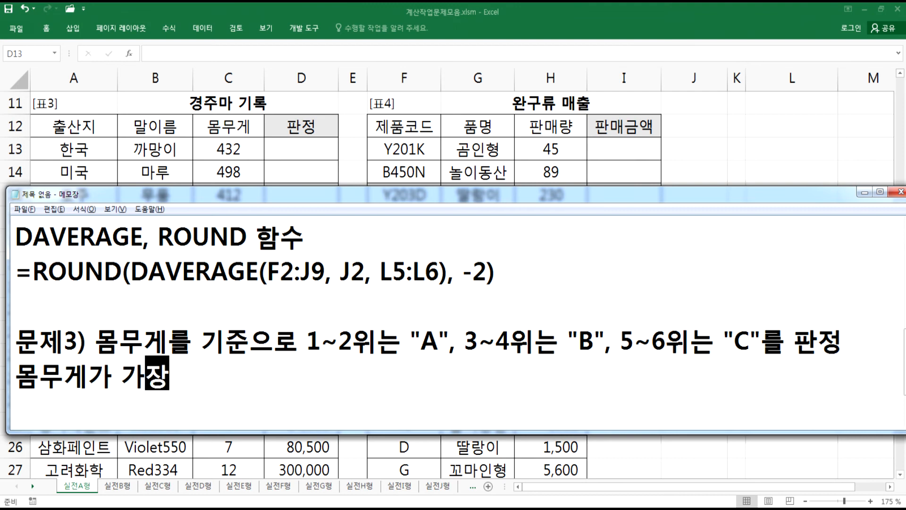
type(" 많은 것이 1위")
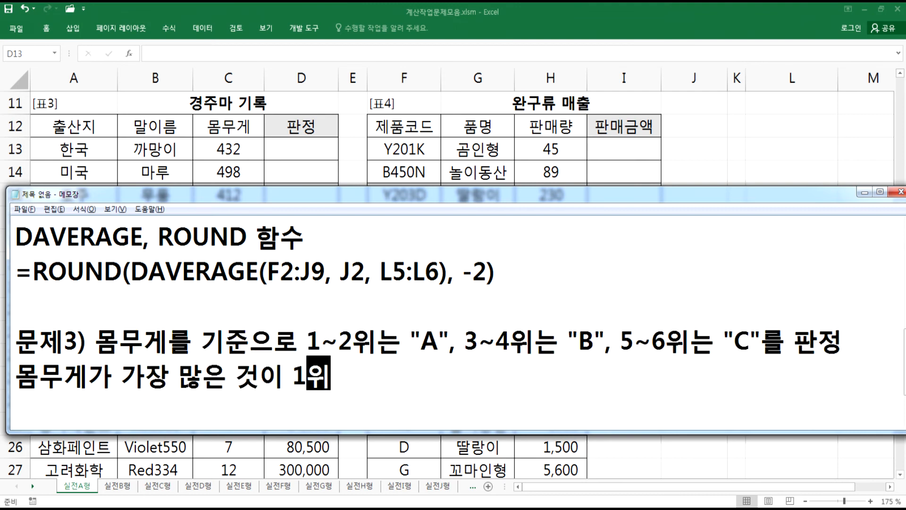
key("Return")
key("Return")
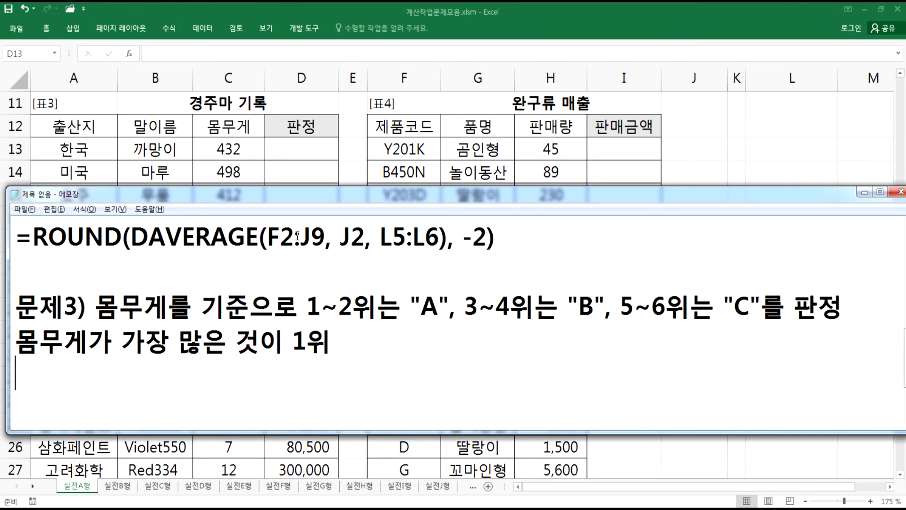
- Add the line CHOOSE, RANK.EQ 함수 below problem 3's description
type("CHOOSE,")
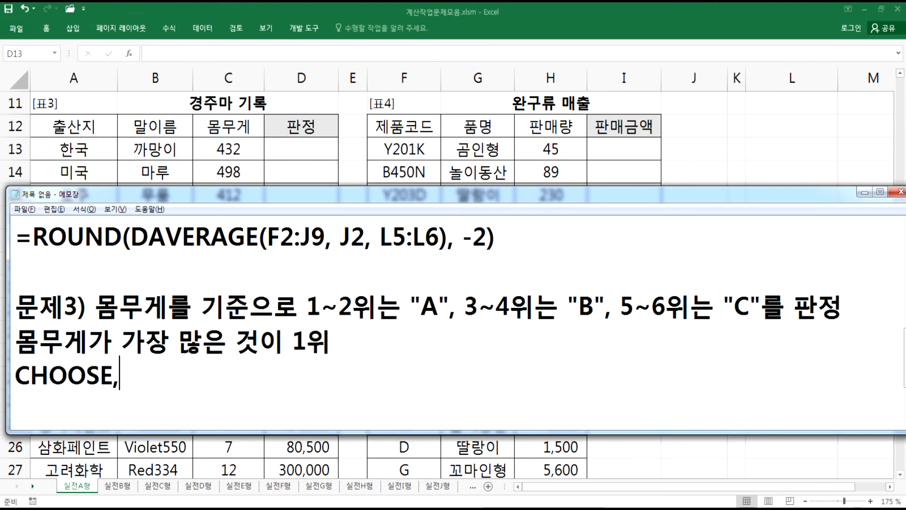
type(" RAN")
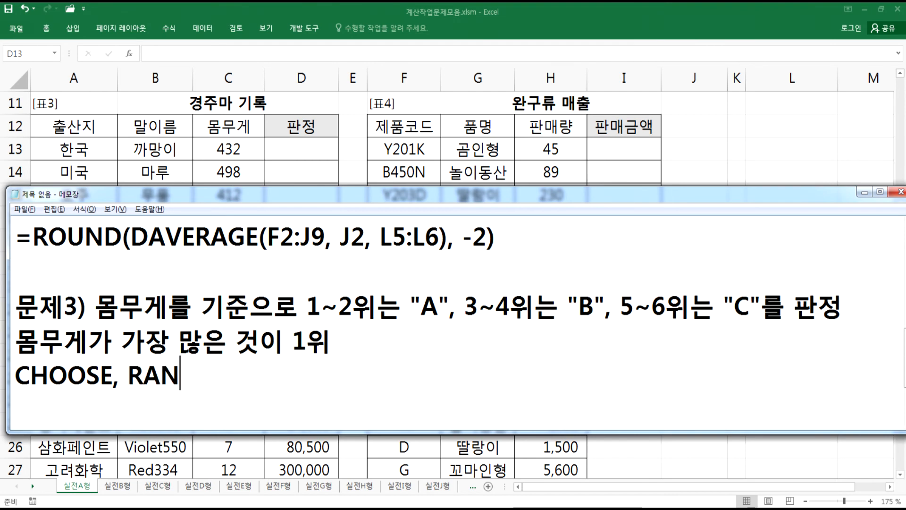
type("K.EQ 함수")
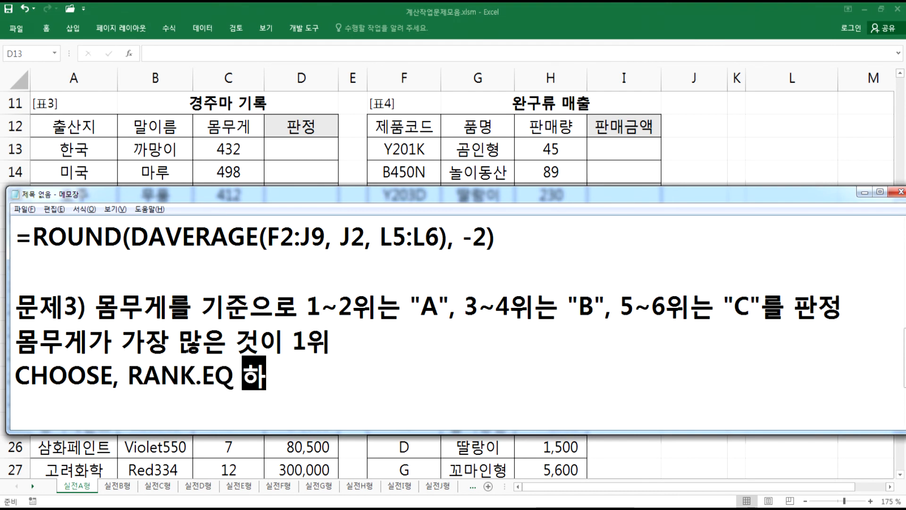
key("Return")
key("Return")
key("Return")
key("BackSpace")
key("BackSpace")
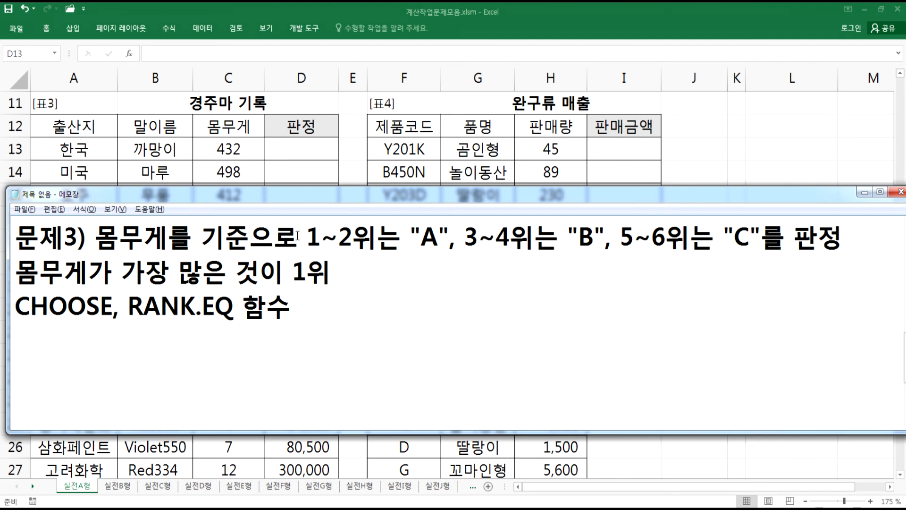
- Write the draft formula =CHOOSE(몸무게 순위, "A", "A", "B", "B", "C", "C") on the next line
type("=CHO")
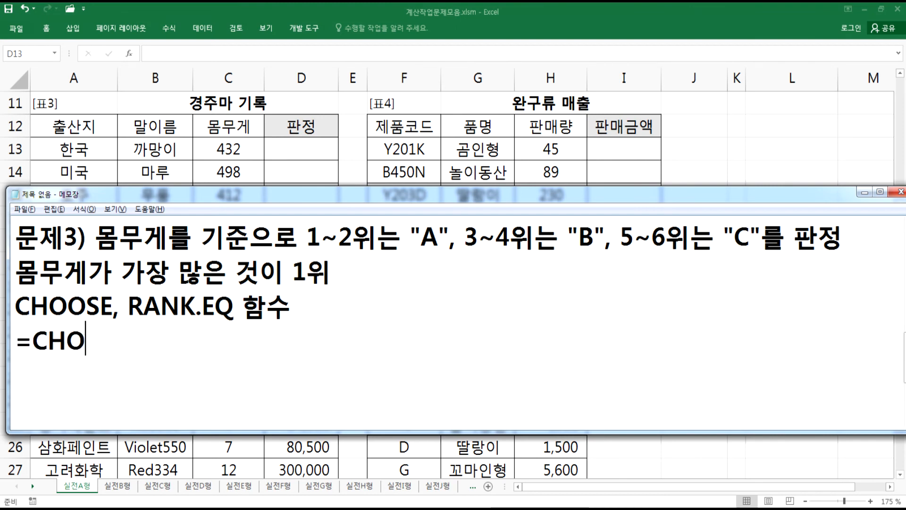
type("OSE(")
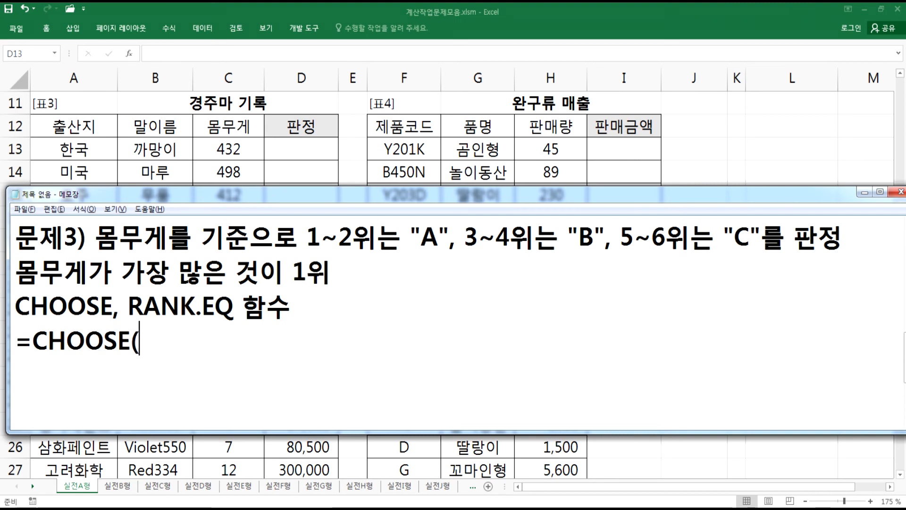
type("수")
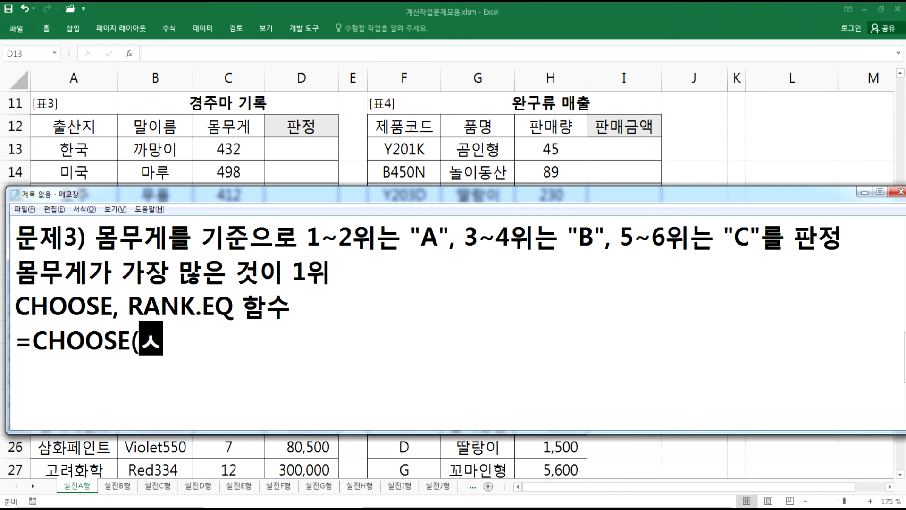
key("BackSpace")
key("BackSpace")
type("몸무게")
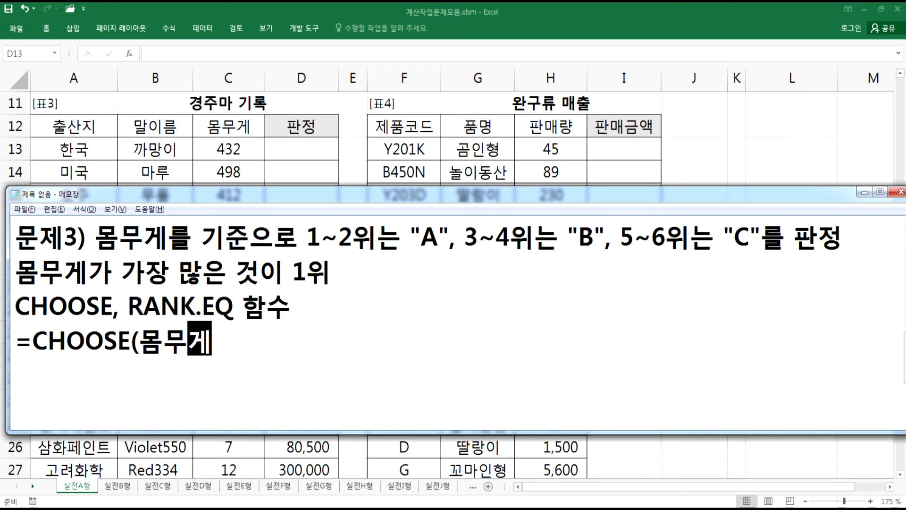
type(" 순위, ")
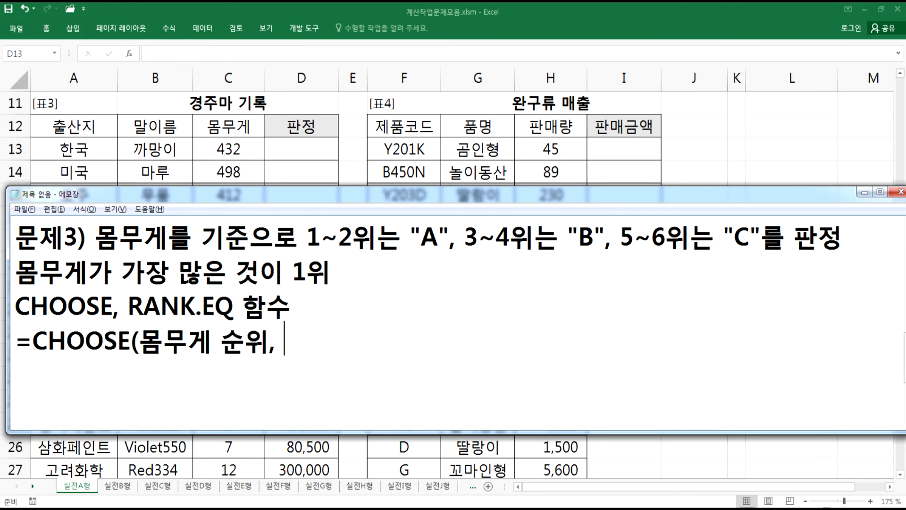
type("\"A\", \"")
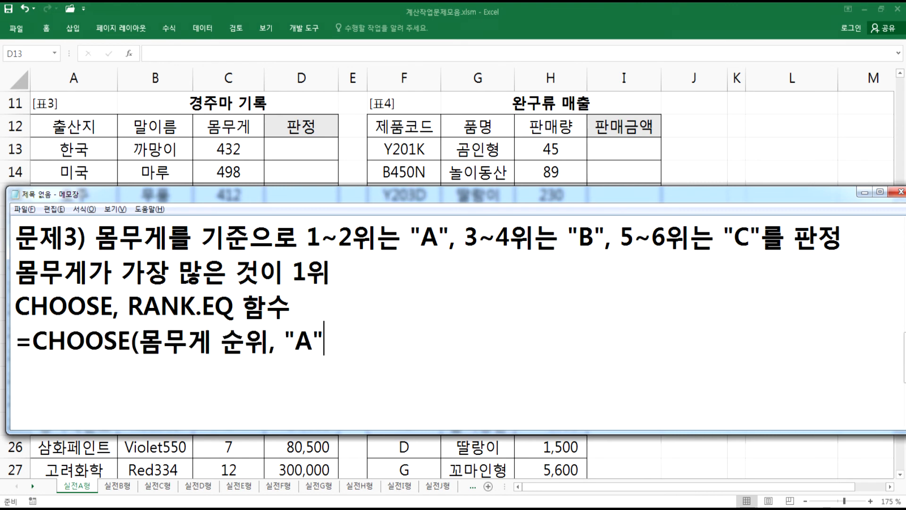
type("A\",")
key("BackSpace")
type(", \"B\", \"B\", \"C\", \"C\")")
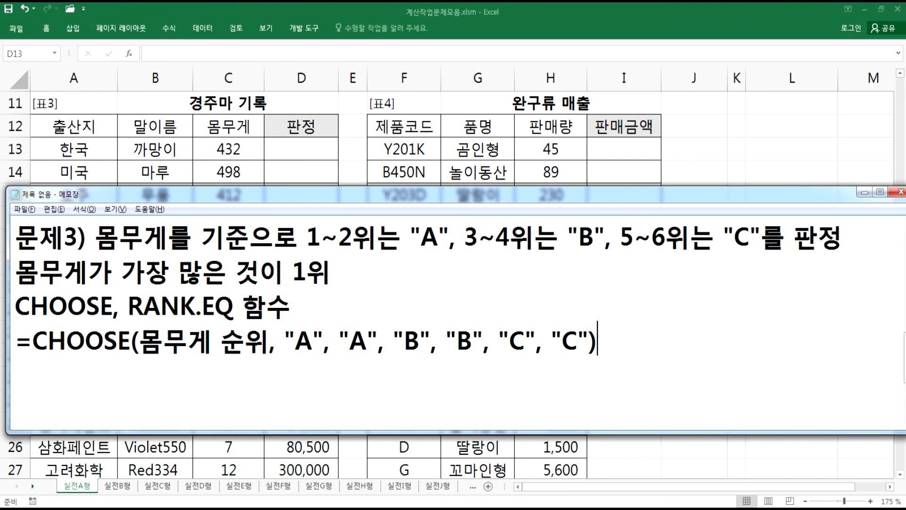
- In the draft formula, replace 몸무게 순위 with RANK.EQ(C13, C13:C18)
left_click(151, 337)
left_click_drag(150, 338, 263, 342)
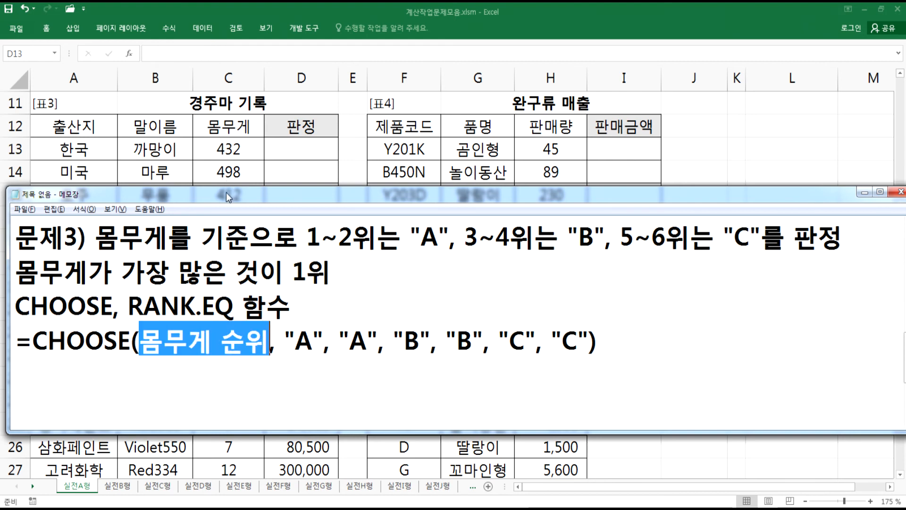
type("ㄱ무ㅏ.ㄷ")
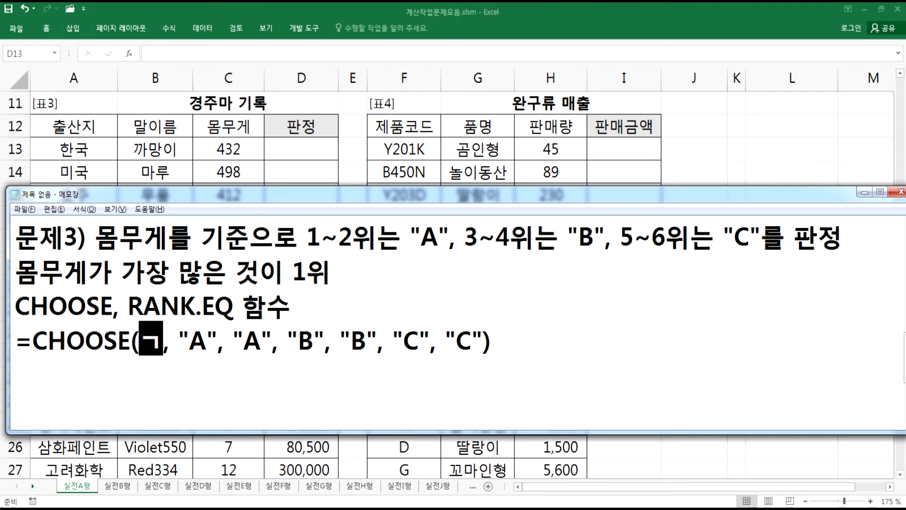
key("BackSpace")
key("BackSpace")
key("BackSpace")
key("BackSpace")
key("BackSpace")
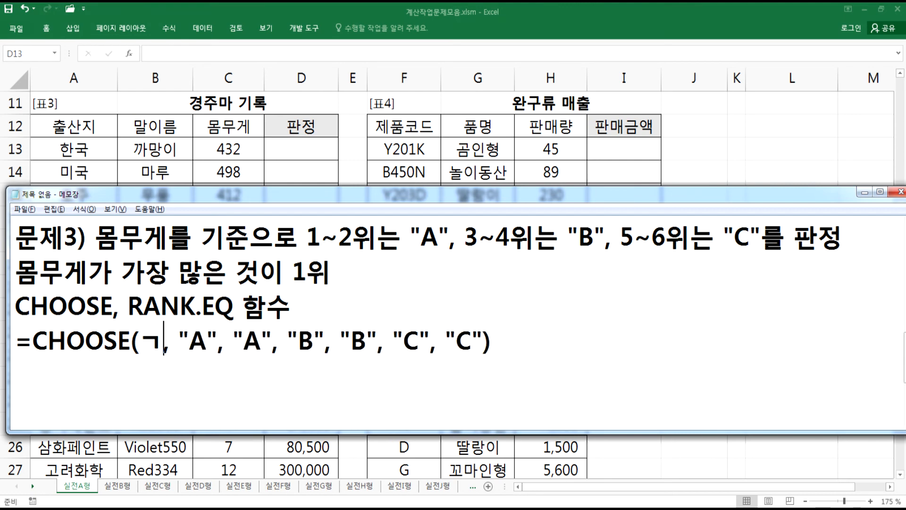
type("RANK.EQ(")
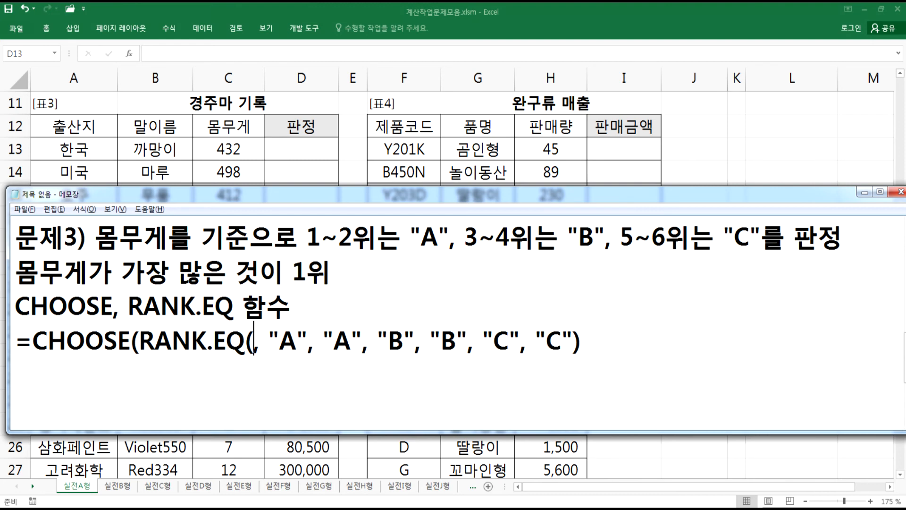
type("C13")
type(", C1")
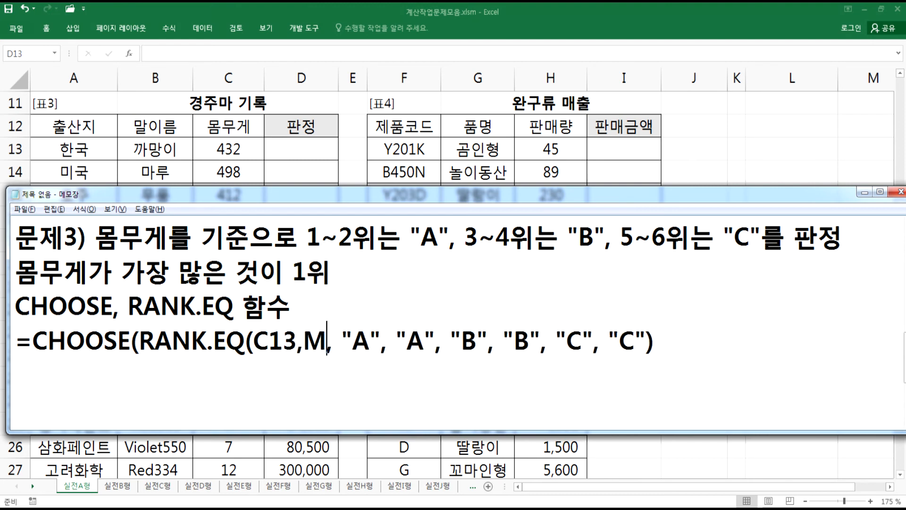
type("4")
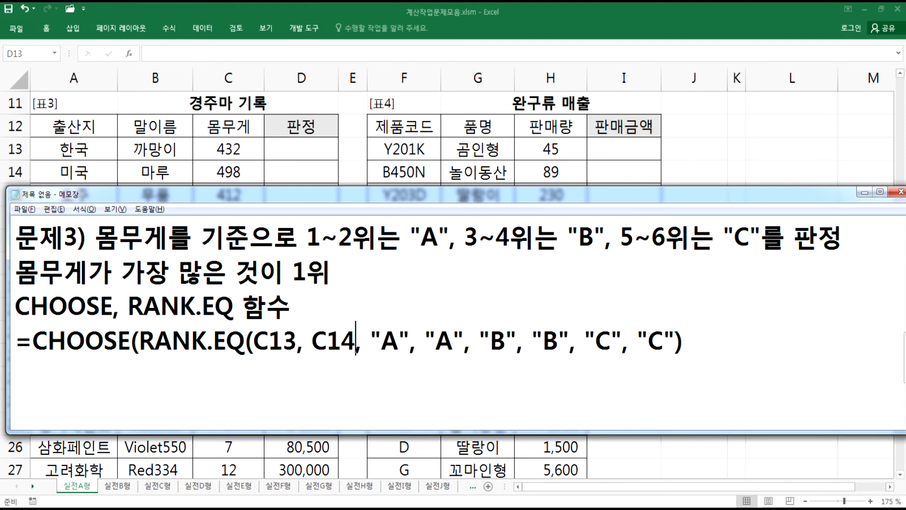
key("BackSpace")
type("3:")
key("alt+Tab")
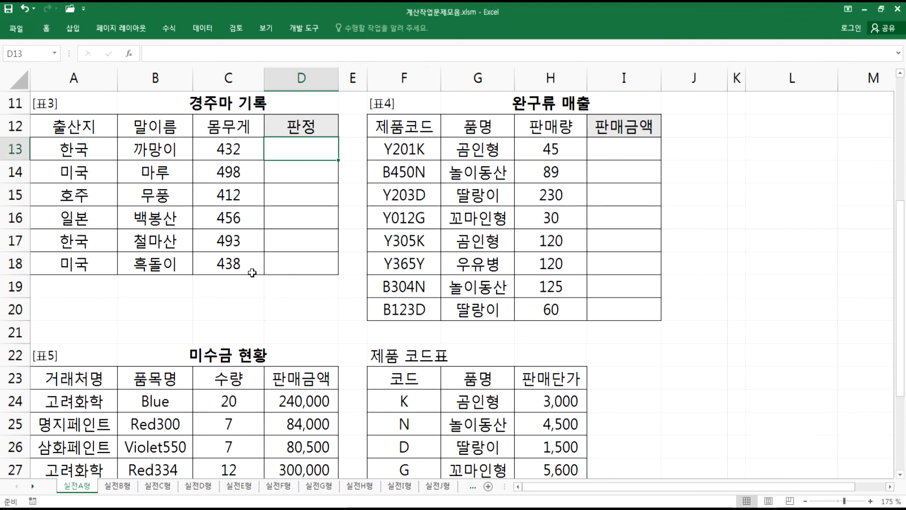
key("alt+Tab")
type("C18")
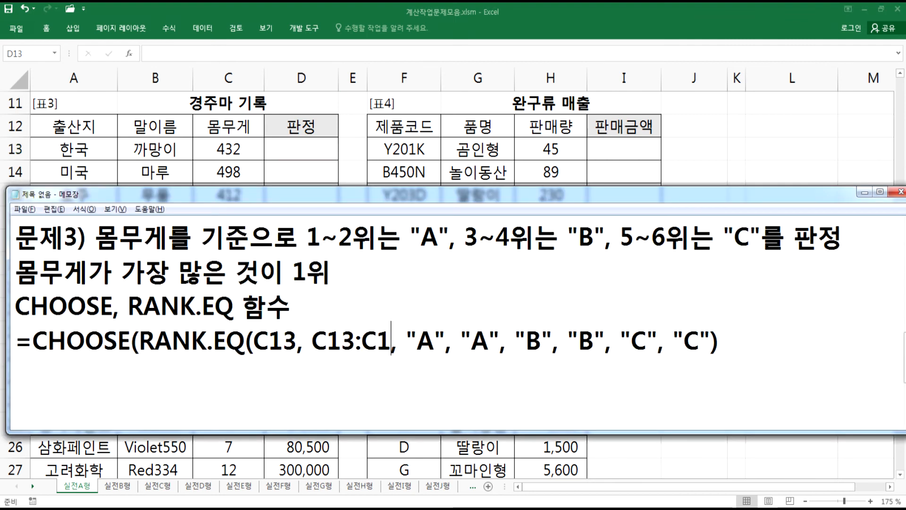
type(")")
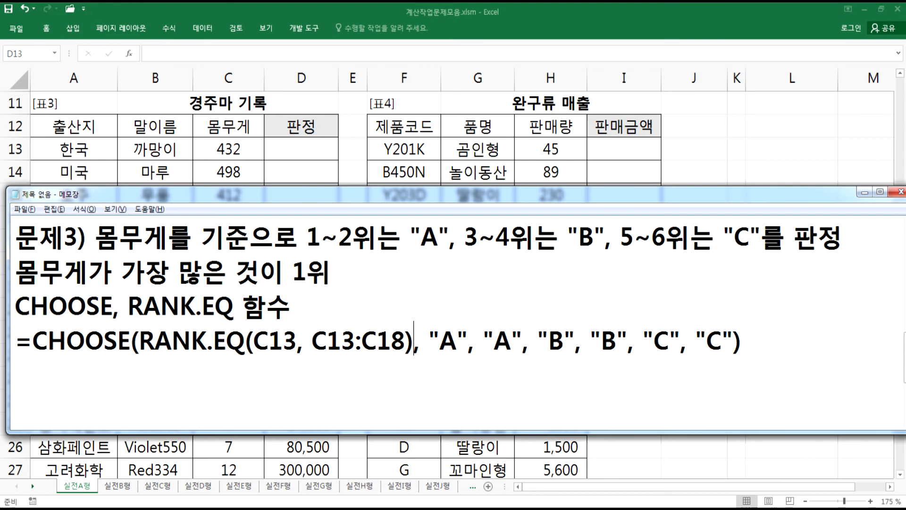
- Make the rank range absolute as $C$13:$C$18 in the Notepad formula
left_click(312, 339)
type("$")
left_click(347, 340)
type("$")
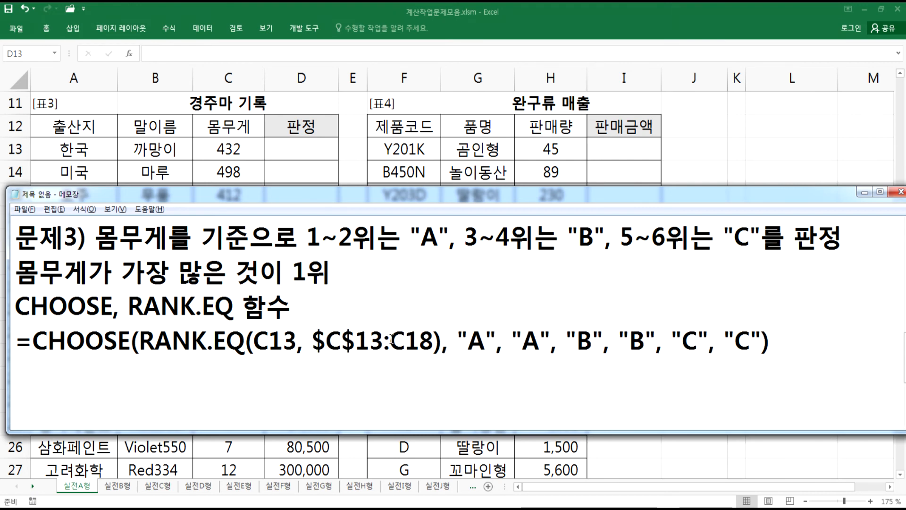
left_click(391, 339)
type("$")
key("Right")
type("$")
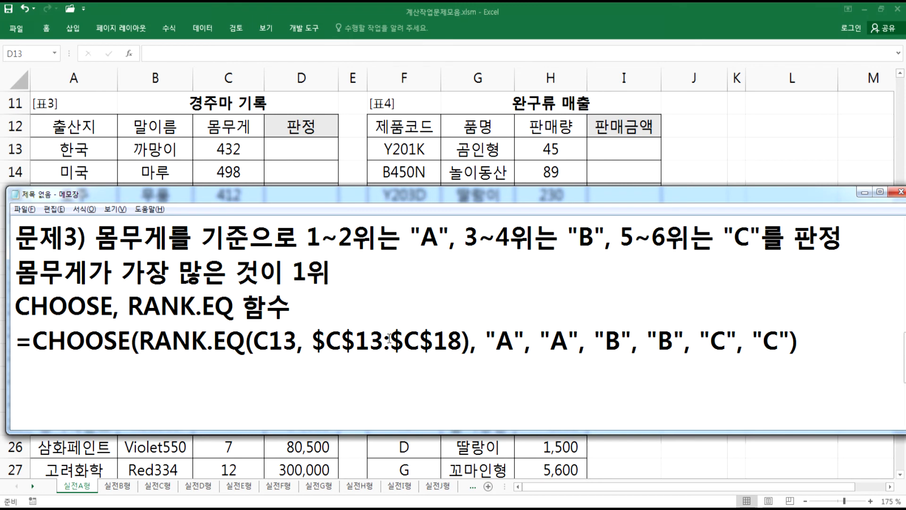
- Copy the finished CHOOSE formula from Notepad and enter it in cell D13 of the 판정 column
left_click_drag(799, 339, 6, 338)
key("ctrl+c")
key("alt+Tab")
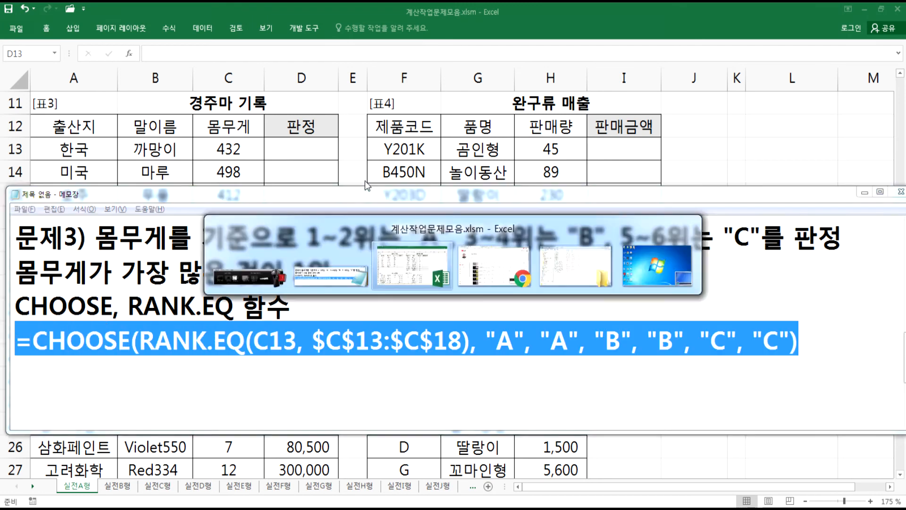
double_click(300, 147)
key("ctrl+v")
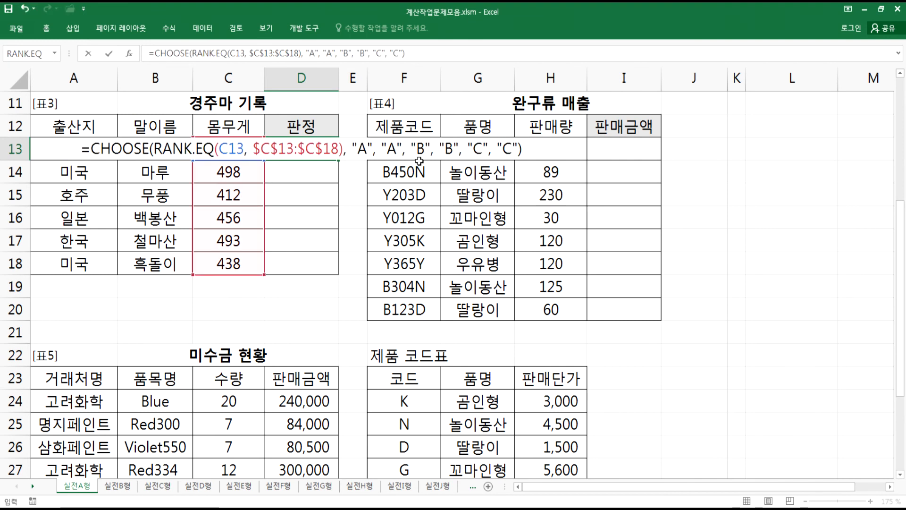
key("Return")
- Fill the D13 formula down through D18 and compare the weights with the judgments
left_click(334, 157)
left_click_drag(338, 161, 339, 273)
left_click(305, 241)
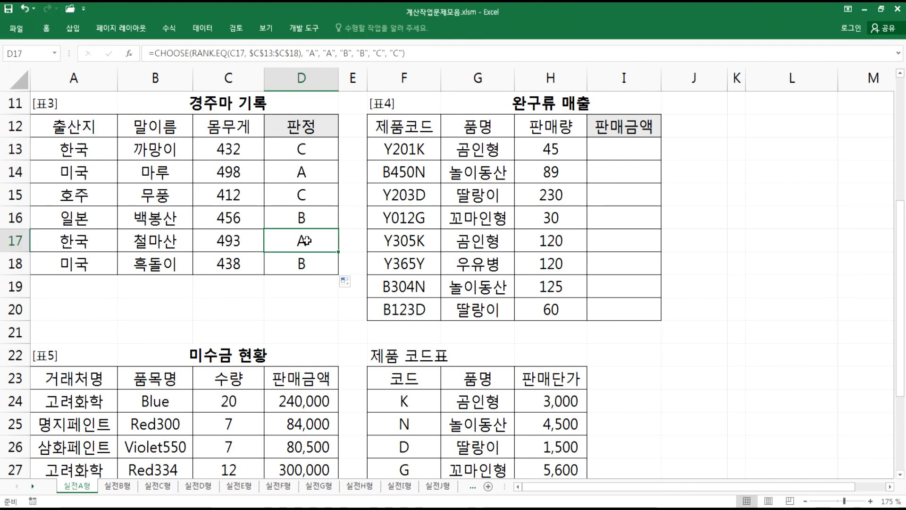
left_click(238, 168)
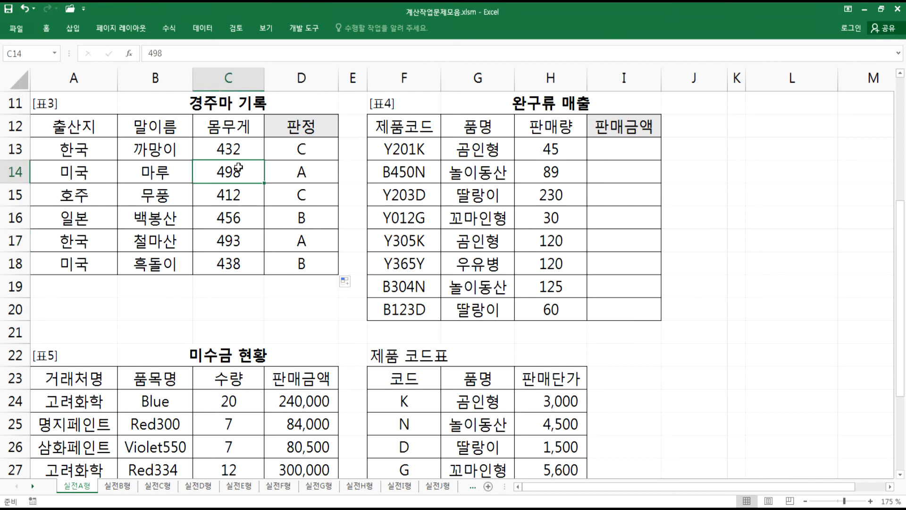
left_click(253, 221)
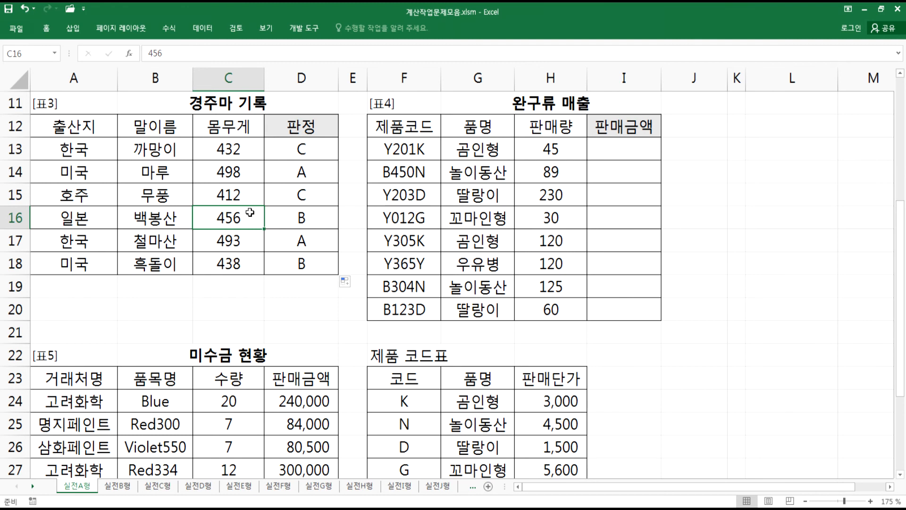
left_click(302, 153)
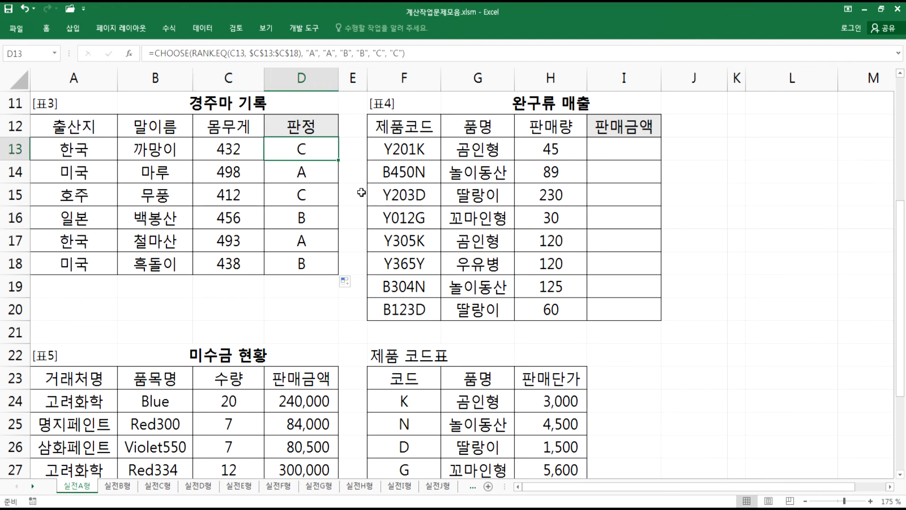
- Start a fresh page in Notepad with the heading 문제4)
key("alt+Tab")
left_click(58, 391)
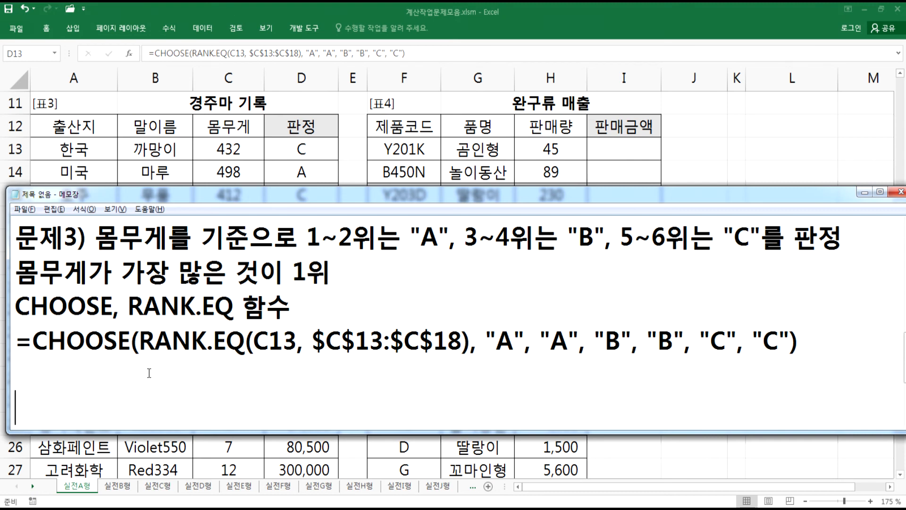
scroll(149, 373, "down", 1)
type("ANS")
key("BackSpace")
key("BackSpace")
key("BackSpace")
type("문제4)")
key("Return")
key("Return")
key("Return")
key("Return")
key("Return")
key("BackSpace")
key("BackSpace")
key("BackSpace")
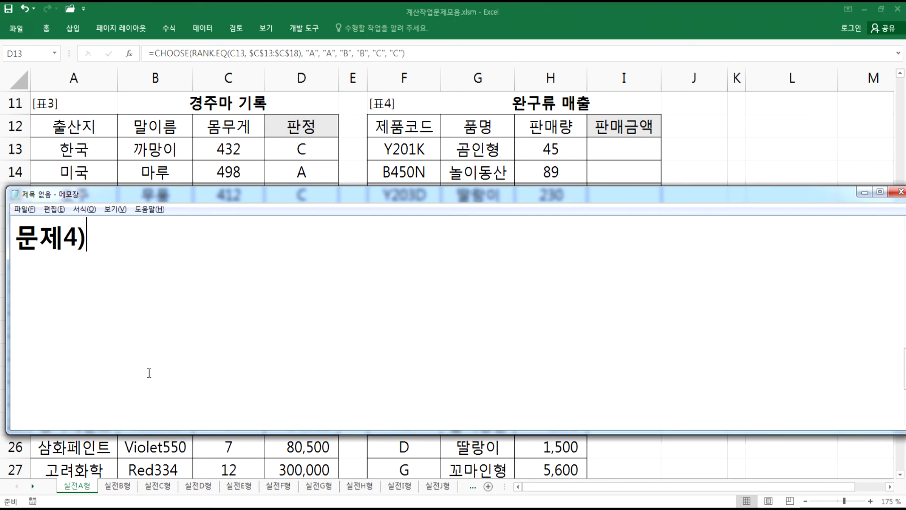
- Continue the 문제4) line with 제품코드와 제품 코드표
type("제품코드")
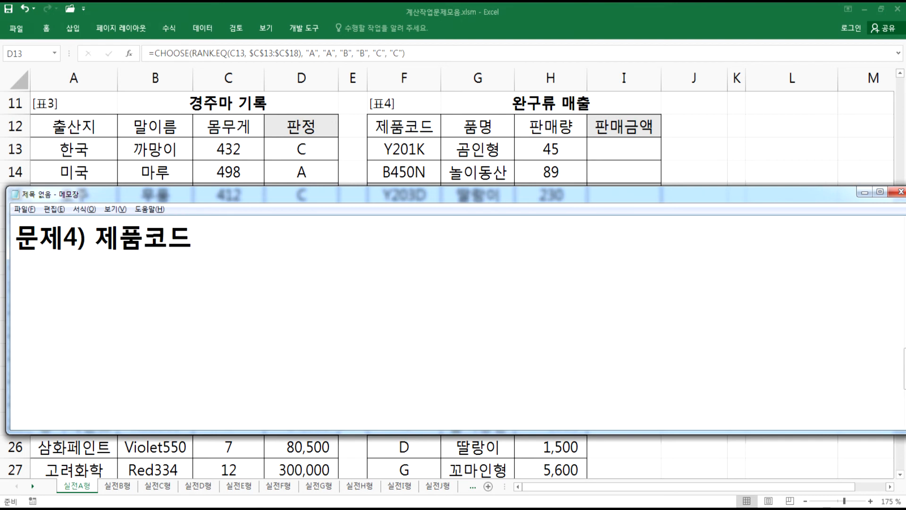
type("와 제품 코")
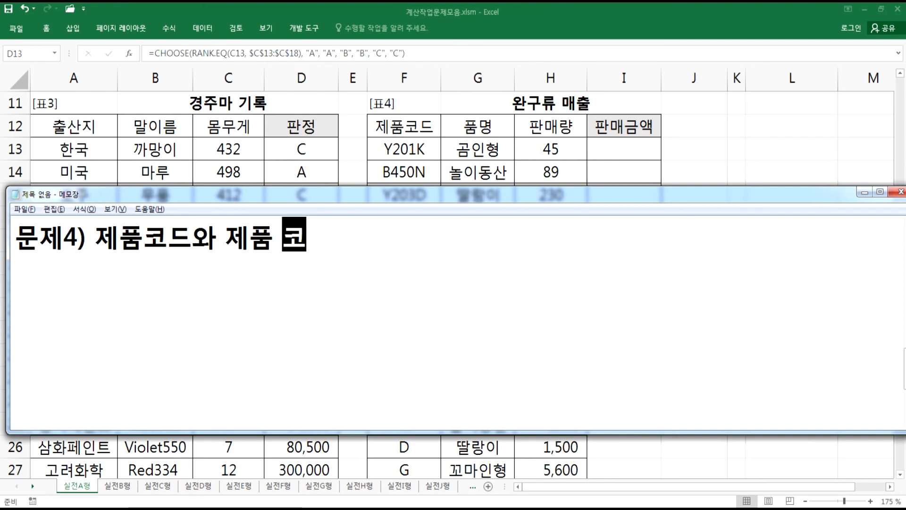
type("드표")
key("alt+Tab")
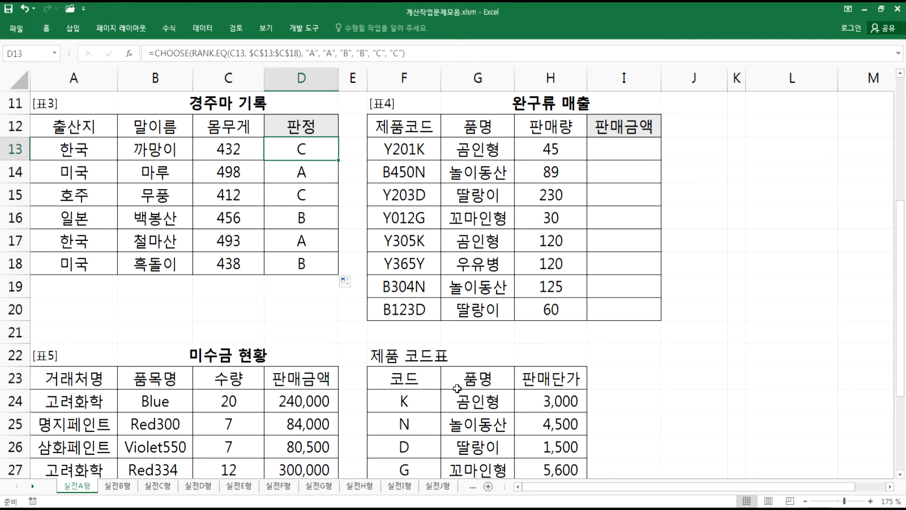
- Examine the 제품코드 column of 표4 and the codes in the 제품 코드표 table
left_click_drag(409, 146, 409, 174)
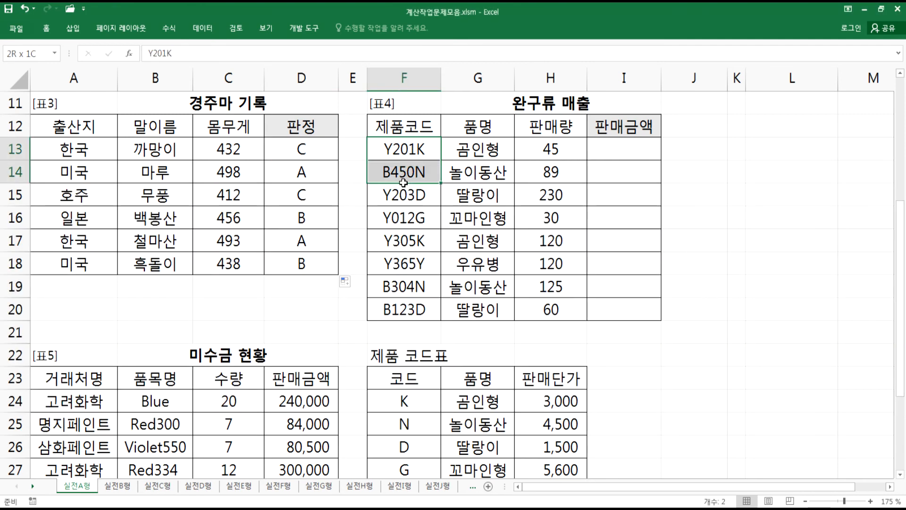
scroll(414, 402, "down", 2)
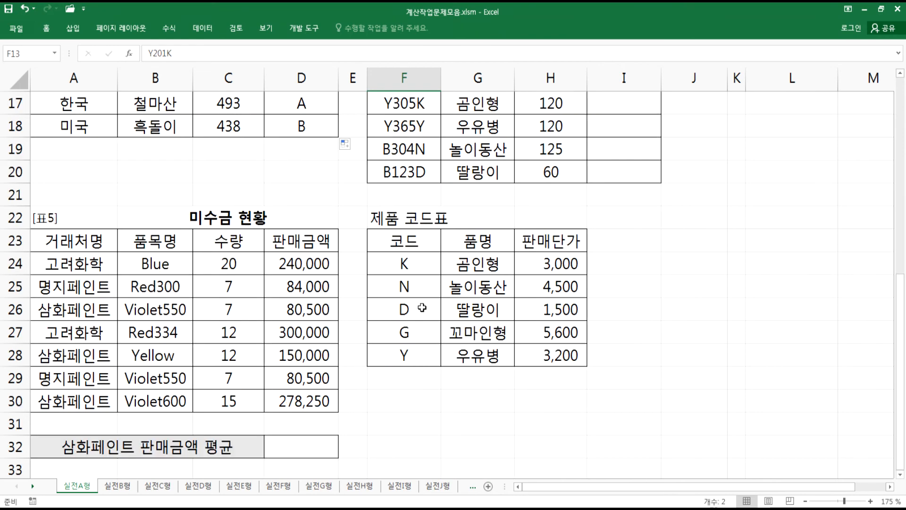
left_click_drag(417, 268, 417, 352)
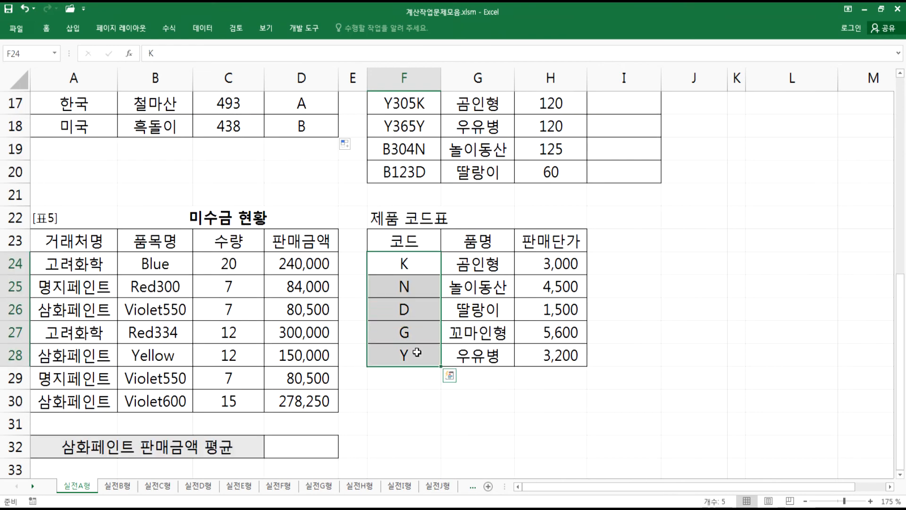
scroll(417, 349, "up", 1)
scroll(416, 213, "up", 2)
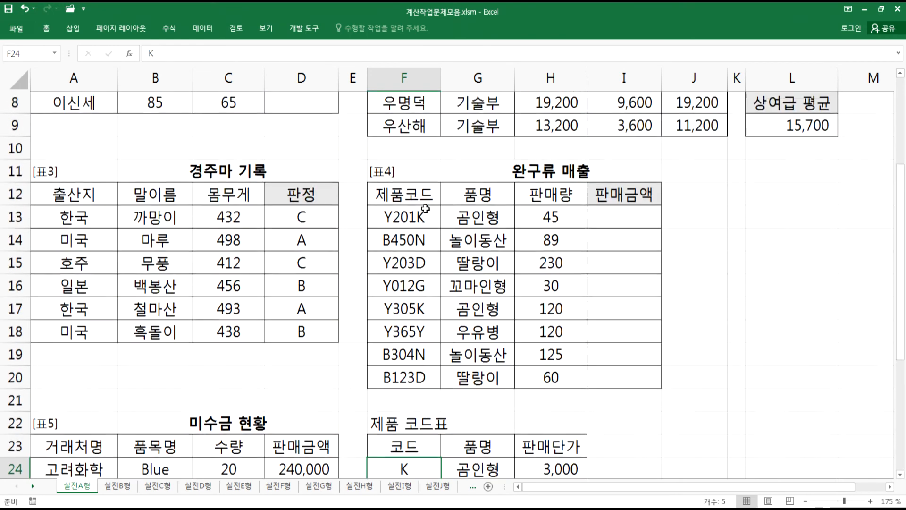
scroll(424, 214, "down", 1)
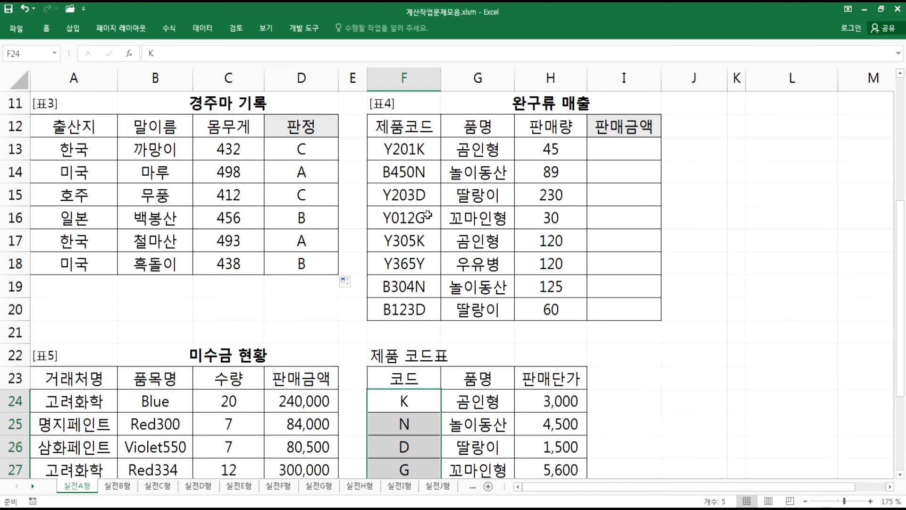
scroll(419, 304, "down", 2)
scroll(420, 330, "up", 2)
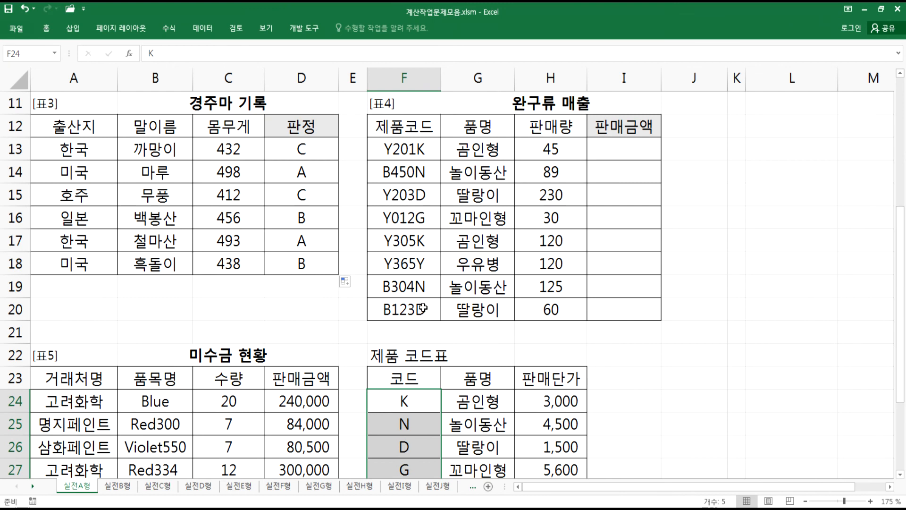
left_click(612, 151)
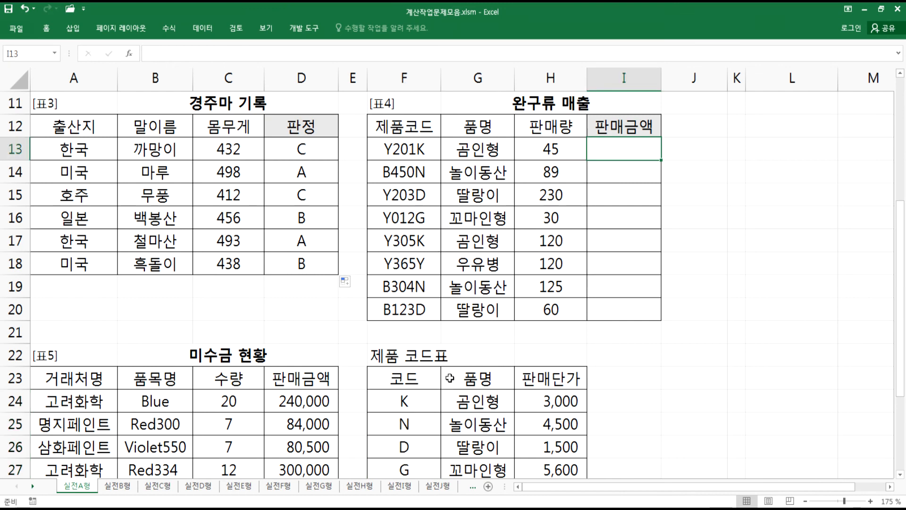
- Continue the 문제4) line in Notepad with 그리고 판매량을 이용하여 판매금액을 계산
key("alt+Tab")
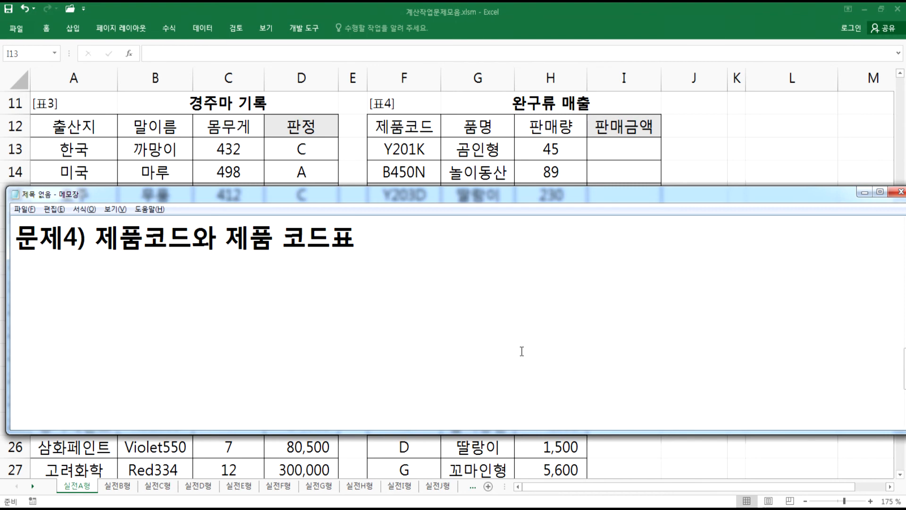
type("그리고")
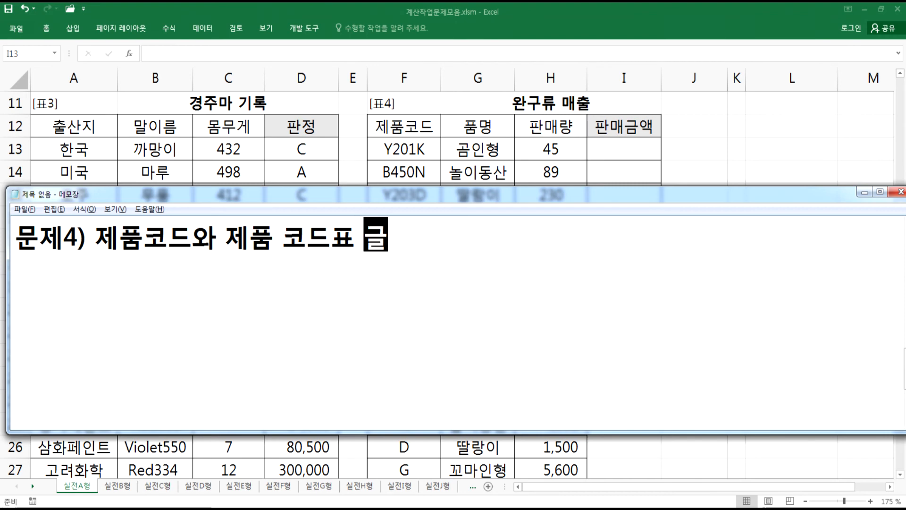
type(" 판매량을 ")
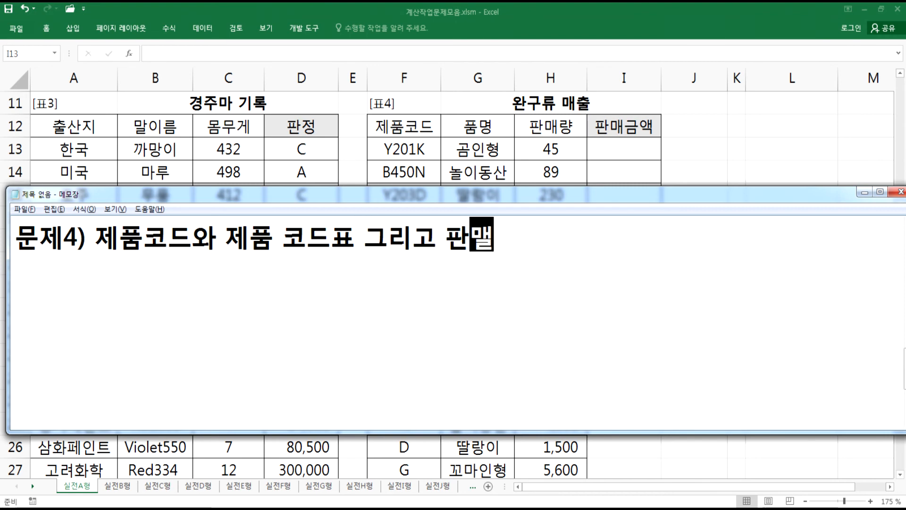
type("이용하여 ㅍ판매금액을 ㄱ")
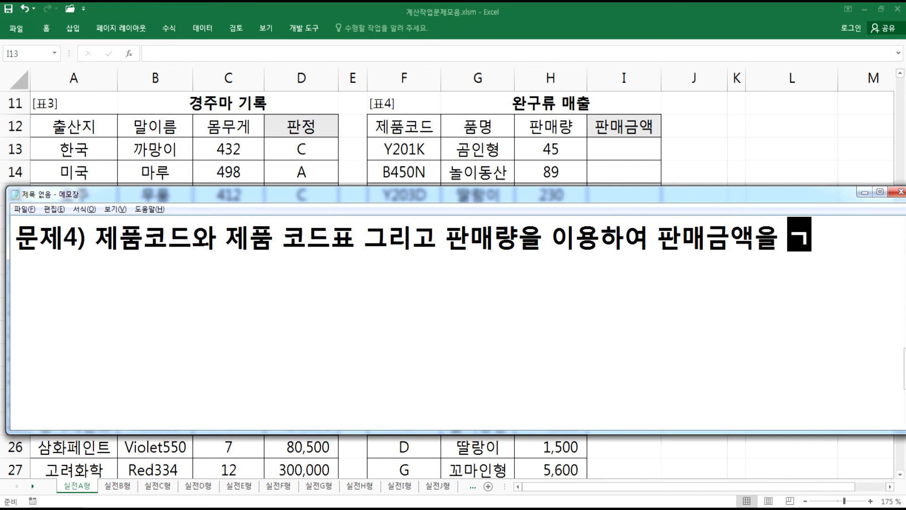
type("계사")
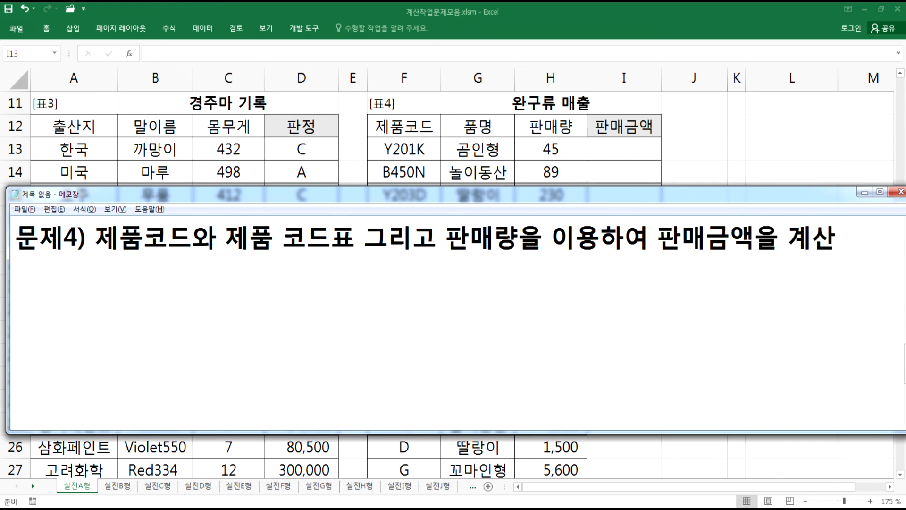
- Add the line 판매금액 = 판매량 * 판매단가 below the problem statement
type("판매금액 ")
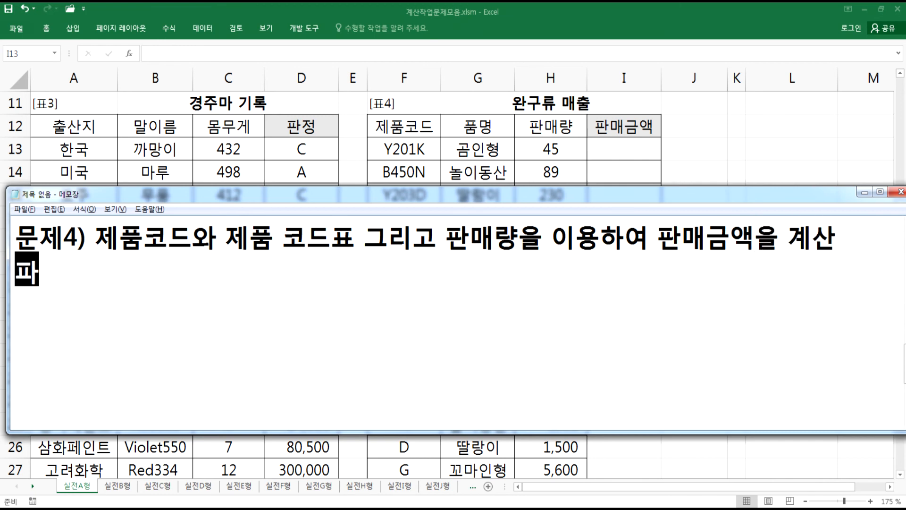
type("= ")
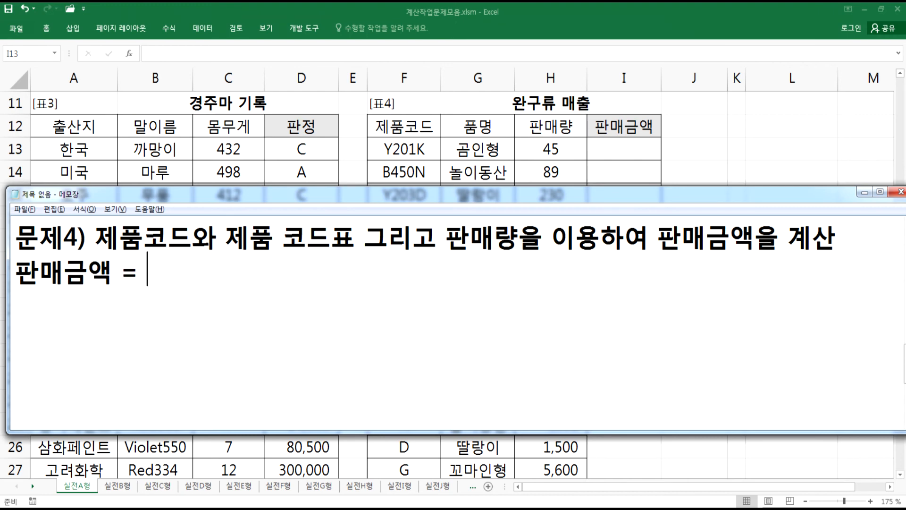
type("판매량 ")
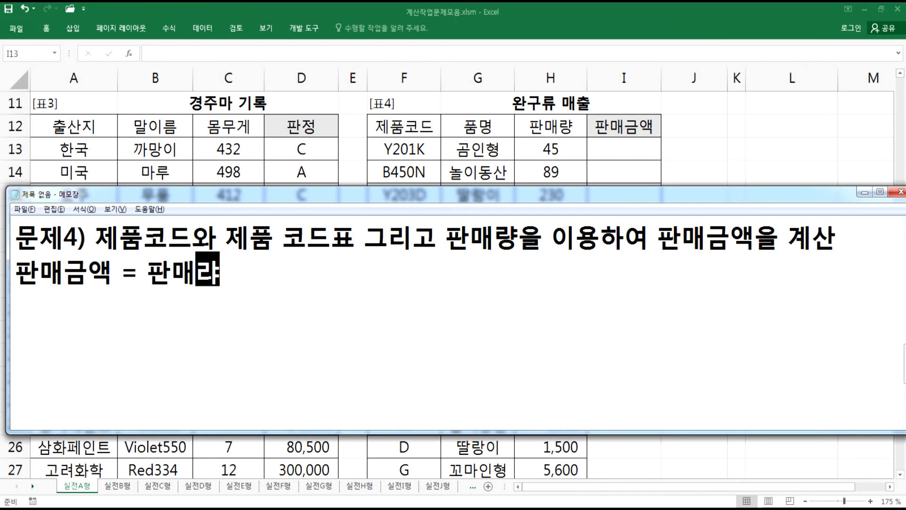
type("* ")
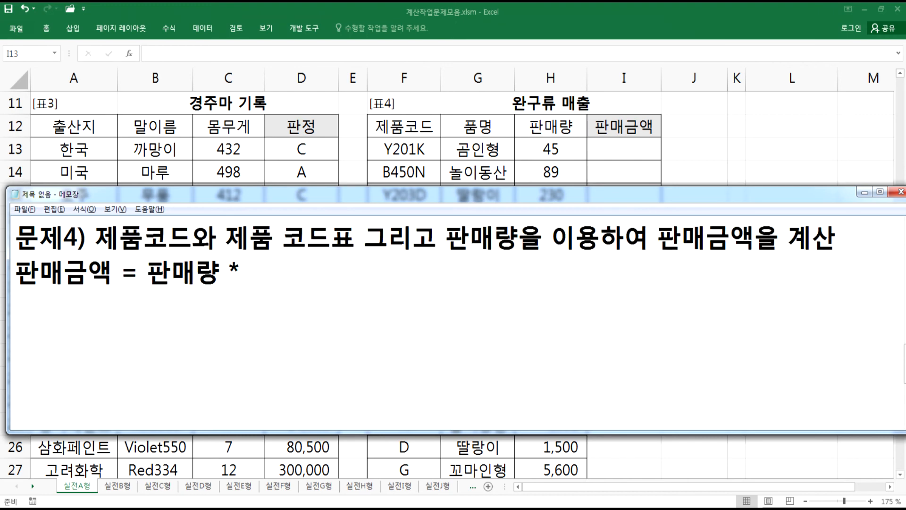
type("판ㅁ")
type("매단가")
key("Return")
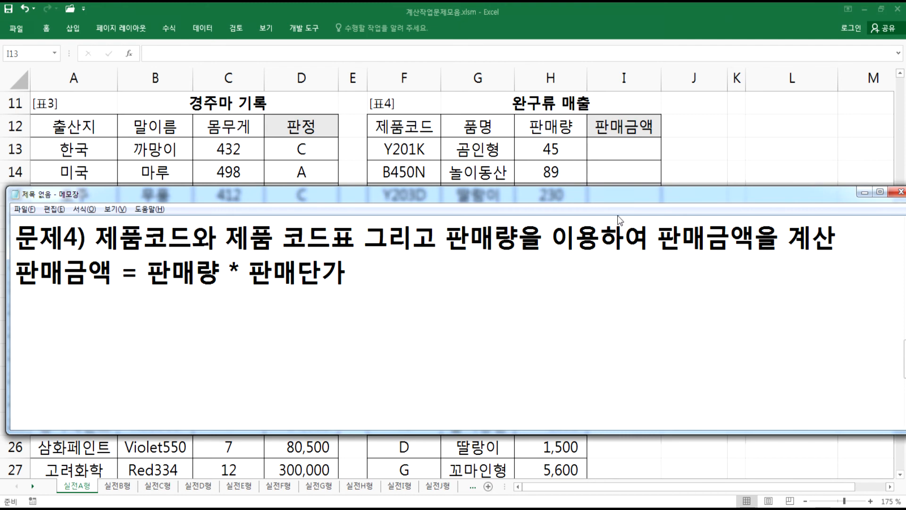
- Check the 판매량 and 판매금액 cells, then add a line noting VLOOKUP, RIGHT 함수 in Notepad
left_click(623, 146)
left_click(549, 149)
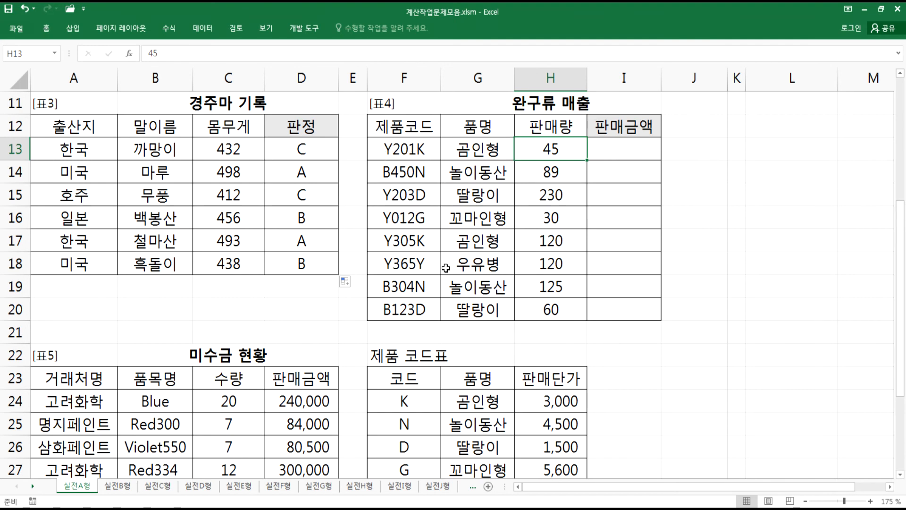
left_click(612, 158)
key("alt+Tab")
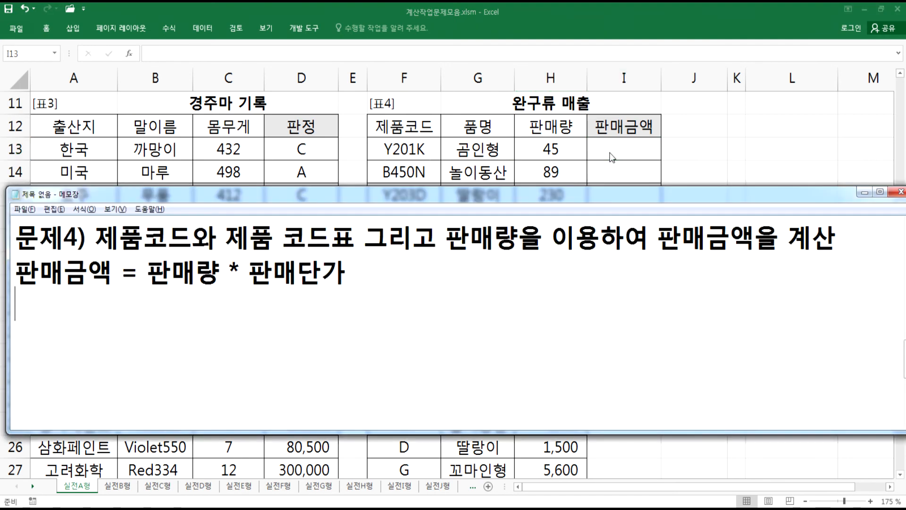
type("VLOOKUP,")
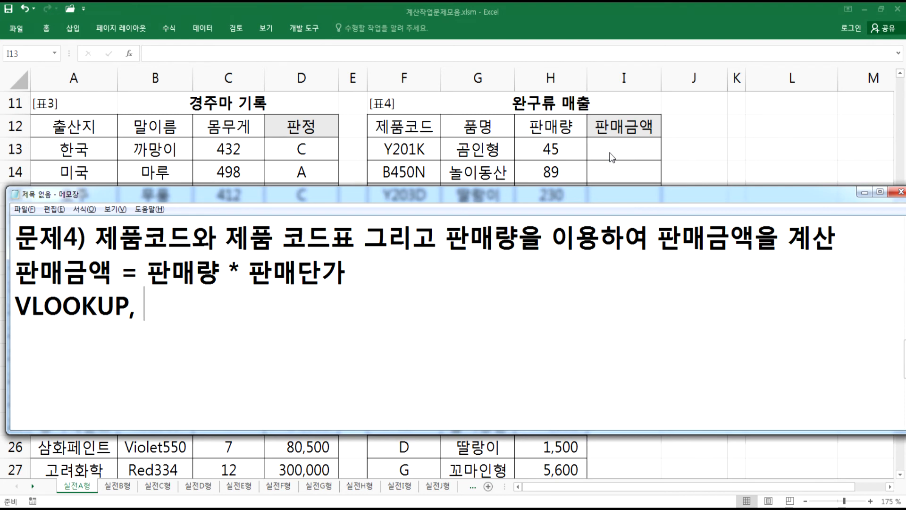
type("RIGHT ㅎ")
type("ㅏㅁ수")
key("Return")
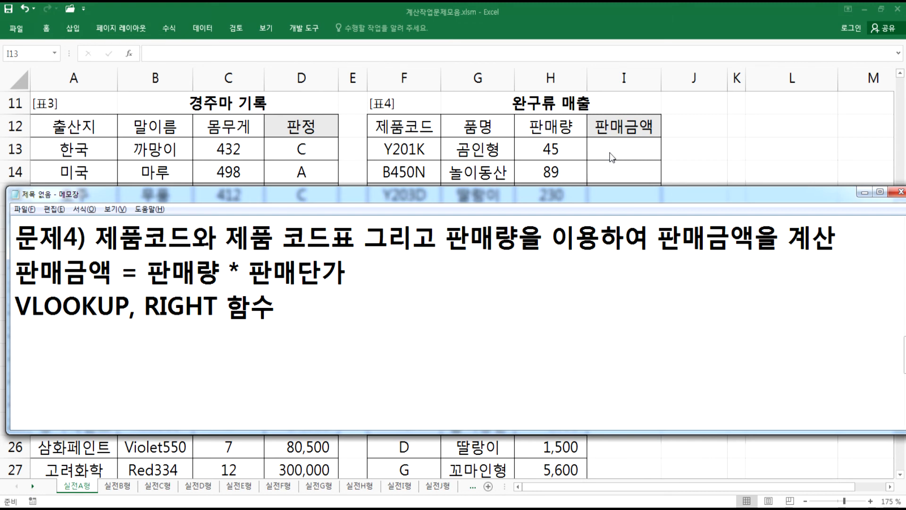
- Start the I13 formula as =H13 * VLOOKUP(RIGHT(F13, 1), referencing the quantity and product code
left_click(609, 154)
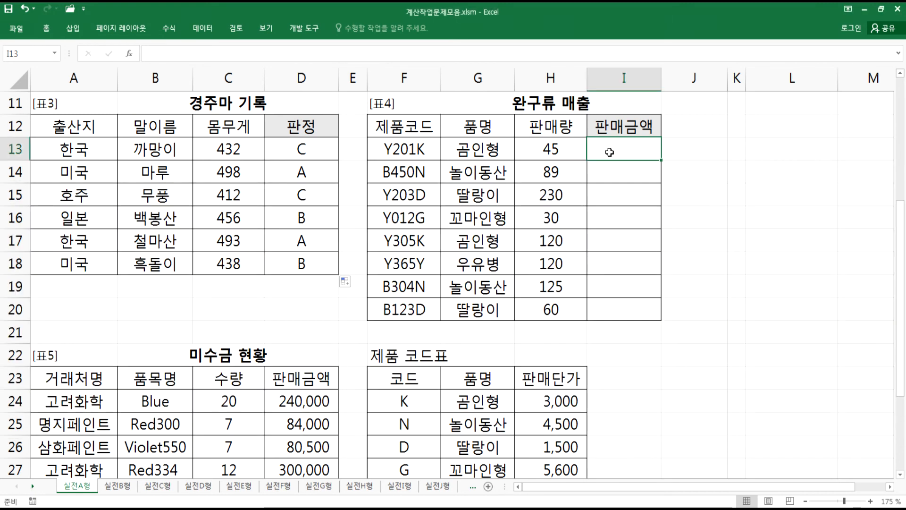
type("=")
left_click(541, 147)
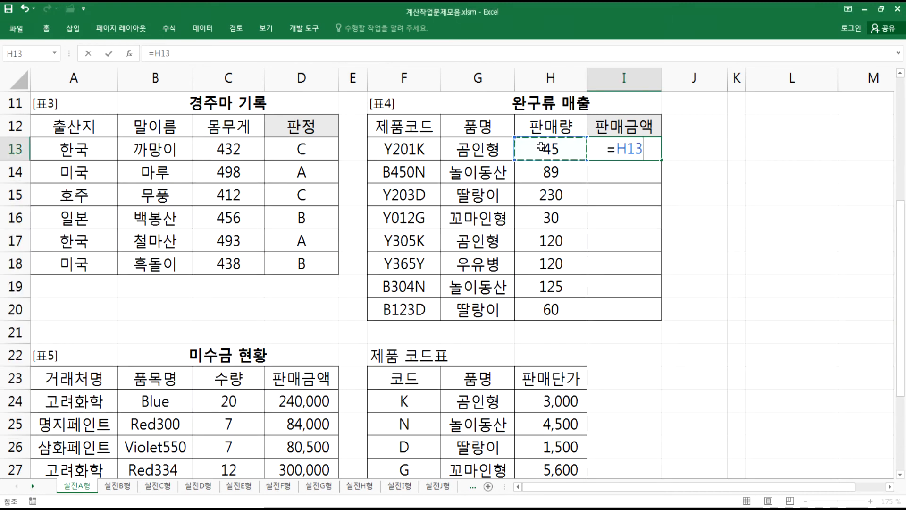
type("*")
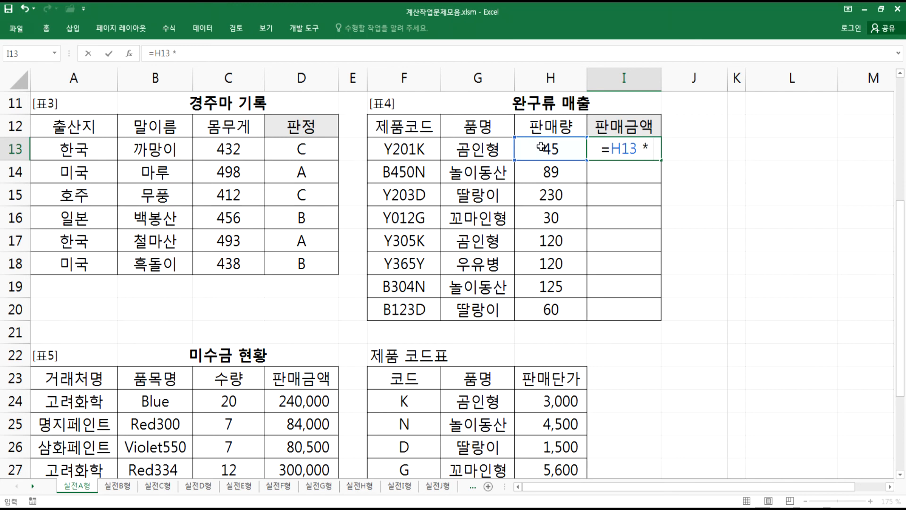
type(" V")
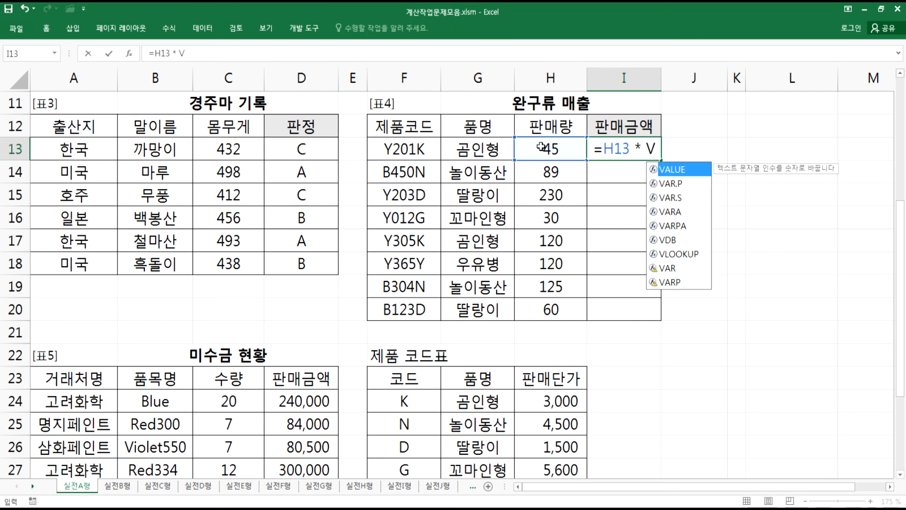
type("L")
key("Tab")
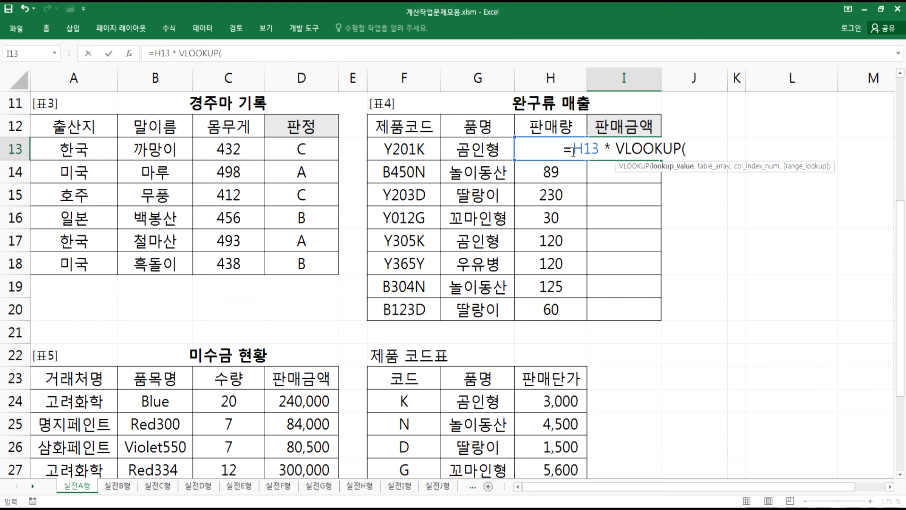
type("RIG")
key("Tab")
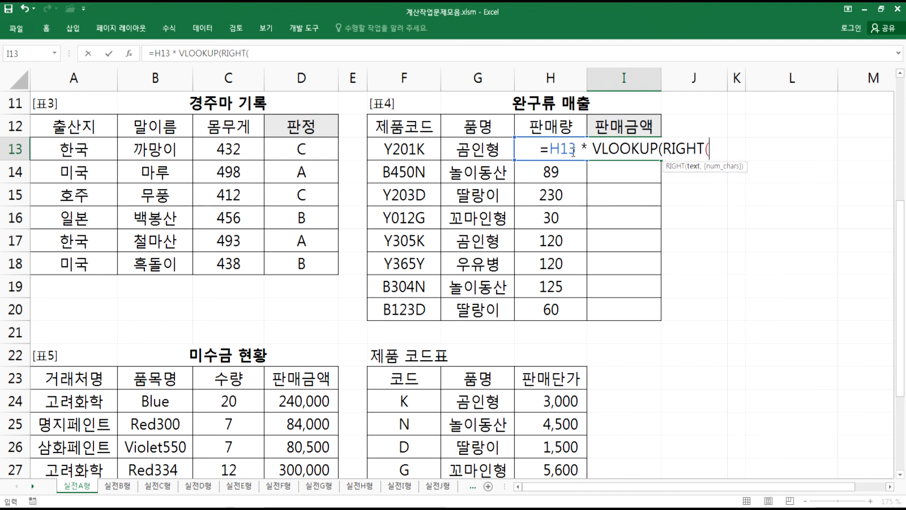
left_click(404, 148)
type(", 1),")
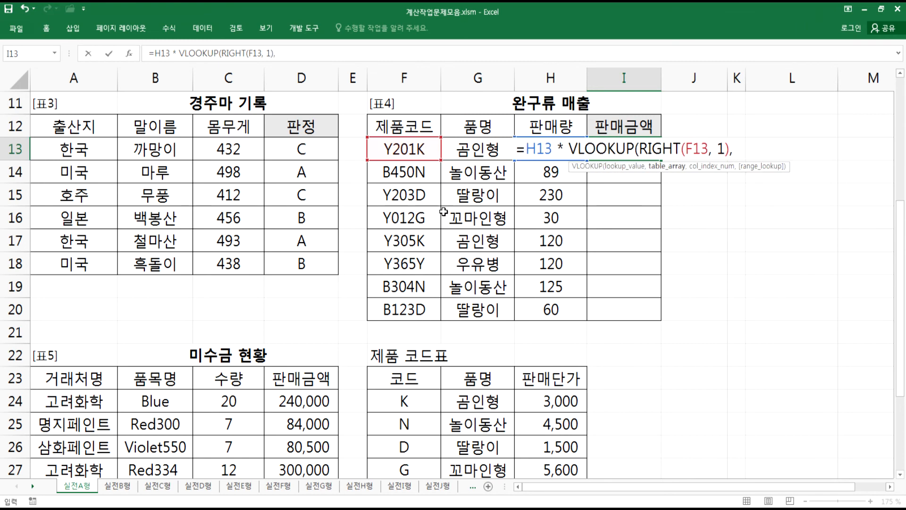
- Finish the formula with the absolute range $F$24:$H$28, column 3 and FALSE, then fill it down through I20
left_click(405, 403)
left_click_drag(463, 405, 553, 418)
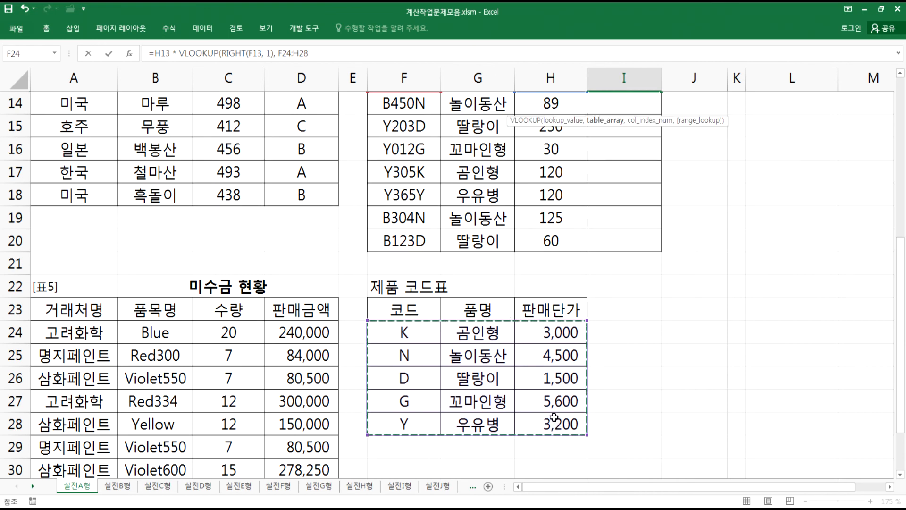
key("F4")
type(",")
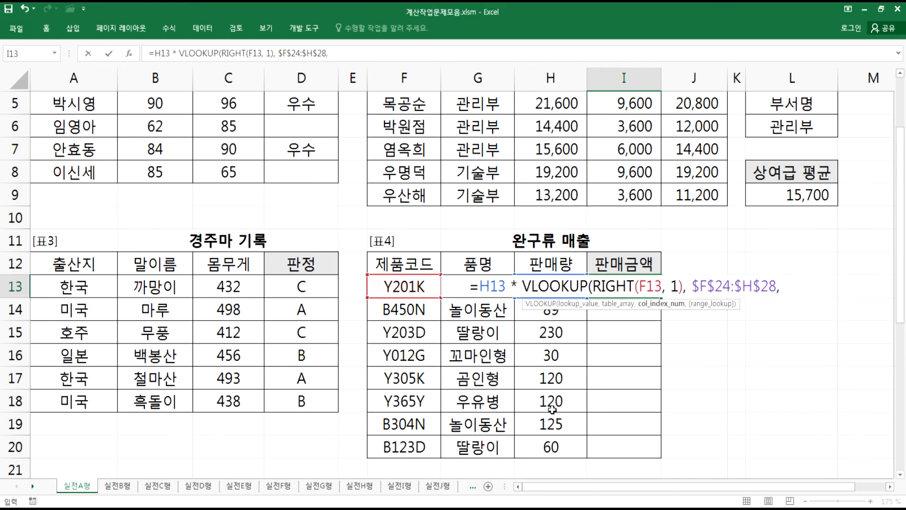
type(" 3")
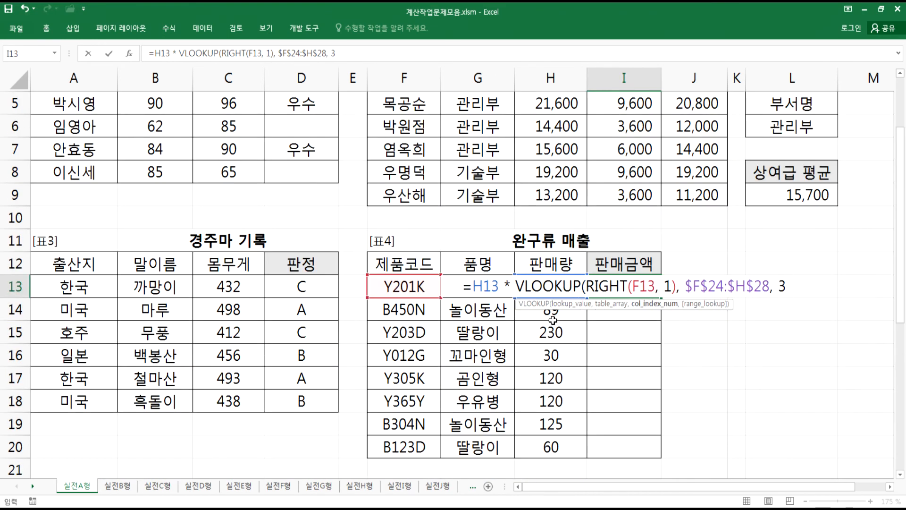
scroll(534, 336, "down", 4)
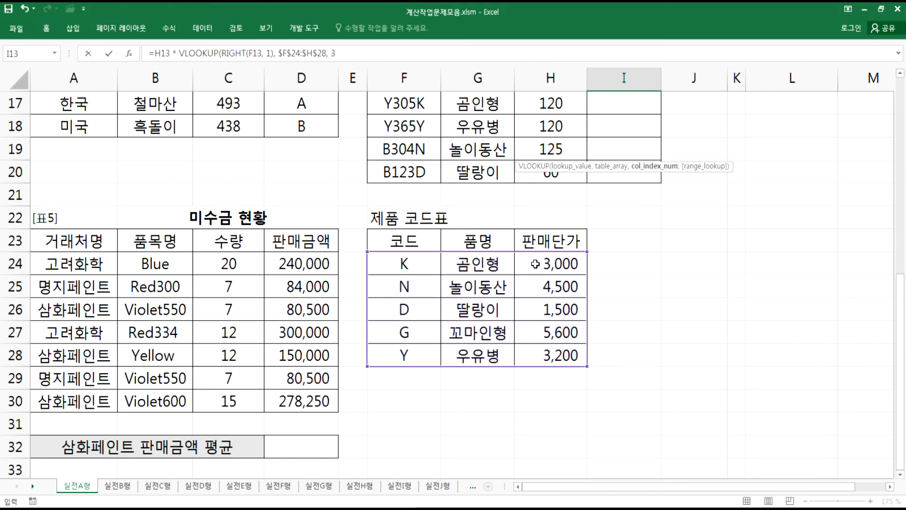
scroll(680, 246, "up", 2)
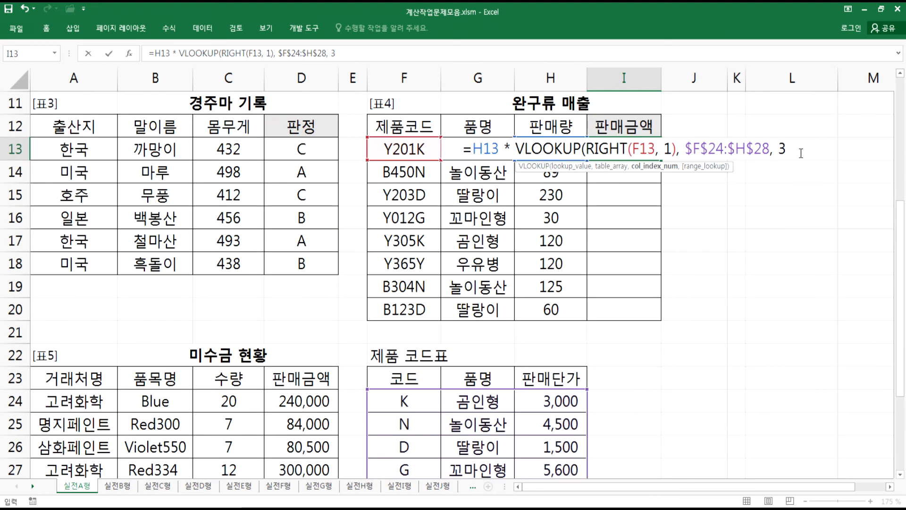
type(",")
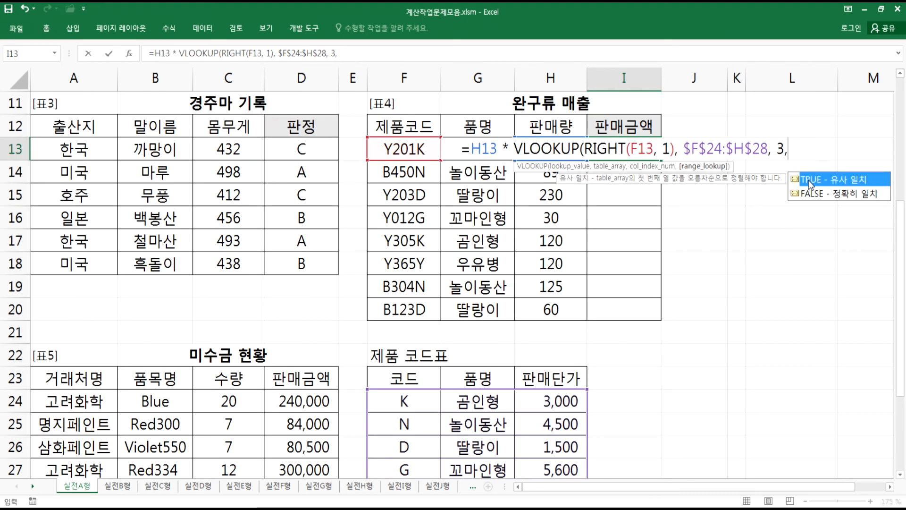
type(" FALSE)")
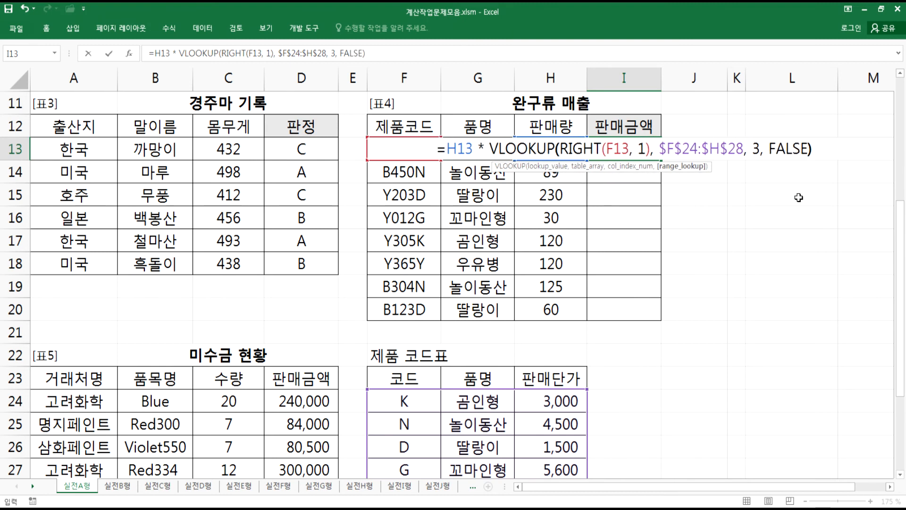
key("Return")
key("Up")
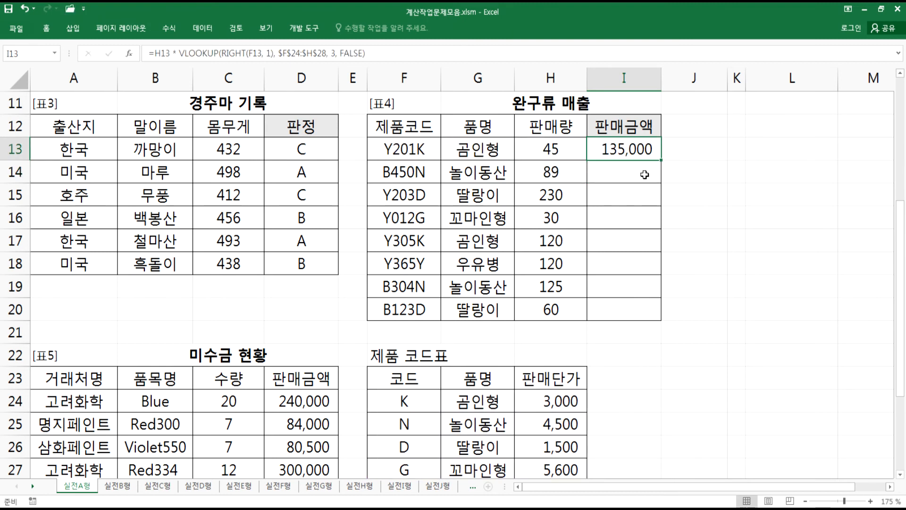
double_click(662, 161)
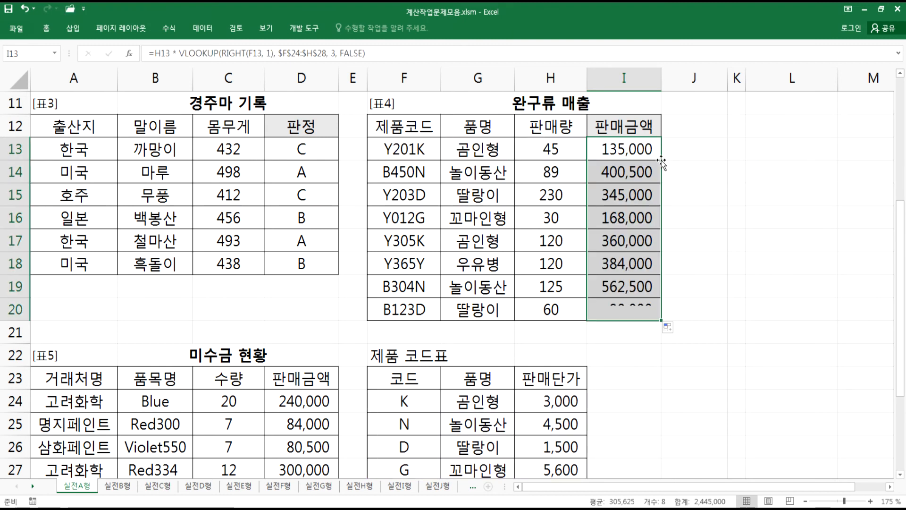
- Copy the I13 formula text and paste it twice on new lines in Notepad
double_click(635, 150)
left_click_drag(437, 149, 853, 151)
key("ctrl+c")
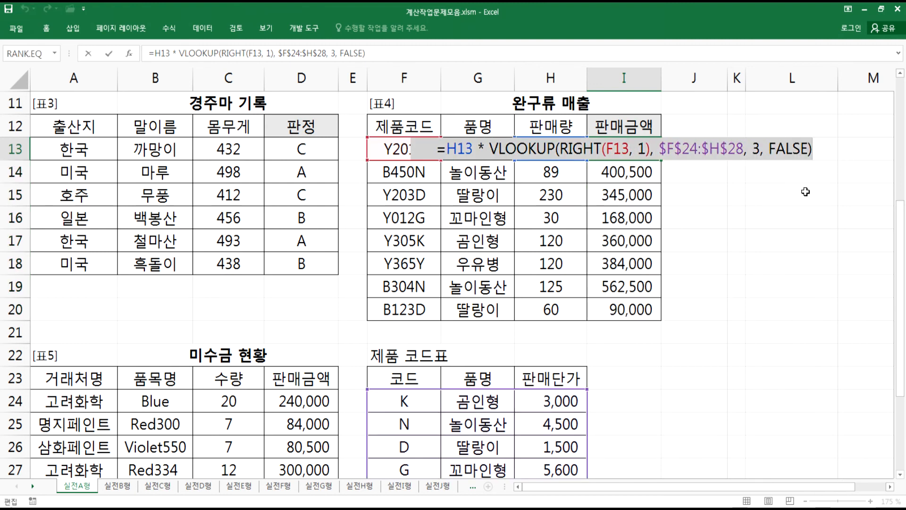
key("alt+Tab")
key("ctrl+v")
key("Return")
key("ctrl+v")
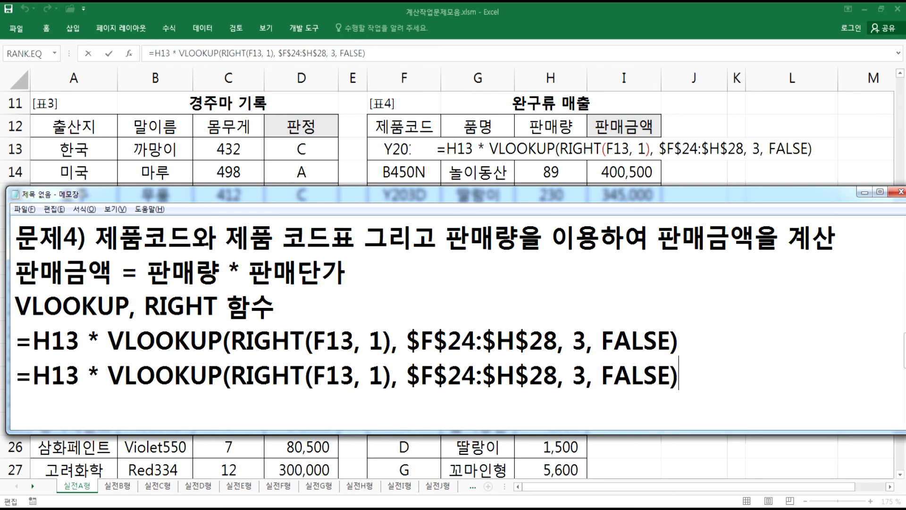
- Delete the , 1 argument from the RIGHT function in the second pasted formula and compare it with the first
left_click_drag(354, 377, 378, 377)
key("Delete")
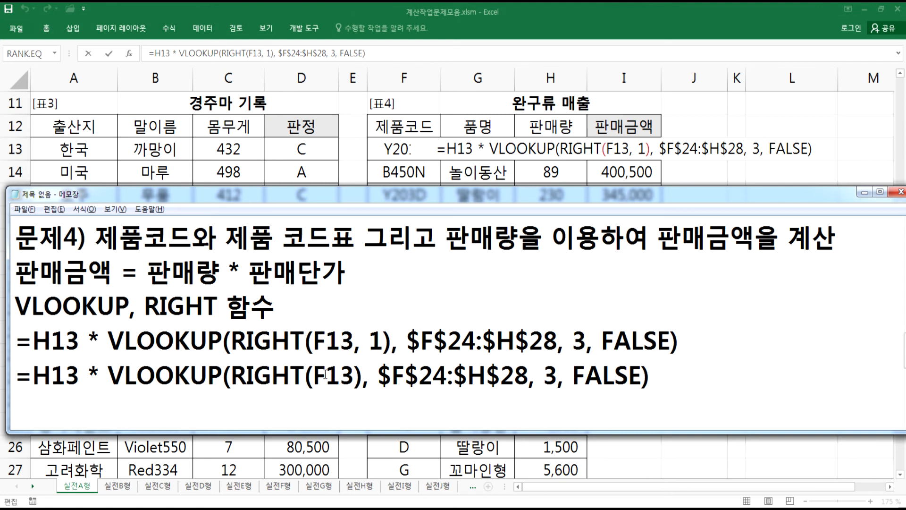
left_click_drag(354, 340, 384, 340)
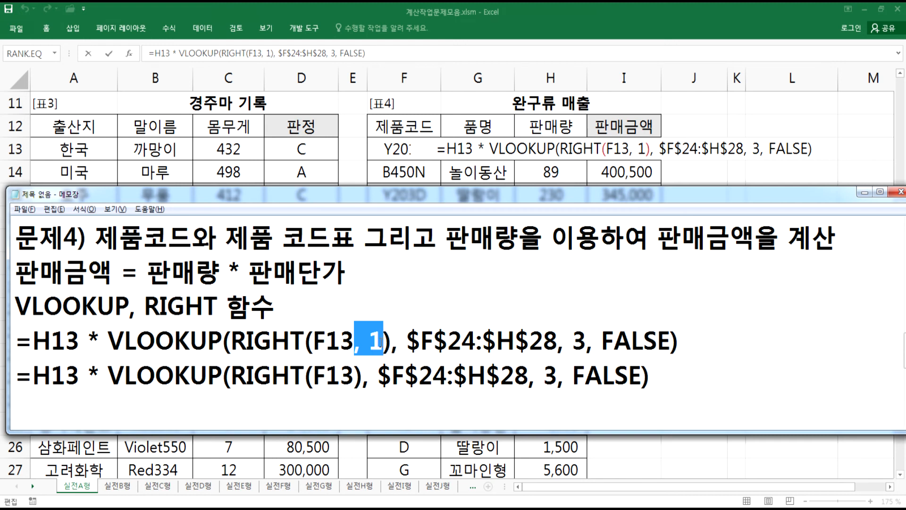
left_click(311, 423)
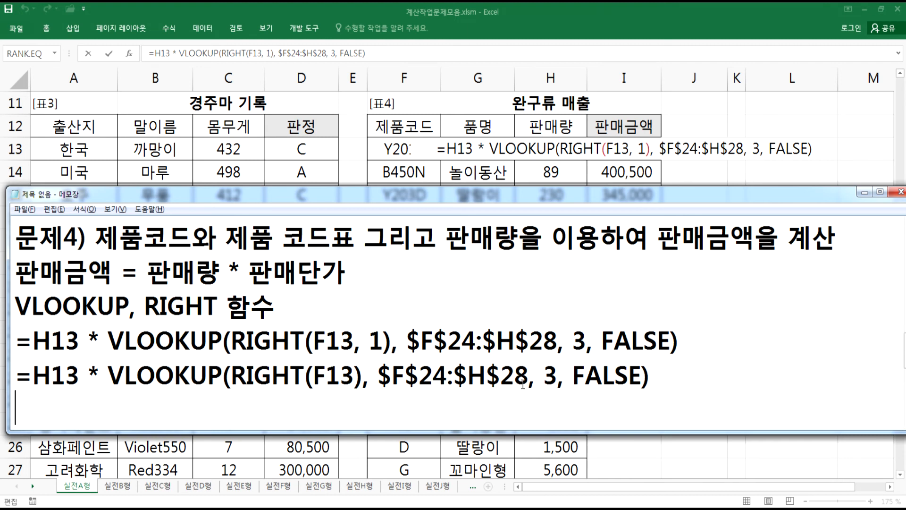
- Start a new line headed 문제5) below the problem 4 formulas in Notepad
left_click_drag(572, 376, 638, 372)
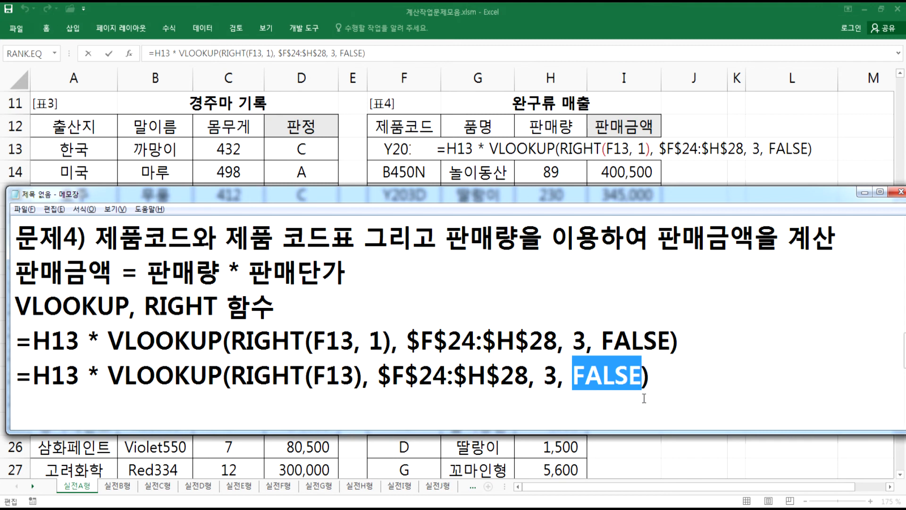
left_click(705, 404)
key("Return")
type("문제5)")
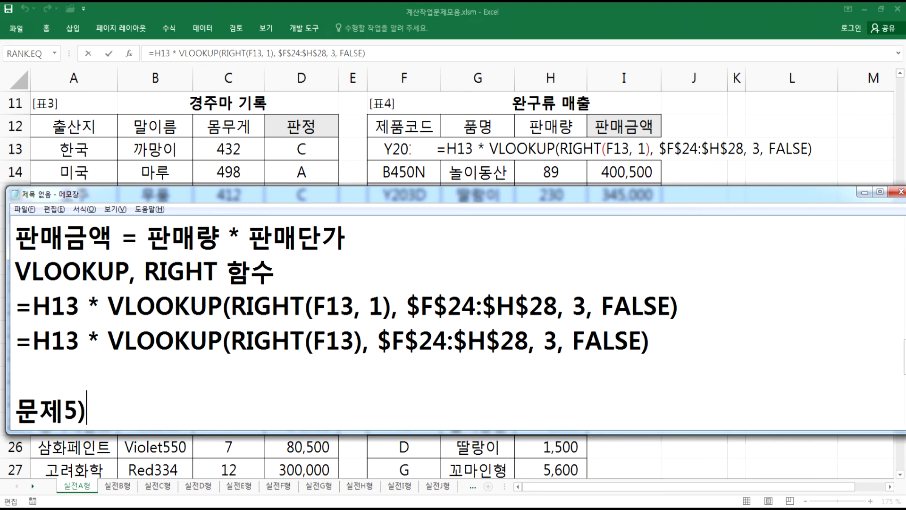
scroll(691, 409, "down", 3)
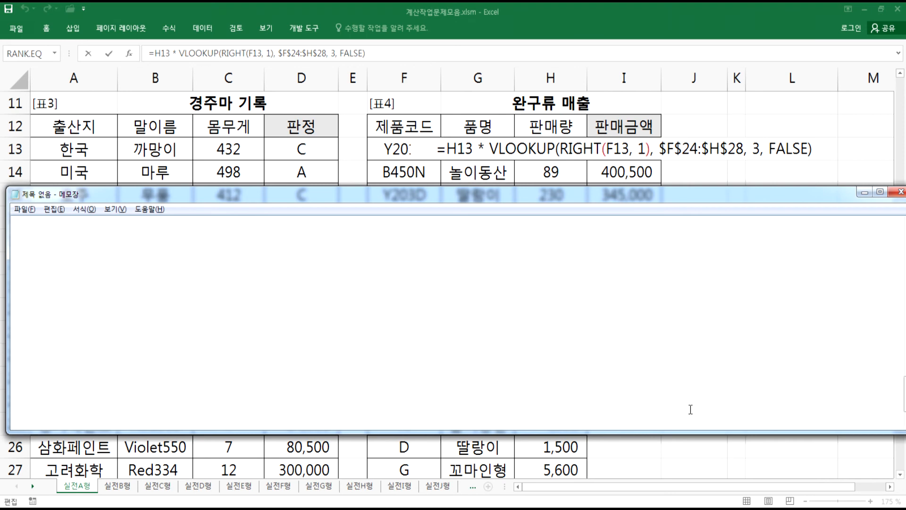
scroll(690, 409, "up", 3)
key("Return")
key("Return")
key("Return")
key("Return")
key("Return")
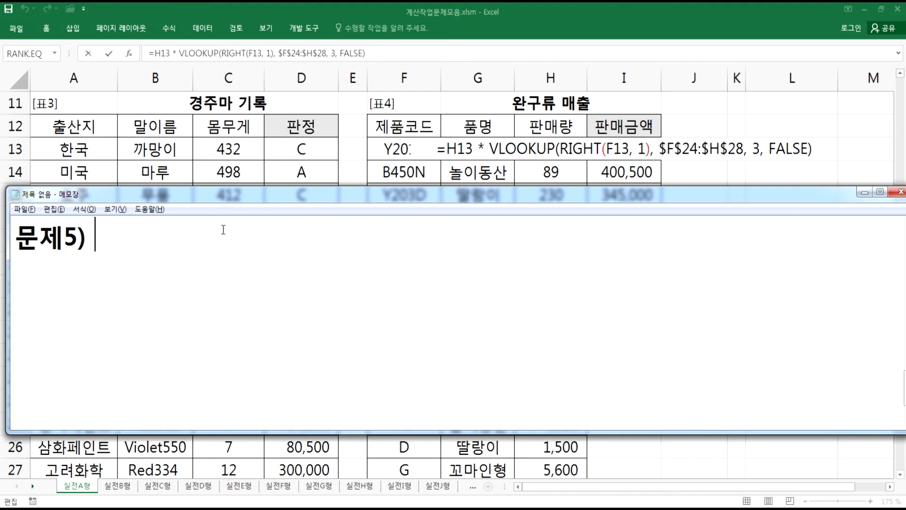
- Switch to Excel and examine the 미수금 현황 table and its 삼화페인트 판매금액 평균 cell D32, then return to Notepad
key("alt+Tab")
scroll(261, 355, "down", 3)
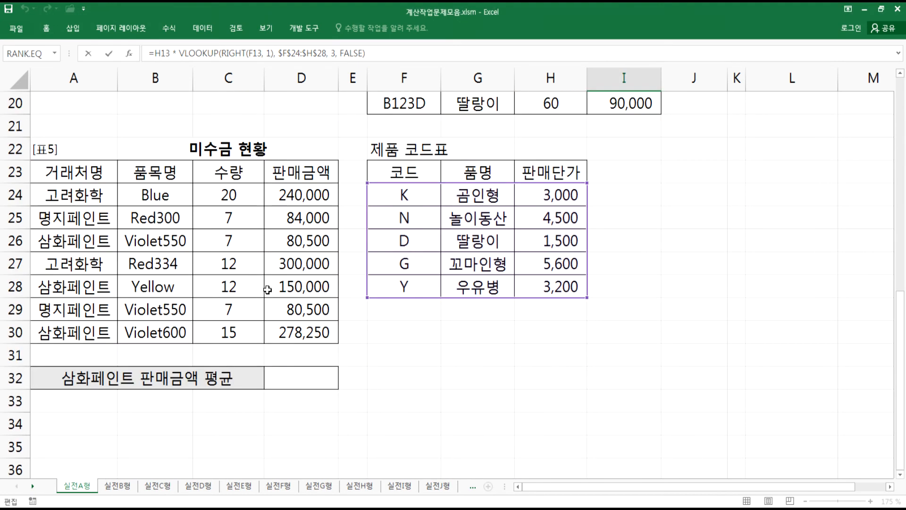
key("ctrl+Return")
scroll(333, 291, "down", 3)
left_click(296, 334)
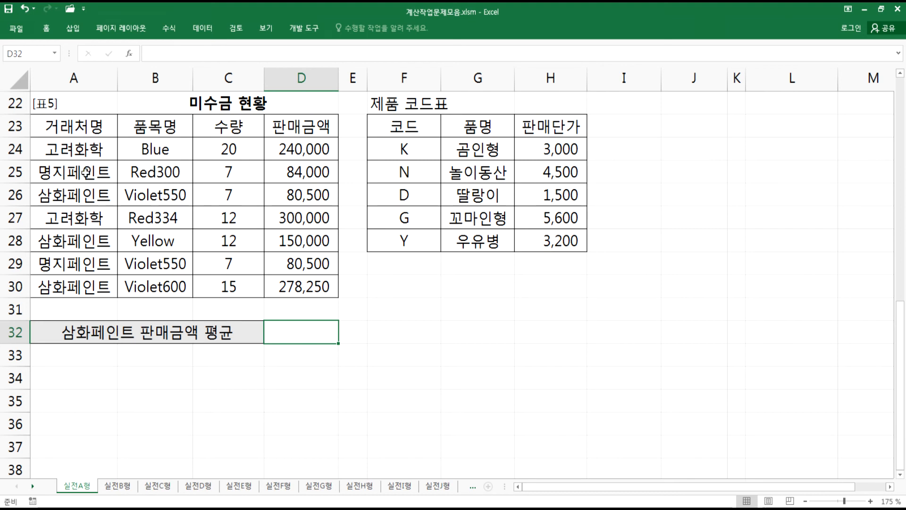
left_click(81, 191)
left_click(66, 244)
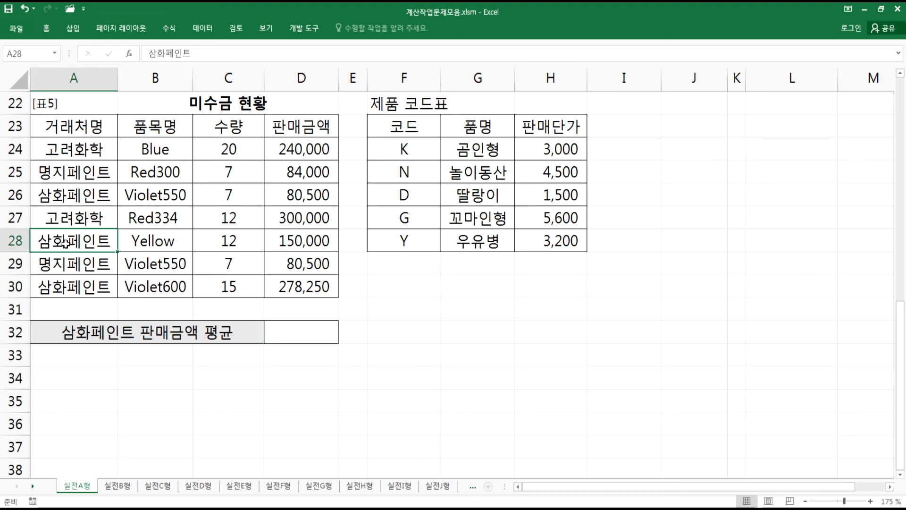
left_click(297, 331)
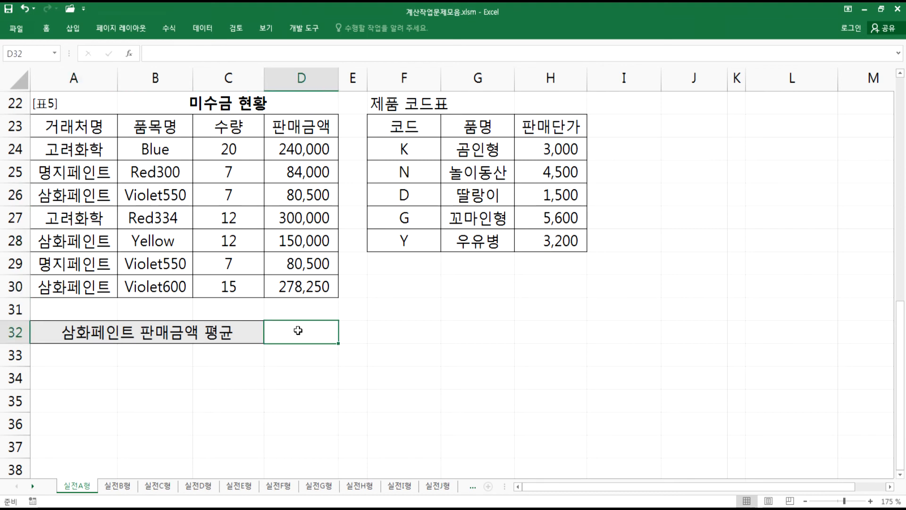
key("alt+Tab")
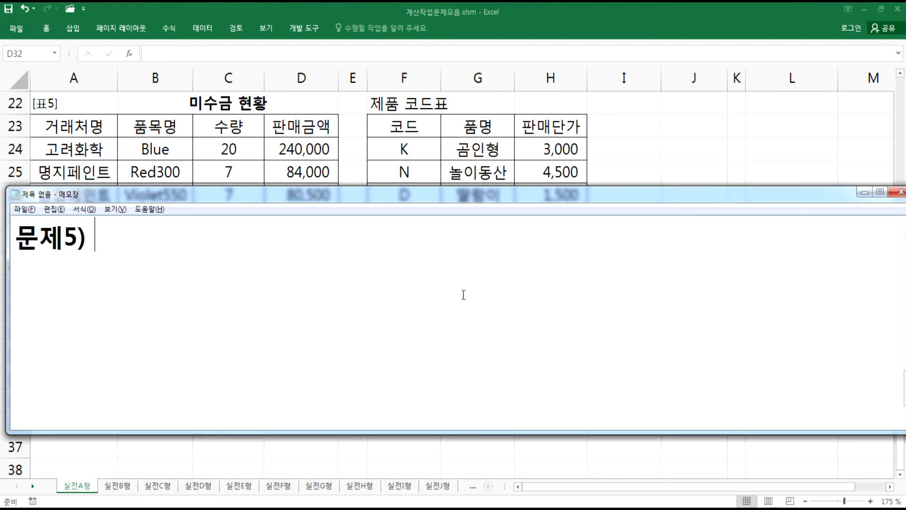
- Write the problem statement 거래처명이 "삼화페인트"인 거래처의 판매금액 평균을 정수로 계산 after 문제5)
type("가")
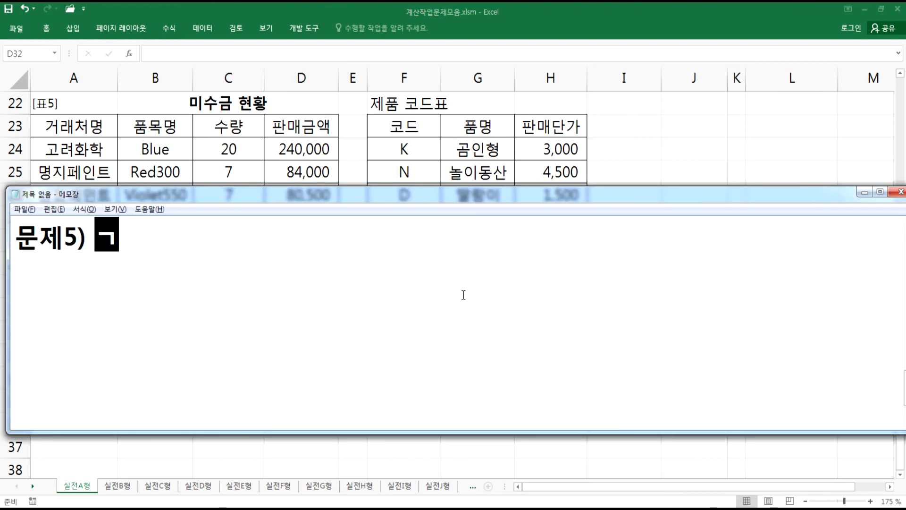
key("BackSpace")
type("가레")
key("BackSpace")
type("거래처명")
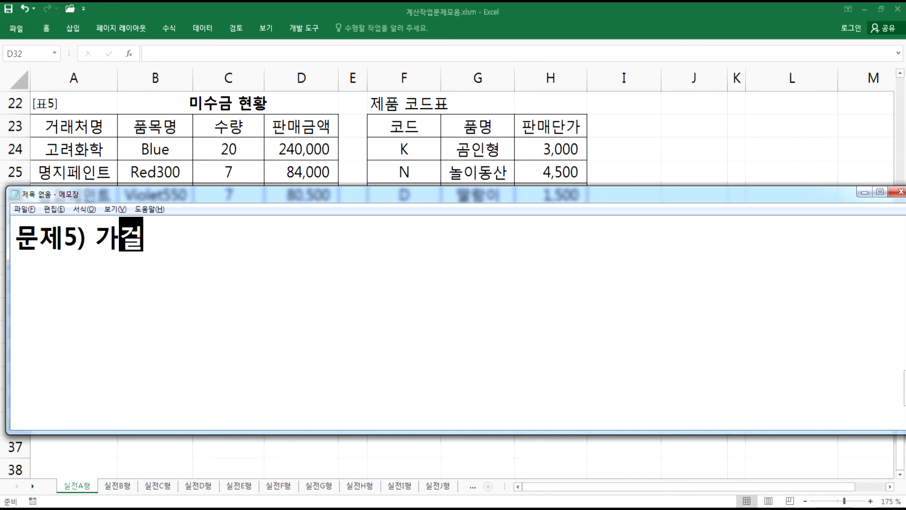
key("Left")
key("Left")
key("Left")
key("Left")
key("Left")
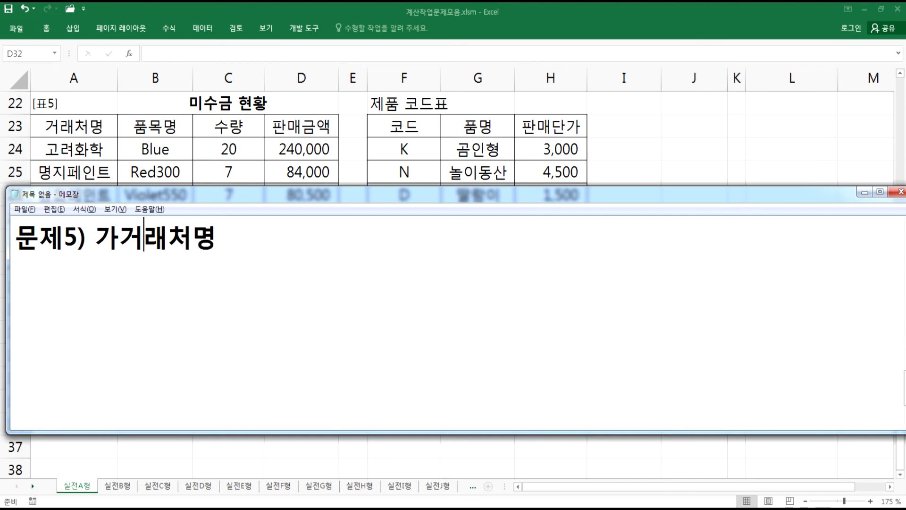
key("Delete")
key("End")
type("이 ")
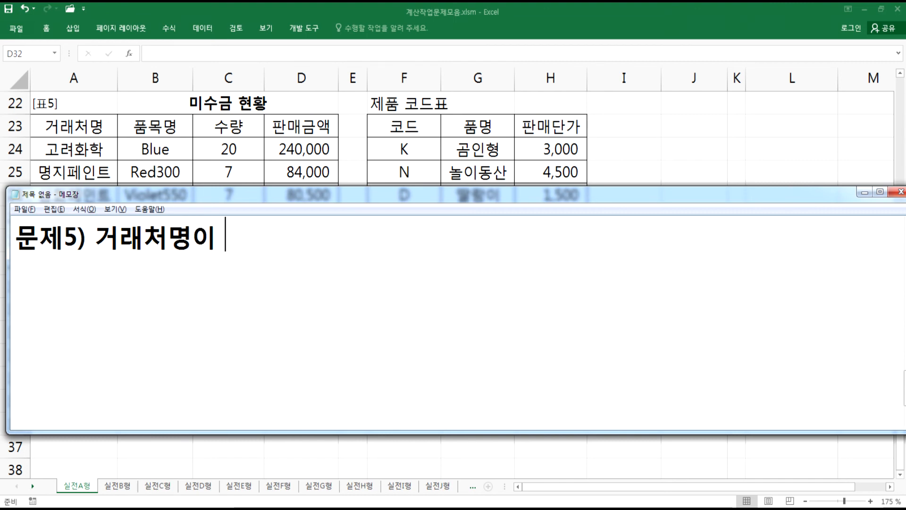
type("\"삼화페인트\"")
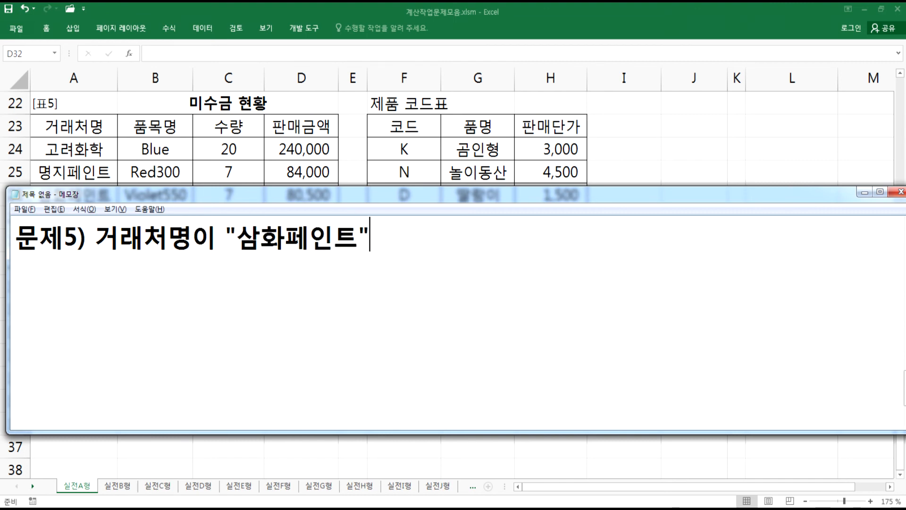
type("인 거래처")
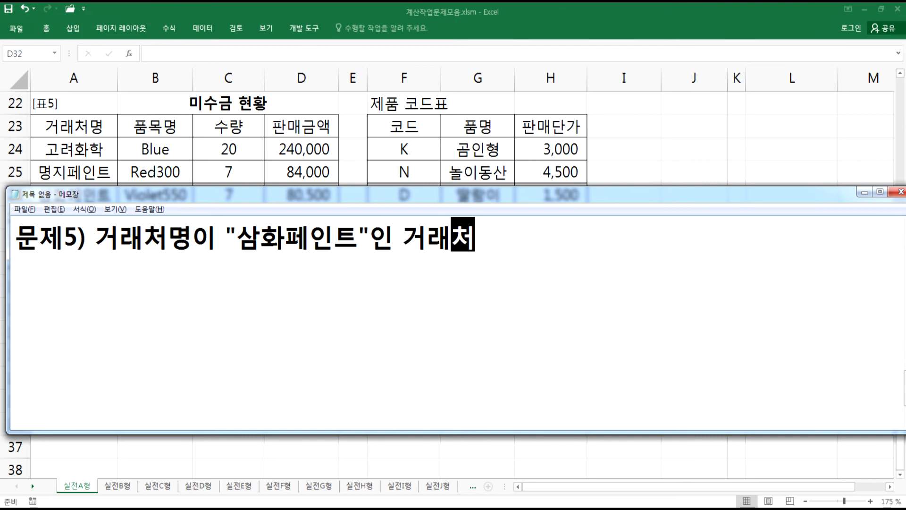
type("의 파")
key("BackSpace")
key("BackSpace")
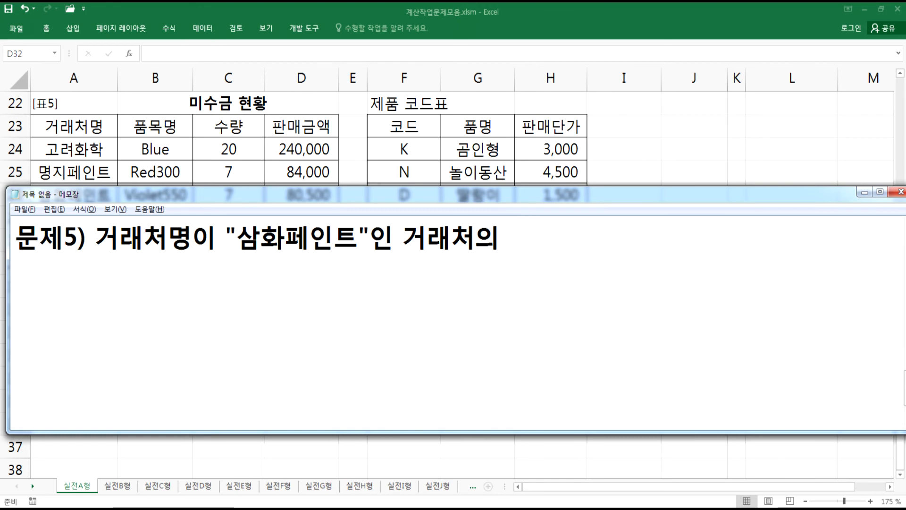
type("판매금액")
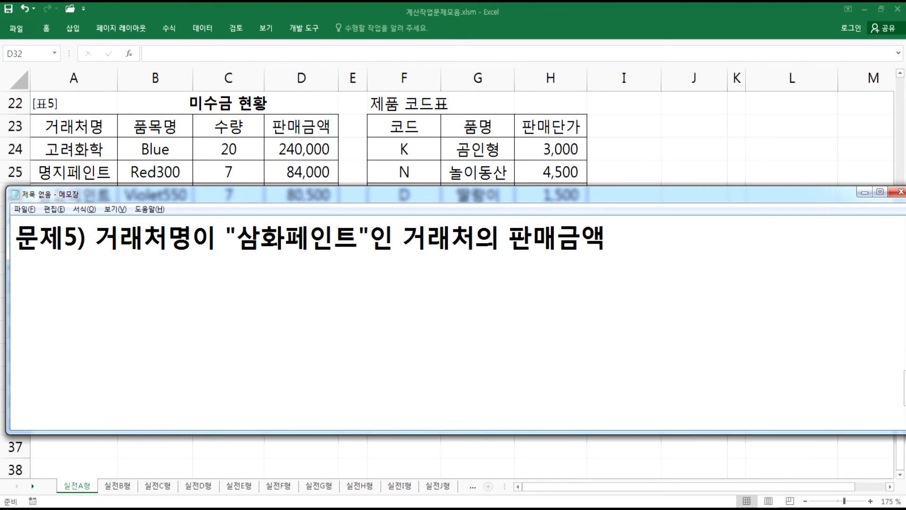
type(" 평")
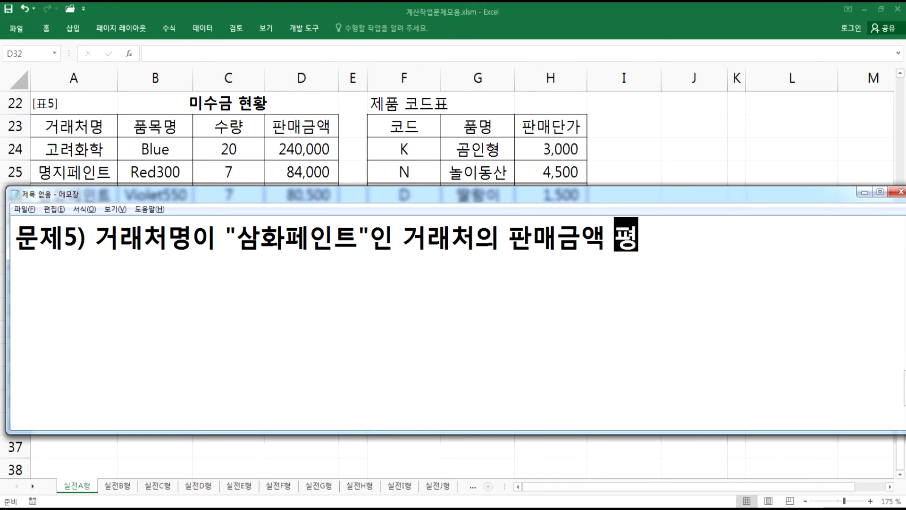
type("균을 ")
type("정ㅂ")
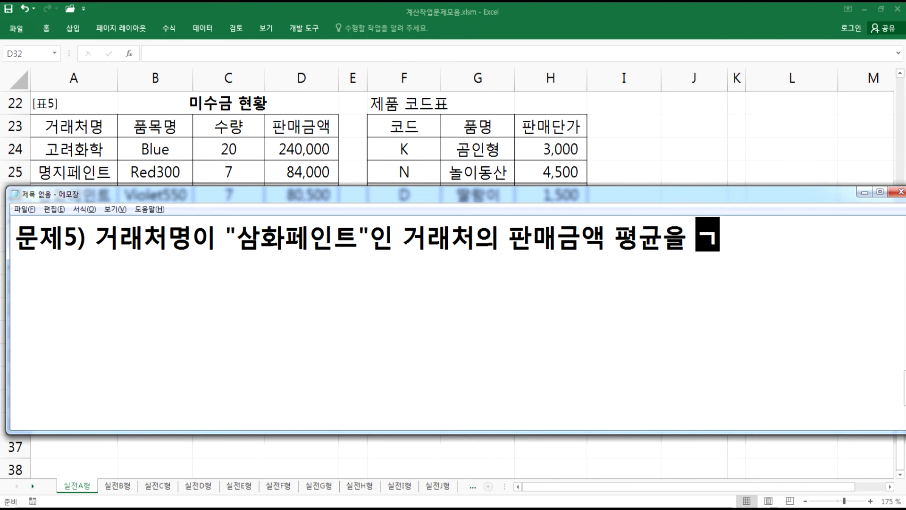
type("ㅜ")
key("BackSpace")
key("BackSpace")
type("수로")
type("계산")
key("Return")
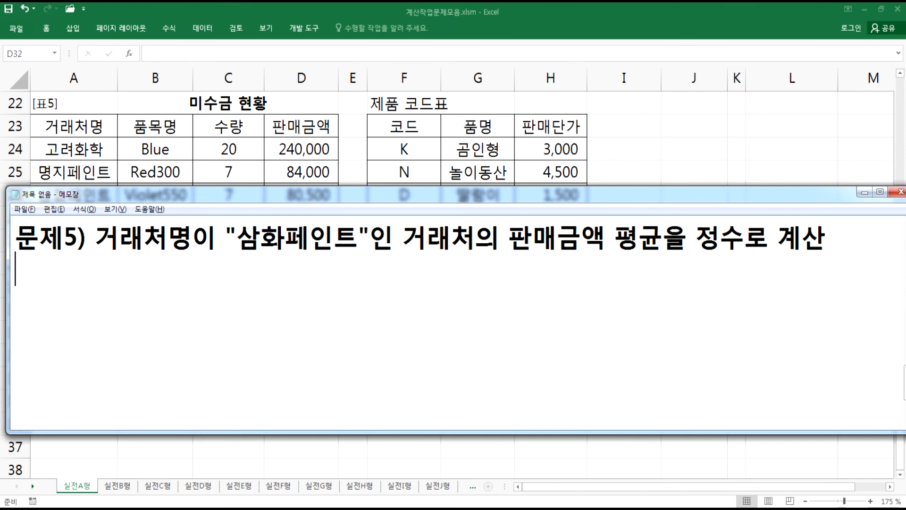
- Add the line SUMIF, COUNTIF, INT 함수 listing the functions to use
type("SUMIF, ")
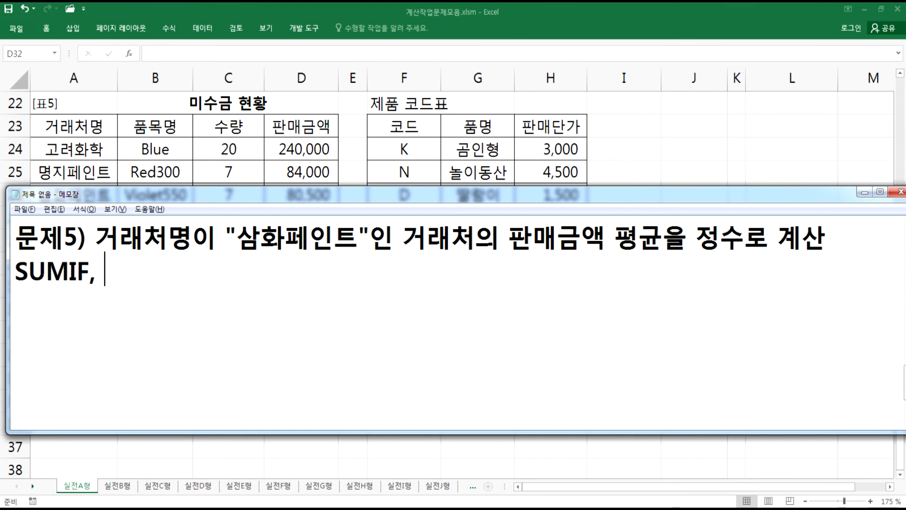
type("COUNTI")
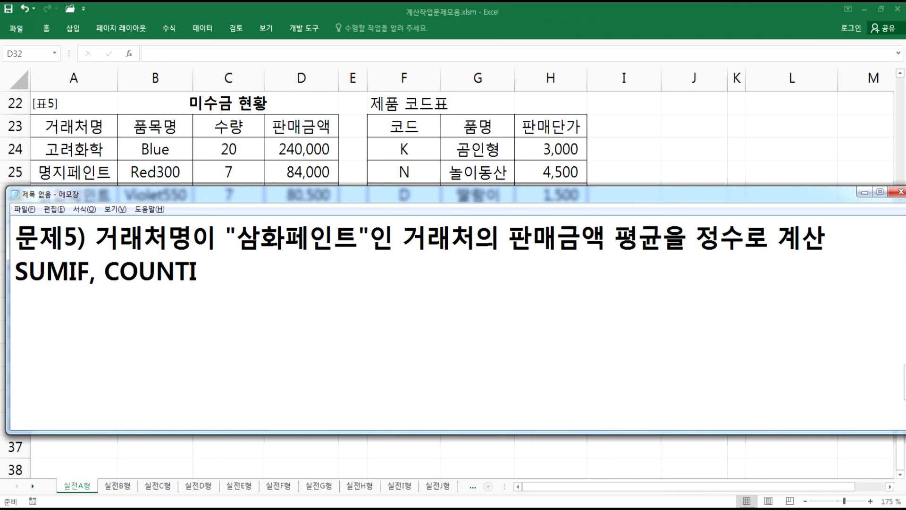
type("F, INT 함수")
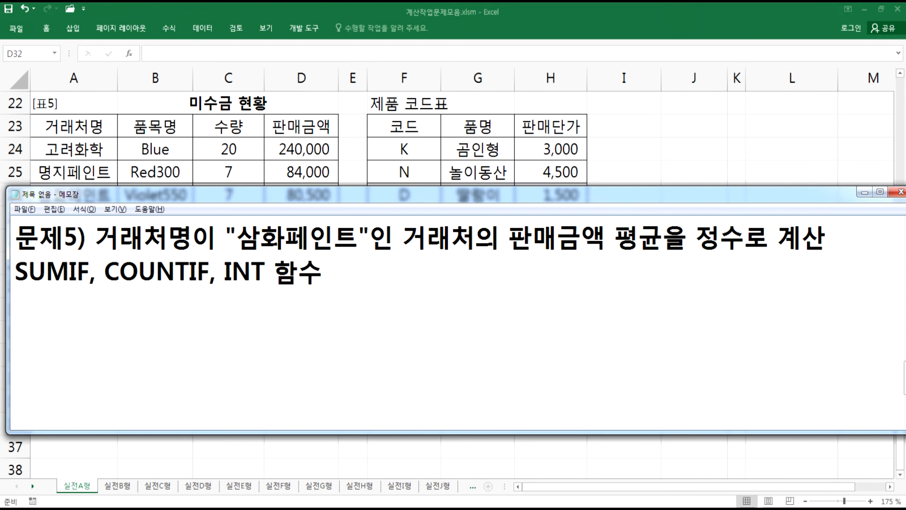
type("=INT(")
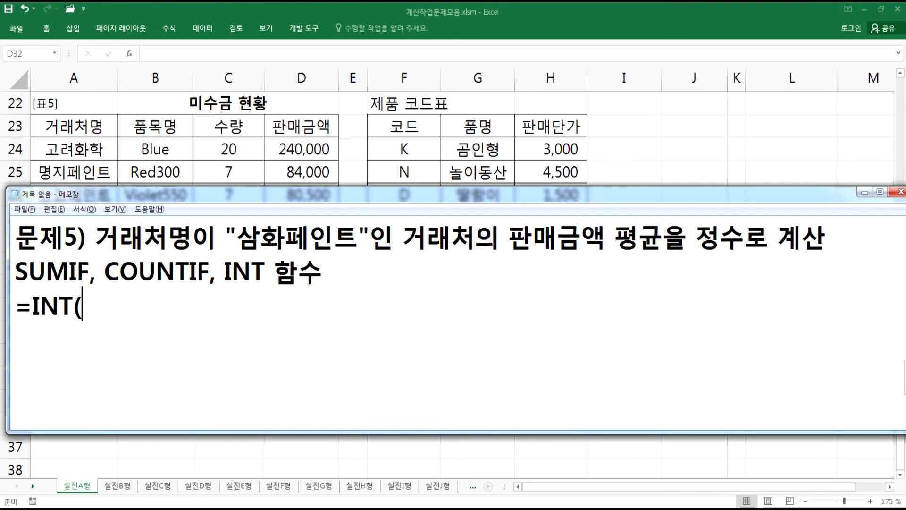
type("ㄱ값) > ")
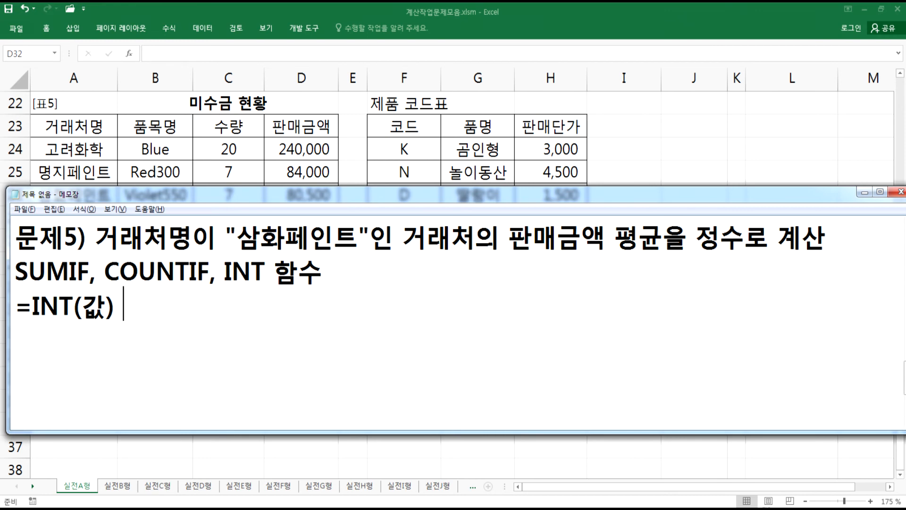
type("WJ")
- Add the note line =INT(값) > 정수로 처리
key("BackSpace")
key("BackSpace")
key("BackSpace")
type("정수")
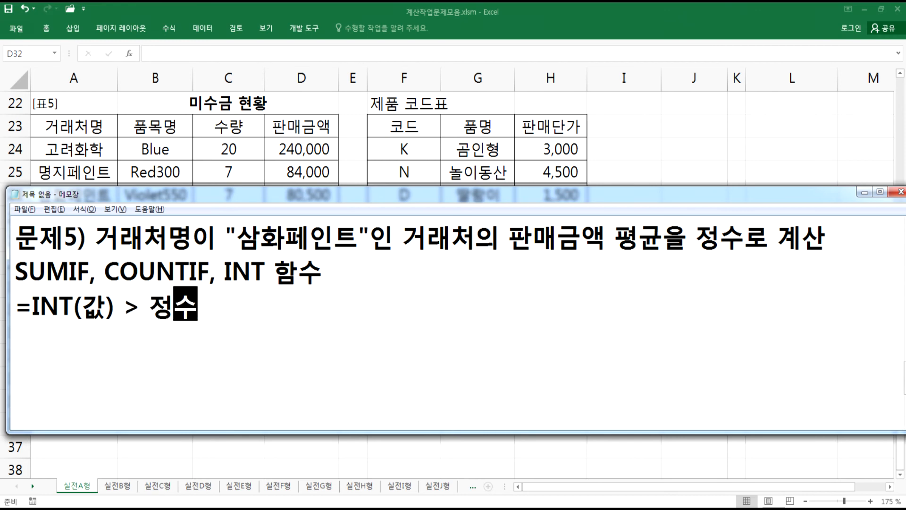
type("로 ㅊㅓ리")
key("Return")
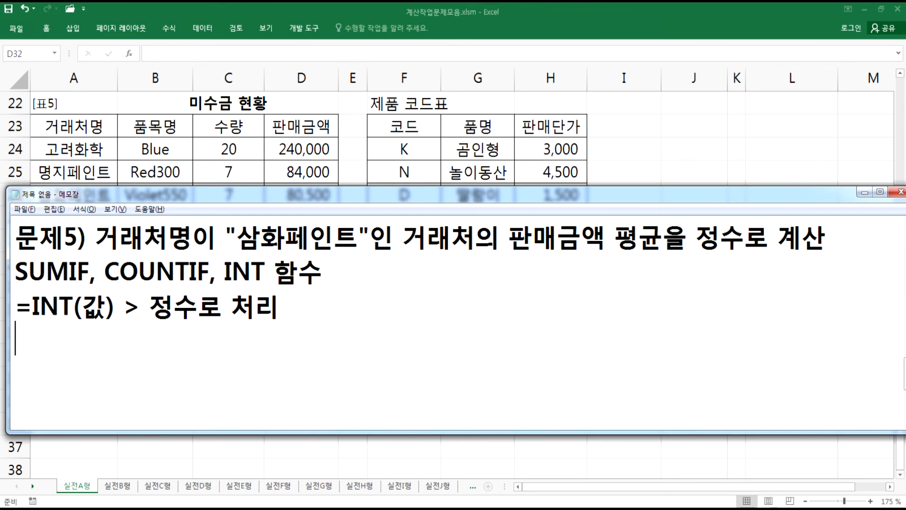
- Add the definitions * 실수 : 소수 이하가 있는 수 and * 정수 : 소수 이하가 없는 수 on two lines
type("* 실")
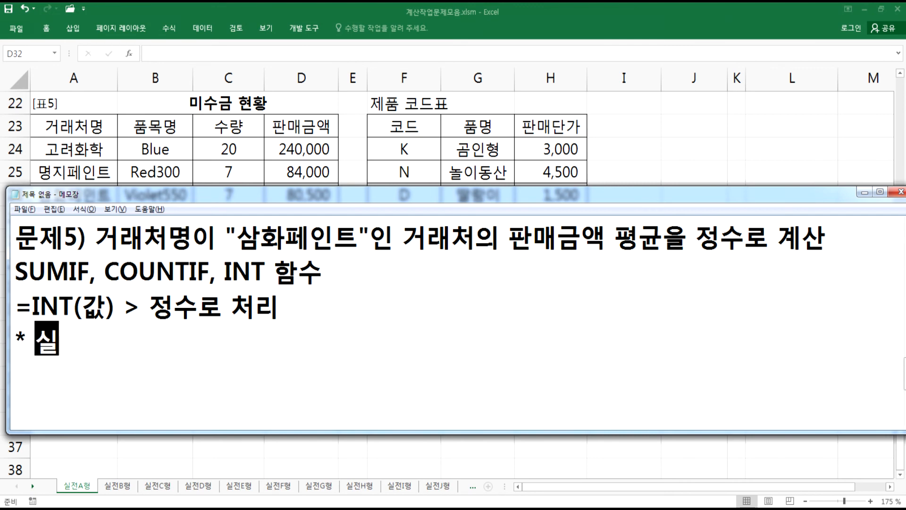
type("수 : 소수 ")
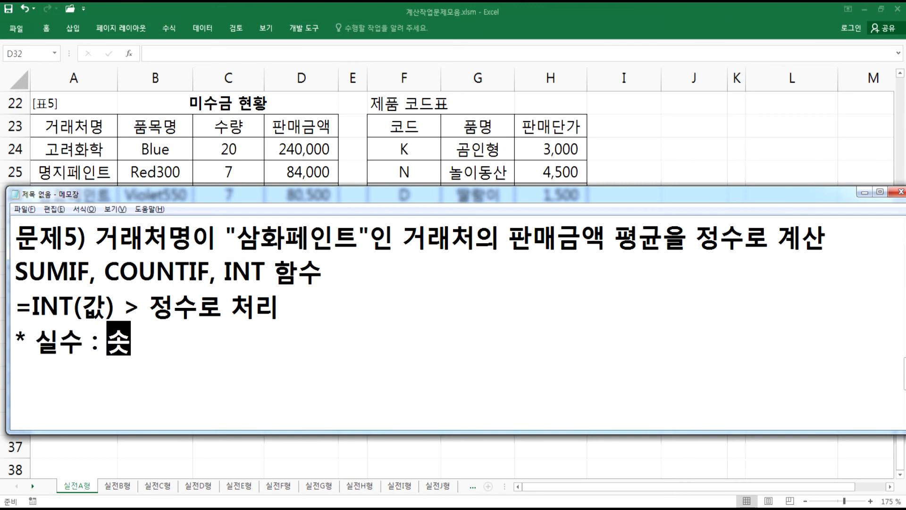
type("이하가 잇ㄴ")
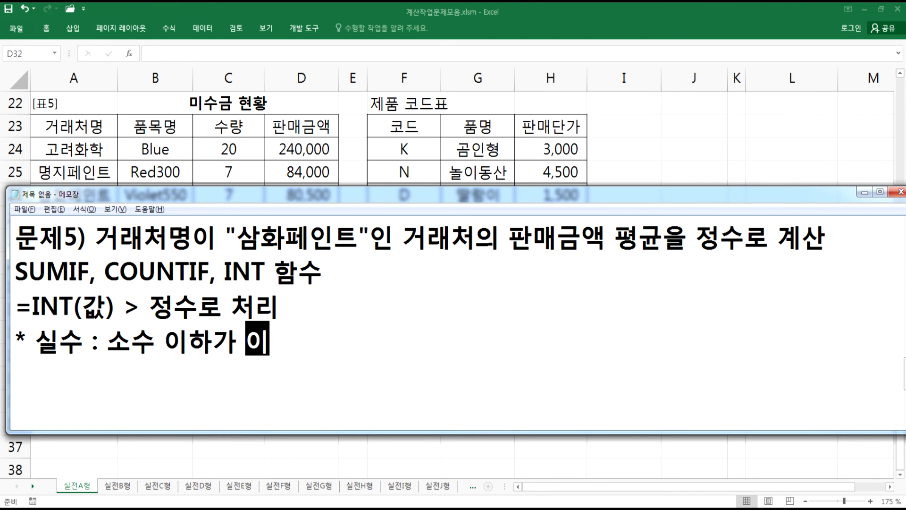
key("BackSpace")
key("BackSpace")
type("있는 수*")
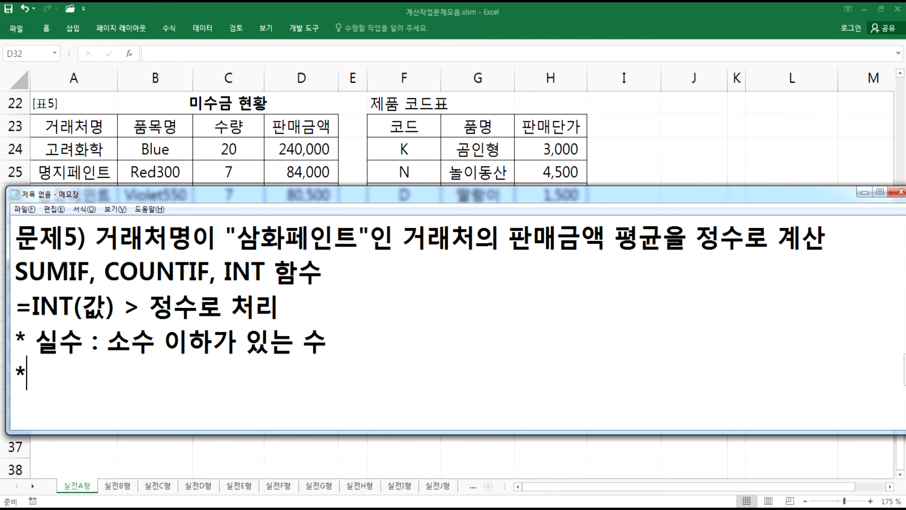
type(" 정수 : 소")
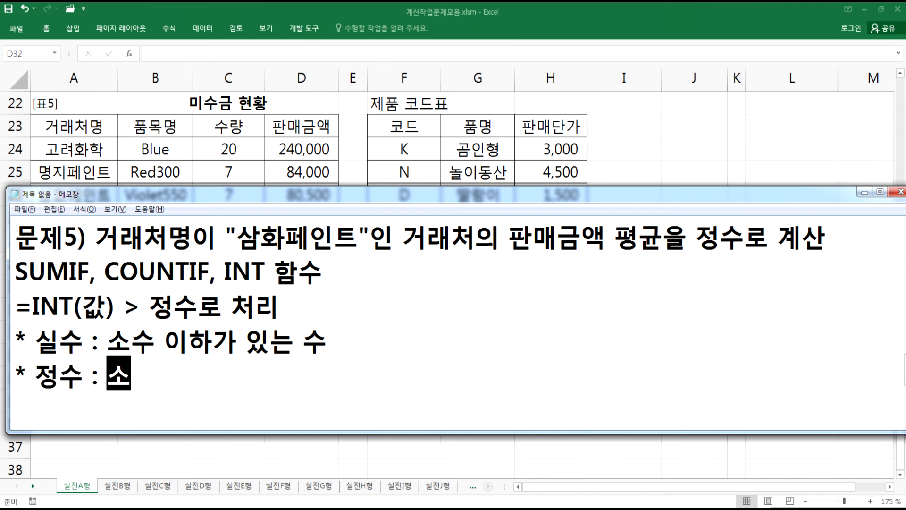
type("수 이하가 업ㅅ는 수")
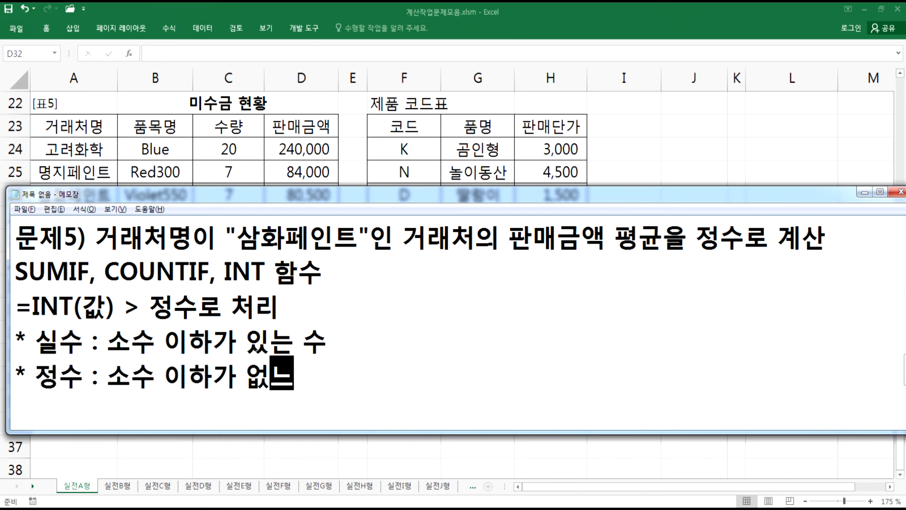
key("Return")
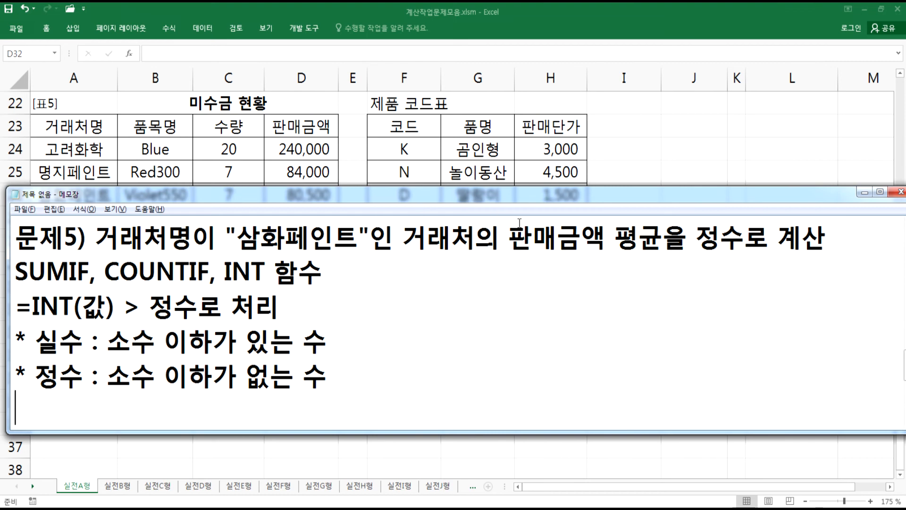
- Add the line 평균 = 합계 / 개수 explaining the average
left_click_drag(614, 236, 661, 236)
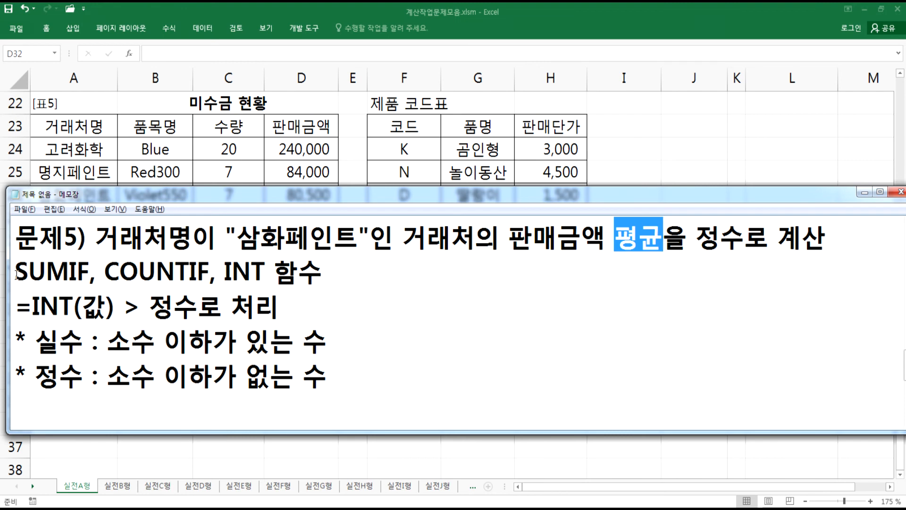
left_click(133, 420)
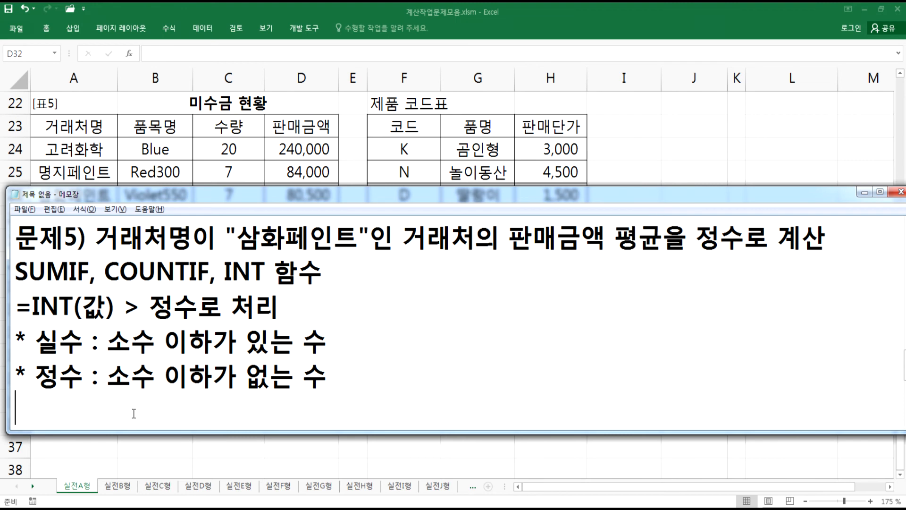
type("*펴ㅇ균")
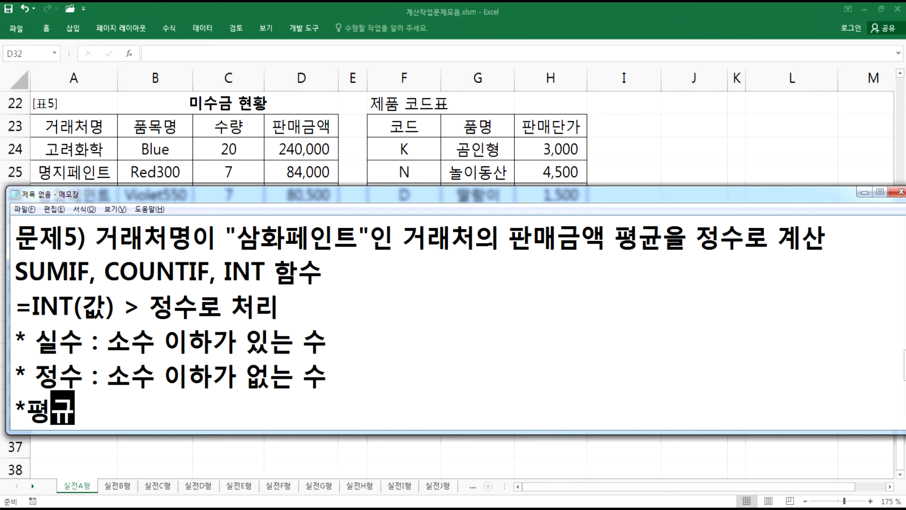
key("Home")
key("Delete")
key("End")
type("= 합")
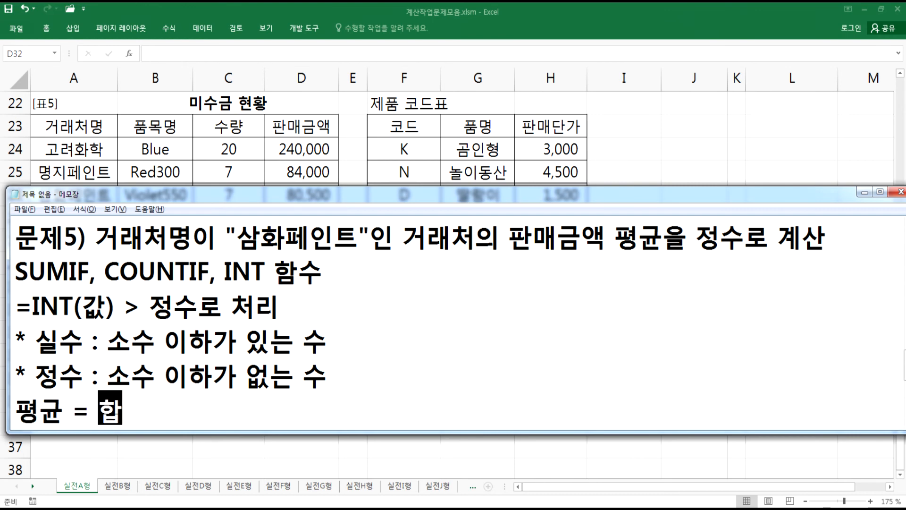
type("계 / 개수")
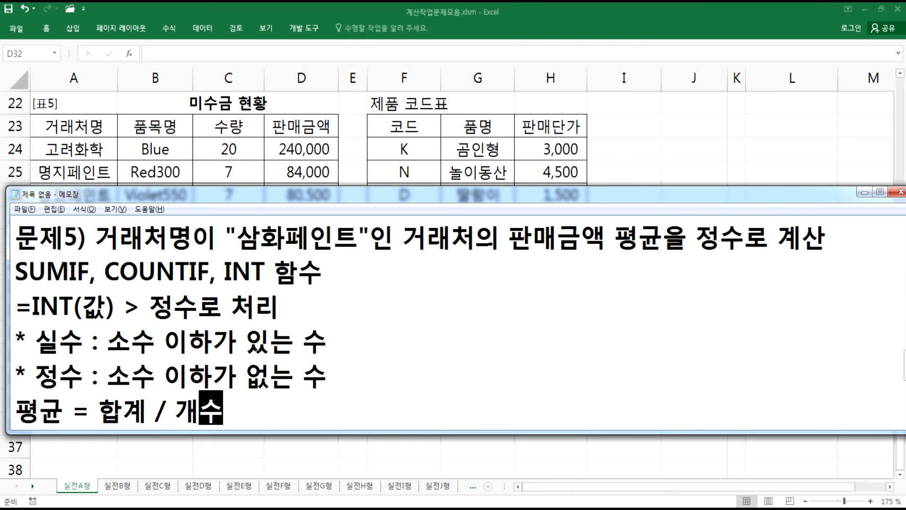
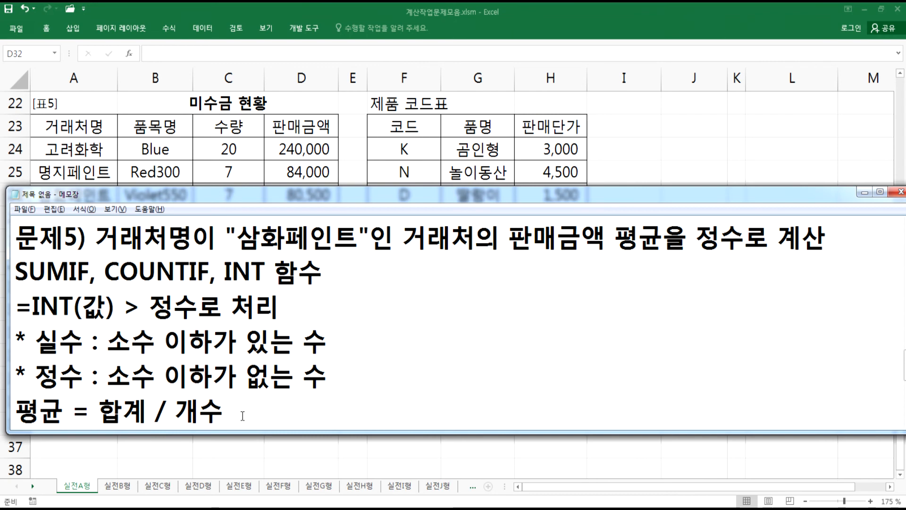
- Add a new Notepad line =SUMIF( ) / COUNTIF( ) sketching the average formula
left_click_drag(210, 271, 17, 268)
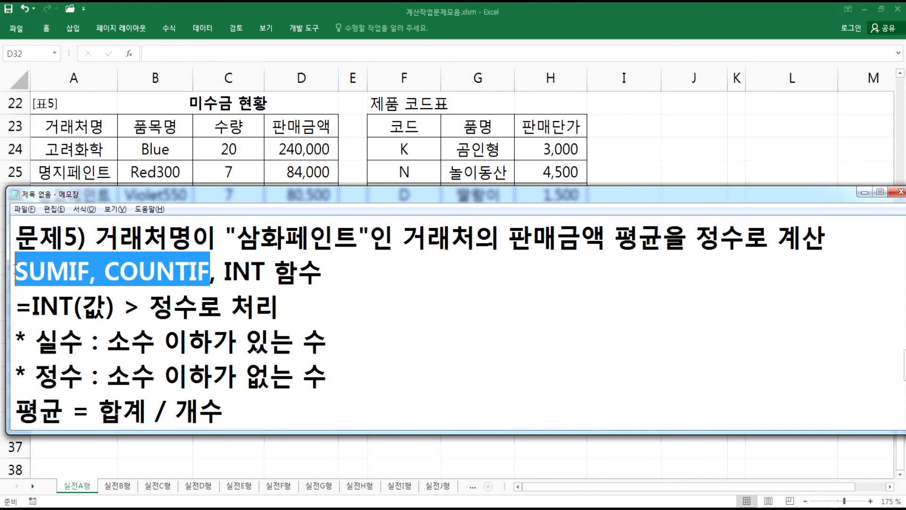
left_click(265, 417)
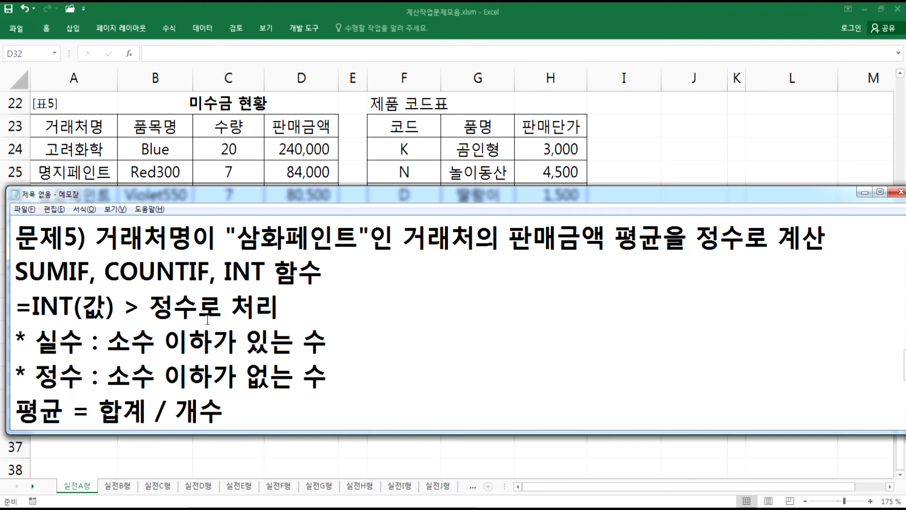
key("Return")
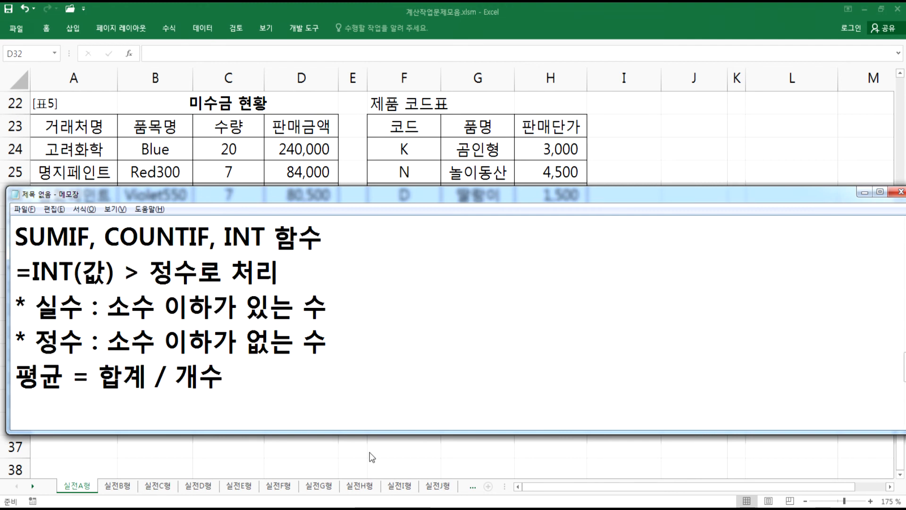
type("=녀")
key("BackSpace")
key("BackSpace")
key("Hangul")
type("SUMIF( ")
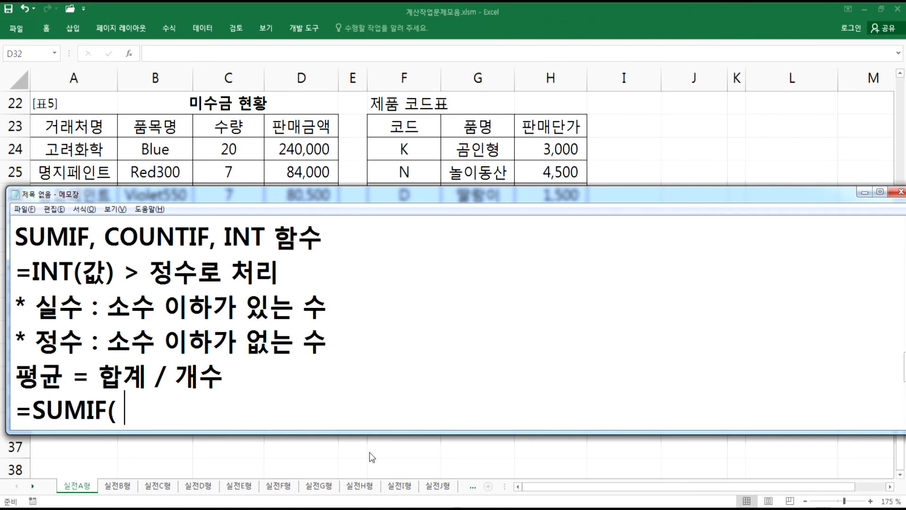
type(") / COUNTIF")
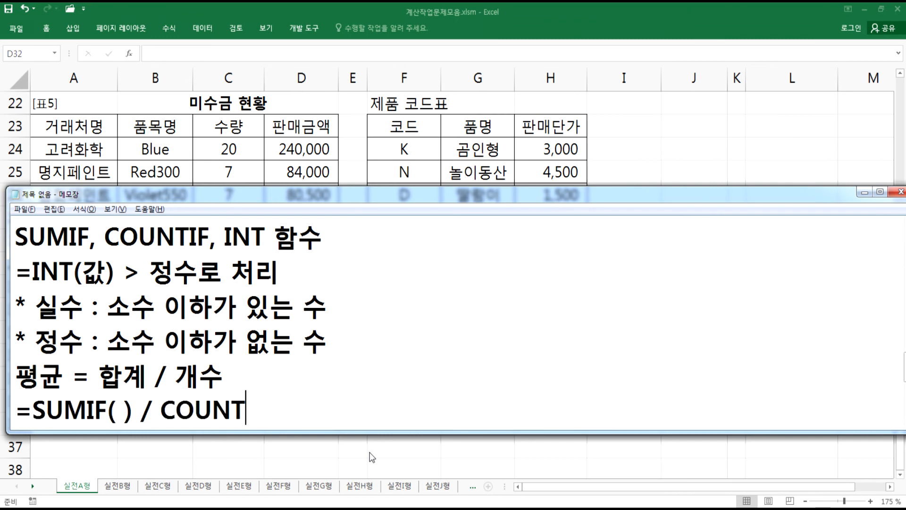
key("BackSpace")
type("*(")
key("BackSpace")
key("BackSpace")
type("(*")
key("BackSpace")
type(")")
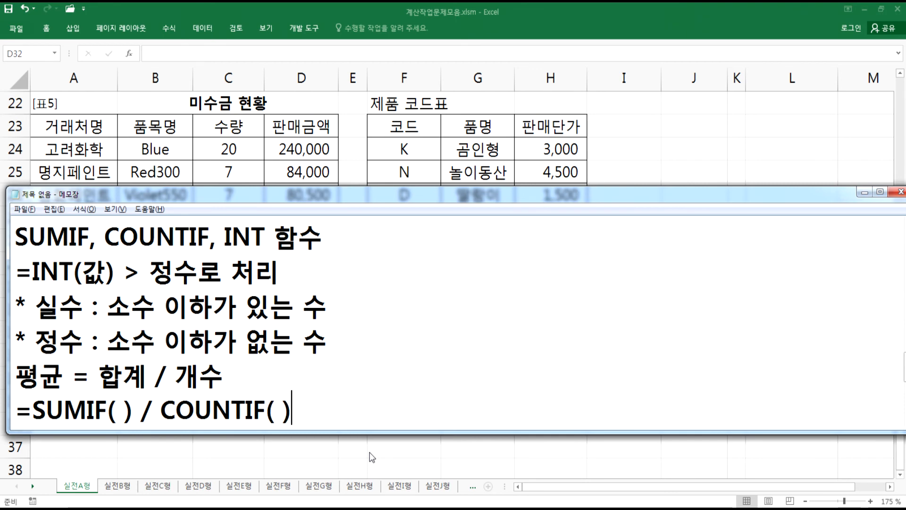
- Wrap that line in INT so it reads =INT(SUMIF( ) / COUNTIF( ))
key("Home")
key("Right")
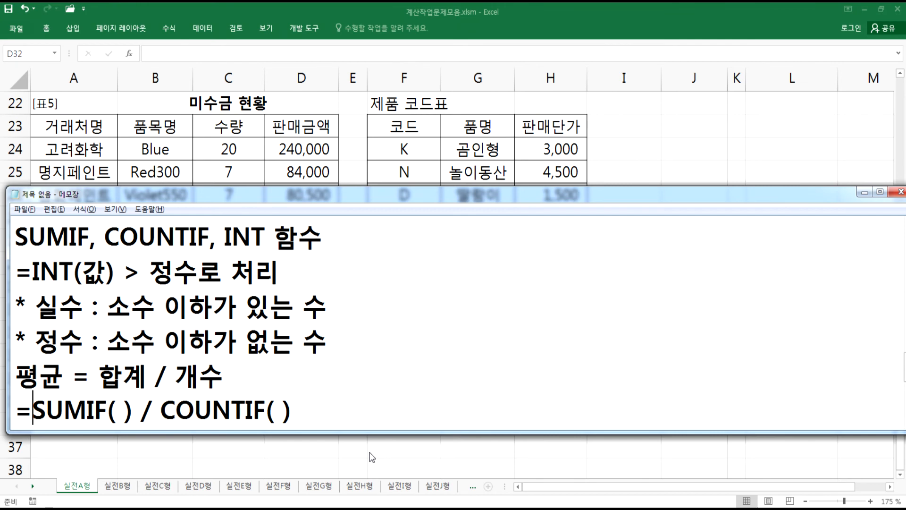
type("INT(")
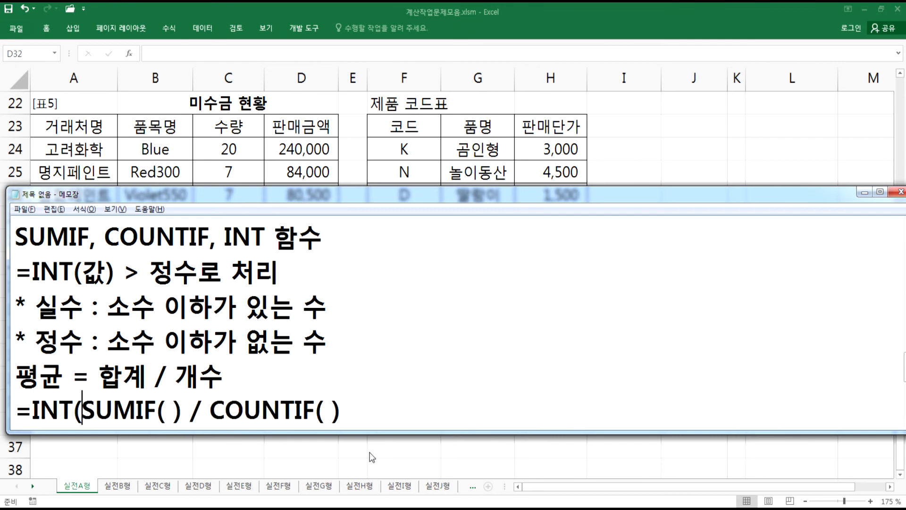
key("End")
type(")")
left_click_drag(309, 187, 322, 74)
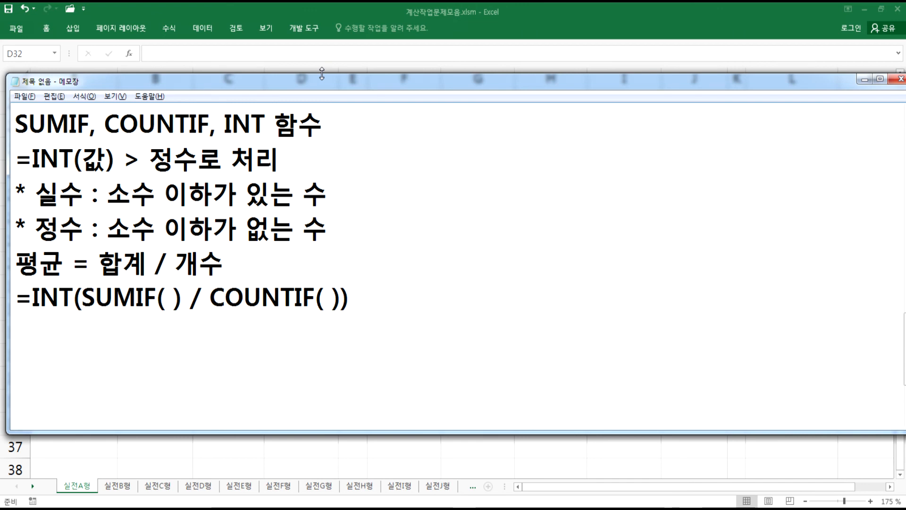
left_click_drag(322, 74, 321, 95)
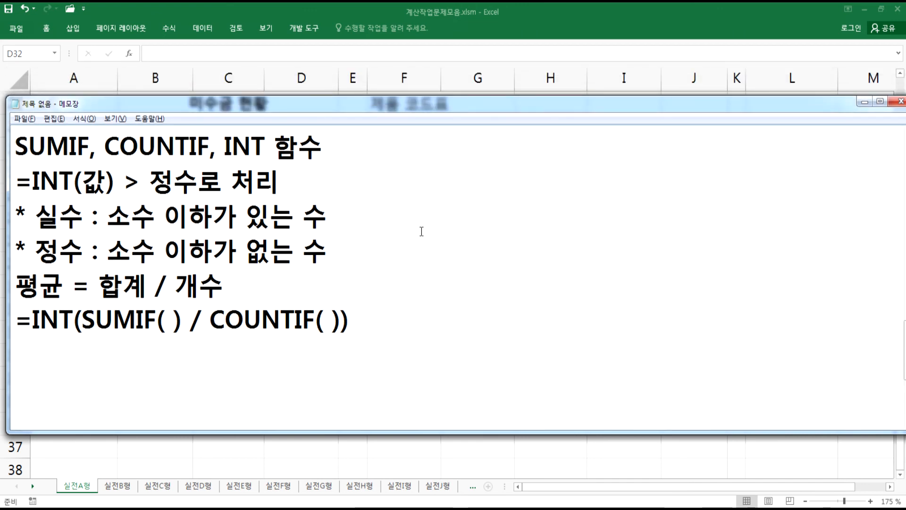
left_click_drag(803, 104, 798, 104)
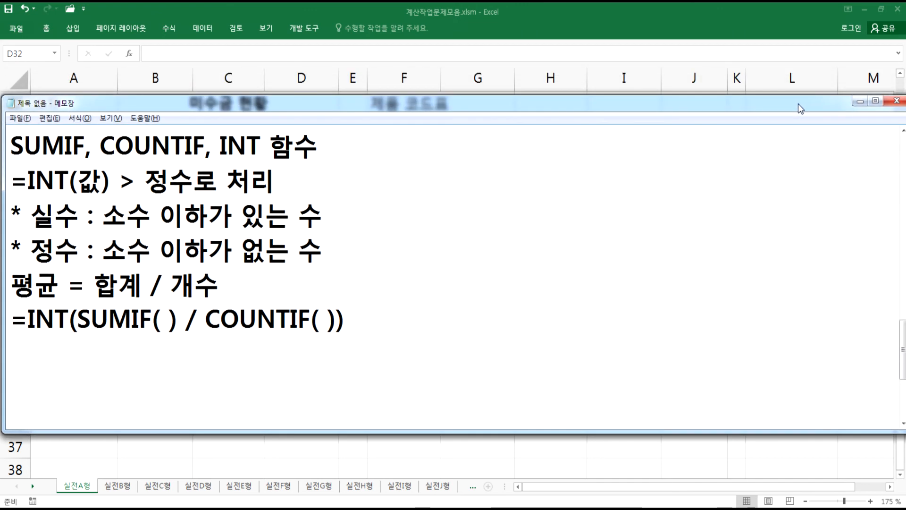
left_click(903, 131)
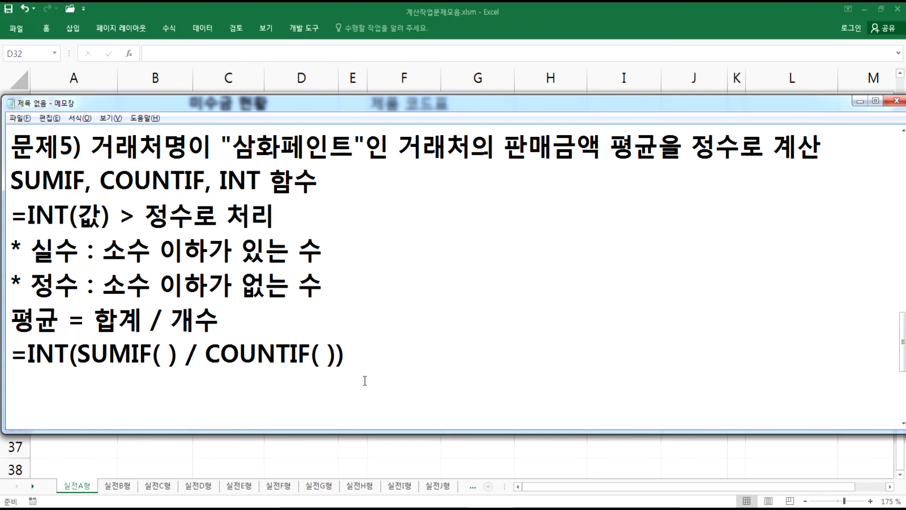
- In cell D32 of Excel, begin the formula =INT(SUMIF(A24:A30,"삼화페인트",D24:D30) using the 거래처명 and 판매금액 ranges
key("alt+Tab")
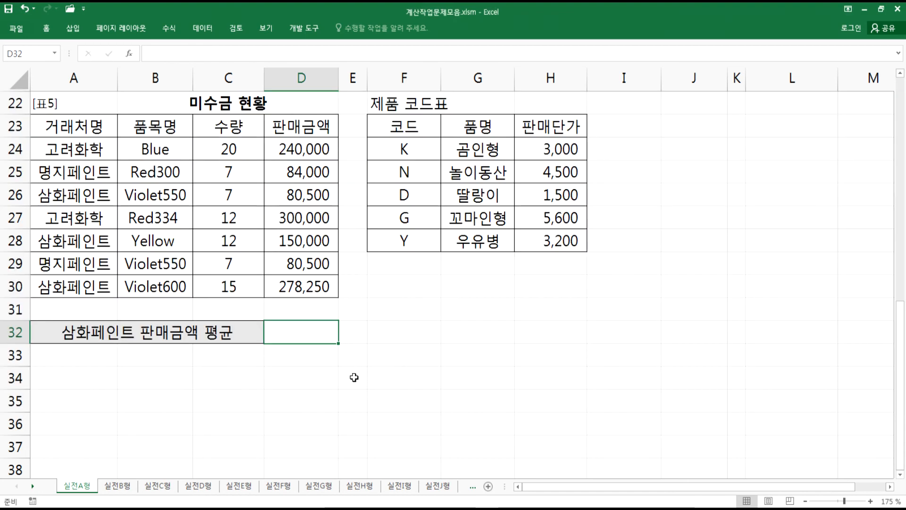
type("=")
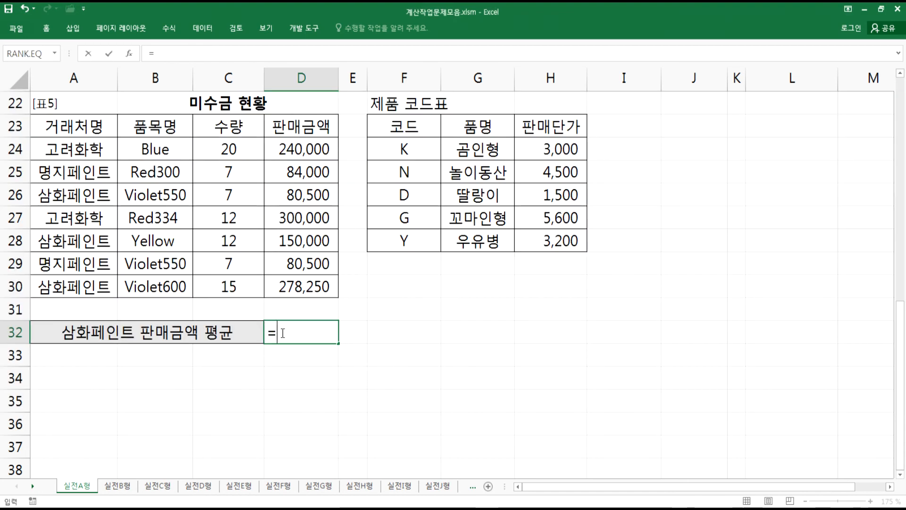
type("INT(SUMIF(")
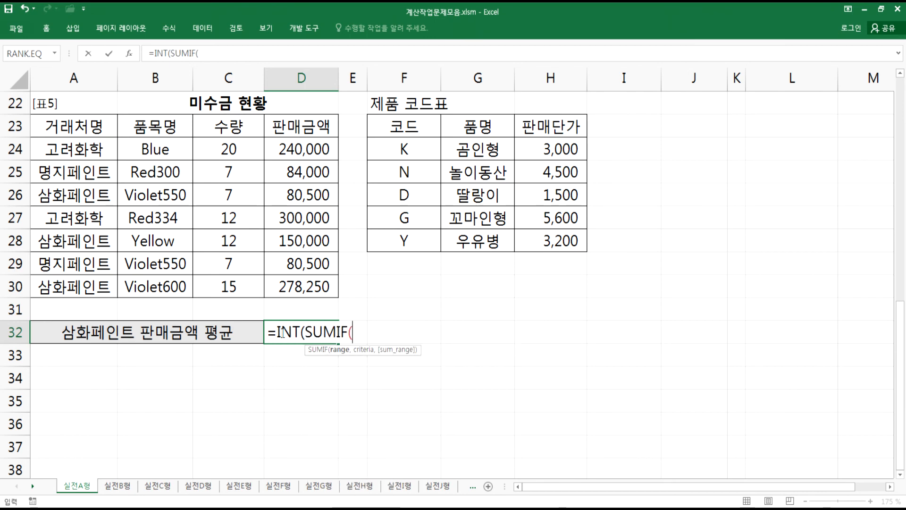
left_click_drag(74, 149, 70, 286)
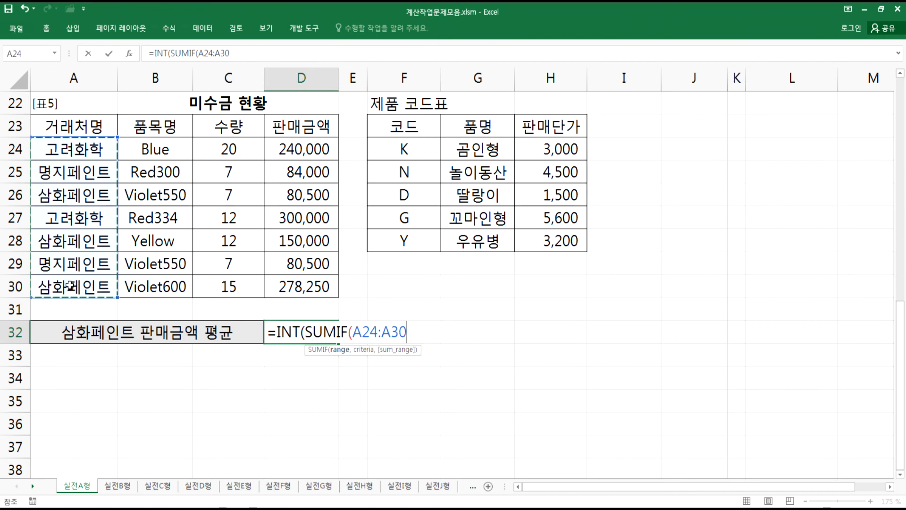
type(",\"삼화페인")
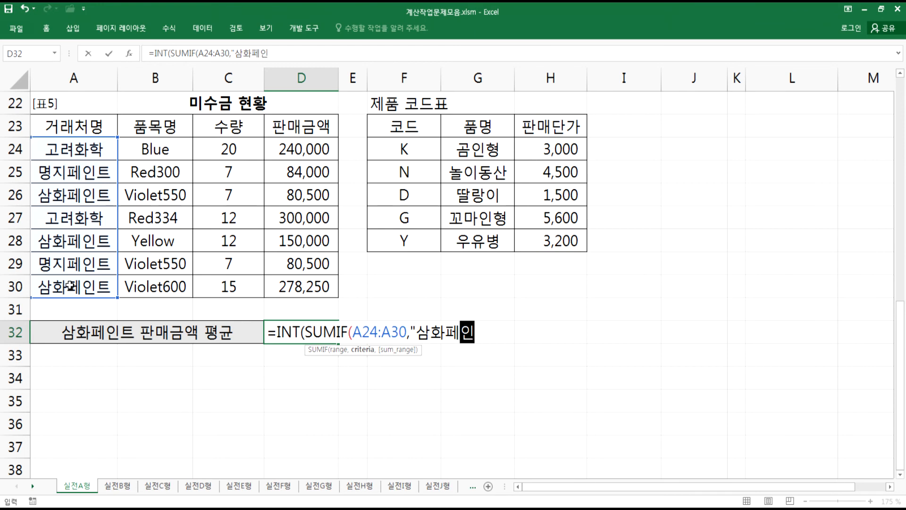
type("트\",")
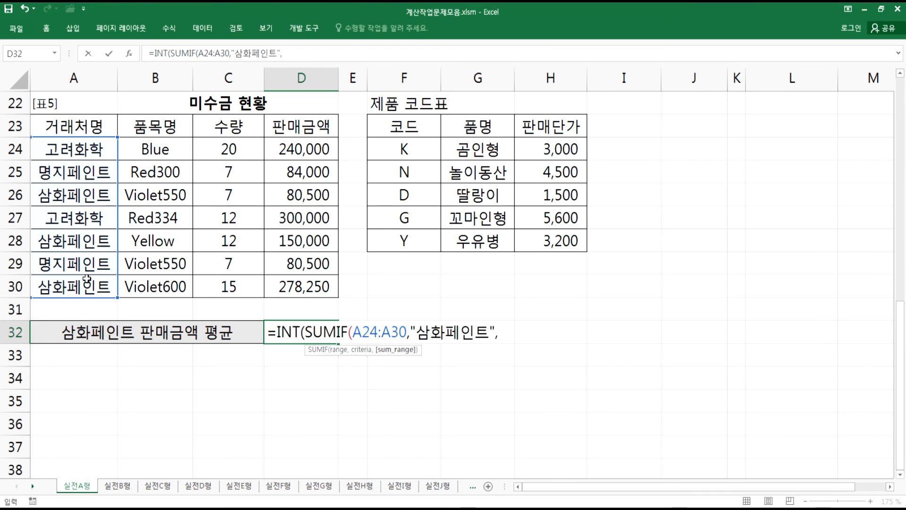
left_click_drag(300, 148, 302, 284)
type(")")
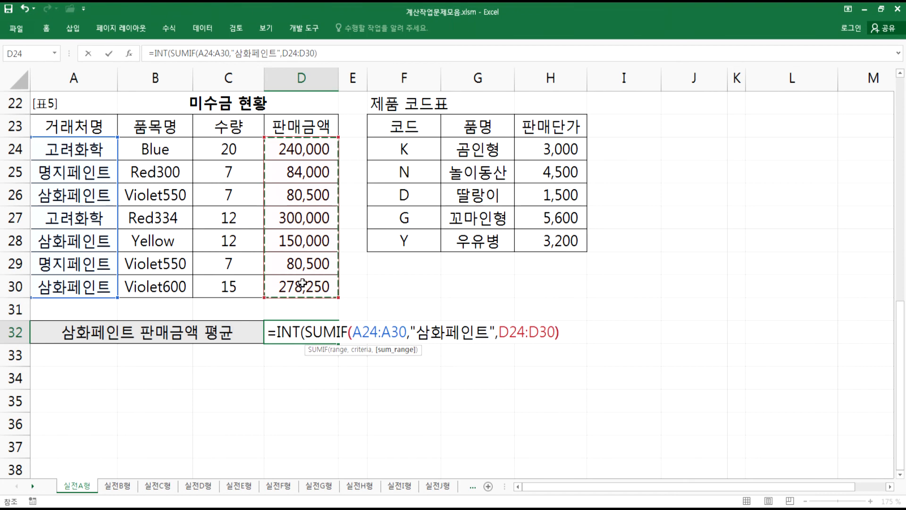
type(" / 채ㅕㅜ")
- Complete the D32 formula with / COUNTIF(A24:A30,"삼화페인트")) and enter it
key("BackSpace")
key("BackSpace")
key("BackSpace")
type("COUNT")
key("Down")
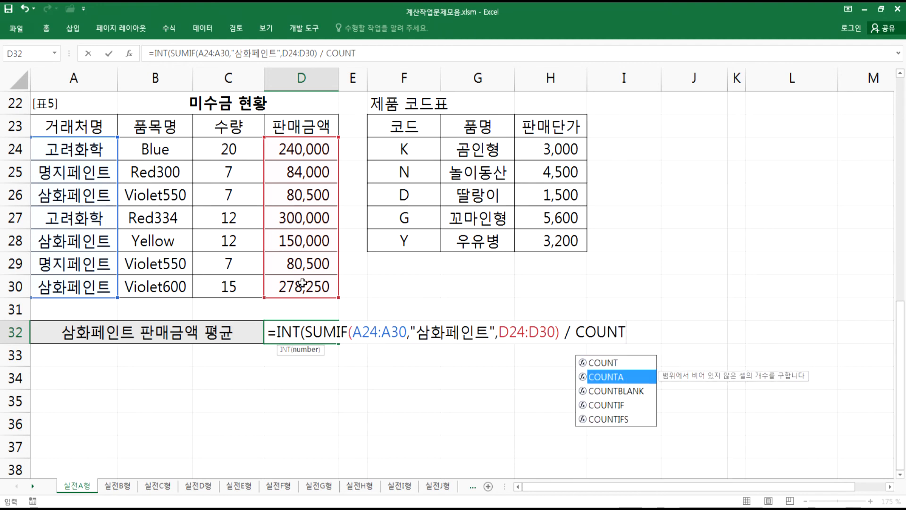
key("Down")
key("Down")
key("Tab")
left_click_drag(94, 144, 92, 285)
type(",\"TKA")
key("BackSpace")
key("BackSpace")
key("BackSpace")
type("삼호페인트\"")
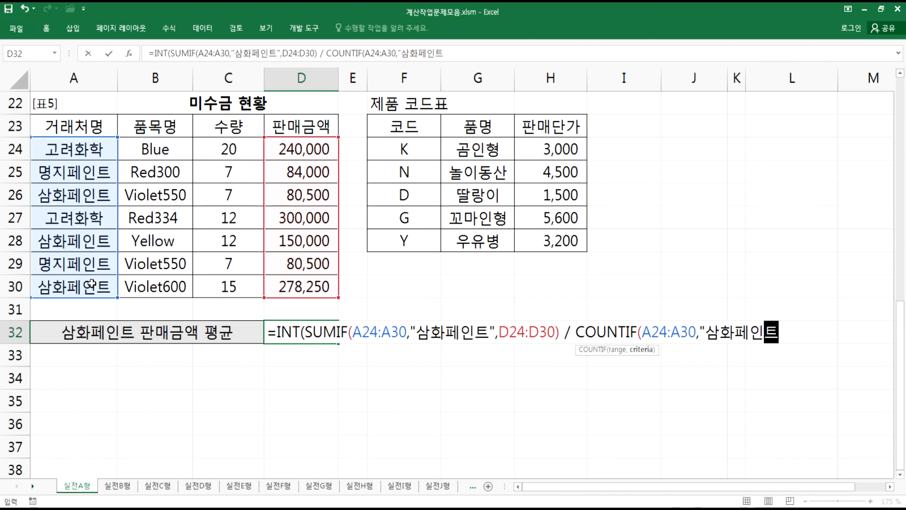
type("))")
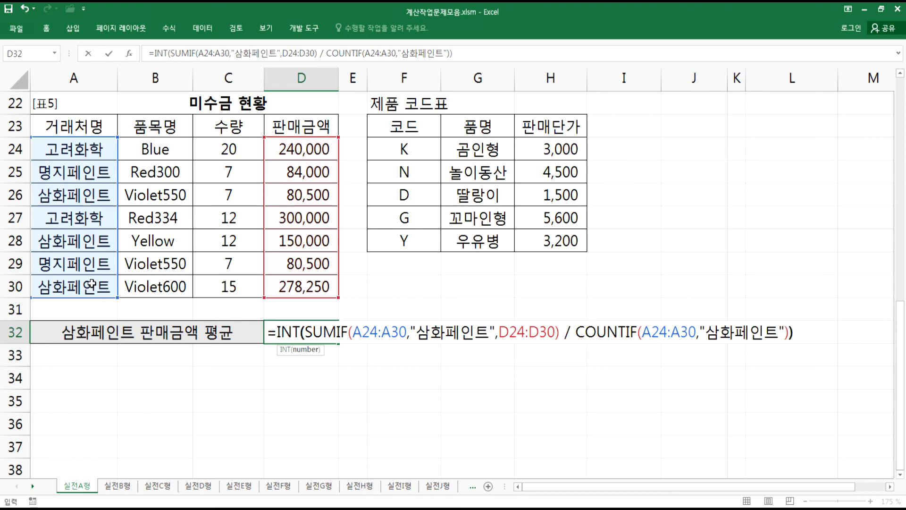
key("Return")
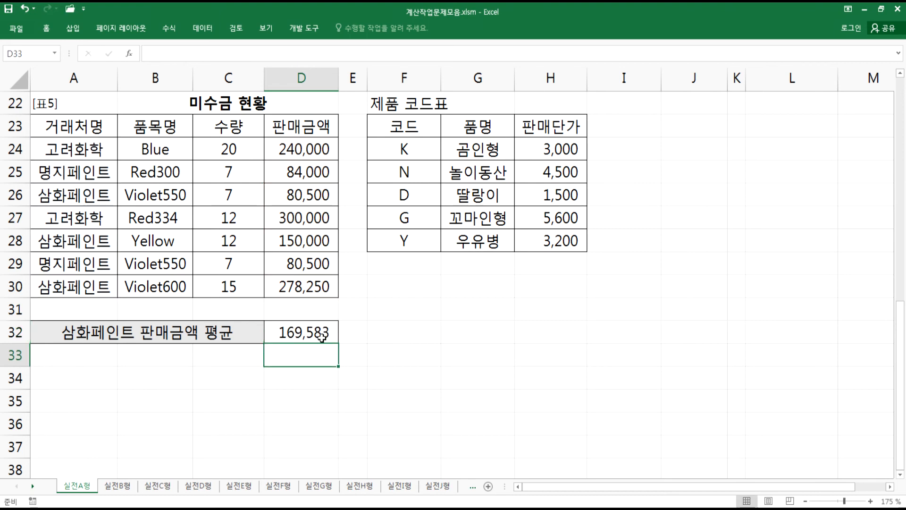
- Copy the D32 formula into Notepad as a new line and add spaces after its commas
left_click(321, 334)
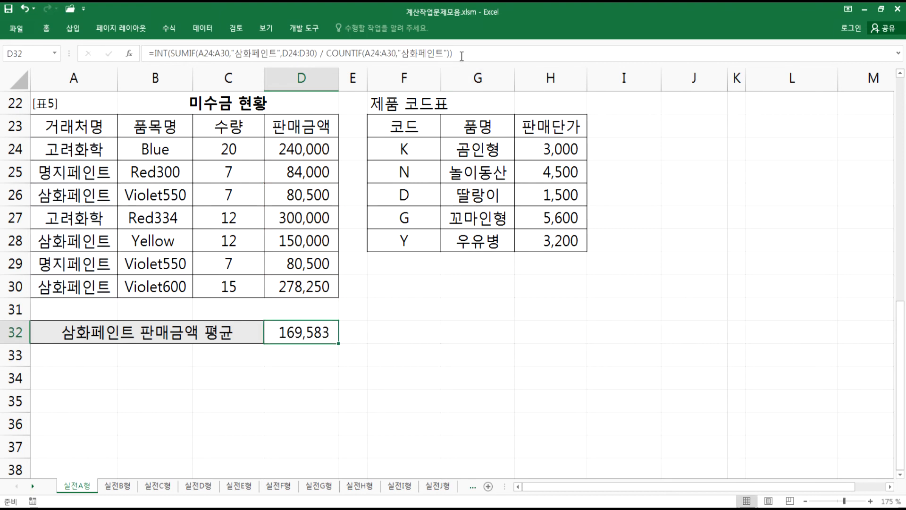
key("F2")
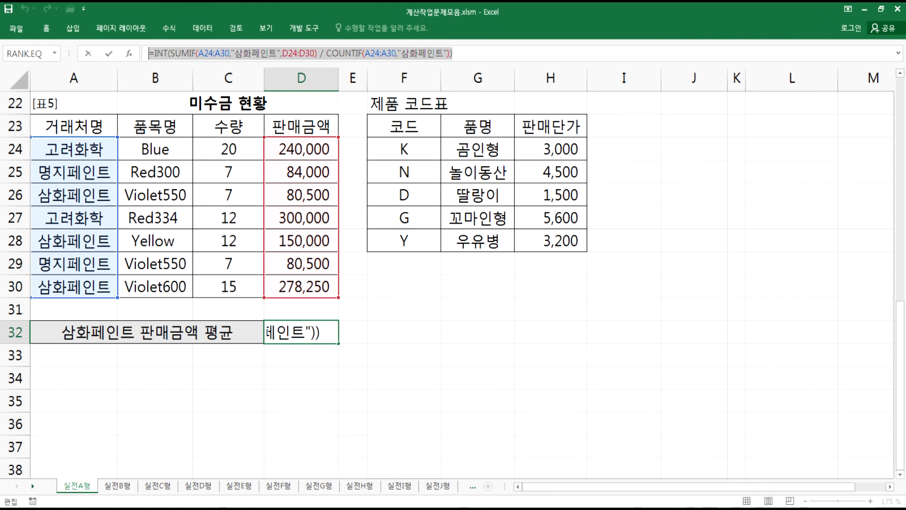
key("alt+Tab")
type("=INT(SUMIF(A24:A30,\"삼화페인트\",D24:D30) / COUNTIF(A24:A30,\"삼화페인트\"))")
left_click(266, 355)
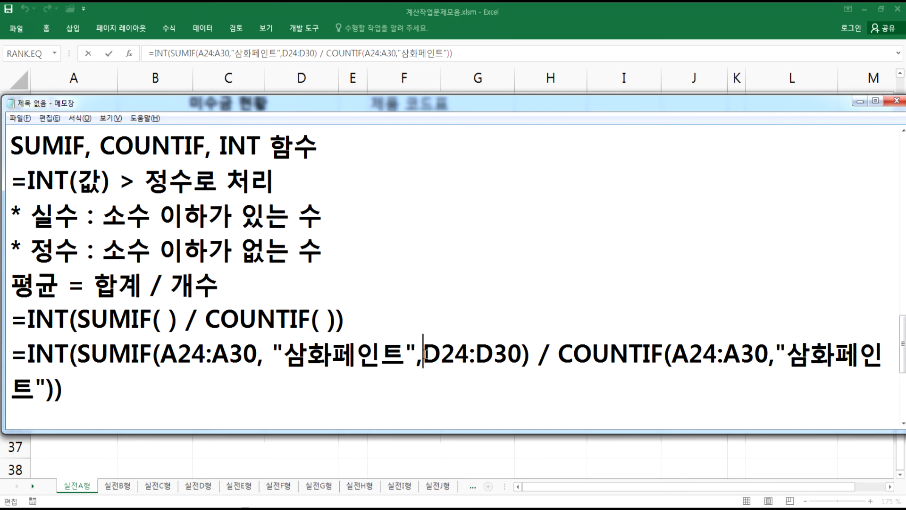
left_click(787, 351)
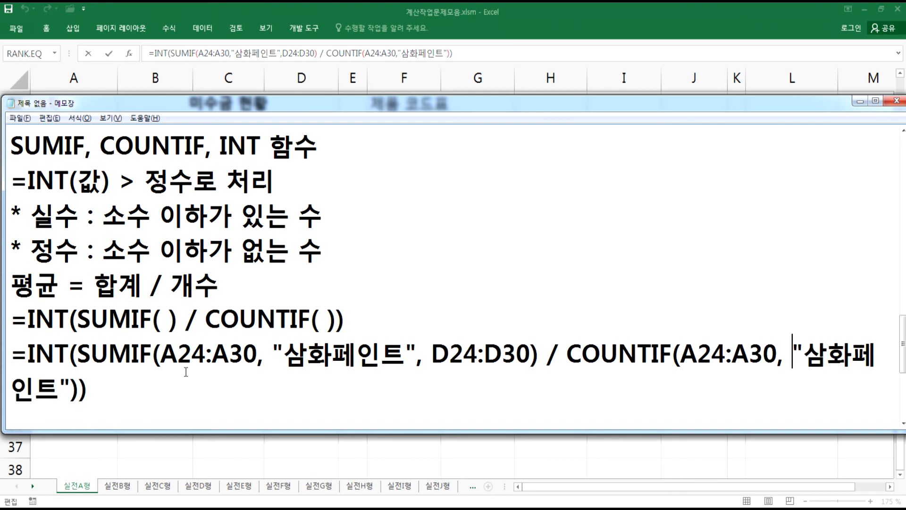
- Add the heading line INT, TRUNC 함수의 차이 below the pasted formula in Notepad
left_click_drag(78, 354, 78, 390)
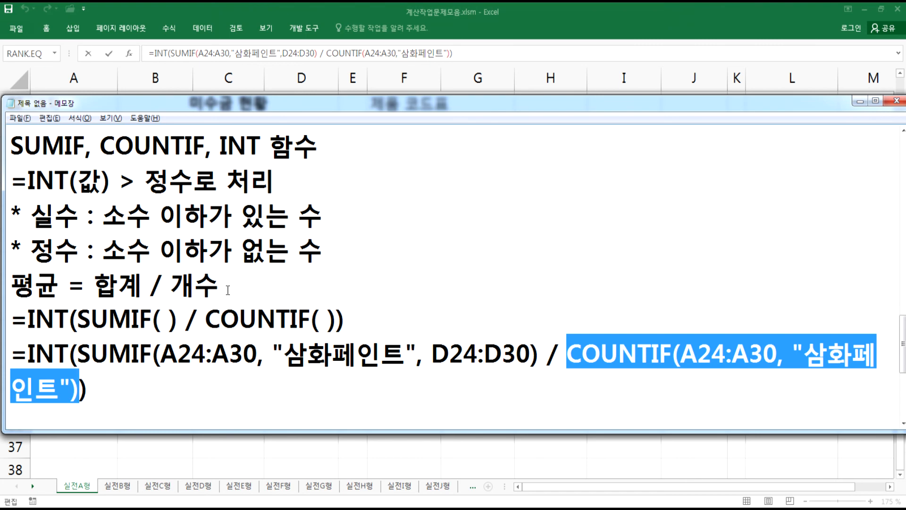
left_click(138, 408)
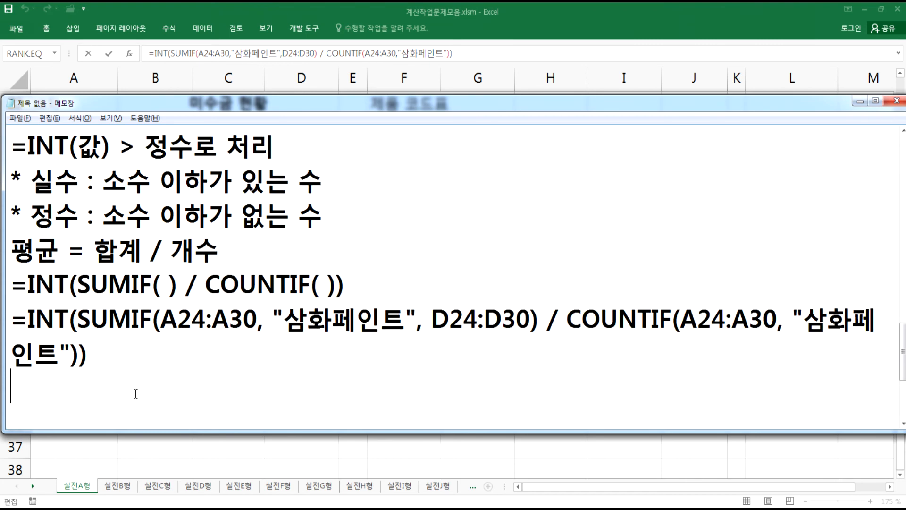
key("Return")
type("INT,")
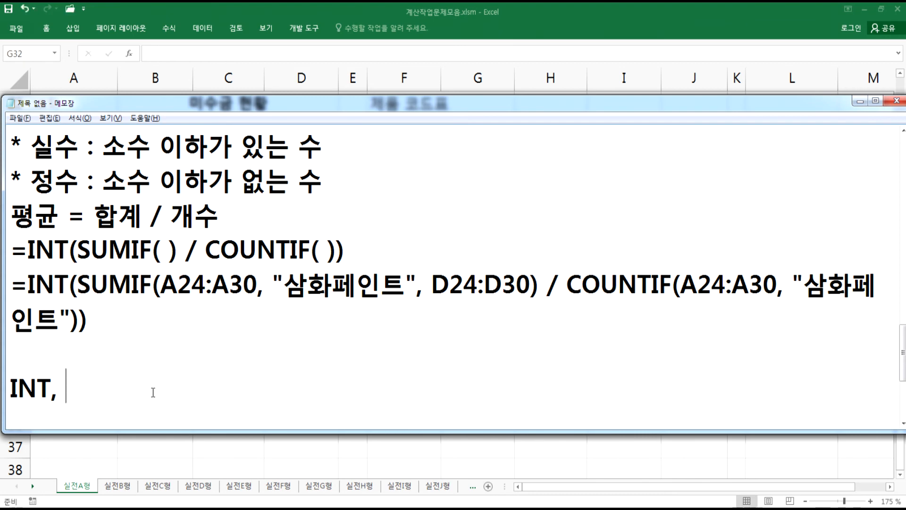
type("TRUNC")
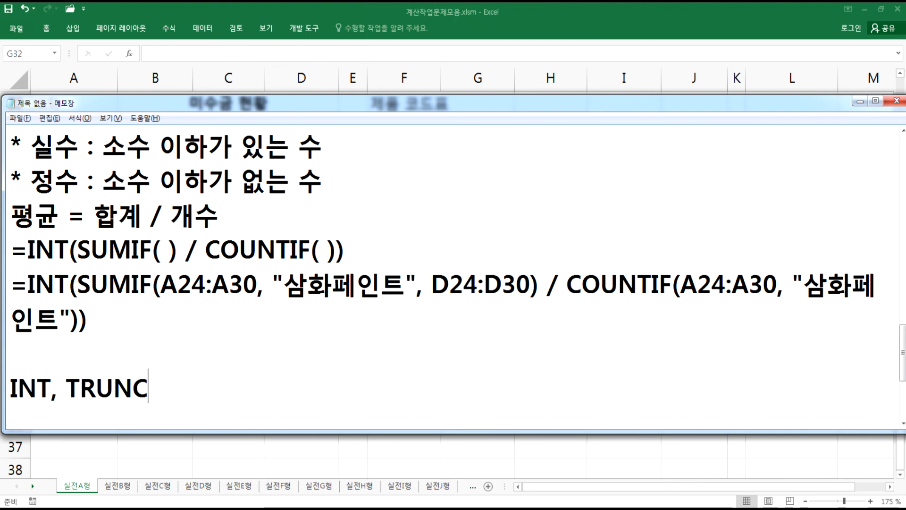
type(" 함수의 차")
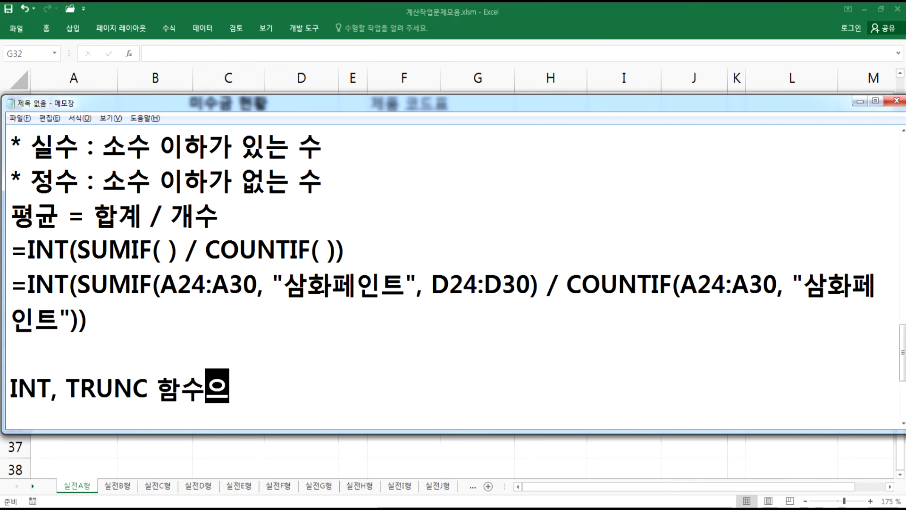
type("이")
key("Return")
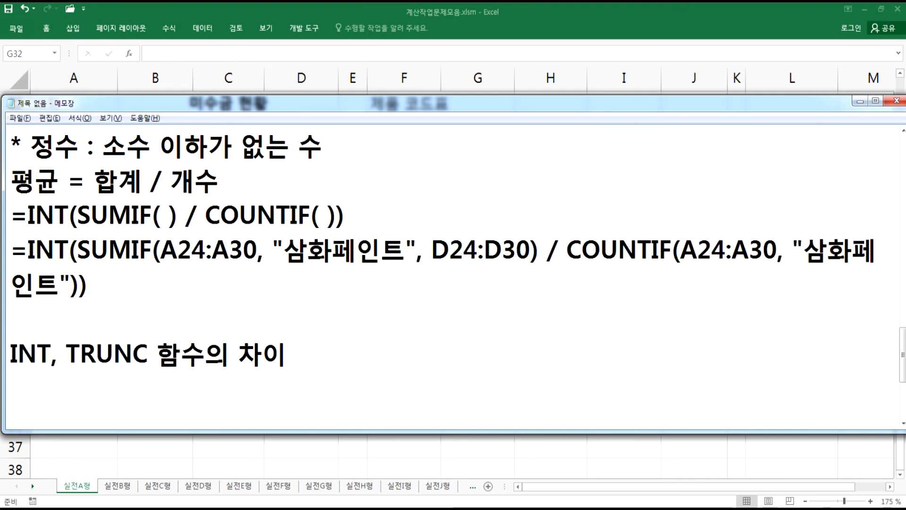
- Below the INT, TRUNC heading in Notepad, write the examples =INT(5.5) > 5 and =INT(-5.5) > -6 on separate lines
scroll(97, 386, "down", 1)
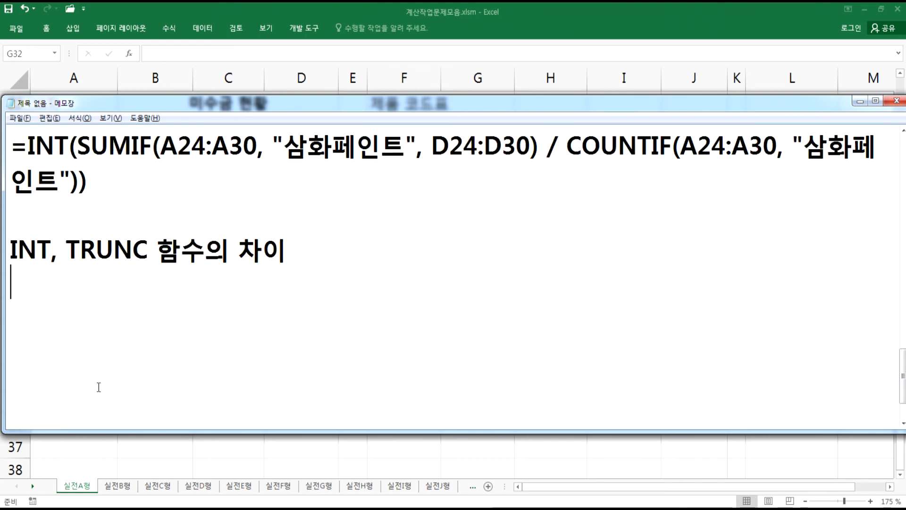
type("=")
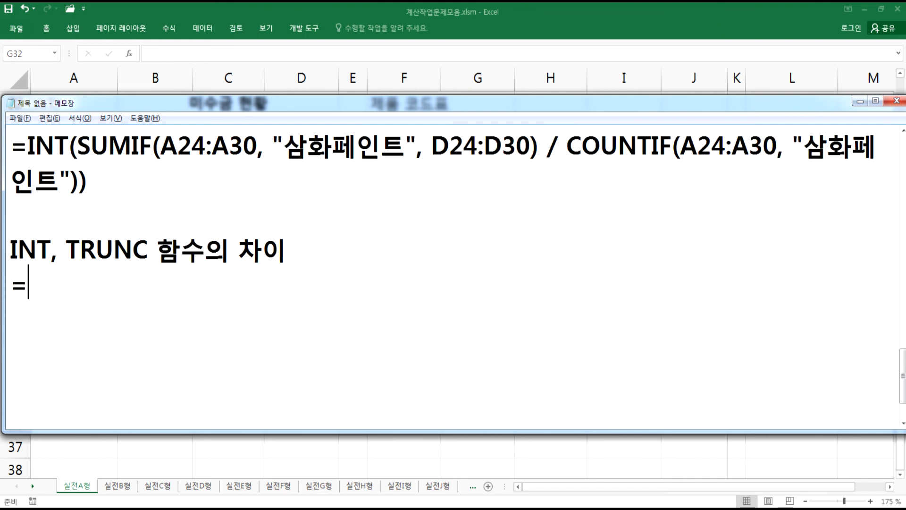
type("INT(5.5) > 5")
key("Return")
type("=INT(-5.5) > -6")
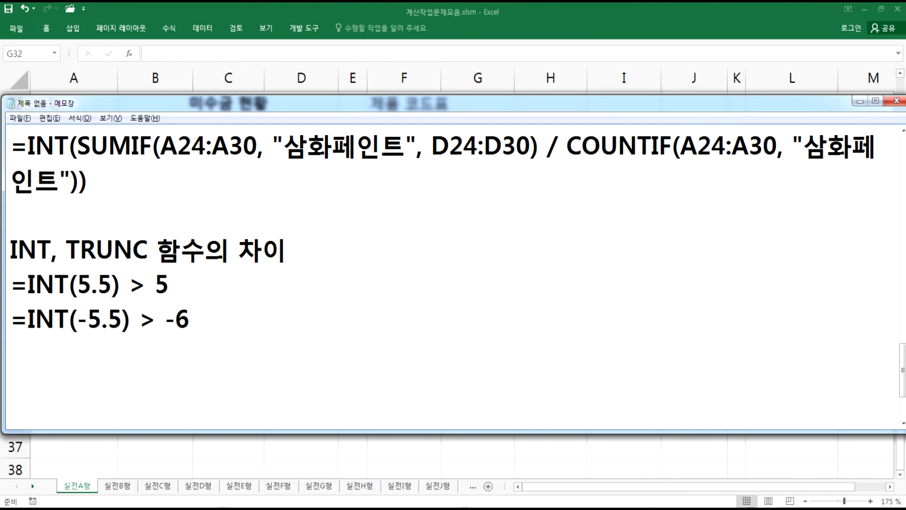
key("Return")
- Add the examples =TRUNC(5.5) > 5 and =TRUNC(-5.5) > -5 on the next two lines
type("=TRUNC(5")
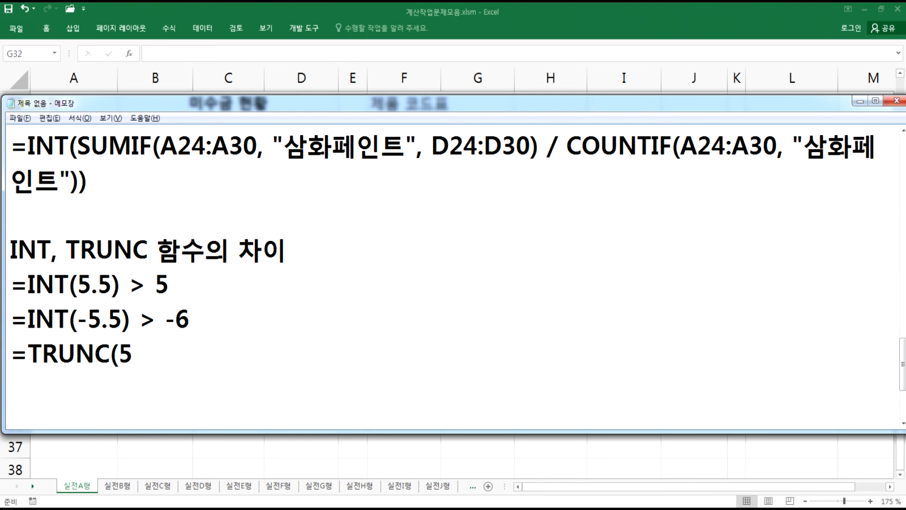
type(".5) > 5")
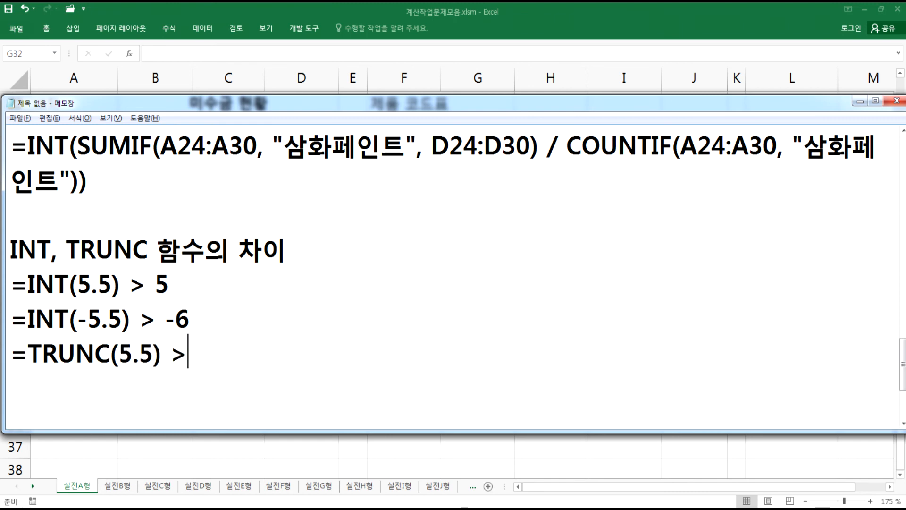
key("Return")
type("=T")
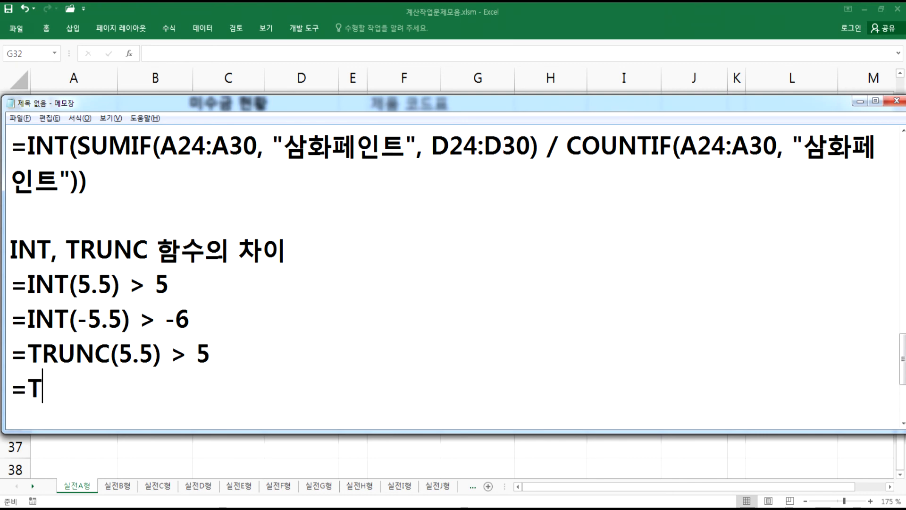
type("RUNC(-5.")
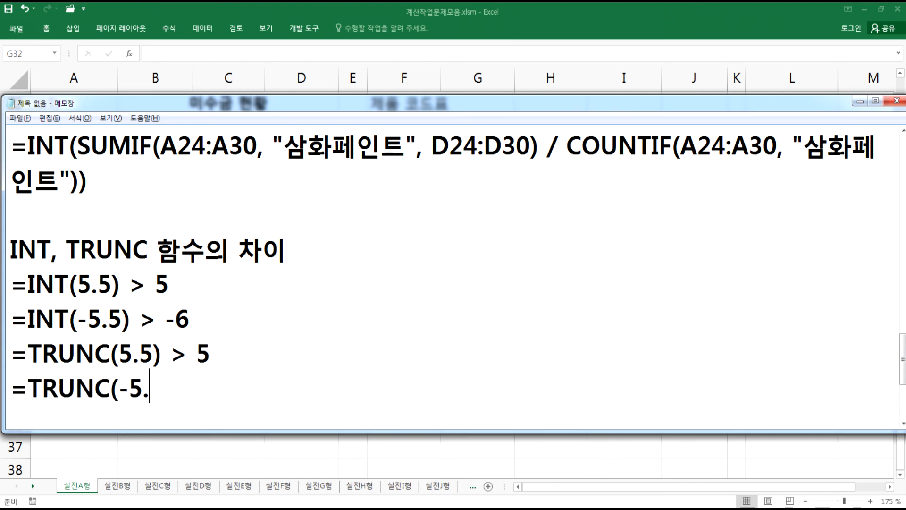
type("5) > -5")
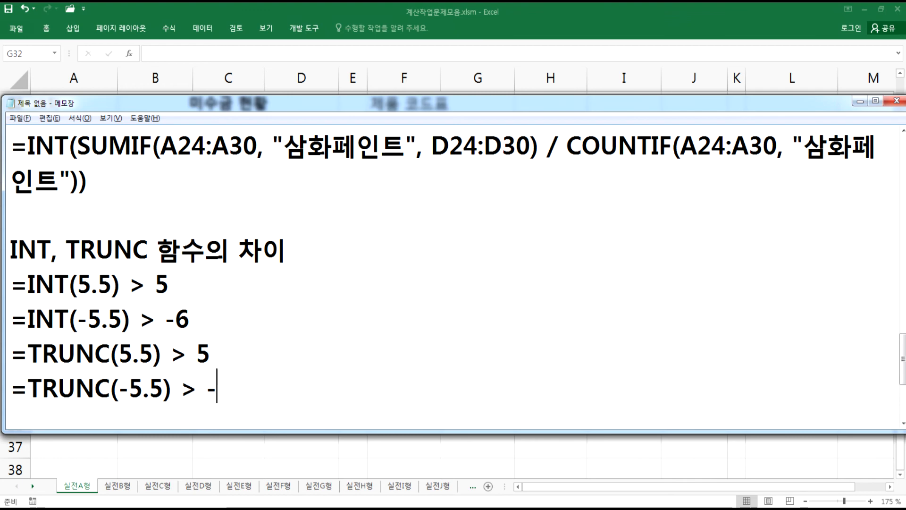
key("Return")
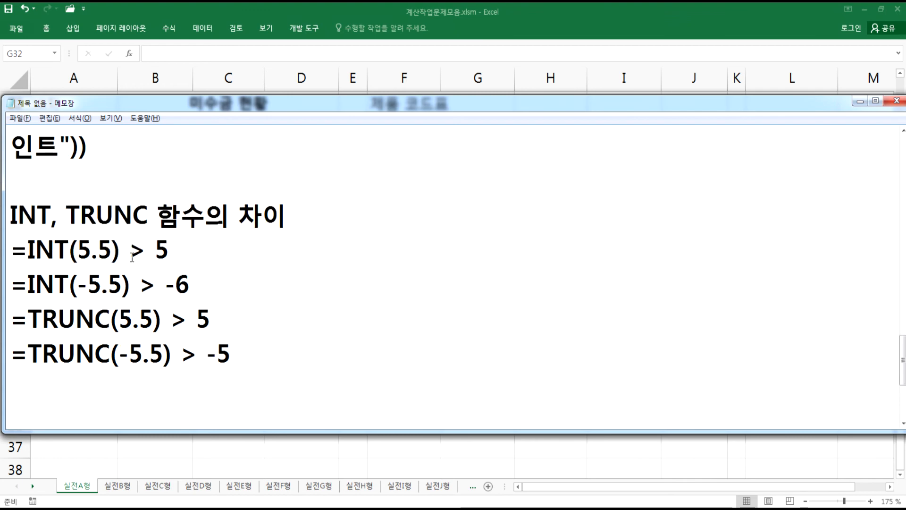
- Highlight parts of the INT and TRUNC examples for comparison and prefix the INT, TRUNC heading with an asterisk
left_click_drag(141, 359, 165, 355)
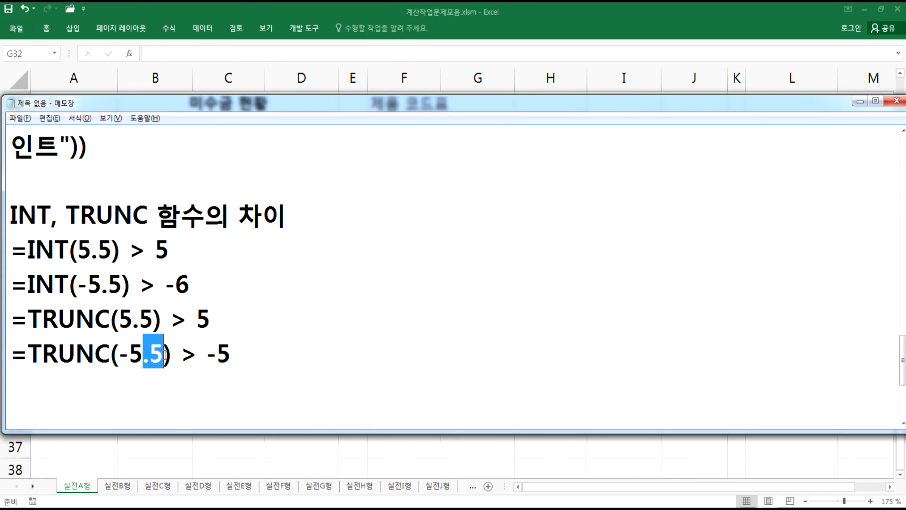
left_click(106, 380)
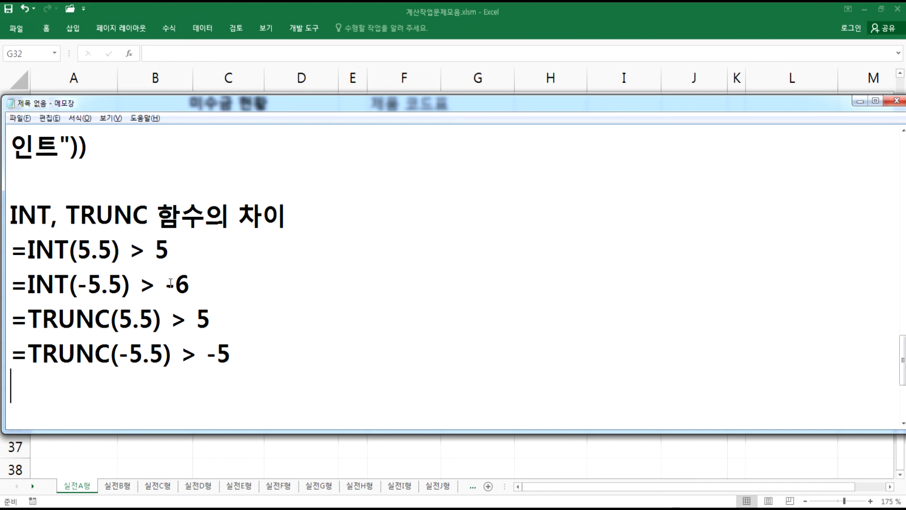
left_click_drag(11, 250, 155, 249)
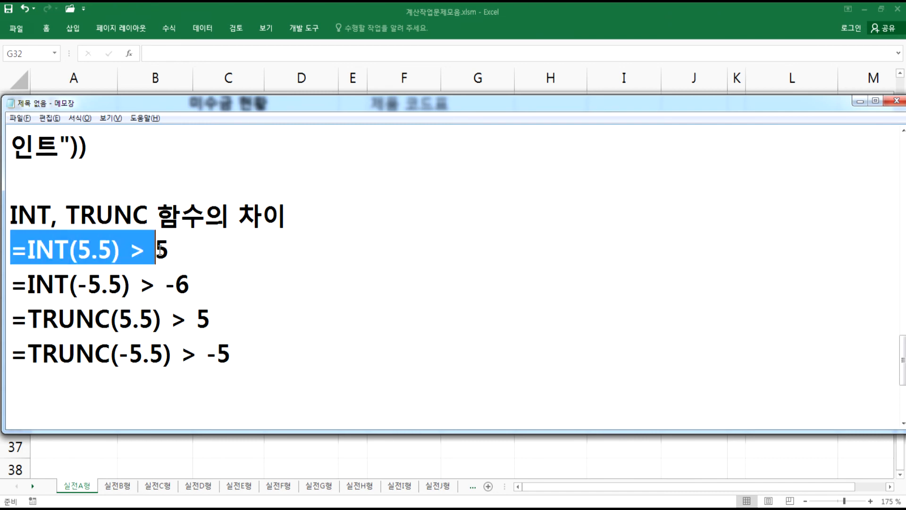
left_click(193, 380)
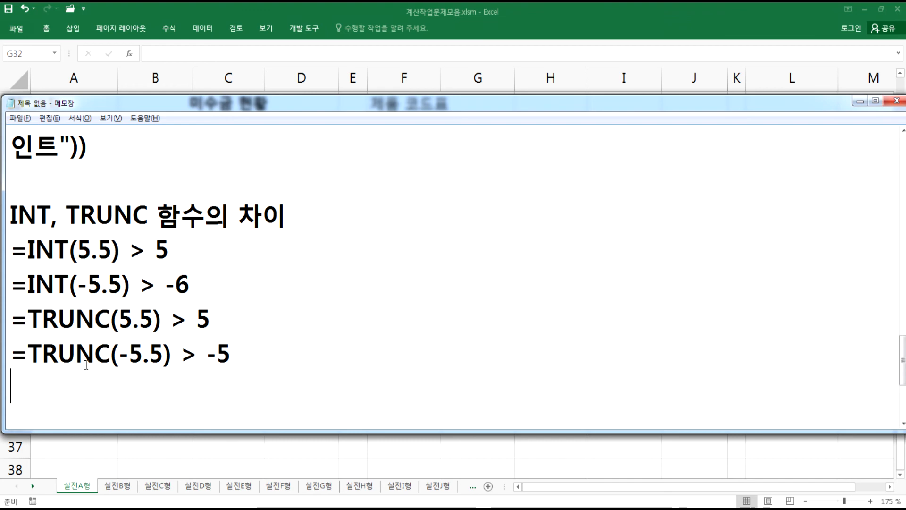
scroll(28, 234, "up", 2)
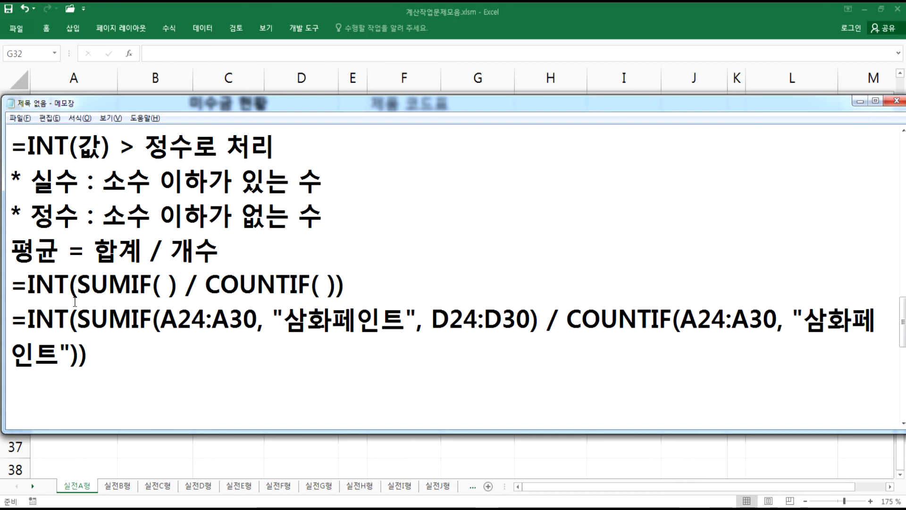
scroll(79, 322, "down", 1)
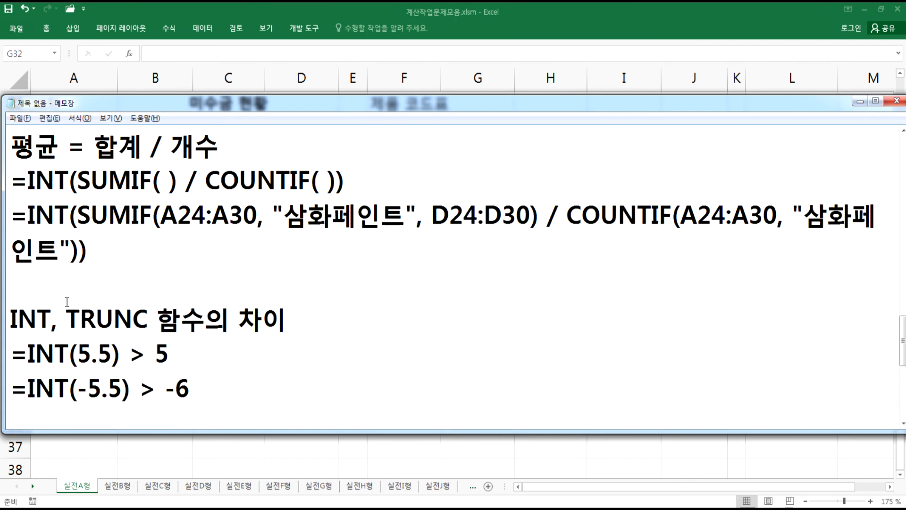
type("*")
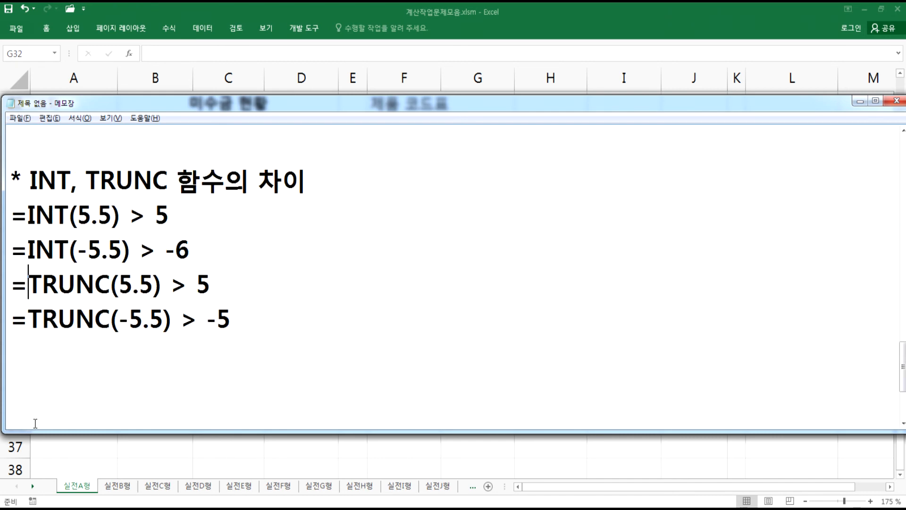
- Review the finished D32 average formula in Excel, then open the 실전B형 sheet
left_click(34, 421)
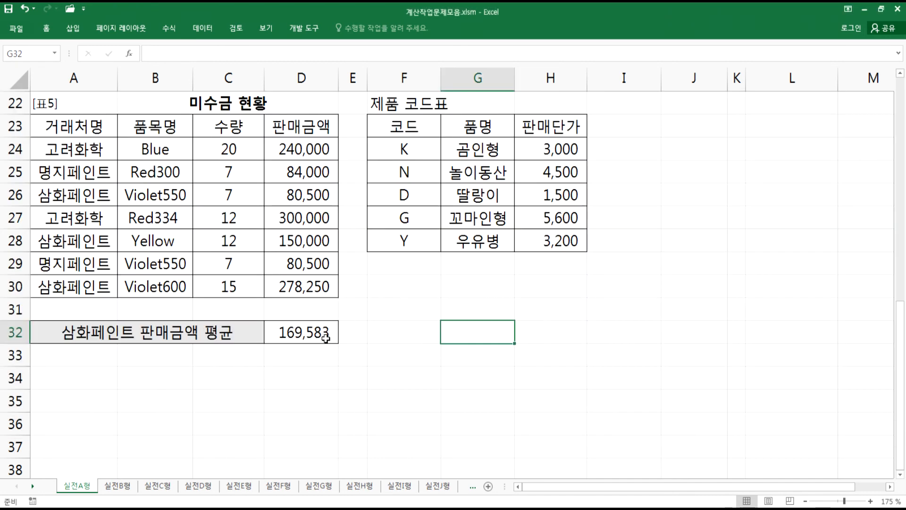
left_click(312, 336)
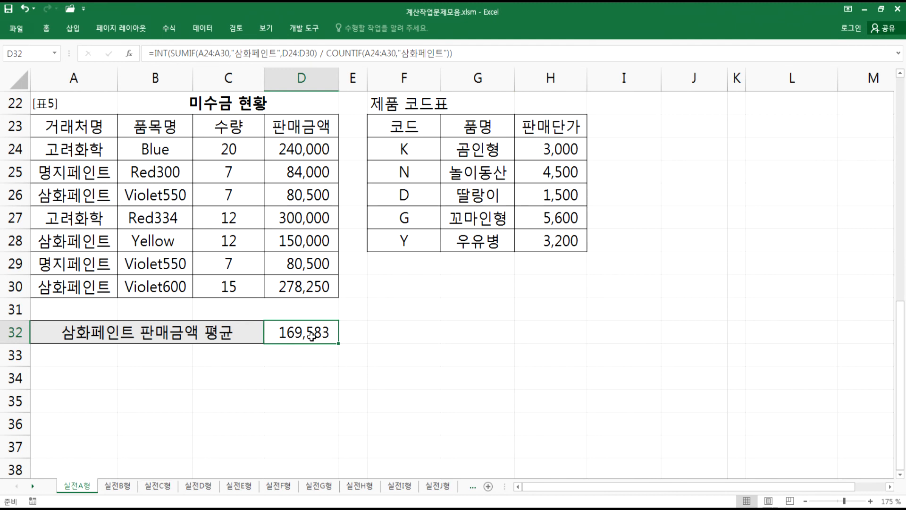
key("F2")
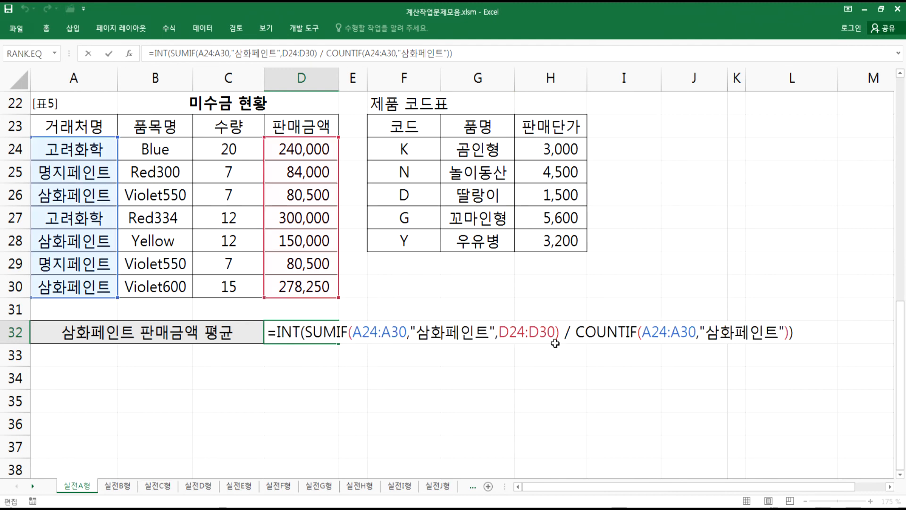
key("Return")
left_click(56, 381)
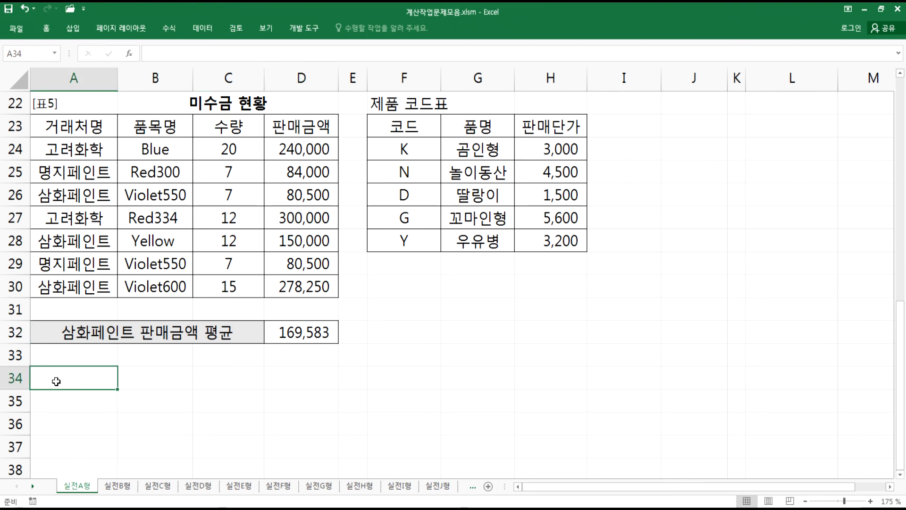
left_click(121, 487)
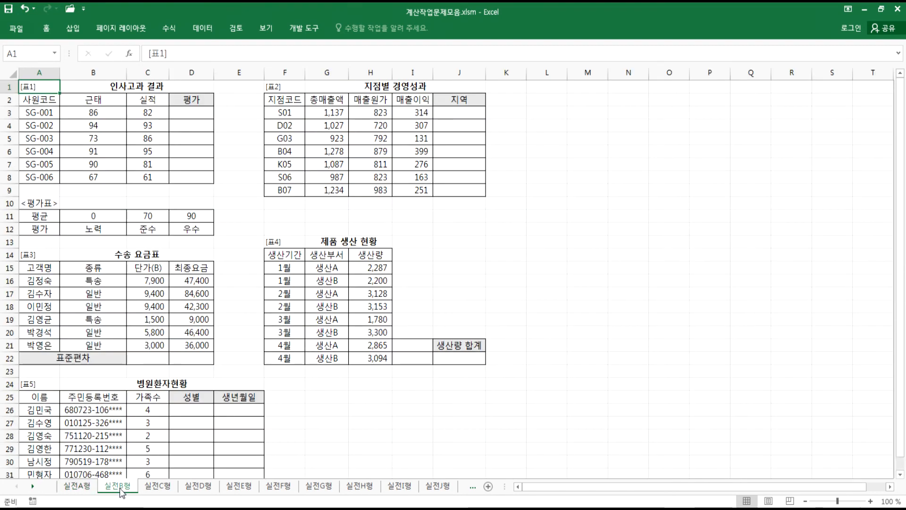
scroll(109, 209, "up", 4)
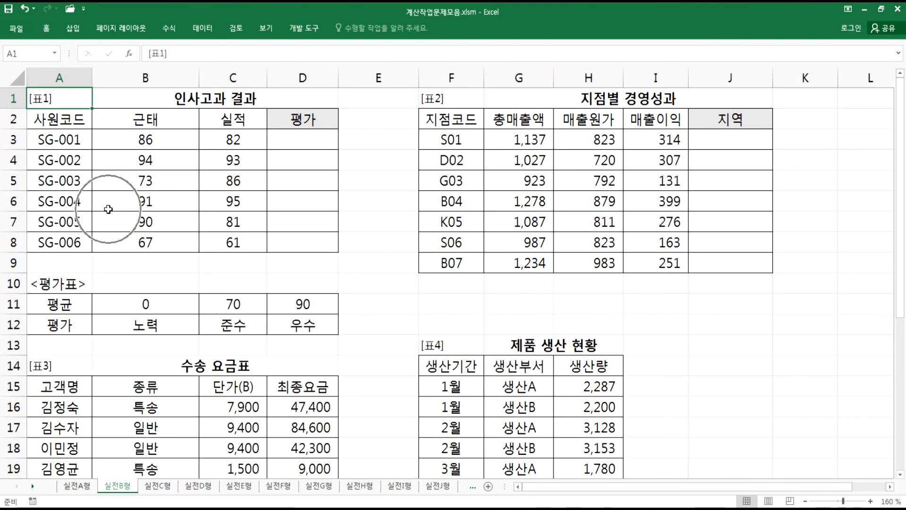
- Add the heading 실전B형 at the end of the Notepad notes followed by a blank line
key("alt+Tab")
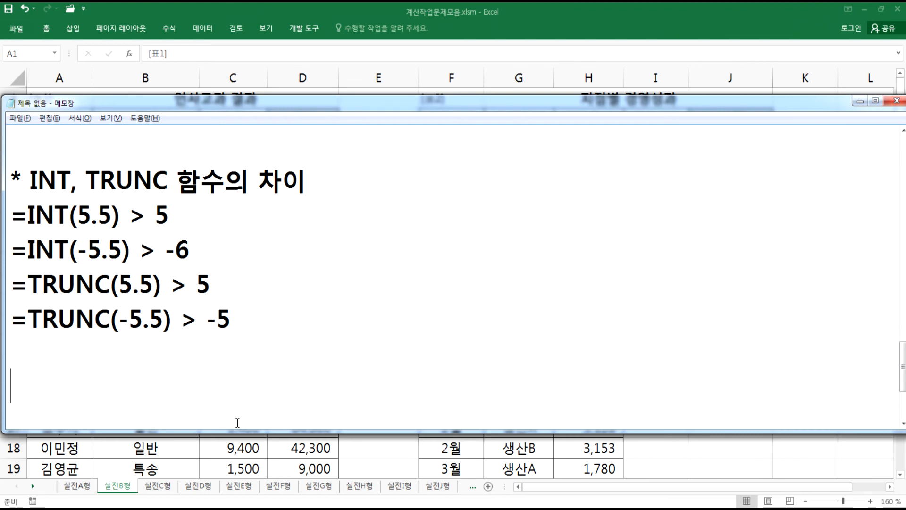
type("TLF")
key("BackSpace")
key("BackSpace")
key("BackSpace")
key("Hangul")
type("실ㅈㅓㄴ")
key("Hangul")
type("b")
key("BackSpace")
type("B")
key("Hangul")
type("ㅎㅕㅑ")
key("BackSpace")
type("ㅇ")
key("Return")
key("Return")
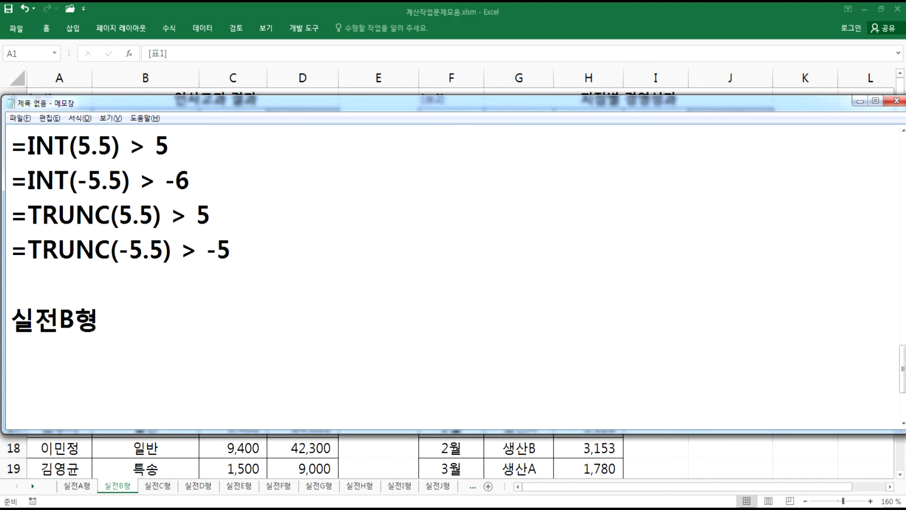
- Type 문제1) under the 실전B형 heading and insert an extra blank line above that heading
type("ㅁㅜㄴㅈㅔ1")
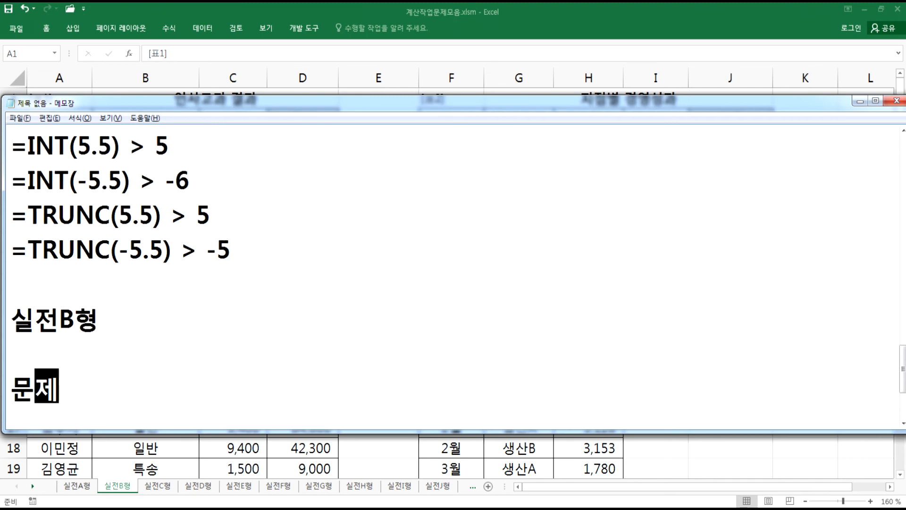
type(")")
left_click(216, 362)
key("Up")
key("Up")
key("Return")
- Scroll through the Notepad notes from the top back down to the 문제1) line
key("ctrl+Home")
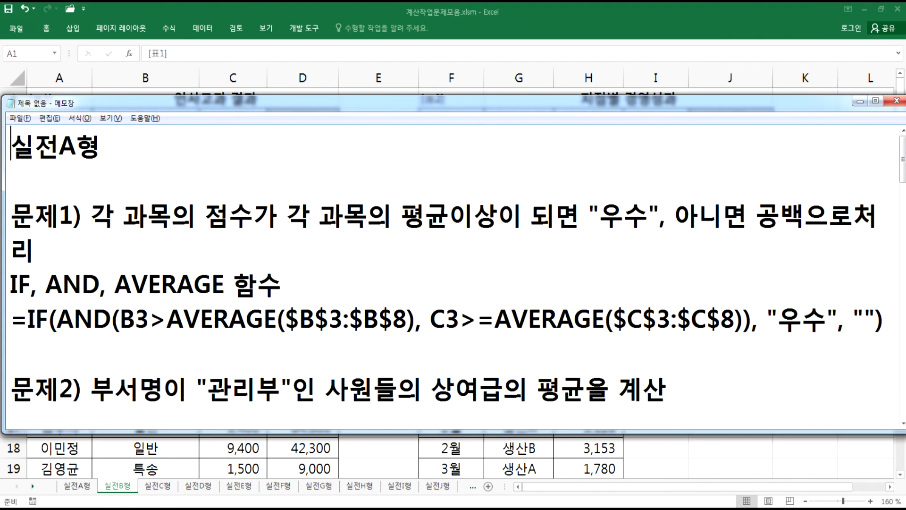
key("Page_Down")
key("Page_Down")
key("Page_Down")
key("Page_Down")
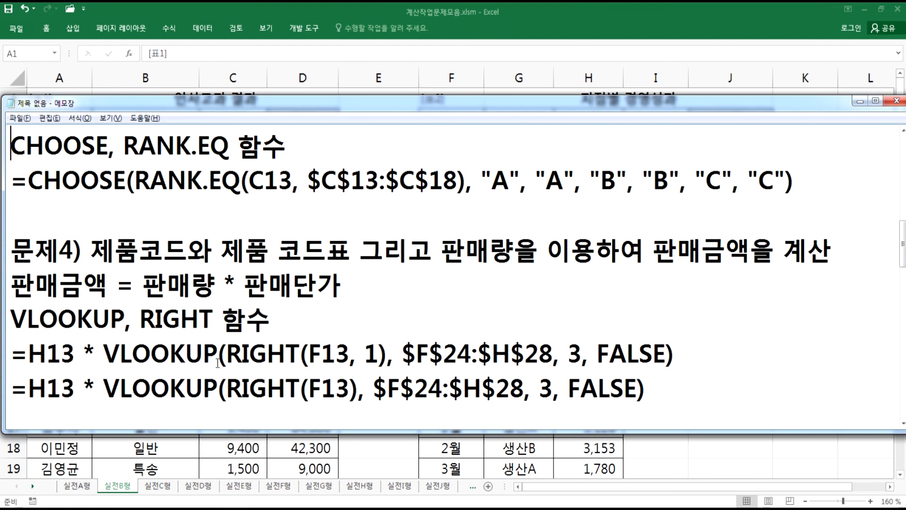
key("Page_Down")
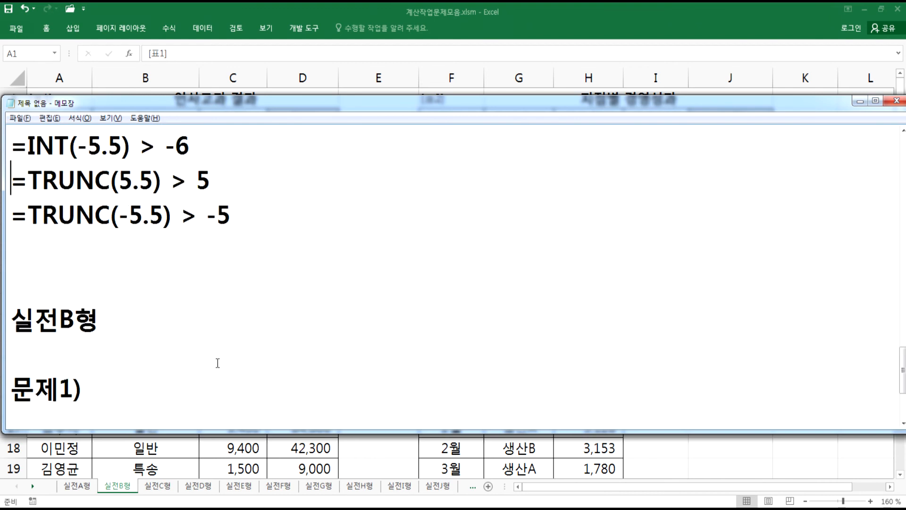
scroll(209, 367, "down", 1)
left_click(112, 294)
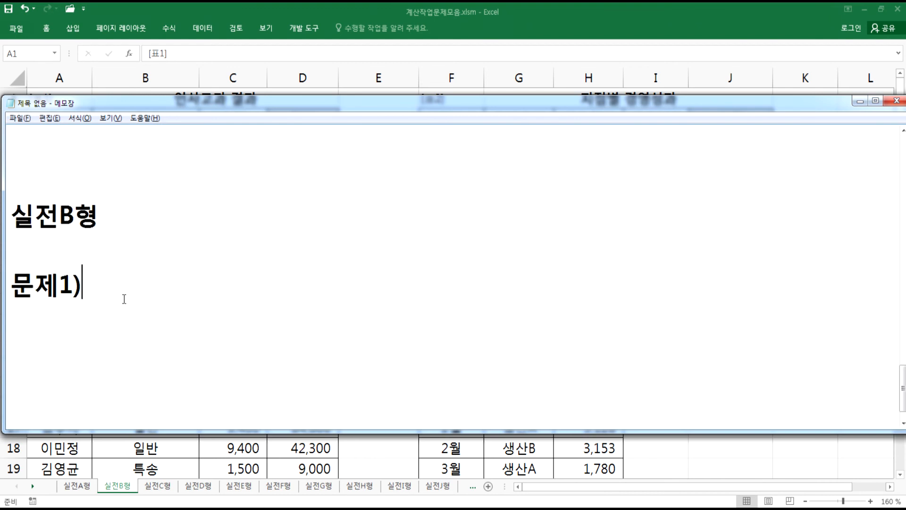
scroll(120, 297, "down", 1)
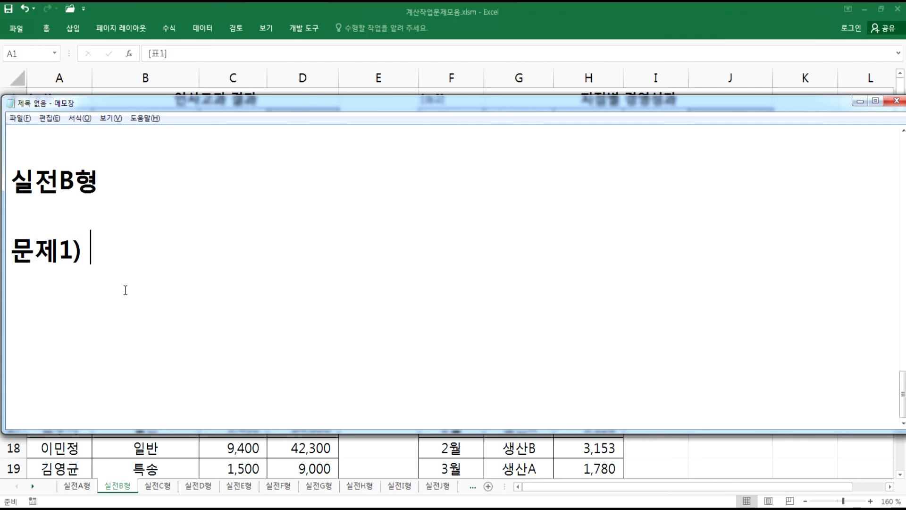
- Examine the 인사고과 결과 table and 평가표 ranges on the 실전B형 sheet, then return to Notepad
key("alt+Tab")
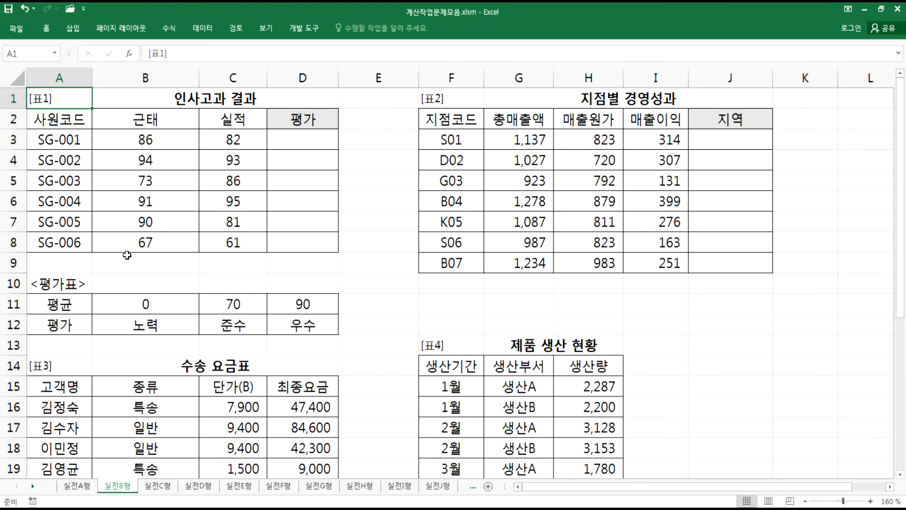
left_click_drag(125, 144, 229, 144)
left_click_drag(135, 302, 303, 326)
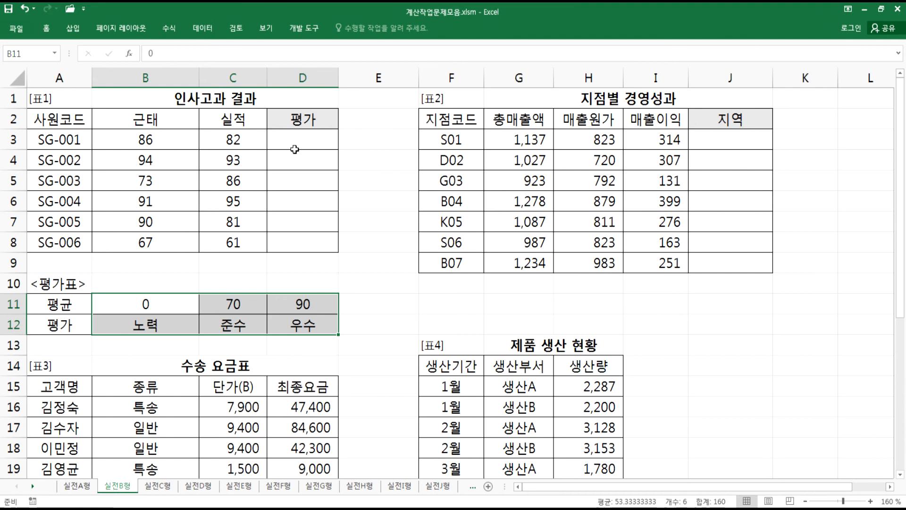
left_click(167, 326)
left_click_drag(167, 326, 303, 326)
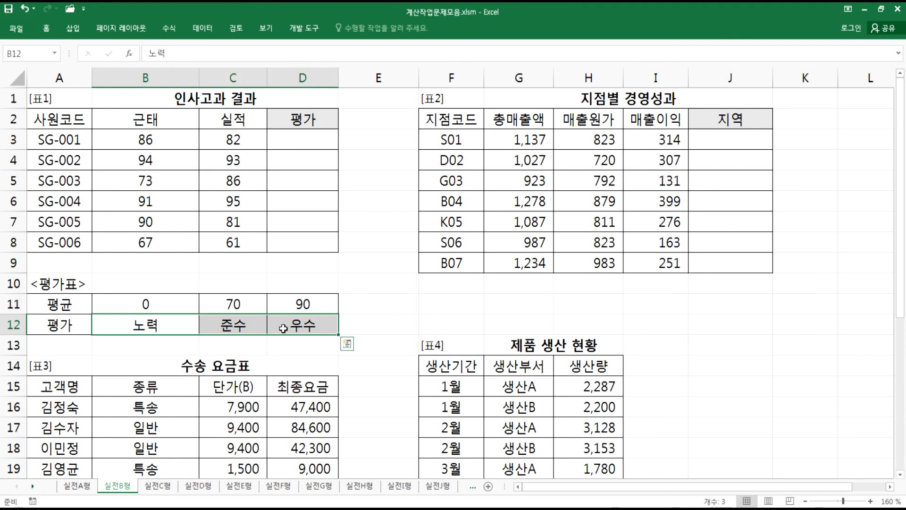
left_click(286, 142)
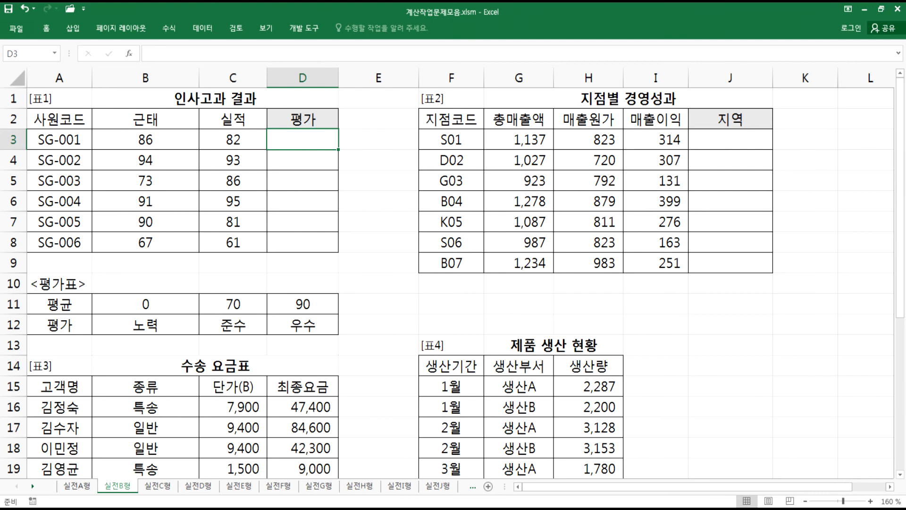
left_click(342, 508)
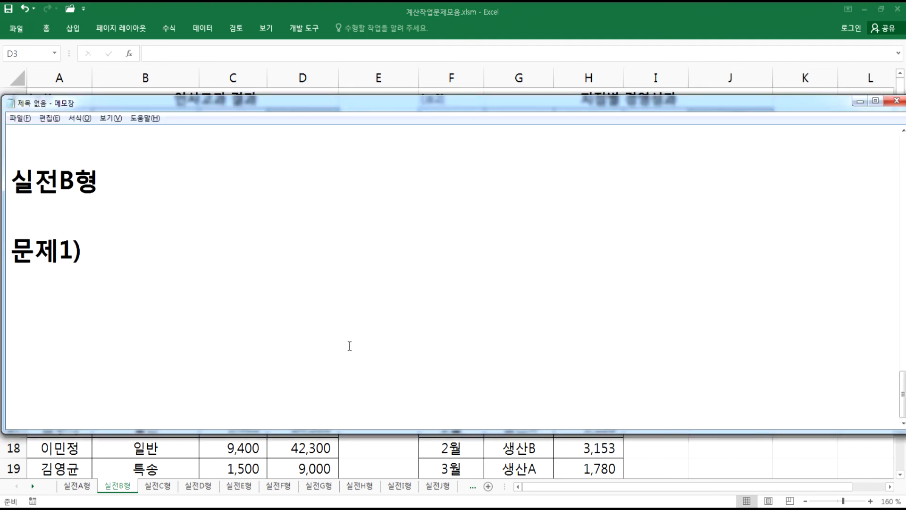
- Type the 문제1) description 근태와 실적의 평균을 이용하여 평가표를 참조하여 평가를 표시 and start a new line
type("근태와 ")
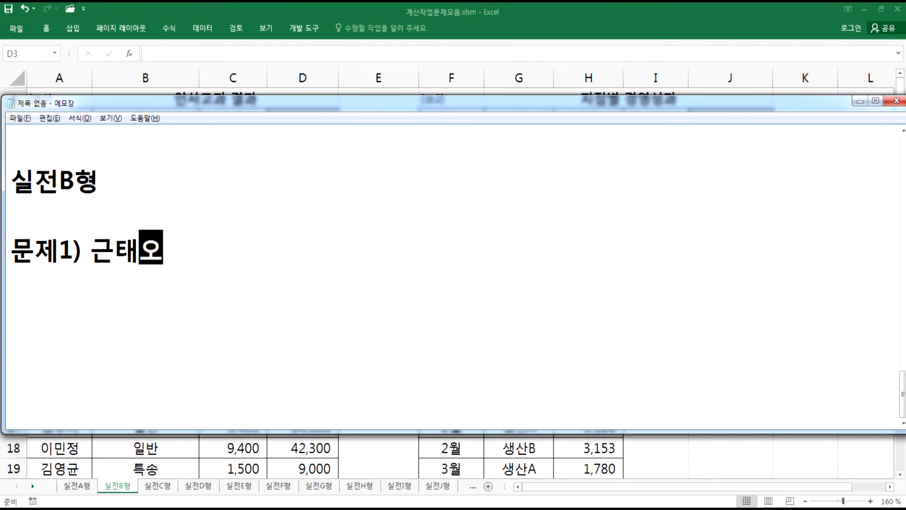
type("실적의")
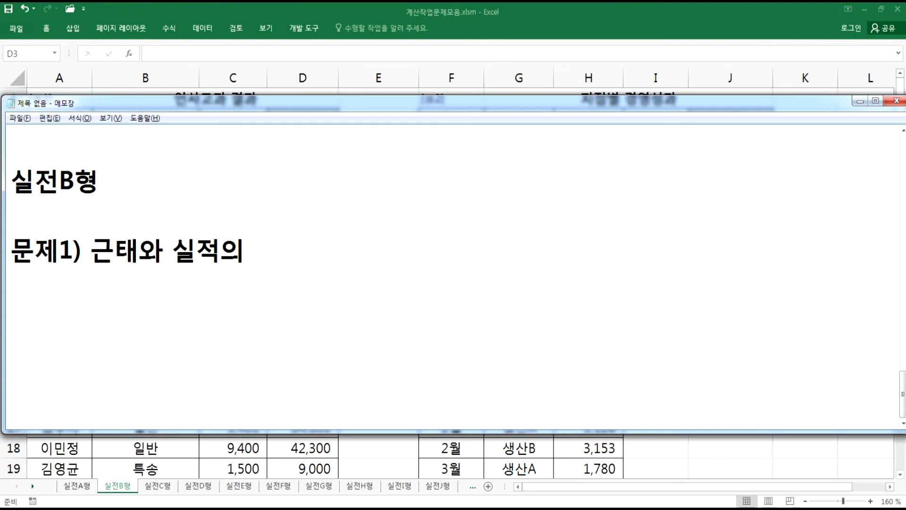
key("BackSpace")
type("의 평균을 이")
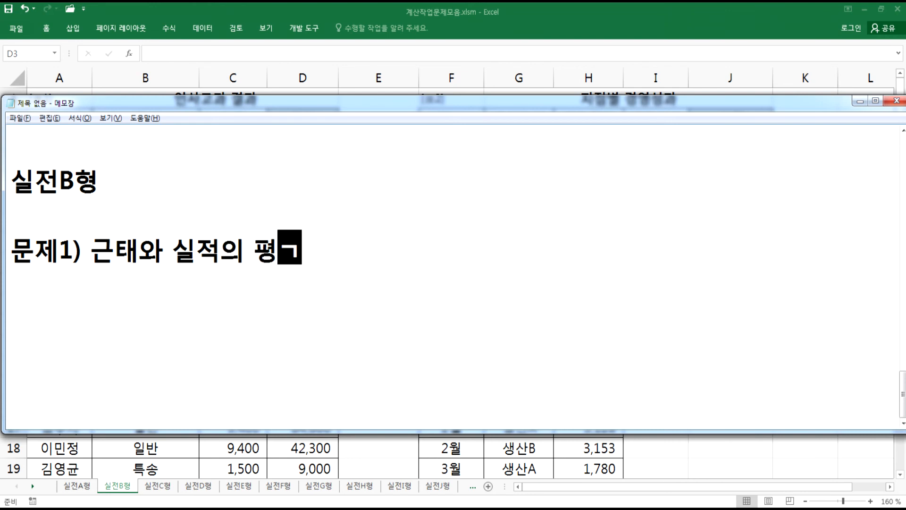
type("요하")
key("BackSpace")
key("BackSpace")
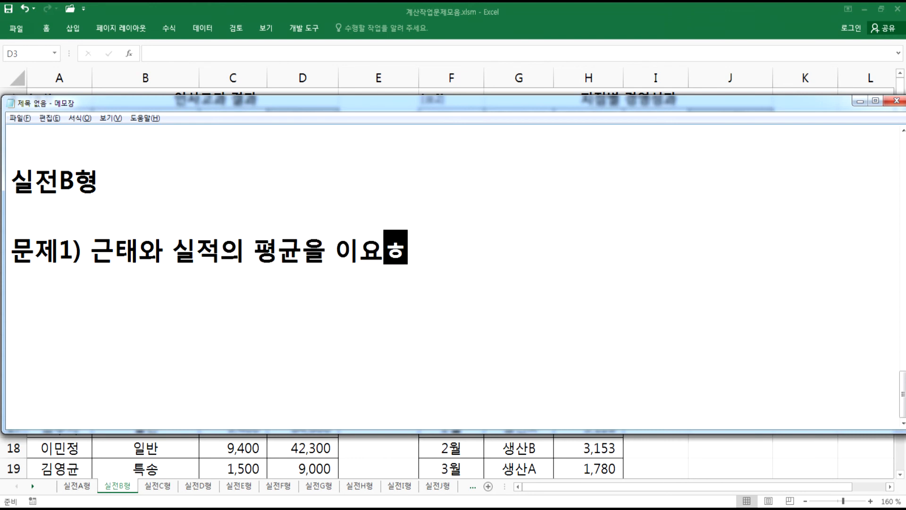
type("ㅇ하여 펴")
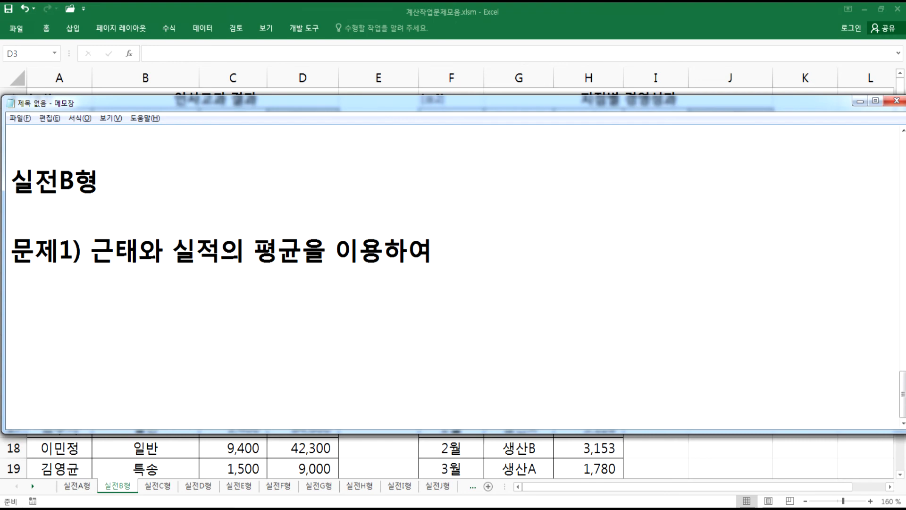
type("ㅇ가표")
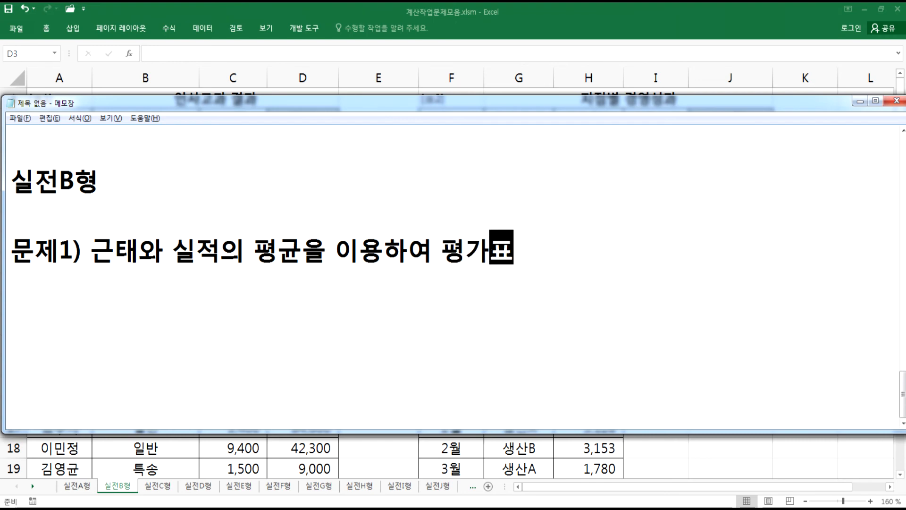
type("참")
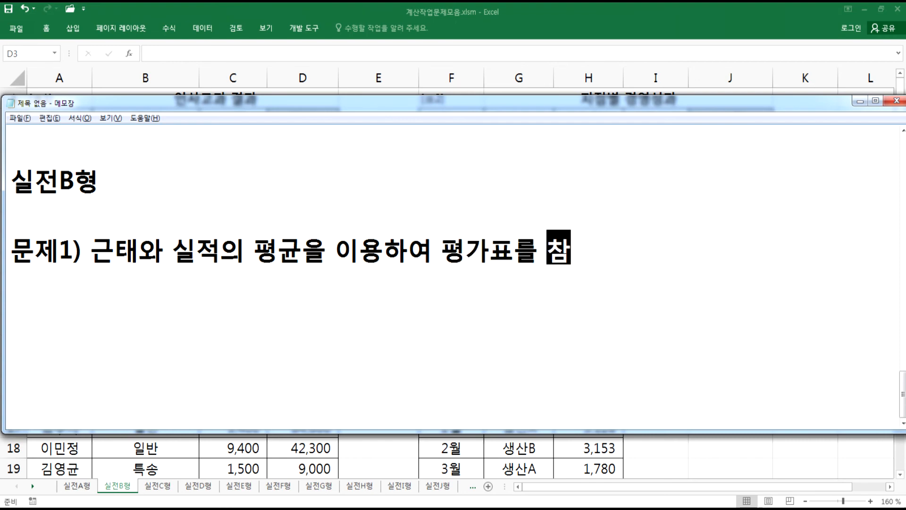
type("조하여 평가를 표시")
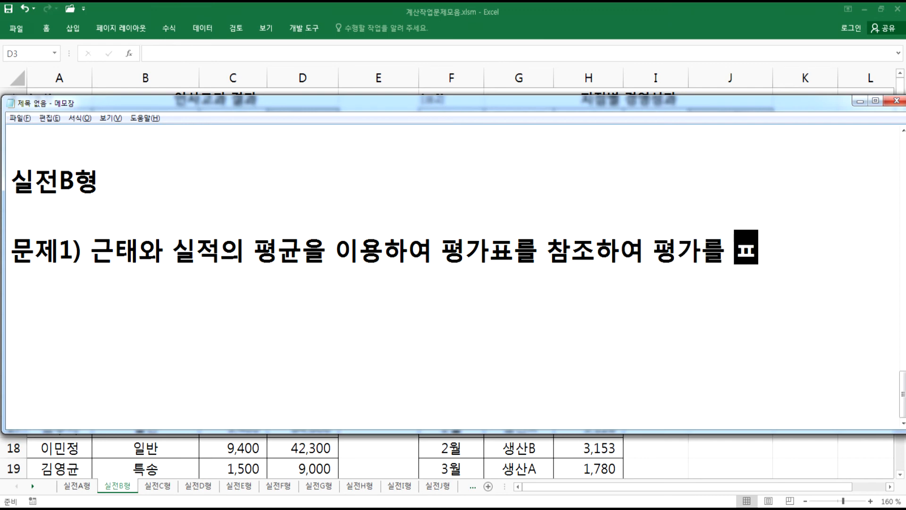
key("Return")
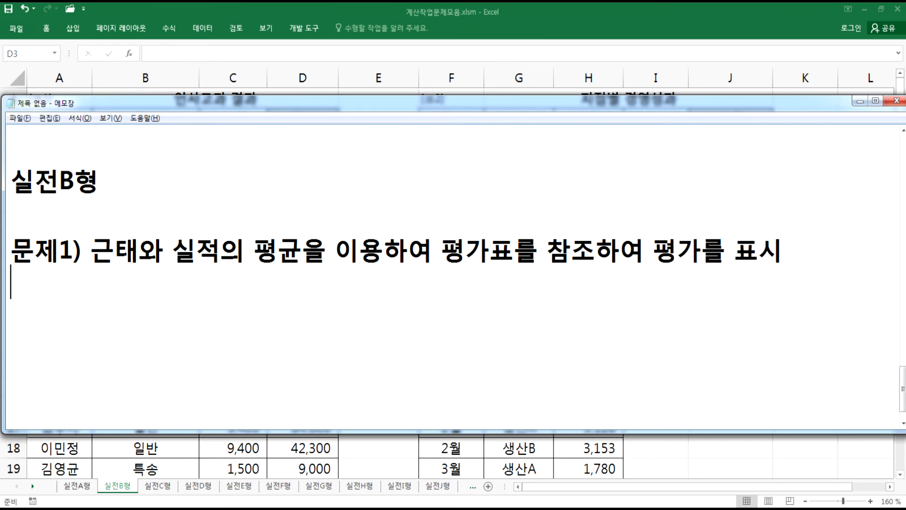
- Add the line AVERAGE, HLOOKUP 함수를 사용 below the 문제1) description and start a new line
type("AVERA")
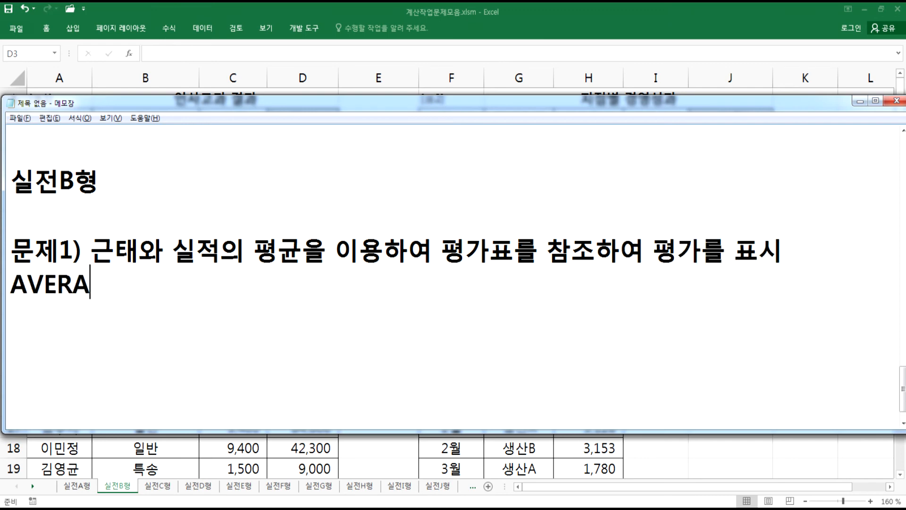
type("GE, HLOOKUPO")
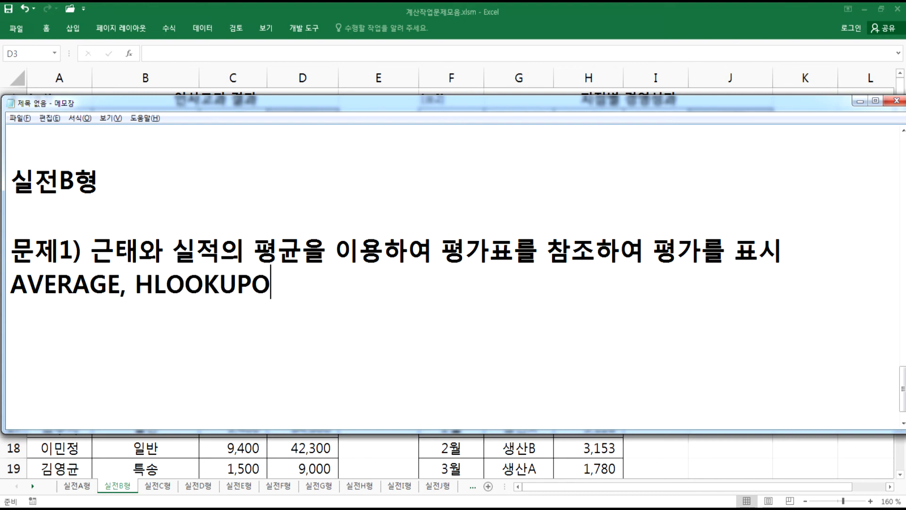
key("BackSpace")
type("ㅎ")
key("BackSpace")
type("함ㅅㅜ를 사용")
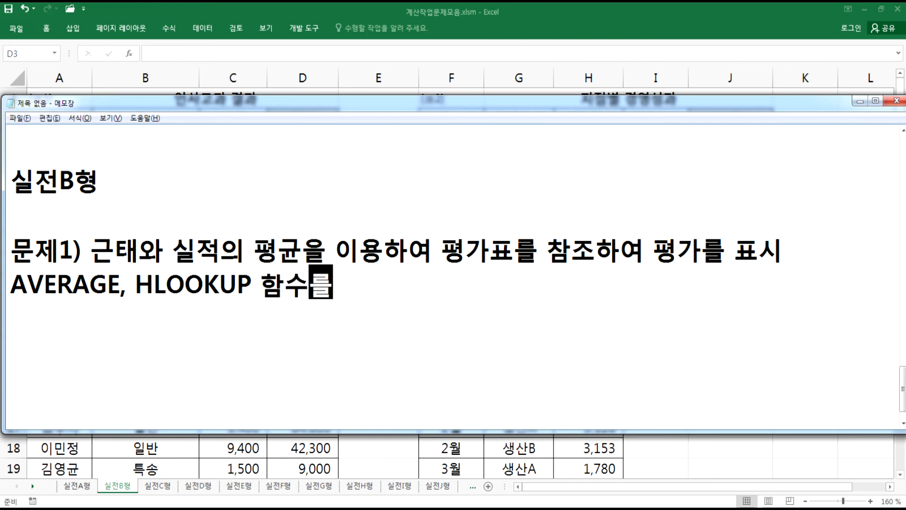
key("Return")
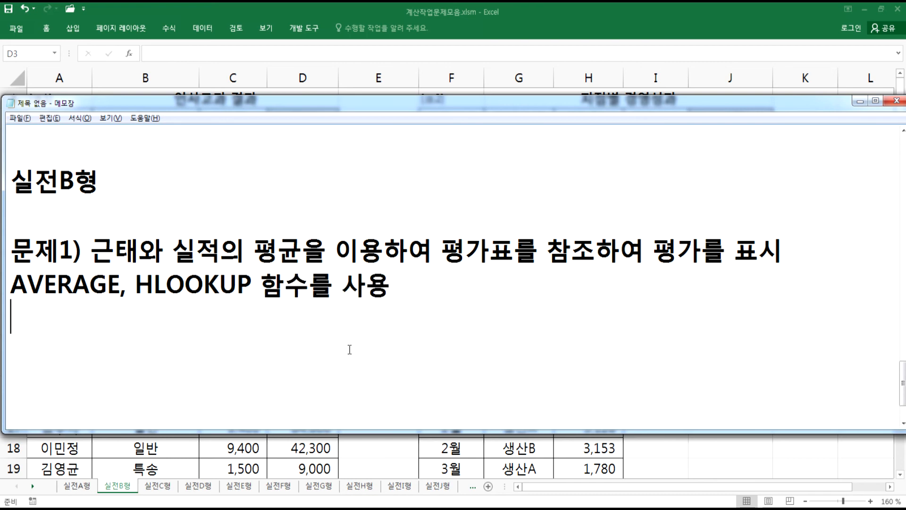
scroll(350, 347, "down", 1)
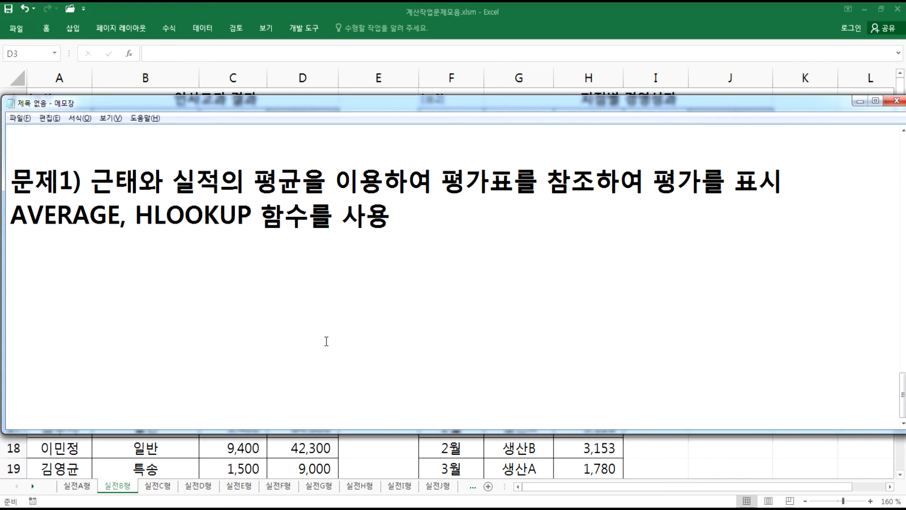
key("alt+Tab")
type("=H")
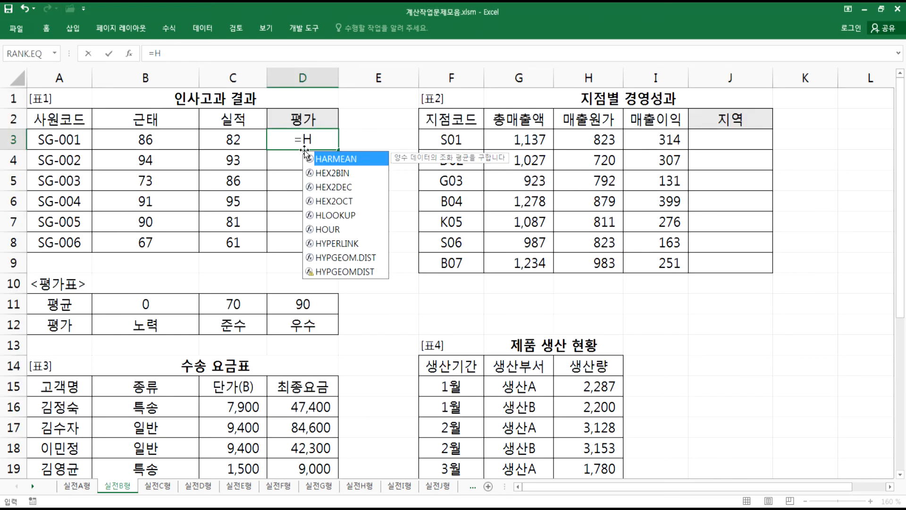
type("L")
key("Tab")
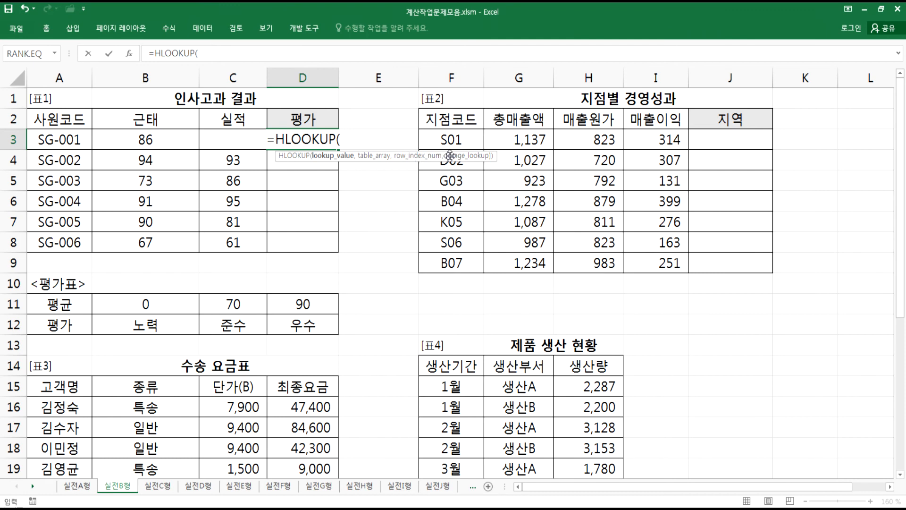
key("Escape")
- Enter =HLOOKUP(AVERAGE(B3:C3),$B$11:$D$12,2,TRUE) in cell D3 to look up the 평가 from the 평가표
left_click_drag(146, 304, 310, 326)
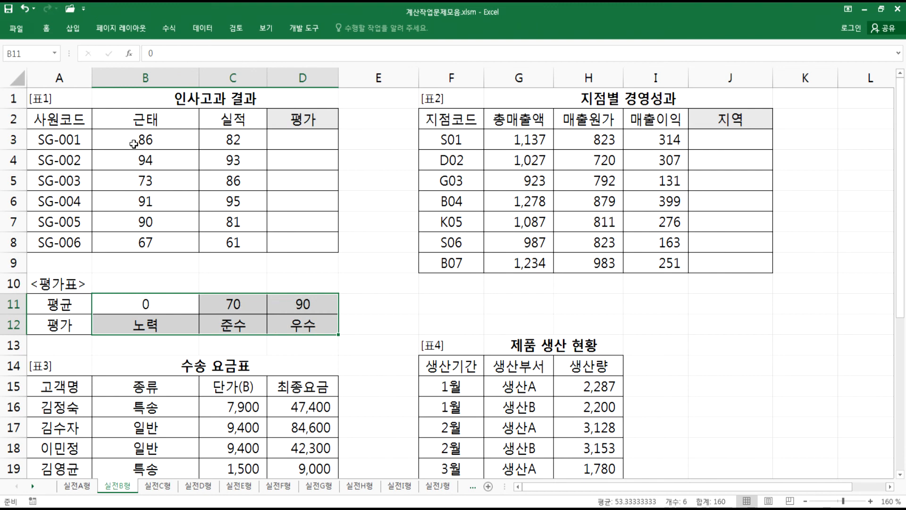
left_click_drag(136, 143, 247, 139)
left_click_drag(146, 302, 302, 328)
left_click(308, 132)
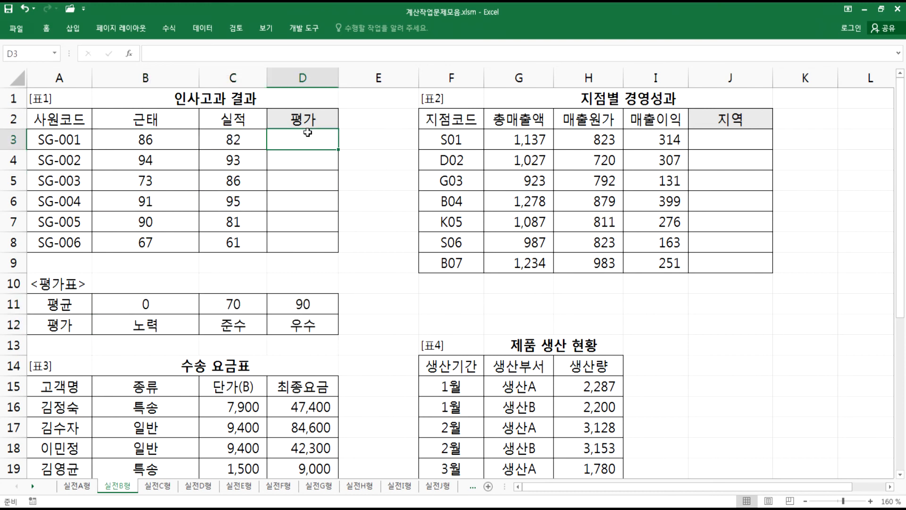
type("=hl")
key("Tab")
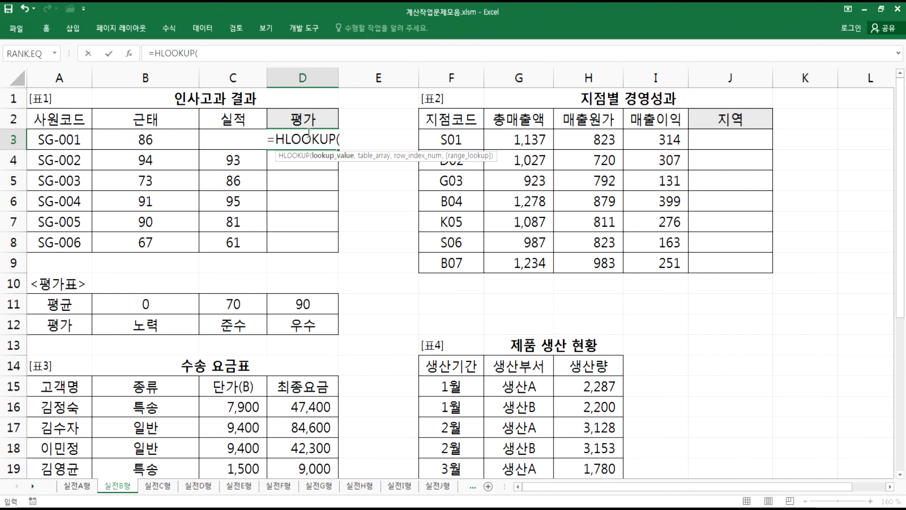
type("AVEQR")
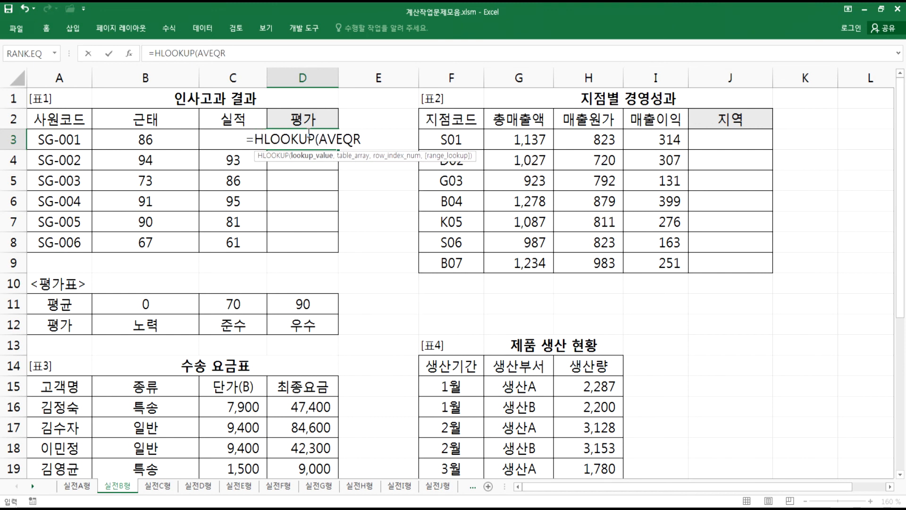
key("BackSpace")
key("BackSpace")
key("Down")
key("Tab")
left_click_drag(150, 138, 221, 139)
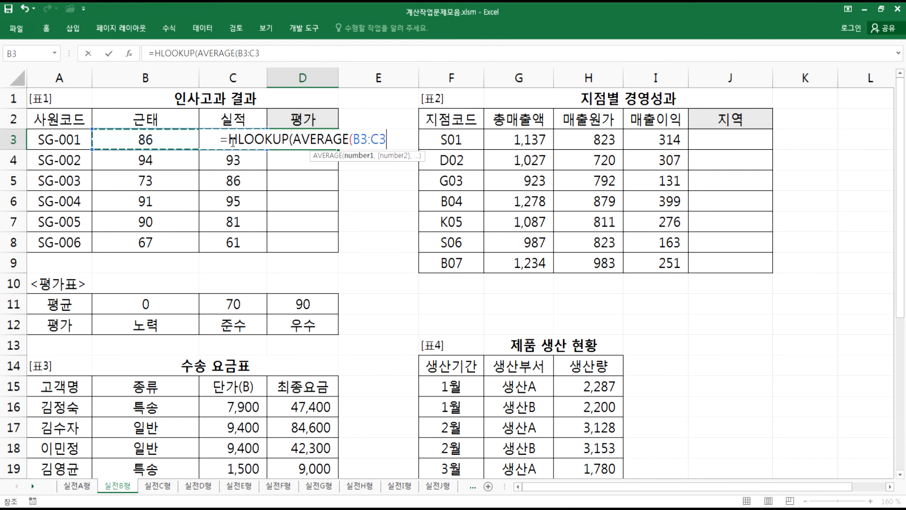
type("),")
left_click_drag(143, 303, 306, 324)
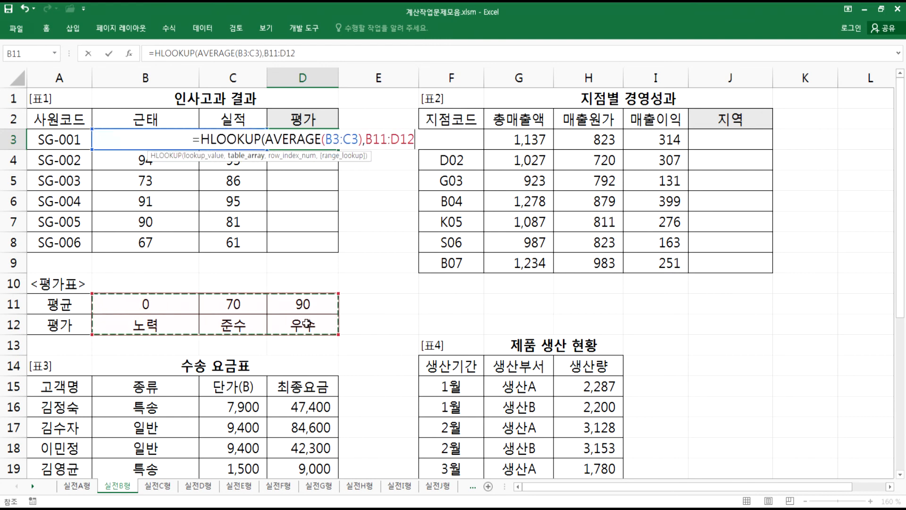
key("F4")
type(",")
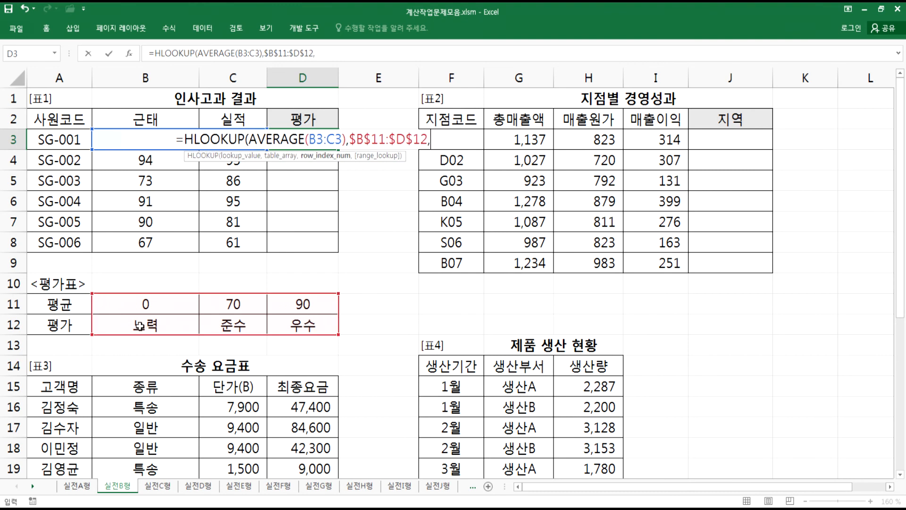
type("2,")
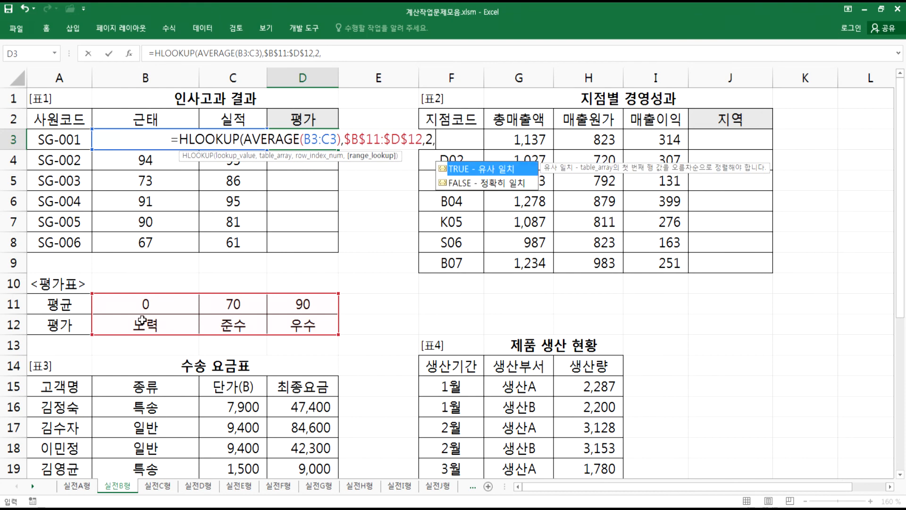
double_click(475, 169)
left_click(460, 138)
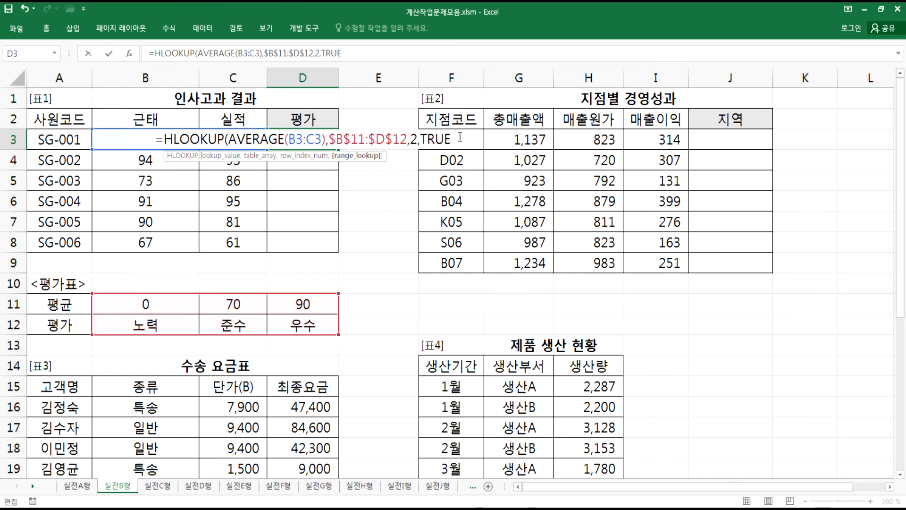
type(")")
key("Return")
- Fill the D3 formula down through D8 for all employees
left_click(312, 141)
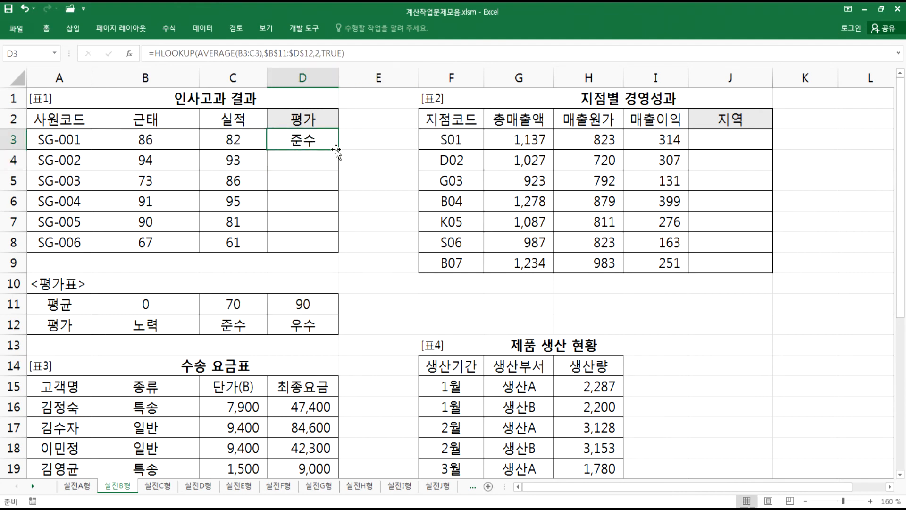
double_click(340, 148)
left_click(312, 139)
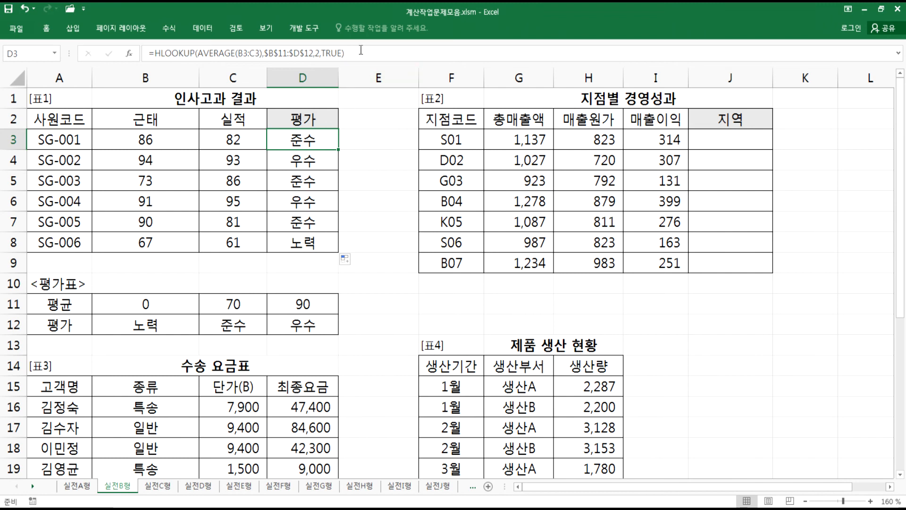
- Paste the D3 formula into the Notepad notes below the AVERAGE, HLOOKUP line, adding spaces after the commas
key("F2")
key("alt+Tab")
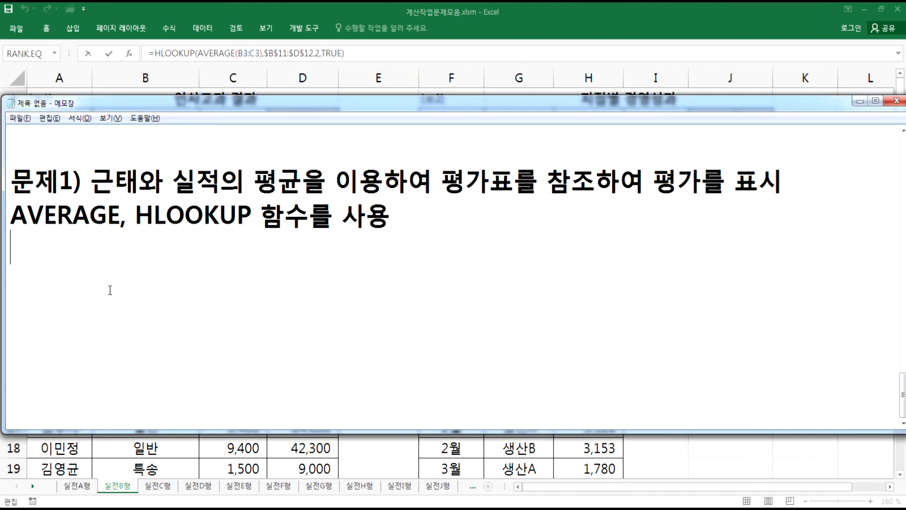
type("=HLOOKUP(AVERAGE(B3:C3),$B$11:$D$12,2,TRUE)")
left_click(351, 257)
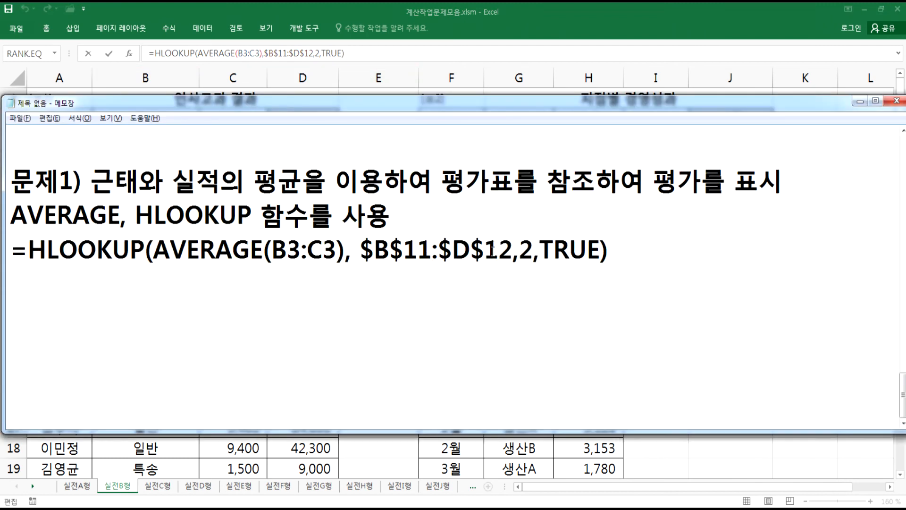
left_click(520, 252)
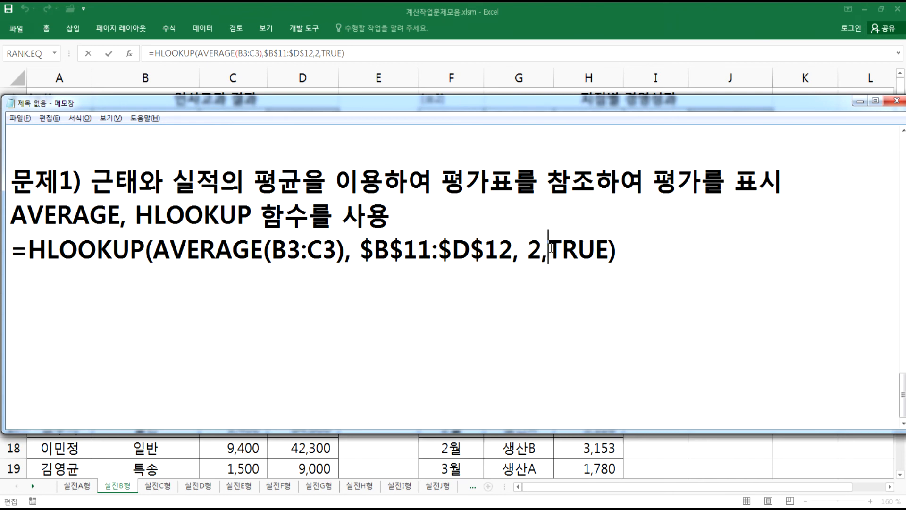
left_click(548, 253)
- Duplicate the formula line in Notepad and delete the ', TRUE' argument from the copy
left_click_drag(14, 255, 8, 273)
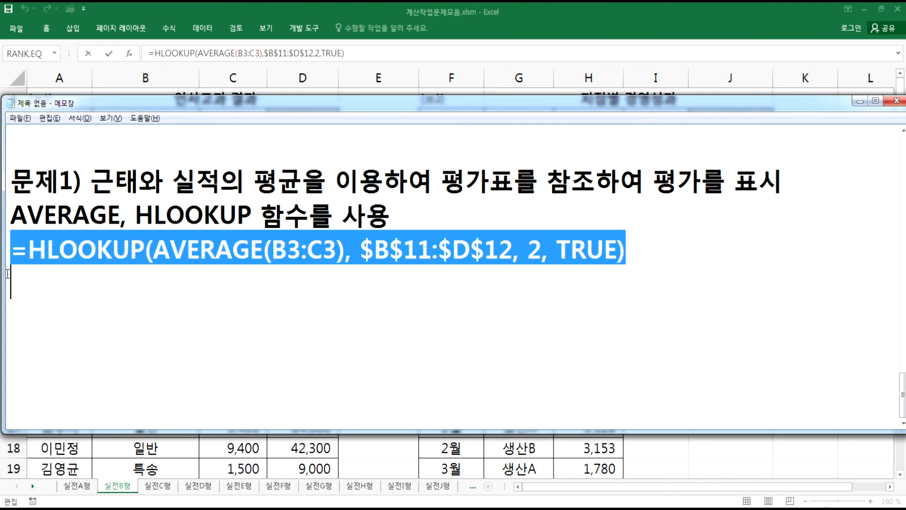
key("ctrl+c")
key("ctrl+v")
key("ctrl+v")
left_click_drag(541, 325, 619, 318)
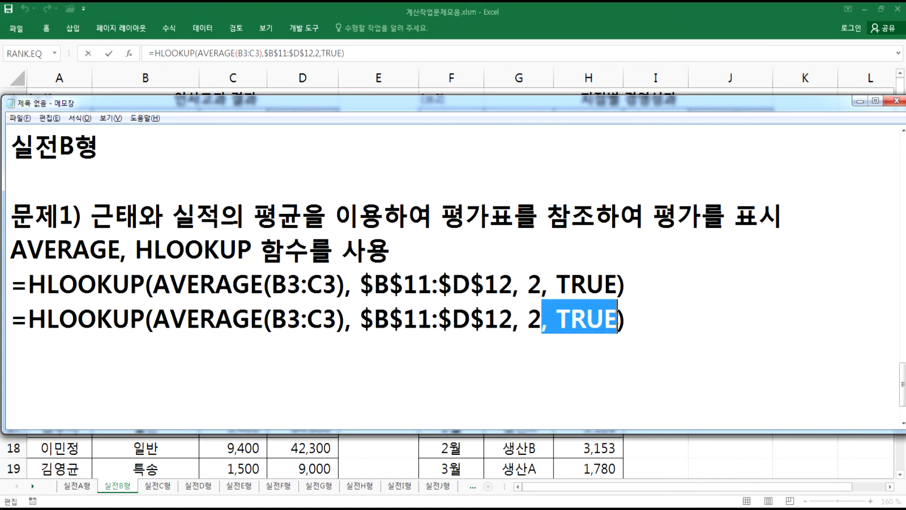
key("Delete")
left_click(621, 317)
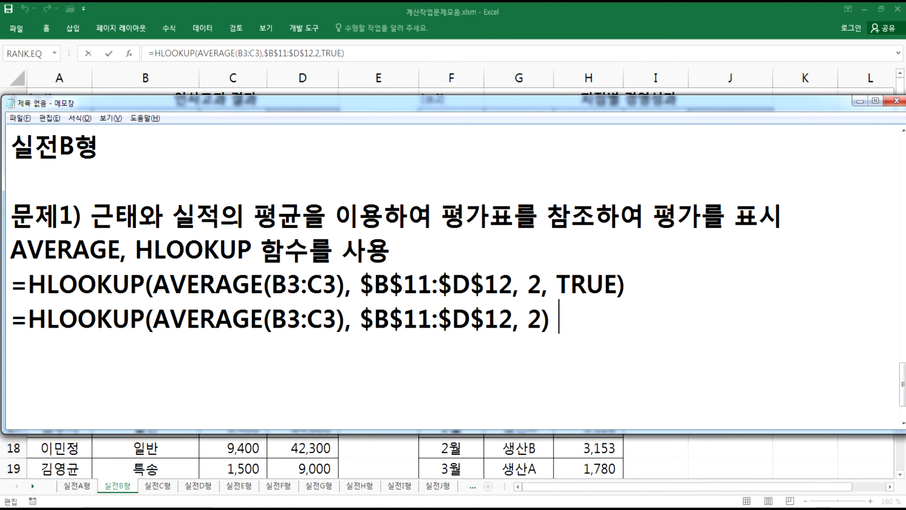
- Append the note "> 기본값이 TRUE, 비슷하게 일치" after the shortened HLOOKUP formula line in Notepad
type("> RL")
key("BackSpace")
key("BackSpace")
key("Hangul")
type("ㄱㅣ본값이")
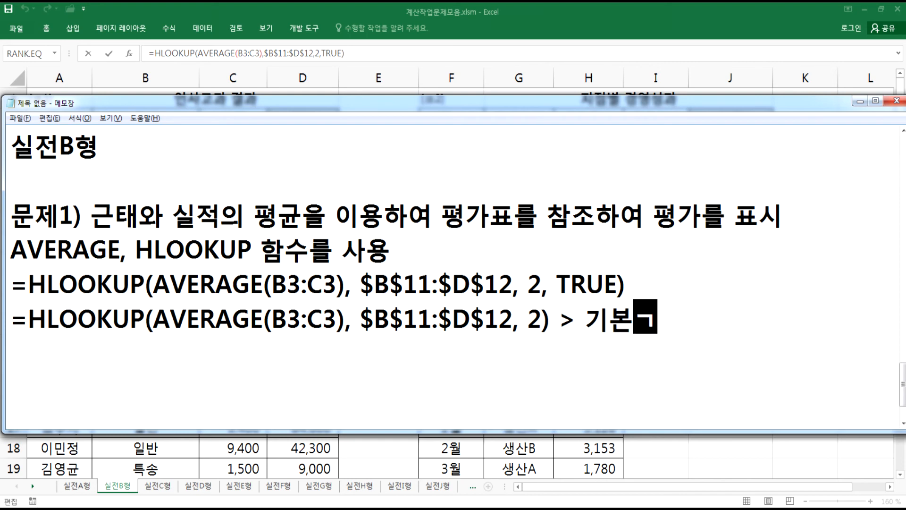
key("Hangul")
type("TRU")
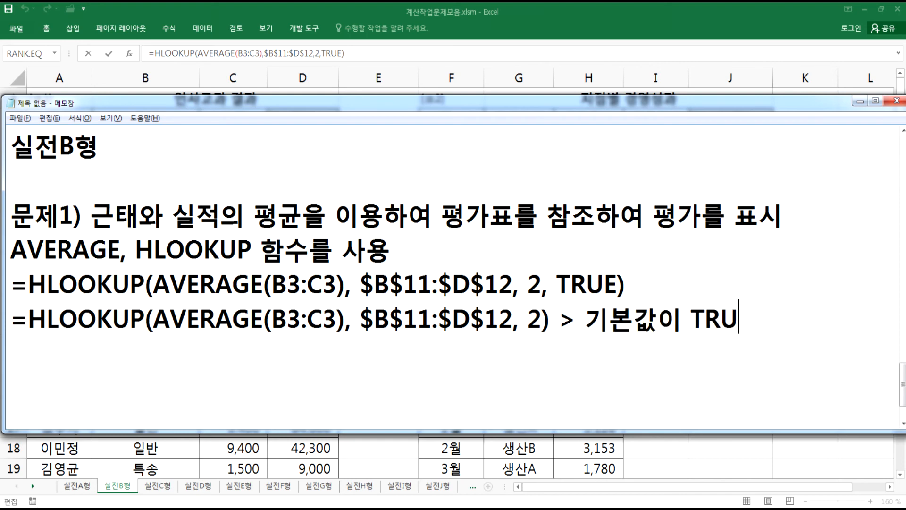
type("E, ")
type("QLTM")
key("BackSpace")
key("BackSpace")
key("BackSpace")
key("BackSpace")
key("Hangul")
type("ㅂ비슷하게 일")
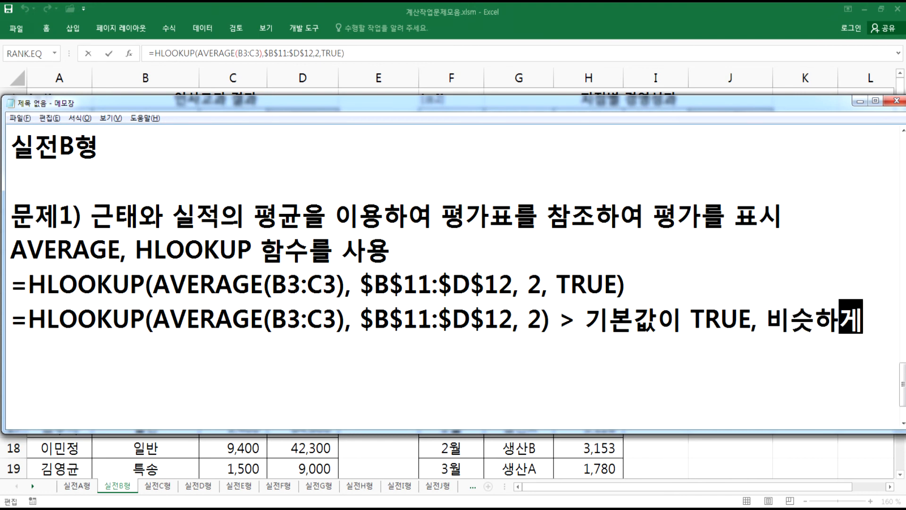
type("치")
key("Return")
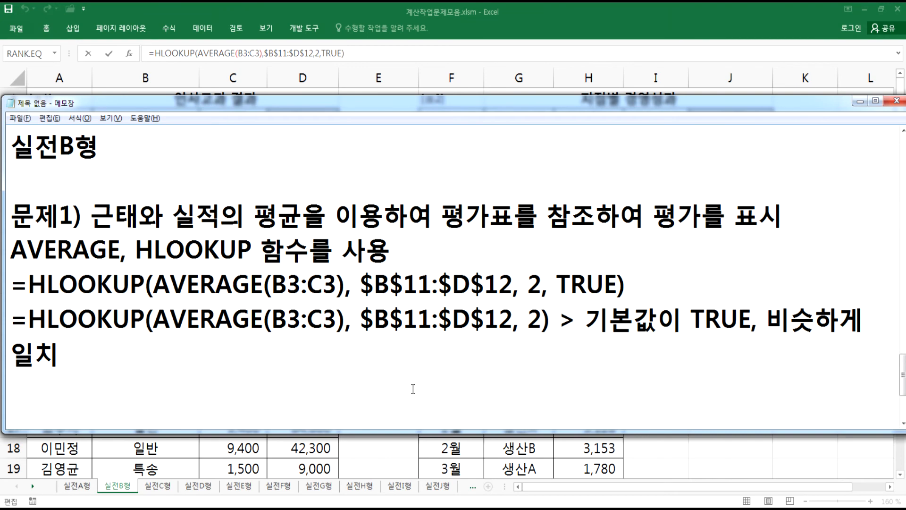
- Start a new section in the notes with the heading "문제2)" below a blank line
scroll(407, 392, "down", 1)
key("Return")
type("문제2)")
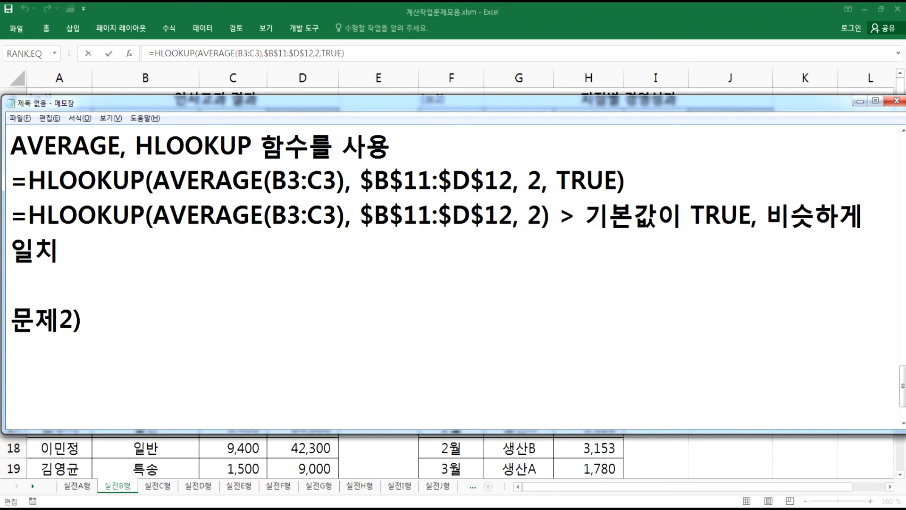
- Scroll the worksheet to the 표2 지점별 경영성과 table and select cell J3 under 지역, then return to the notes
key("alt+Tab")
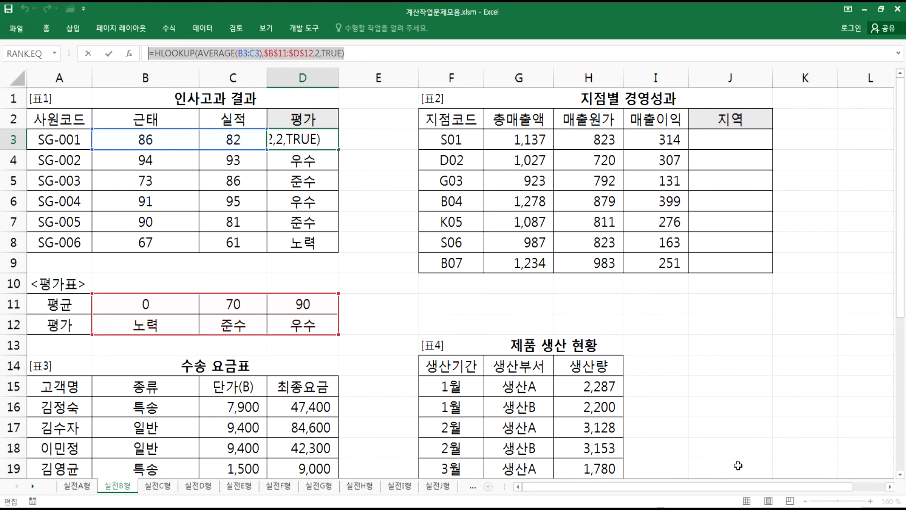
left_click_drag(806, 485, 850, 487)
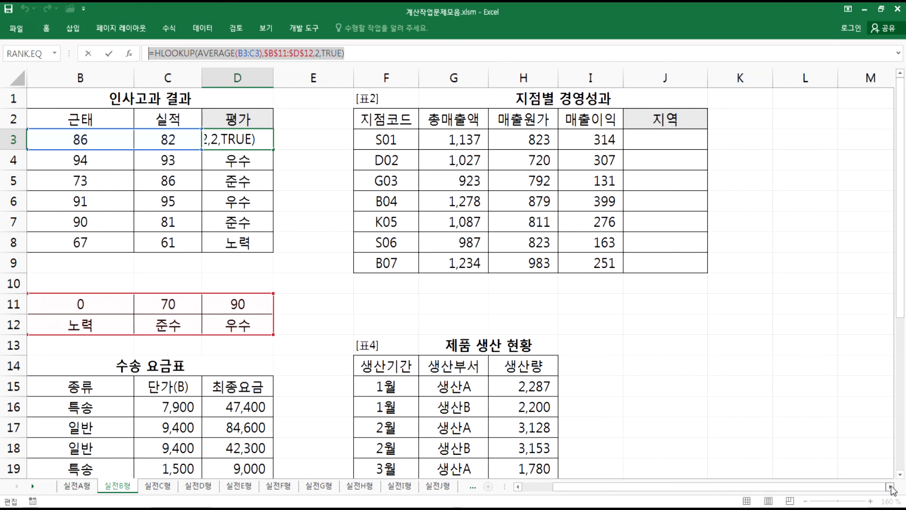
left_click(891, 487)
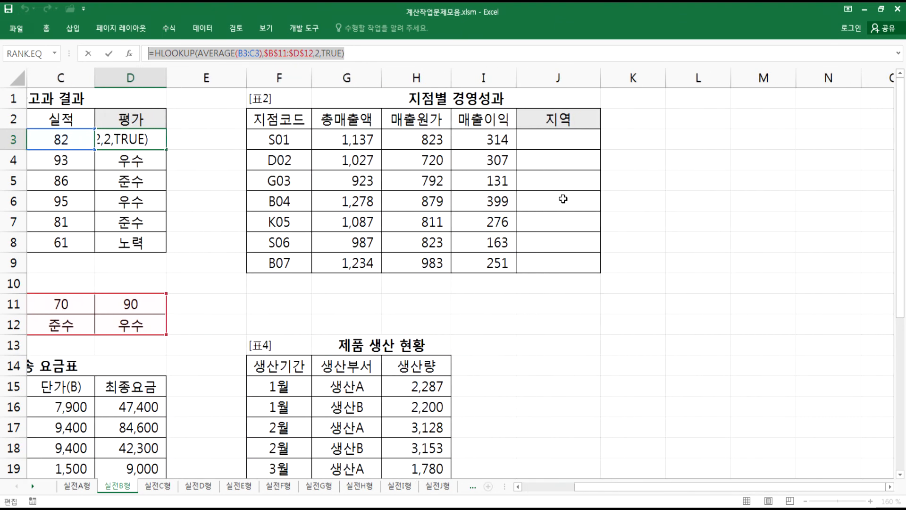
key("Return")
left_click(562, 141)
key("alt+Tab")
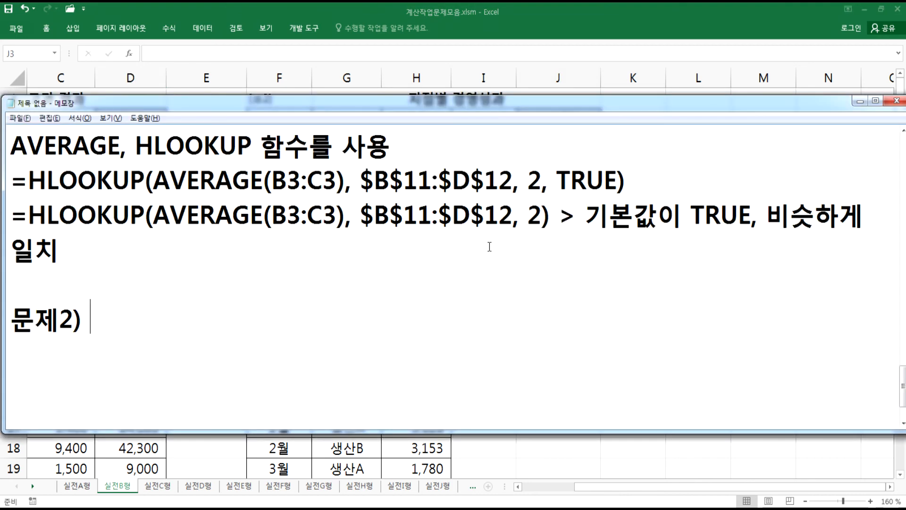
key("alt+Tab")
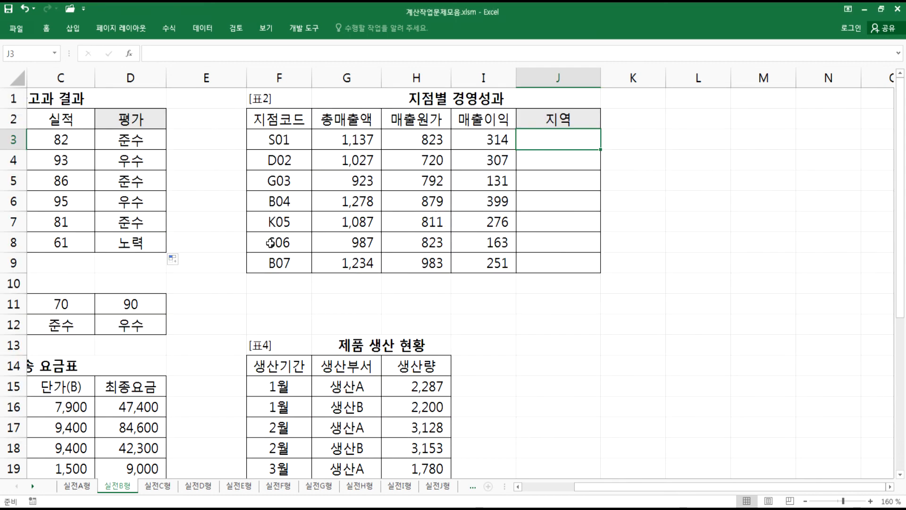
key("alt+Tab")
- Write the first part of 문제2: 지점코드의 첫 번째 자리가 "S"이거나 "K"이면 "수도권",
type("지점코드의 처첫 번째 자리가 \"ㄴ")
key("BackSpace")
type("S\"이거나 \"K\"이면 \"수도권")
key("Return")
type("\"")
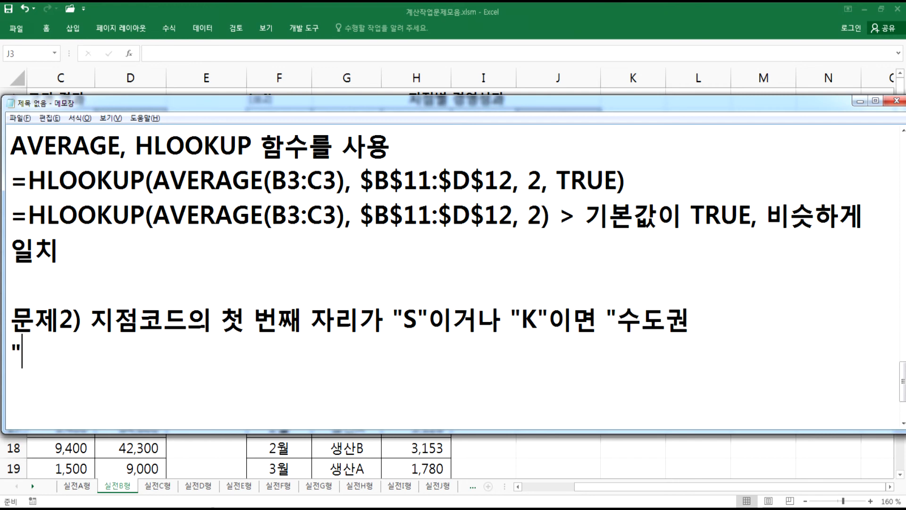
key("BackSpace")
key("BackSpace")
type("\", ")
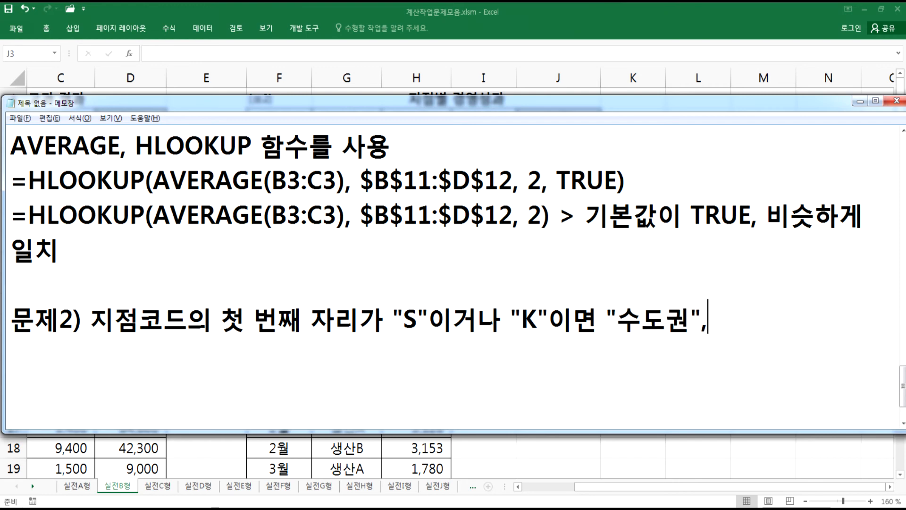
type("\"D\"이거나 \"")
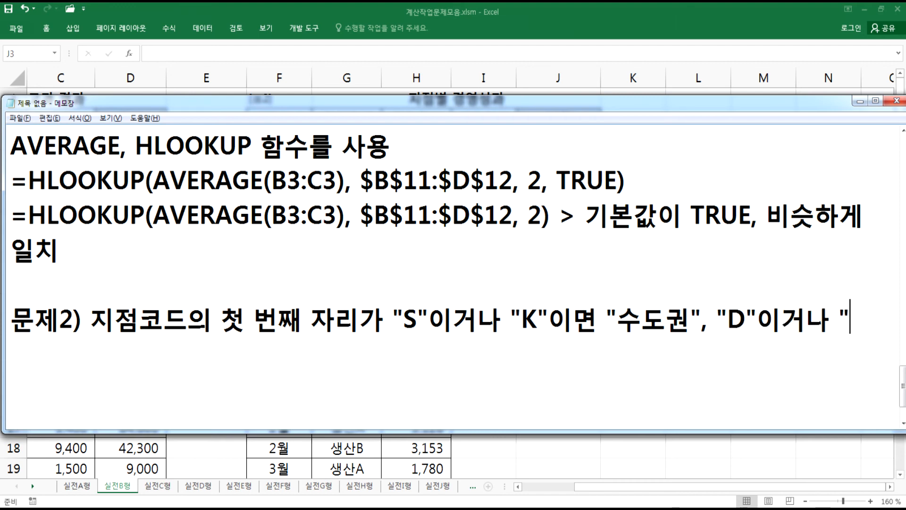
type("B\"임")
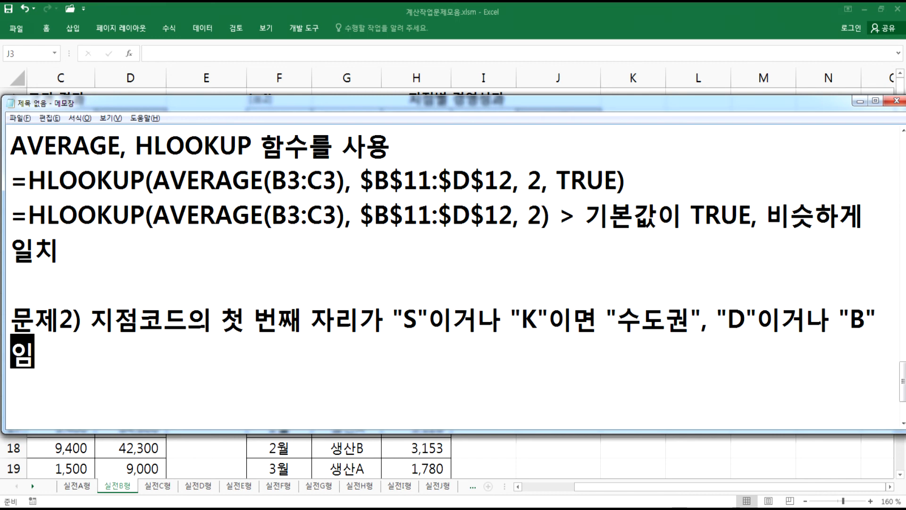
type("면 ")
type("\"공")
- Finish the 문제2 text with "D"이거나 "B"이면 "경상도", 나머지는 "전라도"로 지역에 표시
key("BackSpace")
key("BackSpace")
type("경상도\"")
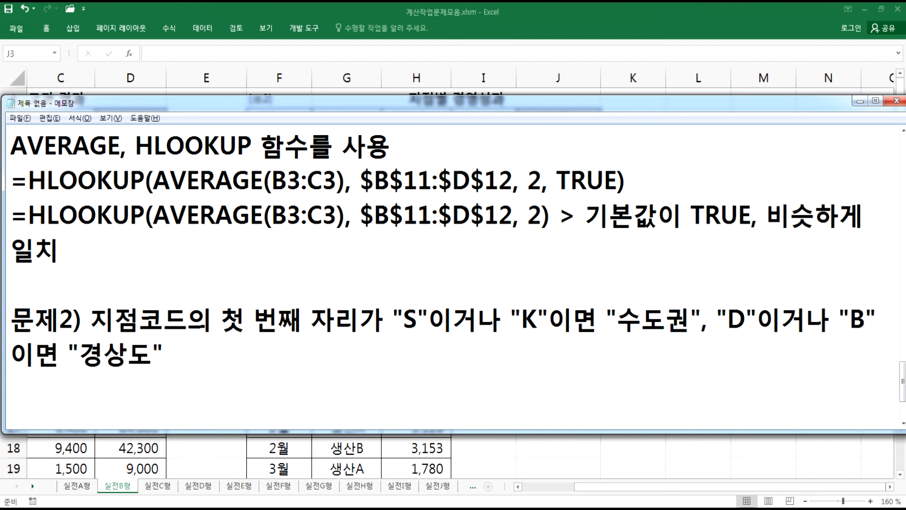
type(", 마너지")
key("BackSpace")
key("BackSpace")
key("BackSpace")
key("BackSpace")
type("나머지는 ")
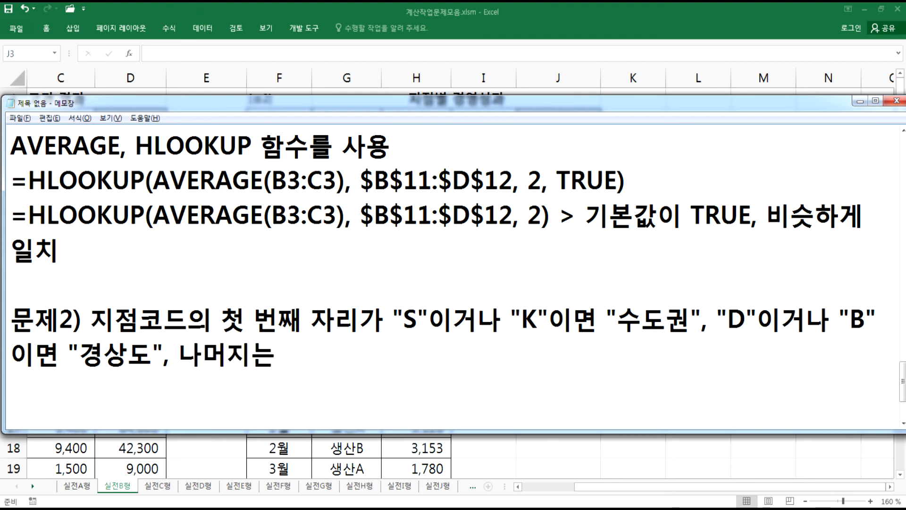
type("\"전라")
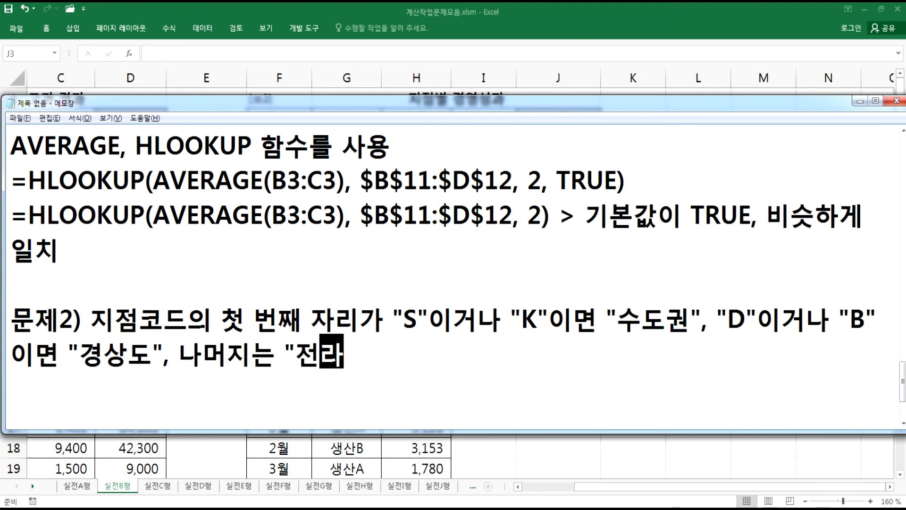
type("도\"로")
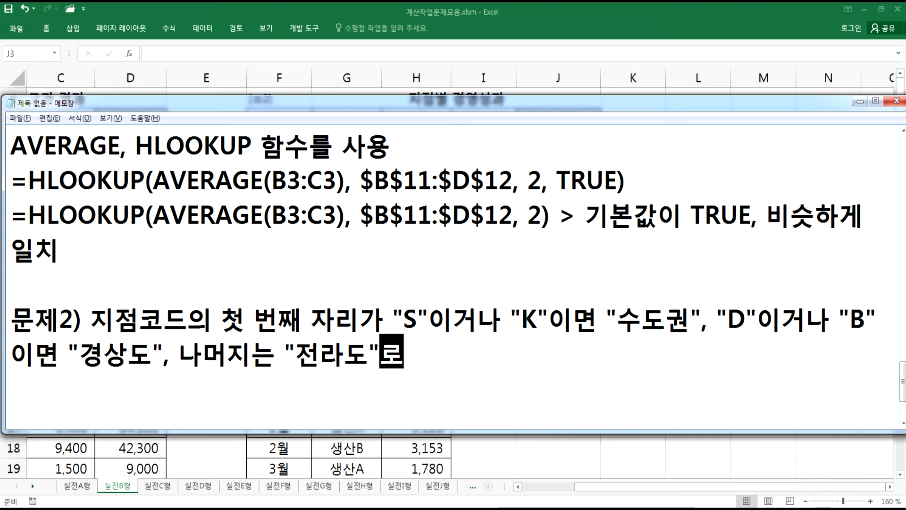
type(" 지역에 표시")
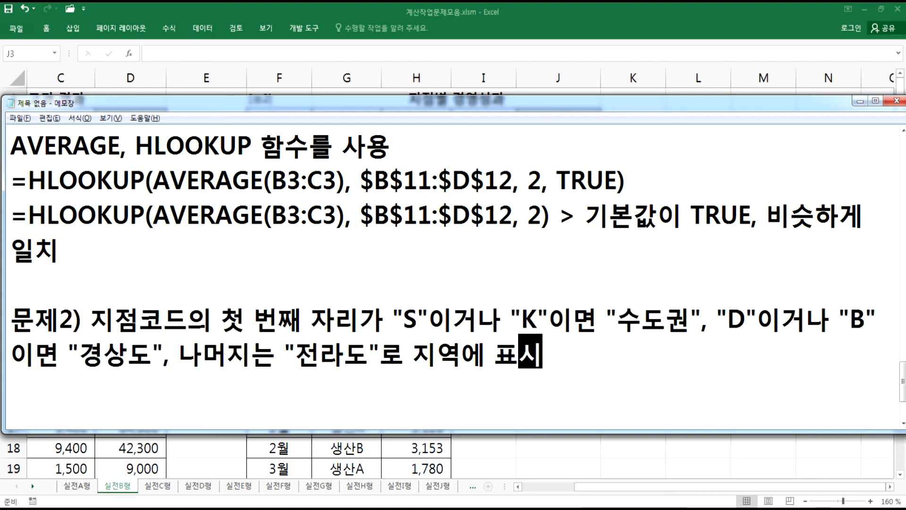
key("Return")
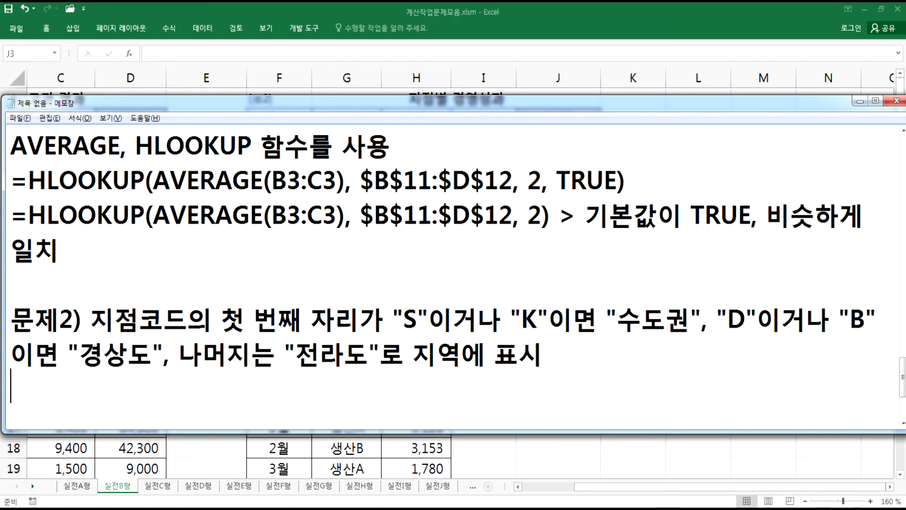
- Add the line "IF, OR, LEFT 함수를 사용" under the 문제2 description
type("IF, O")
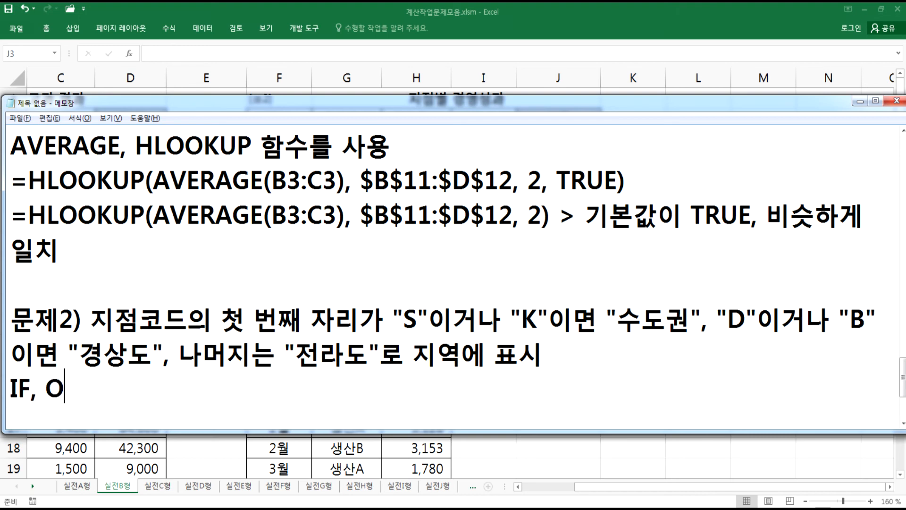
type("R, LE")
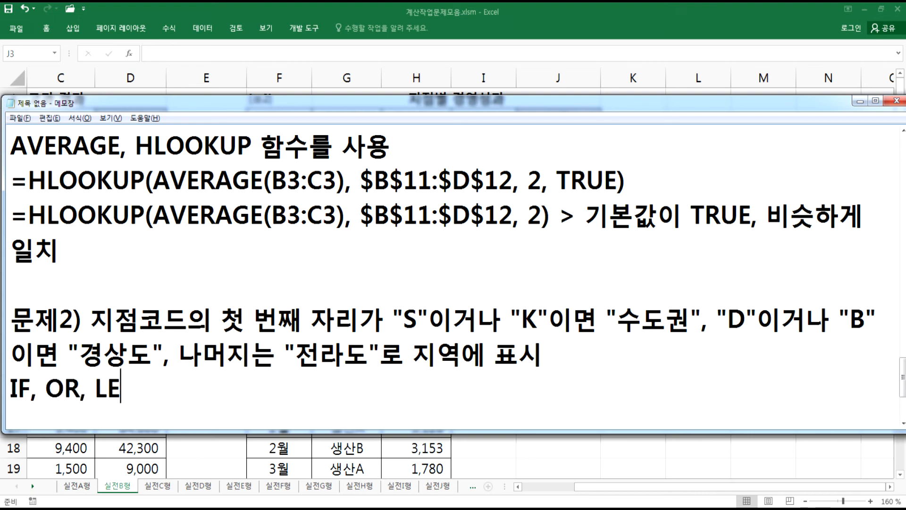
type("FT 함수를 상")
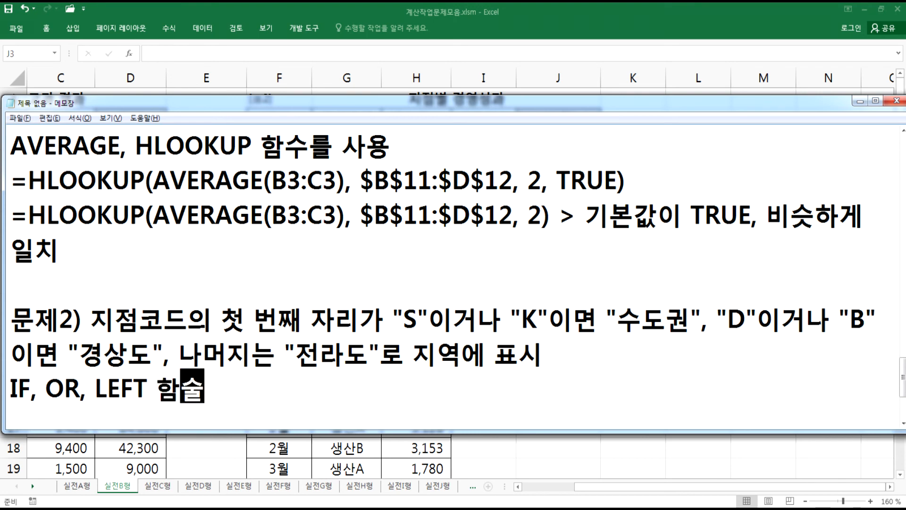
type("용")
key("Return")
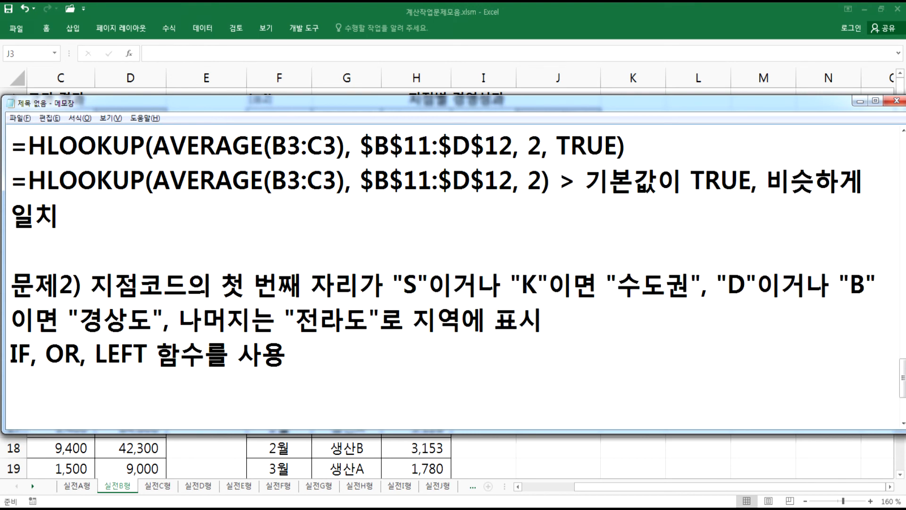
- Review the 문제2 conditions by highlighting each region's text and checking the 표2 table
scroll(420, 265, "down", 1)
scroll(373, 307, "down", 1)
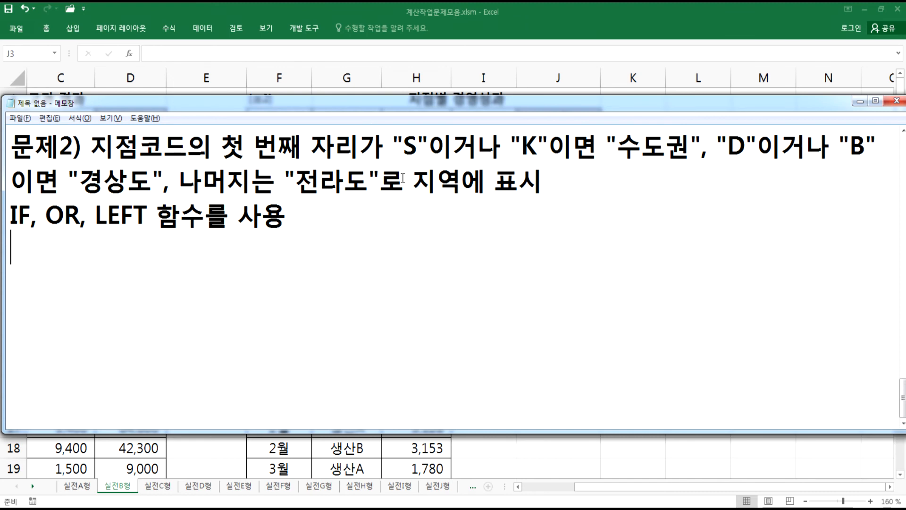
left_click_drag(617, 147, 698, 144)
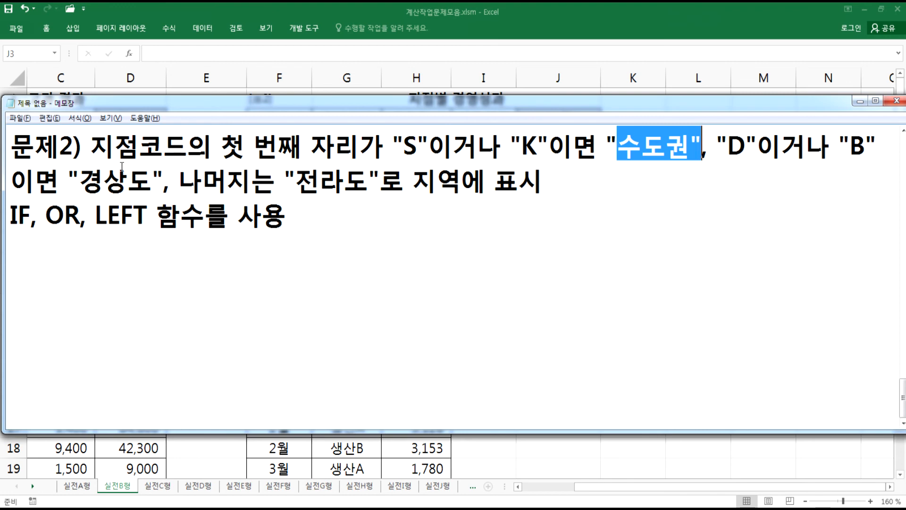
left_click_drag(88, 179, 154, 180)
left_click_drag(296, 179, 380, 186)
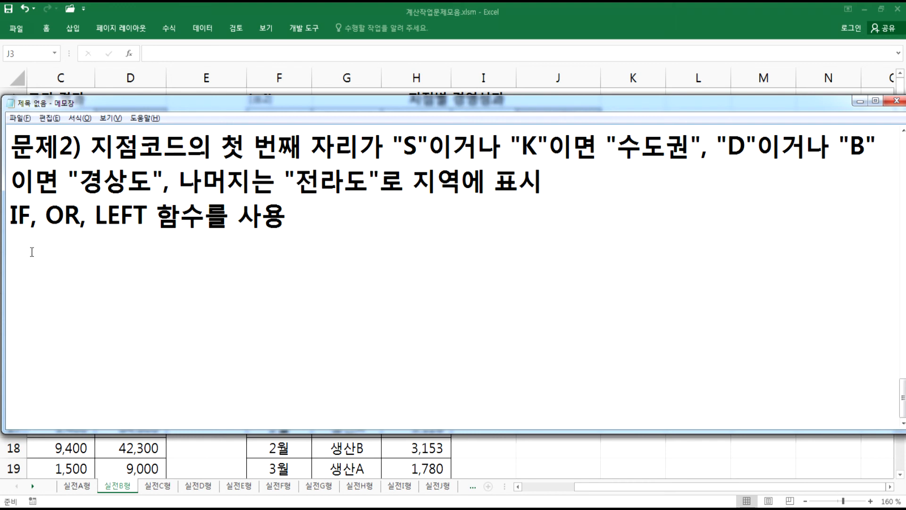
left_click_drag(402, 144, 456, 144)
left_click_drag(537, 144, 478, 144)
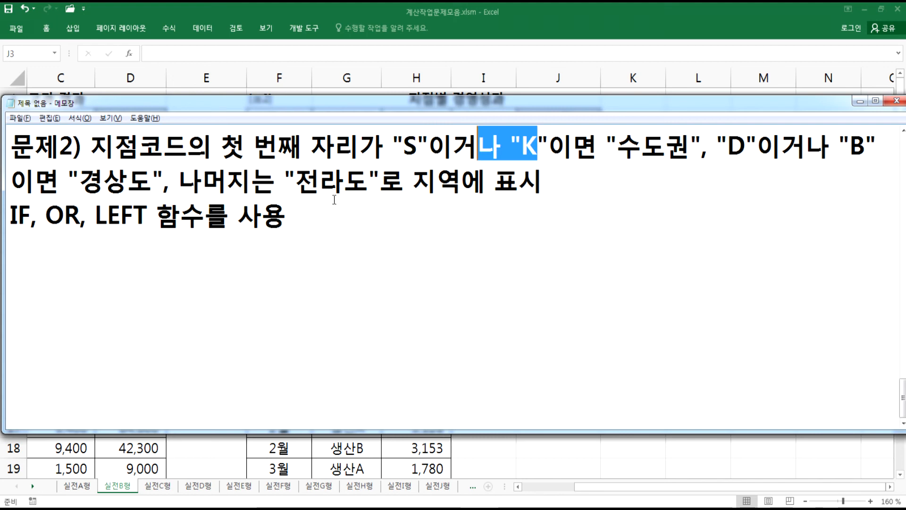
left_click_drag(717, 145, 830, 145)
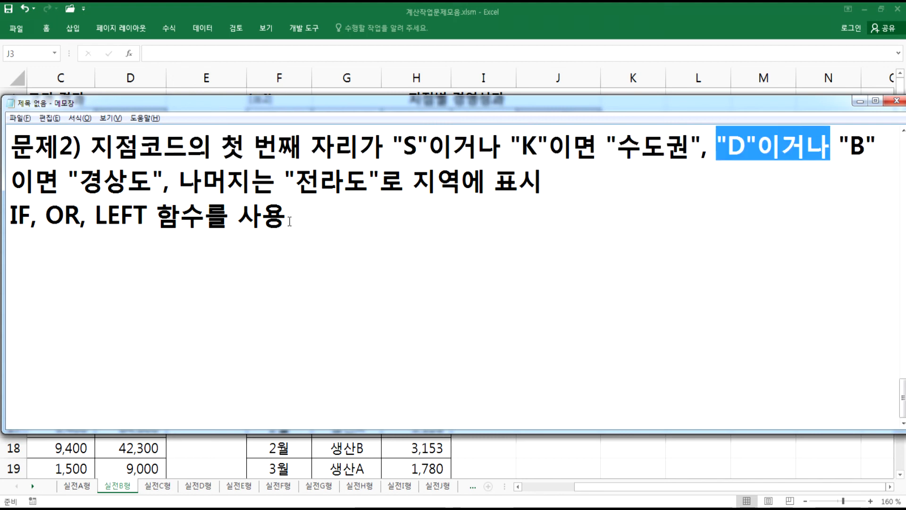
left_click_drag(220, 145, 302, 145)
left_click(104, 215)
left_click_drag(104, 216, 147, 216)
left_click(124, 254)
key("alt+Tab")
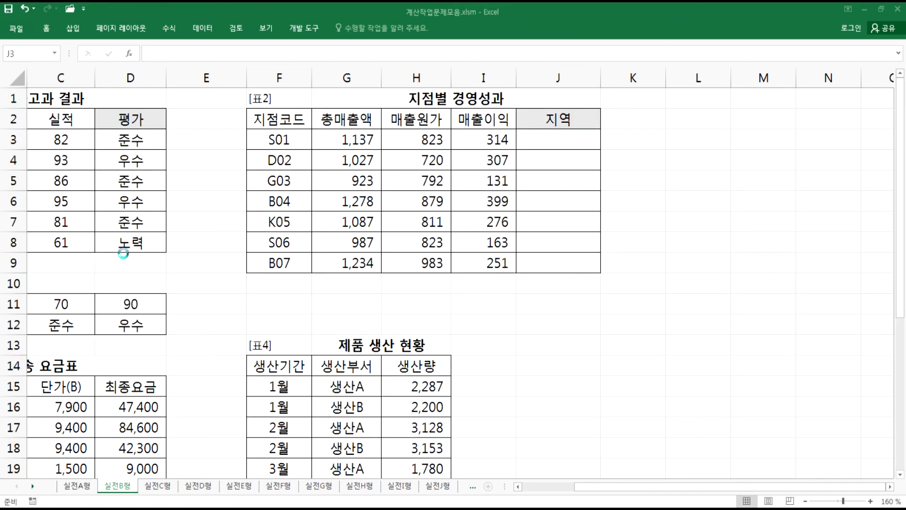
key("alt+Tab")
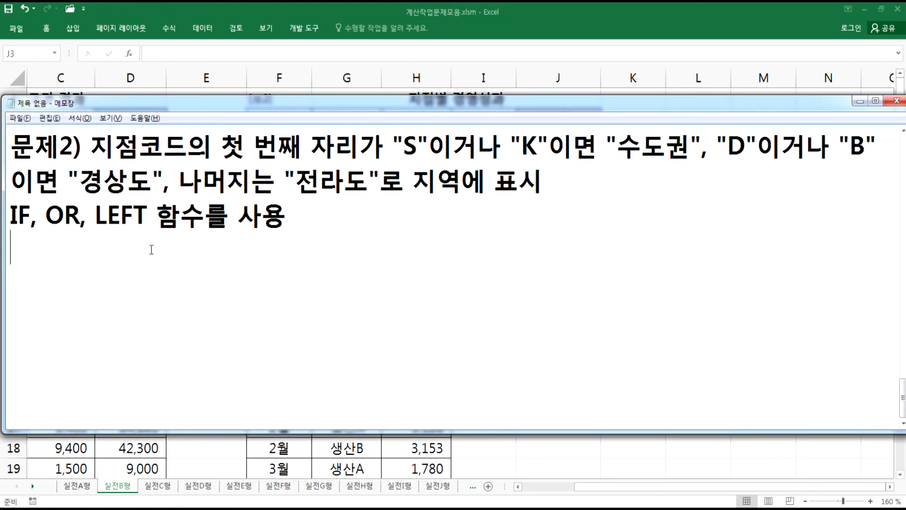
- Write a skeleton nested formula line: =IF(OR( ), "수도권", IF(OR( ), "경상도", "전라도"))
type("=IF(")
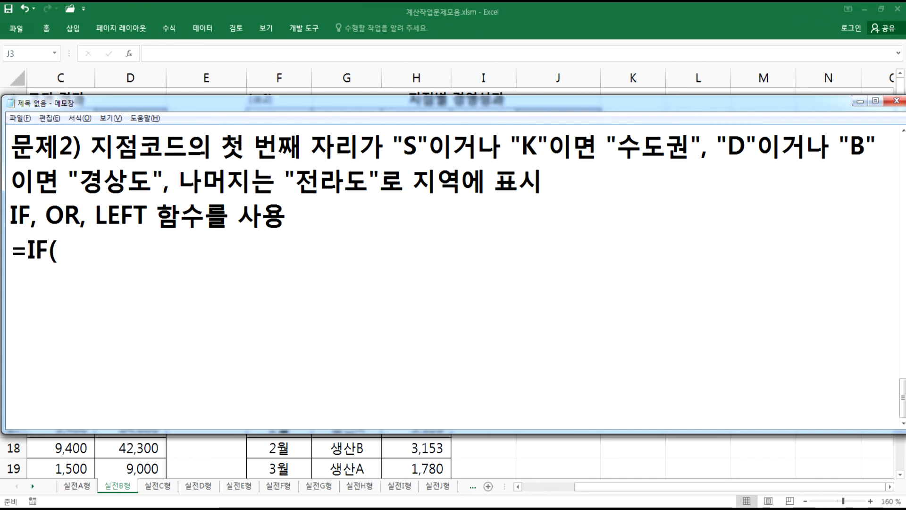
type("OR(")
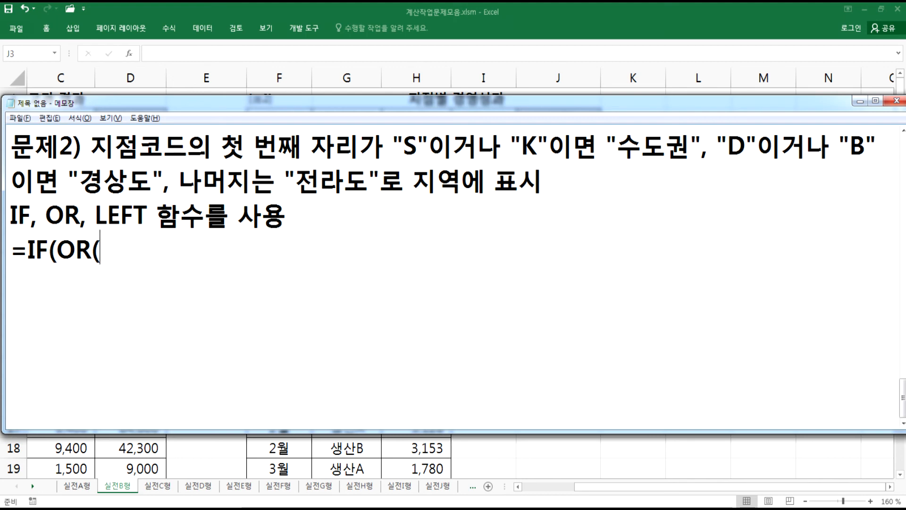
type(" ), \"")
type("TN")
key("BackSpace")
key("BackSpace")
type("수독")
type("권\", ")
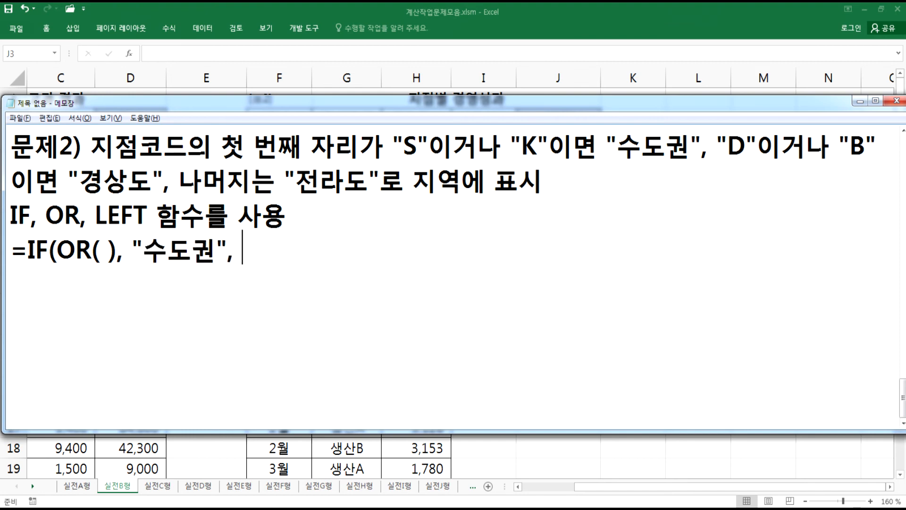
type("IF(OR( ), ")
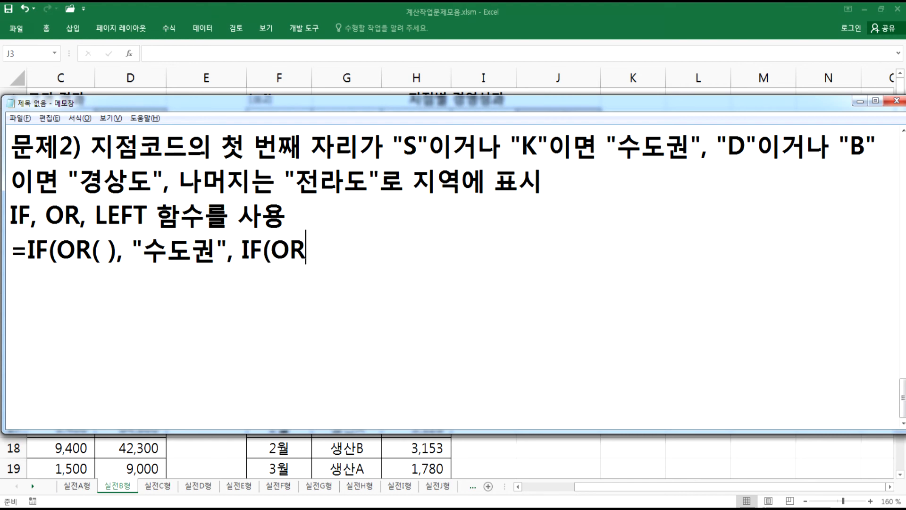
type("\"")
type("RUD")
key("BackSpace")
key("BackSpace")
key("BackSpace")
key("Hangul")
type("경상도")
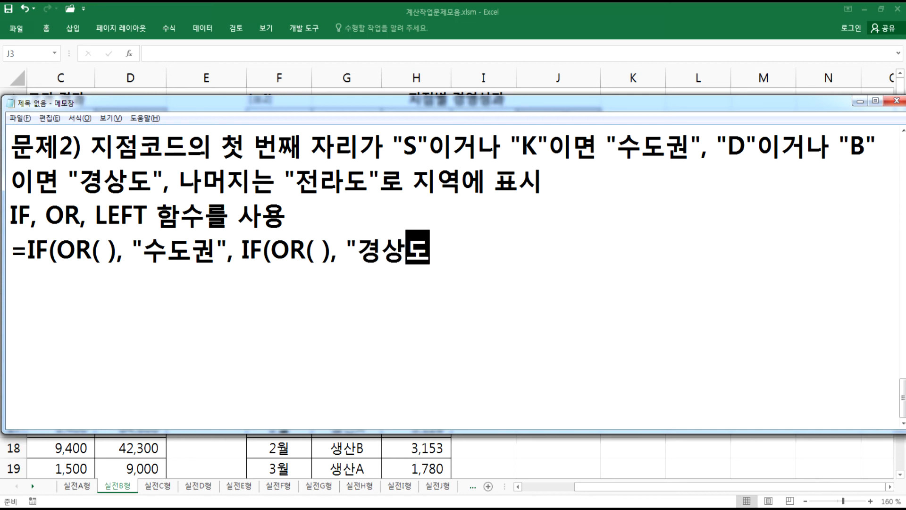
type("\", \"전라도\"))")
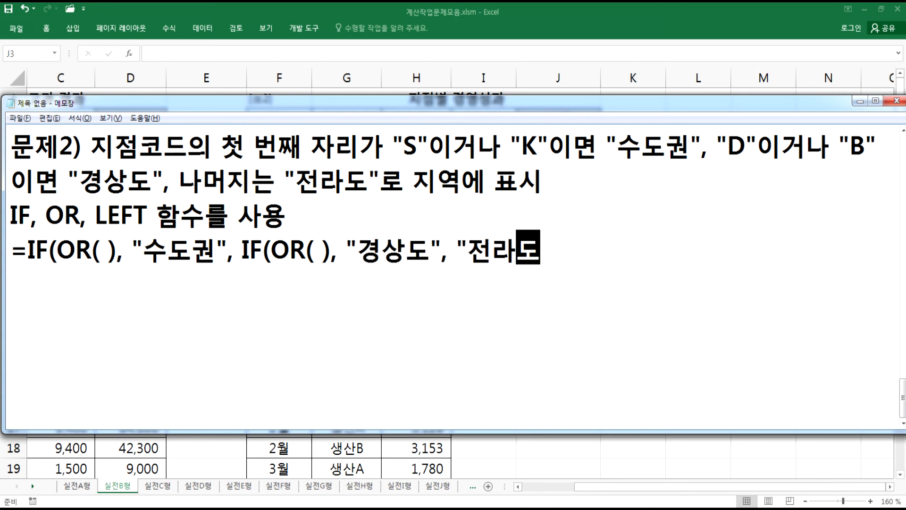
key("Return")
- Inside the first OR, enter the condition LEFT(F1, 1)="S", followed by the start of a second LEFT(
key("Up")
key("Up")
key("Right")
key("Right")
key("Right")
key("Right")
key("Right")
key("Right")
key("Right")
key("Right")
key("Down")
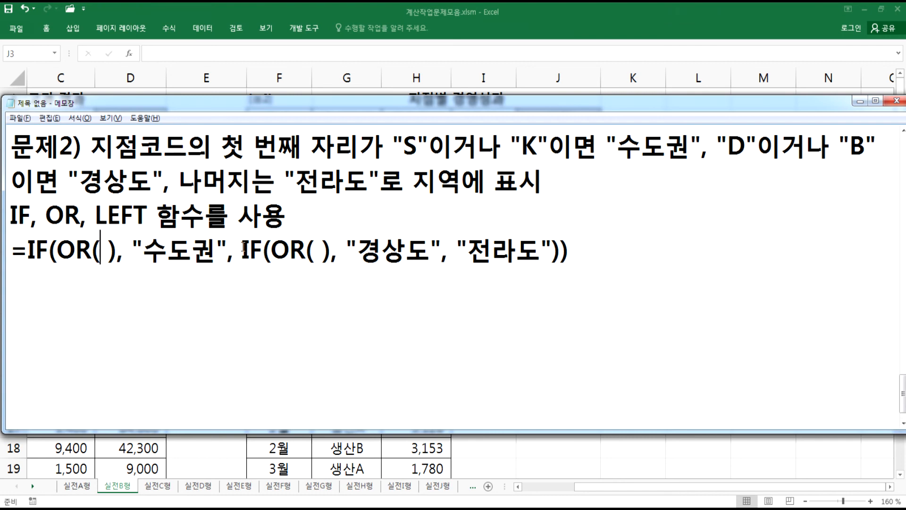
key("alt+Tab")
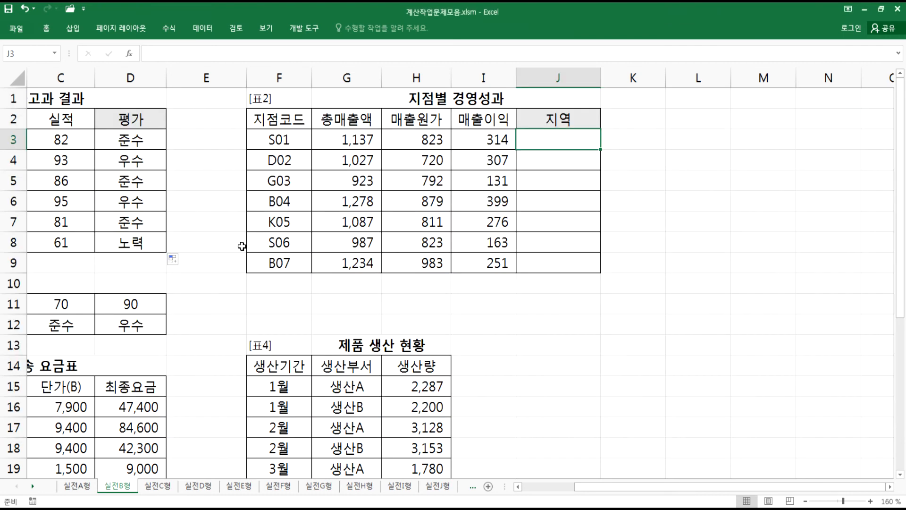
key("alt+Tab")
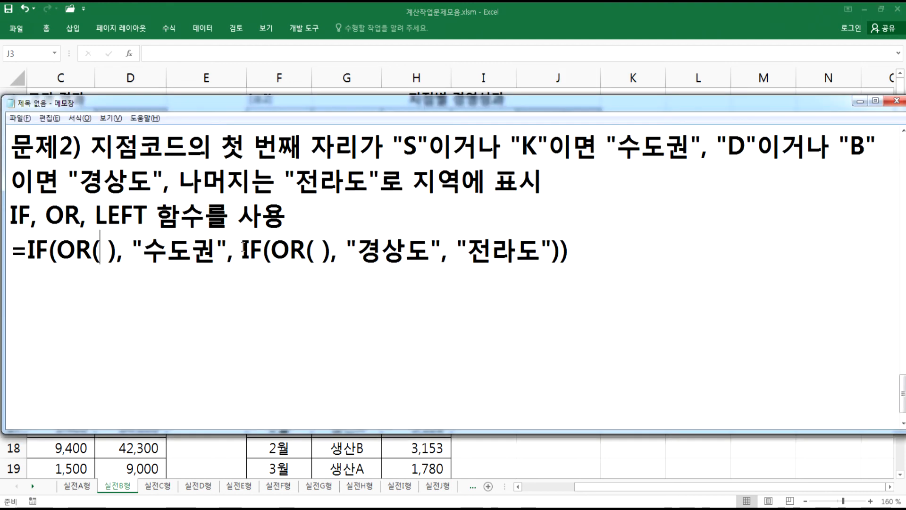
type("ㅣㄷㄹ")
key("BackSpace")
key("BackSpace")
key("BackSpace")
key("Hangul")
type("LE")
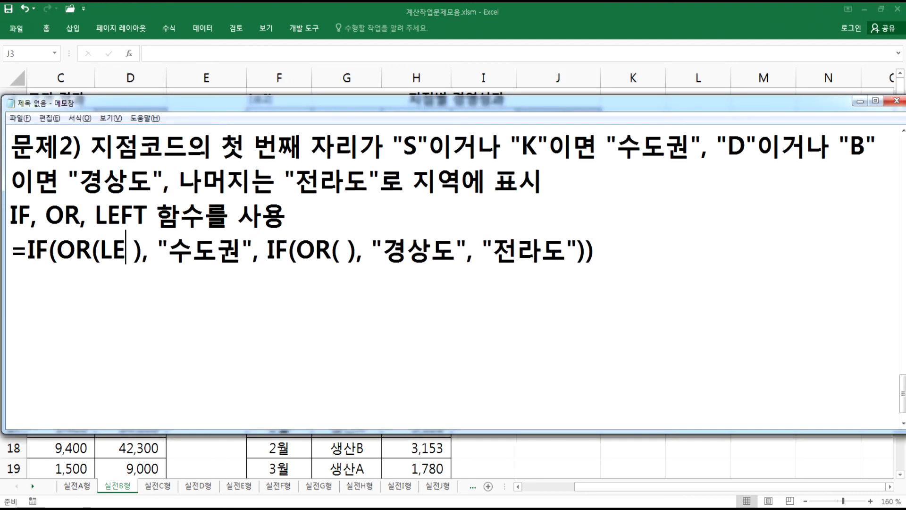
type("FT(F1, 1)=\"S\"")
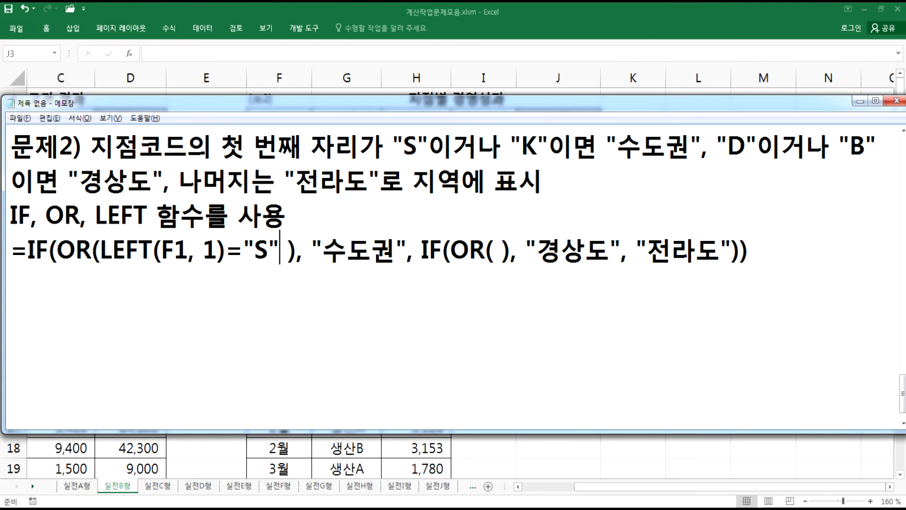
type(", ")
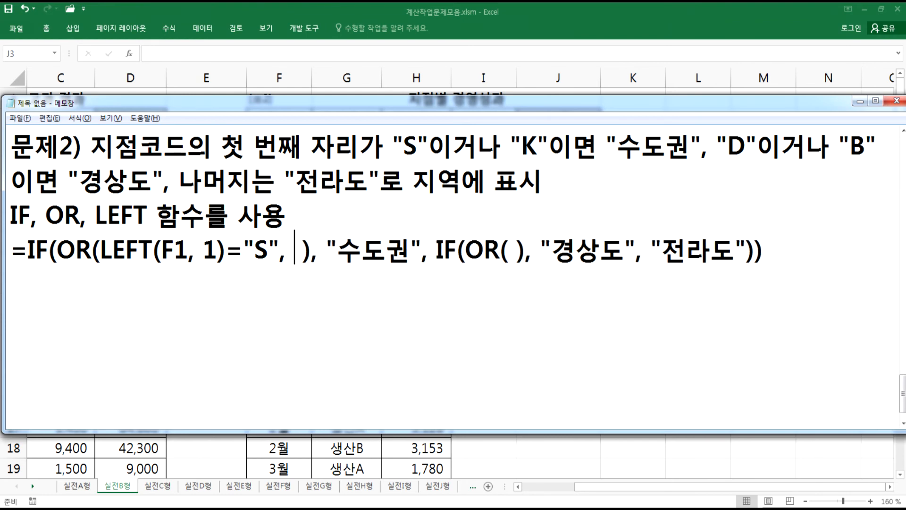
type("LEFT(")
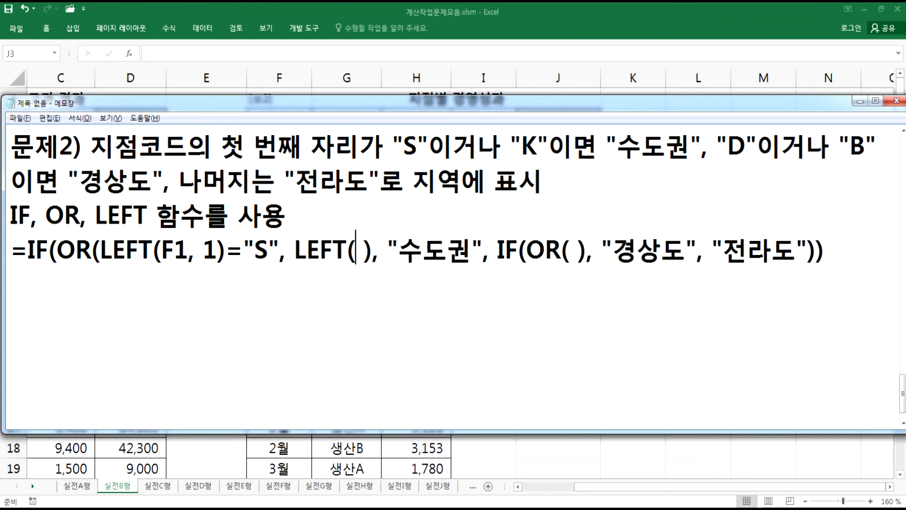
- Change the cell reference to F3 and complete the second condition LEFT(F3, 1)="K" in the first OR
key("alt+Tab")
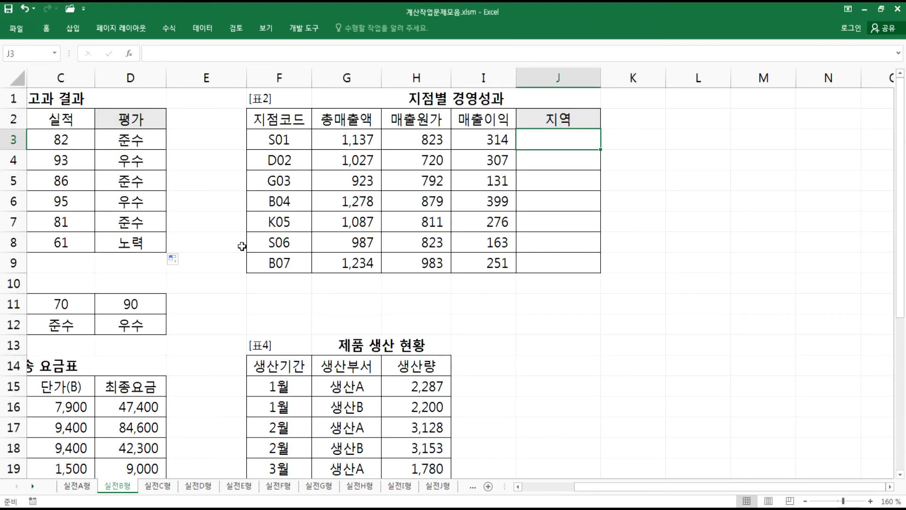
key("alt+Tab")
left_click(174, 247)
key("shift+Right")
type("3")
left_click(355, 254)
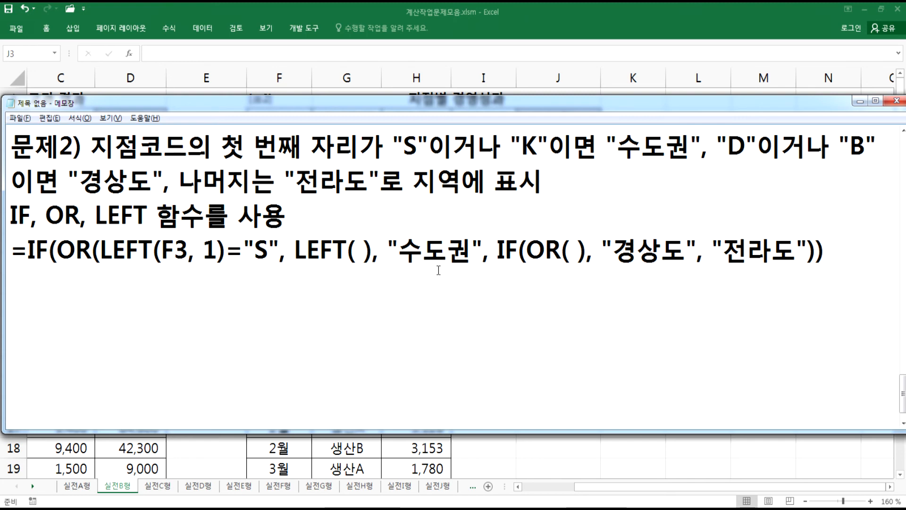
type("F3, 1")
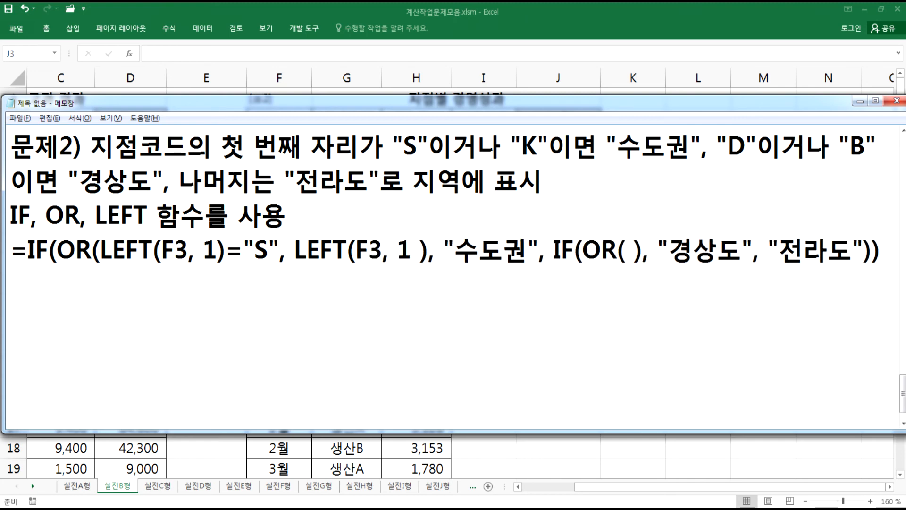
type(")=\"")
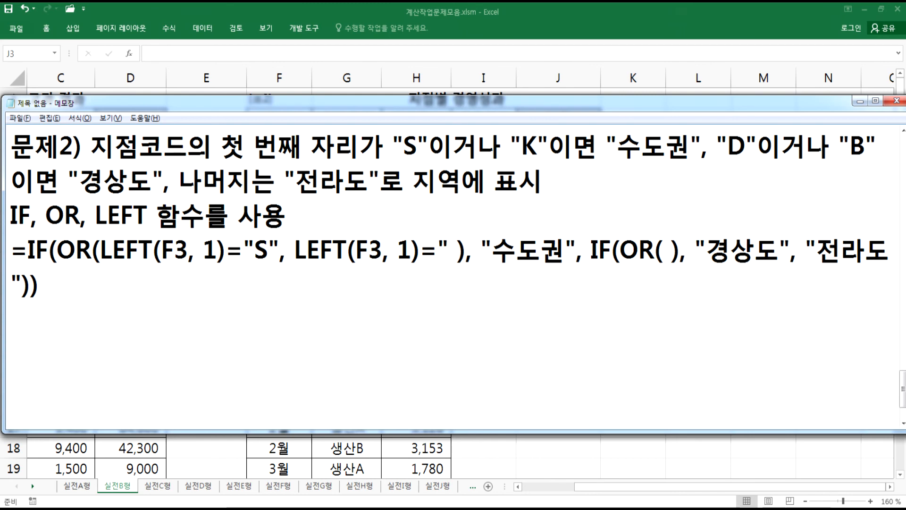
type("K\"")
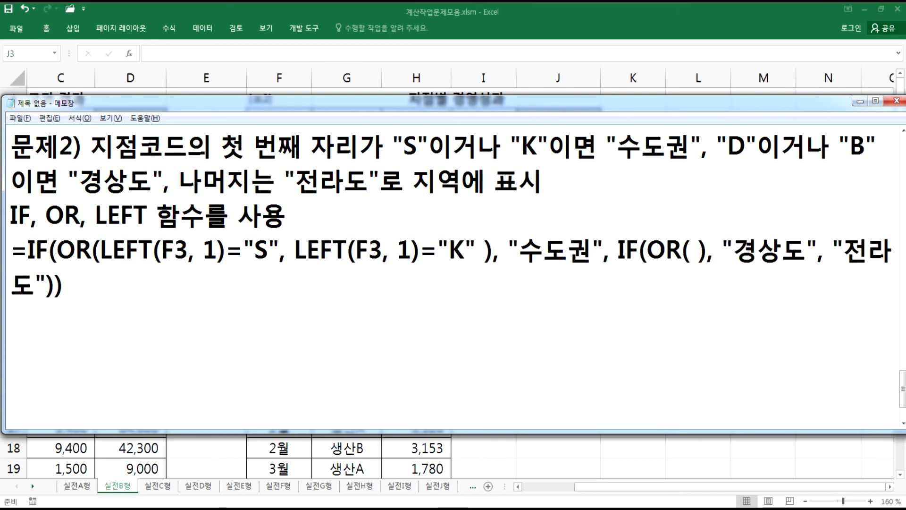
key("Delete")
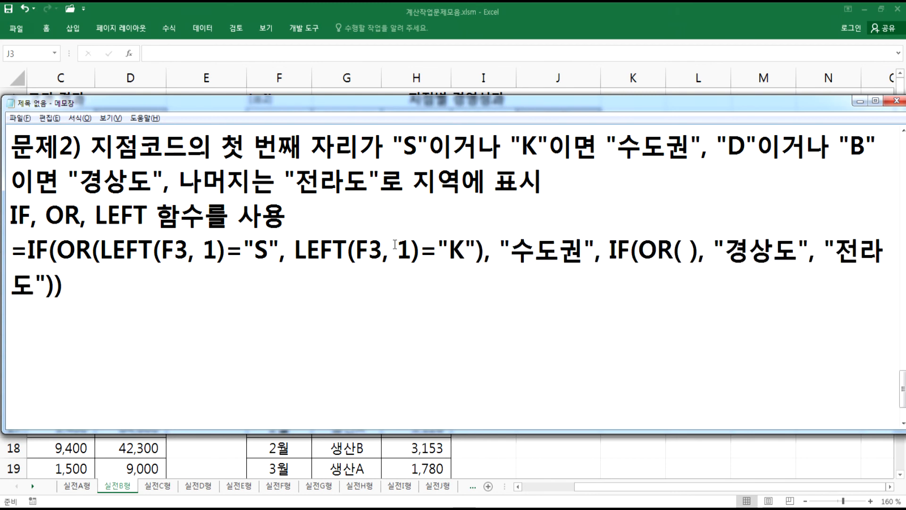
- Fill the second OR with the conditions LEFT(F3, 1)="D" and LEFT(F3, 1)="B", reusing the copied LEFT(F3, 1)= part
left_click_drag(402, 144, 418, 144)
left_click_drag(521, 144, 539, 144)
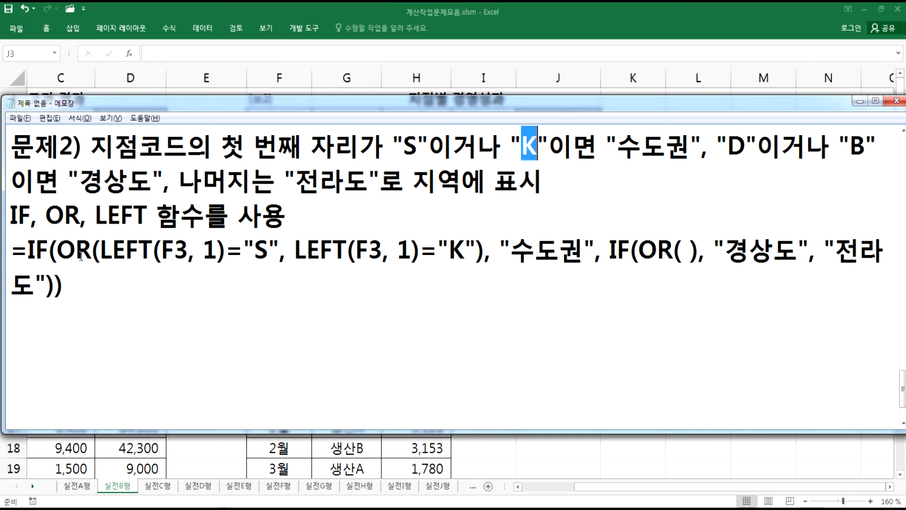
left_click(557, 249)
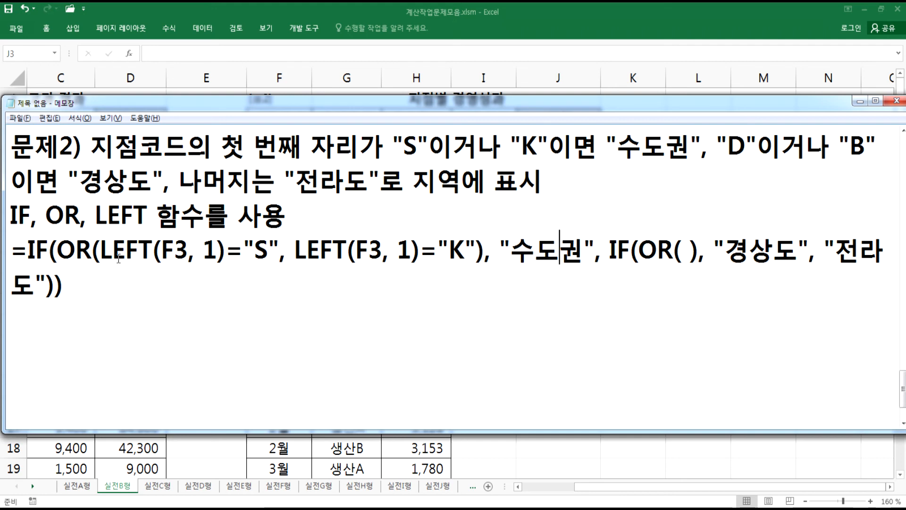
left_click_drag(100, 246, 243, 248)
key("ctrl+c")
left_click(681, 250)
key("ctrl+v")
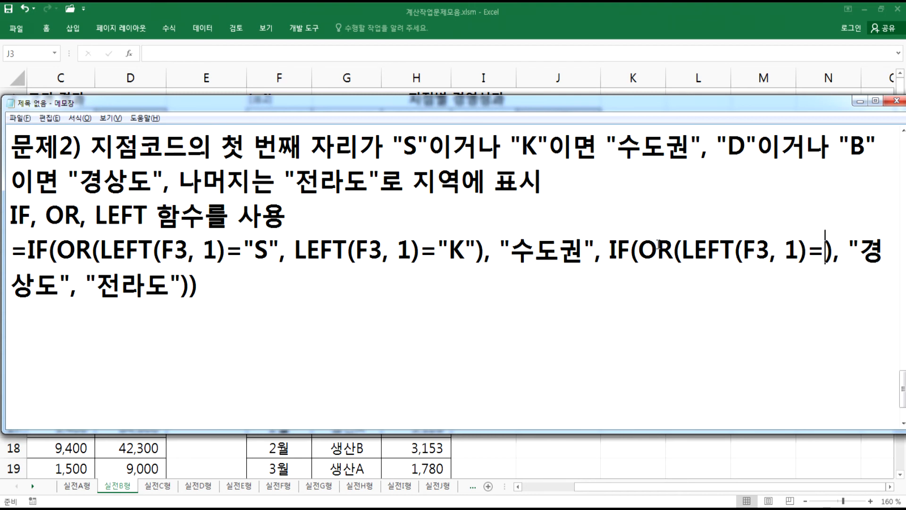
type("\"ㅇ")
key("BackSpace")
type("D\"")
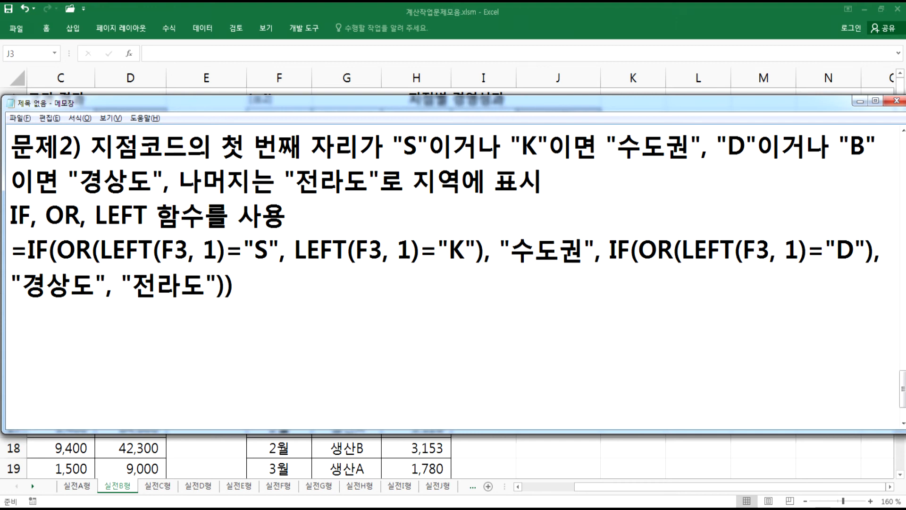
type(", LEFT(F3, 1)=")
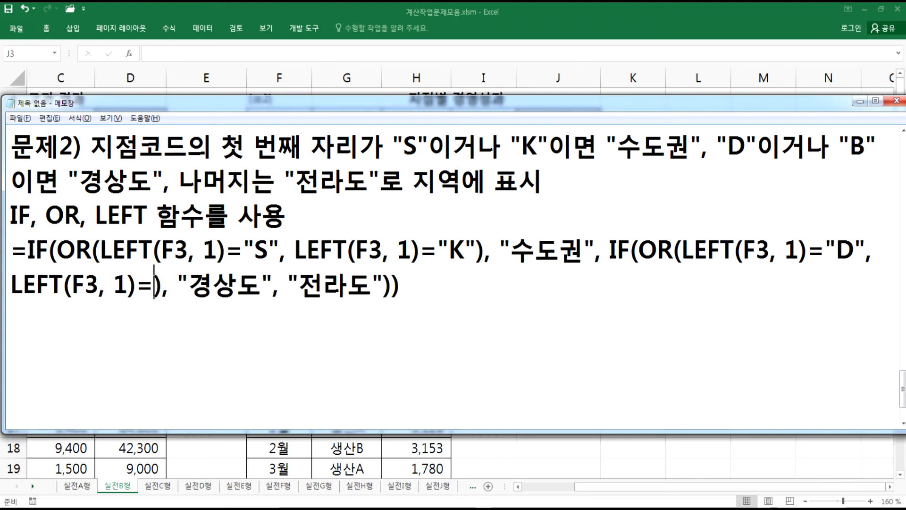
type("\"B\"")
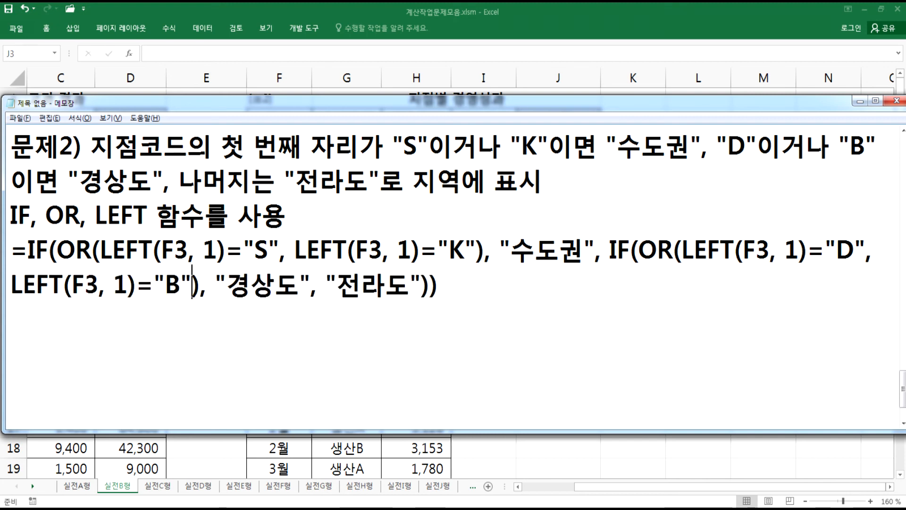
- Copy the finished formula into J3 of the 지역 column in Excel and fill it down to J9
double_click(254, 247)
double_click(457, 249)
double_click(830, 250)
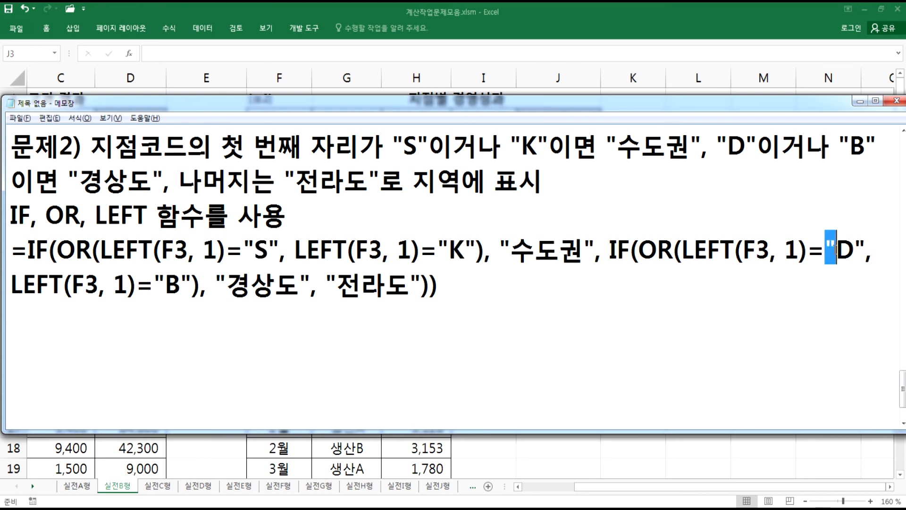
left_click(166, 286)
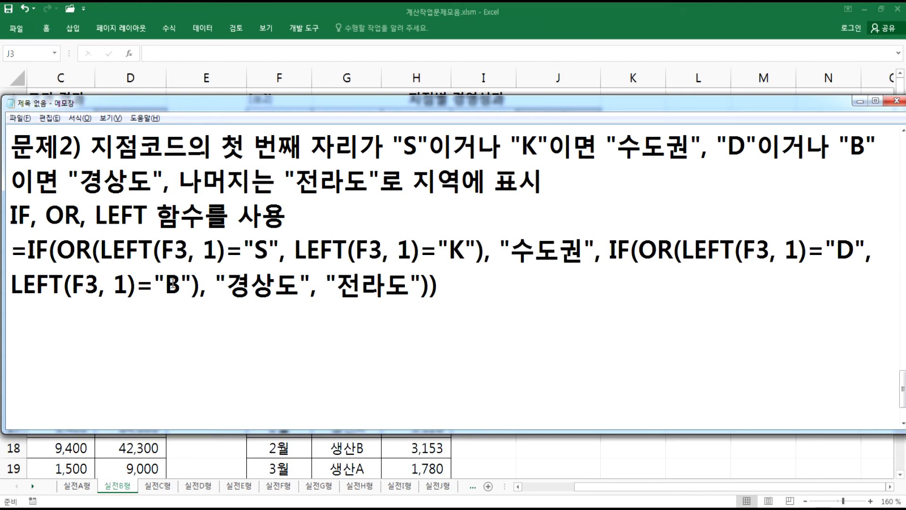
left_click_drag(337, 283, 416, 282)
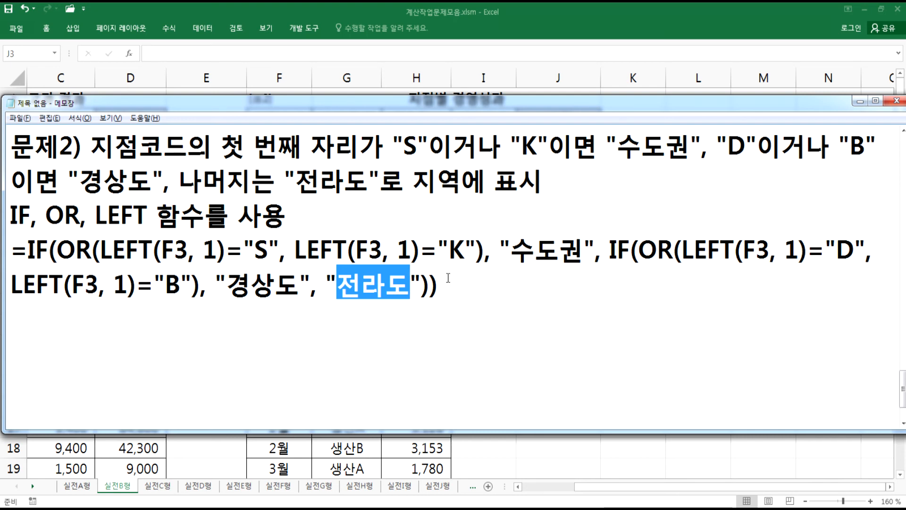
left_click_drag(439, 286, 7, 249)
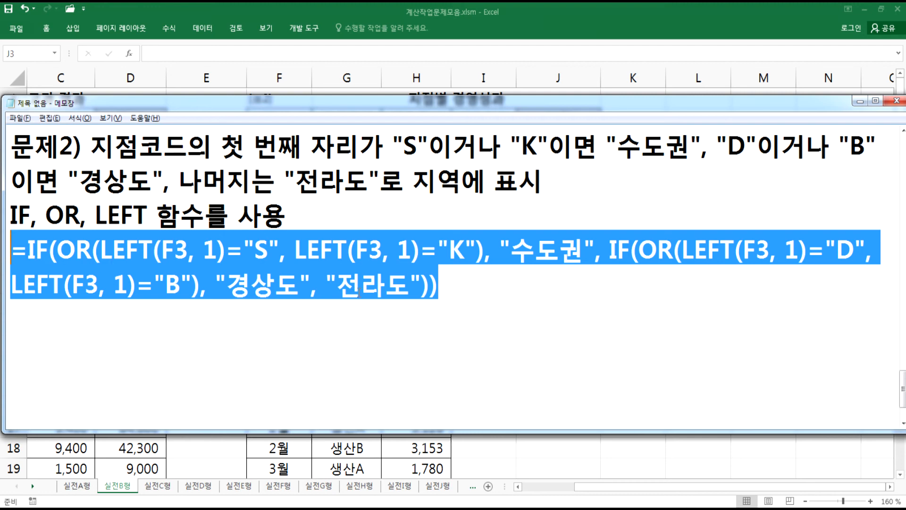
key("ctrl+c")
key("alt+Tab")
double_click(552, 140)
key("ctrl+v")
key("ctrl+Return")
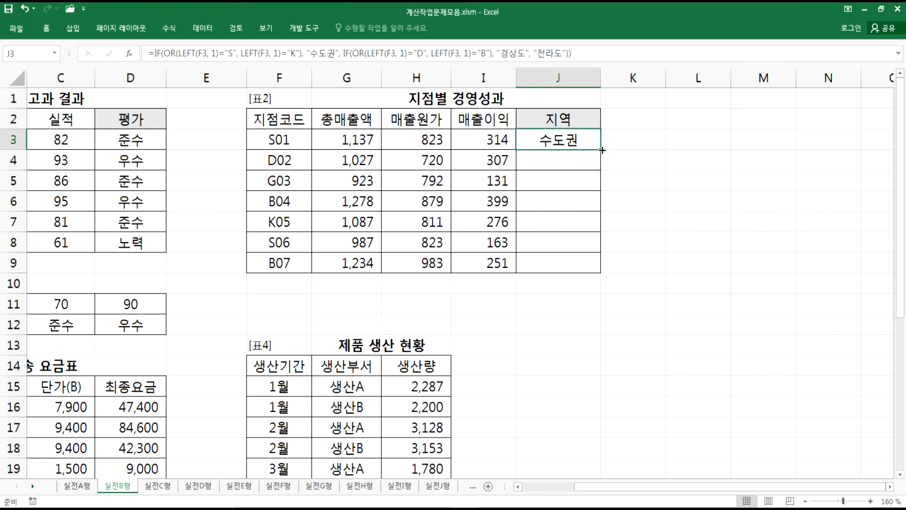
double_click(602, 150)
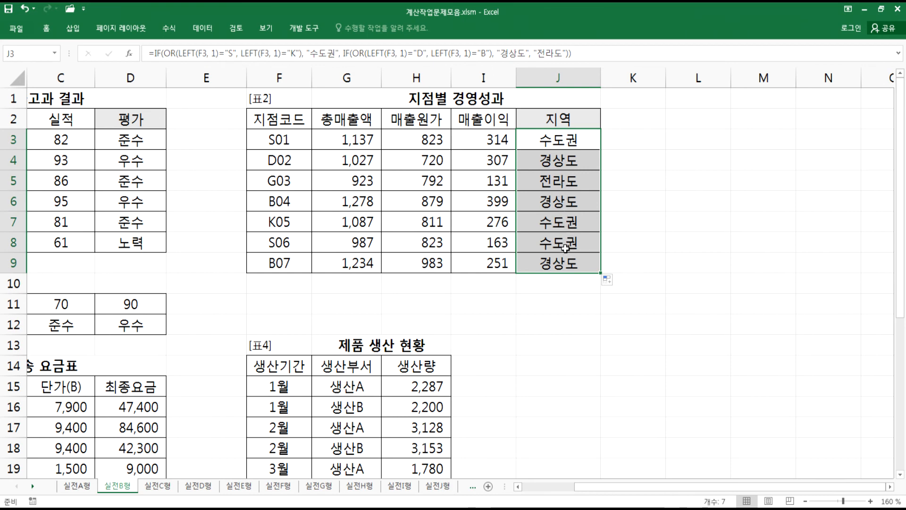
- Enter a 코드 header in L2 and the value S in L3
left_click(681, 139)
left_click(701, 115)
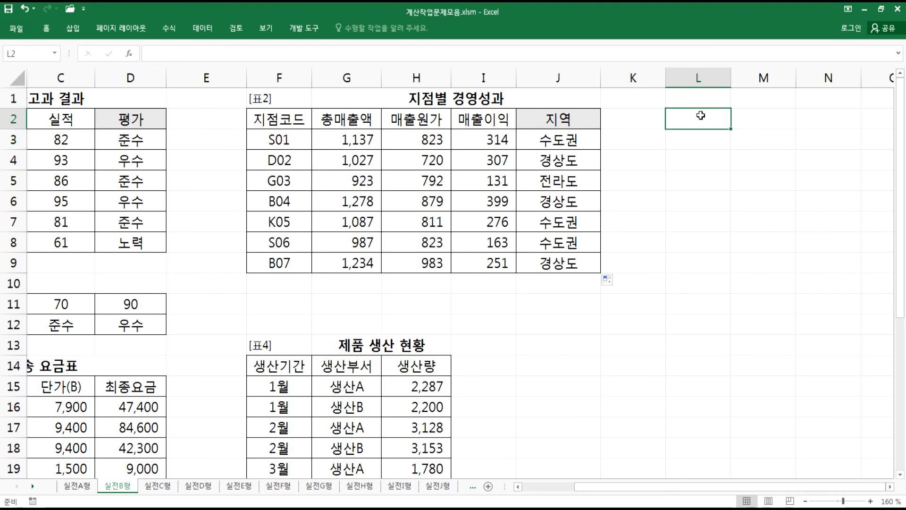
type("WLWJA")
key("Escape")
key("Hangul")
type("콘드")
key("Return")
type("S")
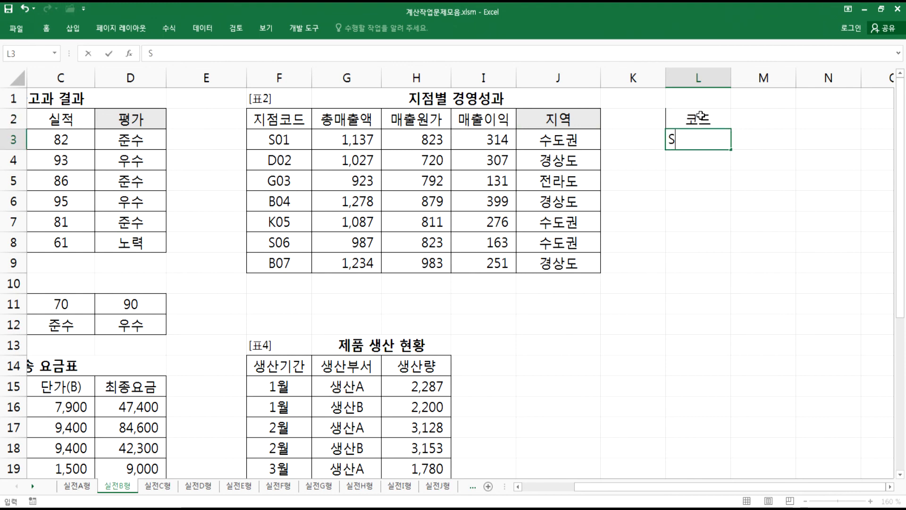
key("Return")
key("alt+Tab")
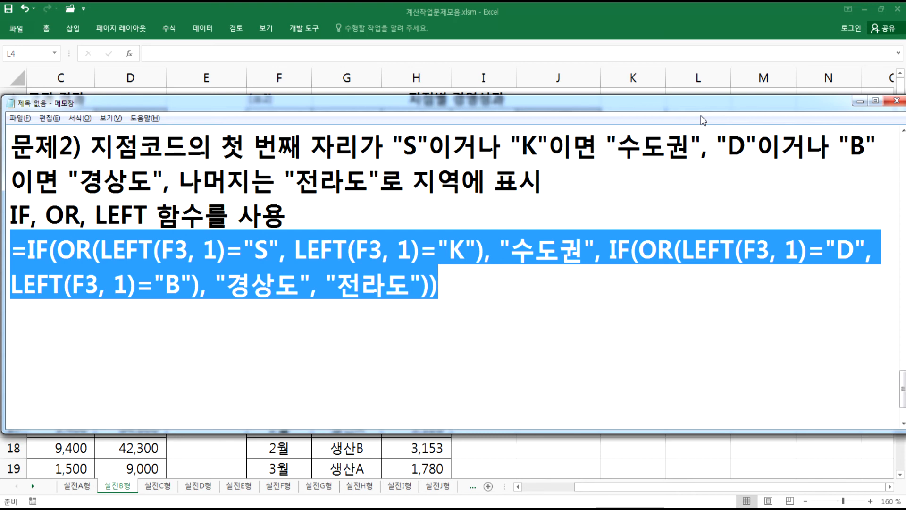
key("alt+Tab")
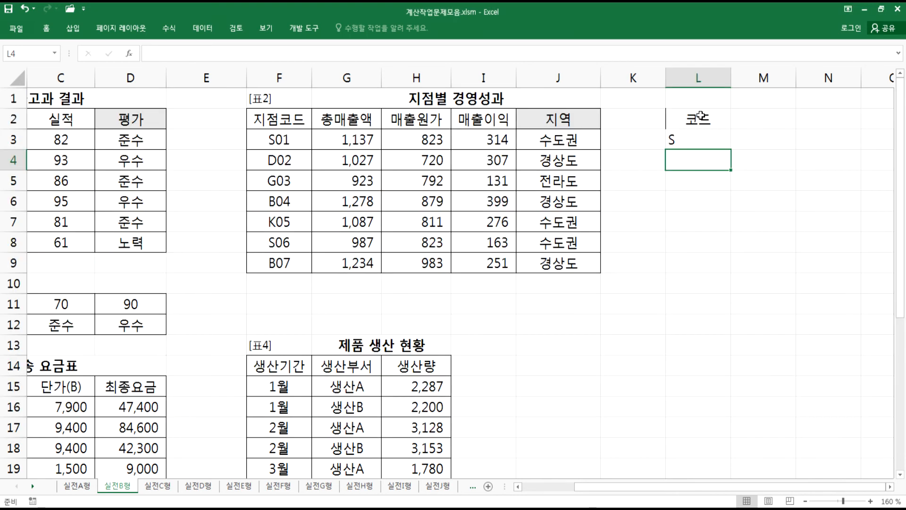
- Enter the codes K, D, B and G below S in the 코드 column
type("K")
key("Return")
type("D")
key("Return")
type("B")
key("Return")
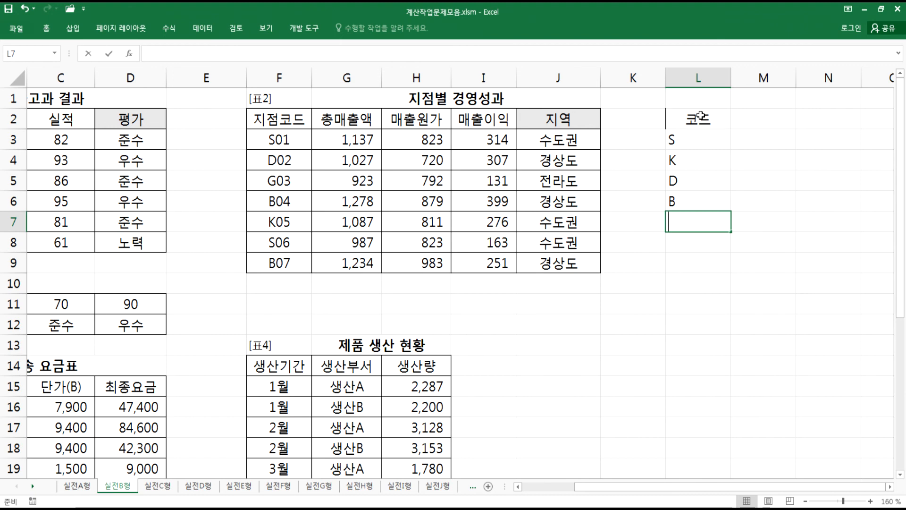
type("G")
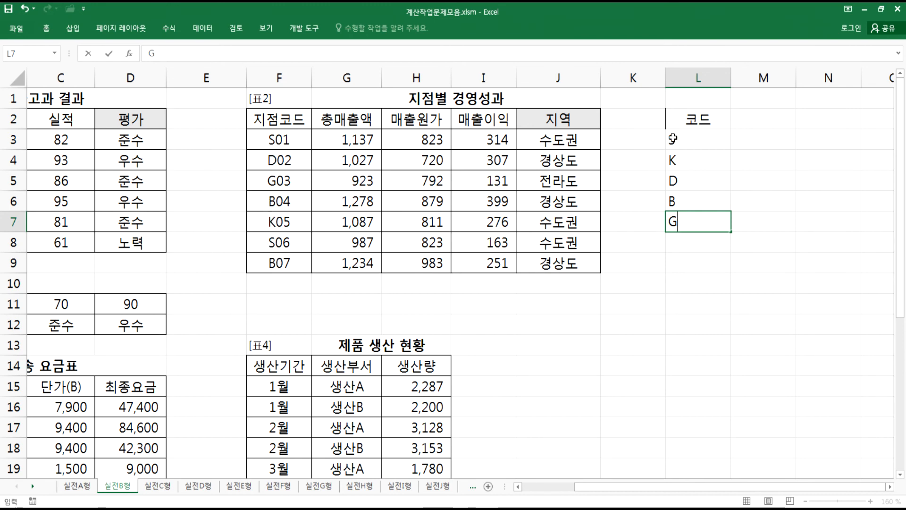
- Add a 지역 header next to 코드 and enter 수도권 for codes S and K
left_click(751, 138)
type("TN")
key("BackSpace")
key("BackSpace")
key("Hangul")
type("숟도권")
key("Up")
type("징역")
key("Down")
key("Down")
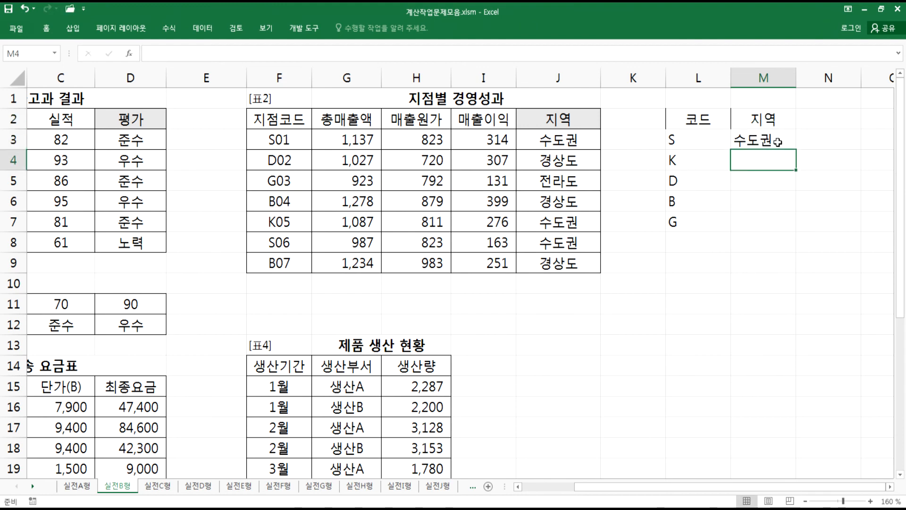
type("수도권")
key("Return")
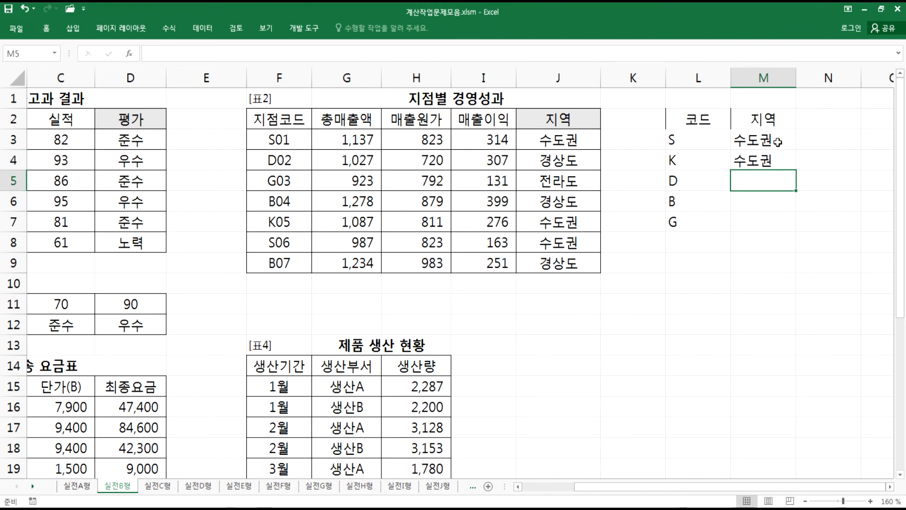
- Enter 경상도 for codes D and B and 전라도 for code G
type("경상도")
key("Return")
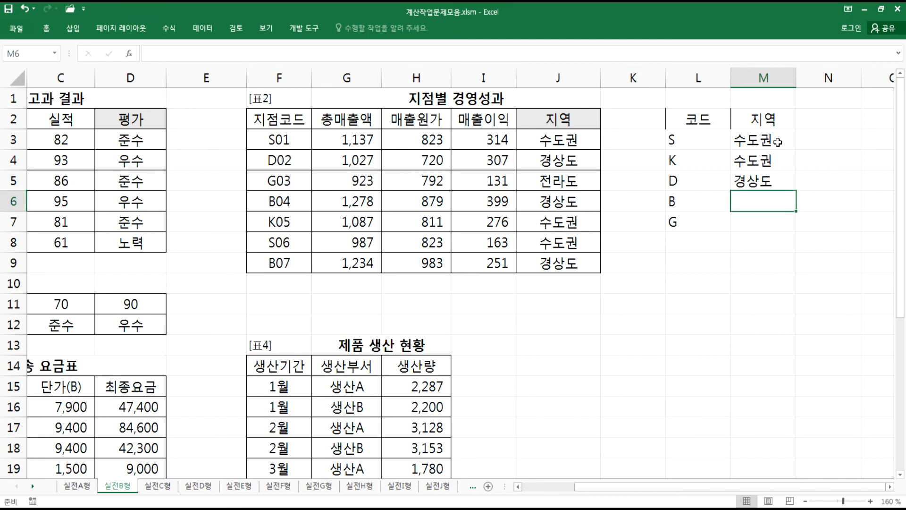
type("경상도")
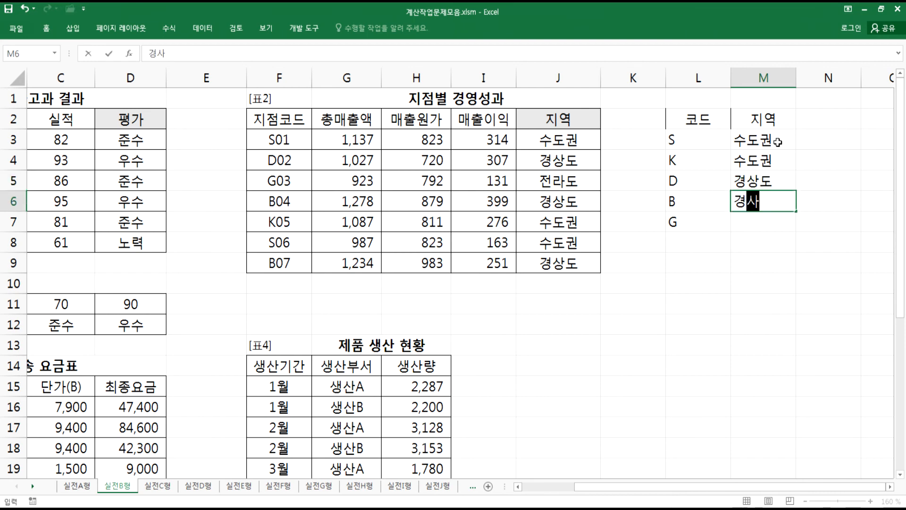
key("Return")
type("전라도")
key("Return")
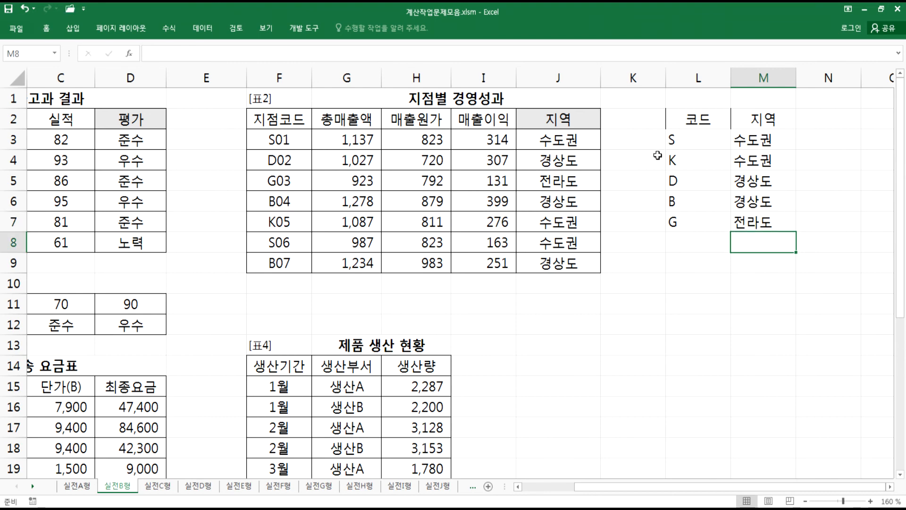
- Move the code/region table one column over to M2:N7 and narrow column M
left_click_drag(680, 118, 770, 222)
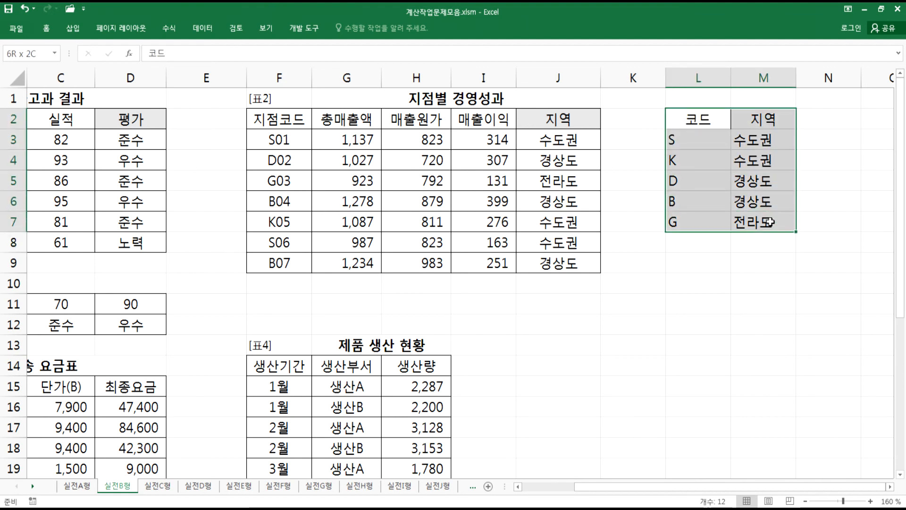
left_click_drag(797, 122, 829, 120)
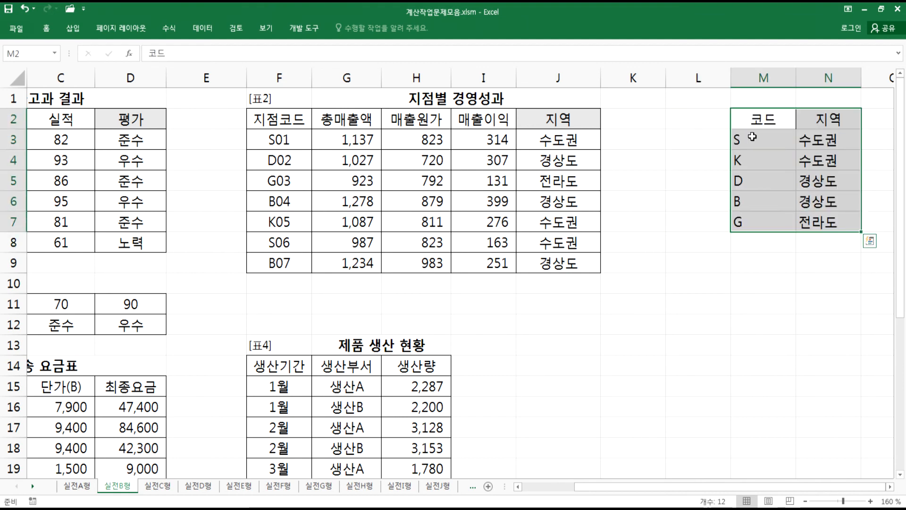
left_click_drag(796, 80, 769, 80)
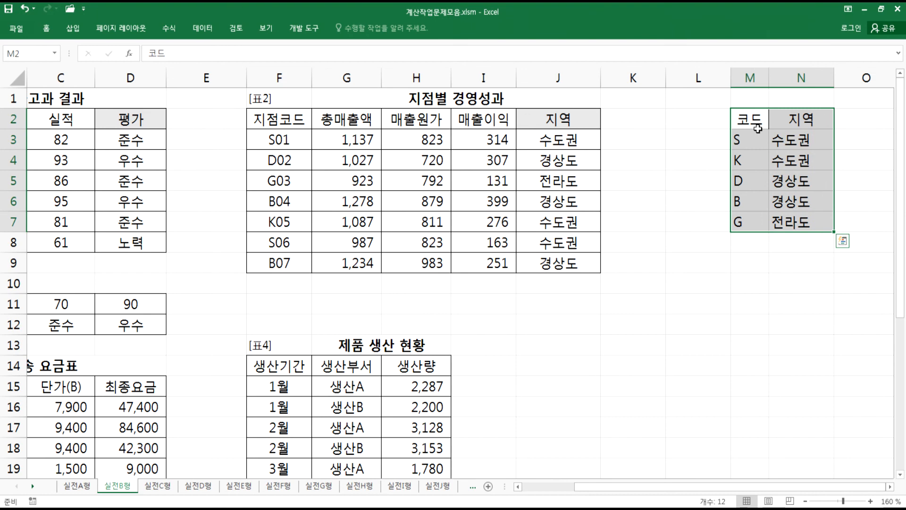
- Enter =VLOOKUP(LEFT(F3,1),$M$3:$N$7,2,…) in K3, looking up the first letter of the branch code
left_click(638, 139)
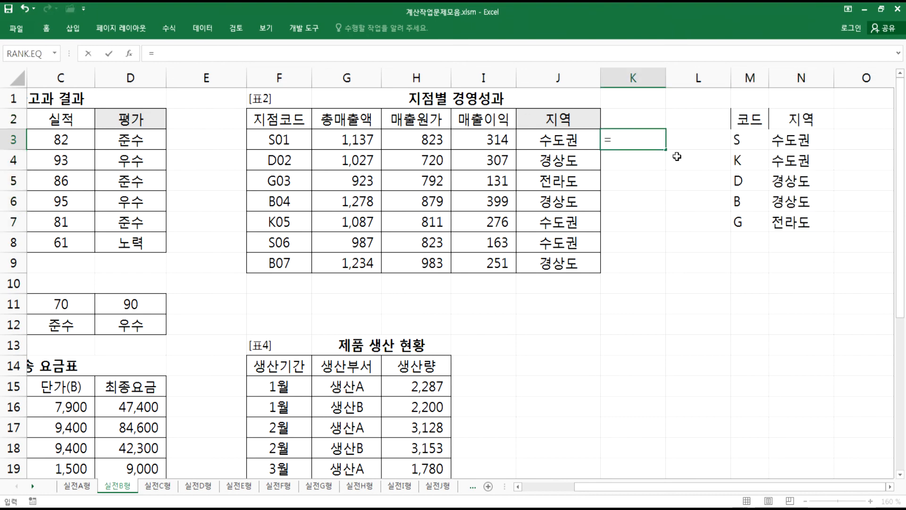
type("피")
key("BackSpace")
type("VLO")
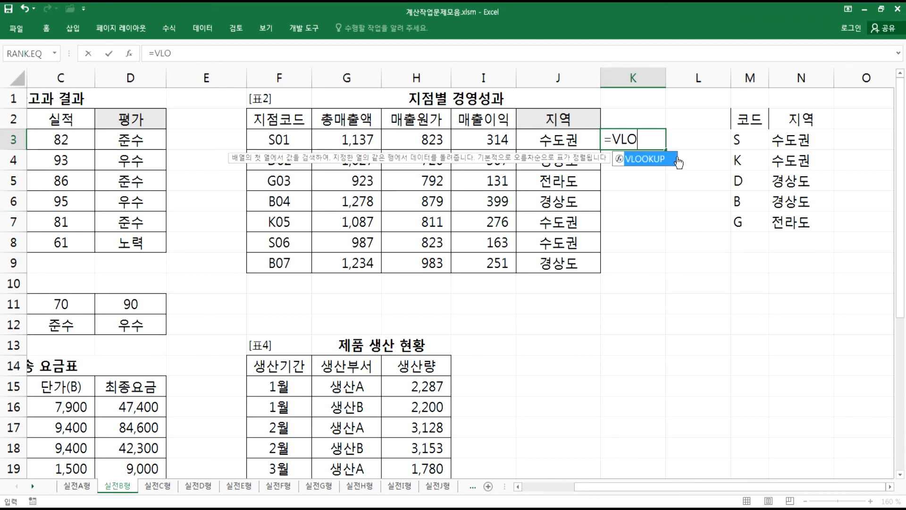
double_click(675, 159)
type("LEFT(")
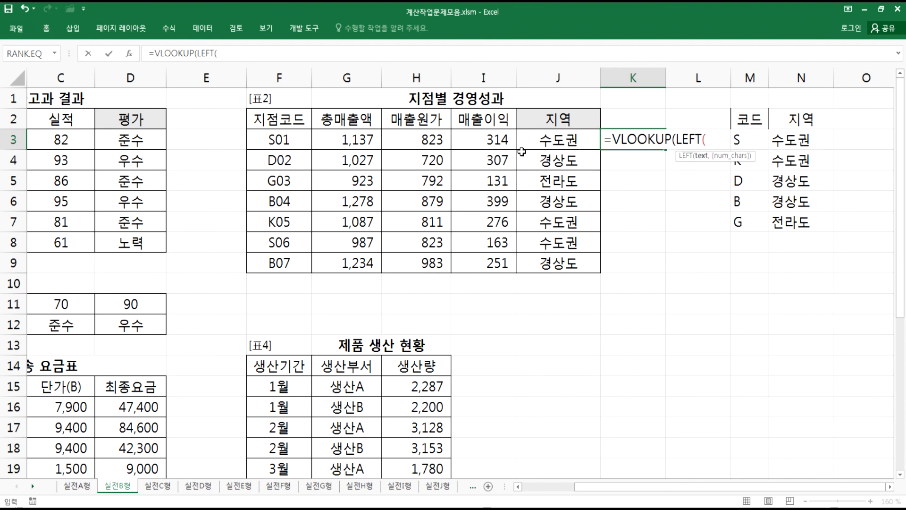
left_click(285, 139)
type(",1),")
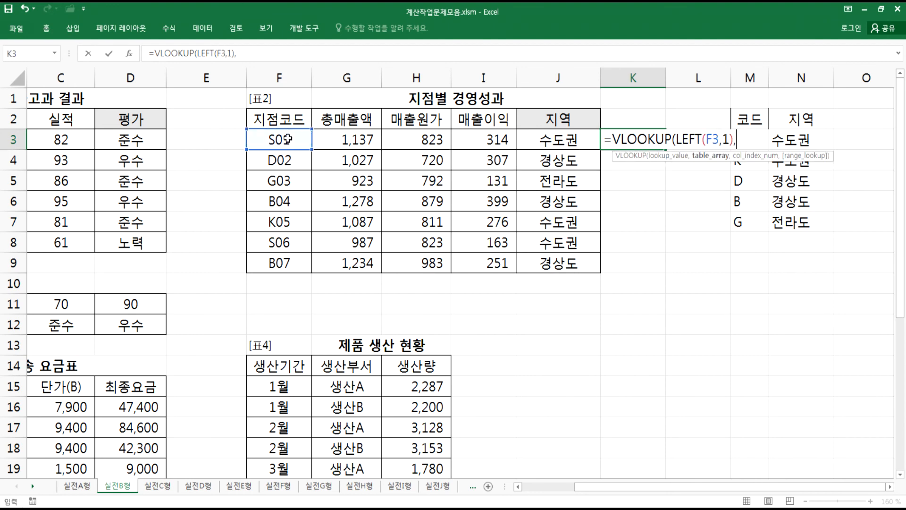
left_click_drag(795, 222, 756, 137)
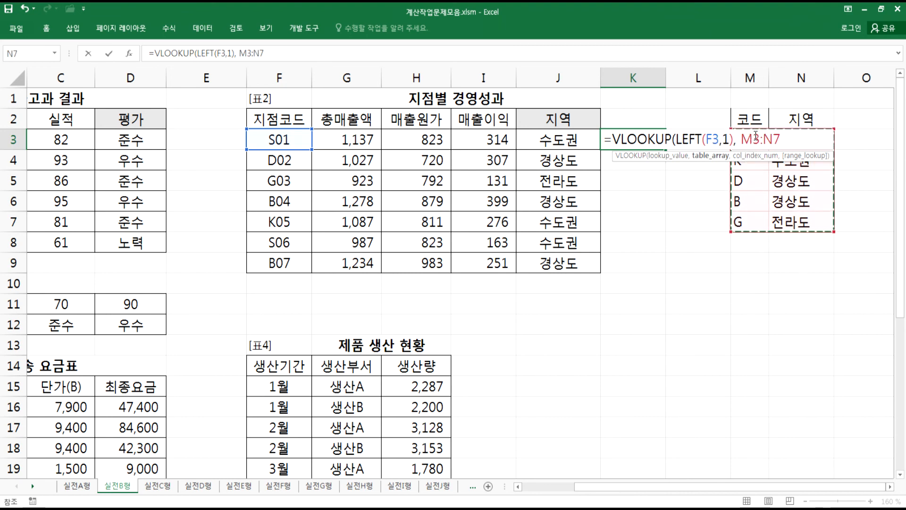
key("F4")
type(",2,")
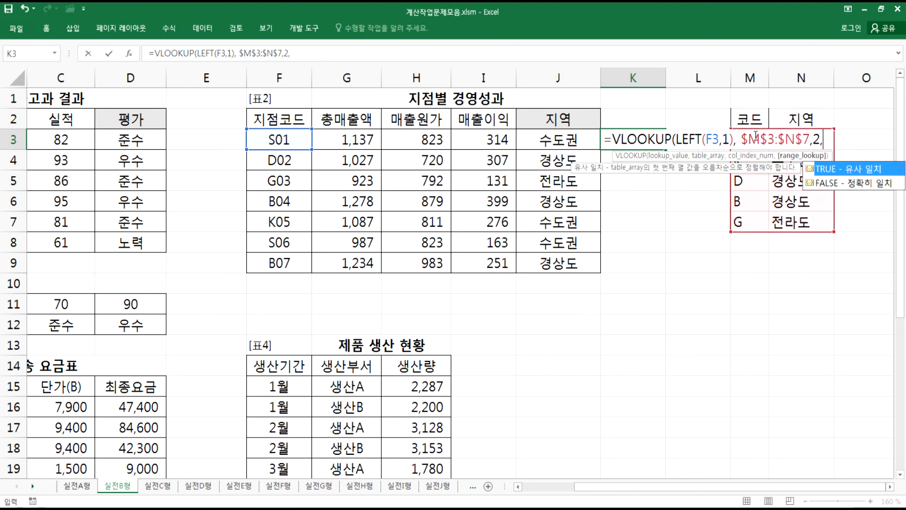
key("Down")
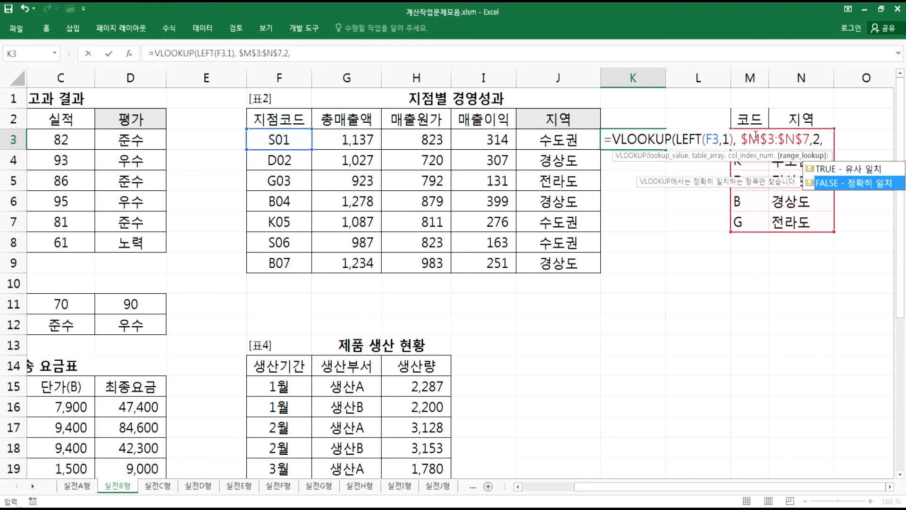
key("Return")
key("Return")
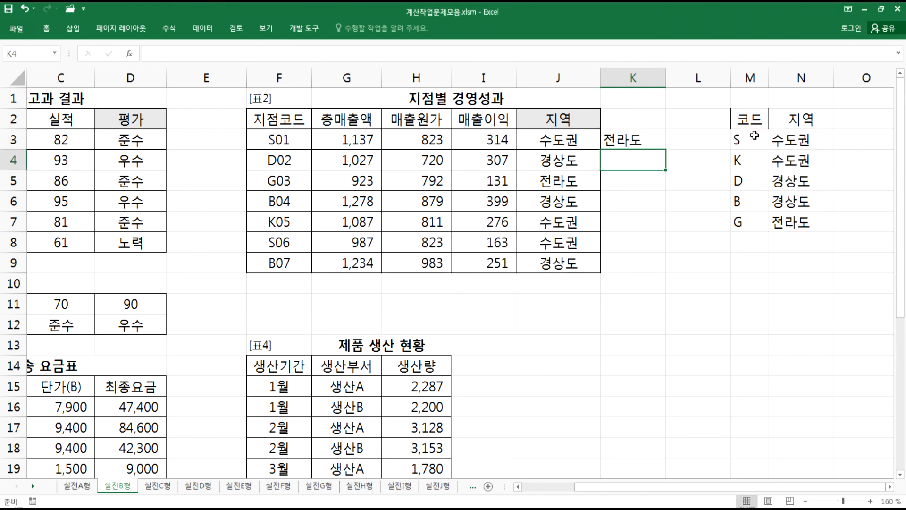
- Edit K3's VLOOKUP so its range_lookup argument is FALSE for an exact match
key("Up")
key("F2")
key("Left")
type(",")
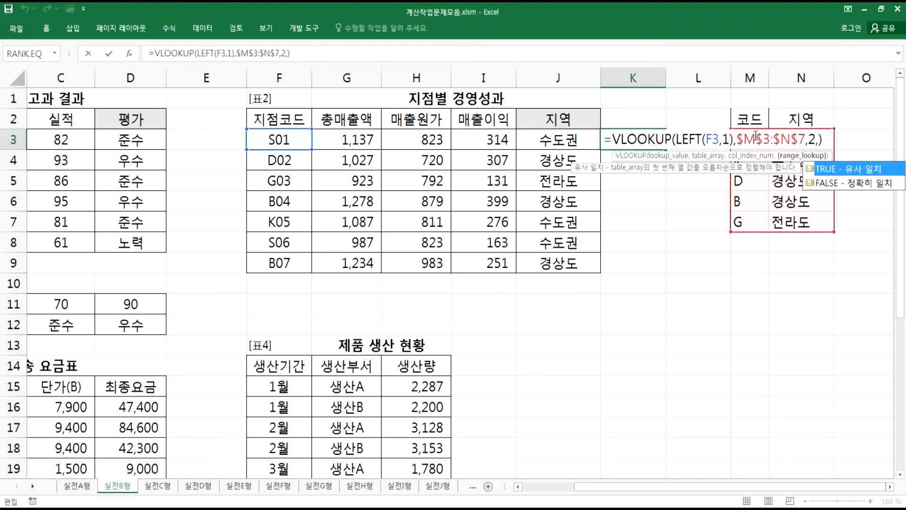
key("Down")
key("Return")
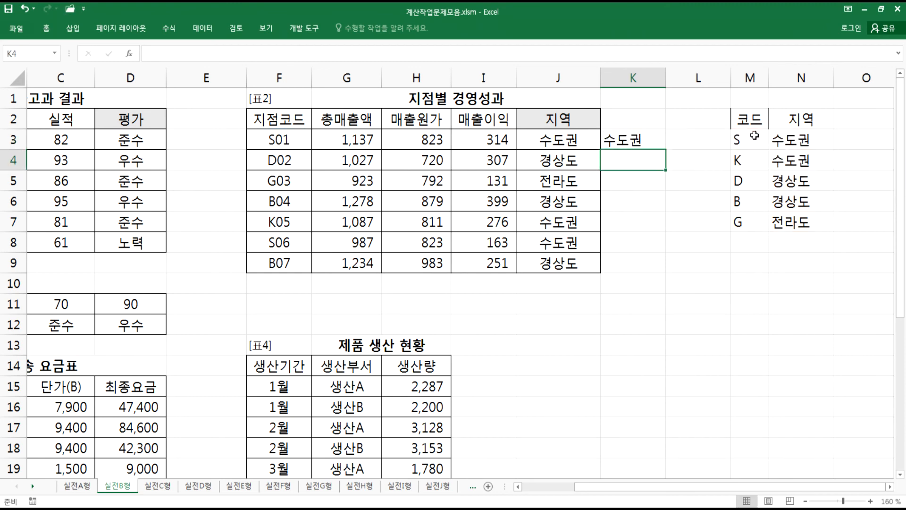
key("Up")
key("F2")
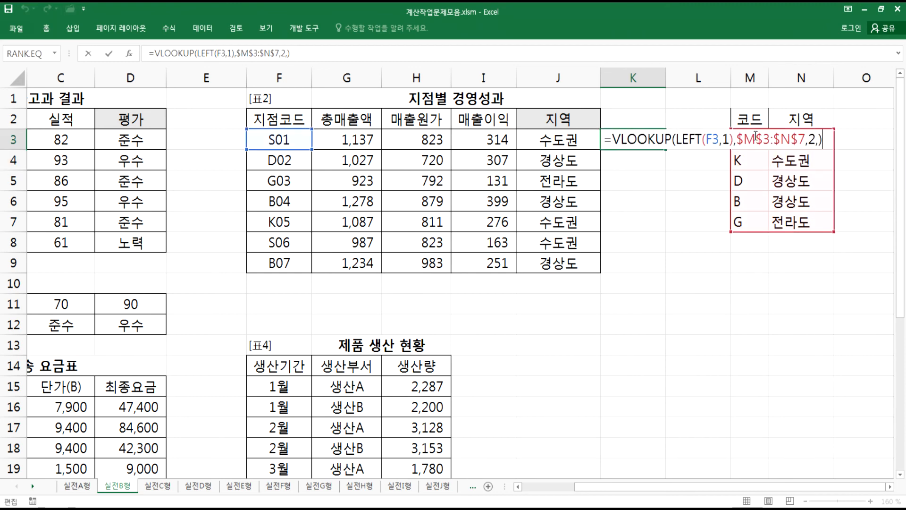
key("Left")
key("BackSpace")
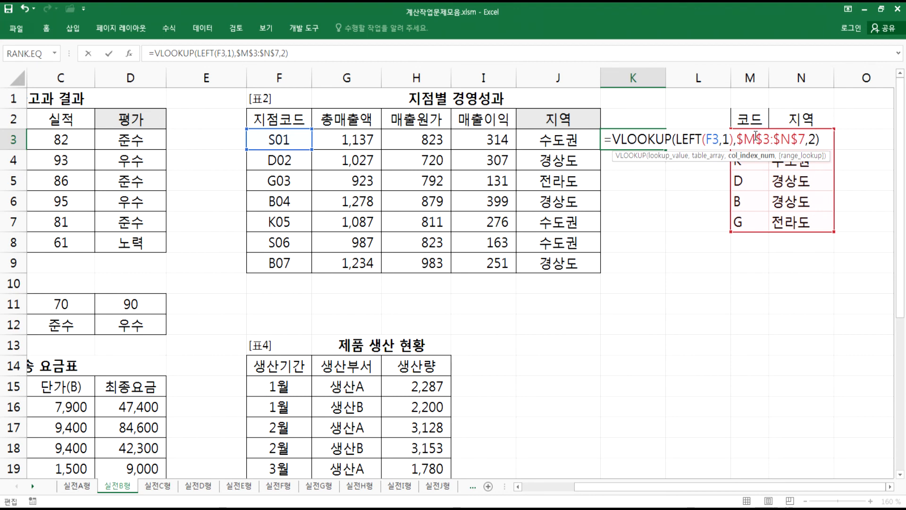
type(",")
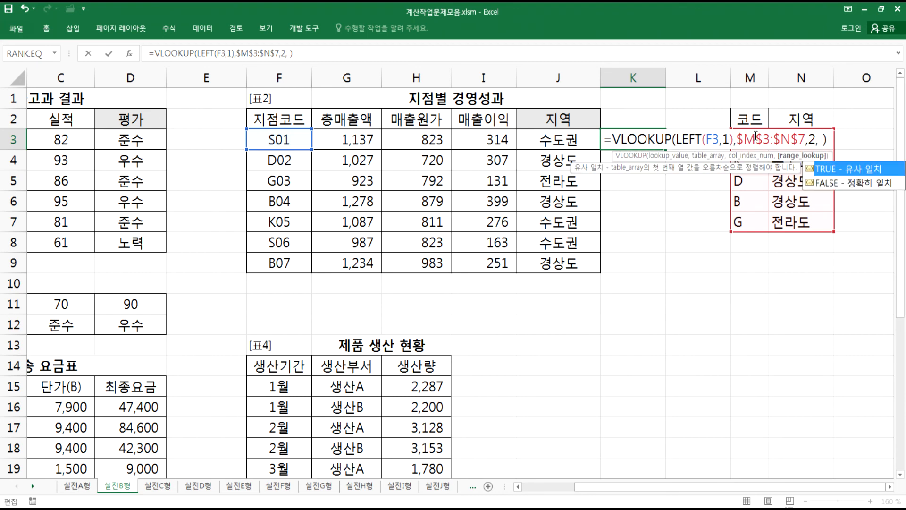
double_click(857, 184)
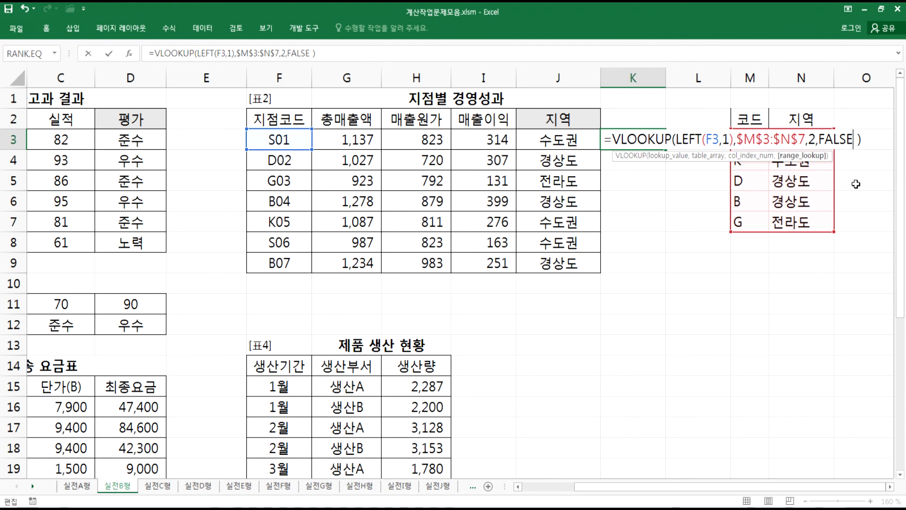
key("Return")
- Fill K3's VLOOKUP formula down to K9 and open it to review the references
left_click(651, 143)
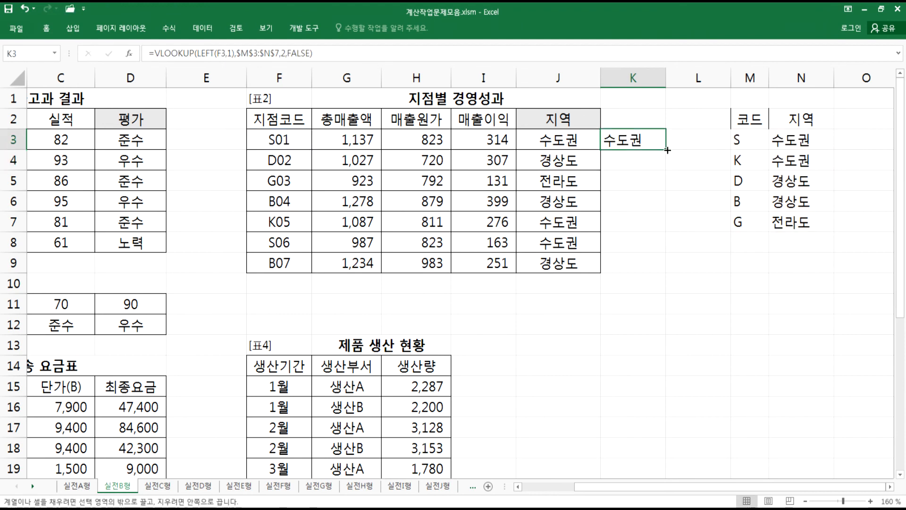
double_click(667, 151)
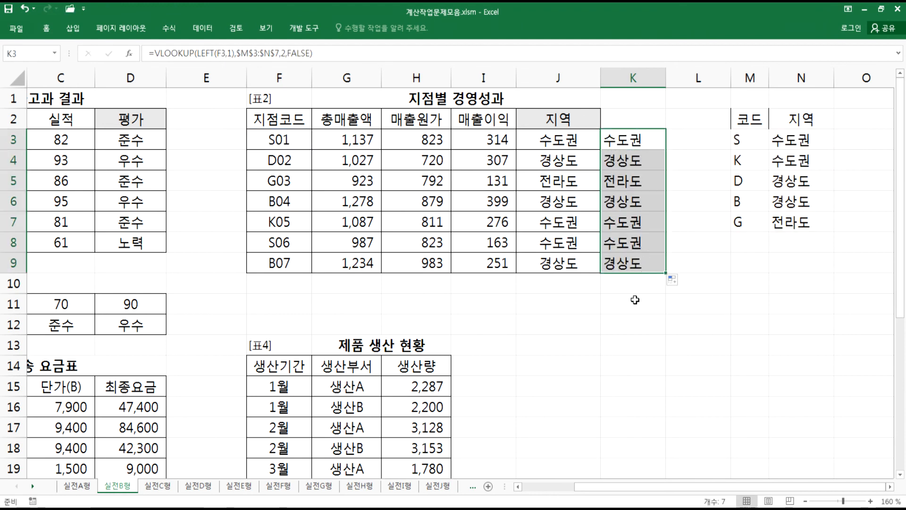
left_click(633, 138)
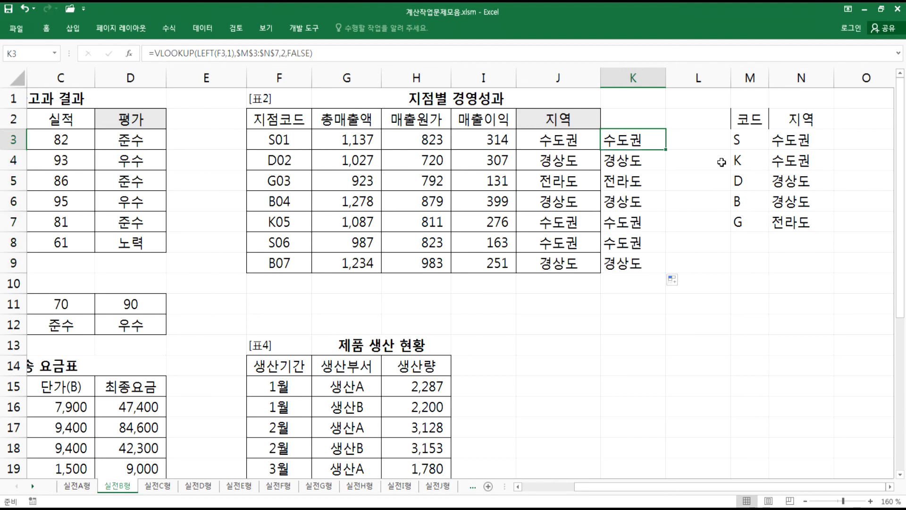
key("F2")
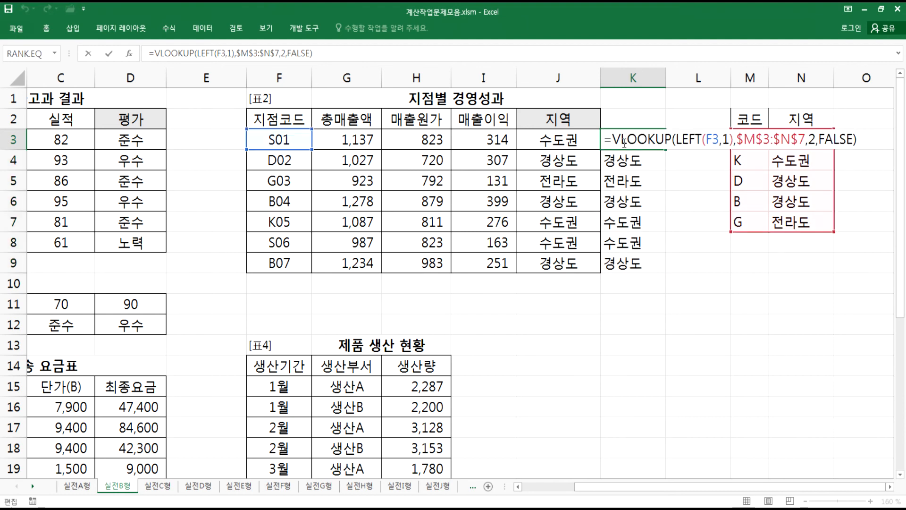
key("Escape")
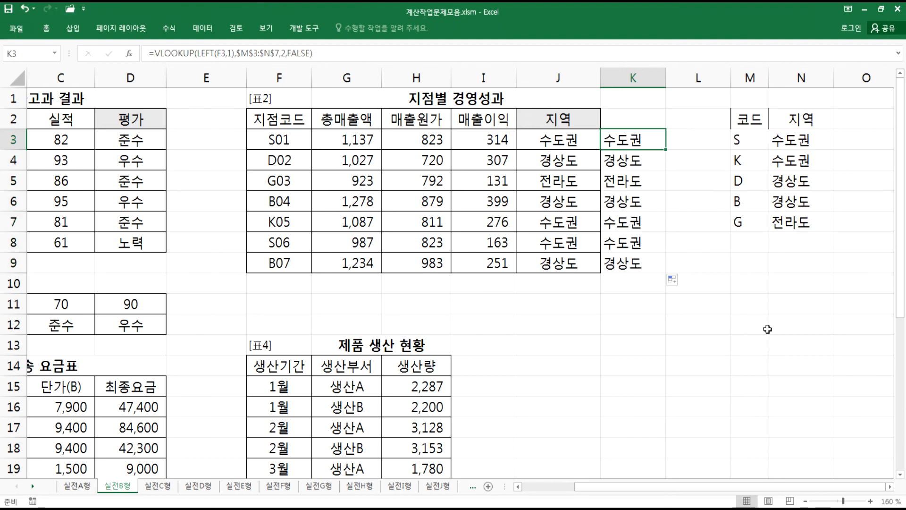
- Compare the VLOOKUP formula in K3 with the IF/OR/LEFT formula in J3 and the code table
left_click(890, 486)
left_click(890, 486)
left_click_drag(609, 120, 665, 224)
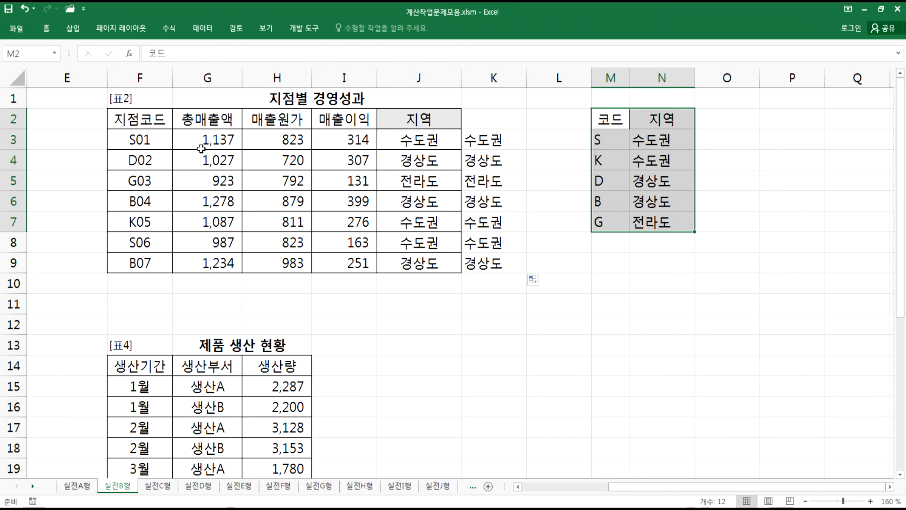
double_click(136, 140)
left_click_drag(136, 139, 123, 139)
key("Escape")
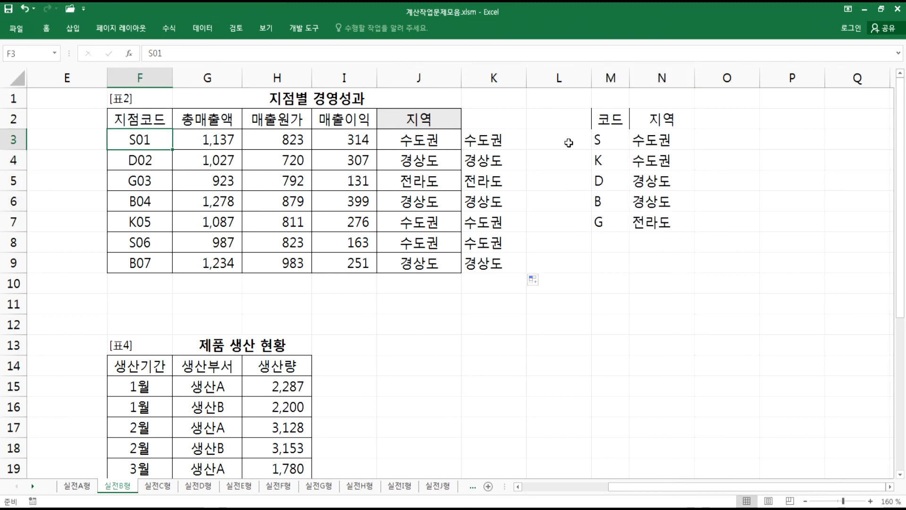
double_click(500, 141)
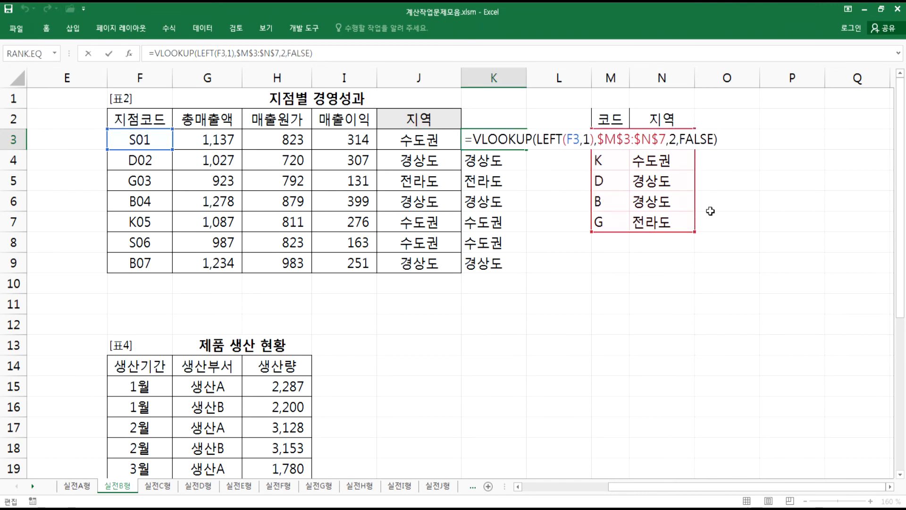
key("Escape")
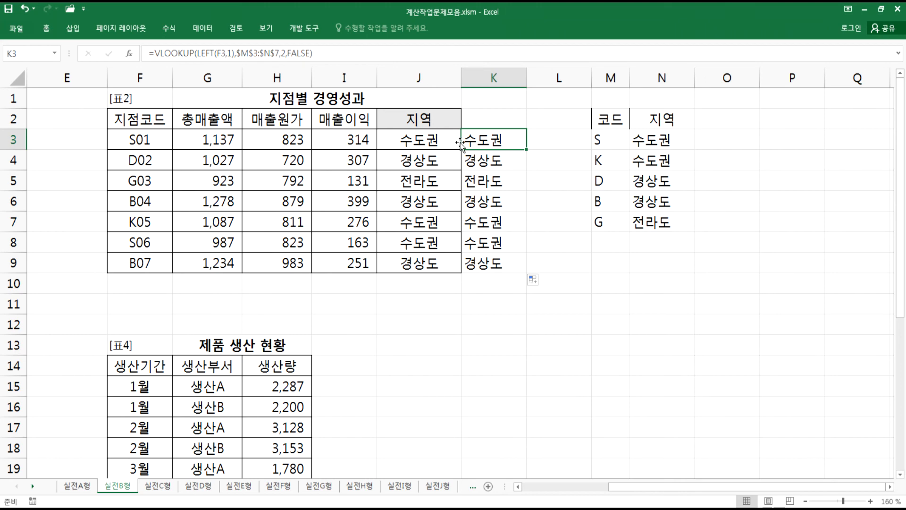
double_click(448, 140)
left_click_drag(102, 138, 754, 152)
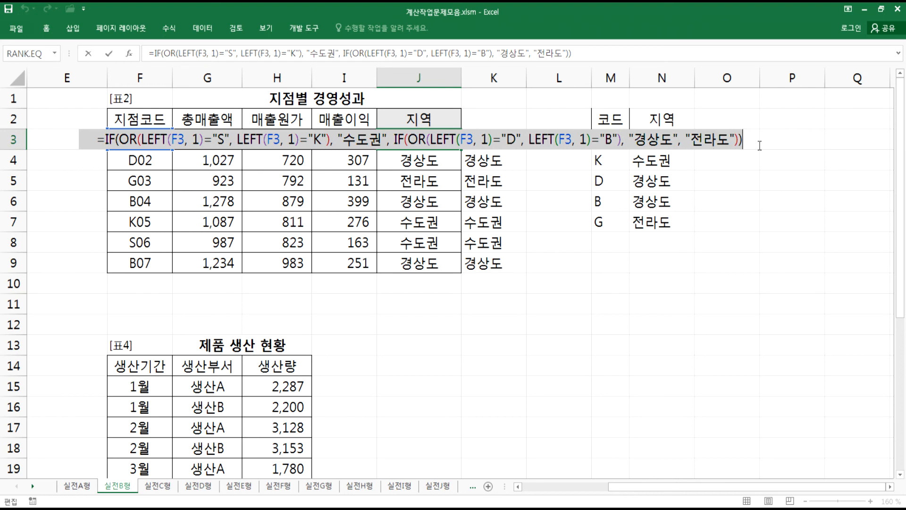
key("Escape")
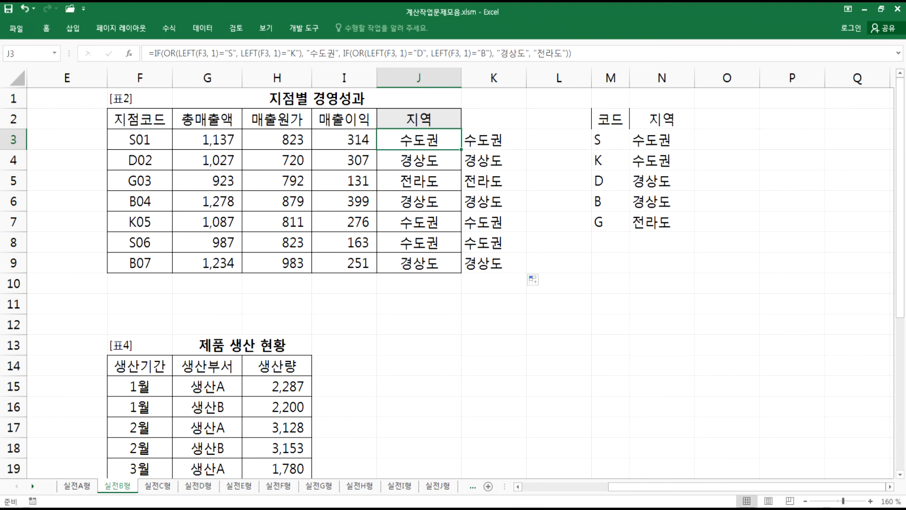
- Add the note "* 코드표를 만들어서 VLOOKUP 함수로 처리하면 간단하다." below the 문제2 formula in Notepad
key("alt+Tab")
left_click(344, 320)
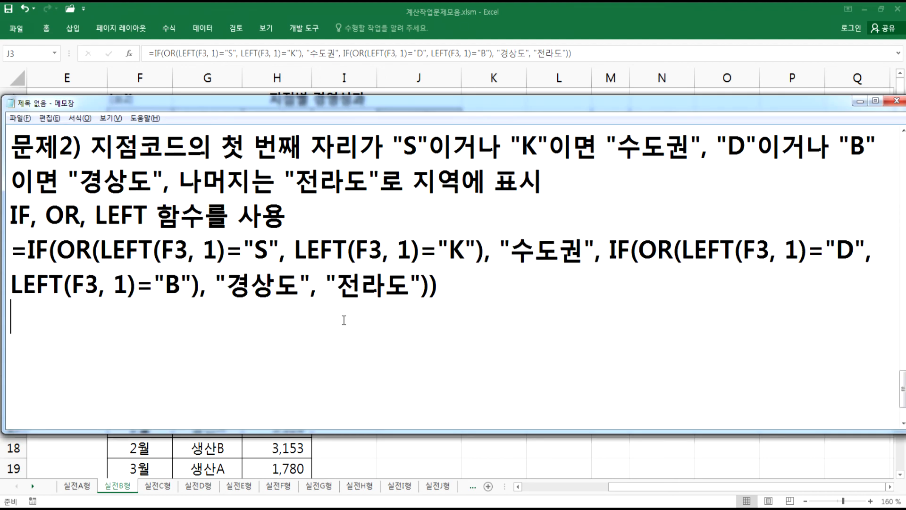
key("alt+Tab")
key("alt+Tab")
key("Return")
type("* ZH")
key("BackSpace")
key("BackSpace")
key("Hangul")
type("코듶표를")
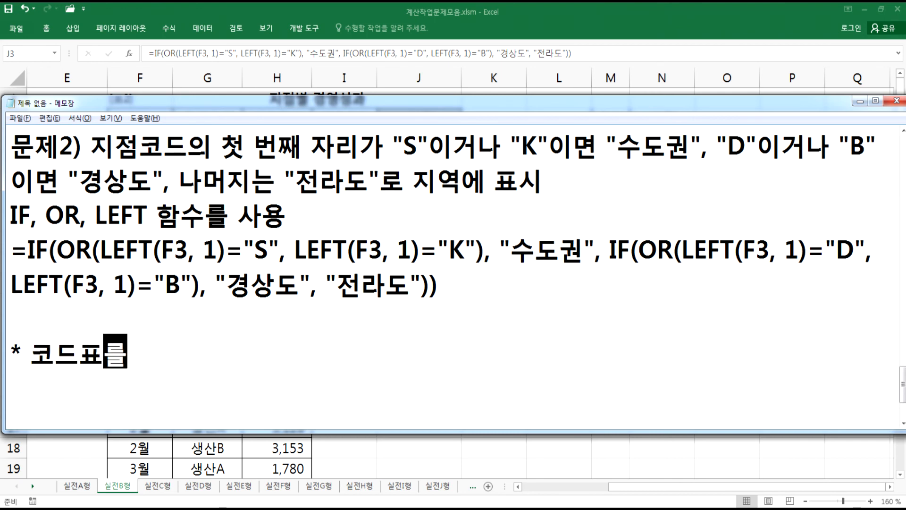
type(" 만들어서")
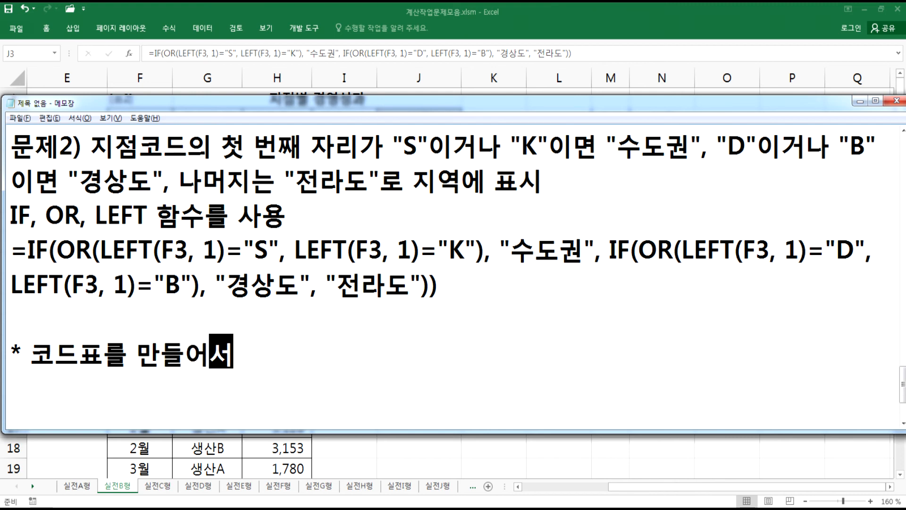
key("Hangul")
type("v")
key("BackSpace")
type("V")
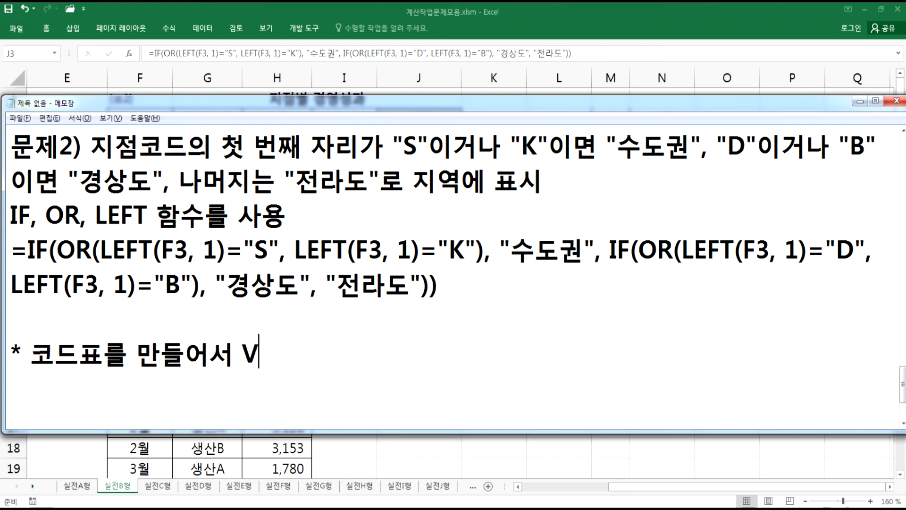
type("LOOKUP")
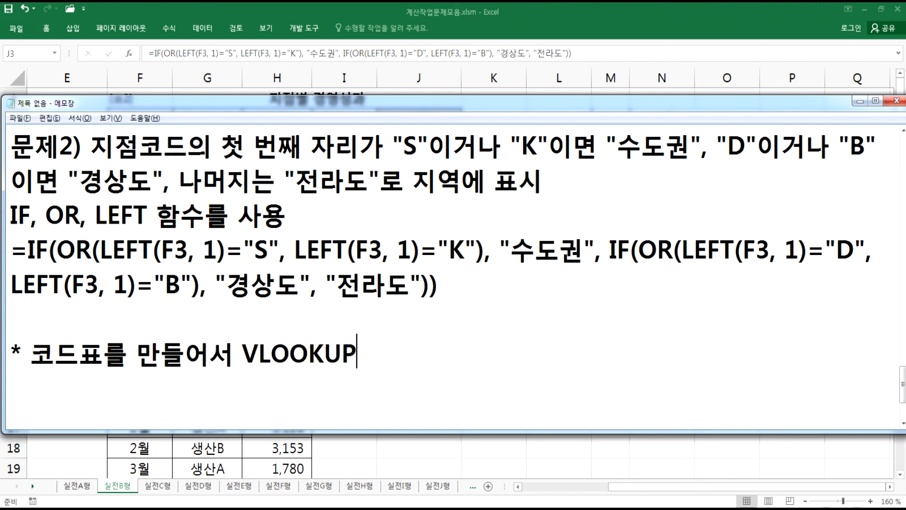
key("Hangul")
type("ㅎ마")
key("BackSpace")
key("BackSpace")
key("BackSpace")
type("ㅎㅏㅁ수로 처리ㅎ")
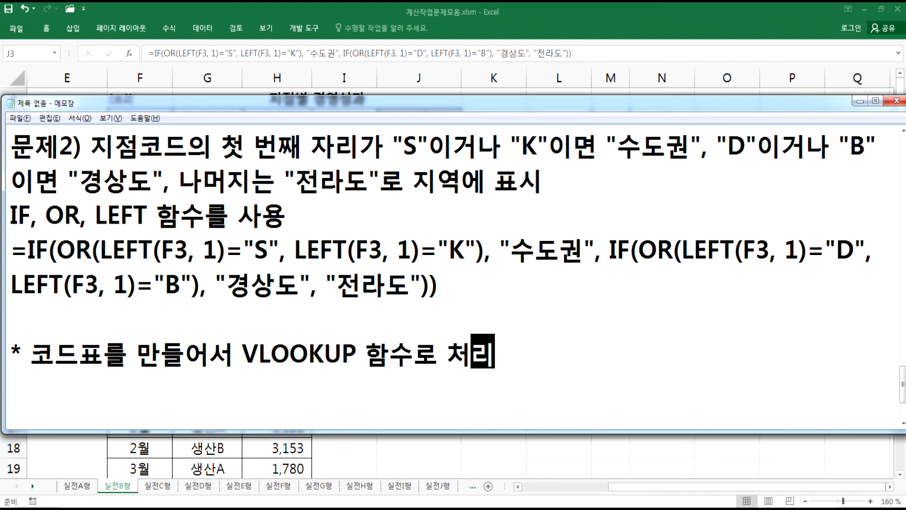
type("ㅏ면 단")
key("BackSpace")
key("BackSpace")
key("BackSpace")
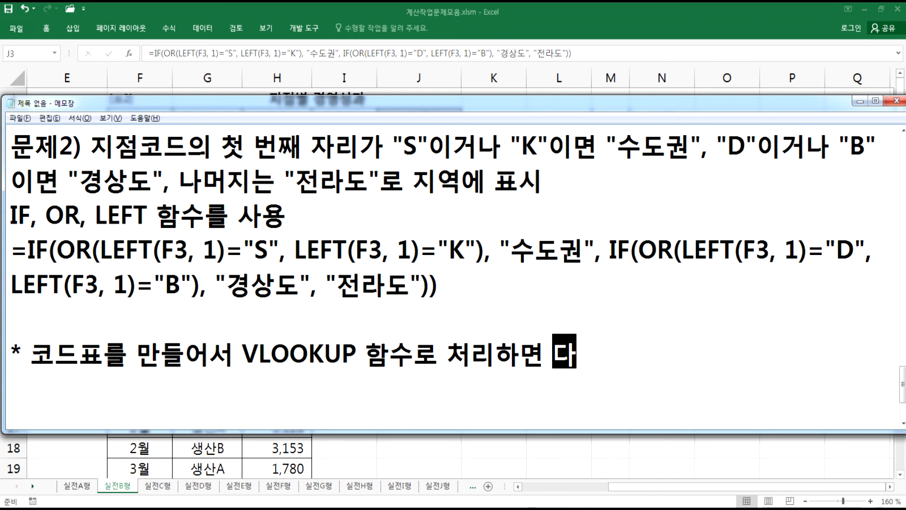
type("간단하다.")
key("Return")
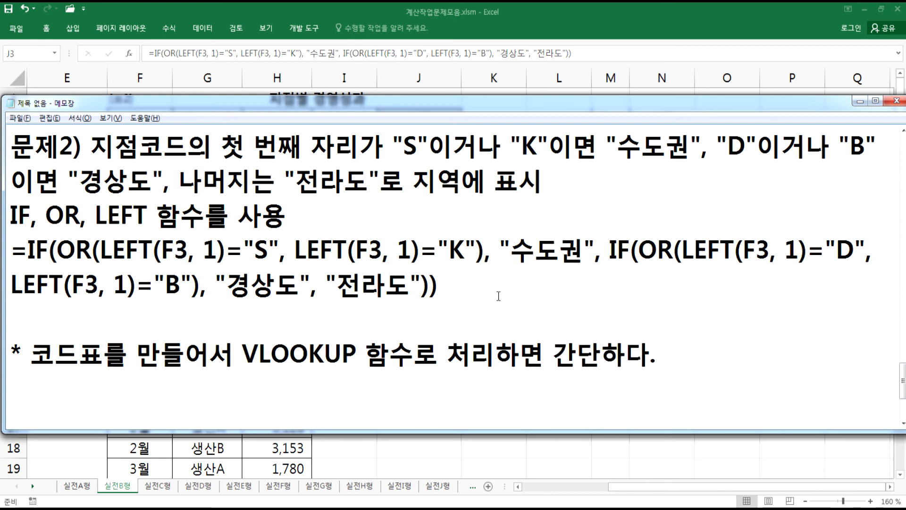
- Return to Excel and highlight the code table in M3:N7
key("alt+Tab")
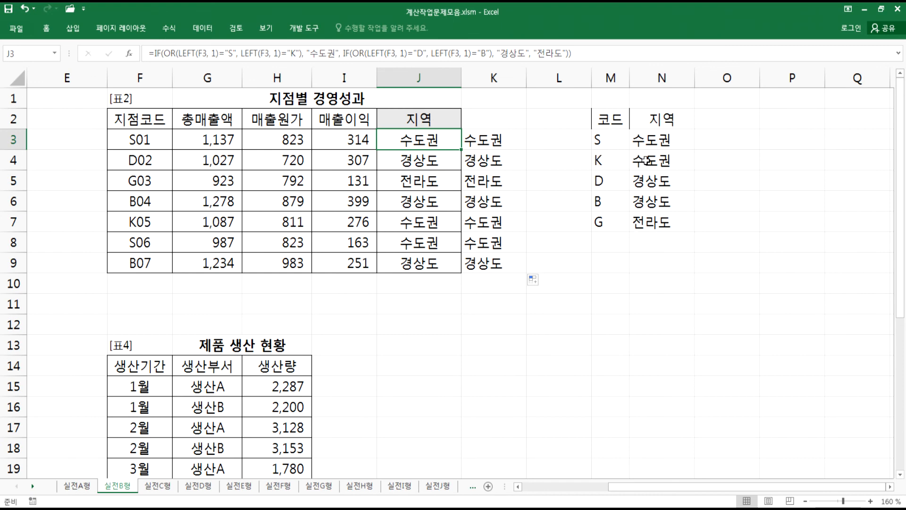
left_click_drag(612, 147, 612, 224)
left_click(612, 225)
left_click(611, 241)
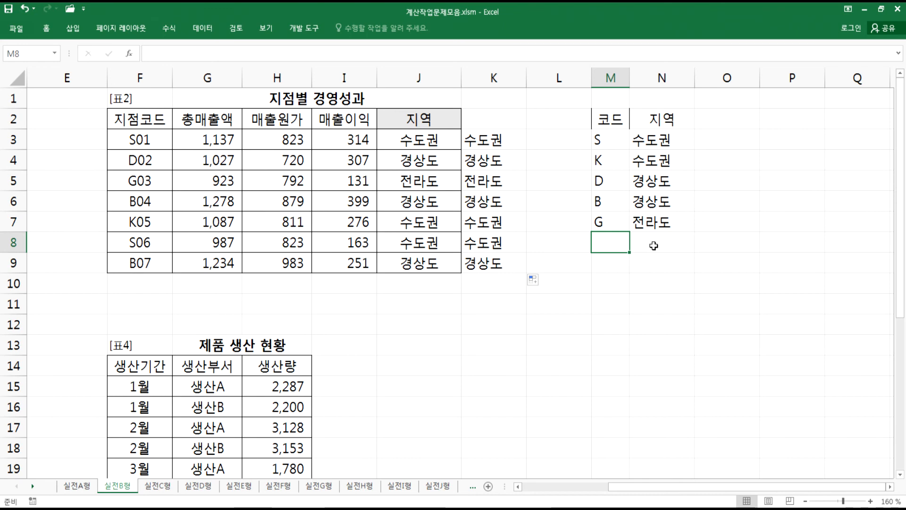
left_click_drag(600, 140, 663, 222)
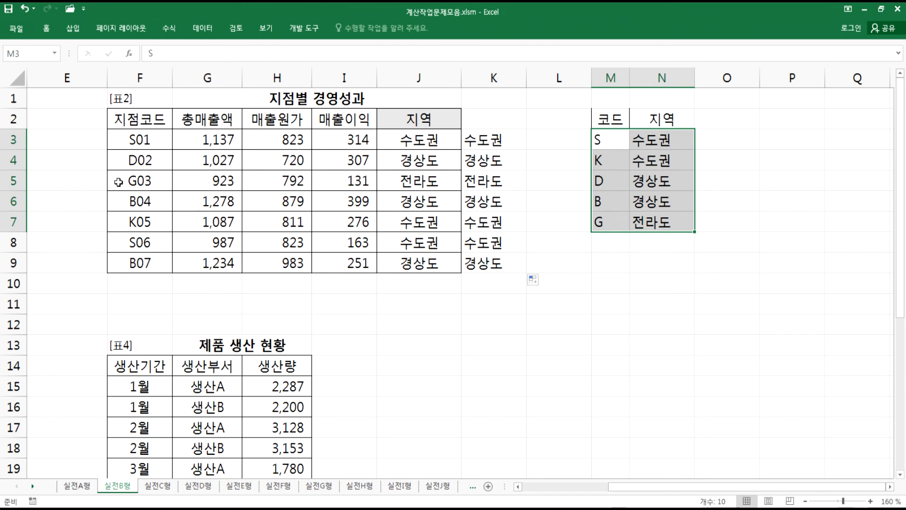
- Change F4's branch code to R02, compare the K4 and J4 results against the code table, and undo the change
double_click(137, 160)
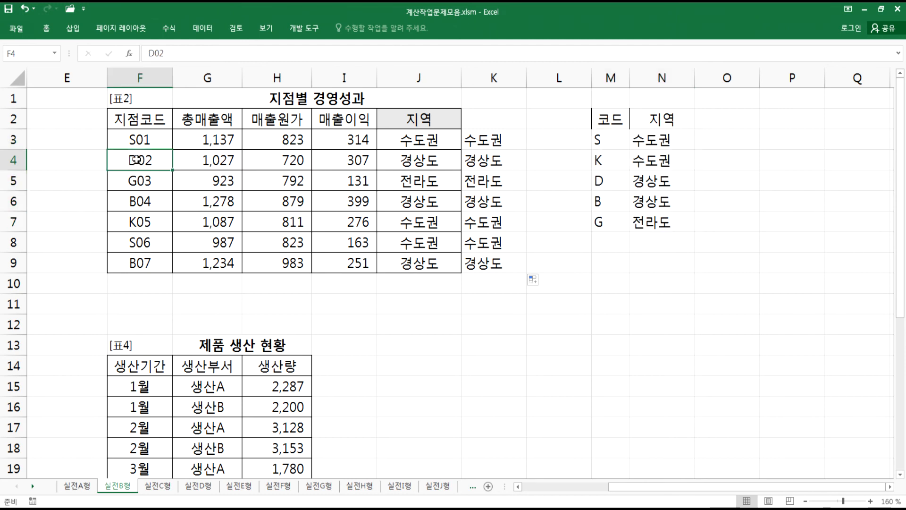
left_click_drag(137, 160, 126, 161)
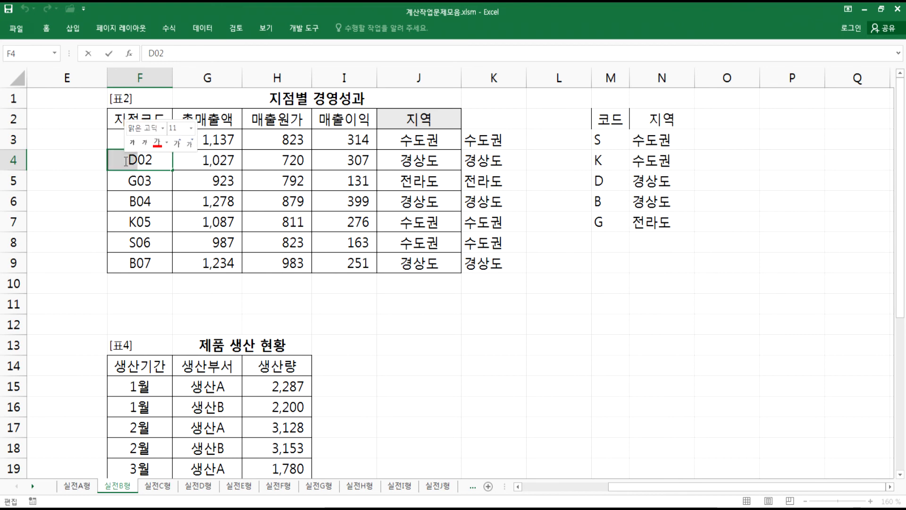
type("R")
key("Return")
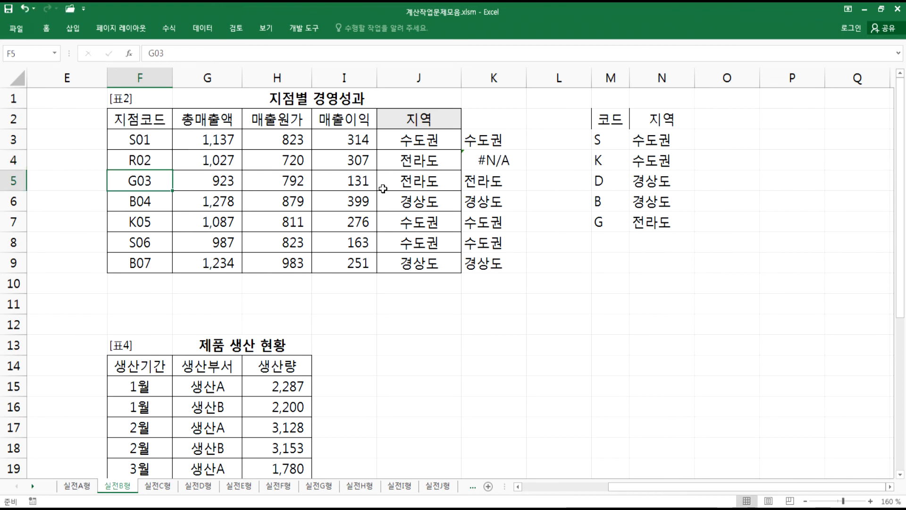
left_click(496, 164)
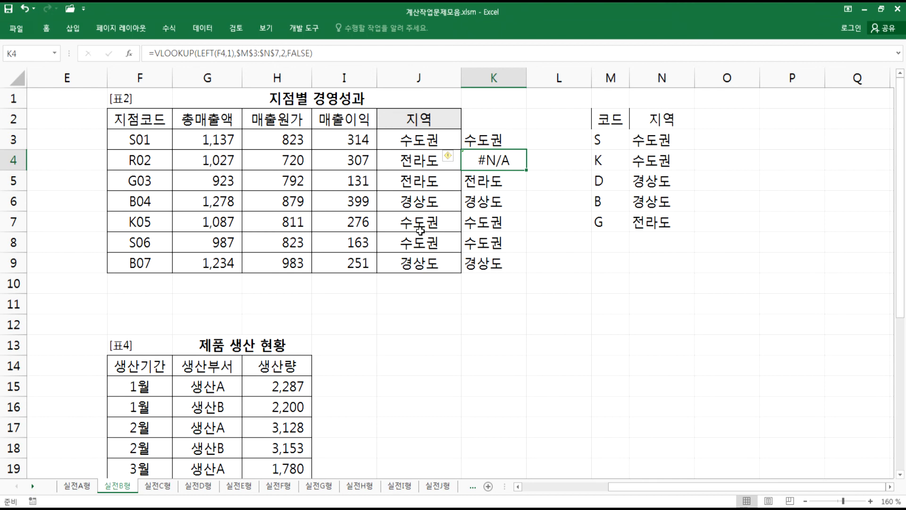
left_click_drag(611, 242, 661, 142)
left_click(488, 155)
left_click(412, 163)
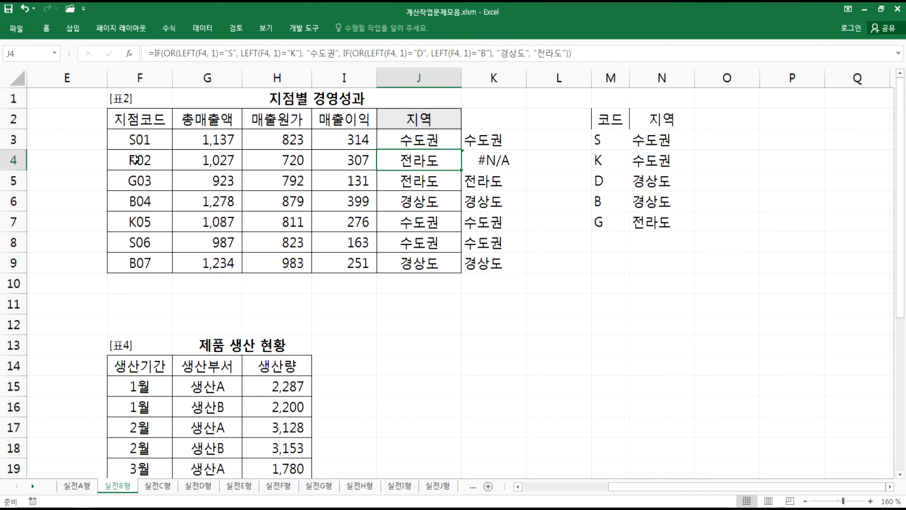
key("ctrl+z")
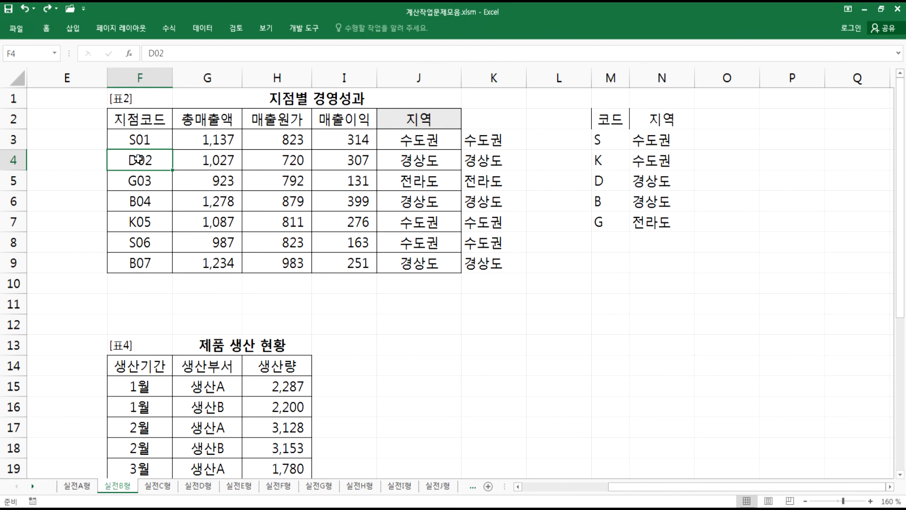
- Start a new line "문제3)" in the Notepad explanation
key("alt+Tab")
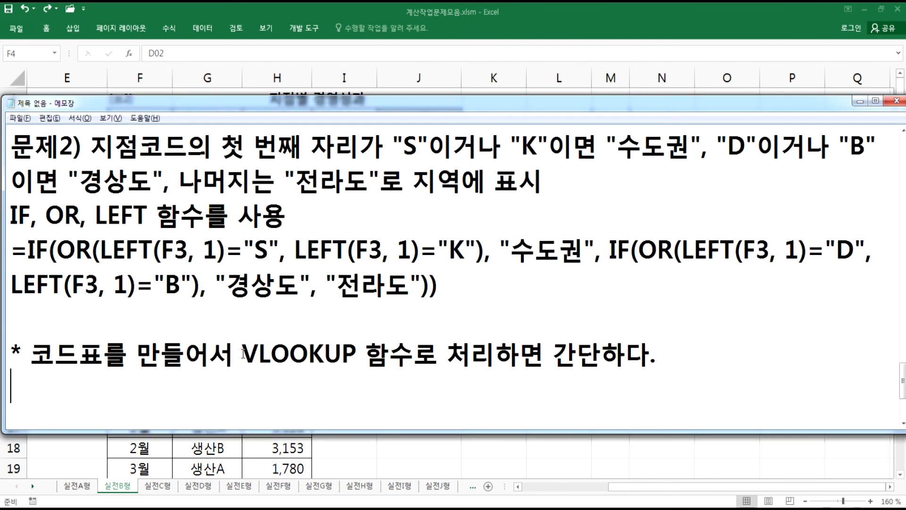
key("Return")
type("문")
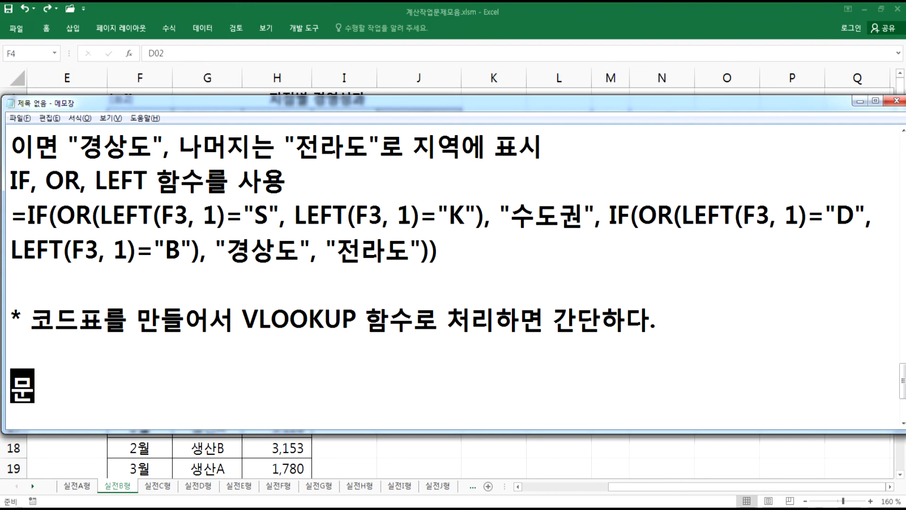
type("제3)")
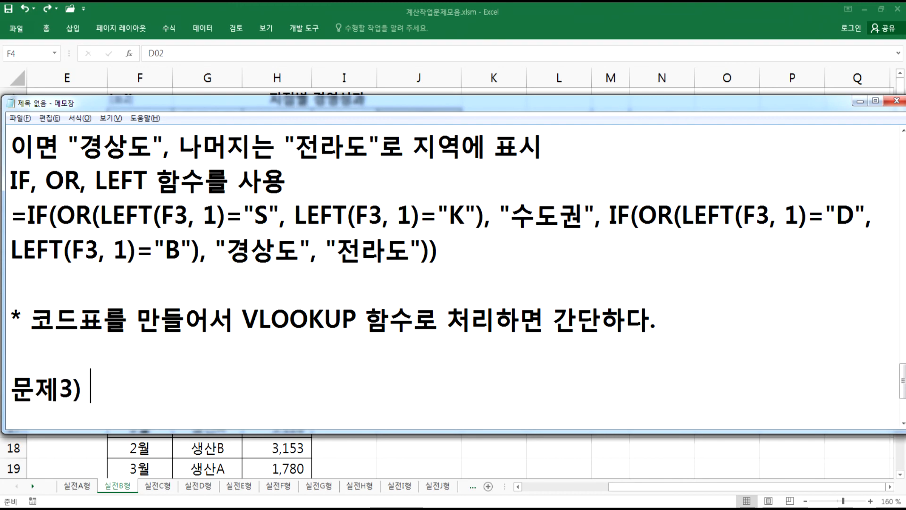
- Locate the 표준편차 row of the 수송 요금표 and select cell C22
key("alt+Tab")
left_click(293, 322)
key("Home")
scroll(293, 322, "down", 1)
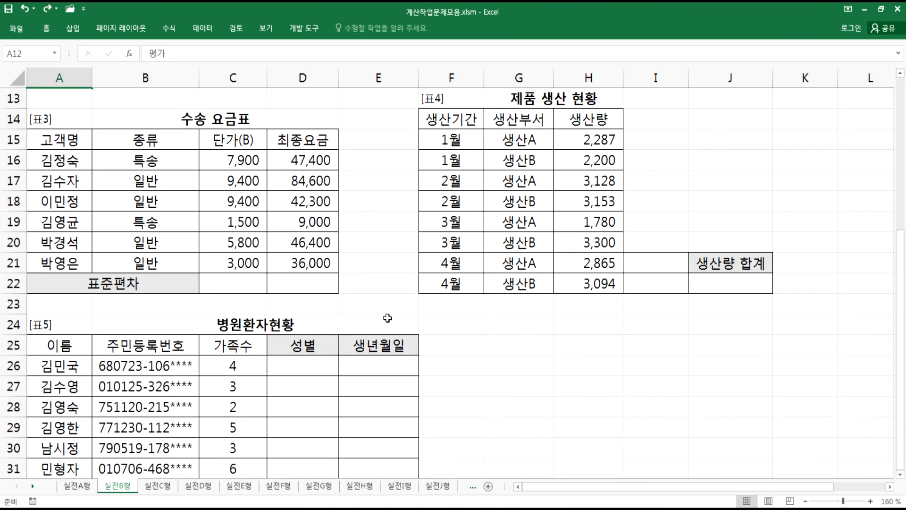
left_click_drag(902, 441, 902, 470)
left_click(901, 474)
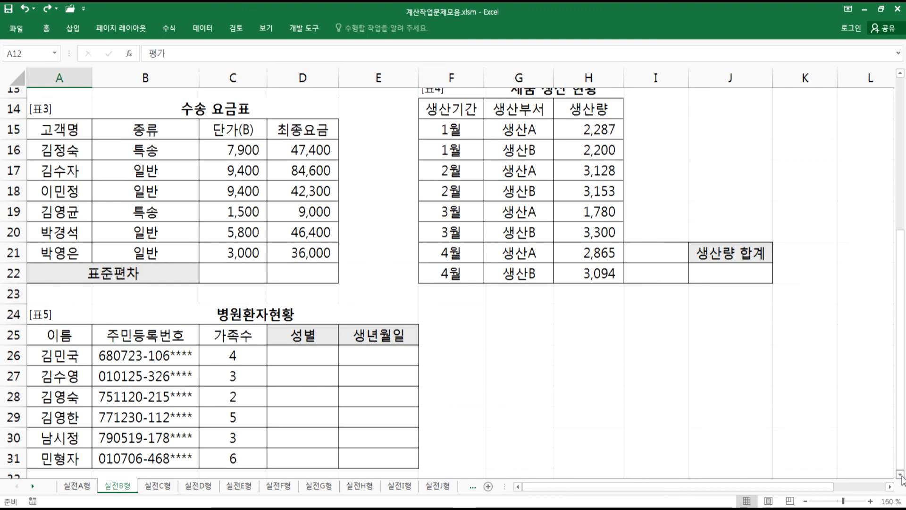
left_click(236, 266)
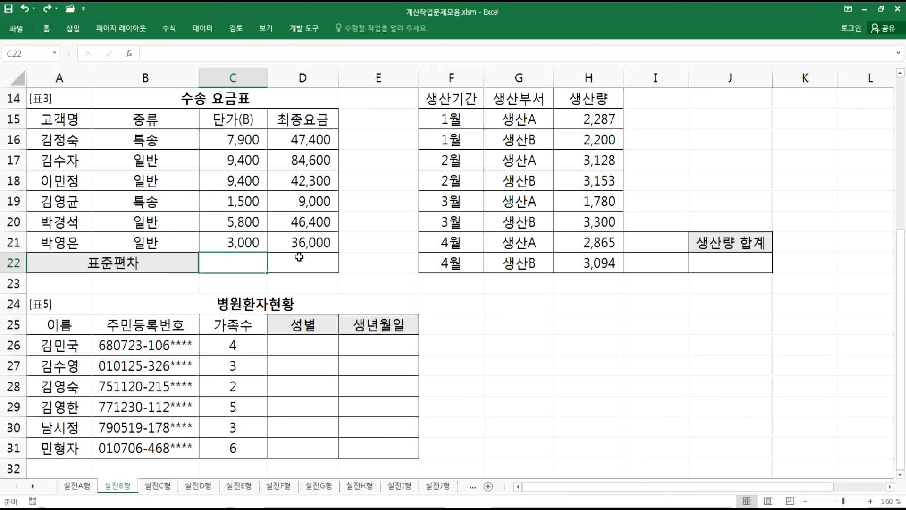
- Complete the Notepad line as "문제3) 단가와 최종요금의 표준편차를 반올림하여 백의 자리까지 표시"
key("alt+Tab")
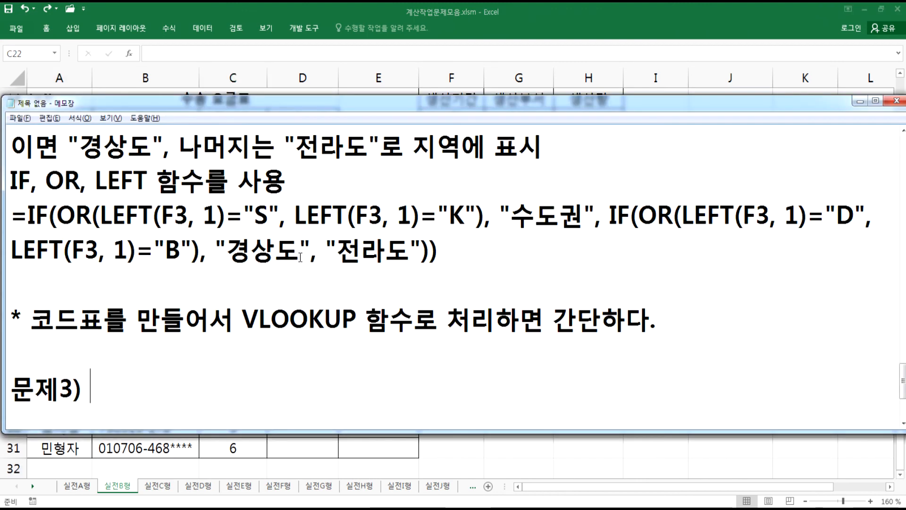
scroll(300, 258, "down", 2)
key("Return")
key("Return")
key("Return")
key("Return")
key("Return")
key("Return")
key("Return")
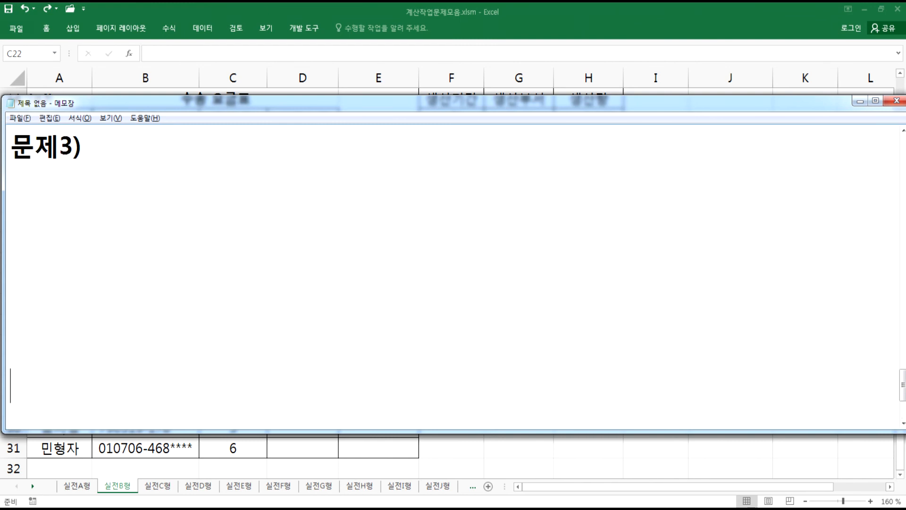
left_click(195, 152)
type("단가와 최종요금")
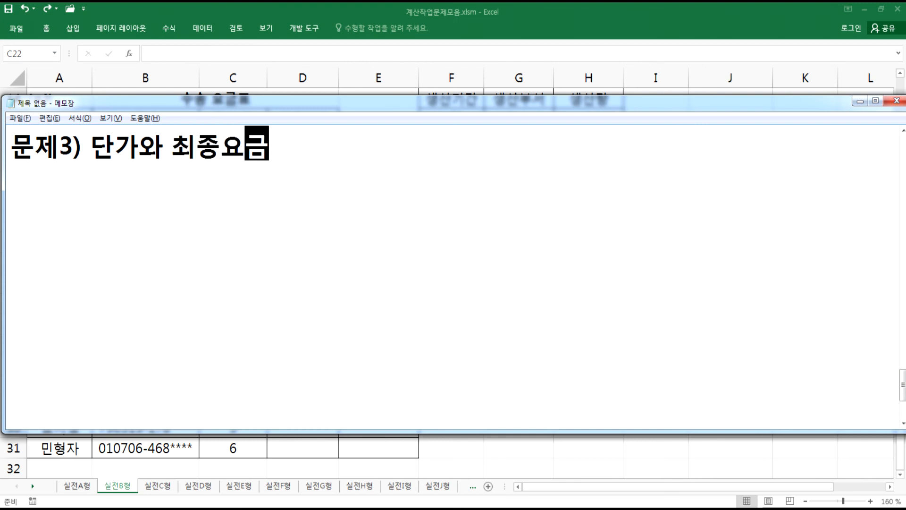
type("에")
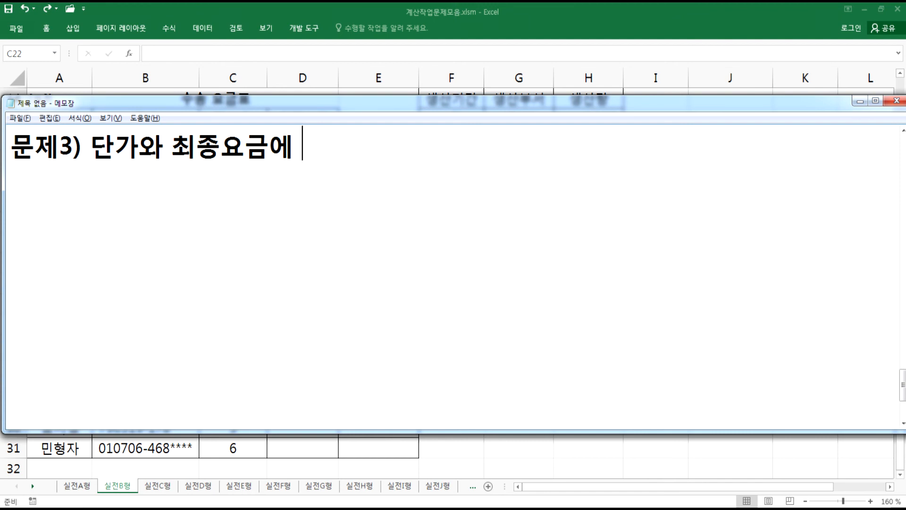
key("BackSpace")
type("우ㅏ")
key("BackSpace")
key("BackSpace")
key("BackSpace")
type("으ㅏㅣ")
key("BackSpace")
key("BackSpace")
key("BackSpace")
key("BackSpace")
type("의 ㅍ")
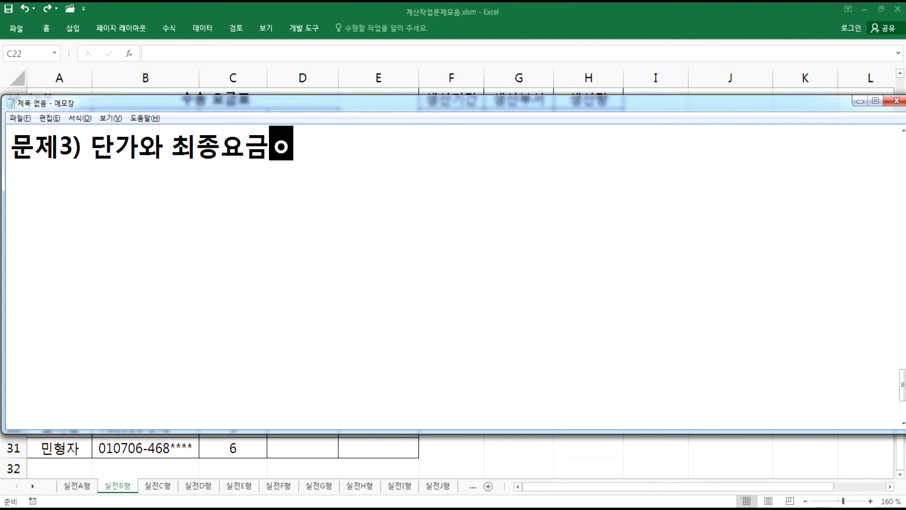
type("ㅛ준편차")
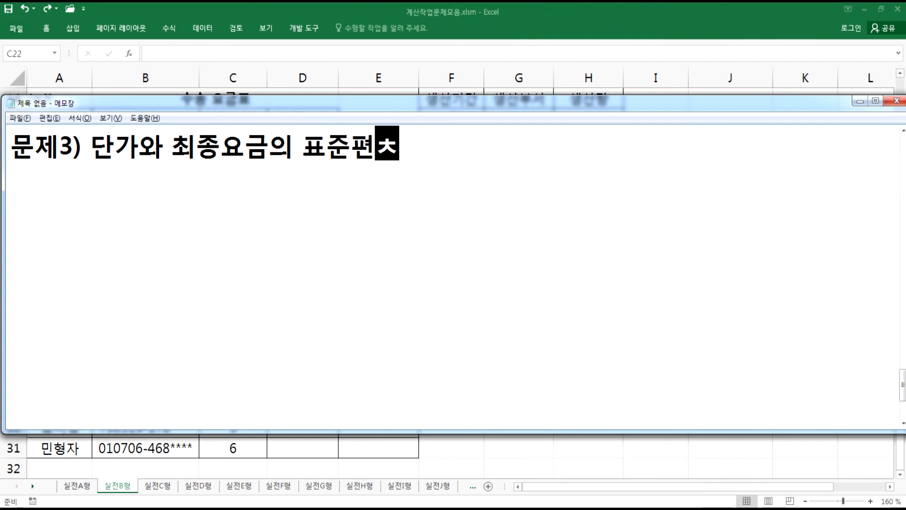
type("를 바")
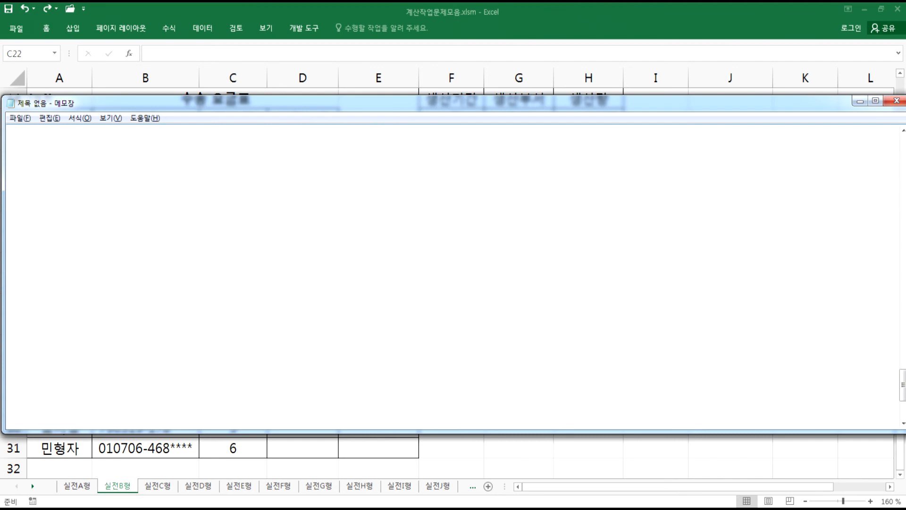
type("ㄴ올림하여 ")
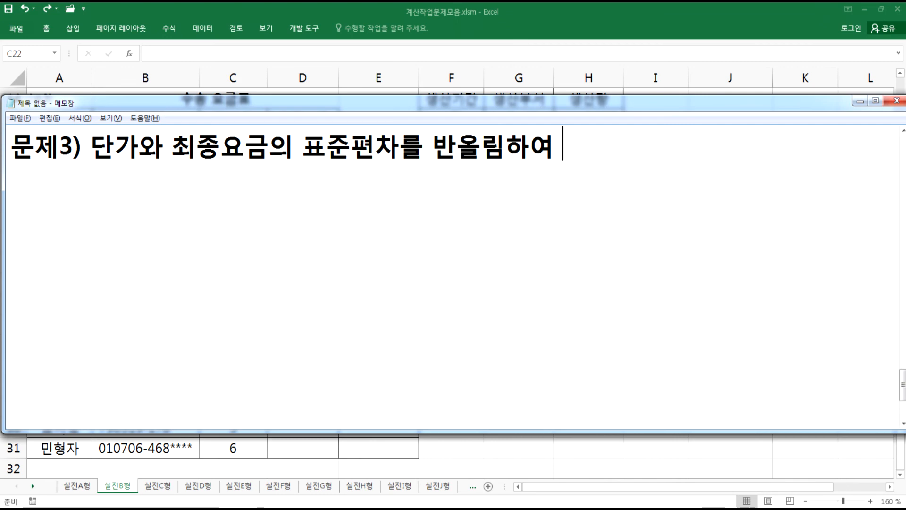
type("백의 자리")
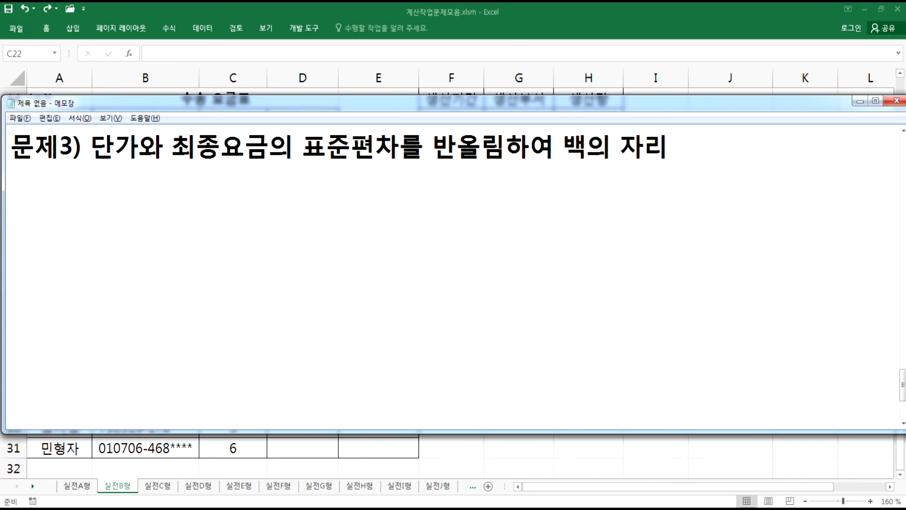
key("Hangul_Hanja")
key("Escape")
type("까지 표시")
key("Return")
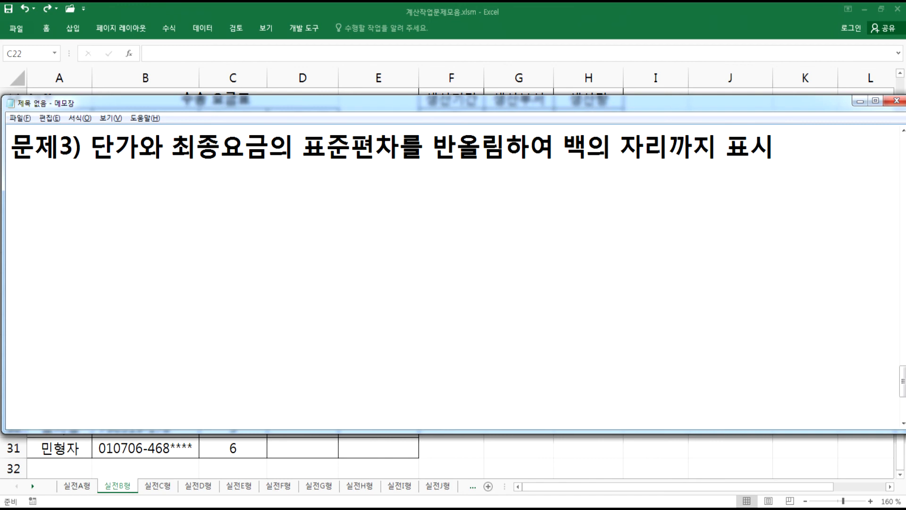
- Add the line "STDEV, ROUND 함수를 사용" beneath the 문제3 description in Notepad
type("stdev")
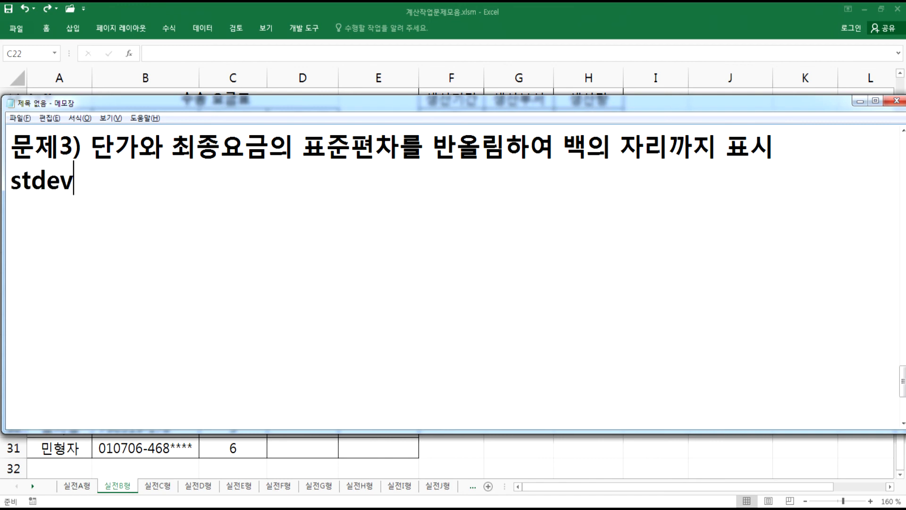
key("BackSpace")
key("BackSpace")
key("BackSpace")
key("BackSpace")
key("BackSpace")
type("STDEB")
key("BackSpace")
type("V")
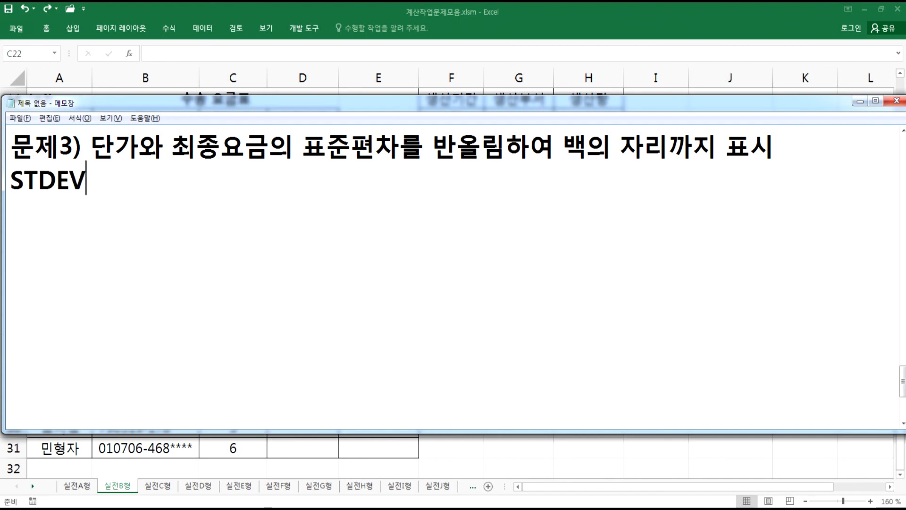
type(", ROUND ")
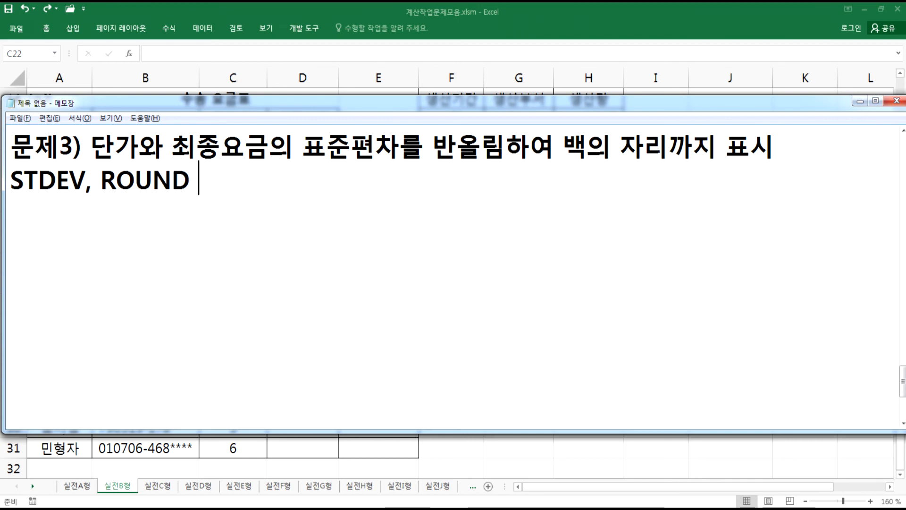
type("함수르를 사용")
key("Return")
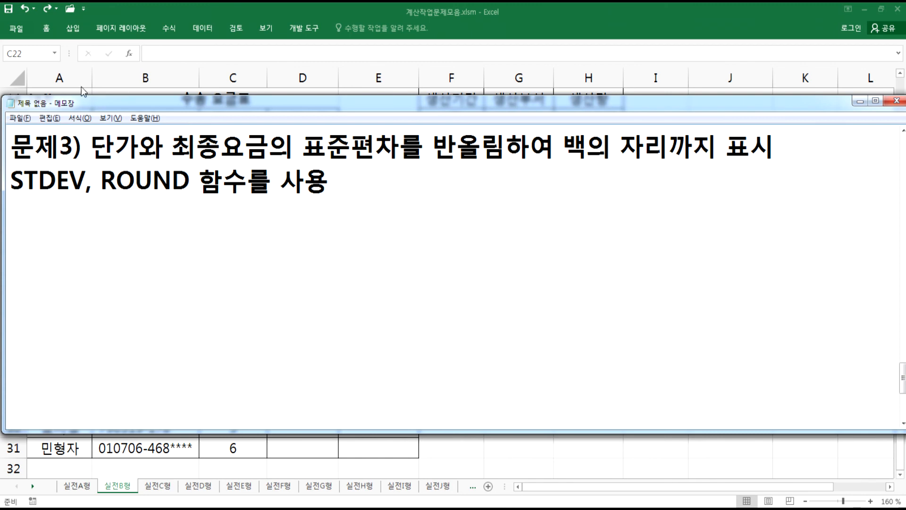
- Highlight the STDEV function name in the Notepad note and return to the worksheet
left_click(76, 179)
left_click_drag(77, 178, 14, 177)
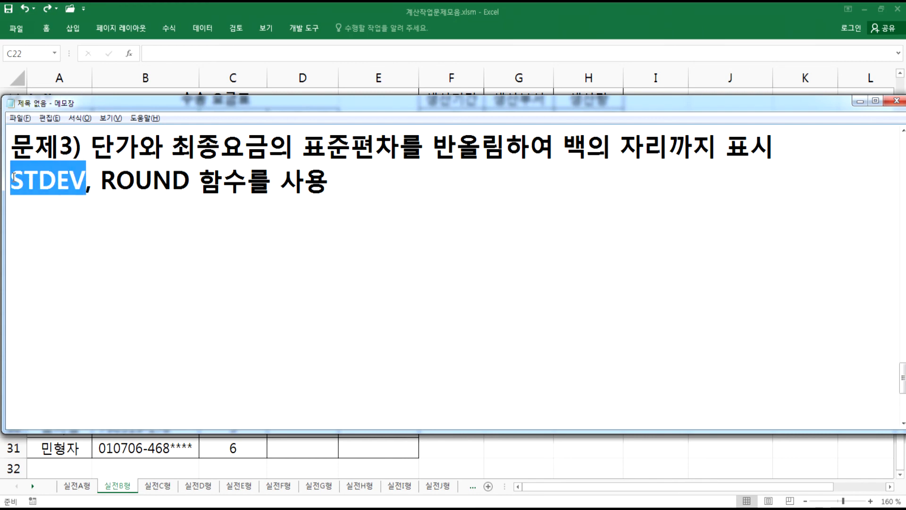
left_click(37, 227)
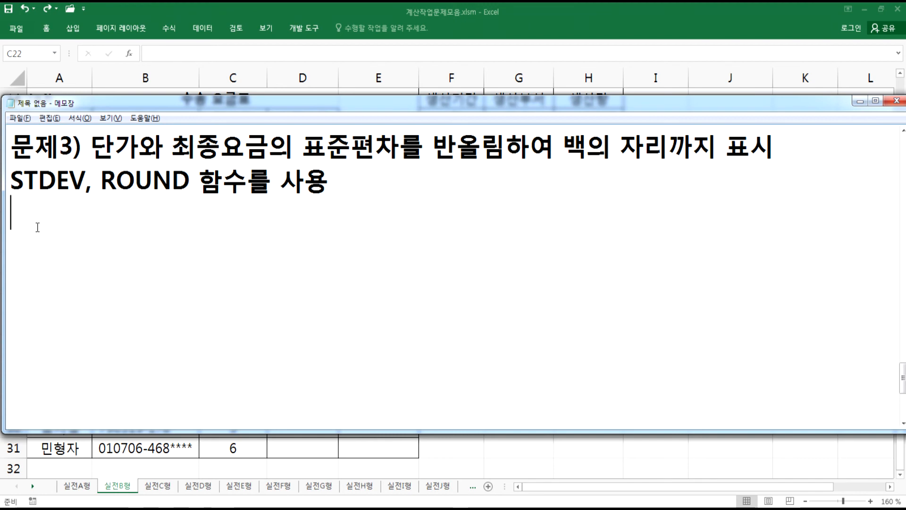
left_click_drag(11, 179, 86, 179)
key("alt+Tab")
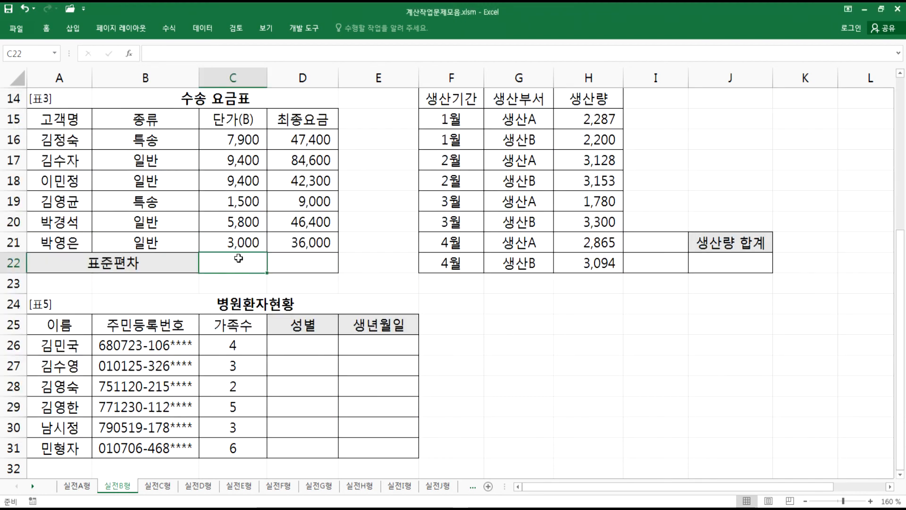
- Enter =STDEV(C16:C21) in C22 for the 단가 standard deviation, picking STDEV from the function suggestions
type("=")
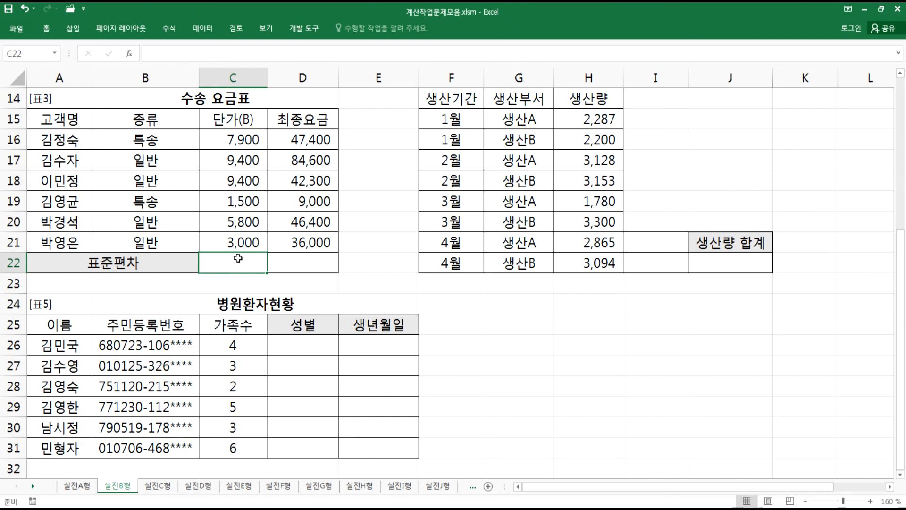
type("STD")
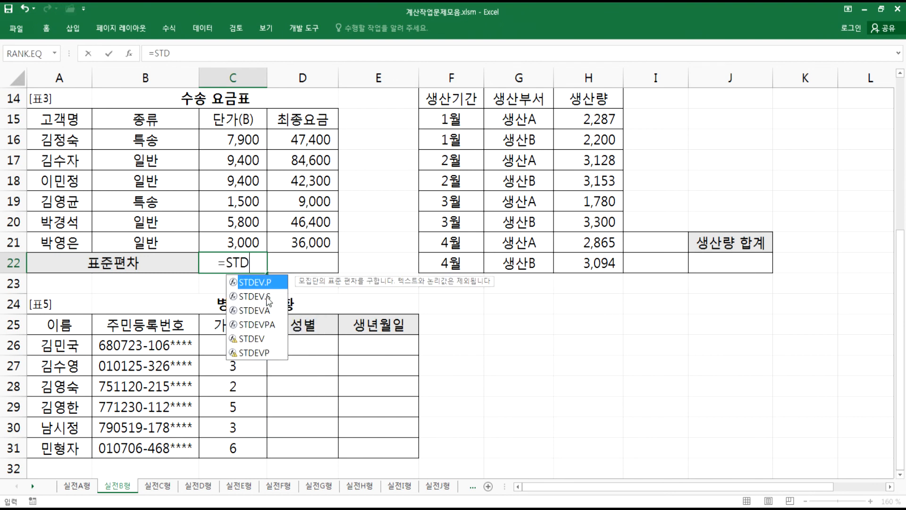
left_click(266, 339)
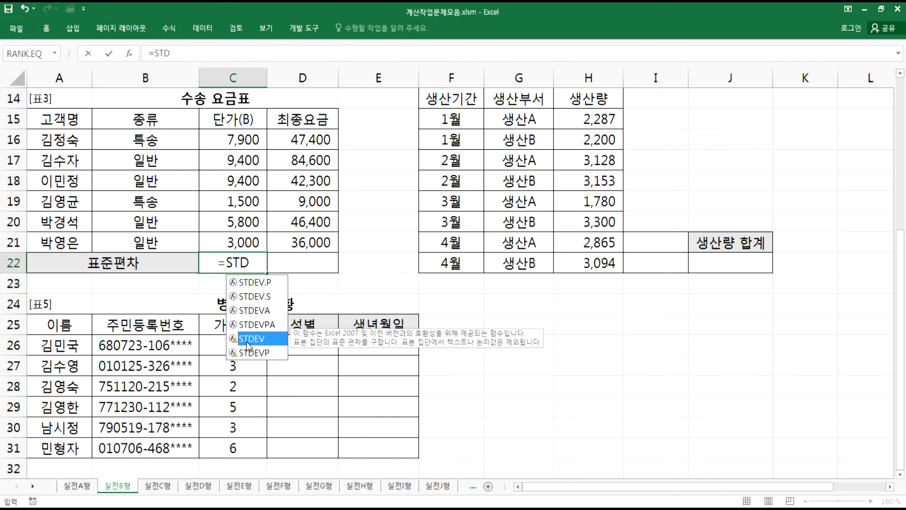
left_click(254, 282)
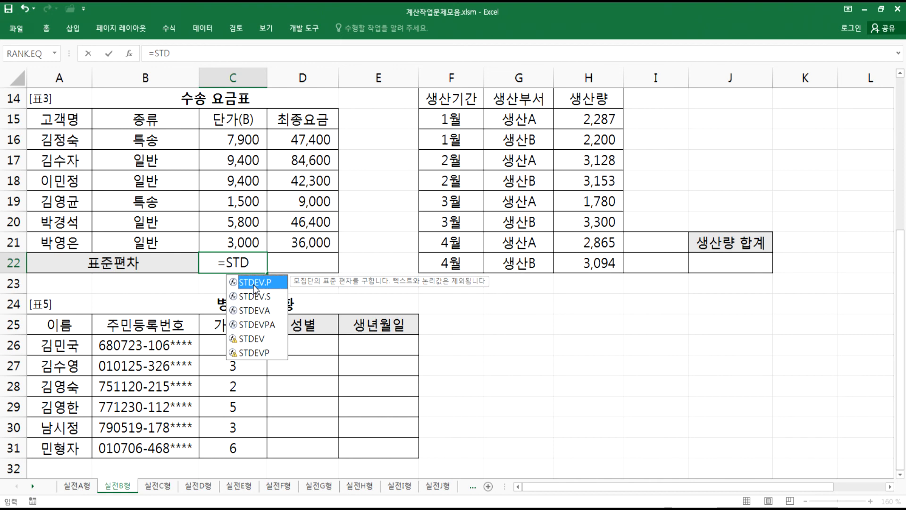
left_click(251, 297)
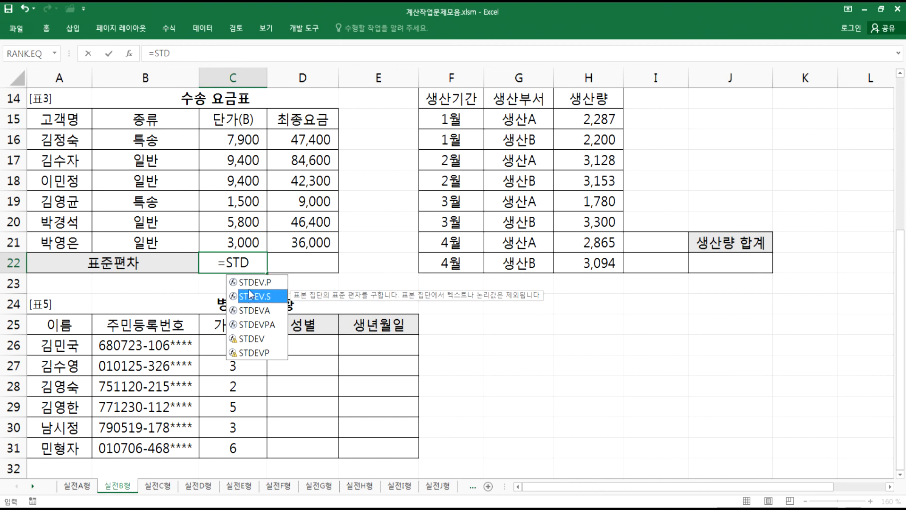
left_click(250, 284)
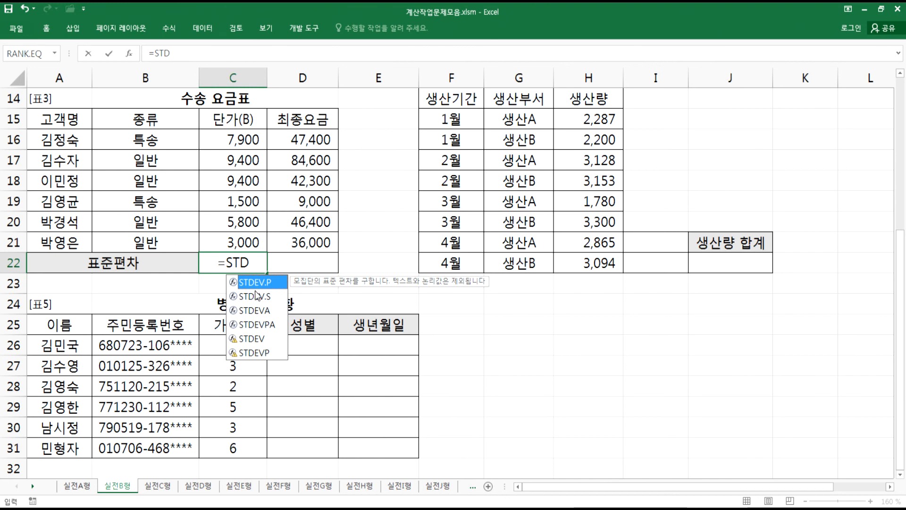
left_click(256, 296)
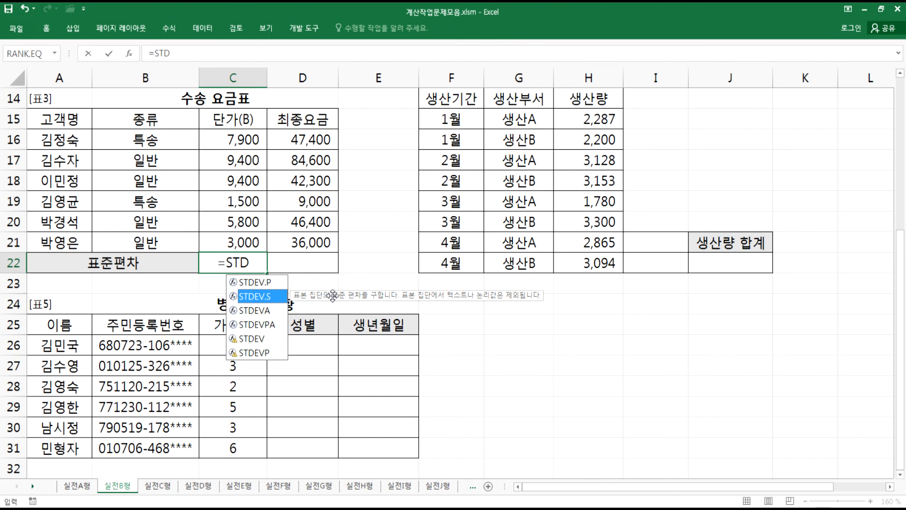
left_click(281, 285)
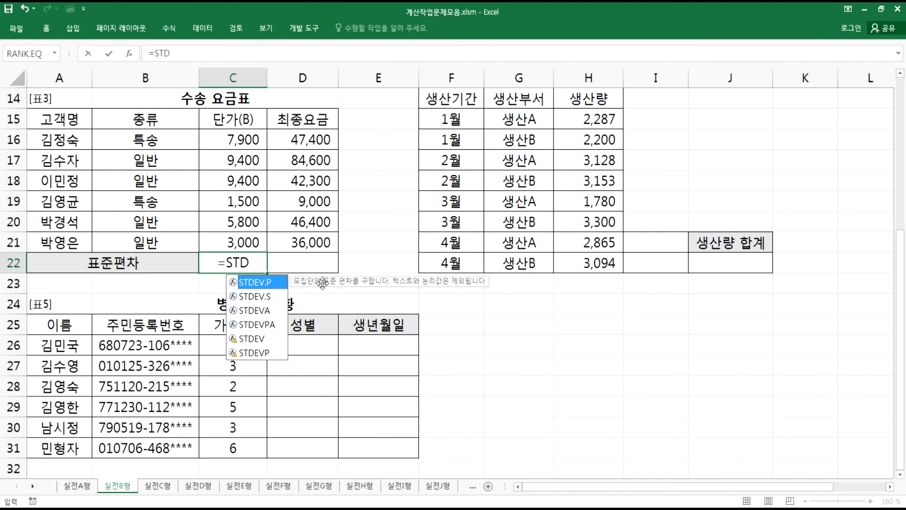
left_click(257, 339)
double_click(257, 338)
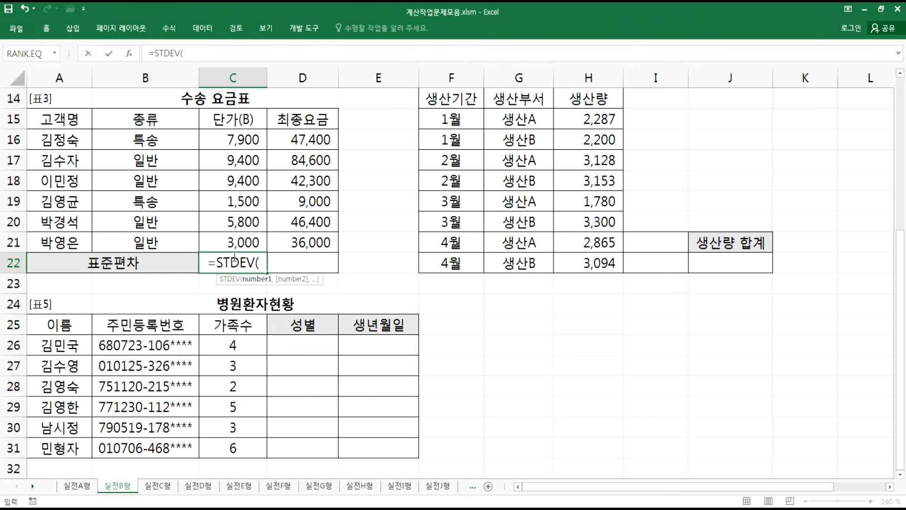
left_click(246, 140)
left_click_drag(241, 181, 238, 242)
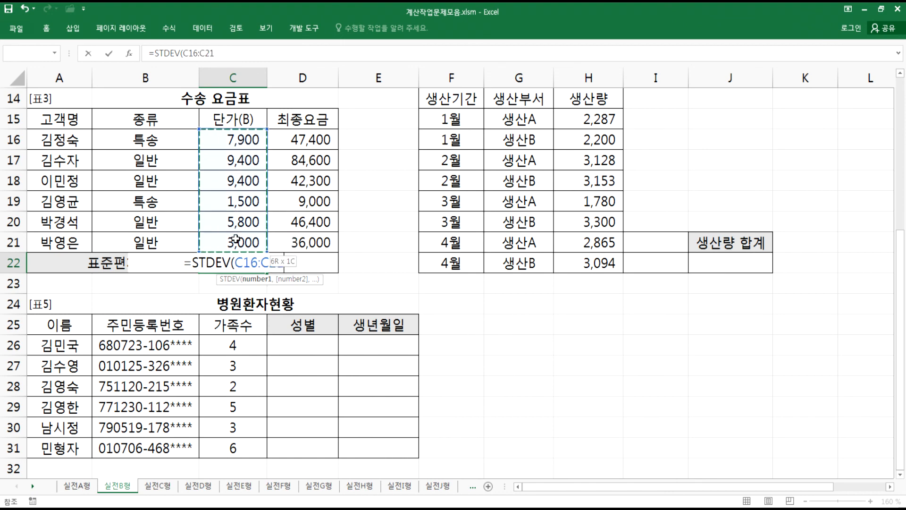
key("Return")
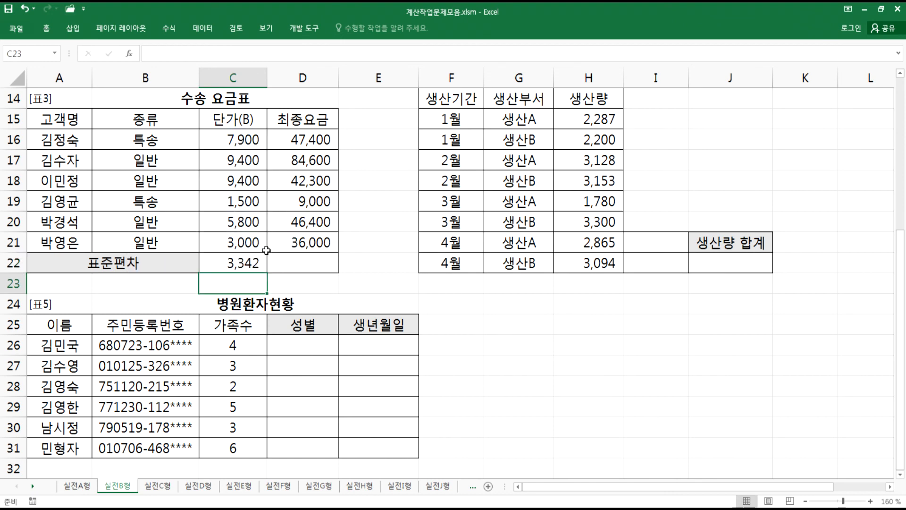
- Wrap the C22 formula in ROUND so it becomes =ROUND(STDEV(C16:C21),-2)
left_click(255, 265)
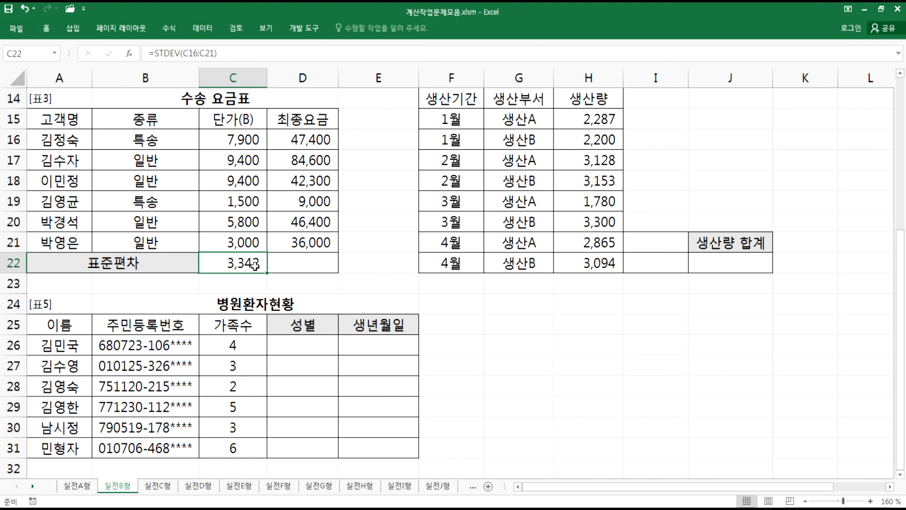
double_click(254, 265)
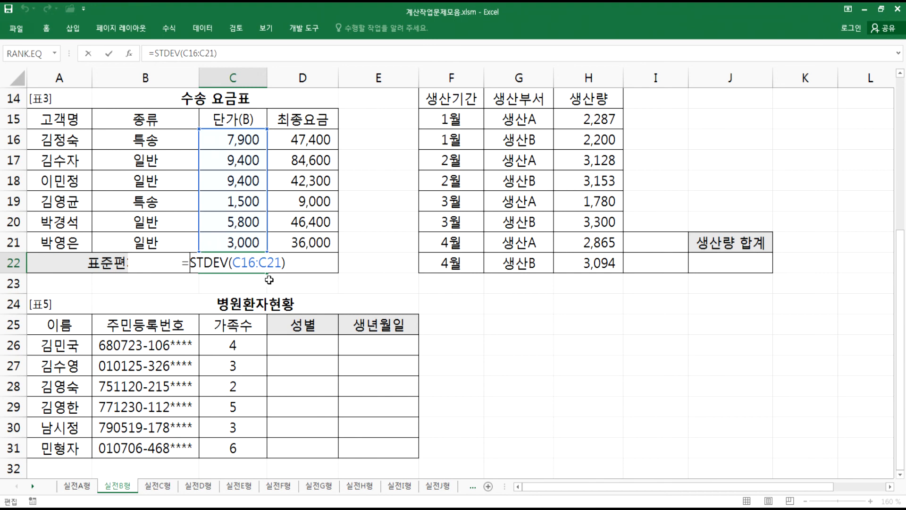
key("Home")
key("Right")
type("ROUND(")
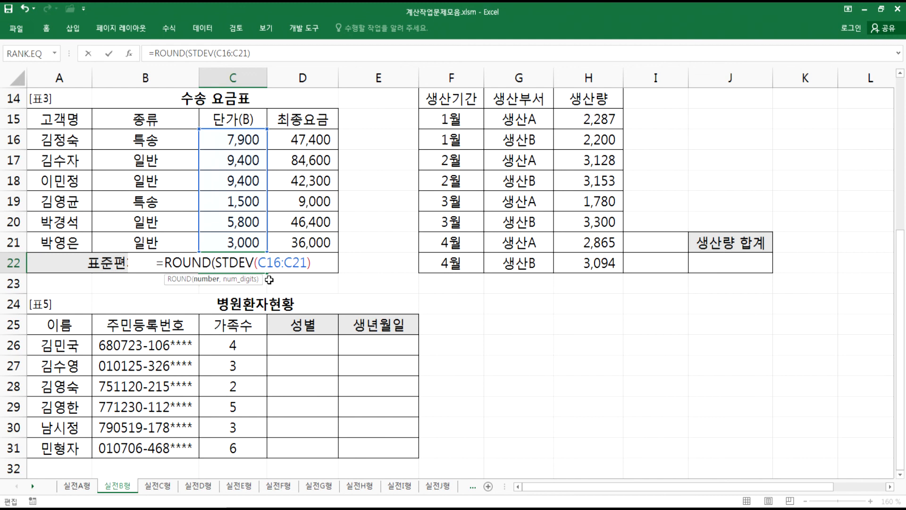
left_click(319, 261)
type(",-2)")
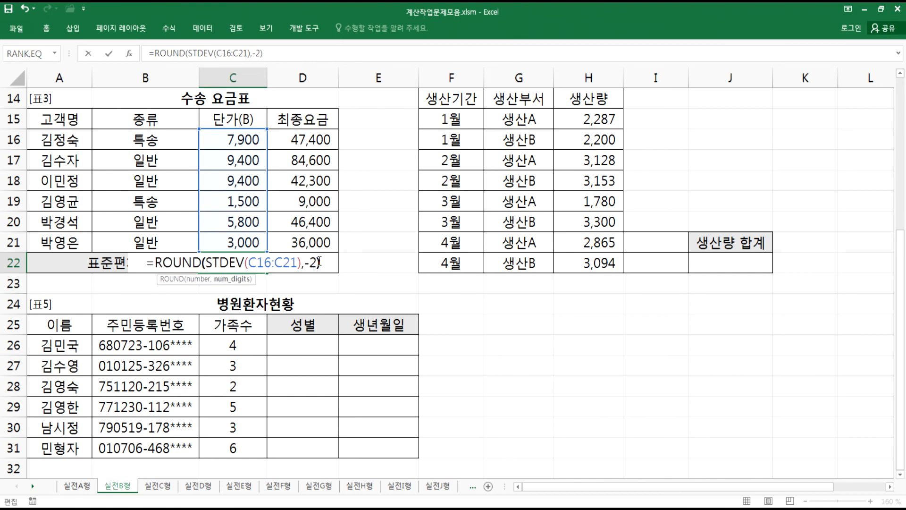
key("Return")
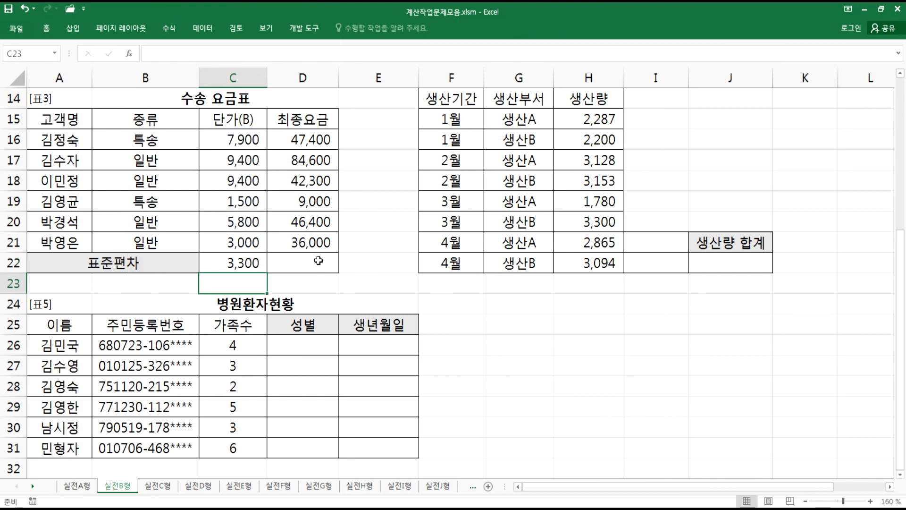
- Copy the C22 formula into a new Notepad line, adding a space after the comma before -2
left_click(235, 266)
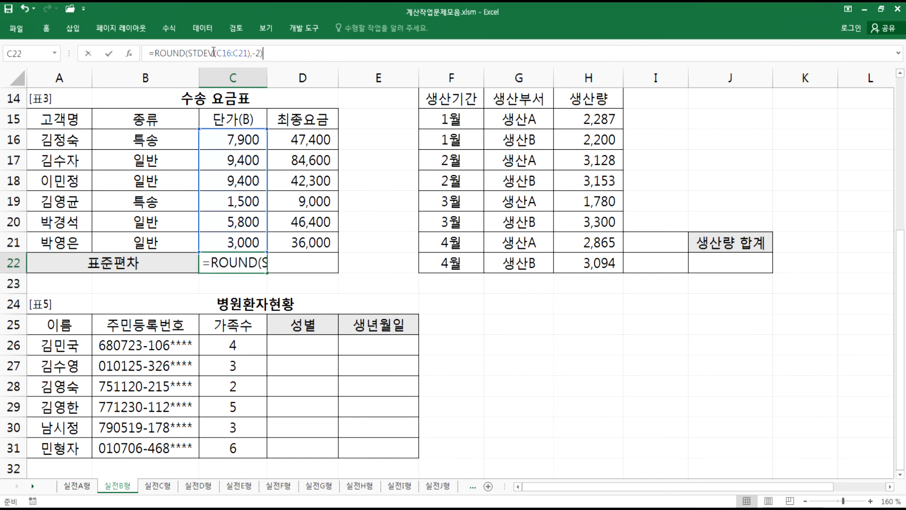
left_click_drag(274, 53, 119, 53)
key("ctrl+c")
key("alt+Tab")
left_click(40, 225)
key("ctrl+v")
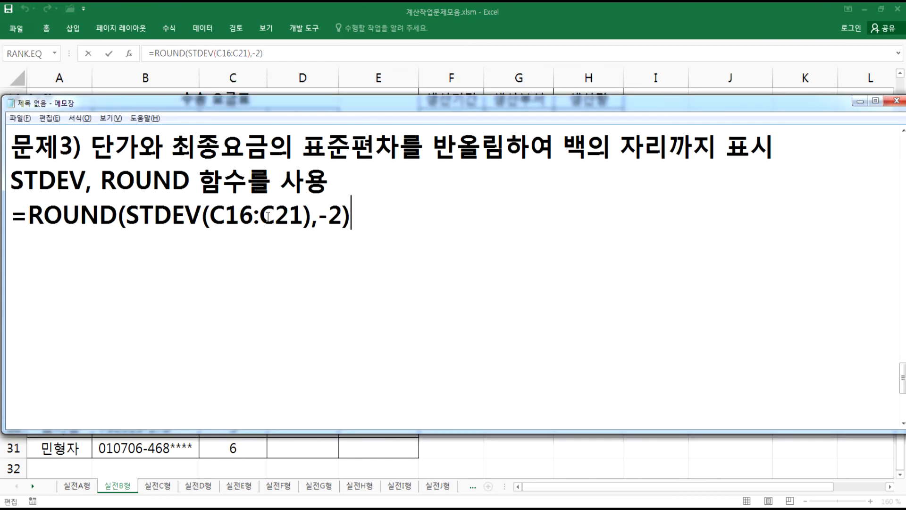
left_click(319, 220)
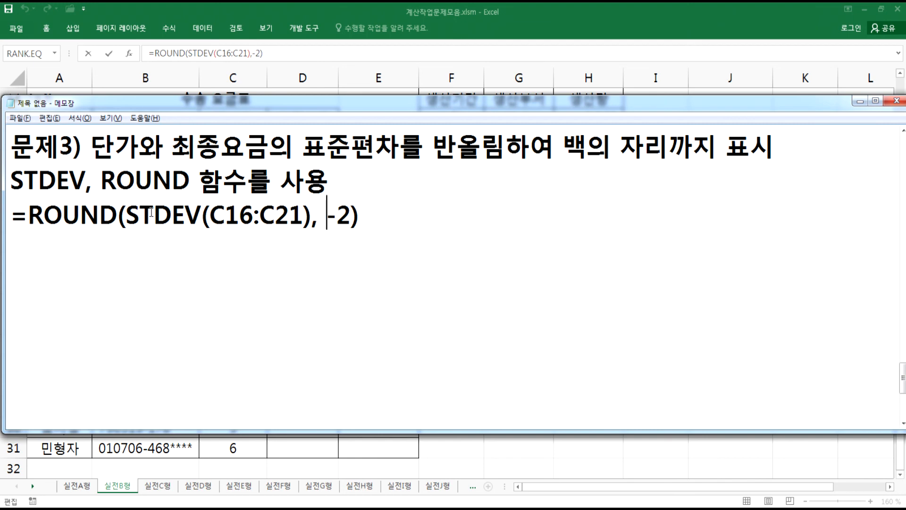
- Highlight the STDEV(C16:C21) part, the phrase 백의 자리까지 표시 and the -2 argument in the note
left_click(131, 215)
left_click_drag(134, 213, 309, 219)
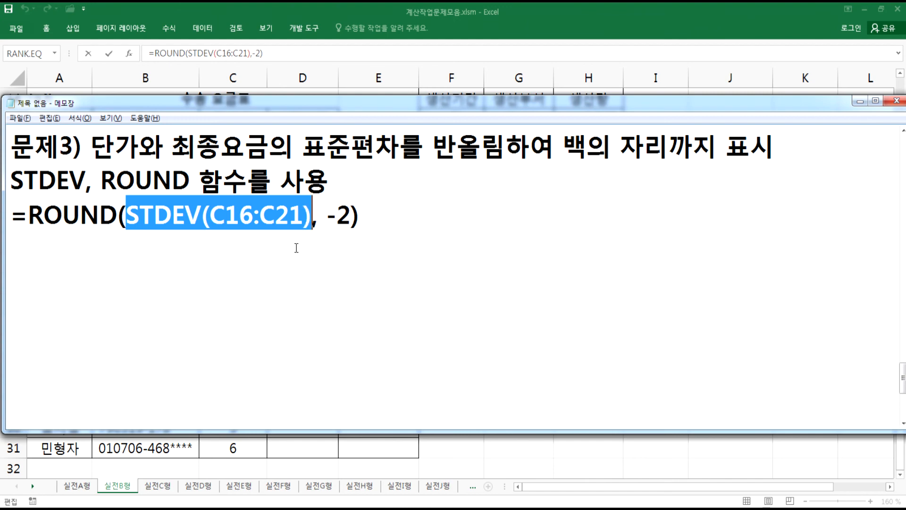
left_click(296, 248)
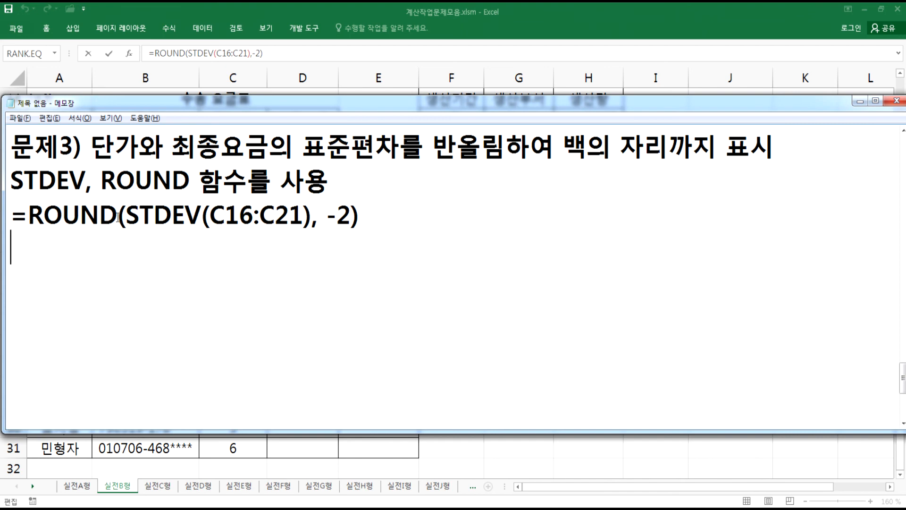
left_click_drag(571, 147, 774, 144)
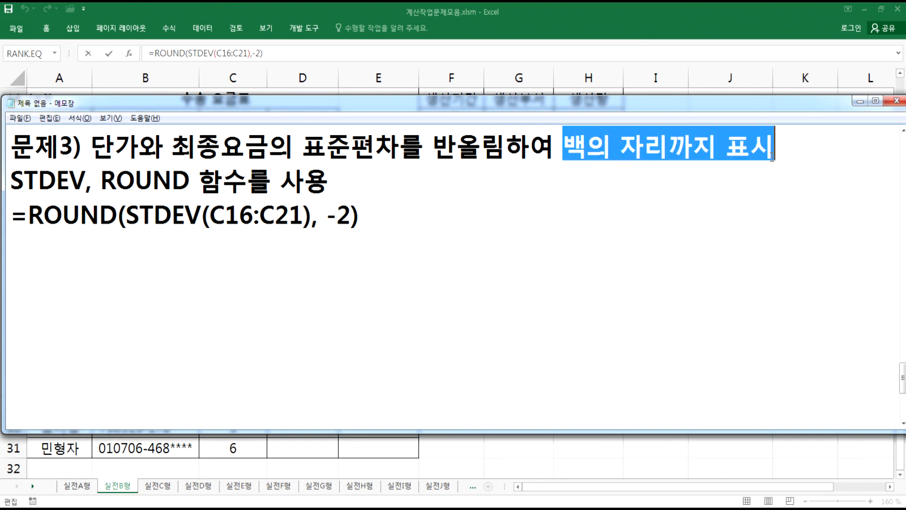
left_click(567, 141)
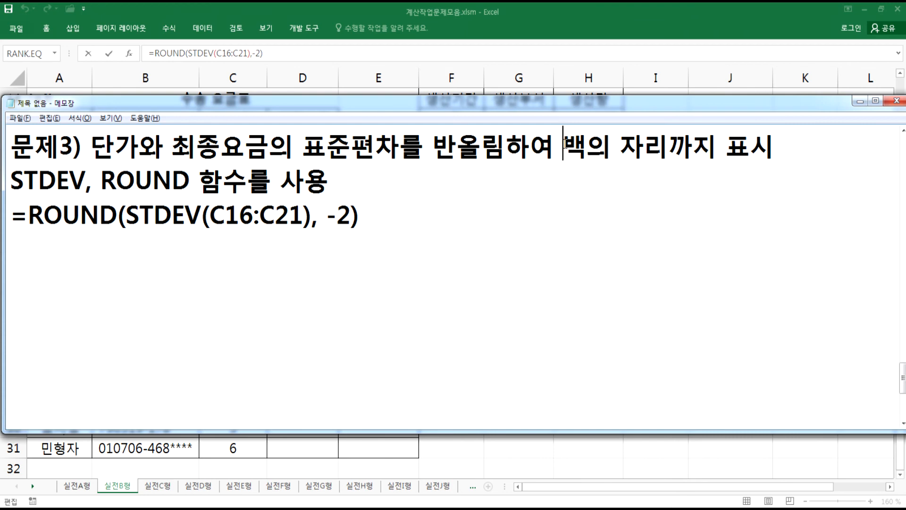
left_click_drag(351, 215, 327, 216)
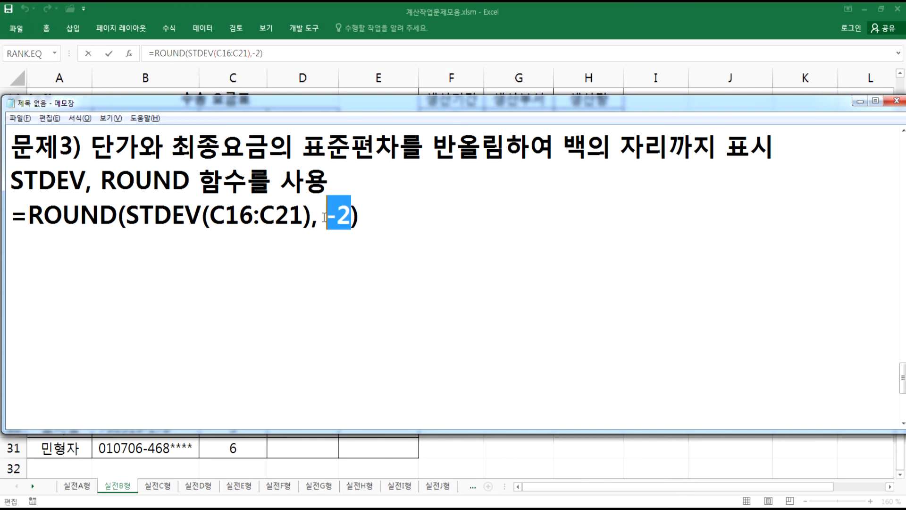
left_click(211, 258)
- Confirm the C22 formula and fill it across to D22 for the 최종요금 standard deviation
key("alt+Tab")
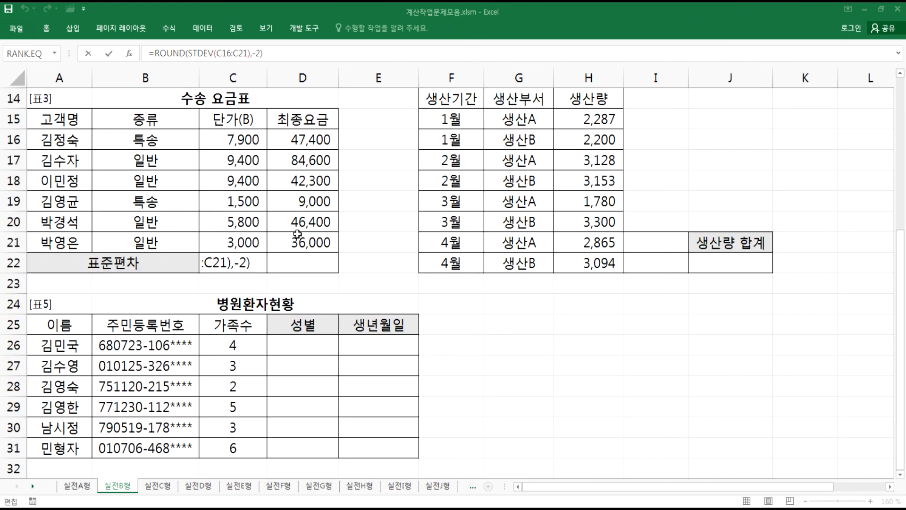
key("ctrl+Return")
left_click_drag(268, 273, 330, 273)
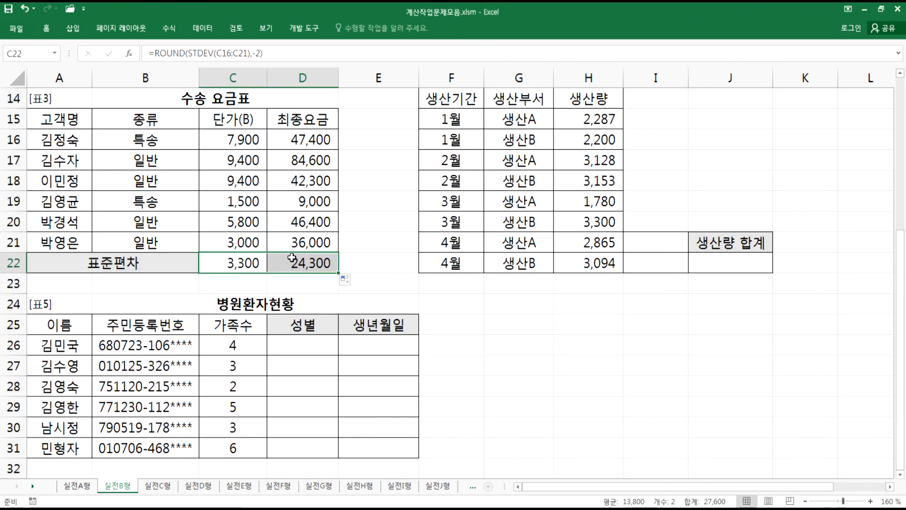
left_click(291, 259)
- Select J22 under 생산량 합계 and start a new Notepad line "문제4)"
left_click(725, 263)
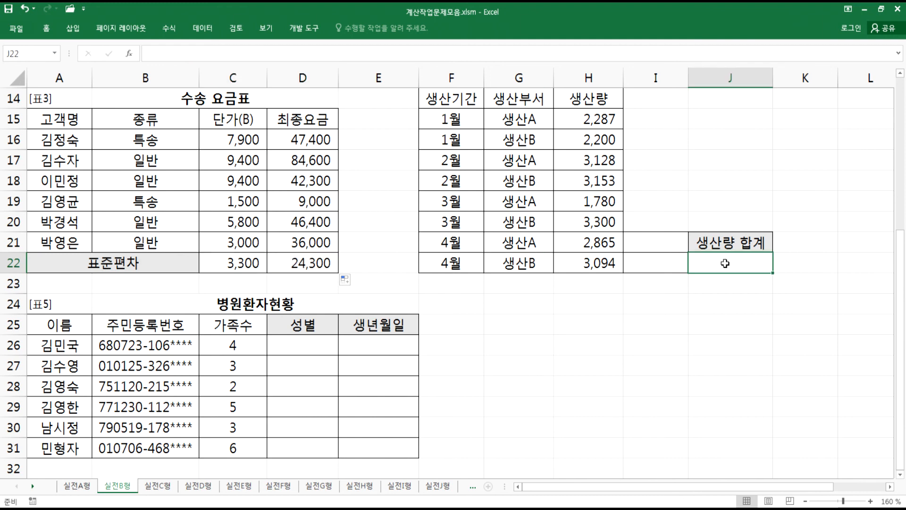
left_click_drag(903, 240, 903, 237)
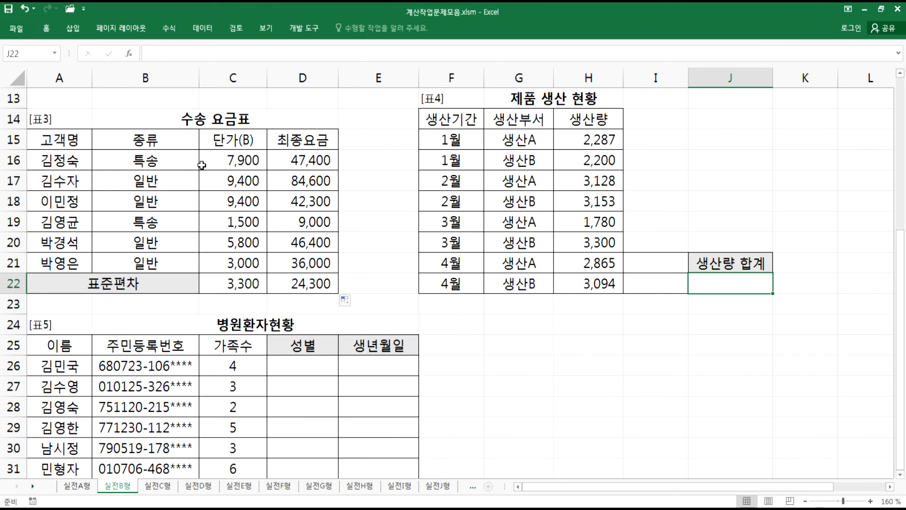
key("alt+Tab")
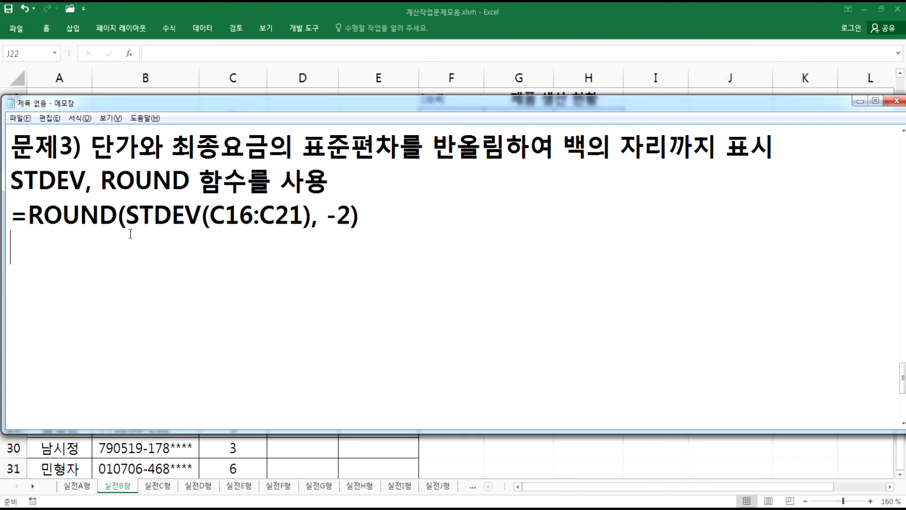
key("Return")
type("문제3")
key("BackSpace")
type("4)")
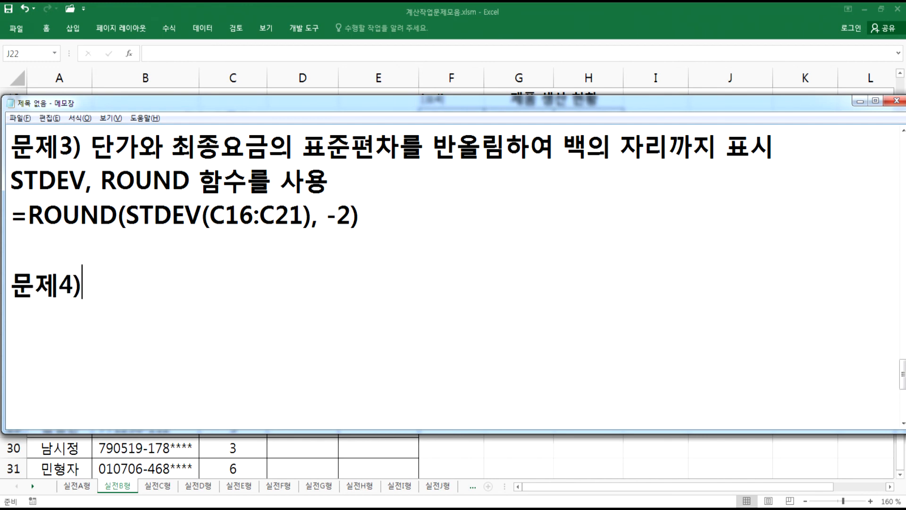
- Examine the 제품 생산 현황 table's 생산부서 and 생산량 columns beside the 생산량 합계 cell
key("alt+Tab")
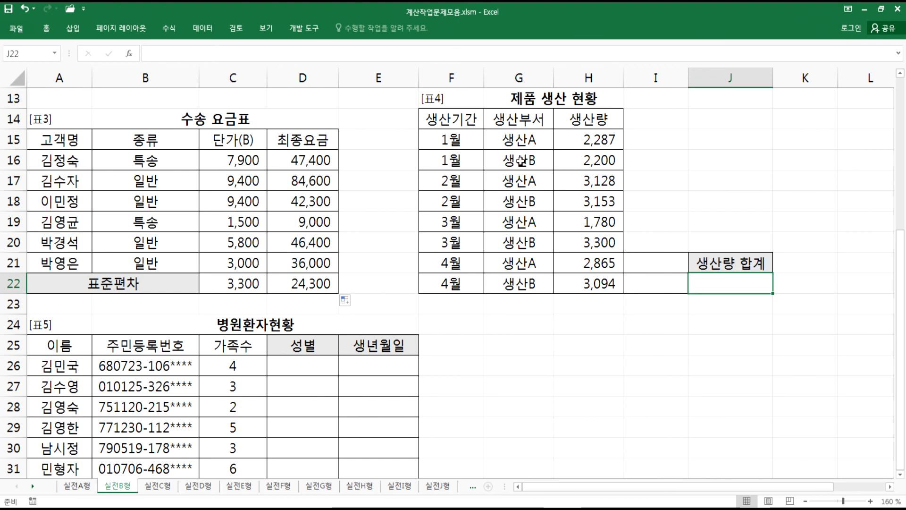
left_click_drag(596, 141, 590, 289)
left_click_drag(513, 119, 512, 140)
left_click_drag(650, 263, 647, 283)
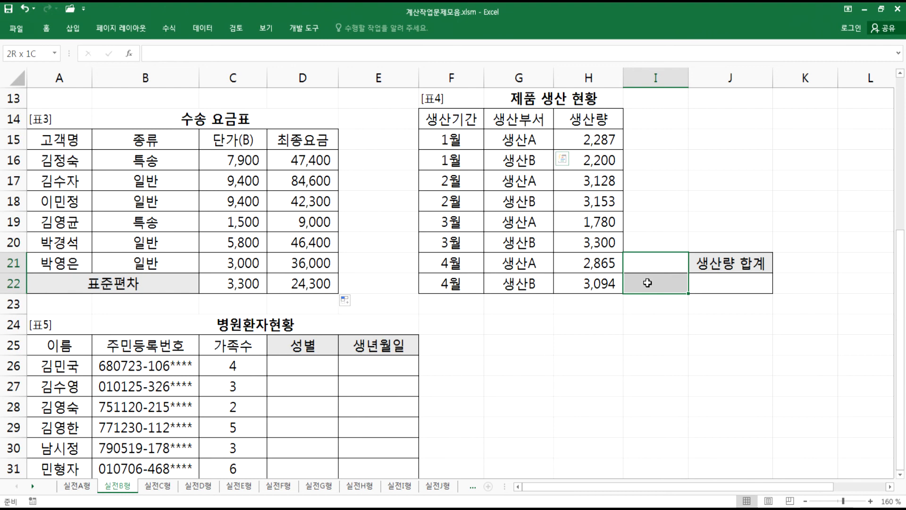
left_click(645, 263)
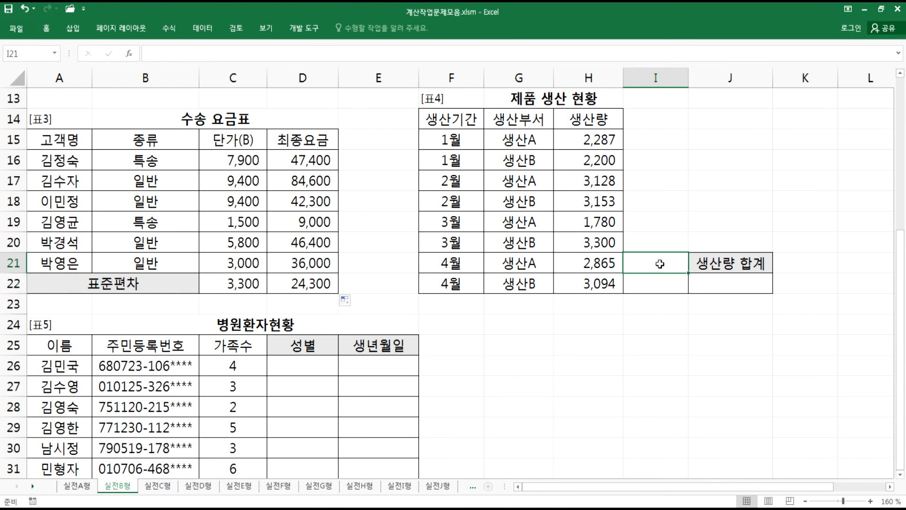
type("TODTK")
key("Escape")
- Copy the 생산부서 header and a 생산B entry into I21:I22 as the criteria range
left_click(519, 122)
left_click(528, 159, "ctrl")
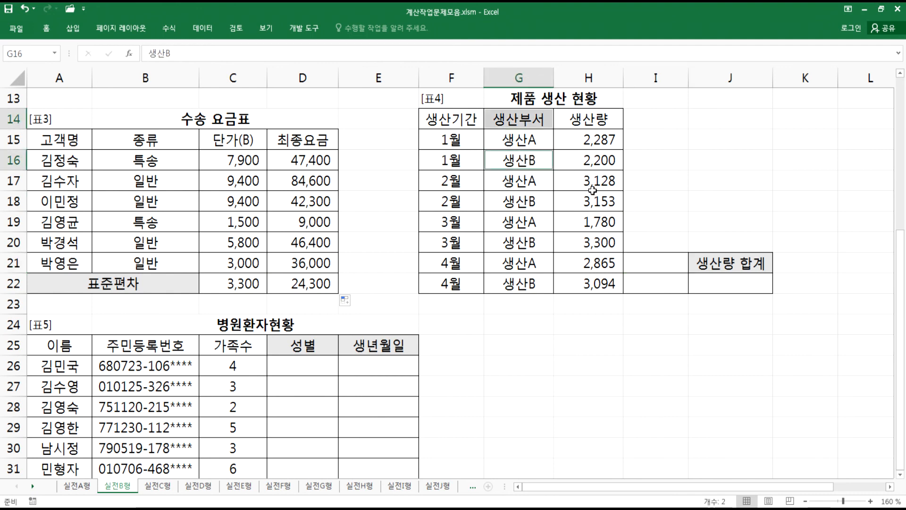
key("ctrl+c")
left_click(650, 264)
key("ctrl+v")
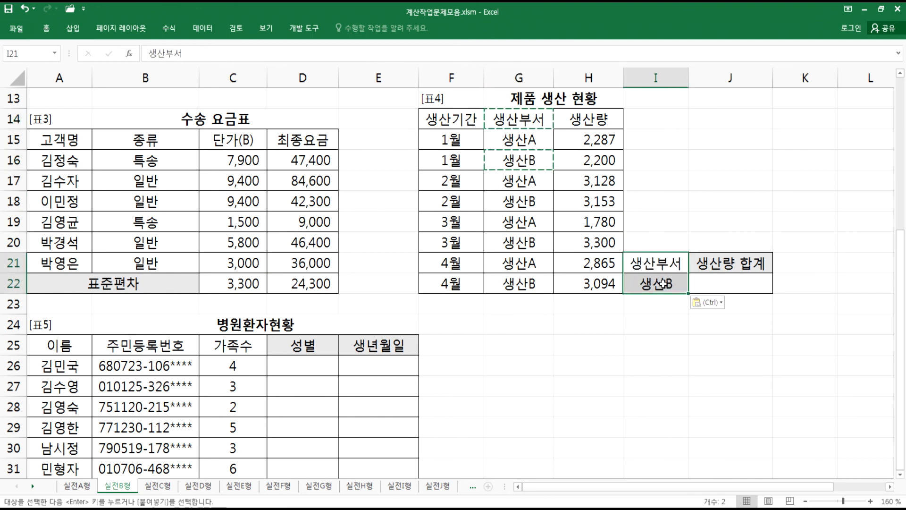
key("Escape")
- Enter =DSUM(G14:H22,H14,I21:I22) in J22 to total 생산량 for 생산B
left_click(733, 291)
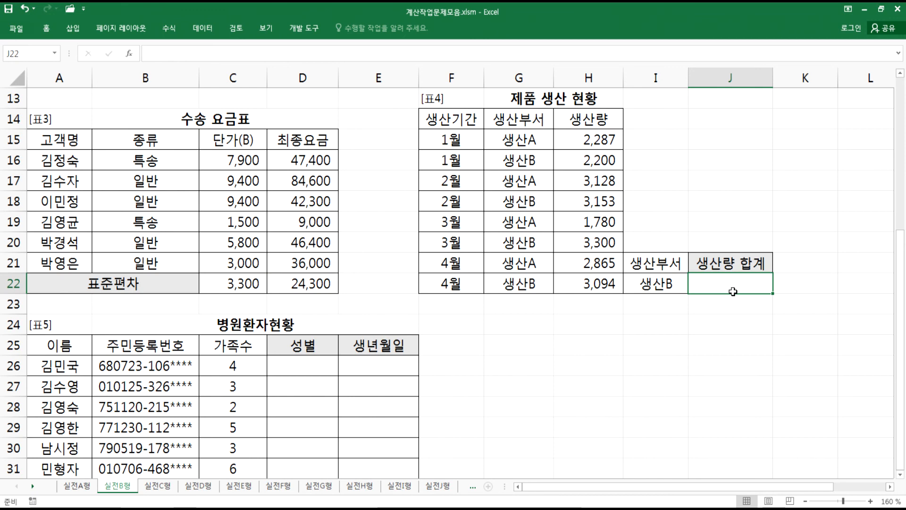
type("=D")
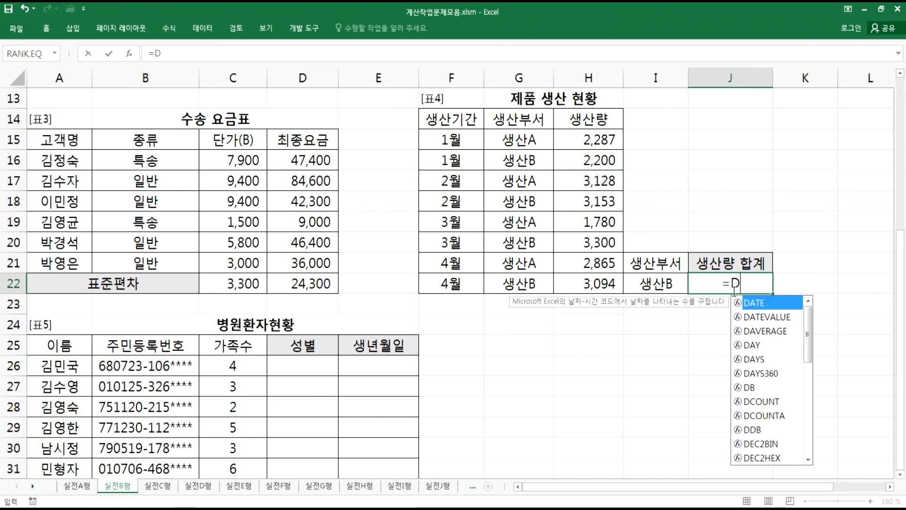
type("SU")
key("Tab")
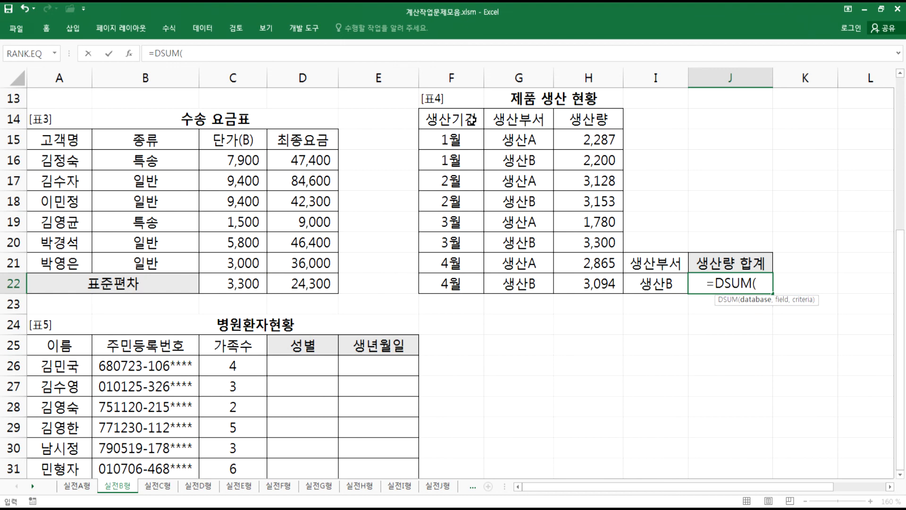
left_click_drag(509, 118, 574, 285)
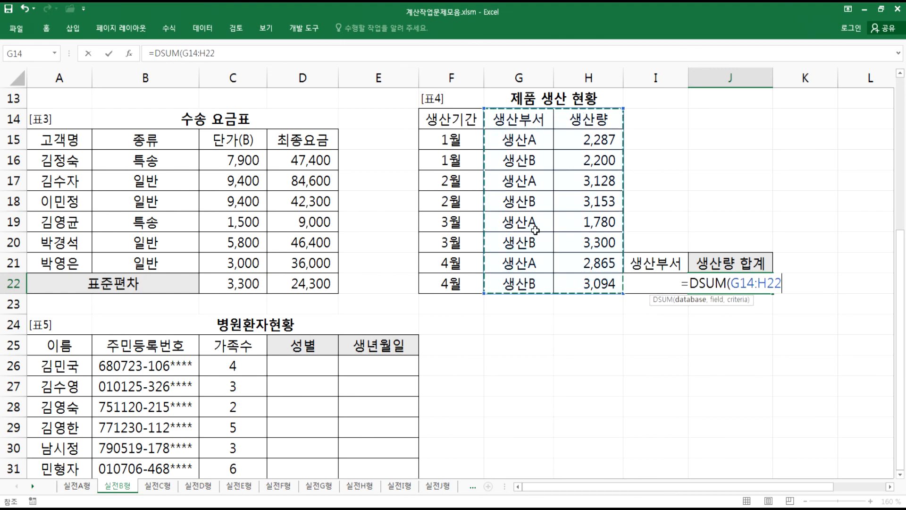
type(",")
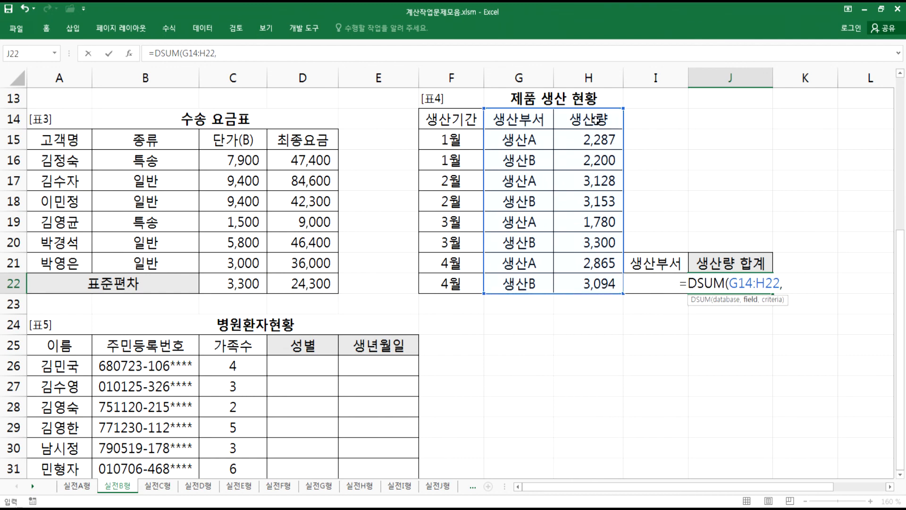
left_click(596, 119)
type(",")
left_click_drag(647, 262, 649, 287)
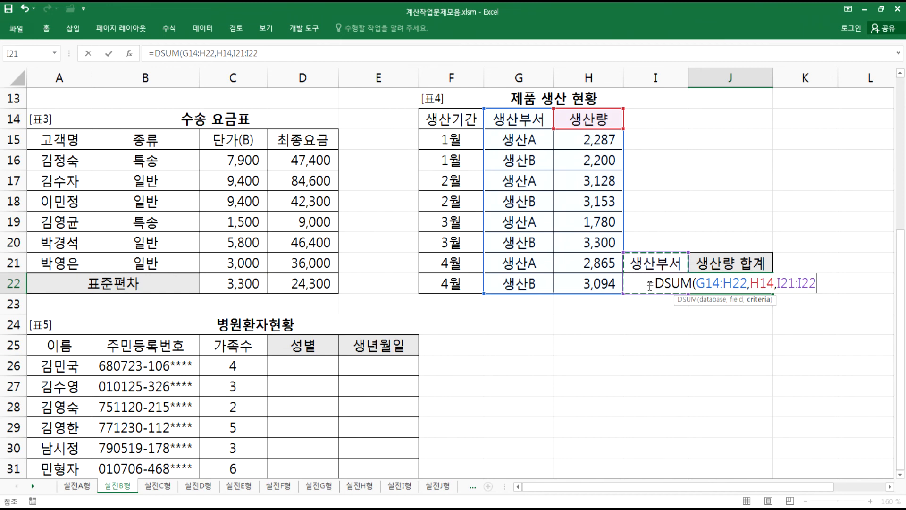
key("Return")
left_click(712, 285)
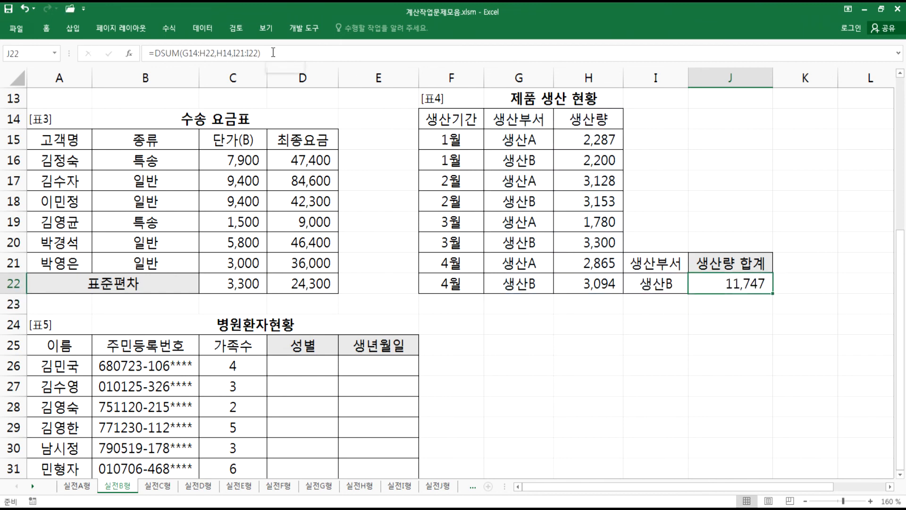
- Highlight the G14:H22 database range and the whole 제품 생산 현황 table to explain the DSUM arguments
left_click_drag(453, 124, 605, 284)
left_click_drag(517, 121, 581, 283)
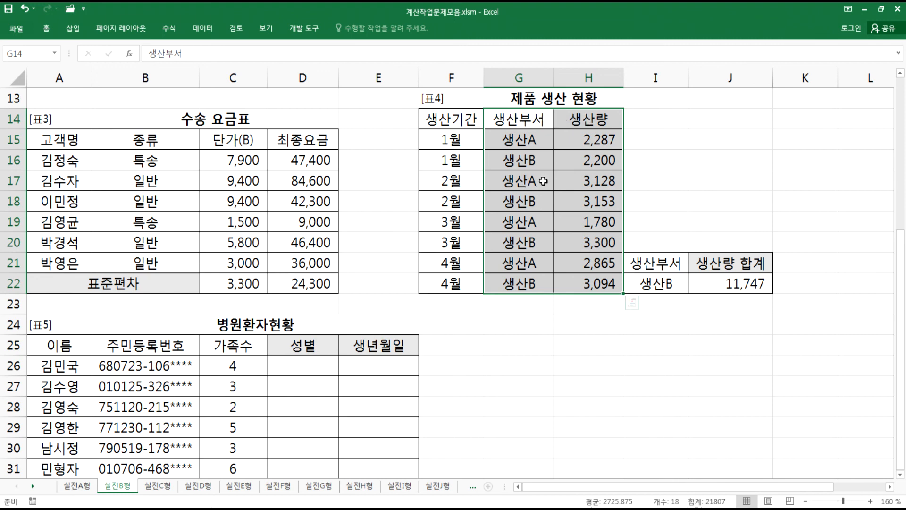
left_click_drag(444, 119, 588, 283)
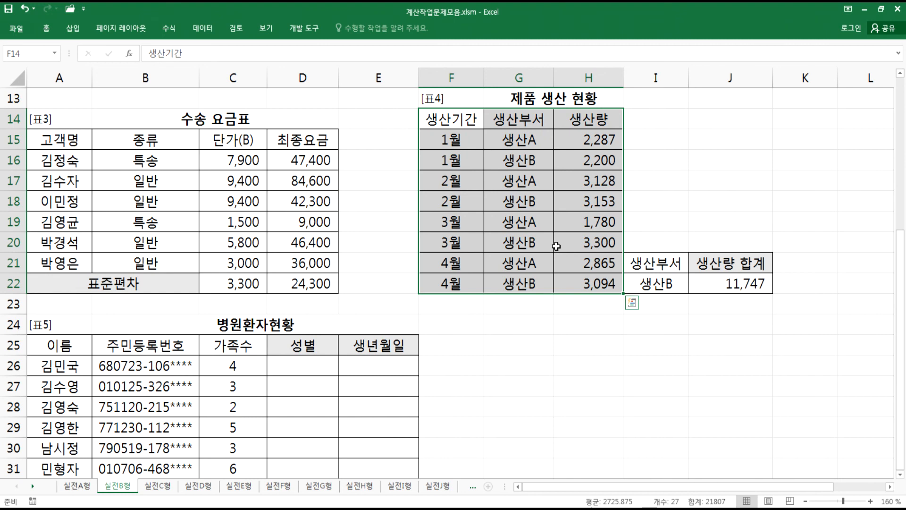
- Copy J22's DSUM formula from the formula bar and paste it into Notepad under 문제4)
left_click(713, 283)
left_click(225, 55)
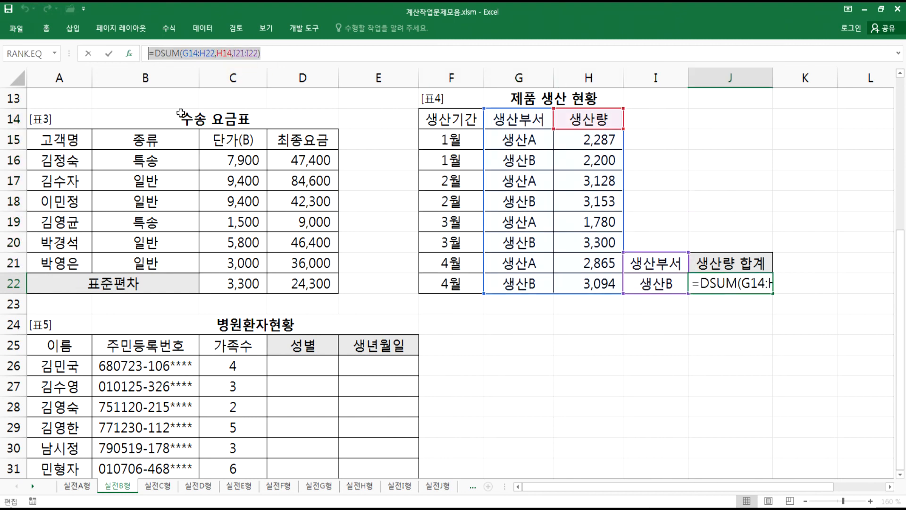
key("alt+Tab")
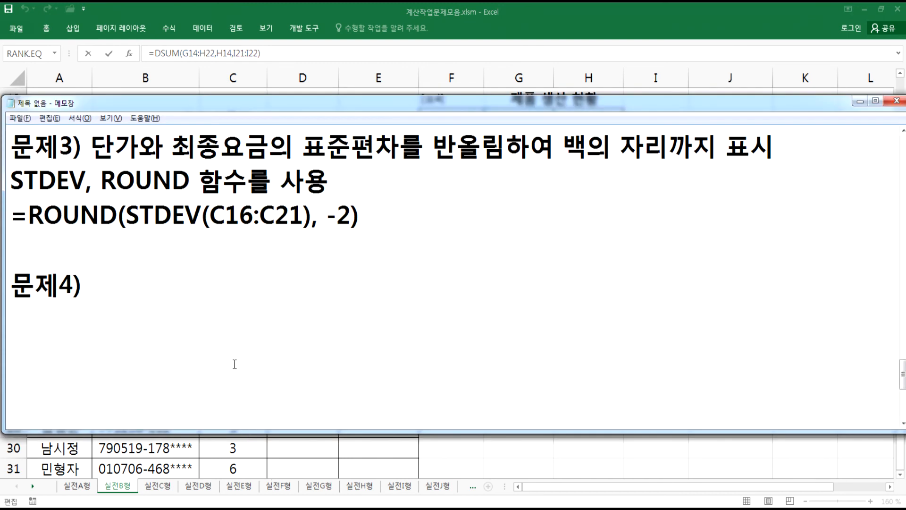
key("Return")
type("=DSUM(G14:H22,H14,I21:I22)")
- Add spaces after the commas in the pasted DSUM formula in Notepad
key("Left")
key("Left")
key("Left")
key("Left")
key("Left")
key("Left")
key("Left")
key("Left")
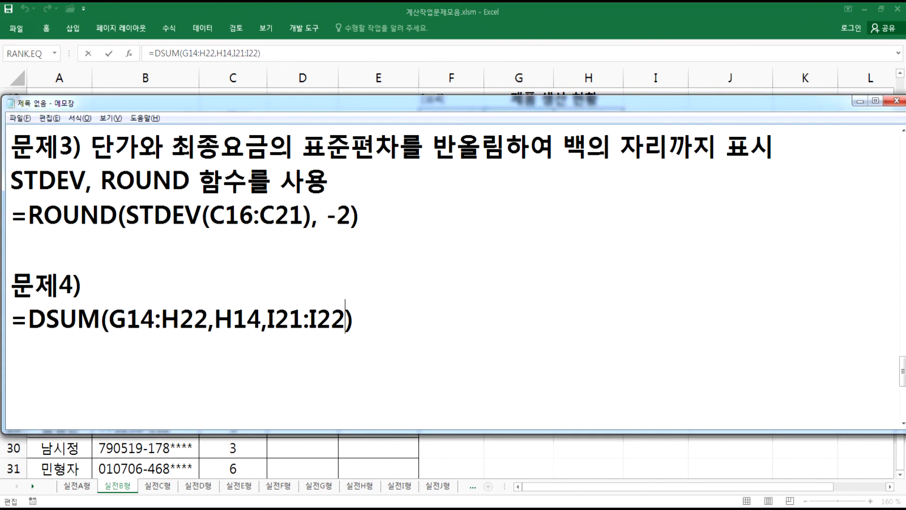
key("Left")
key("Left")
key("Left")
key("Left")
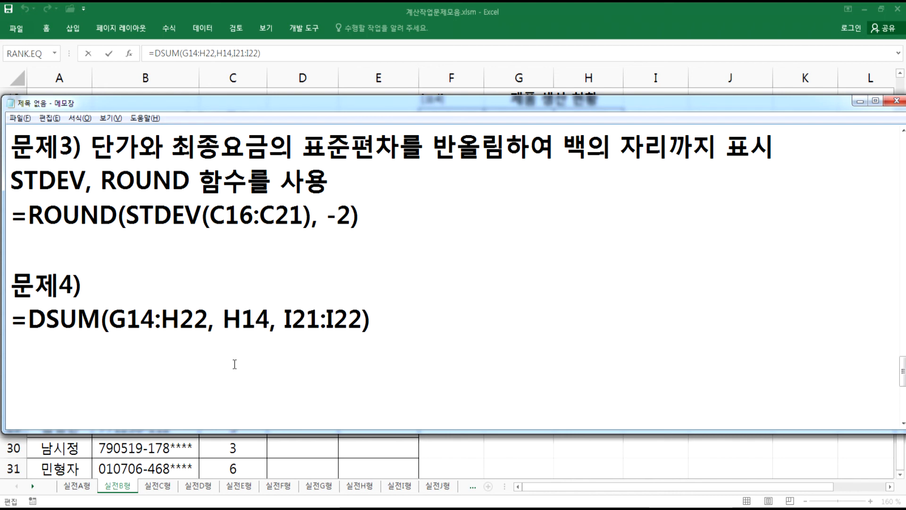
- Write 생산부서가 "생산B"인 부서의 생산량 합계를 계산 after 문제4) and remove the extra blank lines
type("생사산부서가 ")
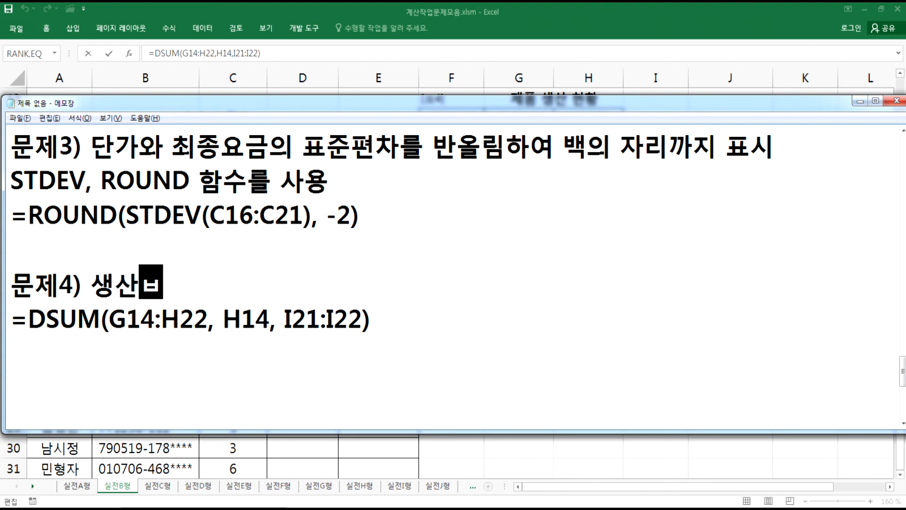
type("\"생사")
type("산VB")
key("BackSpace")
key("BackSpace")
type("B\"인 ")
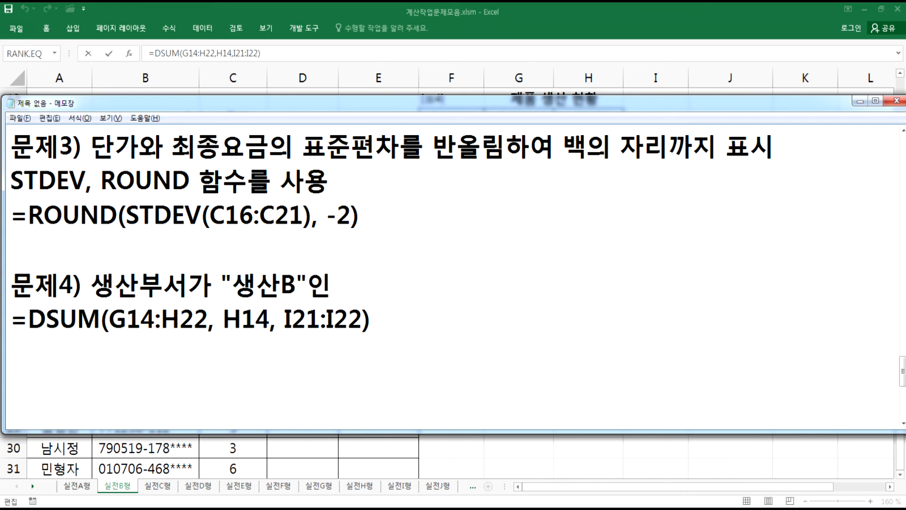
type("부서의 생산량")
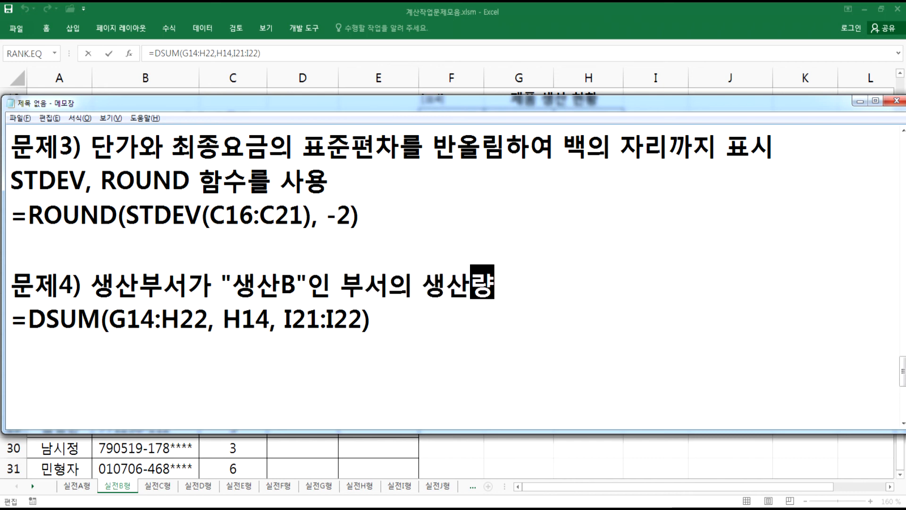
type(" 합계를 ㄱ")
type("ㅔ산")
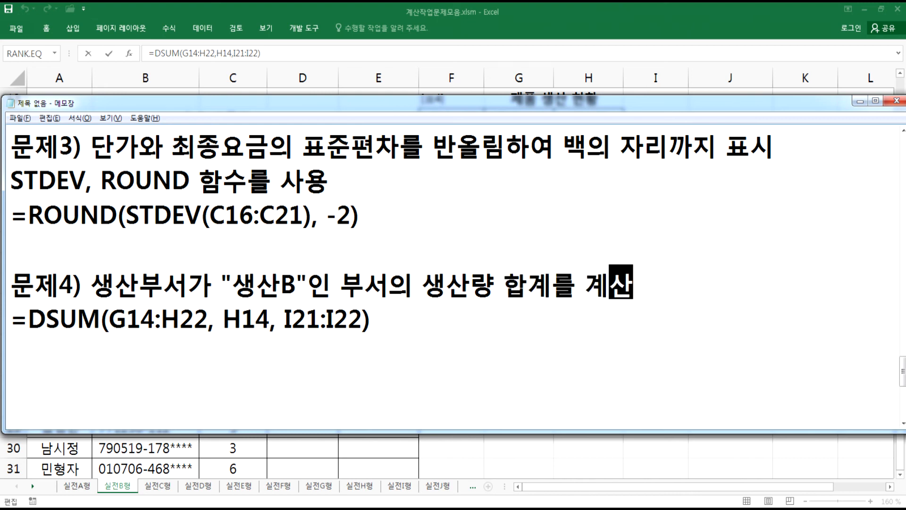
key("Return")
key("BackSpace")
left_click(235, 364)
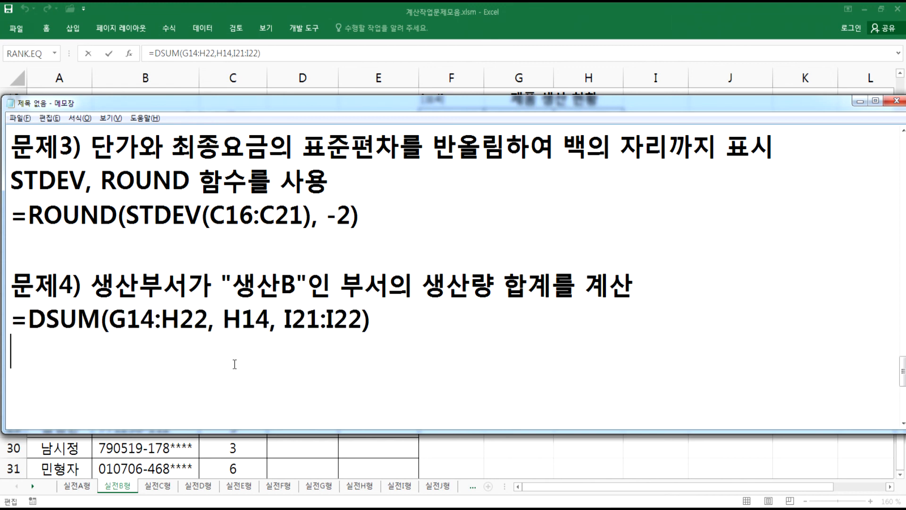
scroll(235, 364, "down", 2)
key("BackSpace")
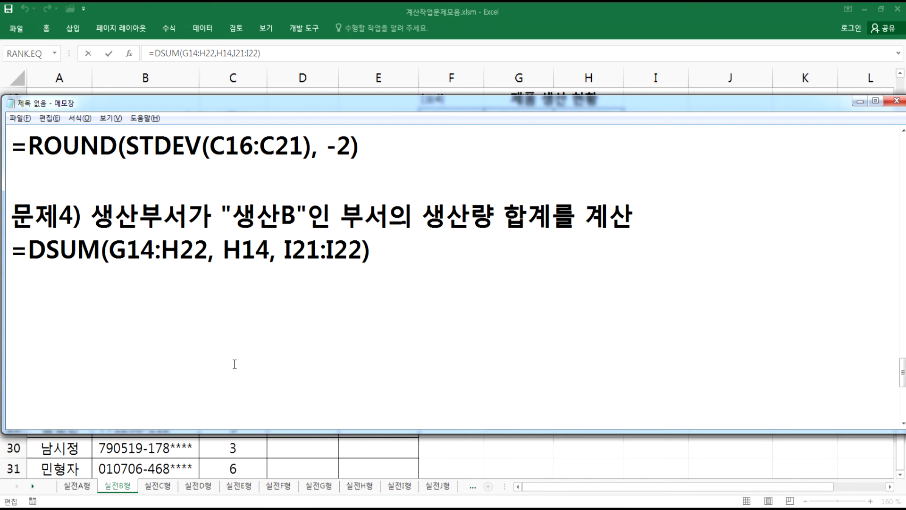
- Return to Excel, select the 성별 and 생년월일 cells D26:E31, and switch to Notepad's 문제5) description
key("alt")
key("alt+Tab")
key("ctrl+Return")
scroll(416, 378, "down", 3)
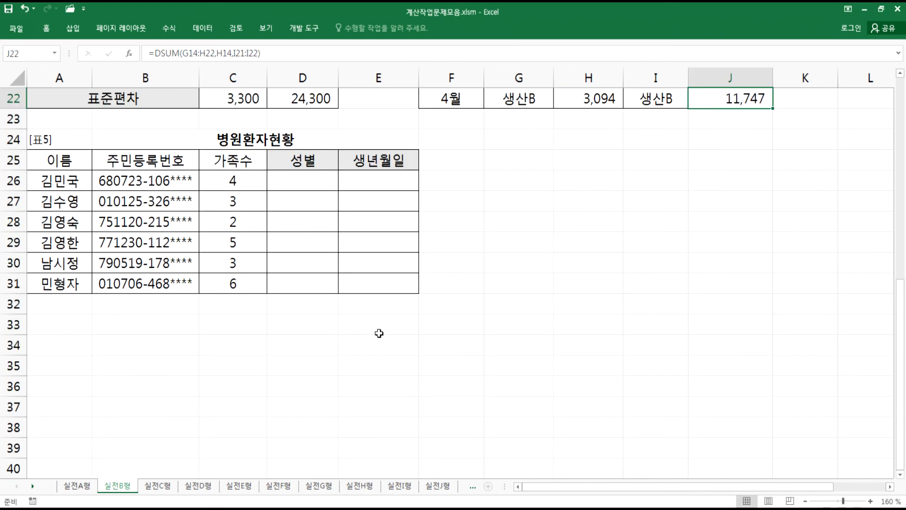
left_click_drag(301, 178, 368, 274)
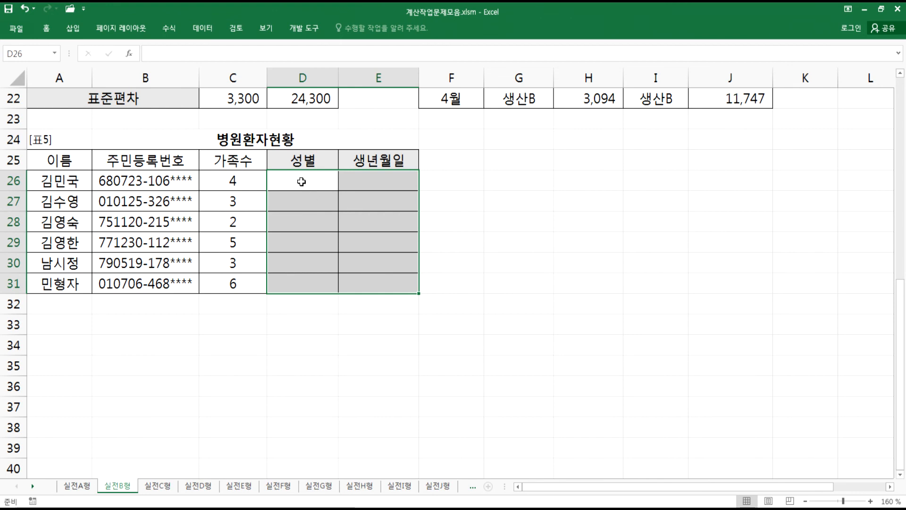
left_click(301, 181)
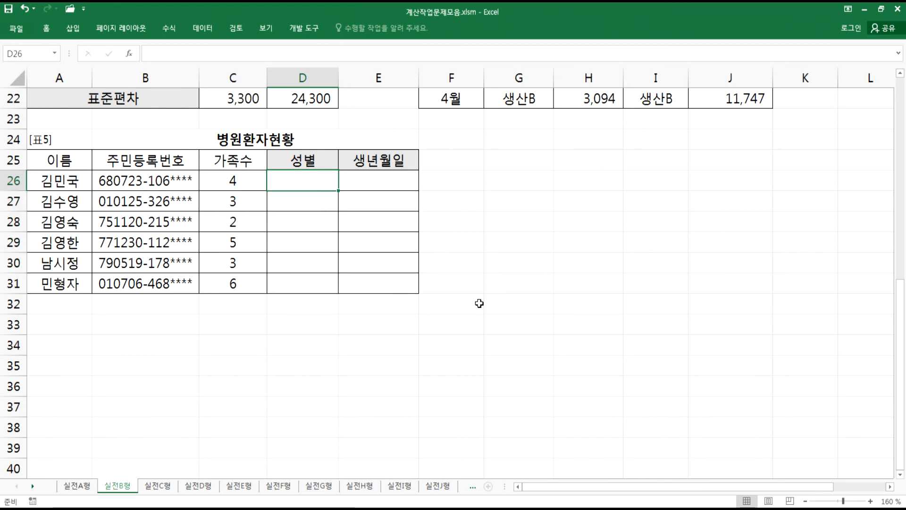
scroll(479, 304, "down", 1)
key("alt+Tab")
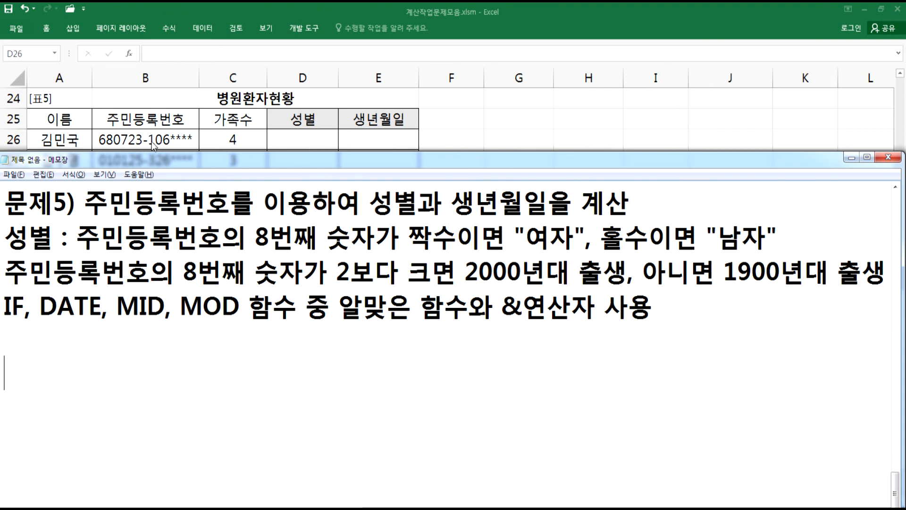
- Highlight 짝수이면 "여자" in the 성별 condition and insert two blank lines after that line
left_click(414, 241)
left_click_drag(413, 241, 581, 236)
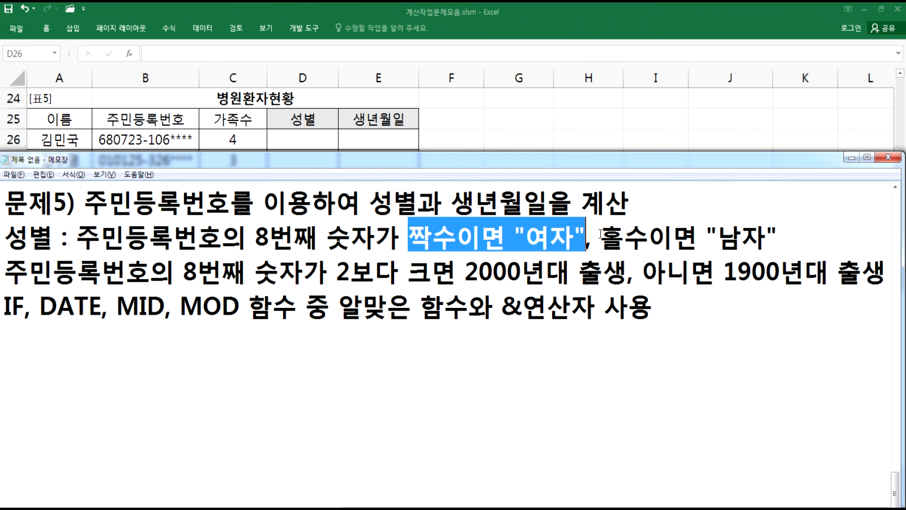
left_click(824, 231)
key("Return")
key("Return")
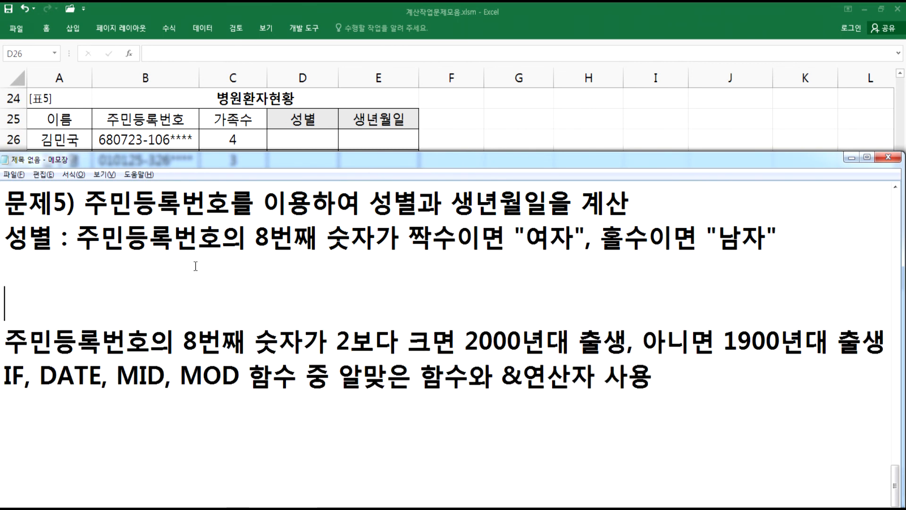
- Move the IF, DATE, MID, MOD function line up under the 문제5) heading and separate it with a blank line
left_click_drag(2, 377, 4, 405)
key("ctrl+x")
left_click(3, 236)
key("ctrl+v")
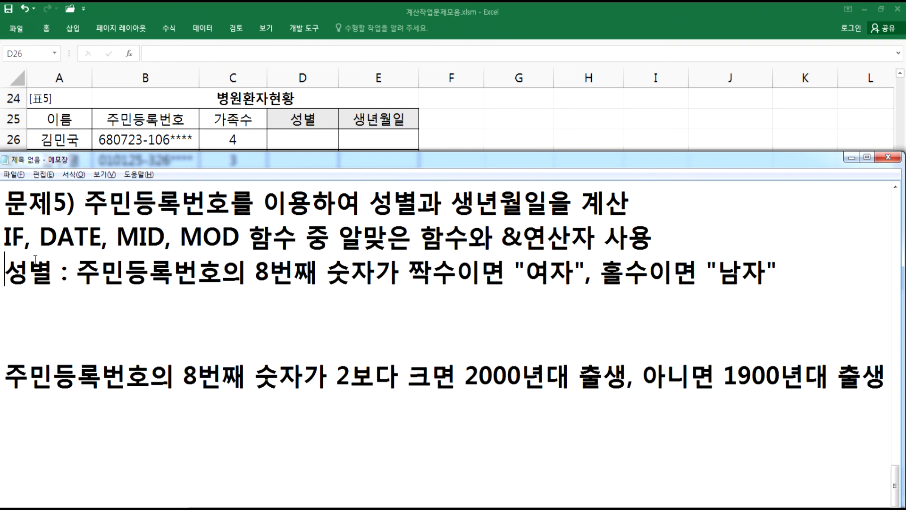
key("Return")
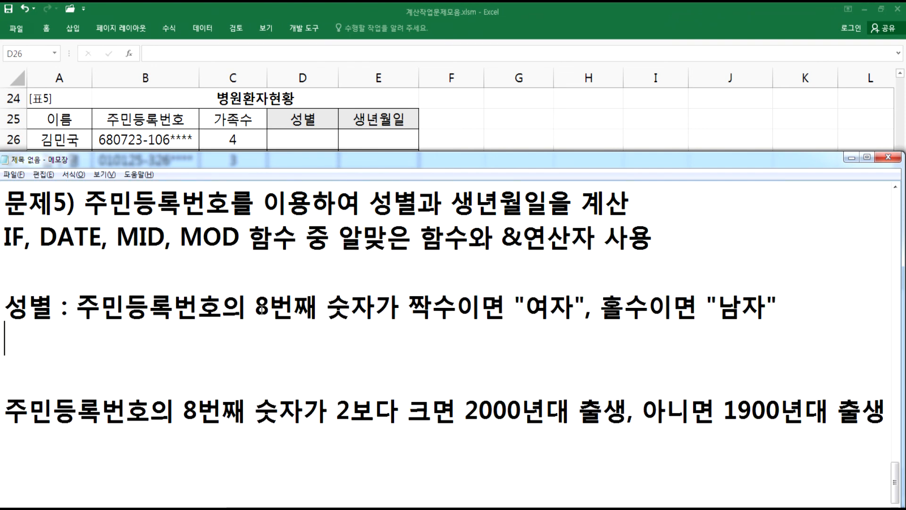
- Write the pseudo-formula =IF(성별코드=짝수, "여자", "남자") on the blank line under the 성별 condition
type("=IF(")
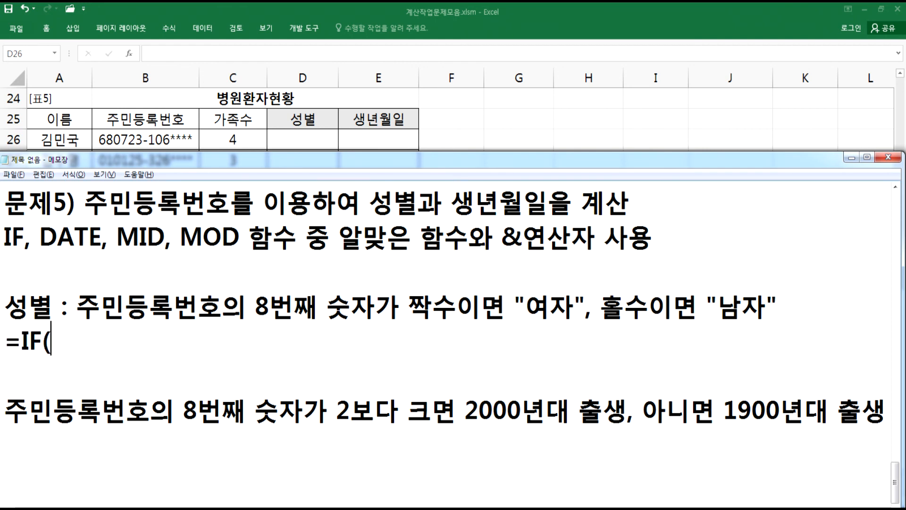
type("성별ㅋ")
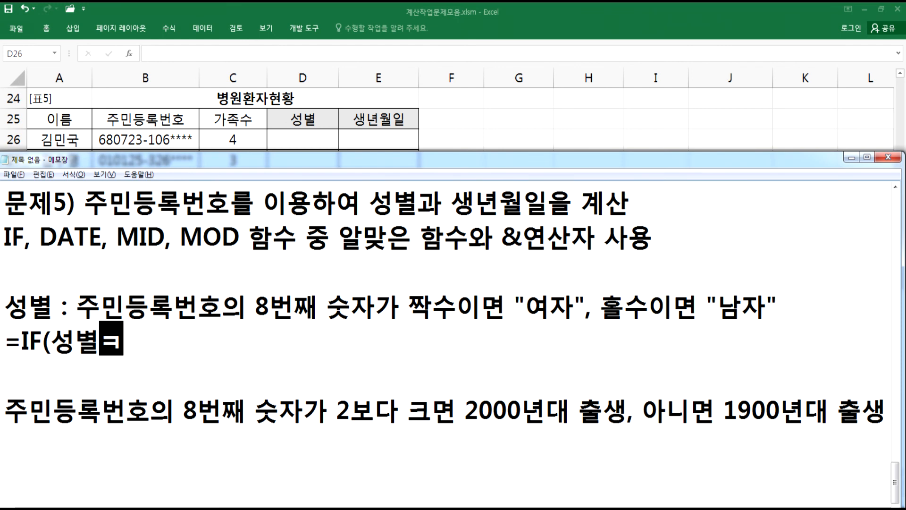
type("코드가 ")
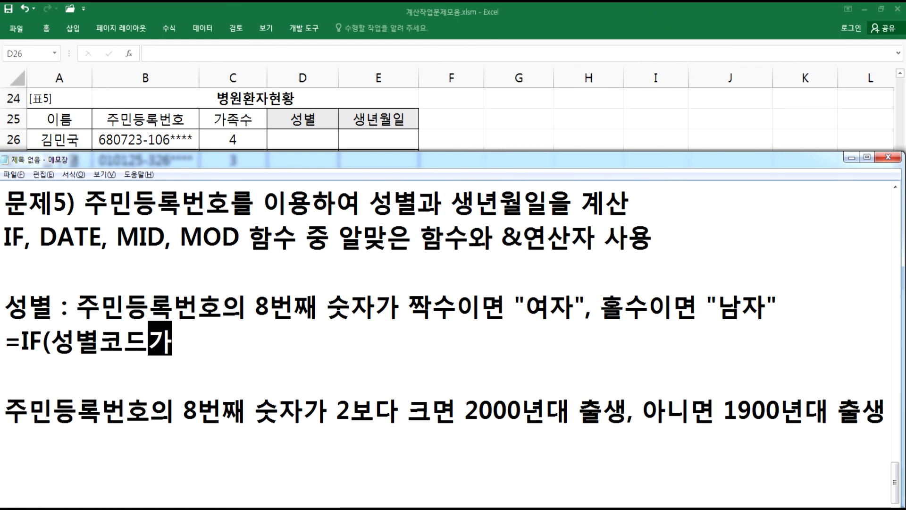
type("짝수")
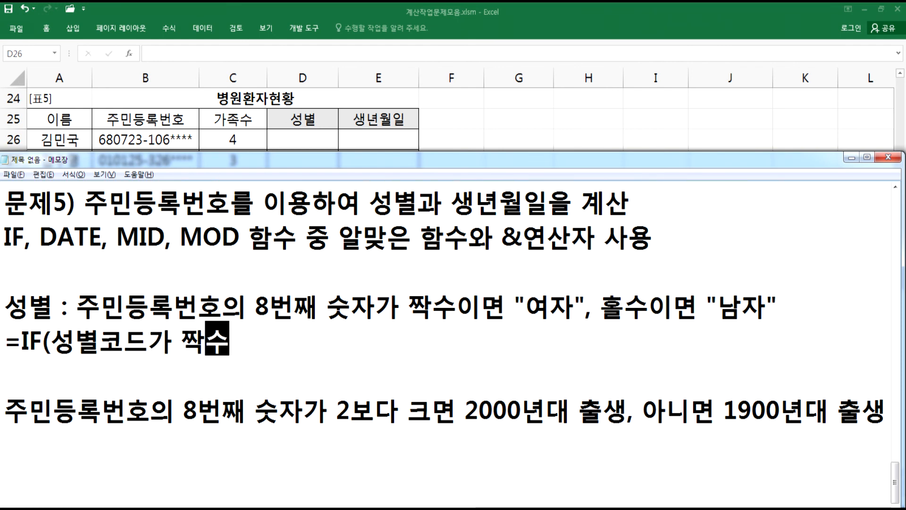
key("Left")
key("Left")
key("Left")
key("Left")
key("shift+Right")
key("shift+Right")
type("=짝수")
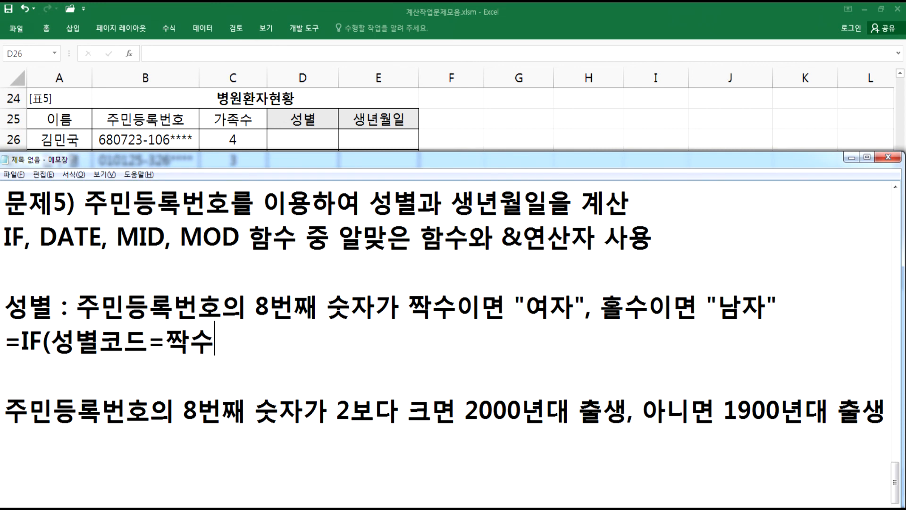
type(", \"여자\", \"남자\")")
key("Return")
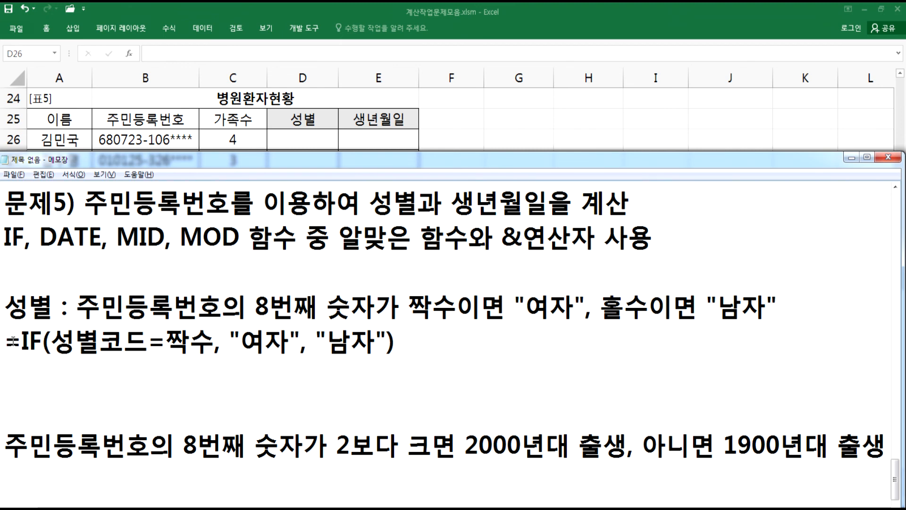
- Duplicate that formula line and replace 성별코드 in the copy with MID(B26, 8, 1)
left_click_drag(4, 340, 148, 378)
key("ctrl+c")
left_click(7, 366)
key("ctrl+v")
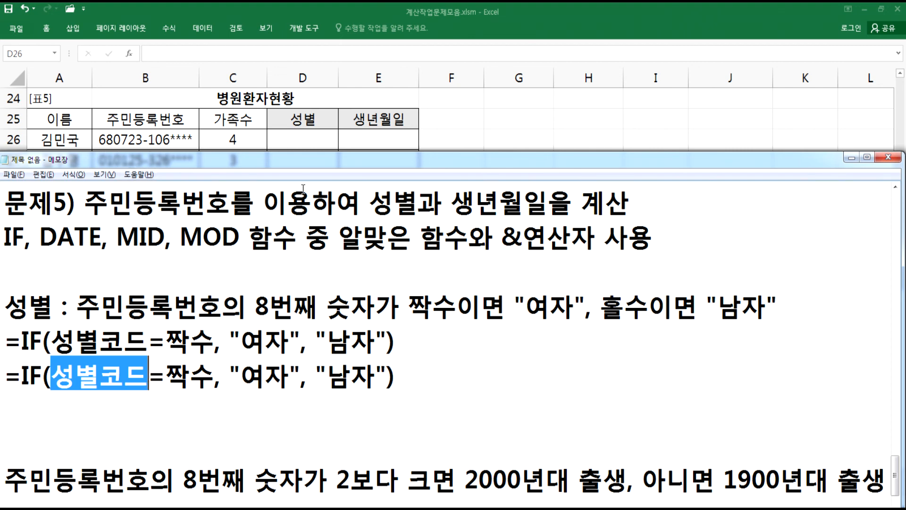
type("MID(")
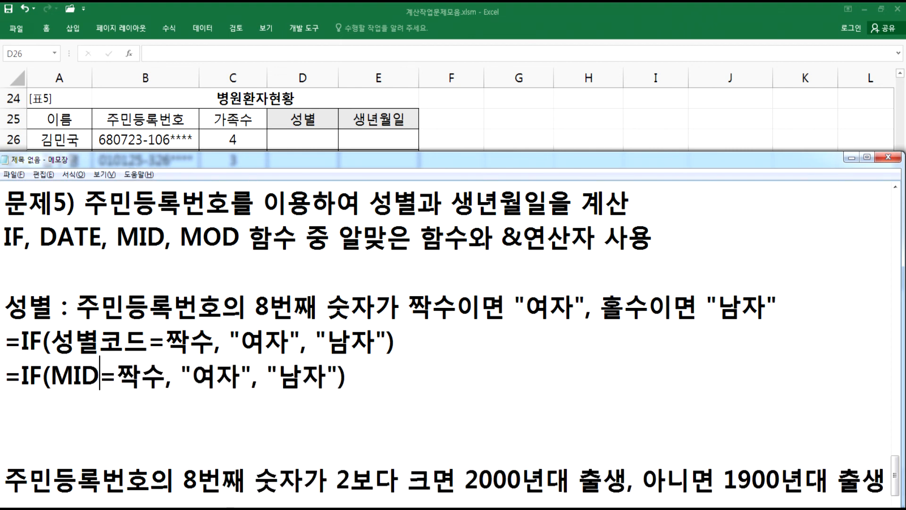
key("BackSpace")
type("(B2")
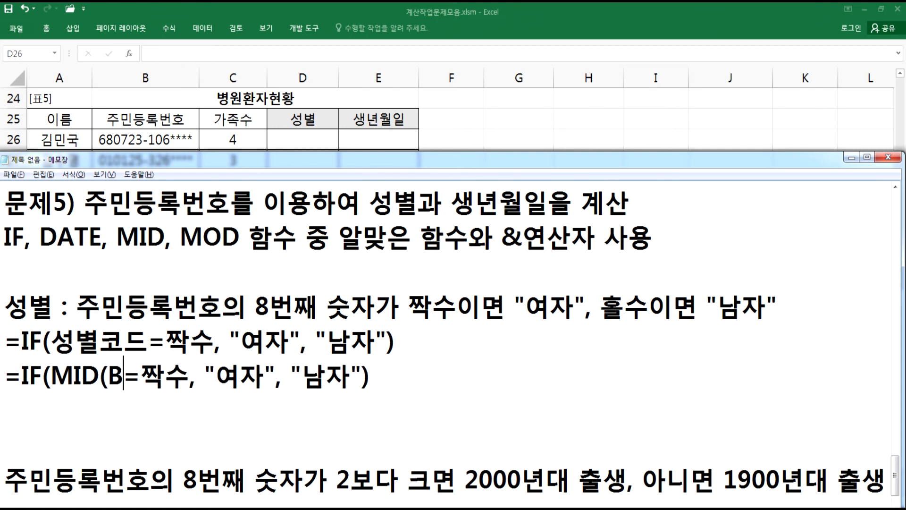
type("6, 8, 1")
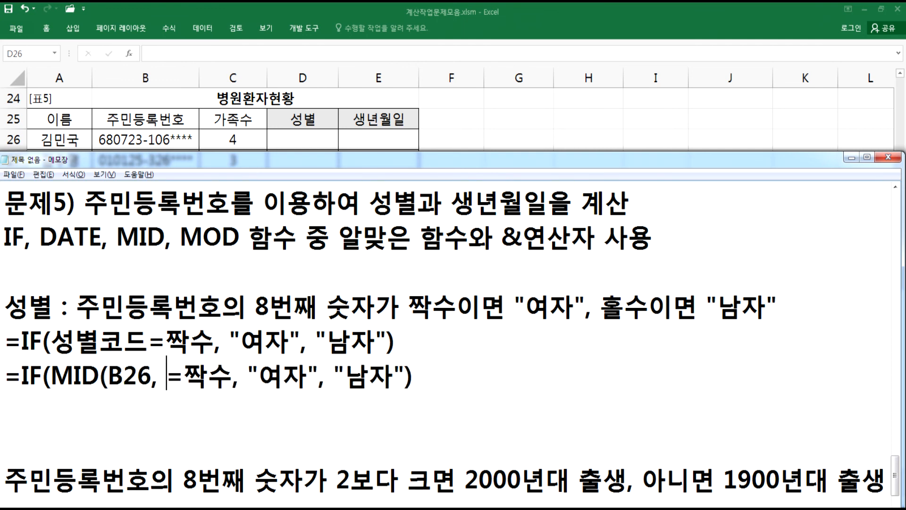
type(")")
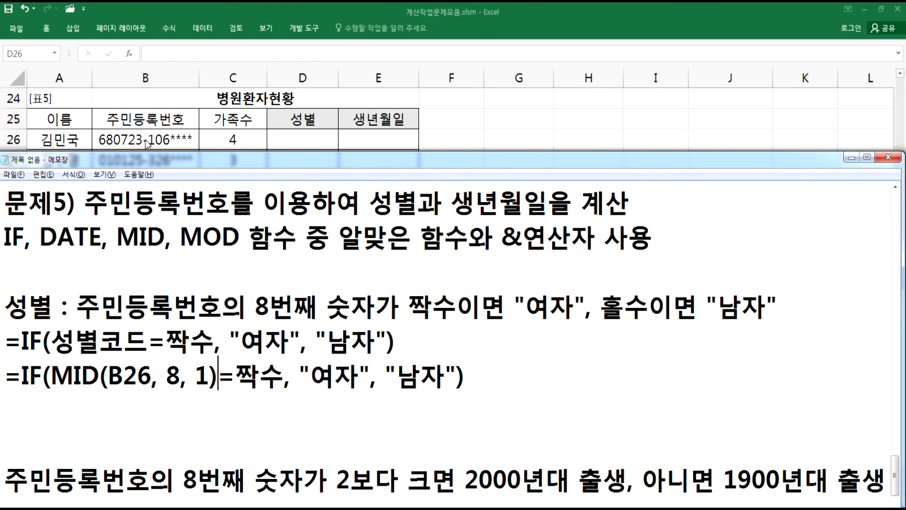
- Wrap the MID call in MOD(…, 2) and replace 짝수 with 0 in the duplicated formula
key("alt+Tab")
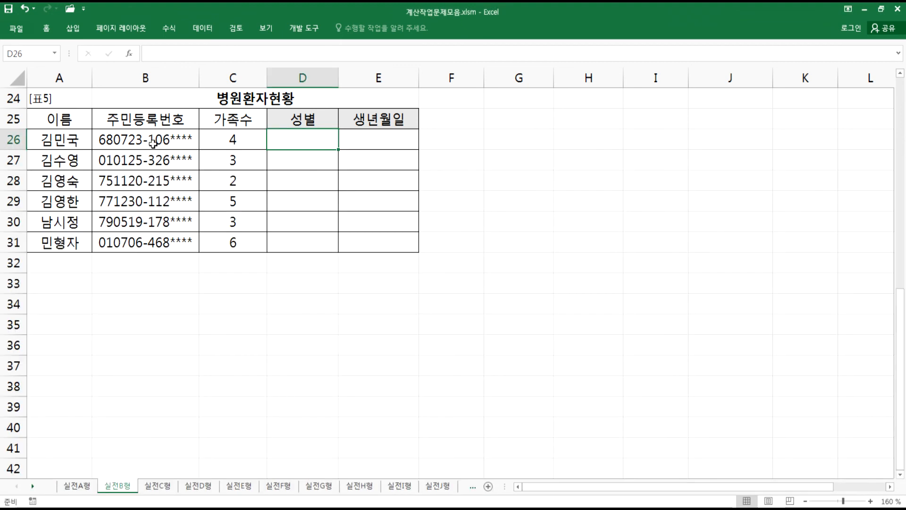
key("alt+Tab")
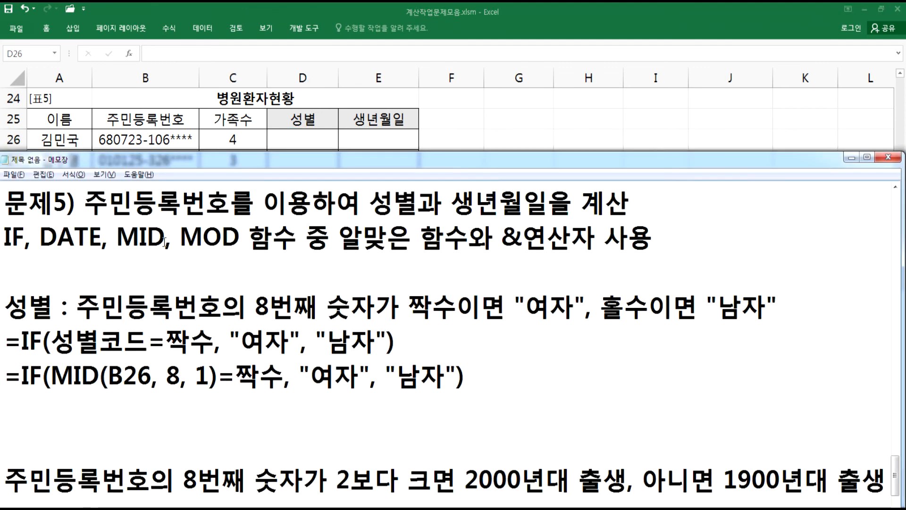
left_click(51, 376)
type("MOD(")
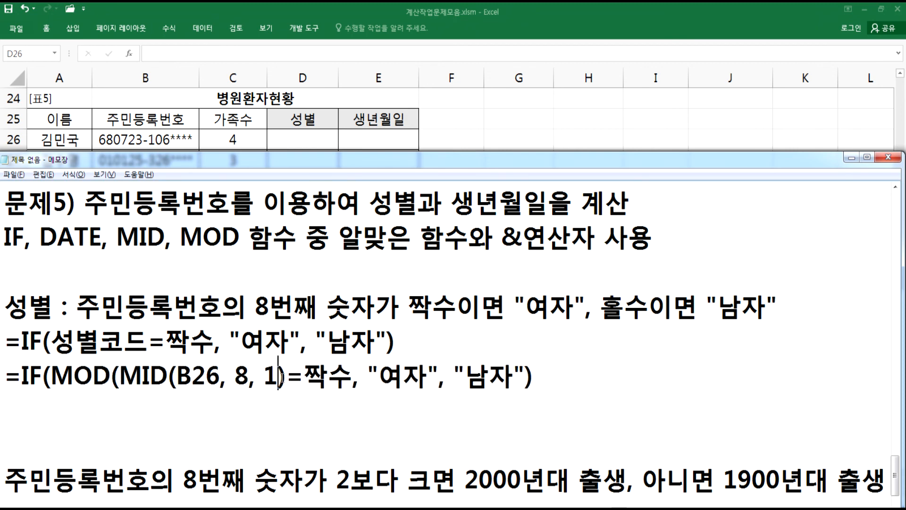
left_click(289, 377)
type(", 2)")
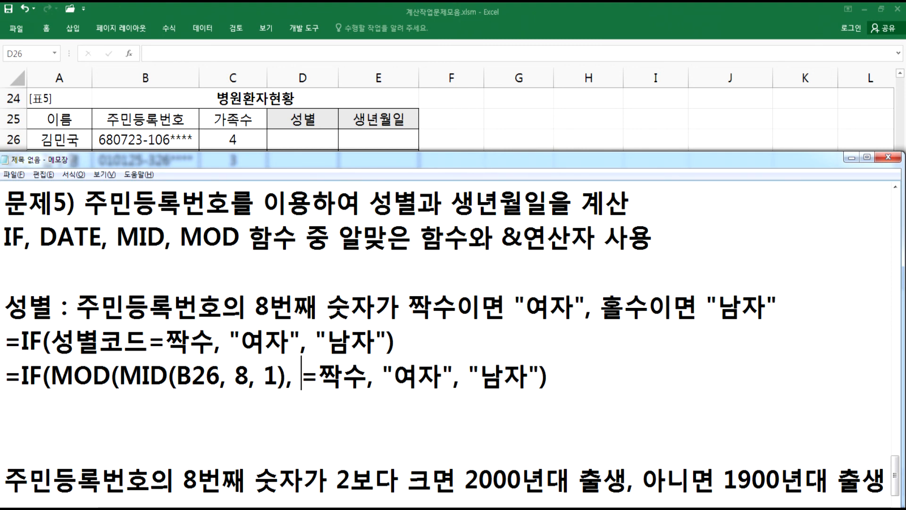
key("Right")
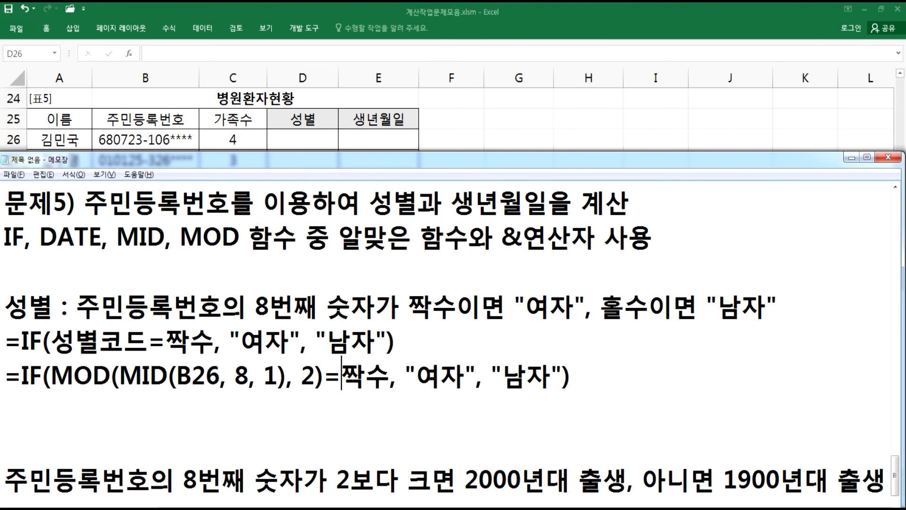
type("0")
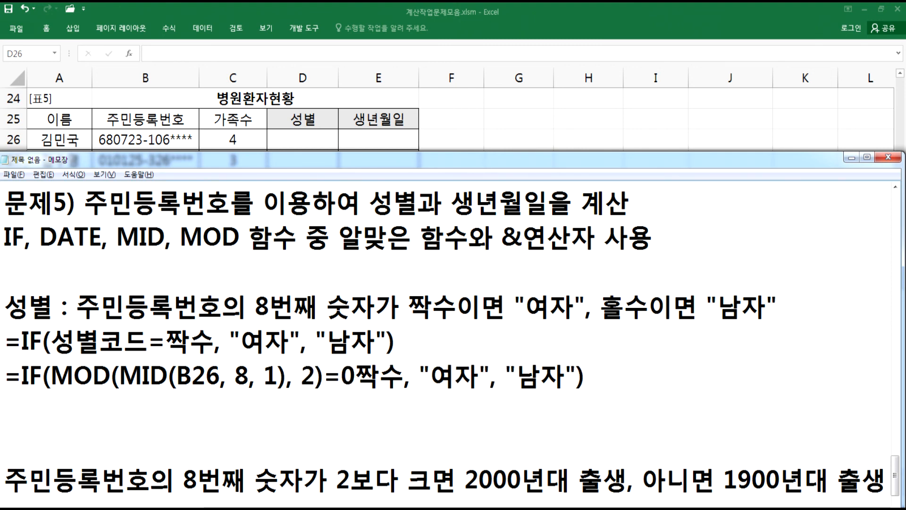
key("Delete")
key("Delete")
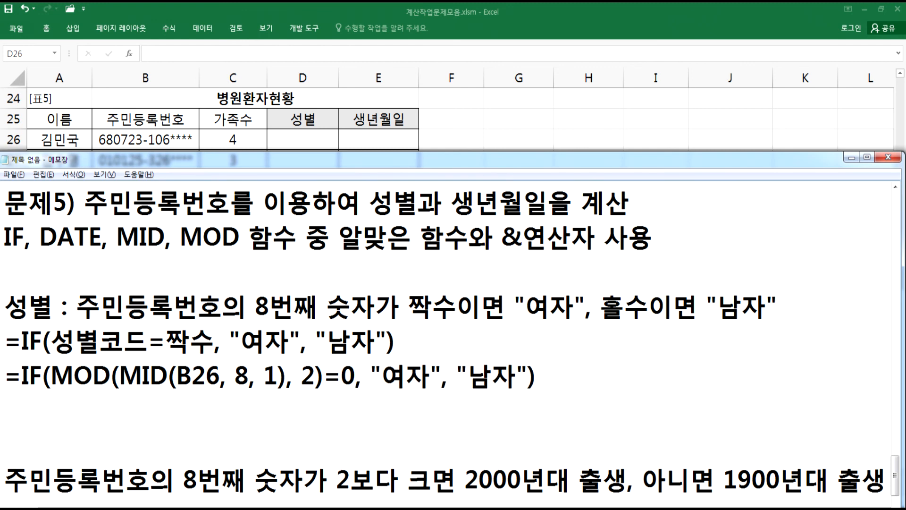
- Add a copy of the MOD formula below it, changed to =1 with "남자" and "여자" swapped
left_click_drag(357, 377, 285, 377)
left_click(183, 373)
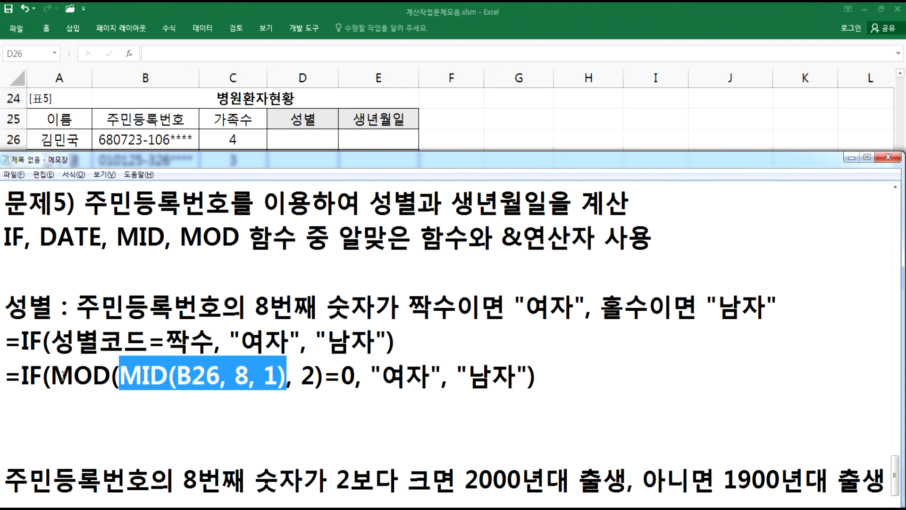
left_click_drag(302, 377, 356, 377)
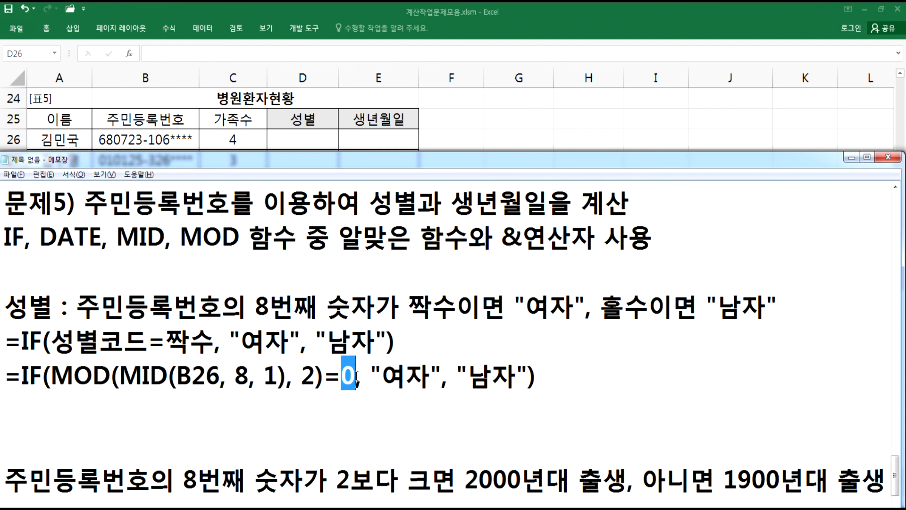
left_click_drag(6, 376, 3, 397)
key("ctrl+c")
left_click(276, 415)
key("ctrl+v")
type("1, \"")
left_click_drag(341, 411, 411, 410)
type("남")
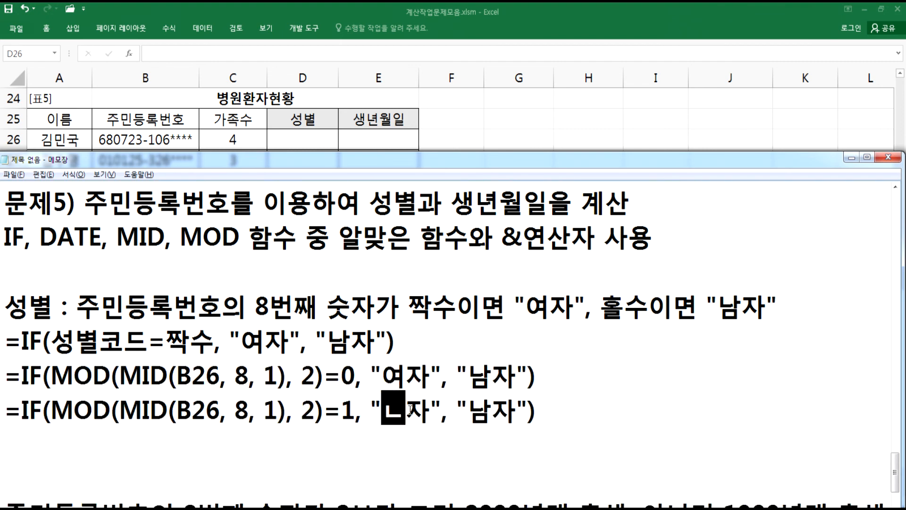
key("Right")
key("Right")
key("Right")
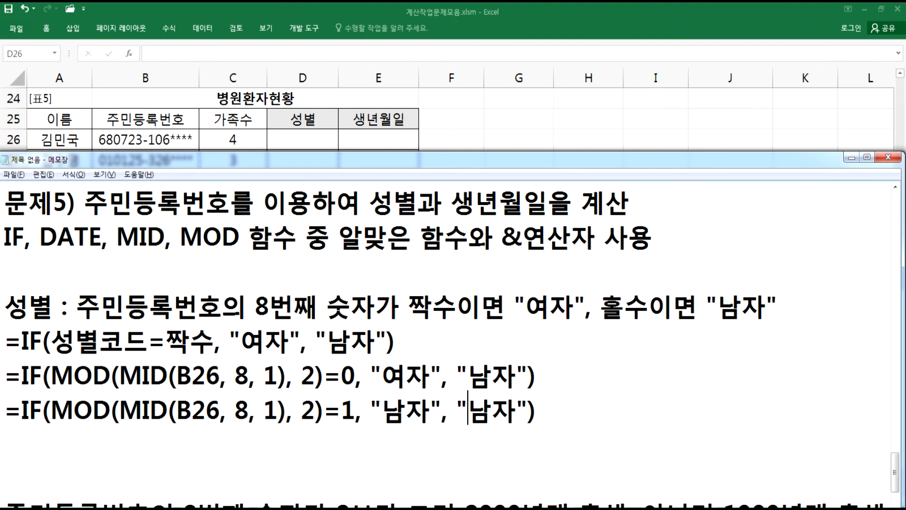
type("여")
key("Delete")
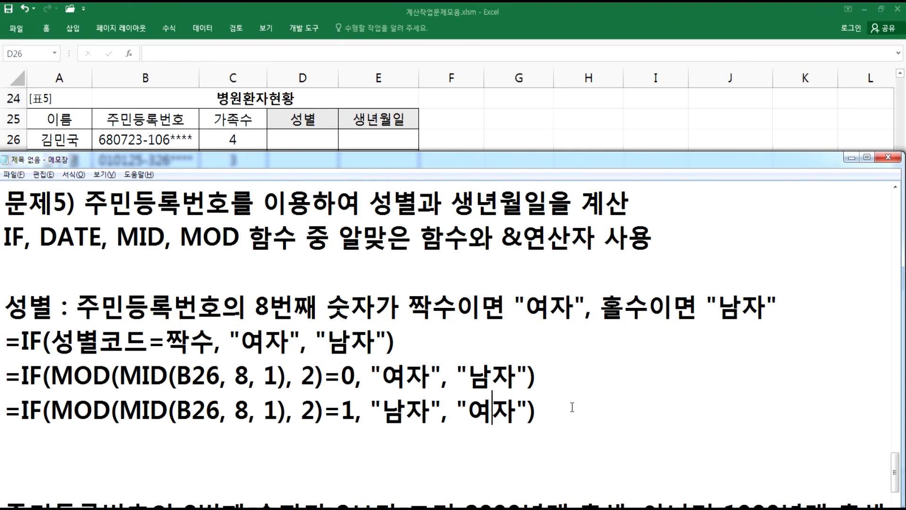
- Highlight parts of the two MOD formulas and the 짝수 condition text, then delete the blank line below the formulas
left_click_drag(539, 377, 357, 375)
left_click_drag(538, 412, 265, 414)
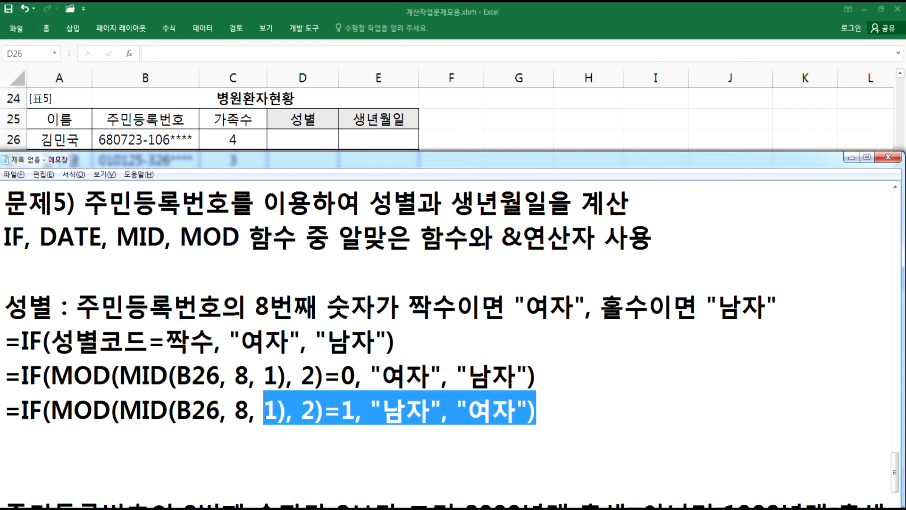
left_click_drag(349, 307, 482, 308)
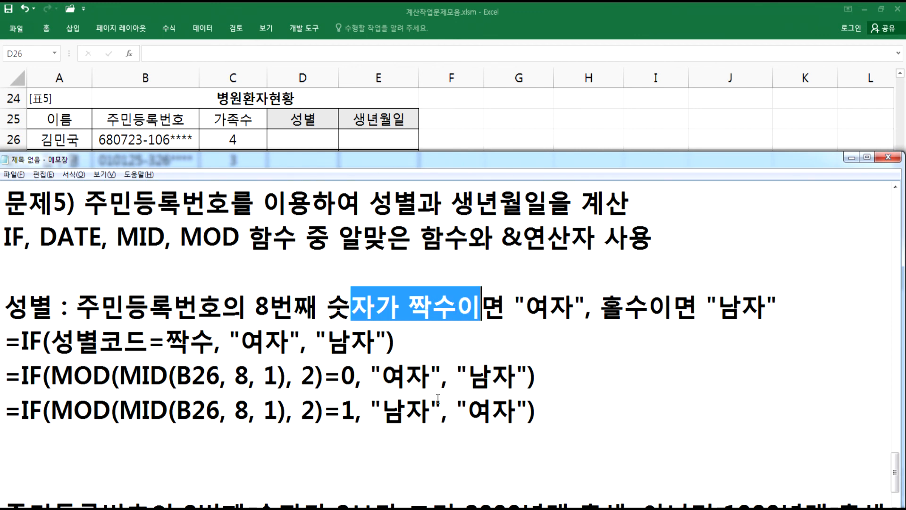
left_click(543, 370)
left_click_drag(543, 371, 278, 375)
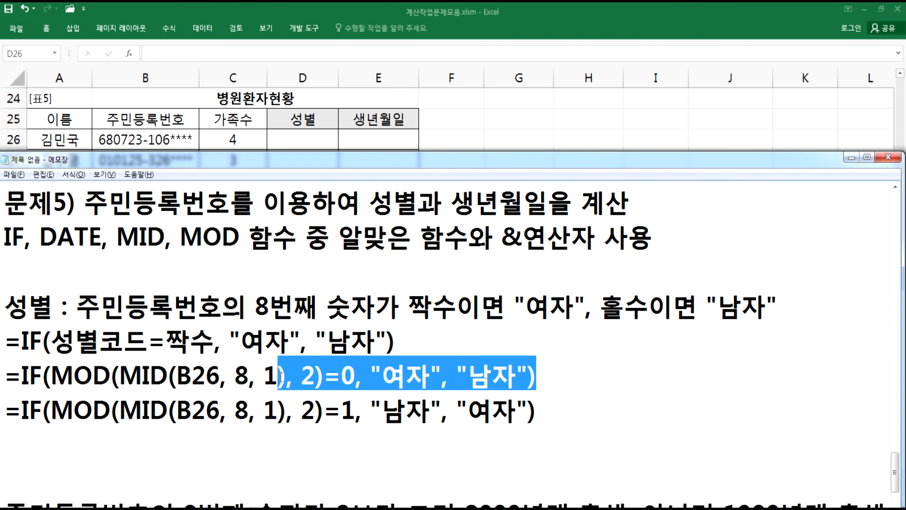
left_click(124, 450)
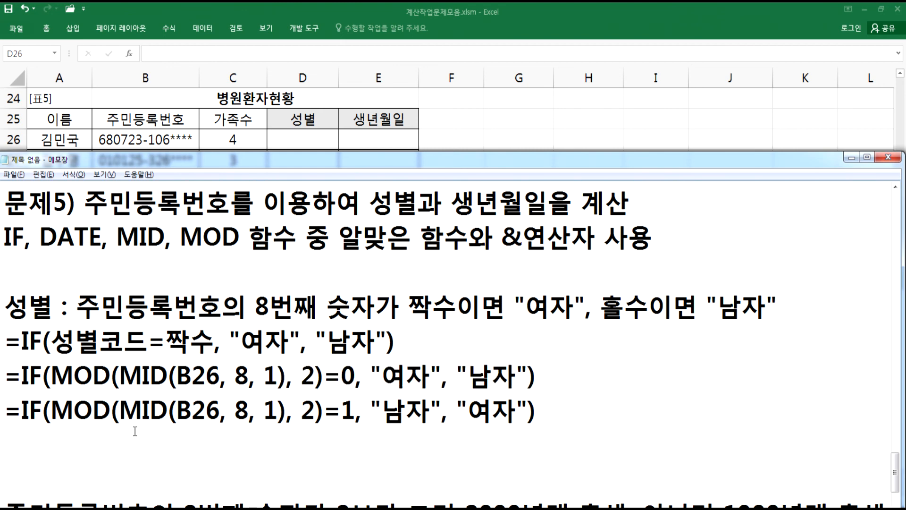
key("Delete")
- Start a =DATE( line under the 2000년대/1900년대 birth-year condition
scroll(221, 383, "down", 1)
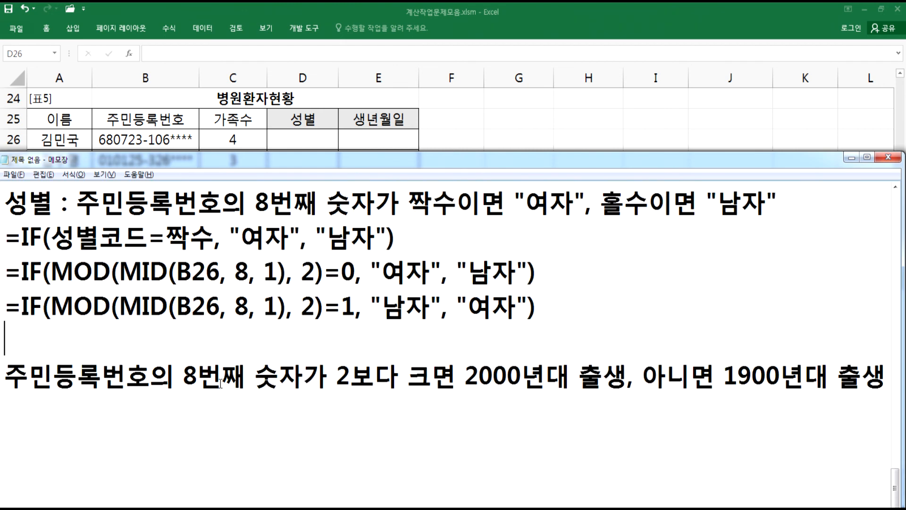
scroll(220, 384, "down", 1)
left_click(40, 303)
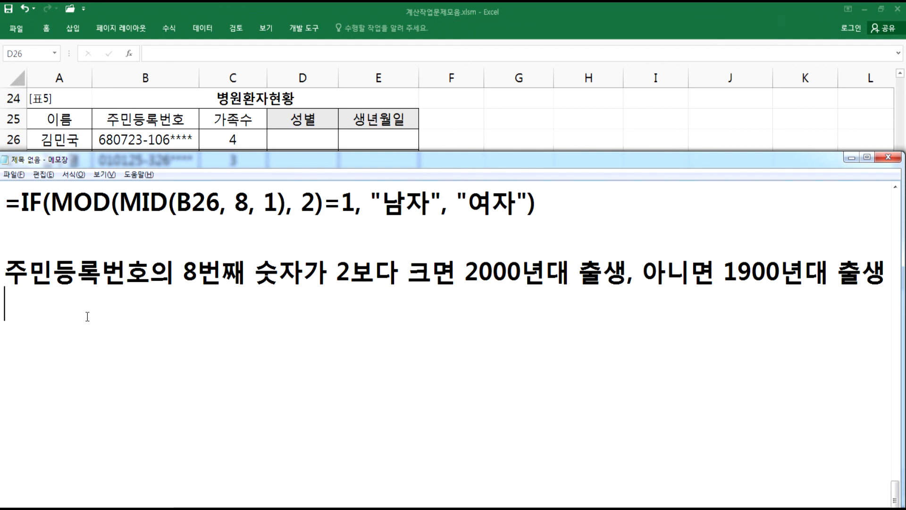
type("=ㅇ")
key("Hangul")
key("BackSpace")
type("DATE(")
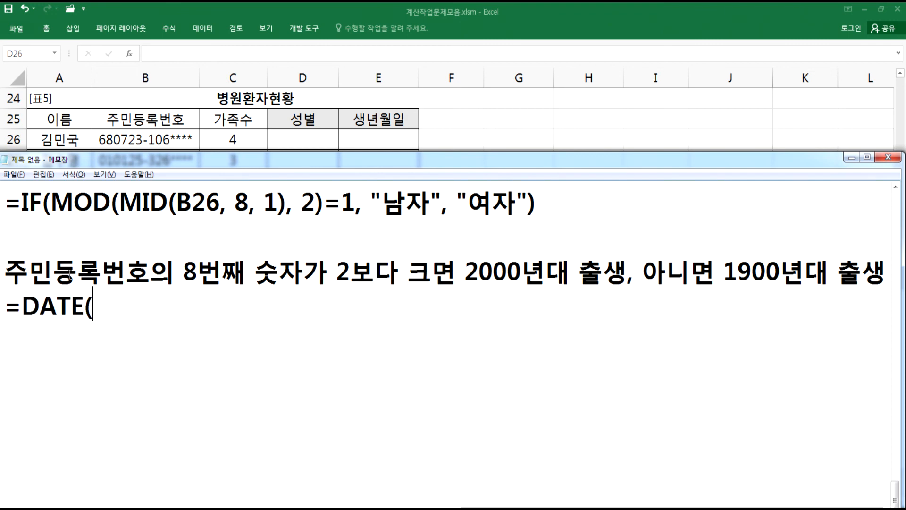
- Copy B26's resident registration number from Excel and paste it above the DATE line, labelled "B25 :"
key("alt+Tab")
left_click(156, 140)
key("ctrl+c")
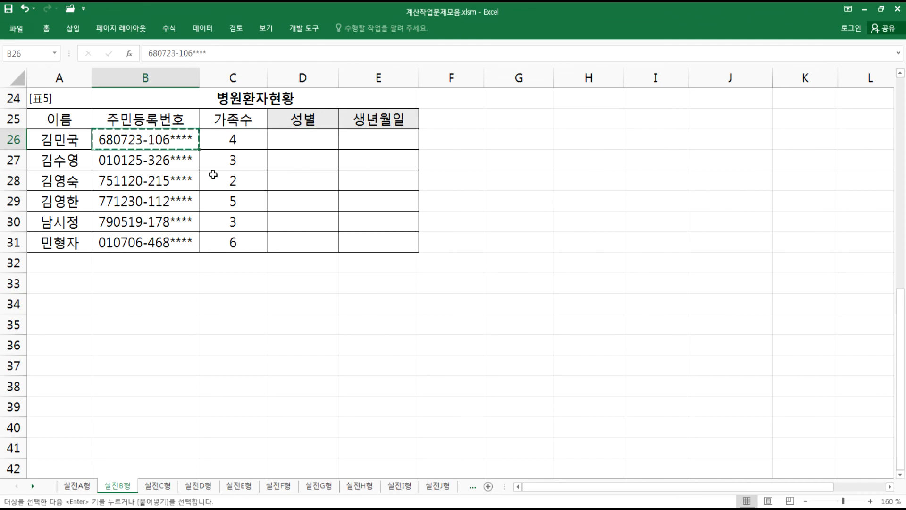
key("alt+Tab")
left_click(7, 302)
key("Return")
left_click(8, 300)
key("ctrl+v")
left_click(7, 301)
type("B25 :")
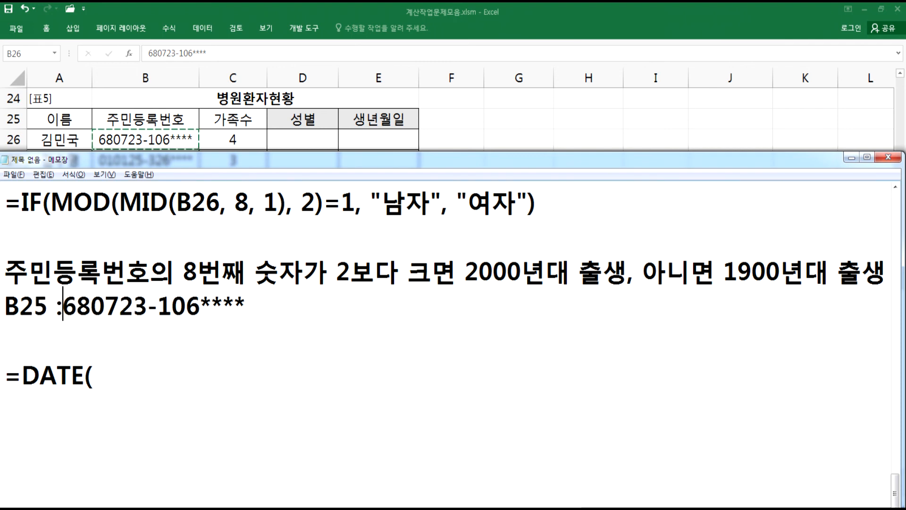
- Remove the extra blank line and complete the DATE example with the number's year, month and day followed by "> " and the resulting date
left_click(31, 326)
key("Delete")
left_click(359, 350)
type("196")
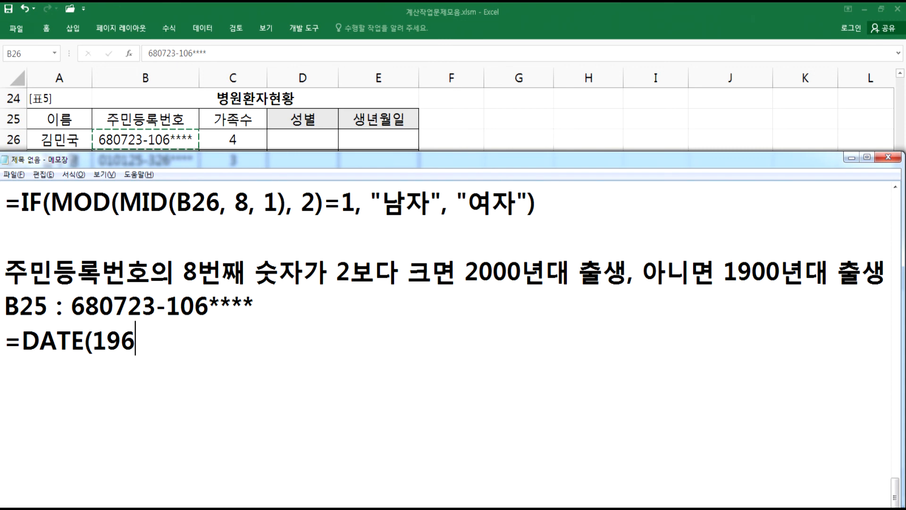
type("8, 07, 23) > 19")
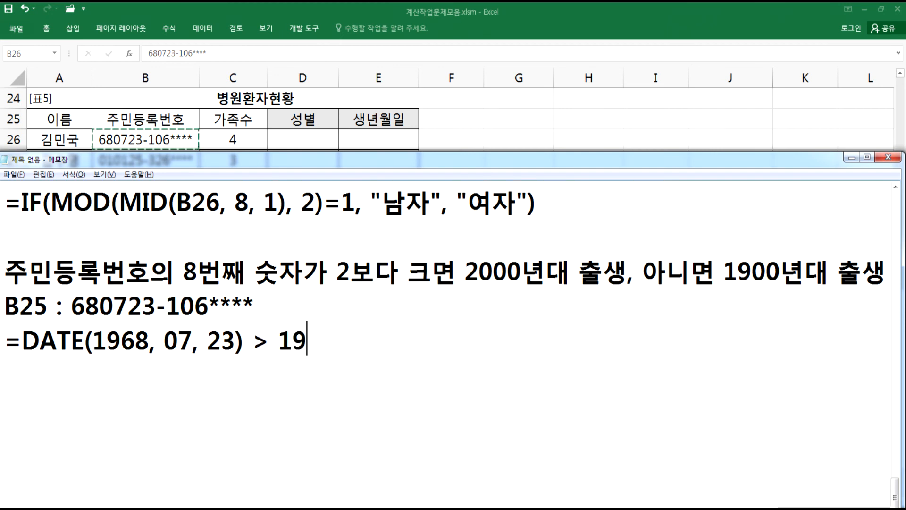
type("68-07-23")
key("Return")
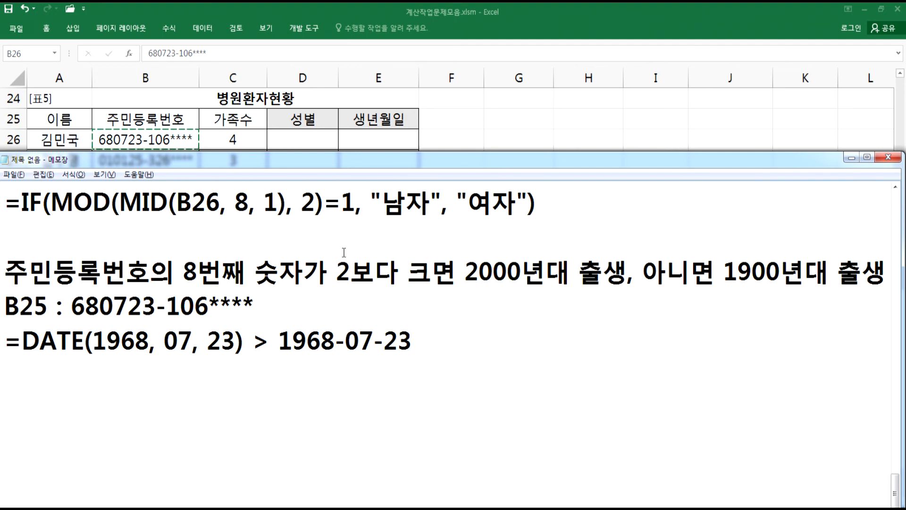
- Copy B27's resident registration number from the worksheet and paste it below the first DATE example in Notepad
key("alt+Tab")
left_click(154, 161)
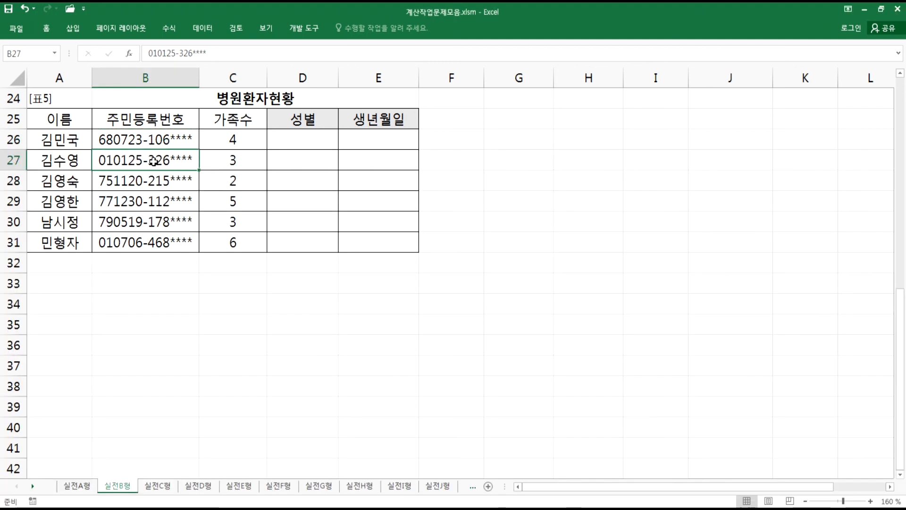
key("ctrl+c")
key("alt+Tab")
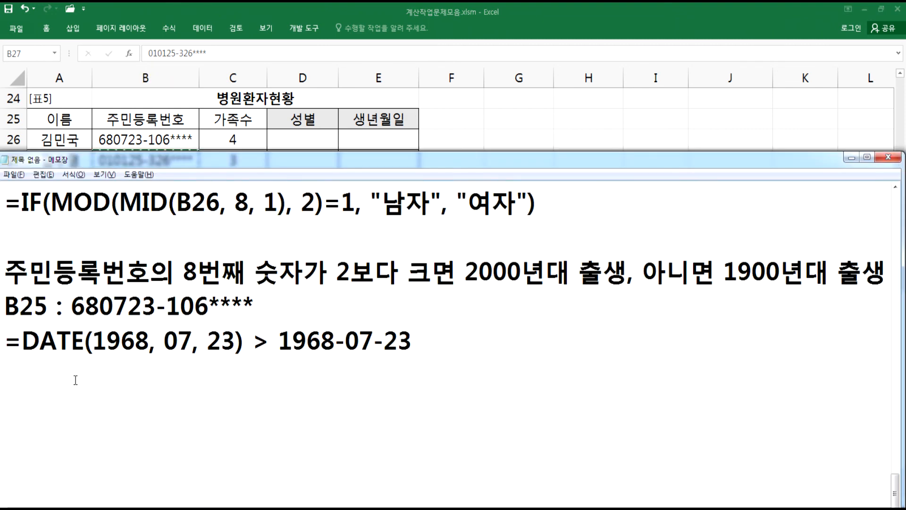
key("ctrl+v")
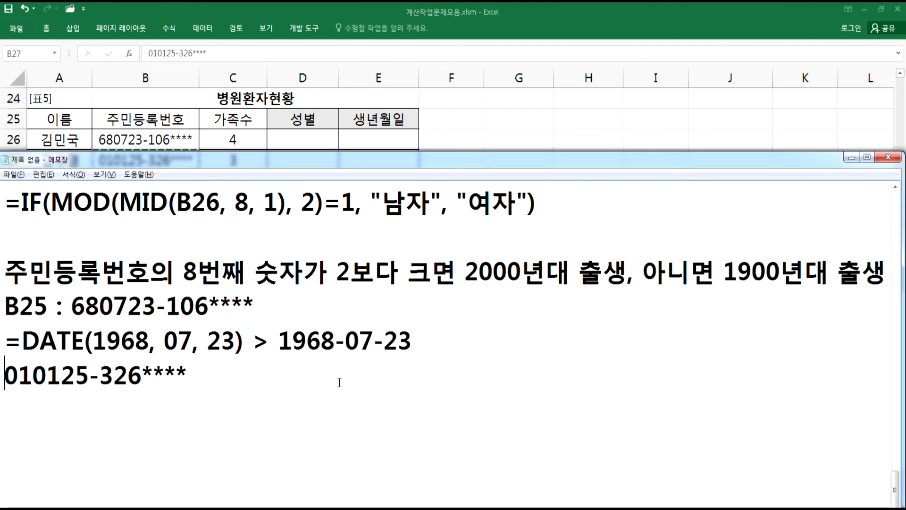
- Write a DATE example for that number using its 2000s year, month and day, followed by "> " and the resulting date
key("Return")
scroll(330, 383, "down", 1)
left_click(56, 328)
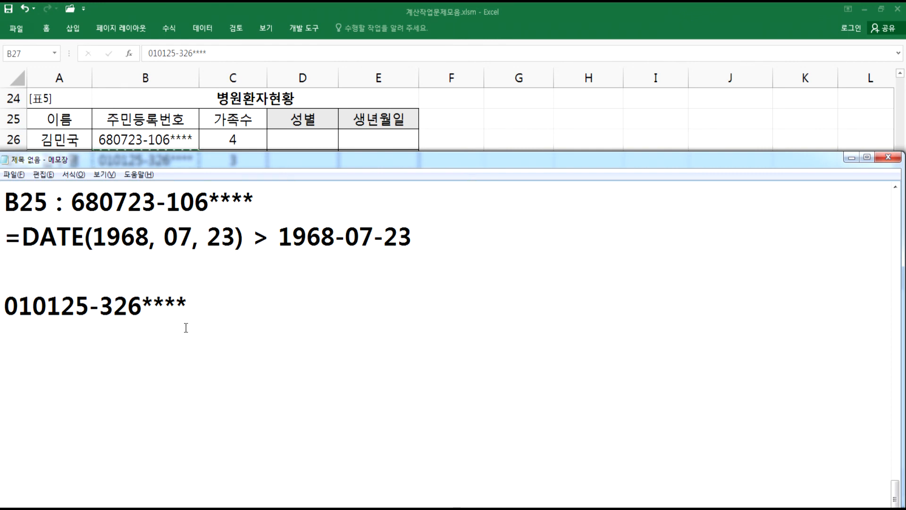
type("=DATE(")
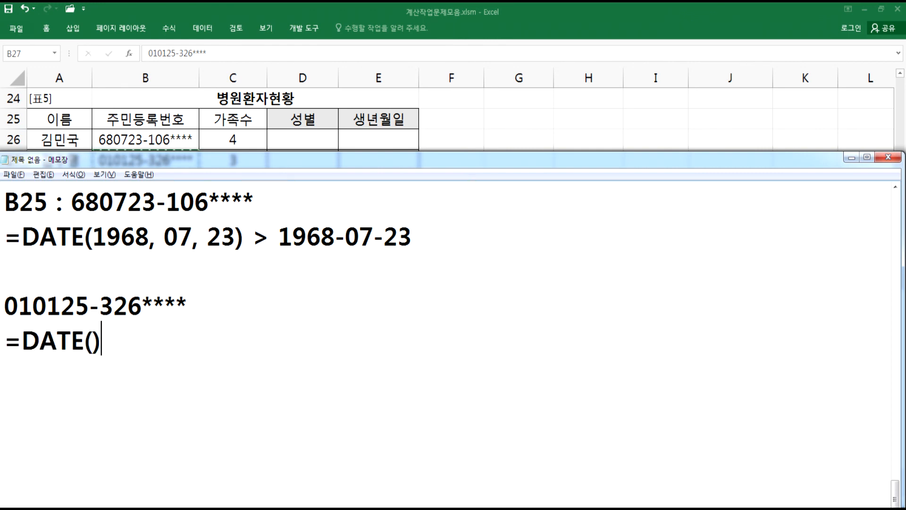
type("2001")
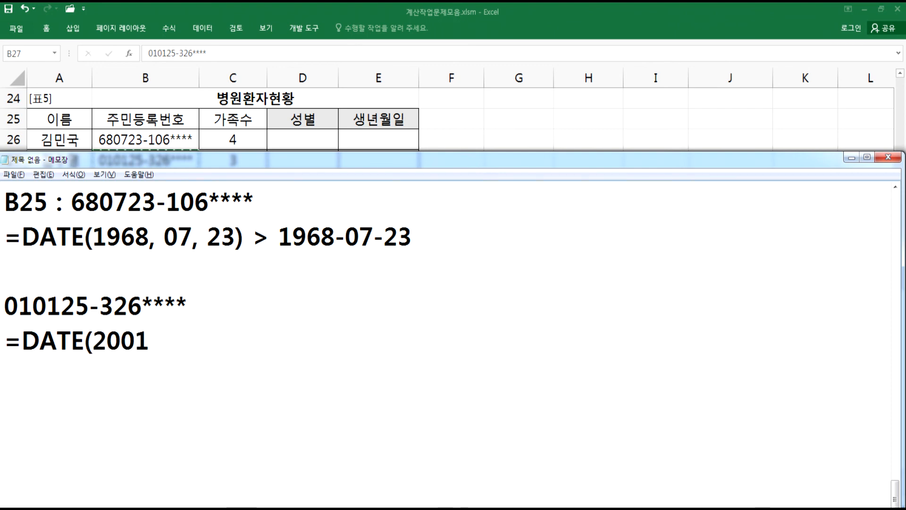
type(", 01,")
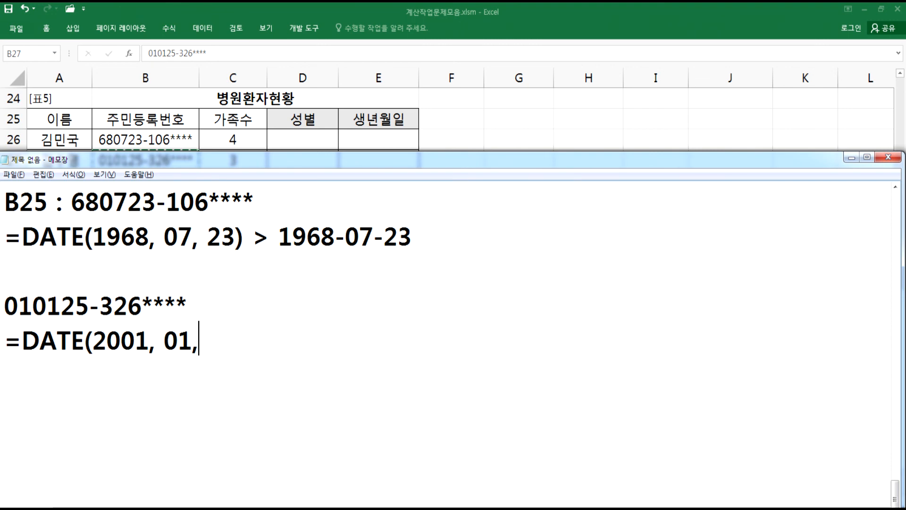
type(" 25) > 2")
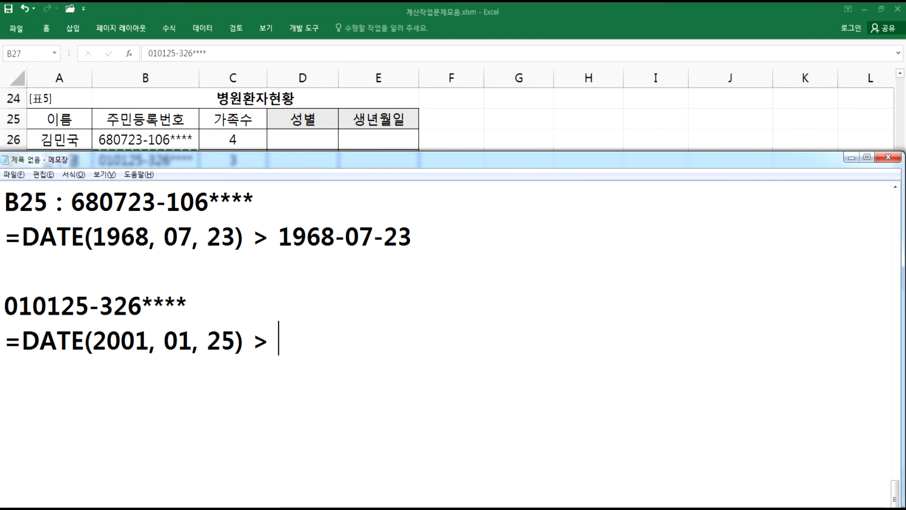
type("001-")
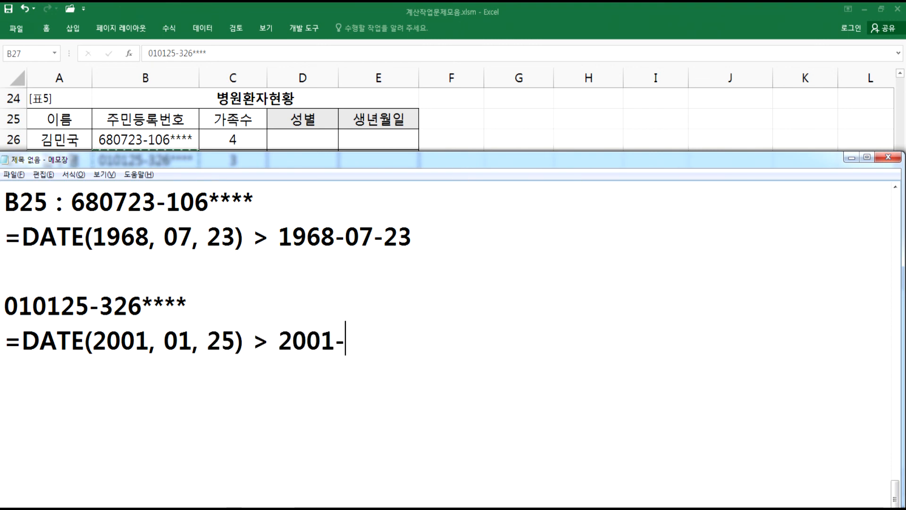
type("01-25")
key("Return")
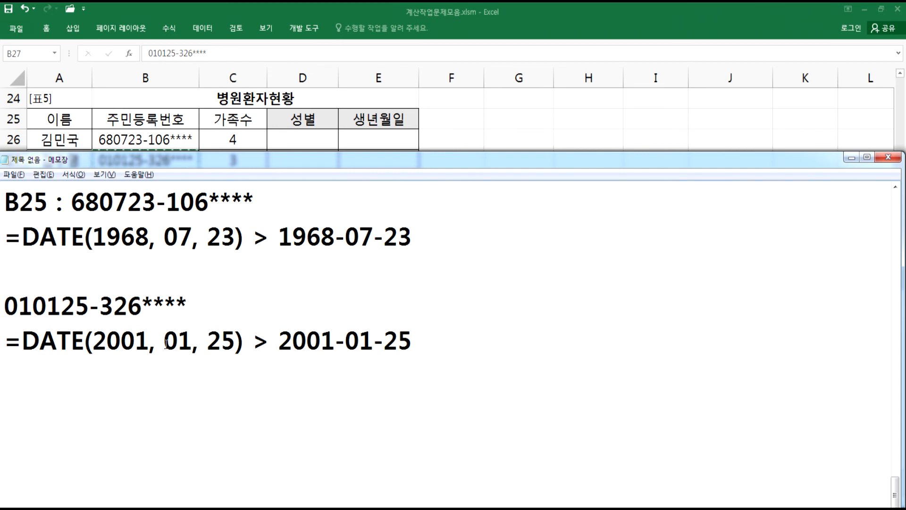
- Add a generic template line =DATE(년, 월, 일) below the examples
key("Return")
type("=ㅇㅁㅅㄷ")
key("BackSpace")
key("BackSpace")
key("BackSpace")
key("BackSpace")
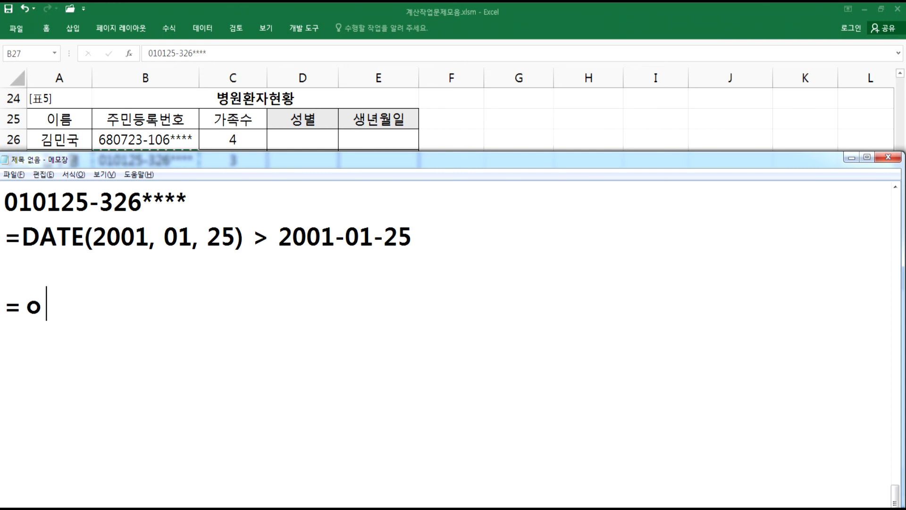
type("DATE(")
type("년, 월,")
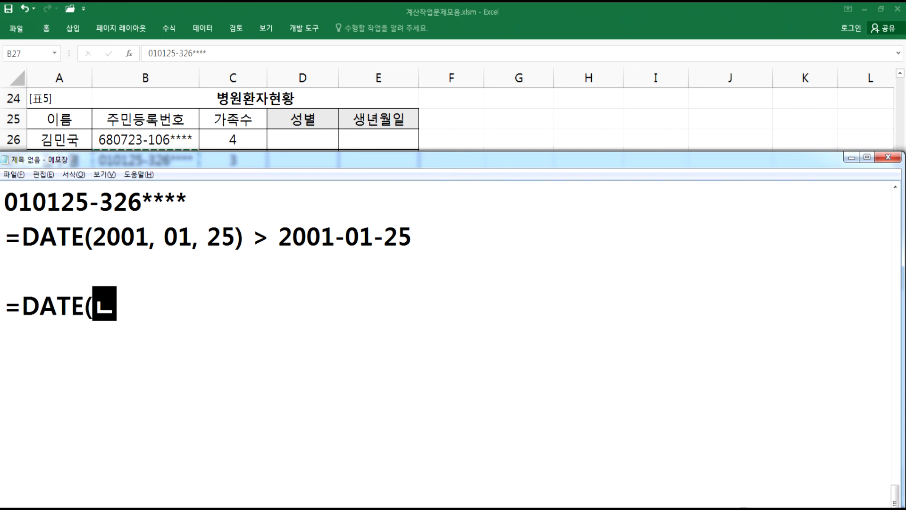
type(" 일)")
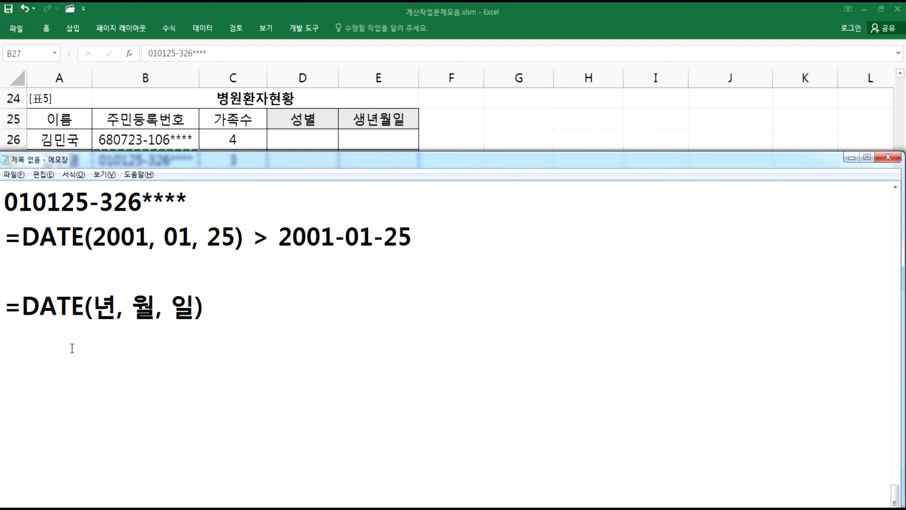
- Replace the 월 placeholder with MID(B26, 3, 2)
left_click_drag(132, 307, 146, 308)
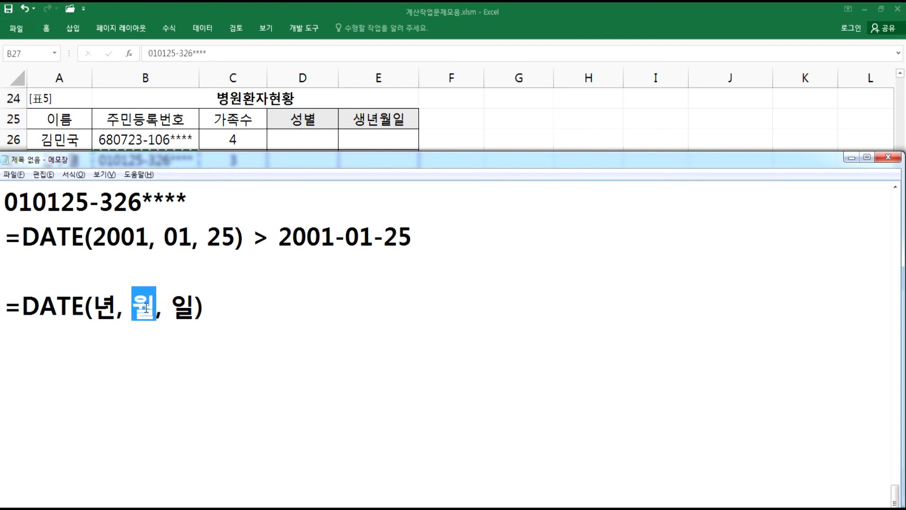
type("ㅡㅑㅇ")
key("BackSpace")
key("BackSpace")
key("BackSpace")
type("MID(")
type("B26")
type(", 3, ")
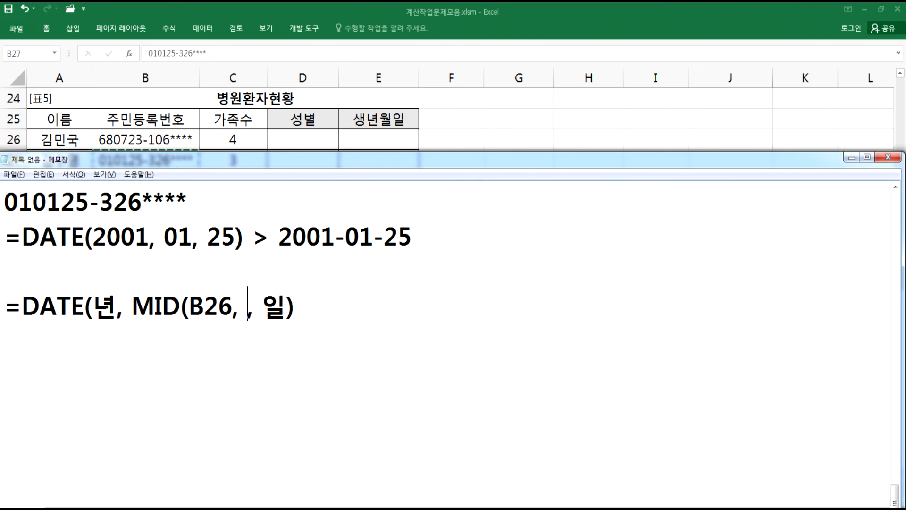
type("2)")
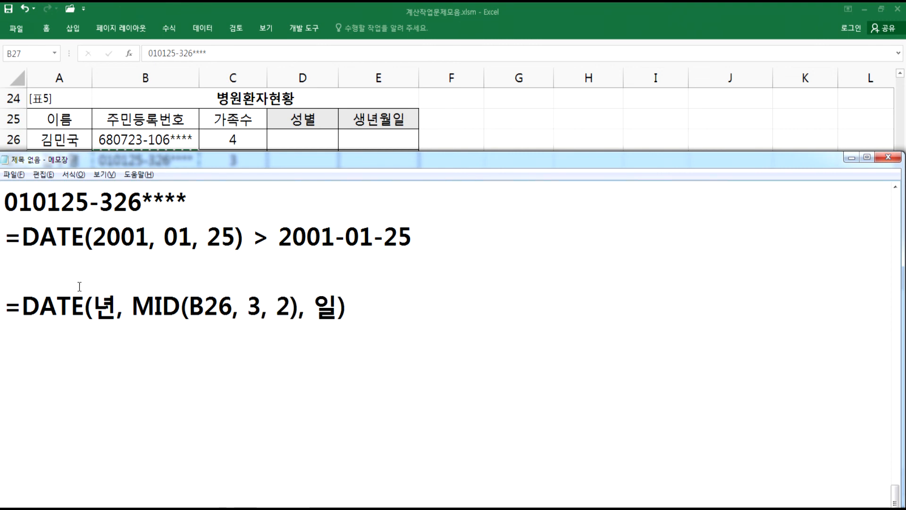
- Replace the 일 placeholder with MID(B26, 5, 2)
double_click(332, 307)
type("MID(B2")
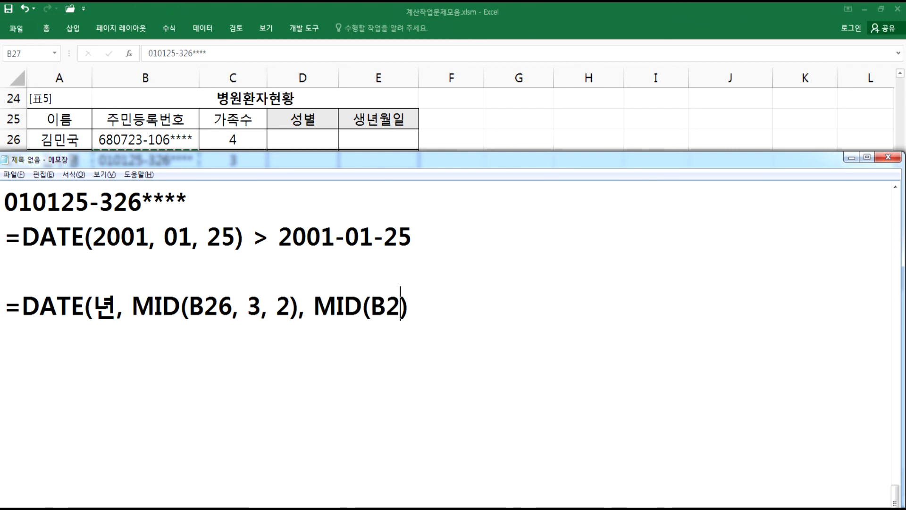
type("6, 5, 2)")
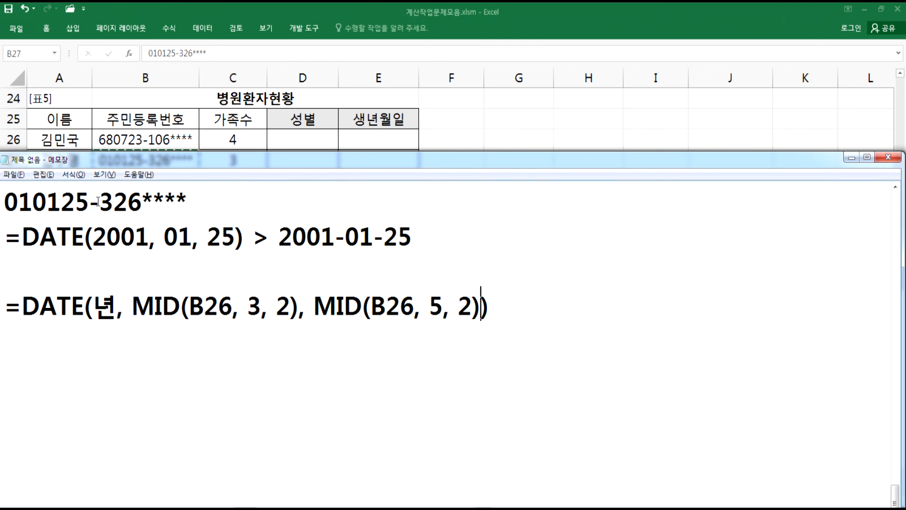
- Select cell B26 in the worksheet and return to Notepad
key("alt+Tab")
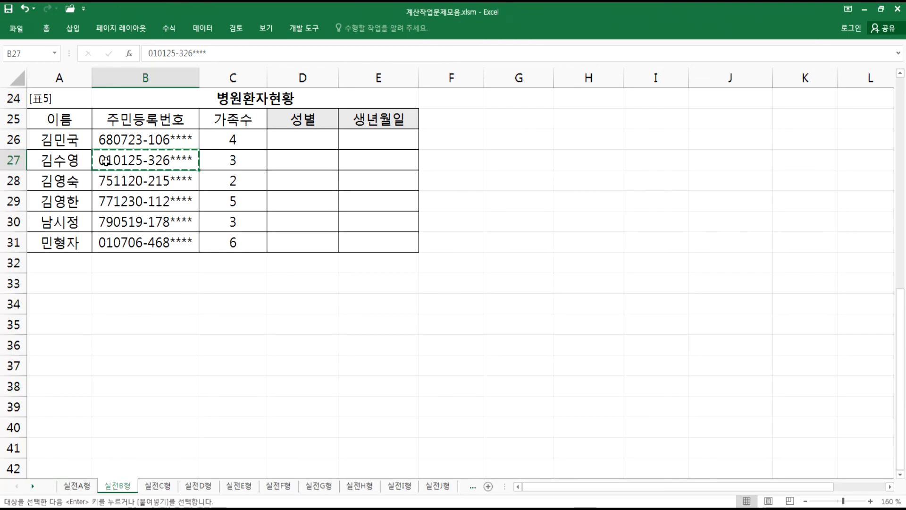
left_click(100, 138)
key("alt+Tab")
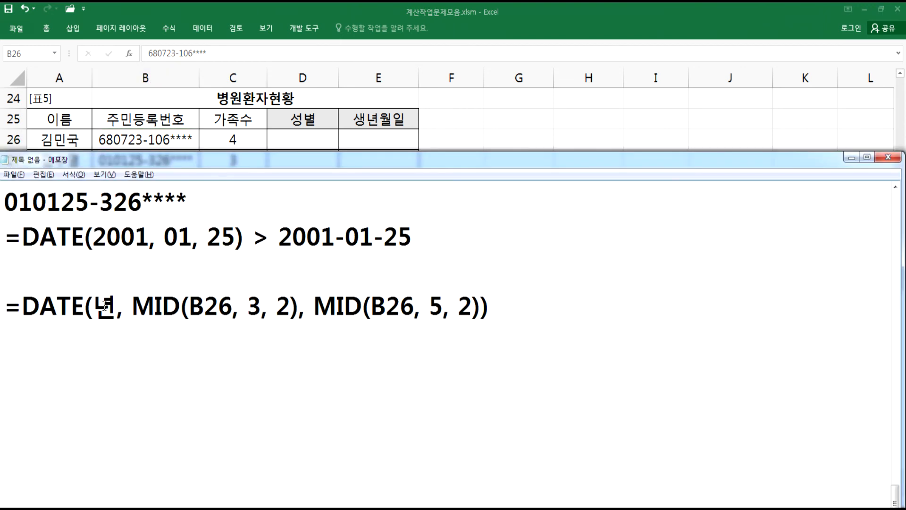
- Replace the 년 placeholder with LEFT( and scroll back through the earlier notes
left_click_drag(93, 306, 118, 310)
type("LEFT(")
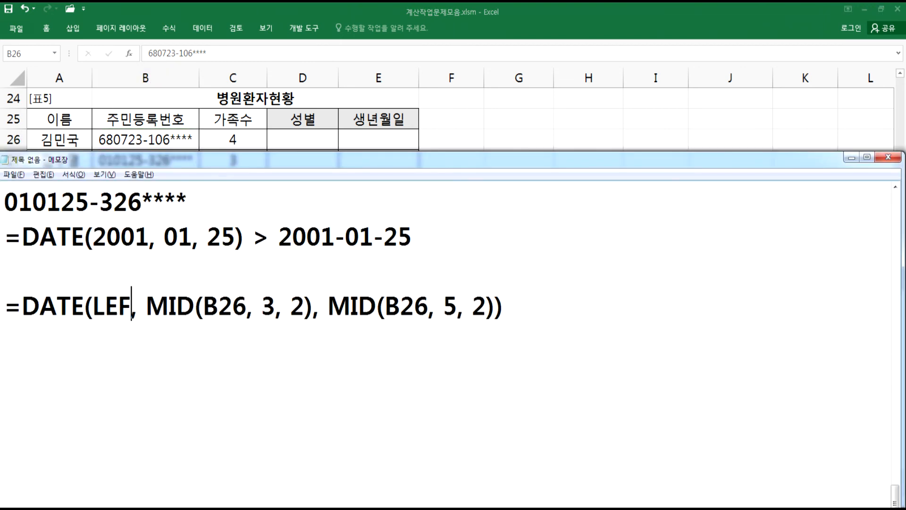
key("alt+Tab")
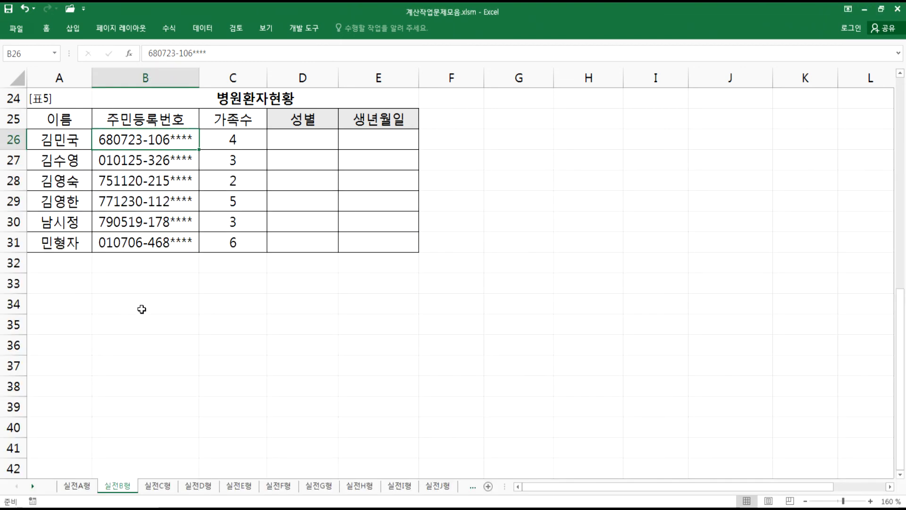
key("alt+Tab")
scroll(148, 319, "up", 3)
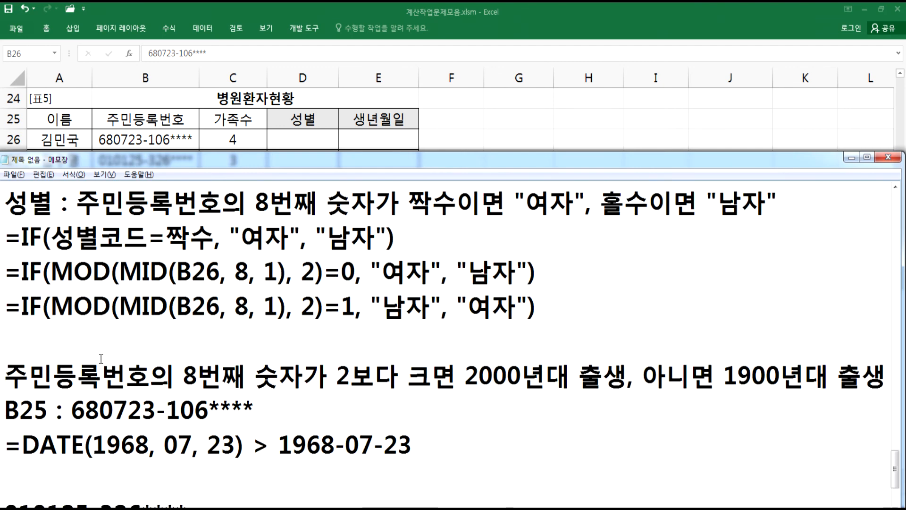
scroll(98, 361, "up", 1)
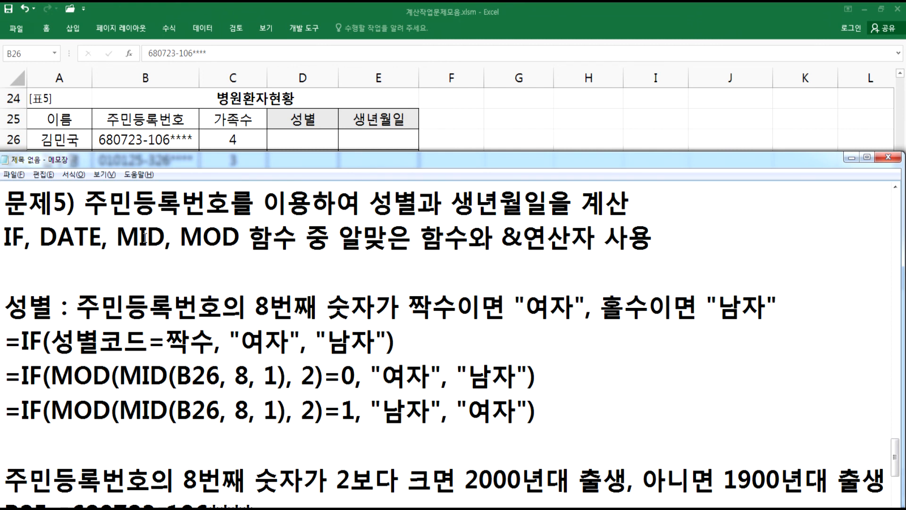
scroll(157, 270, "down", 5)
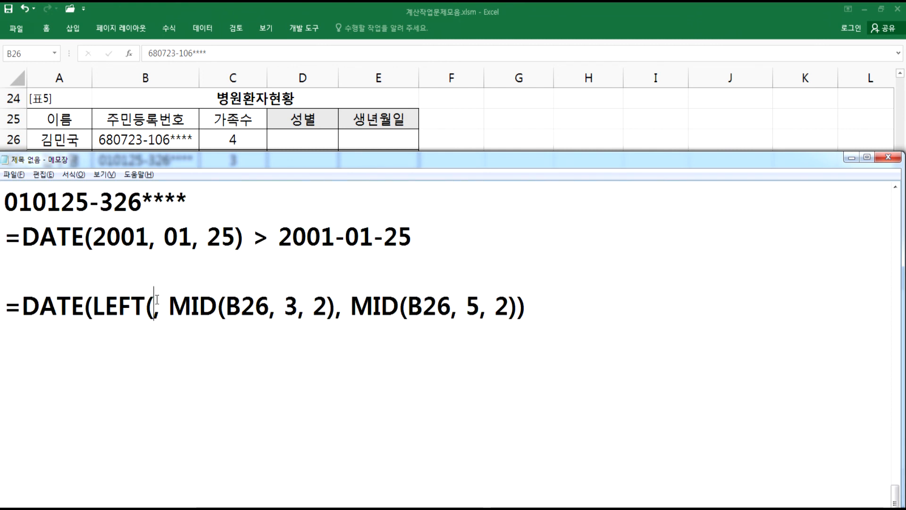
- Change the year argument to MID(B26, 1, 2), completing the DATE formula
left_click_drag(144, 307, 97, 304)
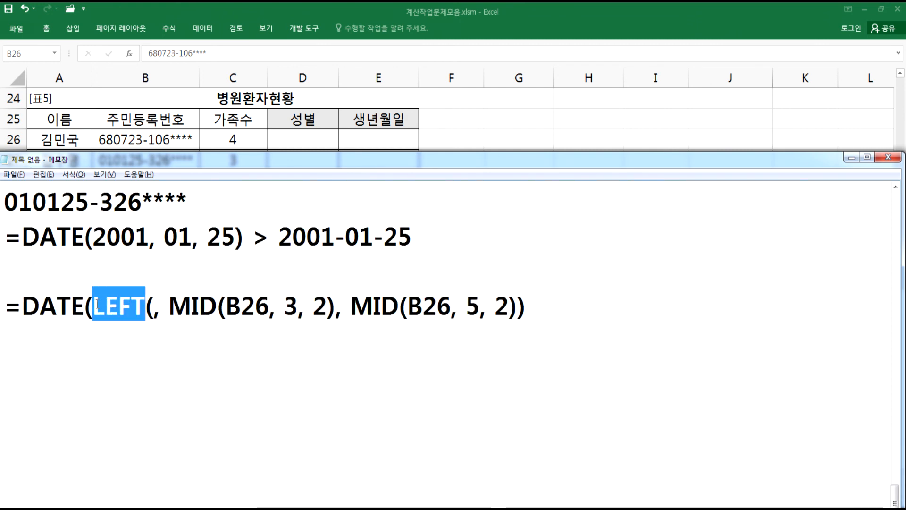
type("MID")
key("Right")
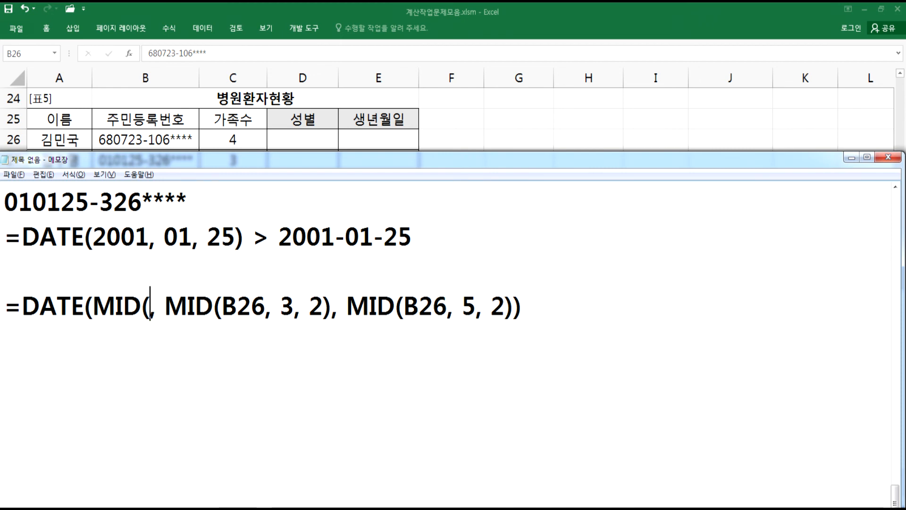
type(")")
key("Left")
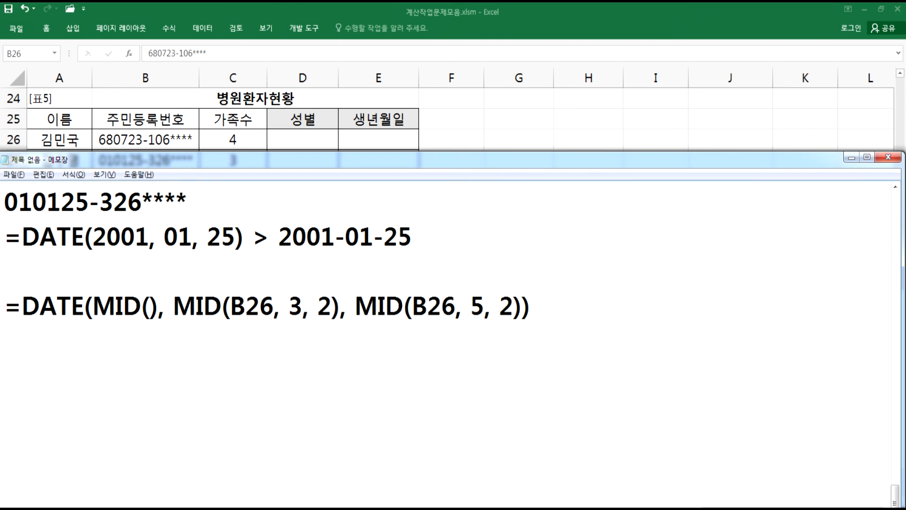
type("B25")
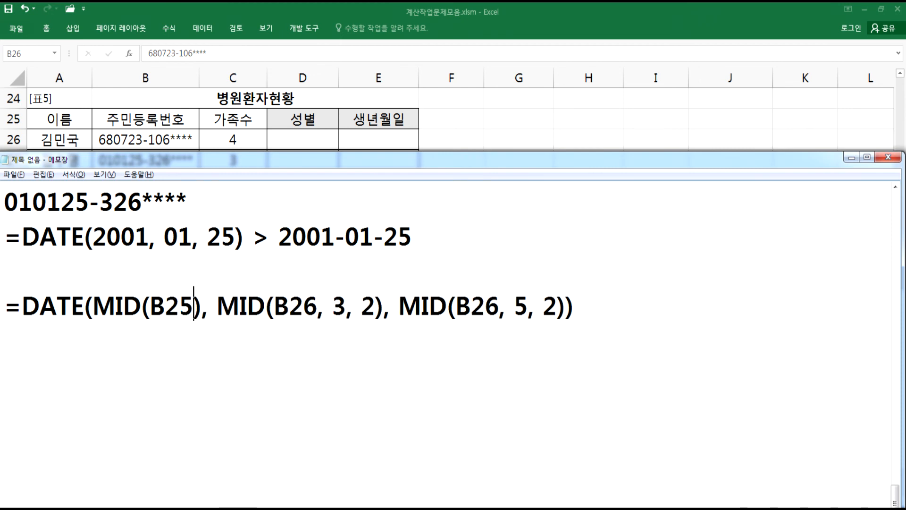
key("BackSpace")
type("6, 1,")
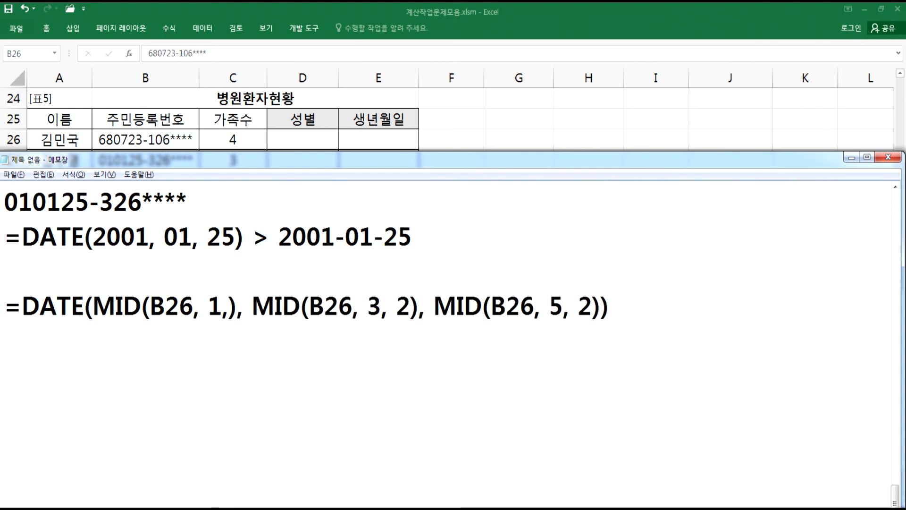
type(" 2")
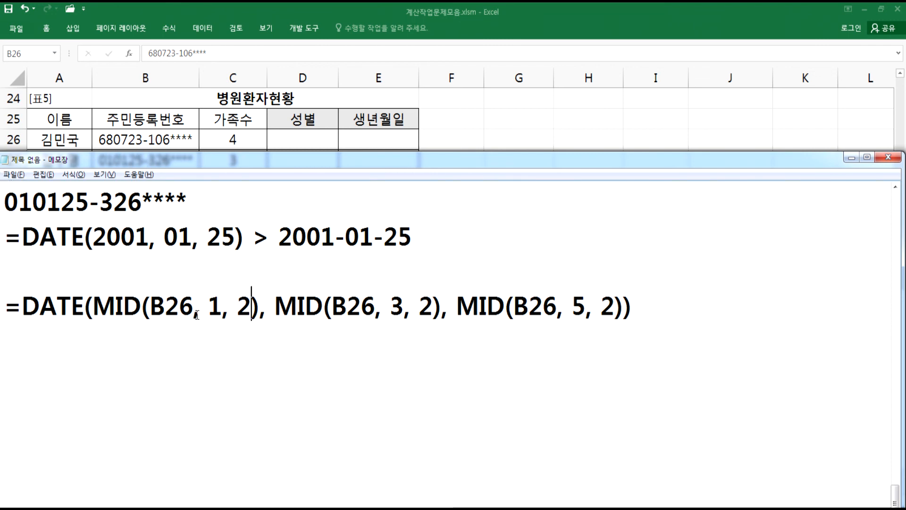
- Select and copy the DATE(MID…) formula line in Notepad
left_click(93, 306)
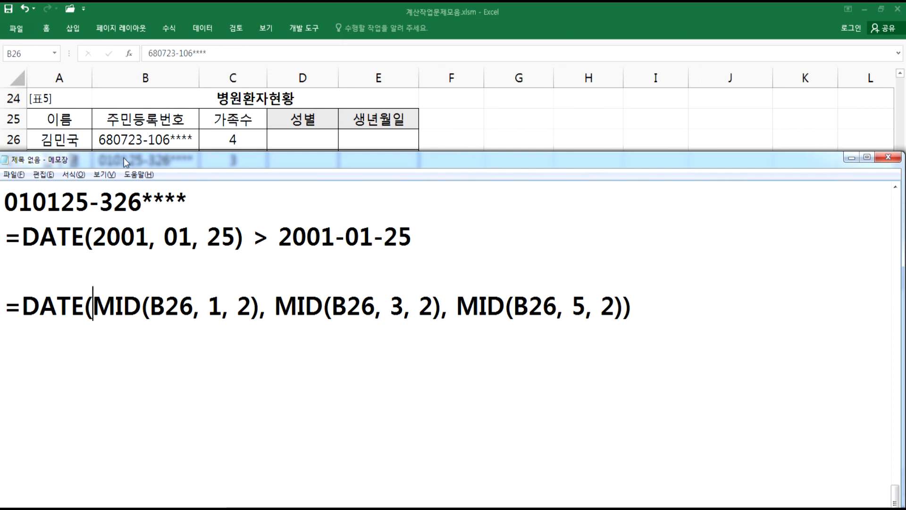
key("alt+Tab")
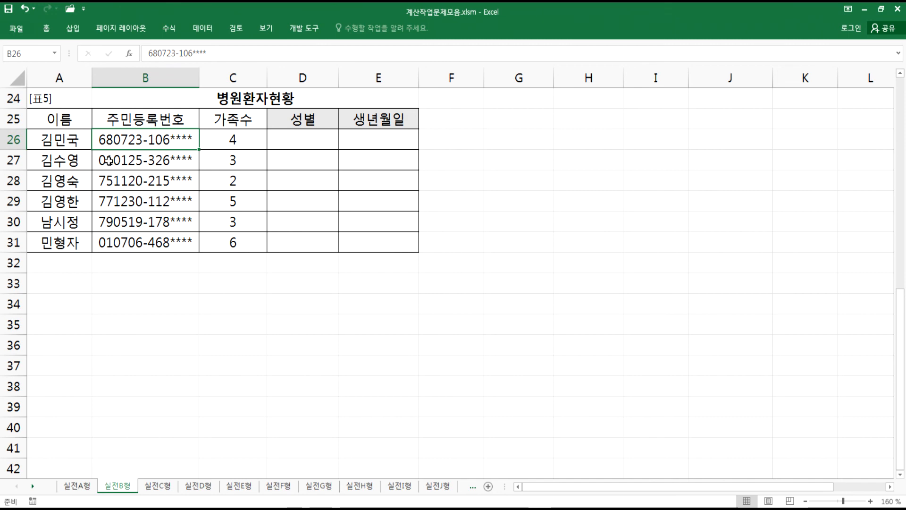
key("alt+Tab")
left_click_drag(8, 309, 654, 304)
key("ctrl+c")
- Paste the formula into cell F26, widen column F, and fill it down to F31
key("alt+Tab")
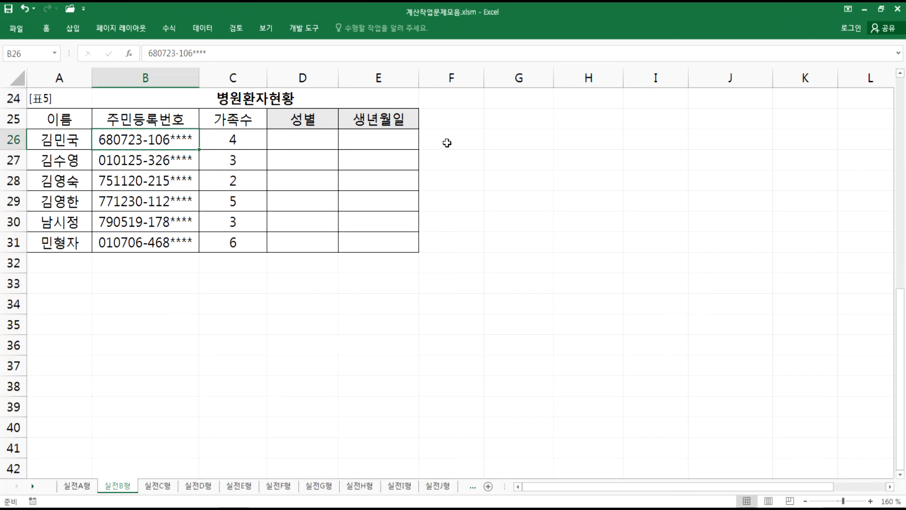
left_click(447, 142)
key("BackSpace")
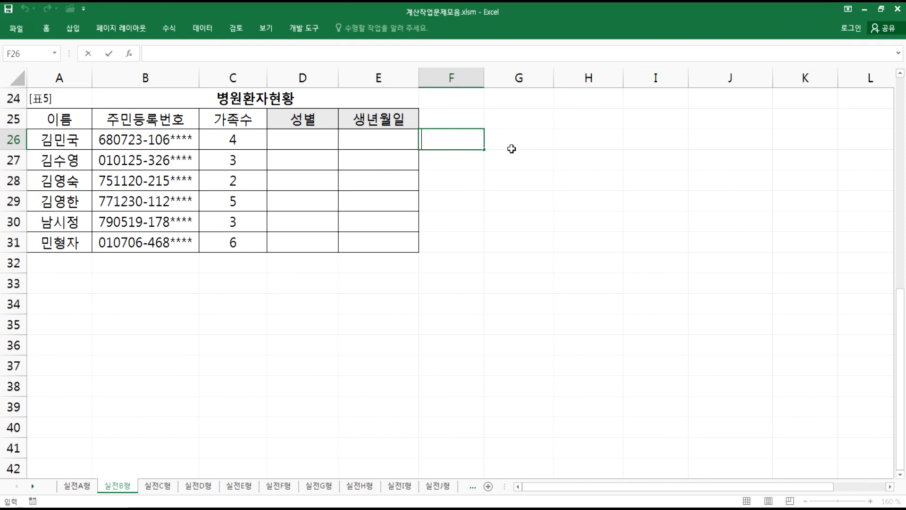
key("alt+Tab")
key("alt+Tab")
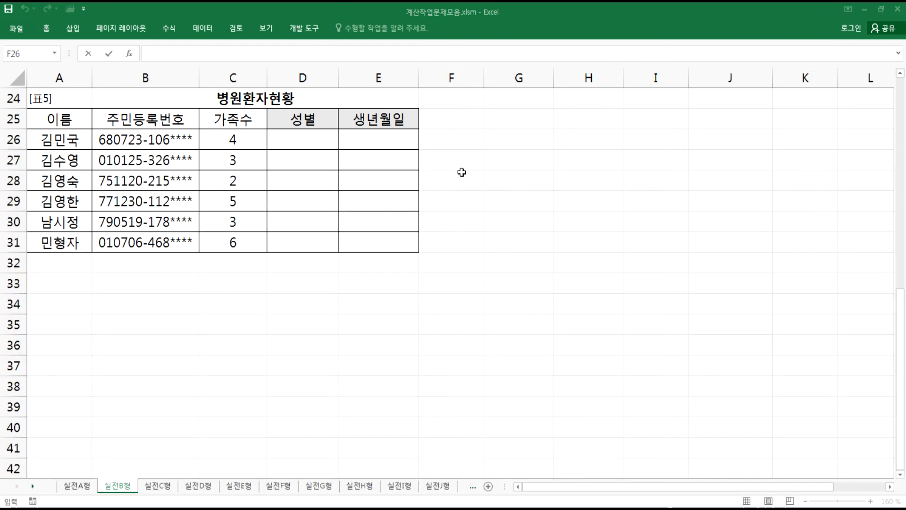
key("ctrl+v")
key("Return")
left_click(452, 142)
double_click(484, 78)
left_click_drag(505, 154, 503, 255)
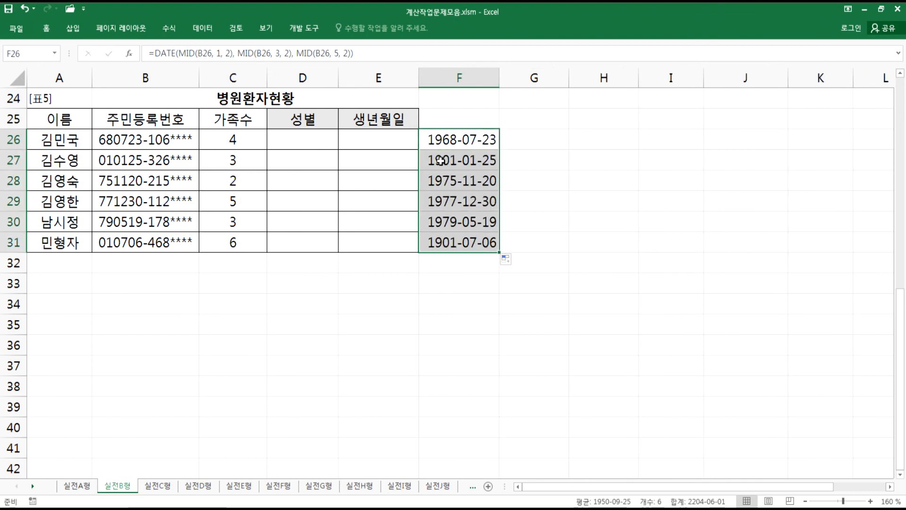
- Inspect F27's formula and reread the note about the 8th digit of the resident number
left_click(441, 160)
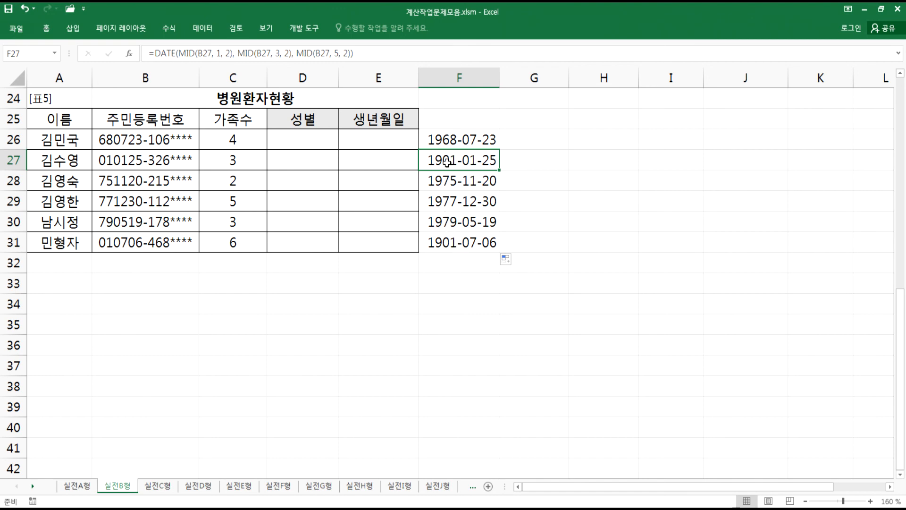
key("alt+Tab")
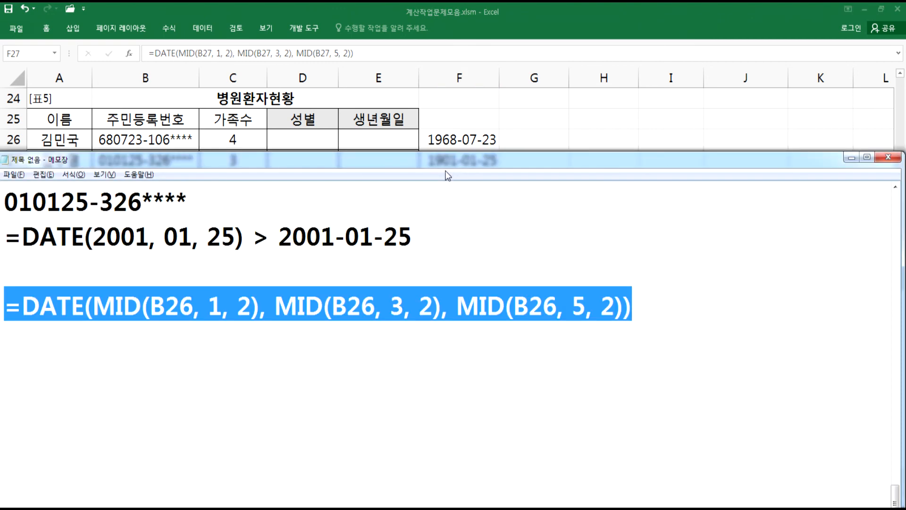
key("alt+Tab")
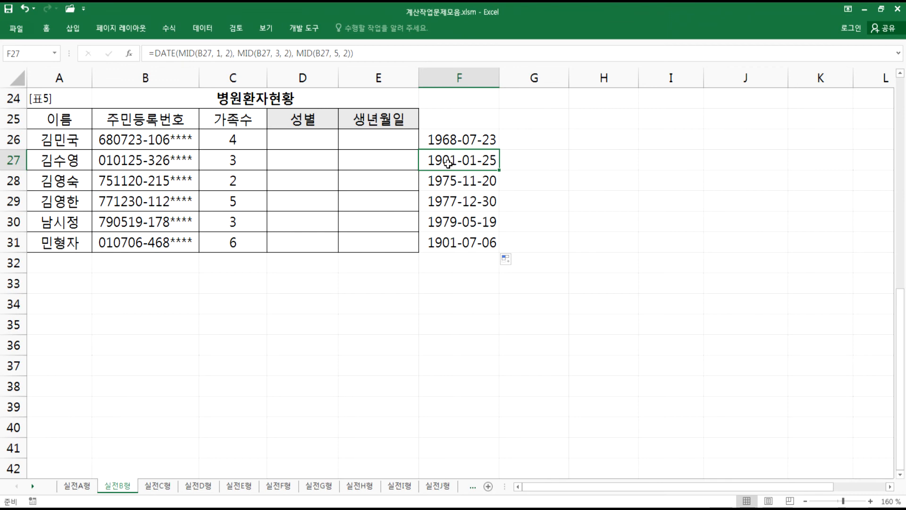
key("alt+Tab")
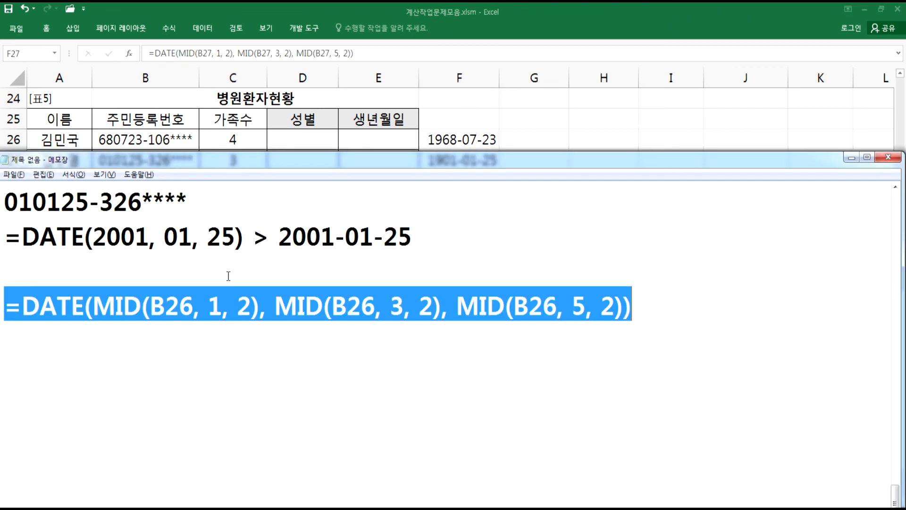
left_click(94, 307)
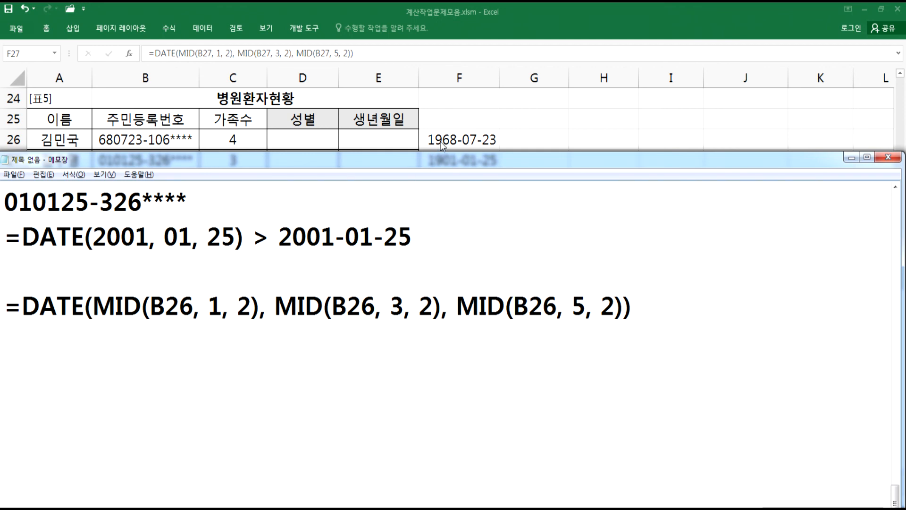
scroll(161, 264, "up", 2)
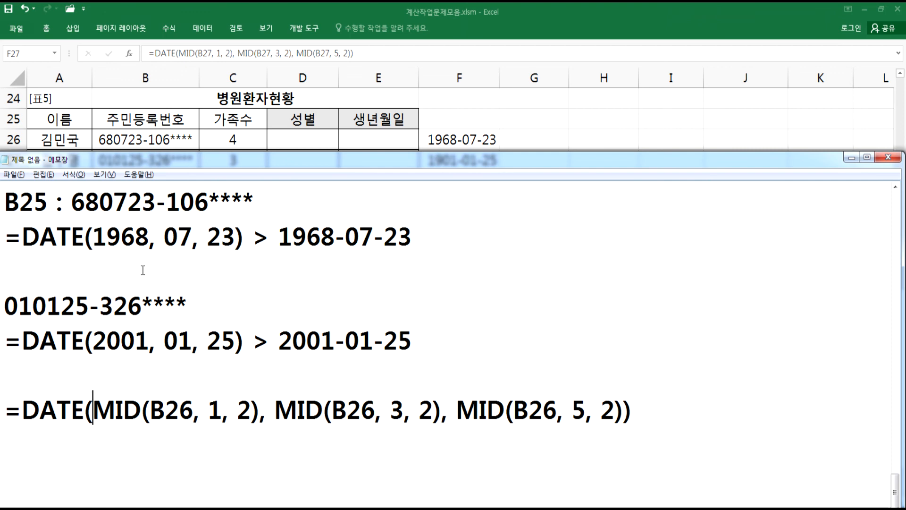
left_click_drag(185, 271, 452, 275)
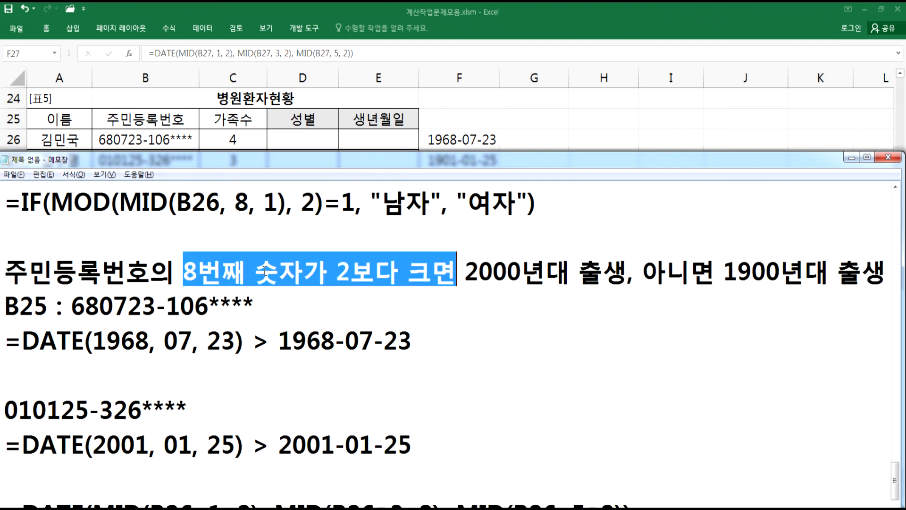
scroll(288, 270, "down", 2)
- Insert IF(MID(B26, 8, 1)>"2", at the start of the DATE year argument in Notepad
left_click(97, 305)
type("IF(MID(B")
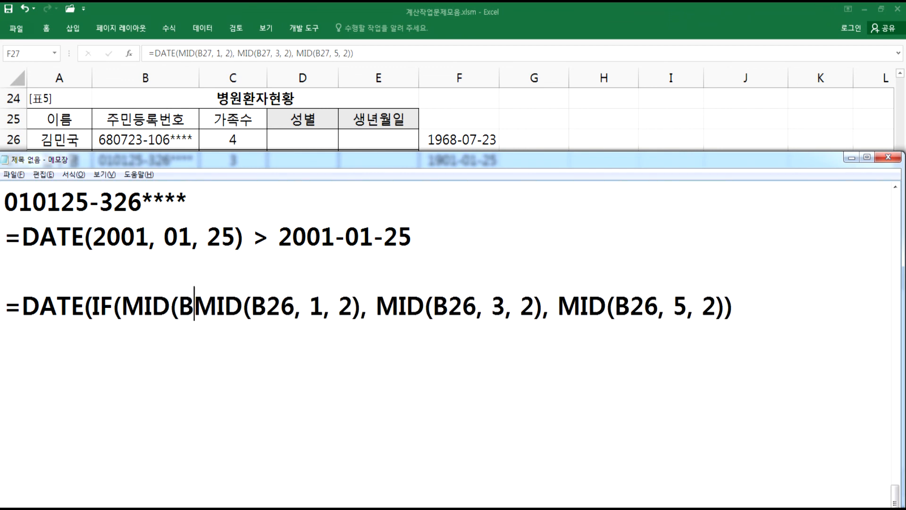
type("26, 8, 1)")
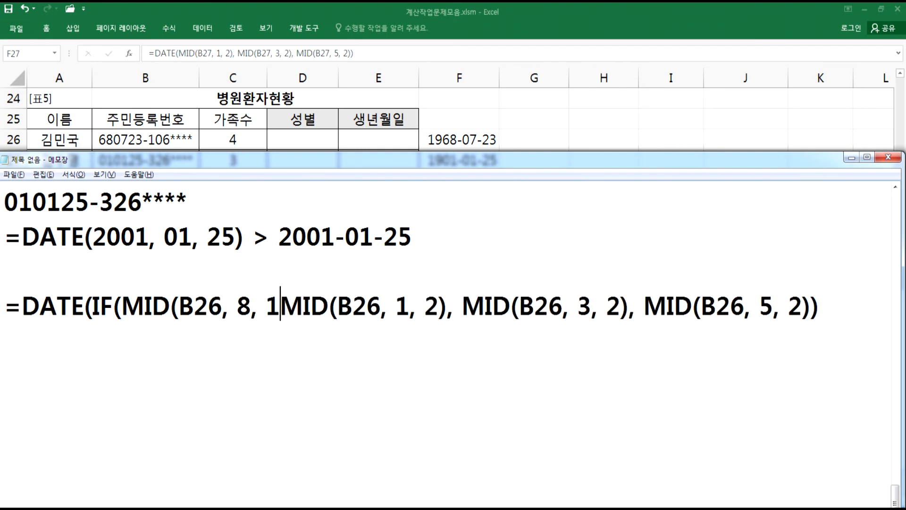
type("=")
key("BackSpace")
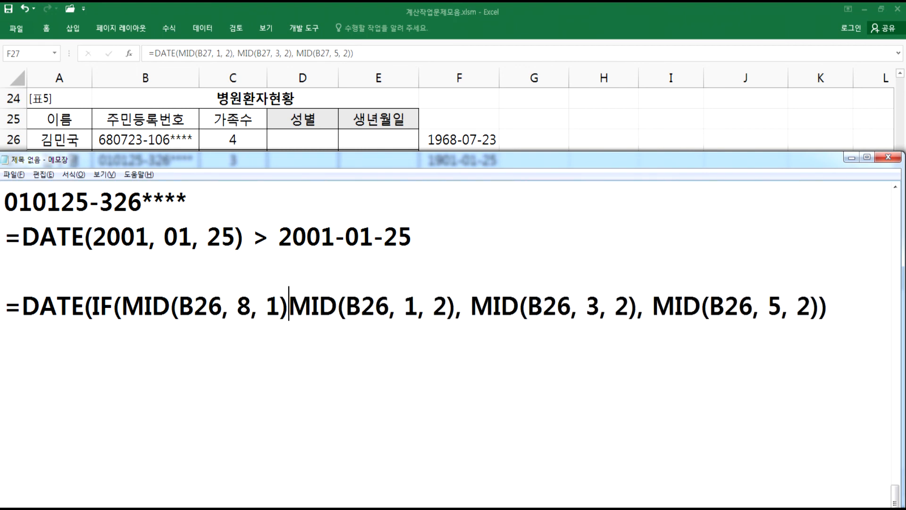
type(">")
type("\"2\"")
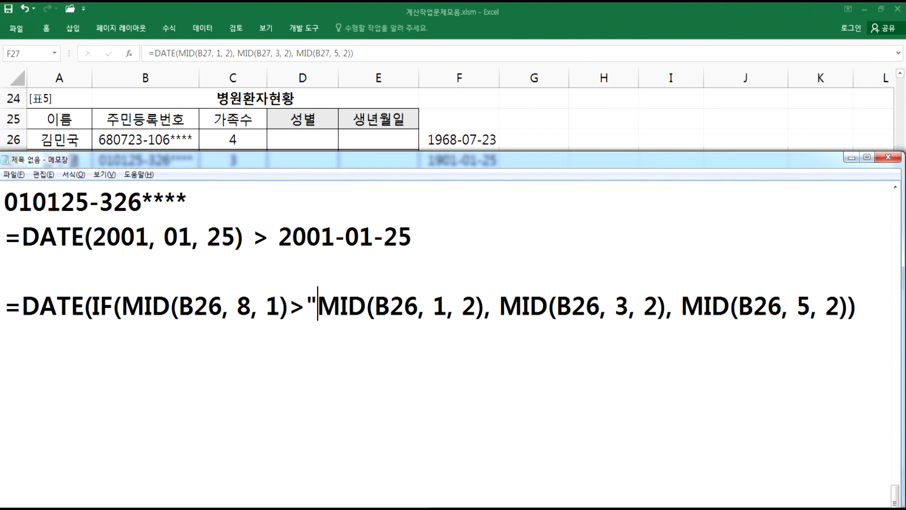
type(",")
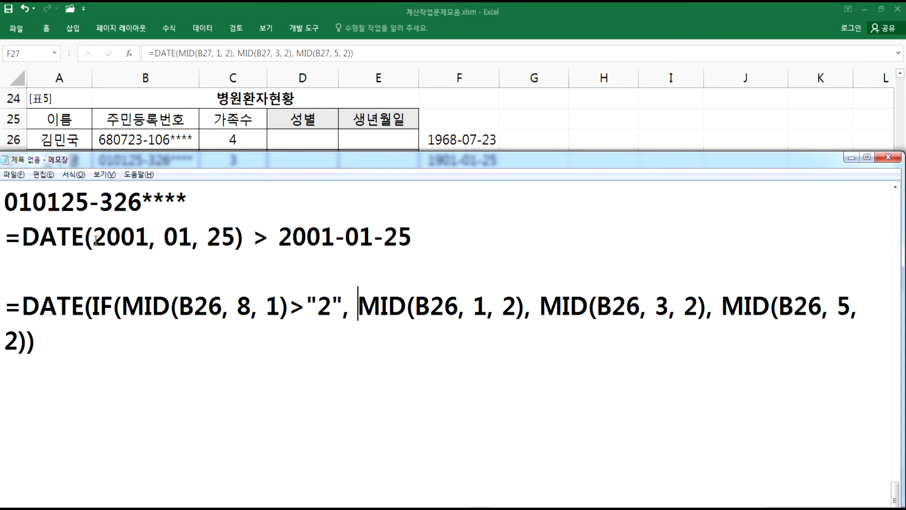
- Add "20", "19") & to finish the IF year prefix before MID(B26, 1, 2)
key("alt+Tab")
left_click(140, 144)
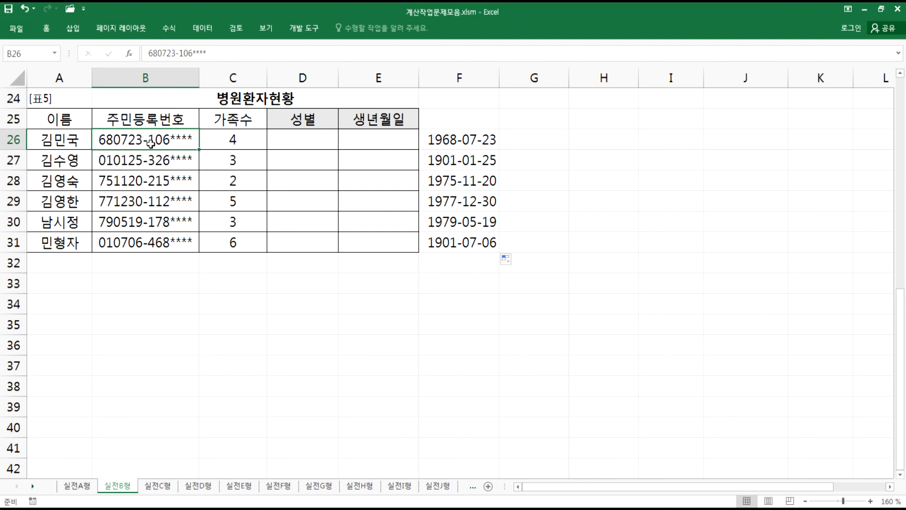
key("alt+Tab")
left_click(367, 306)
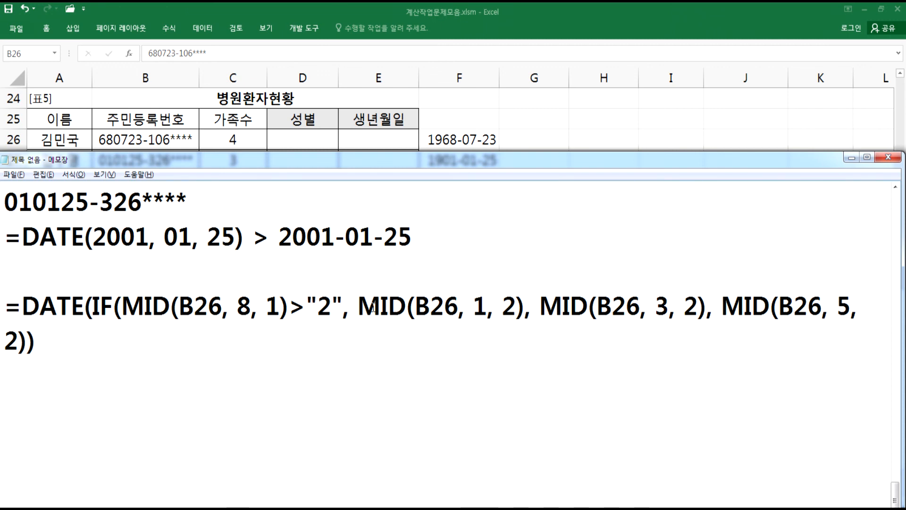
type("\"20")
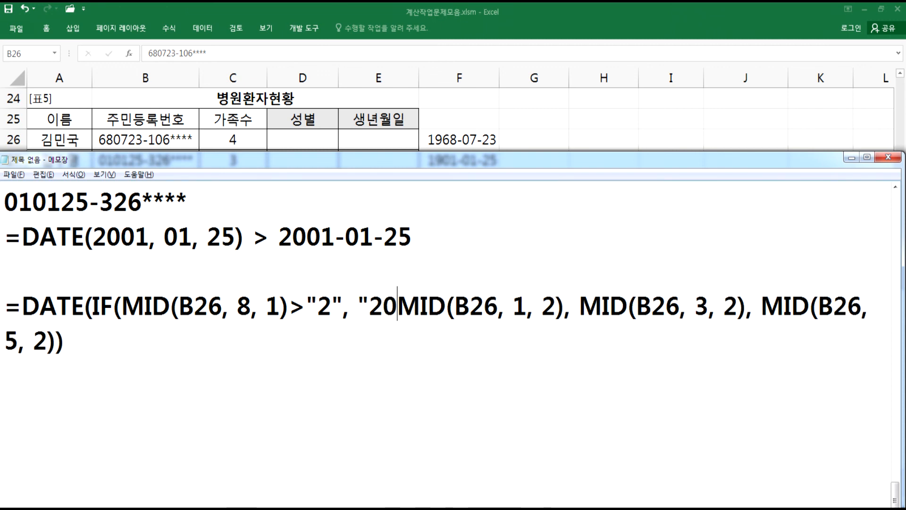
type("\",")
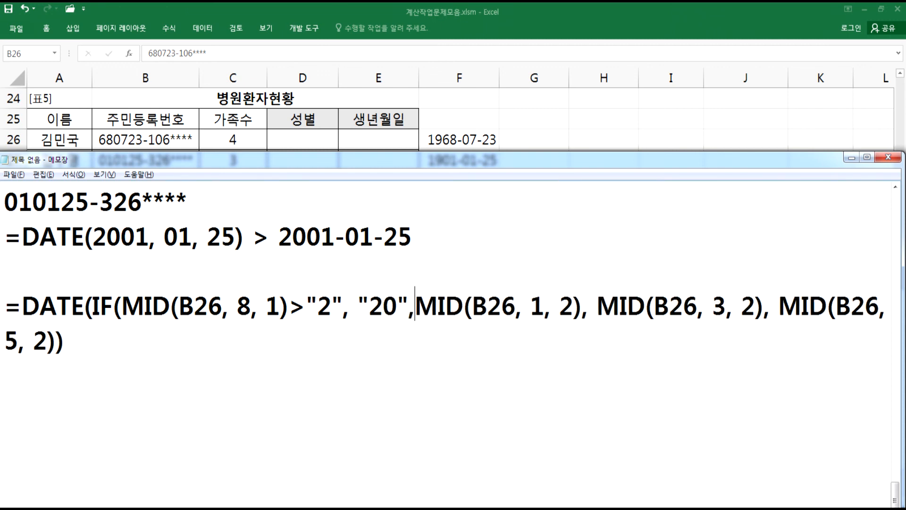
type(" \"19\"")
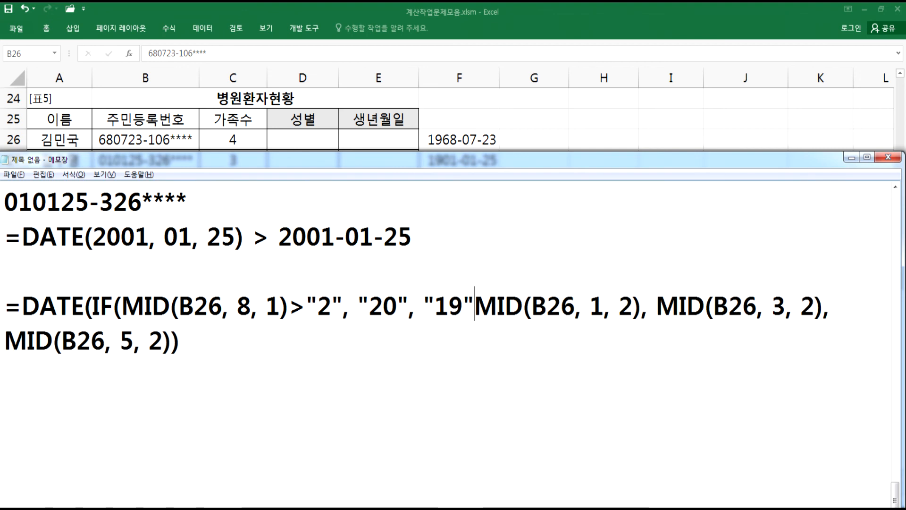
type(") &")
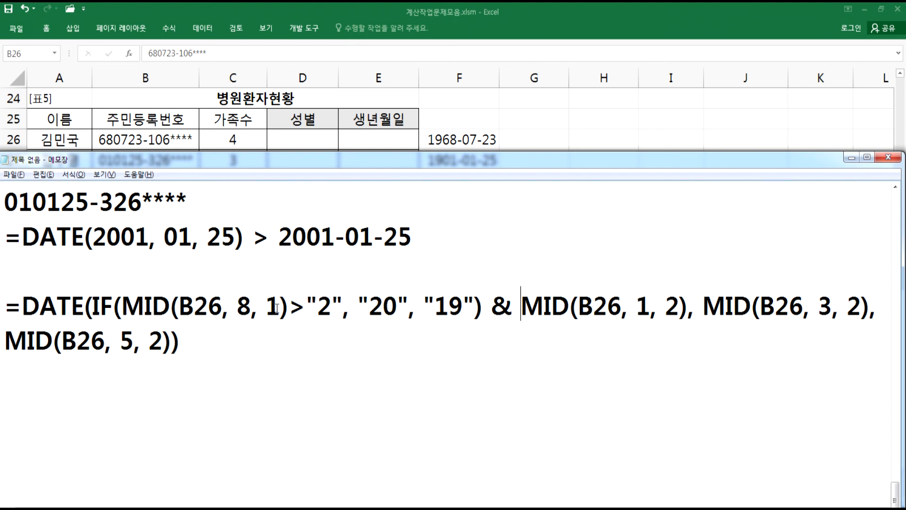
- Review the earlier gender formulas using MOD and MID(B26, 8, 1)
left_click(203, 266)
scroll(202, 291, "up", 2)
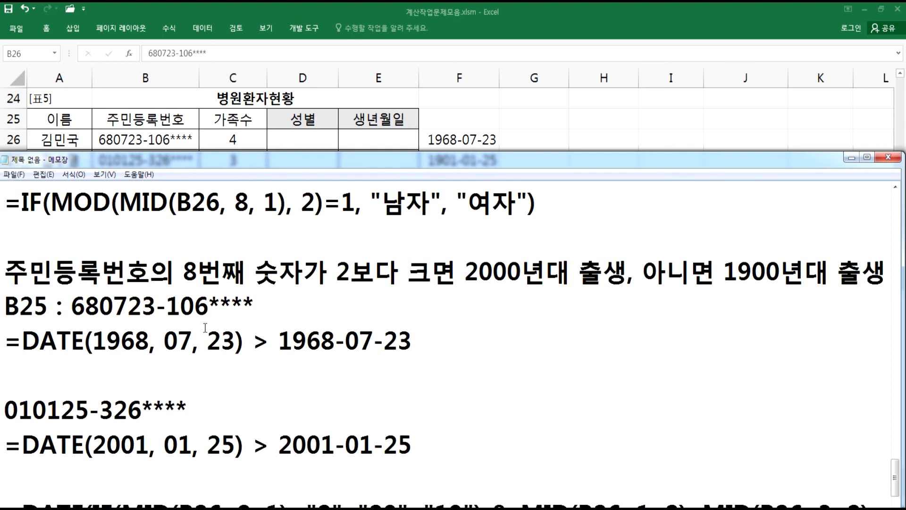
scroll(204, 322, "up", 1)
left_click_drag(302, 270, 355, 271)
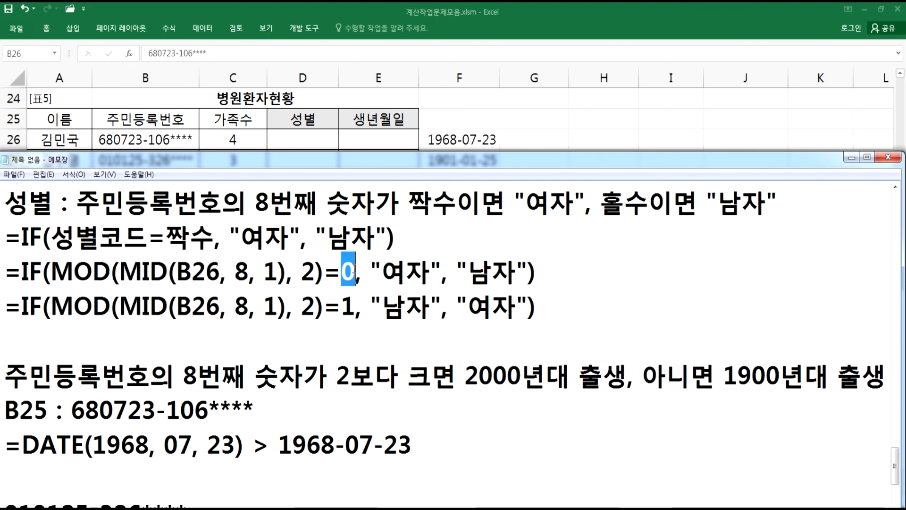
left_click_drag(342, 306, 355, 306)
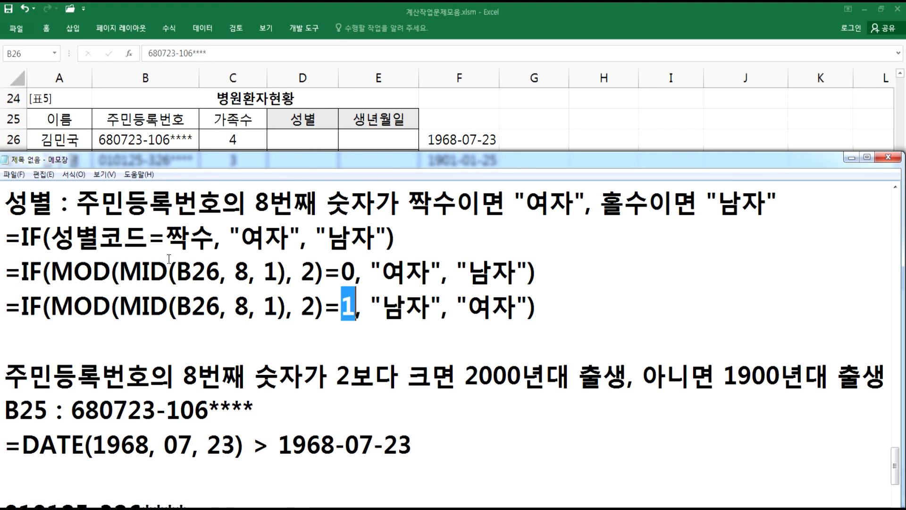
left_click_drag(286, 272, 121, 273)
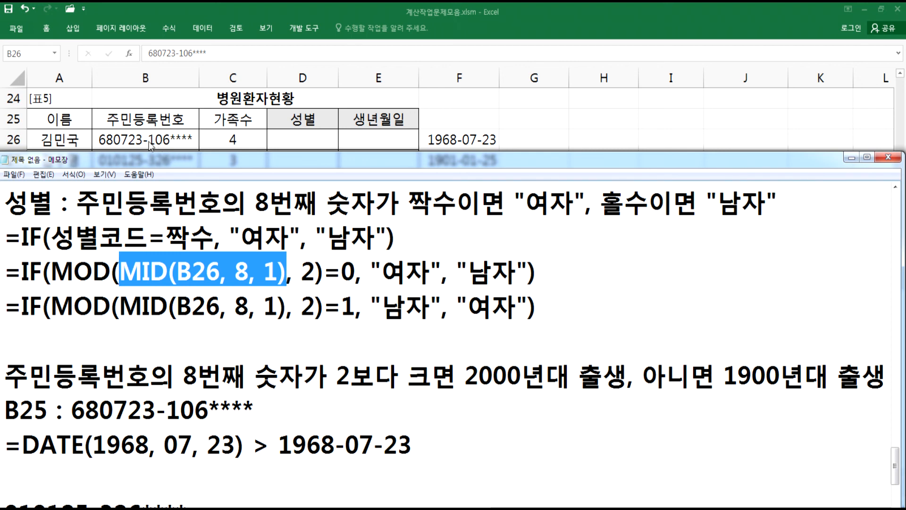
scroll(197, 266, "down", 3)
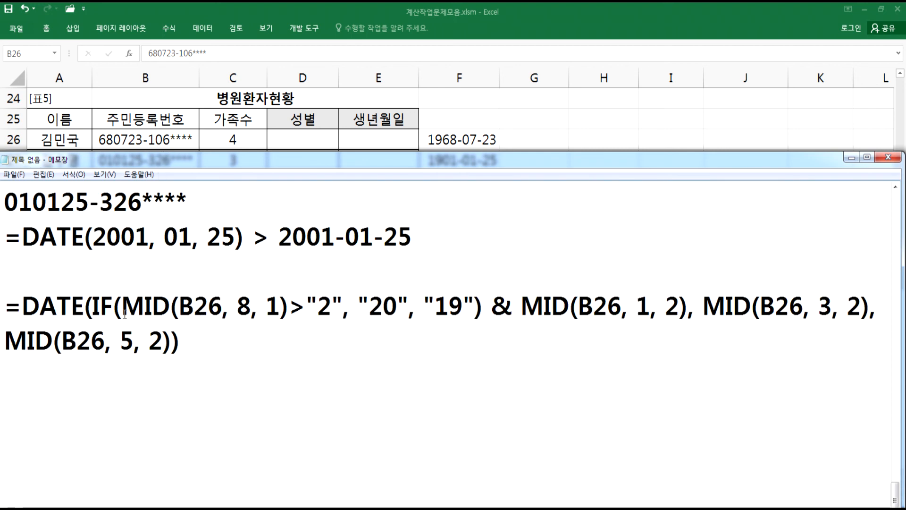
- Try replacing the quoted "2" with a plain 2, then restore the quotes
left_click_drag(93, 307, 340, 302)
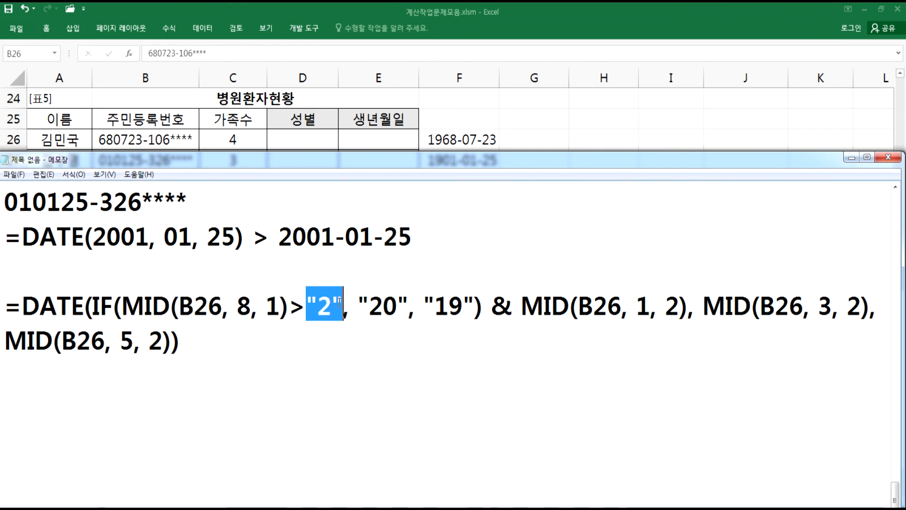
key("BackSpace")
type("2")
key("ctrl+z")
key("ctrl+z")
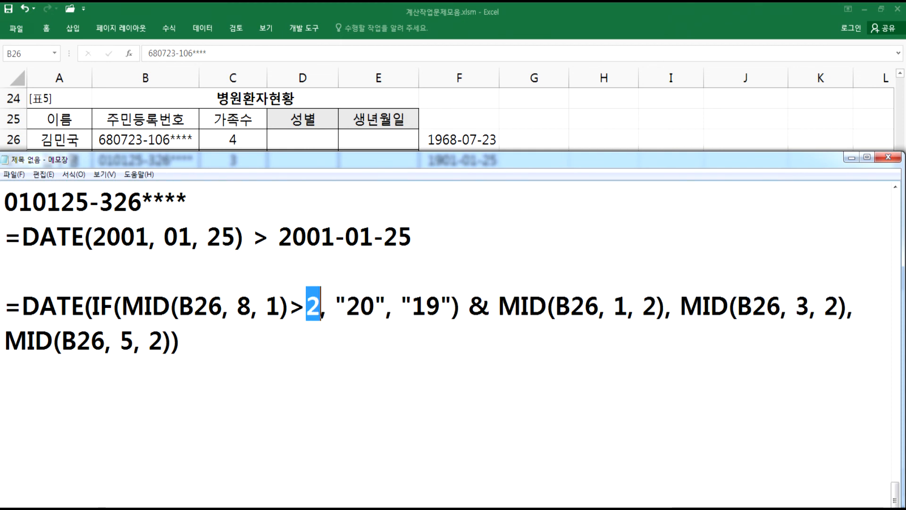
left_click(310, 312)
type("\"")
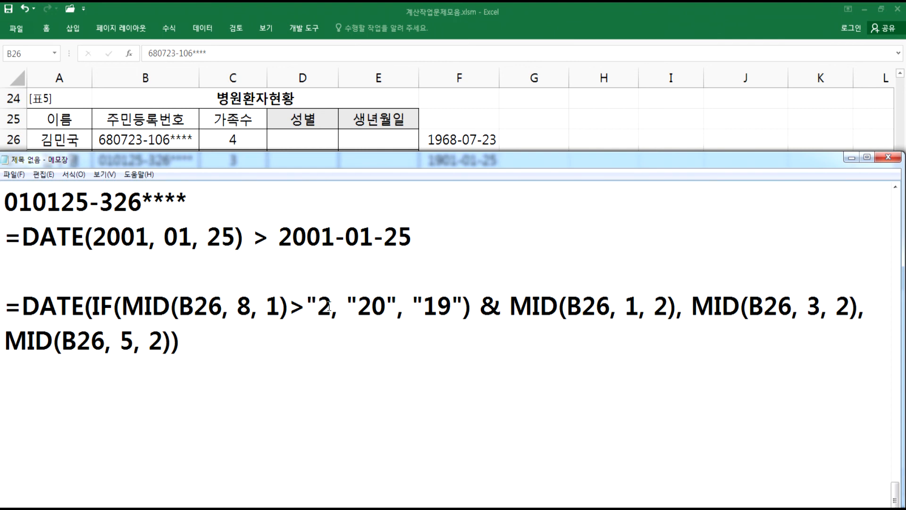
left_click(327, 306)
type("\"")
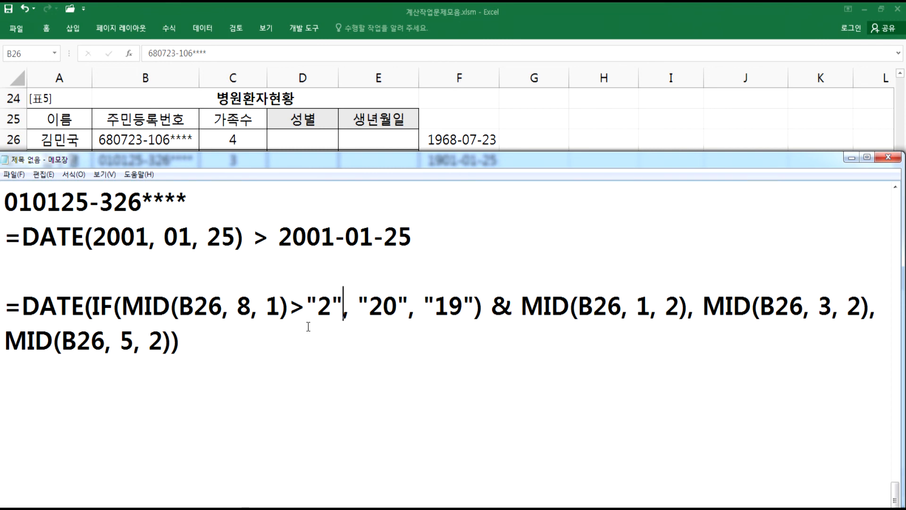
- Clear F26:F31, paste the completed formula into E26, and fill it down to E31
left_click_drag(226, 336, 2, 311)
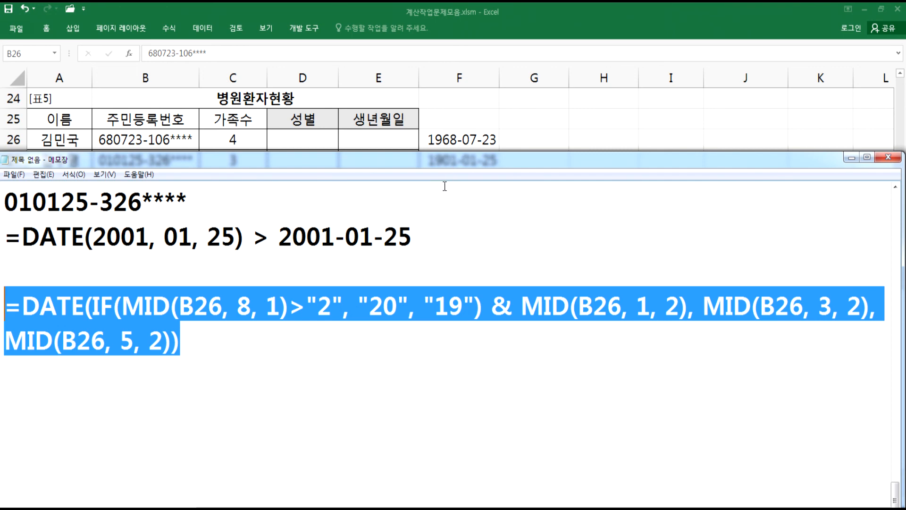
key("alt+Tab")
left_click_drag(447, 140, 437, 238)
key("Delete")
double_click(355, 144)
type("=DATE(IF(MID(B26, 8, 1)<\"2\", \"20\", \"19\") & MID(B26, 1, 2), MID(B26, 3, 2), MID(B26, 5, 2))")
key("Return")
left_click(391, 142)
left_click_drag(419, 149, 402, 237)
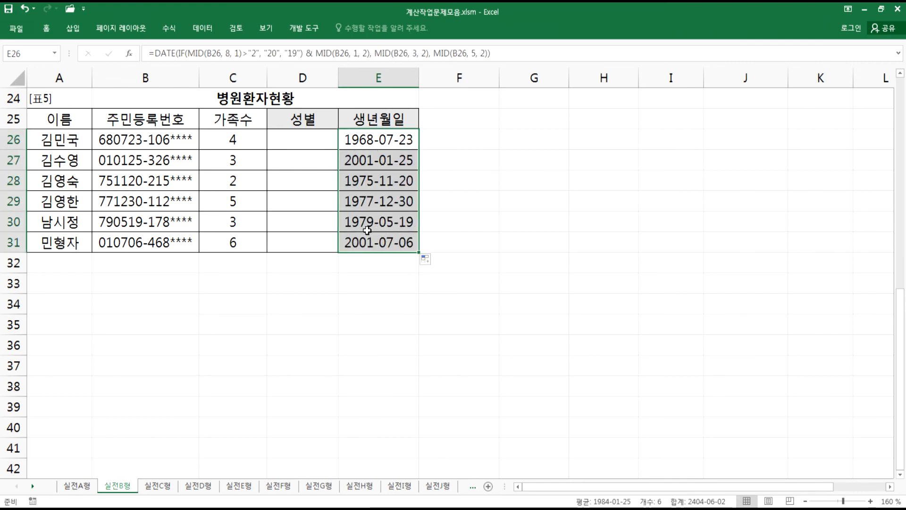
- Copy the gender formula from the notes into D26 and fill it down to D31
key("alt+Tab")
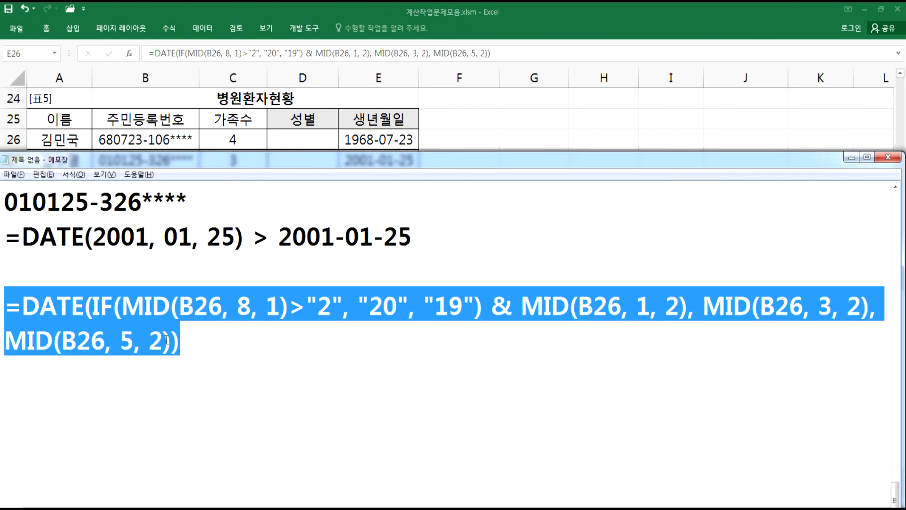
scroll(171, 291, "up", 3)
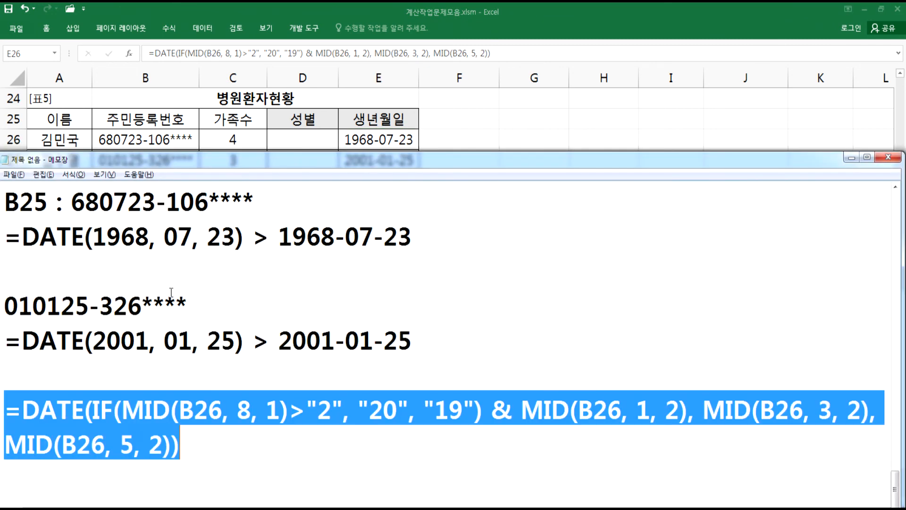
left_click_drag(535, 274, 4, 272)
key("ctrl+c")
key("alt+Tab")
double_click(299, 144)
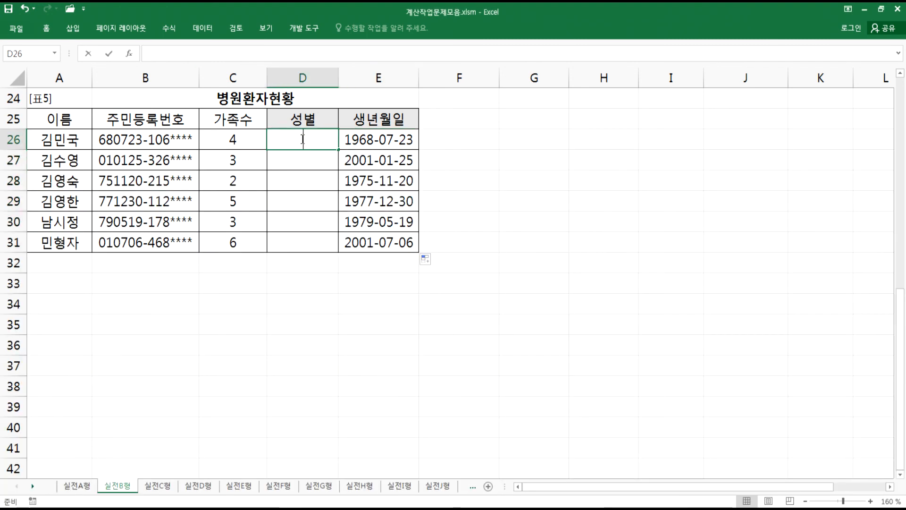
key("ctrl+v")
key("Return")
left_click(324, 141)
left_click_drag(337, 149, 324, 248)
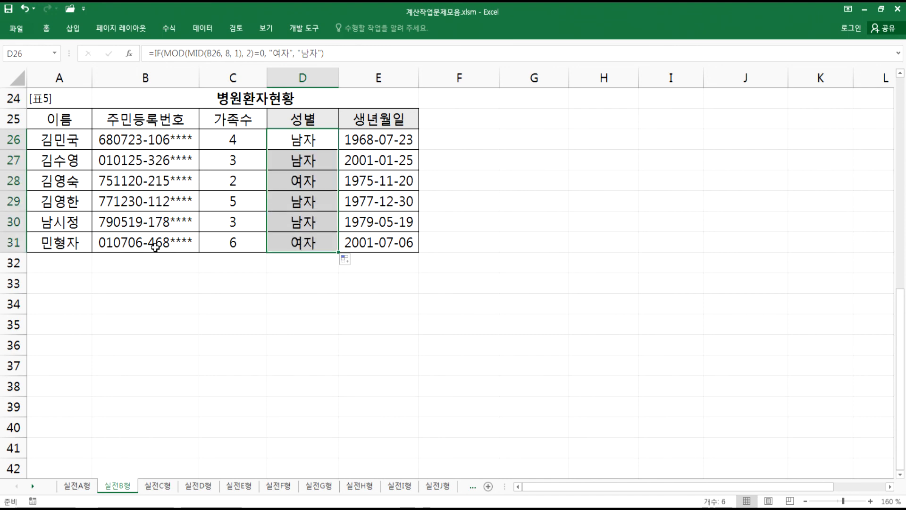
- Remove the blank line above the completed DATE formula in the Notepad notes
left_click(271, 281)
key("alt+Tab")
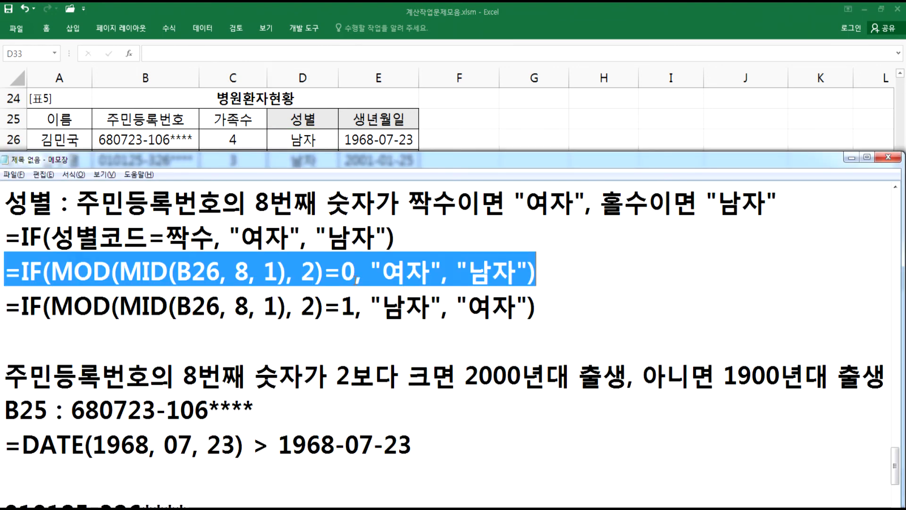
scroll(357, 280, "down", 1)
scroll(360, 280, "down", 2)
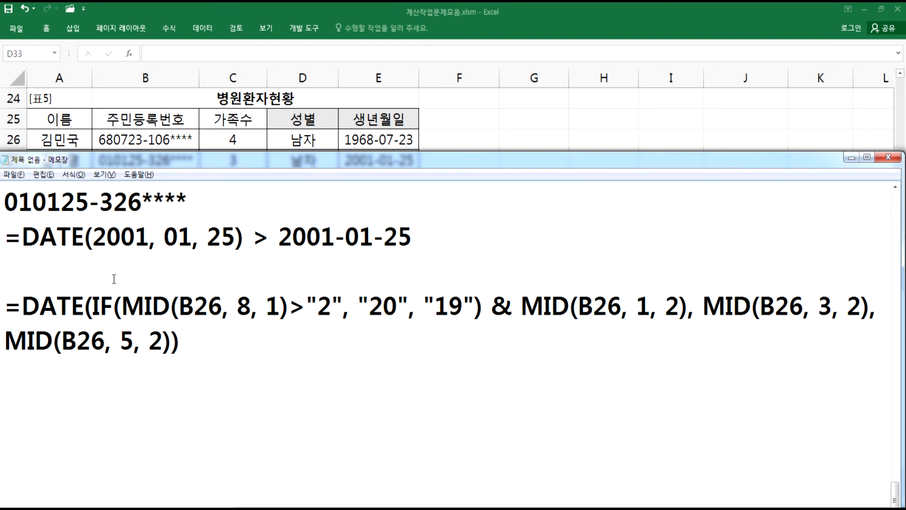
key("Delete")
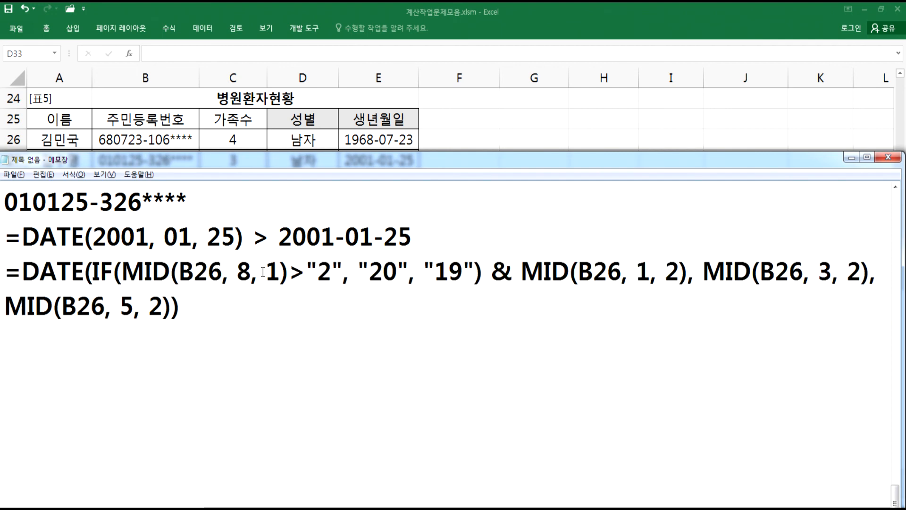
left_click_drag(310, 271, 339, 271)
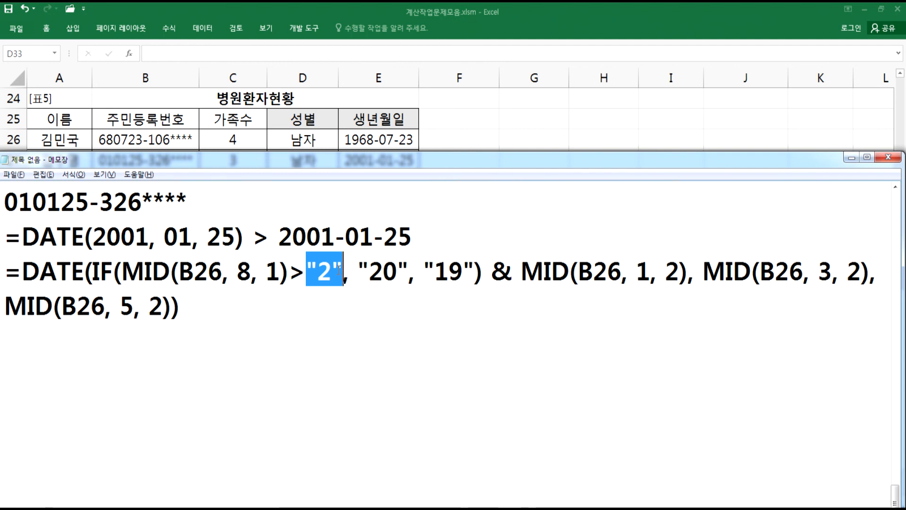
left_click(164, 339)
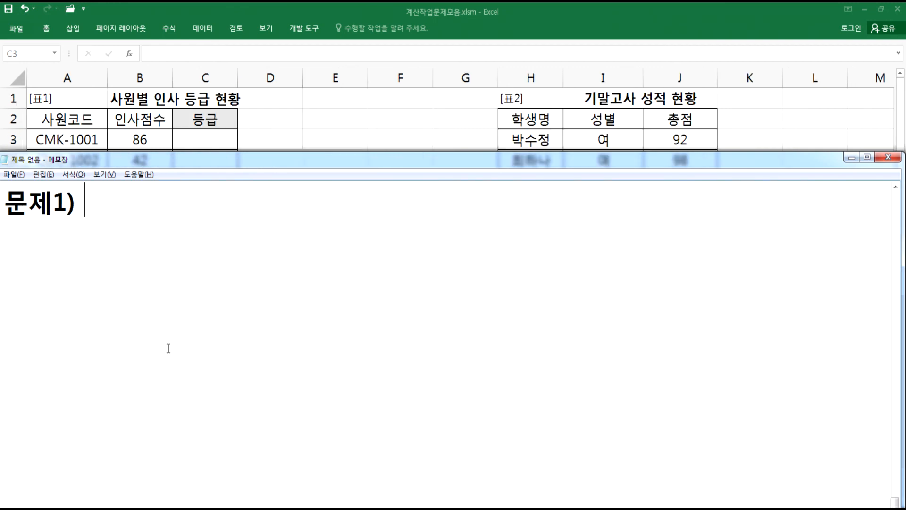
- Start the 실전C형 notes with the line "문제1) 인사점수에 해당하는 등급을 표시"
type("DLS")
key("BackSpace")
key("BackSpace")
key("BackSpace")
key("Hangul")
type("인사")
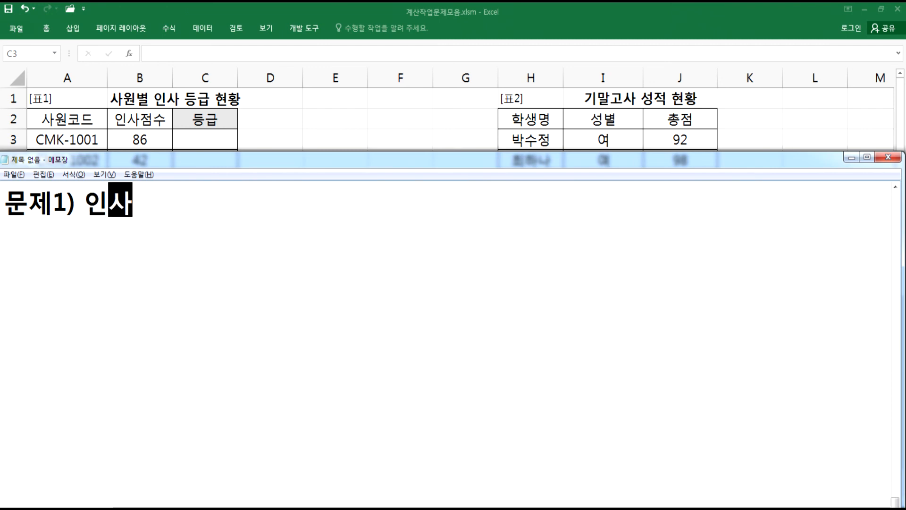
type("점수에 해당하는 등급을 ")
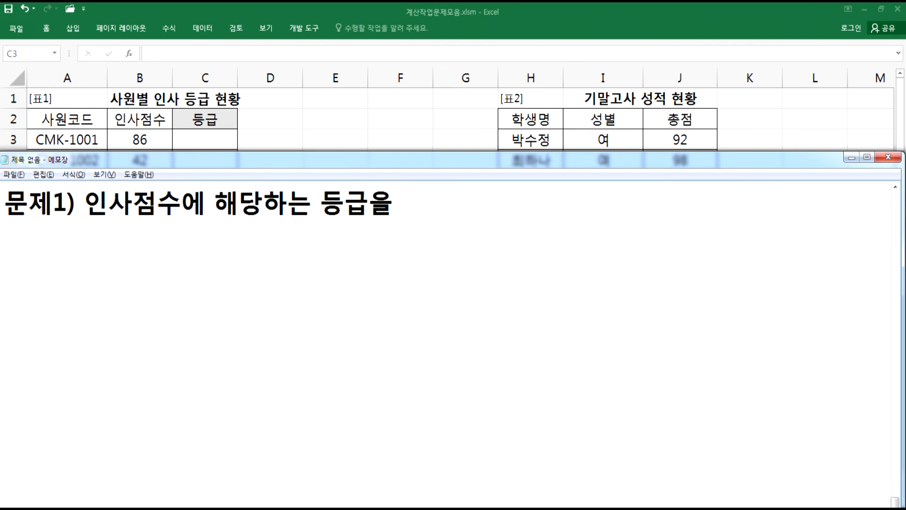
type("표시")
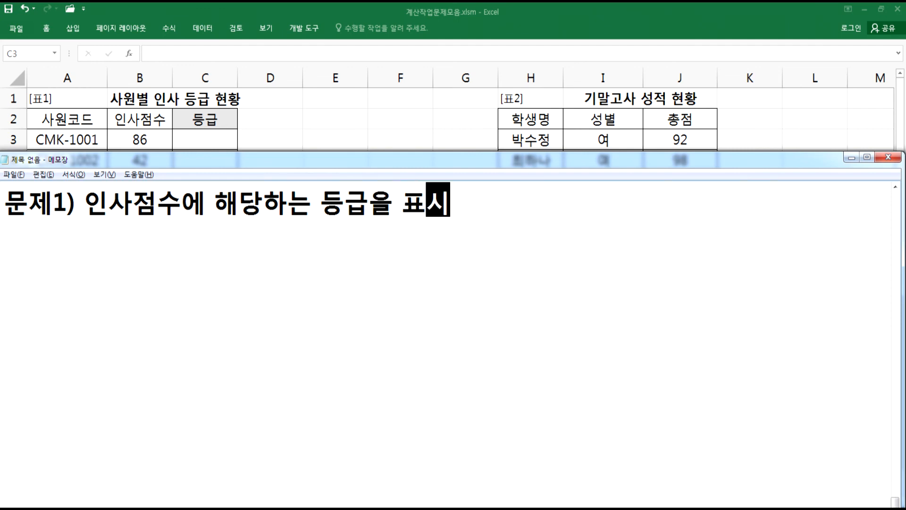
key("Return")
- Add the line "계산된 등급 뒤에 "등급"을 포함하여 표시(예, 1 > 1등급)" to the notes
type("계사ㅣㄴ")
key("BackSpace")
key("BackSpace")
key("BackSpace")
type("산된")
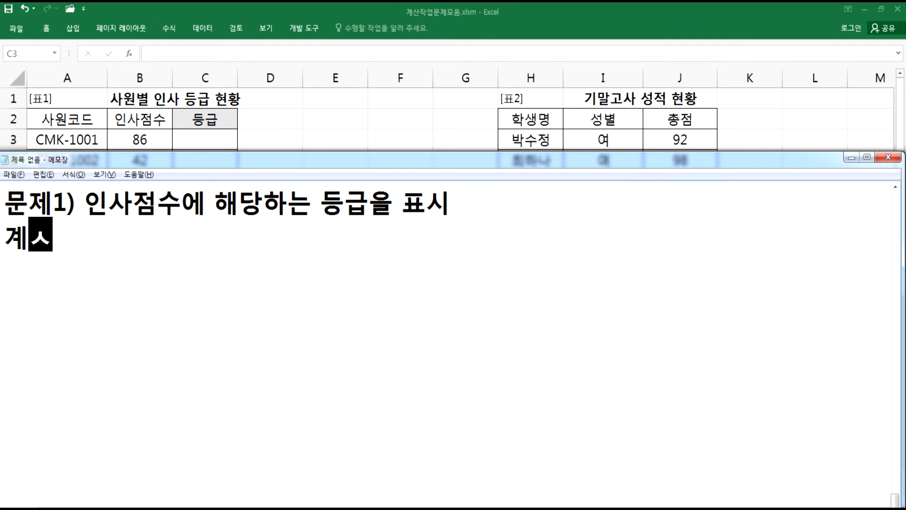
type(" 등급 ")
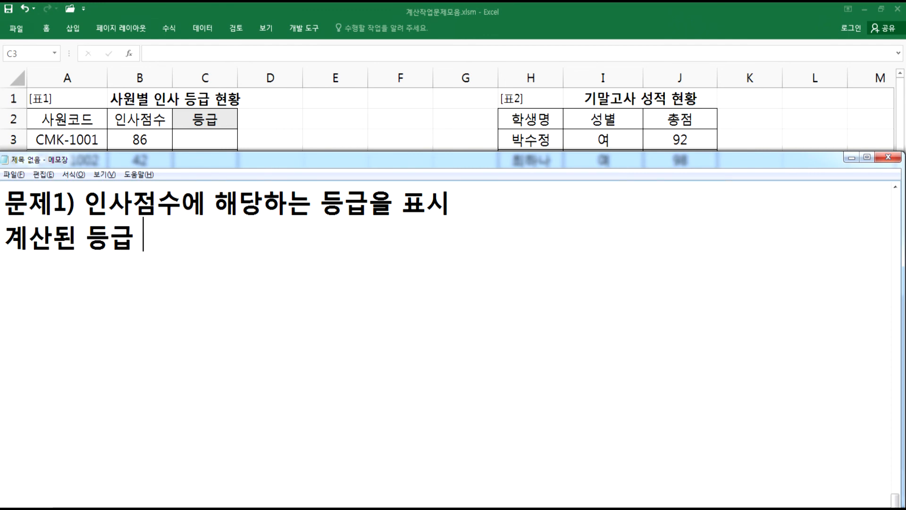
type("뒤")
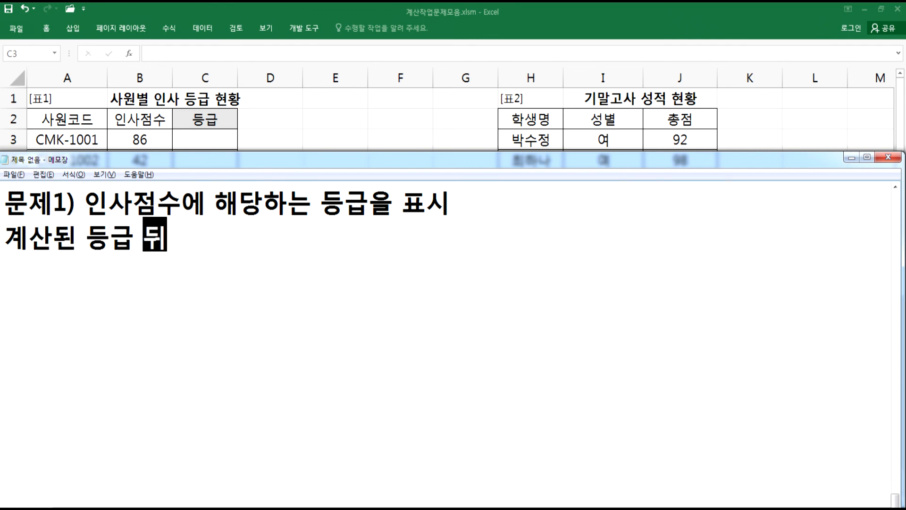
type("에 \"등급\"")
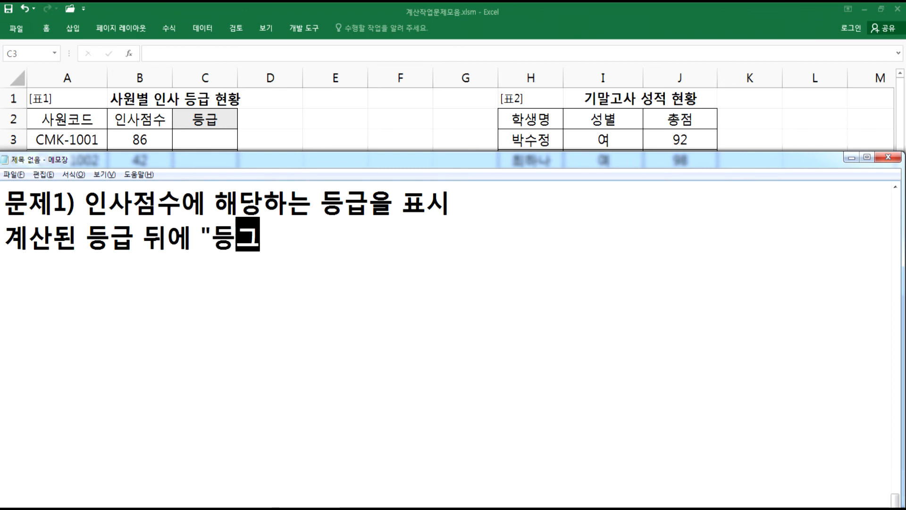
type("을 포함하여 표시(예, 1 > 1등급)")
key("Return")
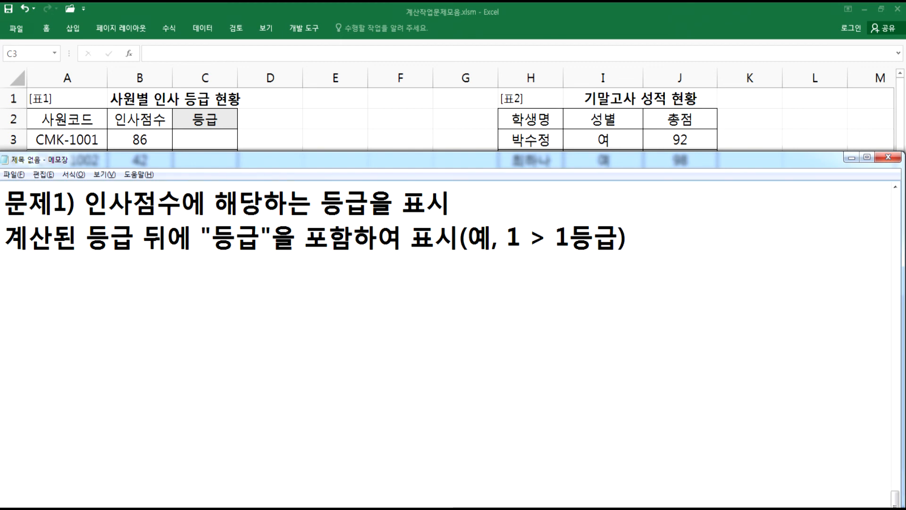
- Add the line "CHOOSE, MATCH, INDEX 함수 중에서 선택, & 연산자 사용" to the notes
type("CHOOSE, ")
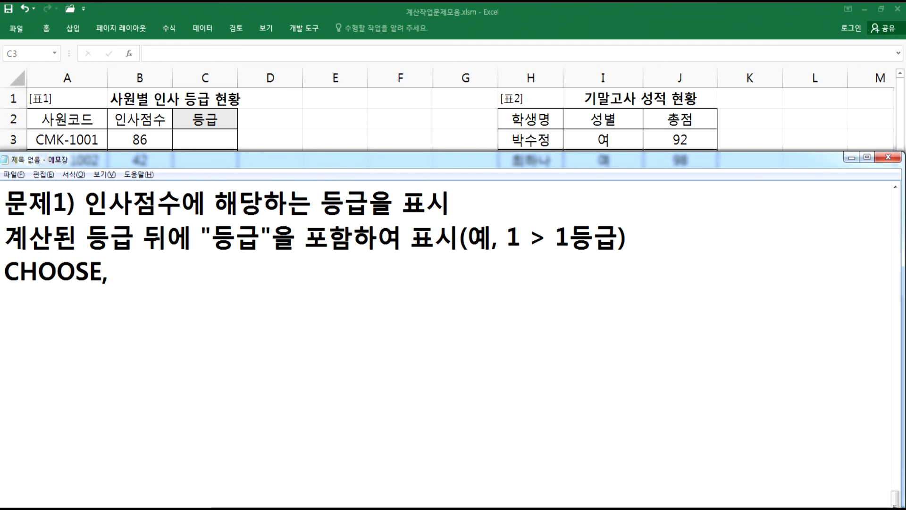
type("MATCH, ")
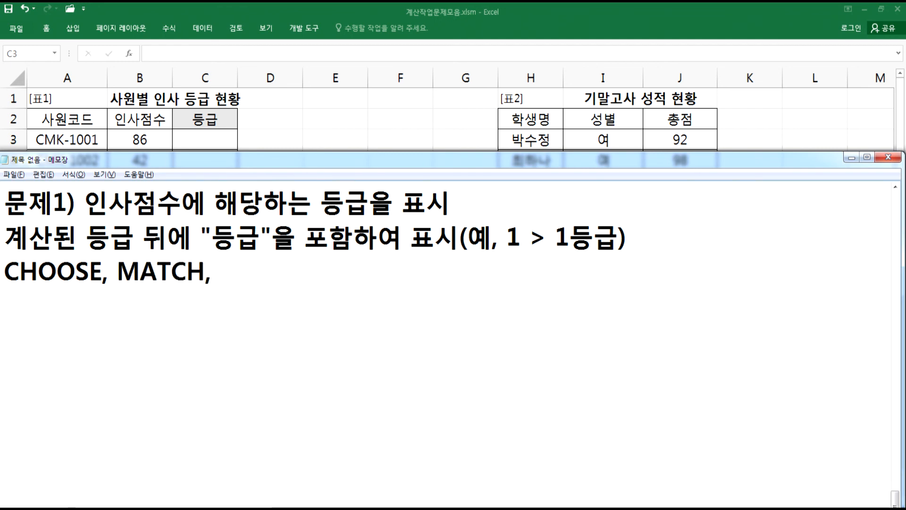
type("INDEX ")
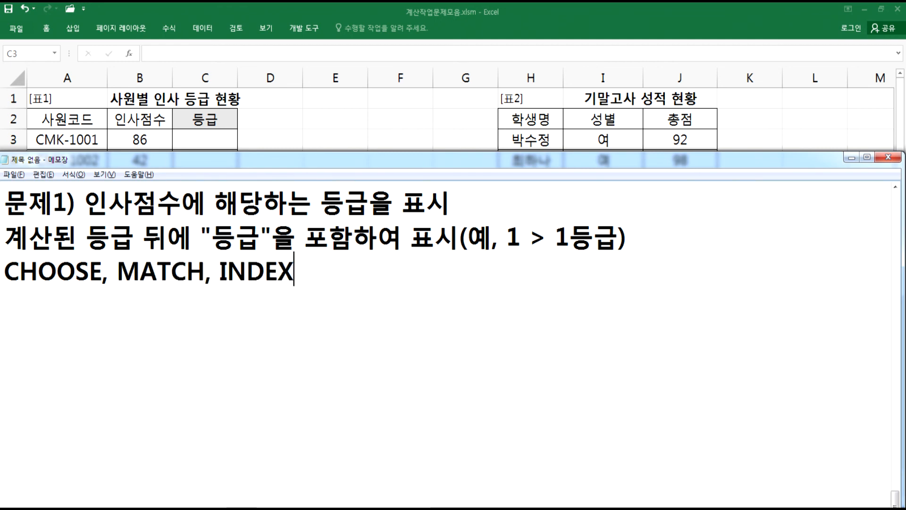
type("함수")
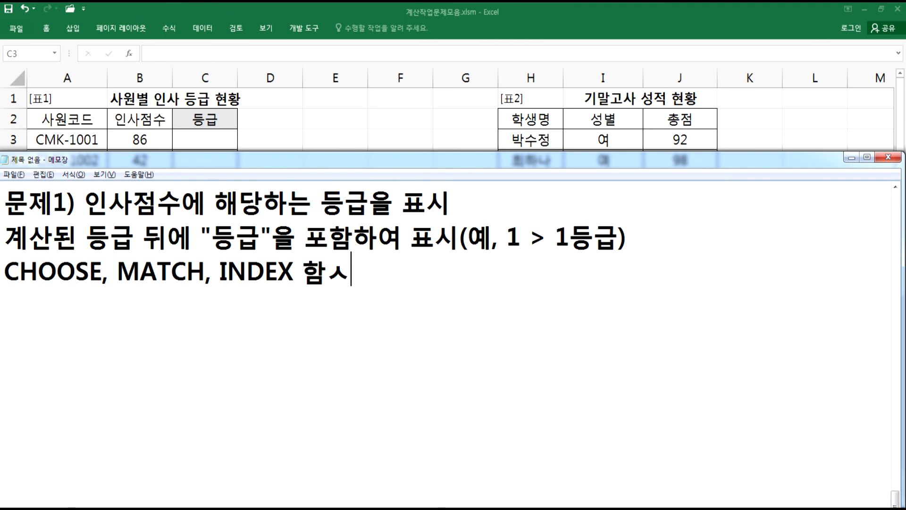
type(" 중에서 ")
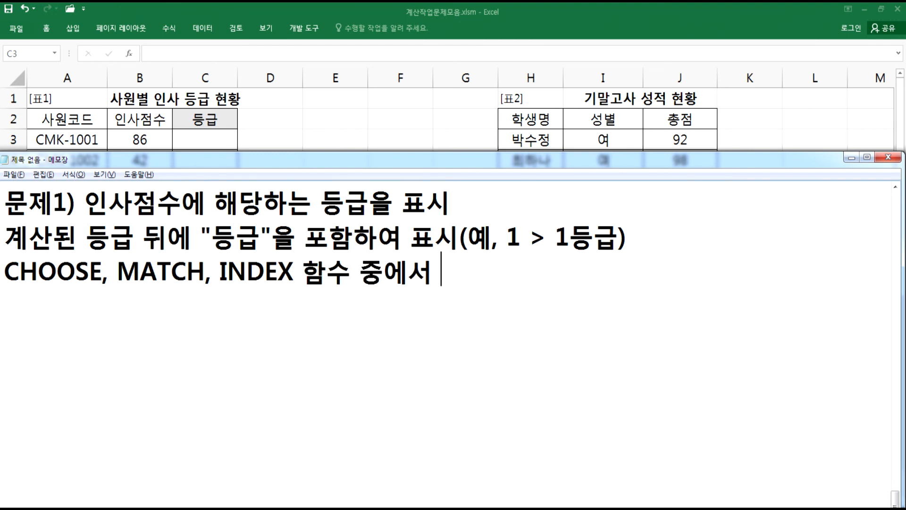
type("선택, ")
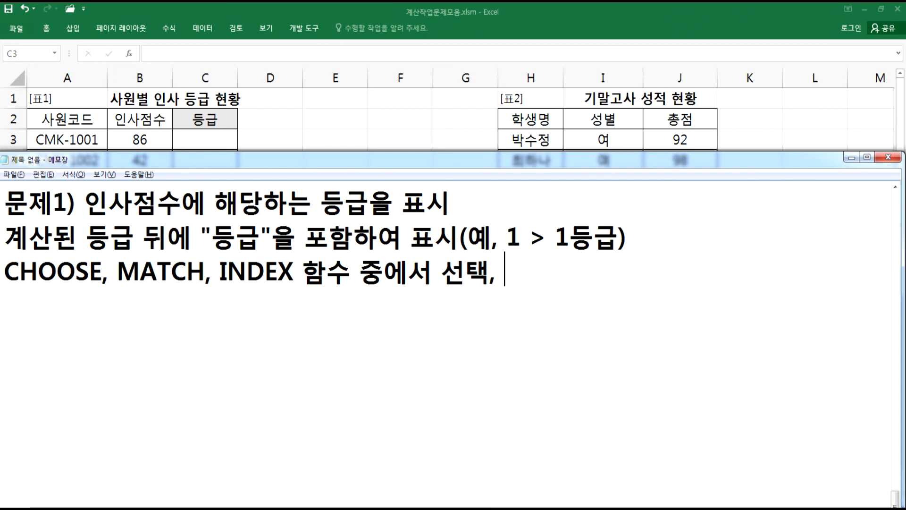
type("& 연산자 ㅅ")
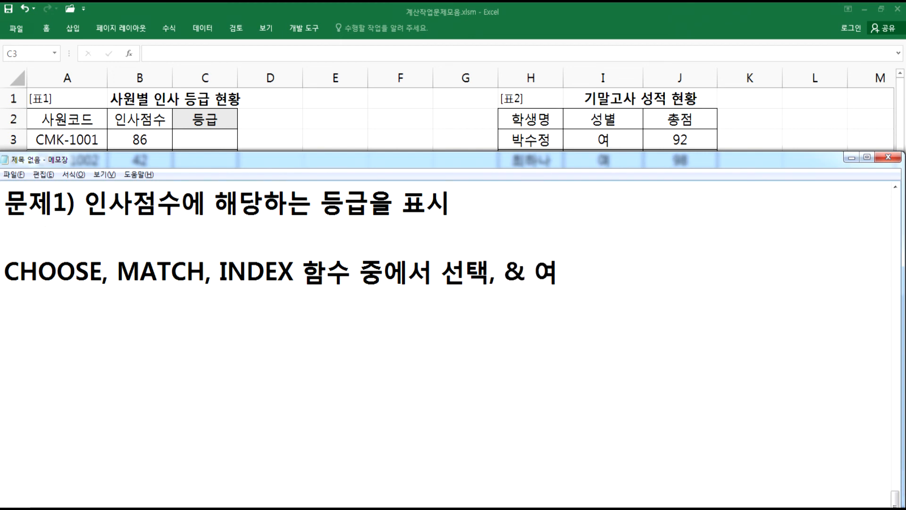
type("사용")
key("Return")
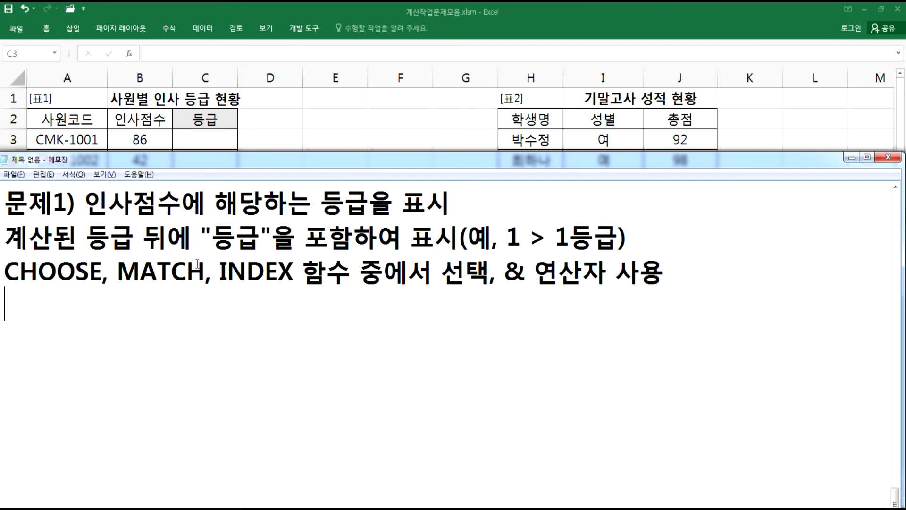
- Examine the 인사점수 column and the 등급표 ranges D9:F12 on the 실전C형 sheet
left_click(144, 138)
left_click(144, 140)
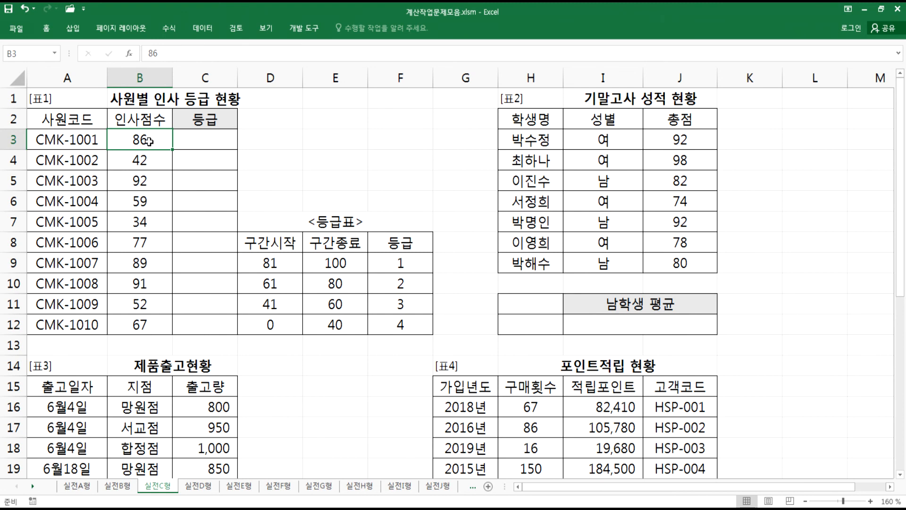
key("alt+Tab")
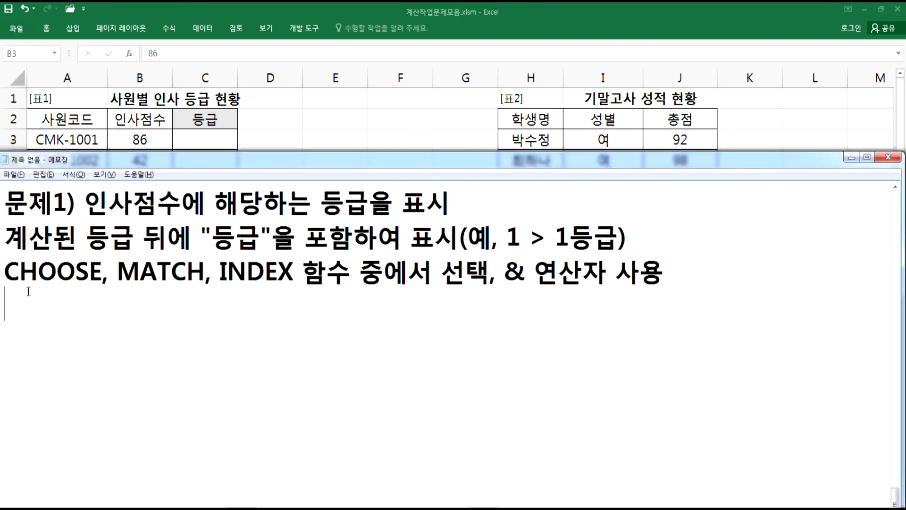
left_click(141, 144)
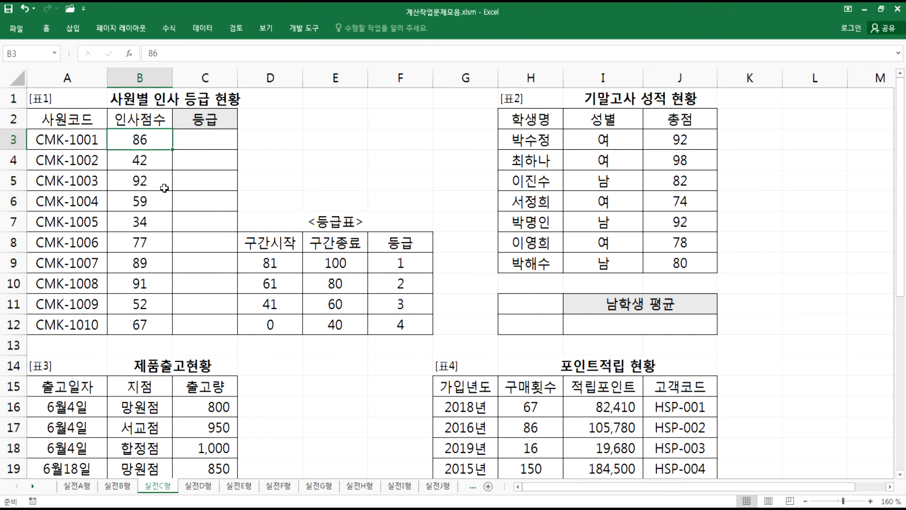
left_click_drag(263, 244, 399, 323)
left_click_drag(272, 262, 380, 323)
key("alt+Tab")
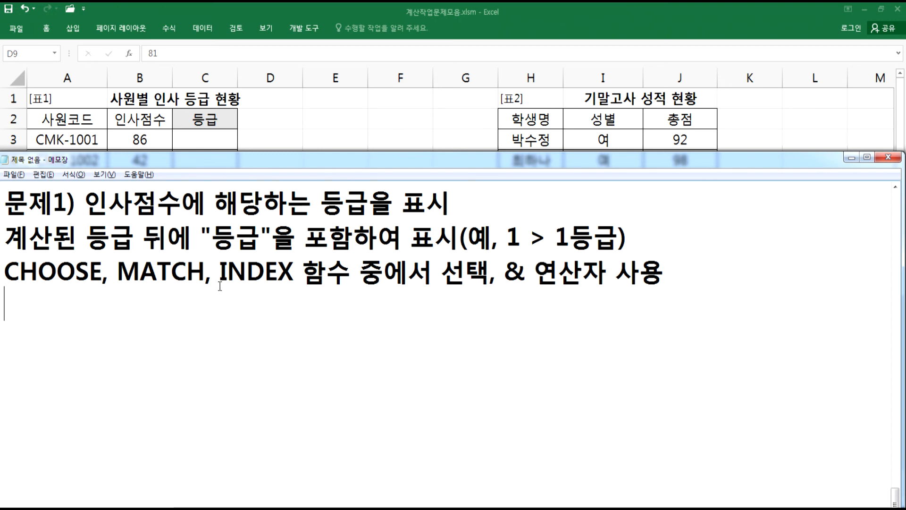
key("alt+Tab")
left_click(144, 140)
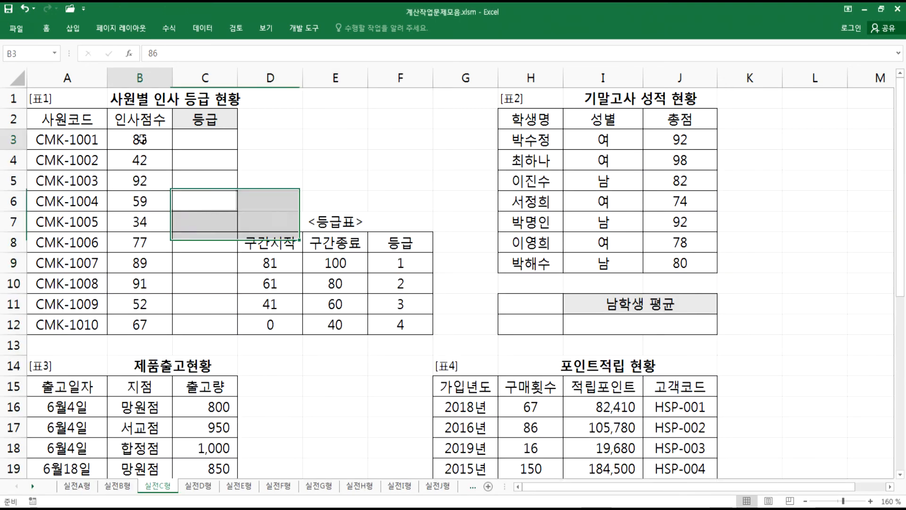
left_click_drag(271, 262, 400, 331)
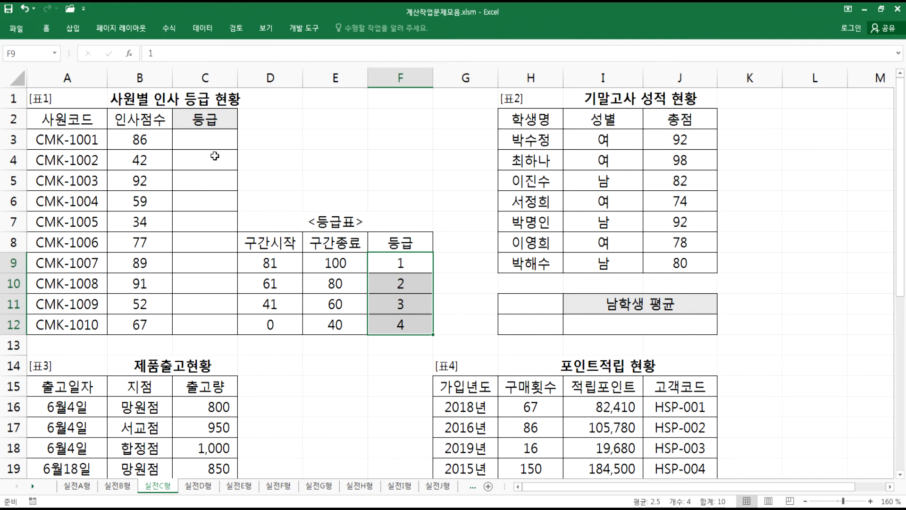
left_click_drag(64, 138, 185, 283)
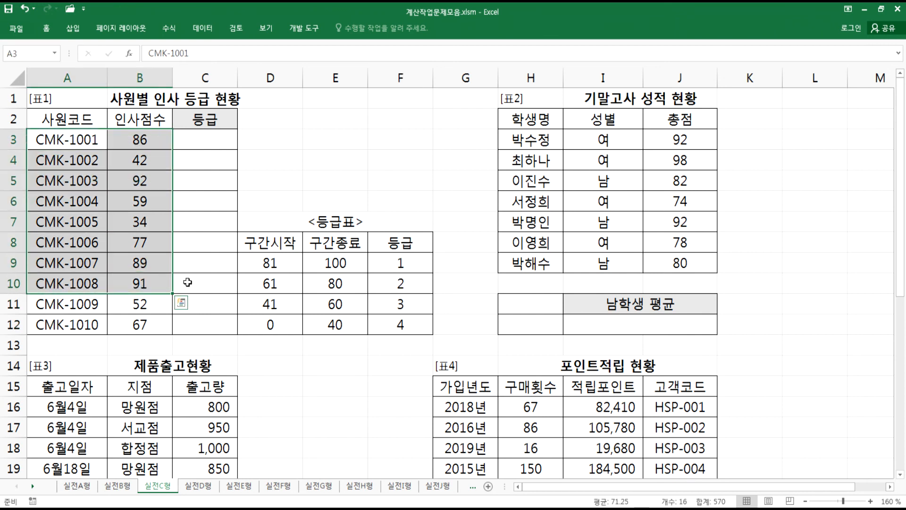
key("Return")
key("Return")
key("Return")
key("Tab")
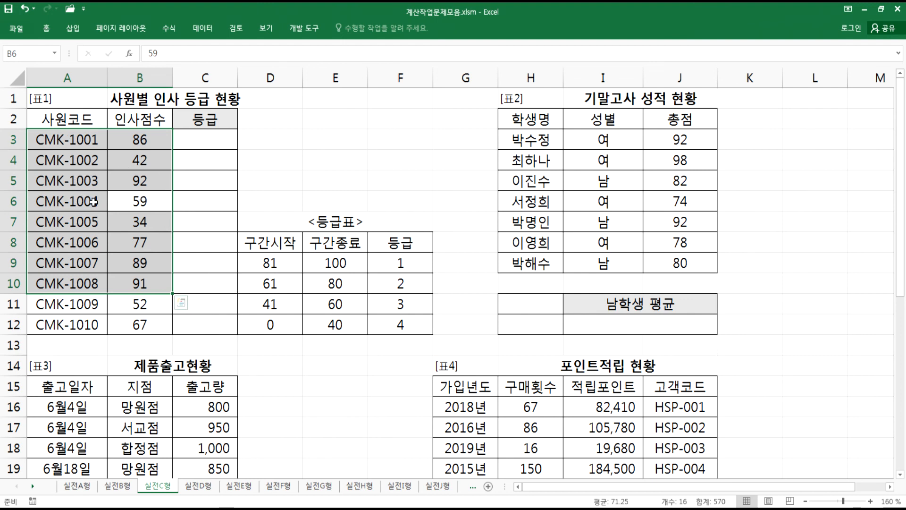
left_click_drag(392, 260, 396, 327)
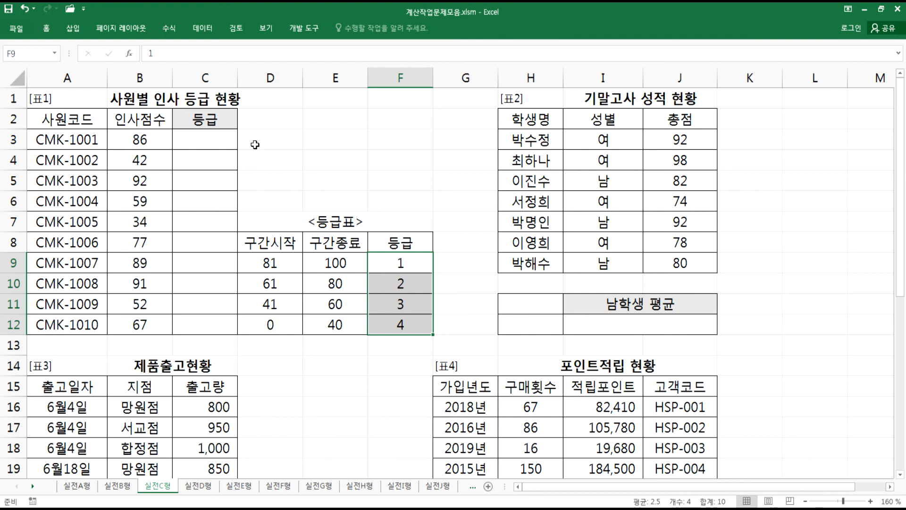
left_click(323, 144)
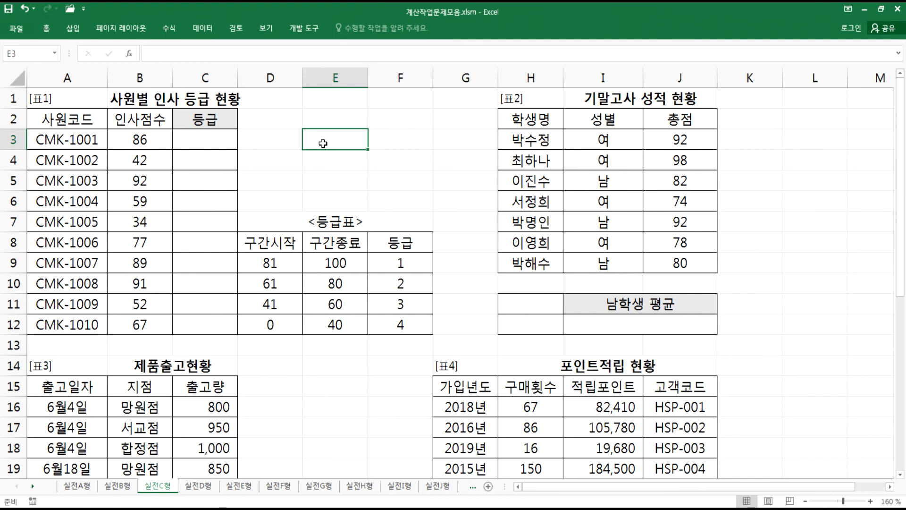
- Write the MATCH syntax line "=MATCH(찾는 값, 참조 범위, 옵션)" in the notes
left_click(152, 135)
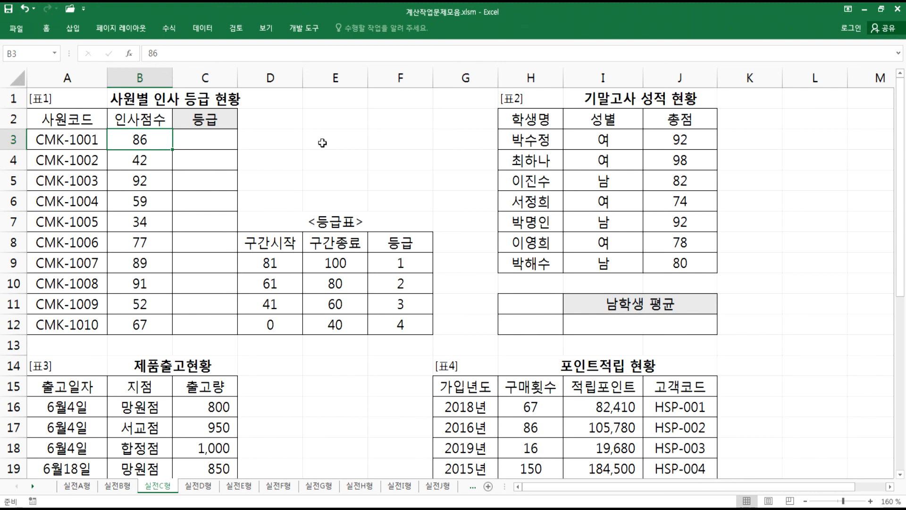
key("alt+Tab")
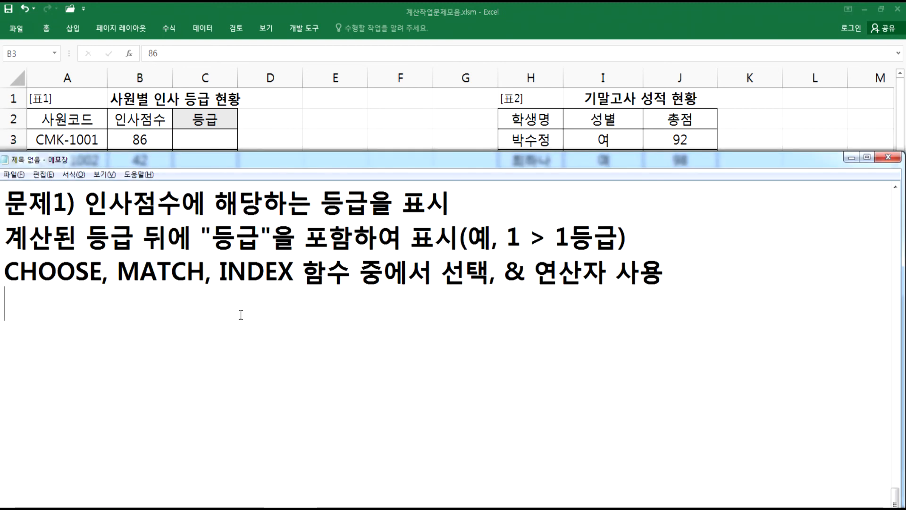
type("=")
type("ㅡㅁㅅ")
key("BackSpace")
key("BackSpace")
key("BackSpace")
type("MATCH")
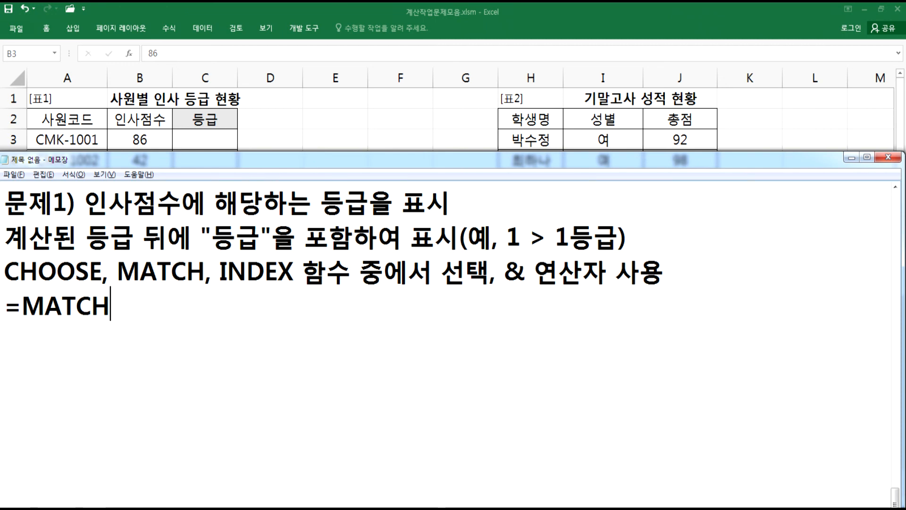
type("(찾는 값,")
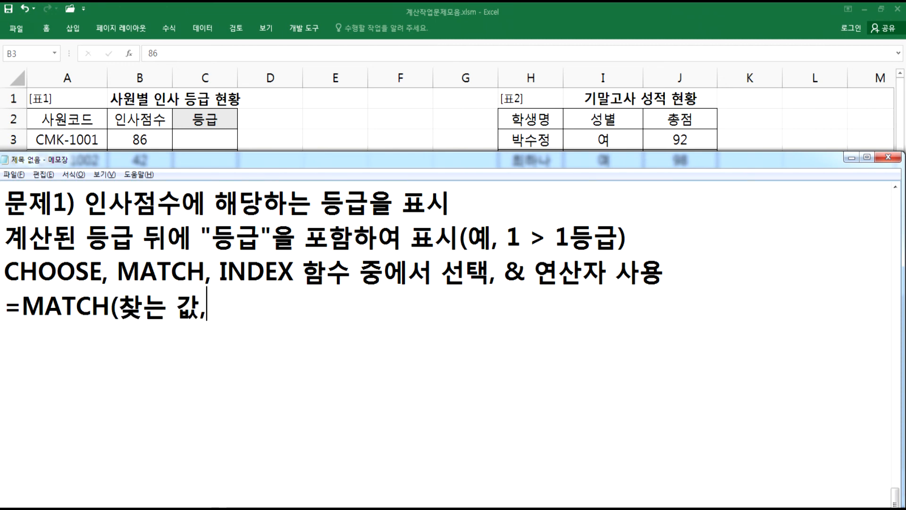
type(" ㅊ참조 범위")
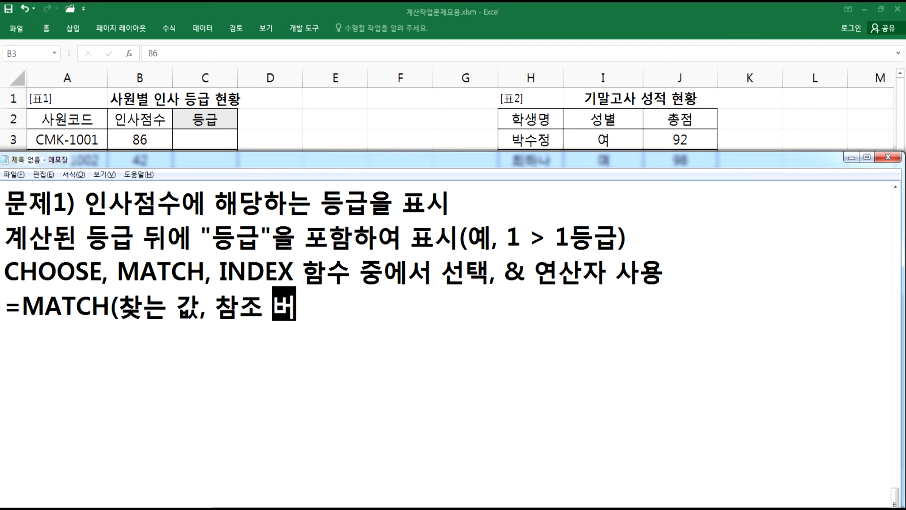
key("BackSpace")
key("BackSpace")
key("BackSpace")
key("BackSpace")
type("위")
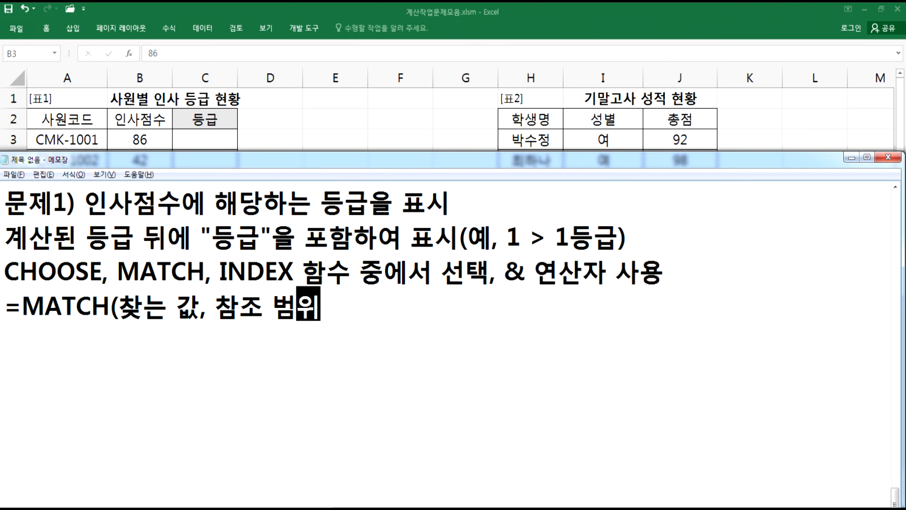
type(", ㅇ옵션)")
- Insert a blank line before the MATCH syntax and add a line below it reading "옵션 = 0(반드시 일치하는 값,"
key("Return")
key("Up")
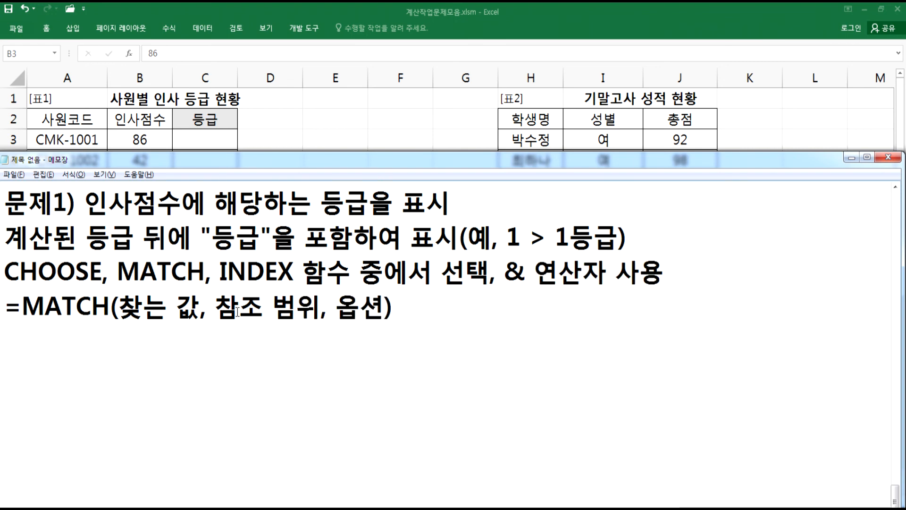
key("Up")
key("Return")
key("Down")
type("옵션 = 0(반드시")
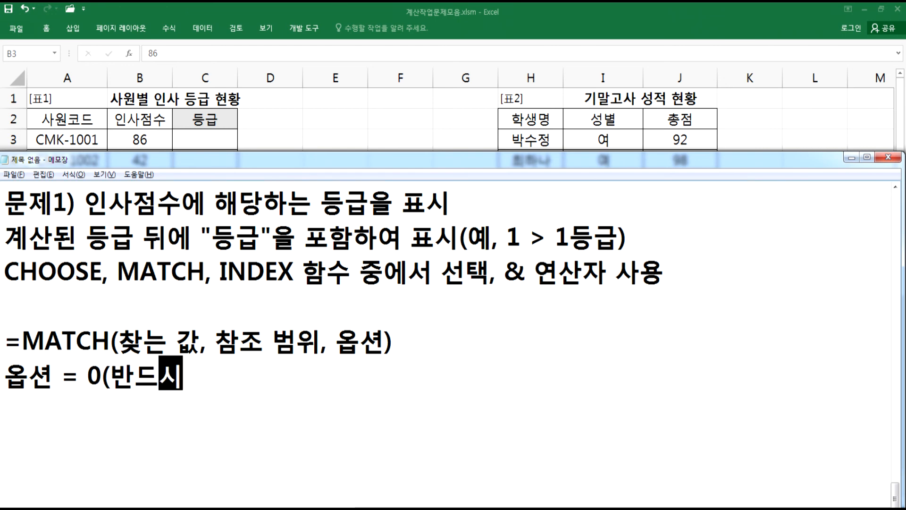
type(" 일치하는 값)")
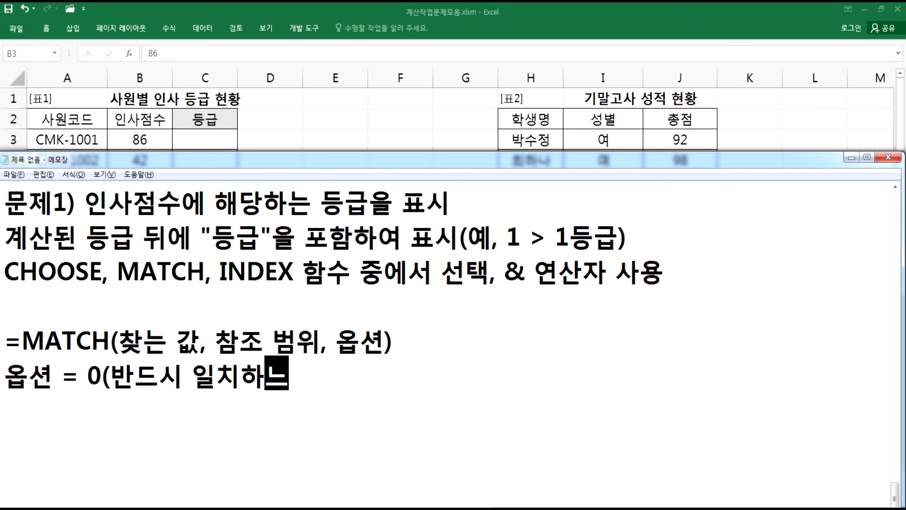
key("BackSpace")
type(",.")
key("BackSpace")
- Examine the 구간시작, 구간종료 and 등급 ranges of the 등급표 on the 실전C형 sheet
key("alt+Tab")
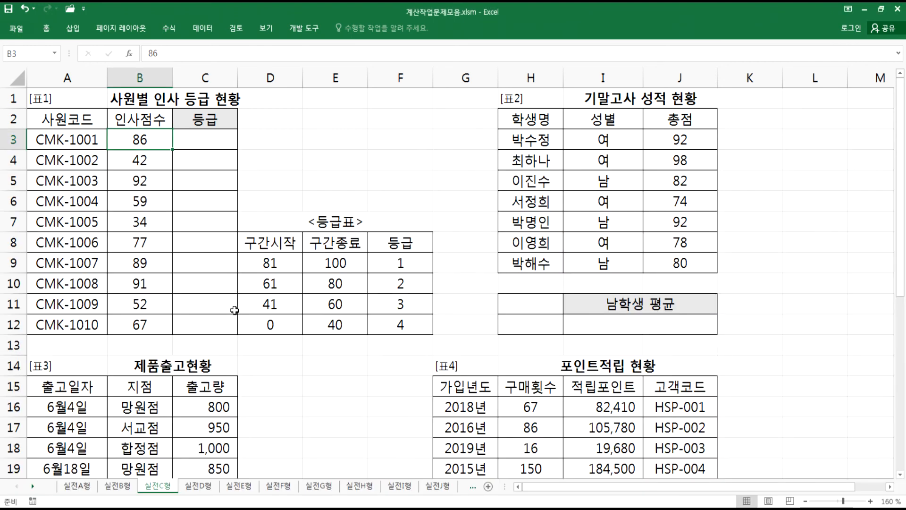
left_click_drag(280, 259, 278, 322)
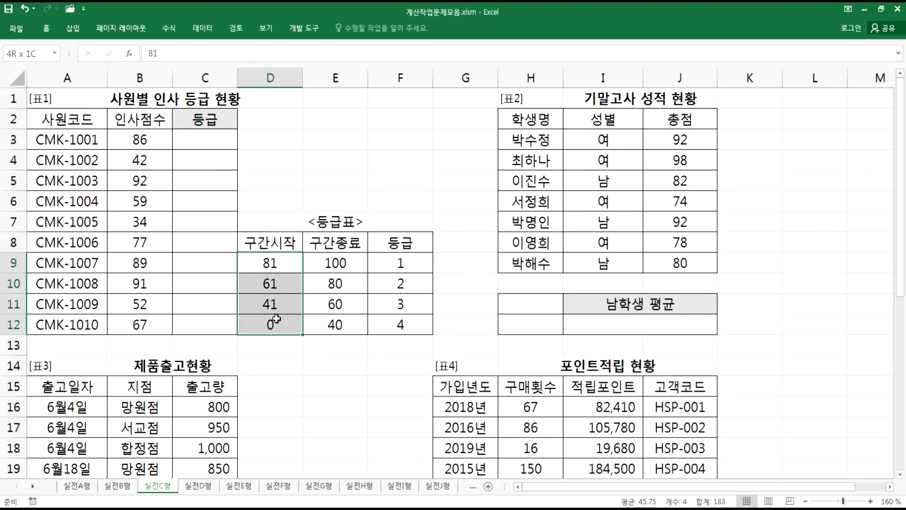
left_click_drag(325, 267, 329, 325)
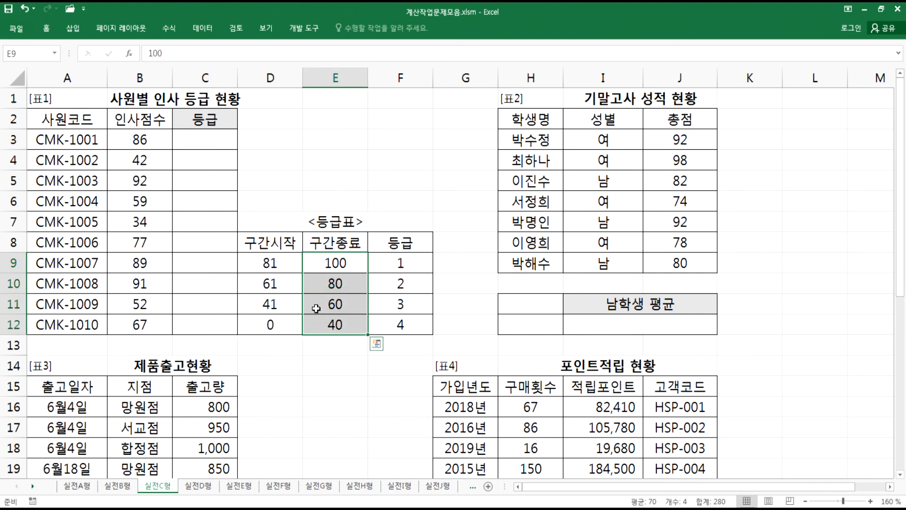
left_click(153, 151)
left_click_drag(271, 263, 408, 265)
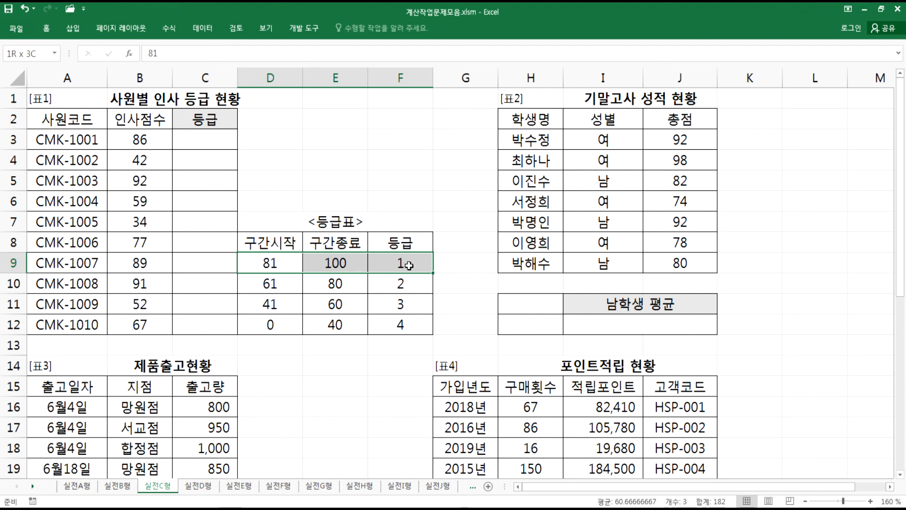
left_click(145, 163)
left_click(262, 302)
left_click_drag(262, 302, 398, 306)
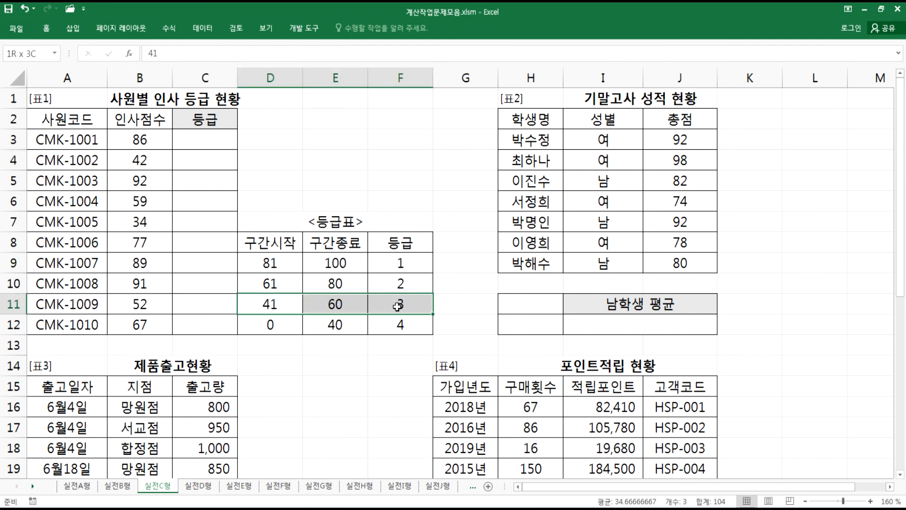
left_click_drag(278, 263, 281, 323)
left_click_drag(330, 263, 332, 323)
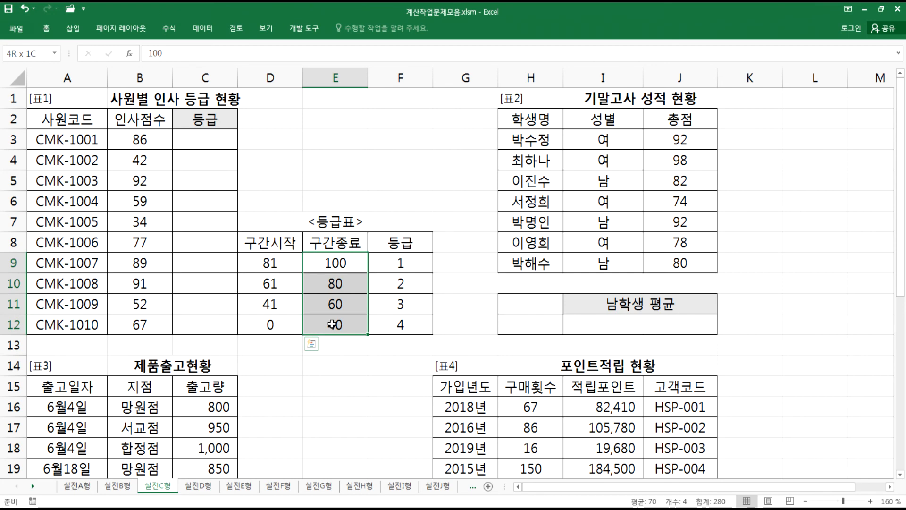
key("alt+Tab")
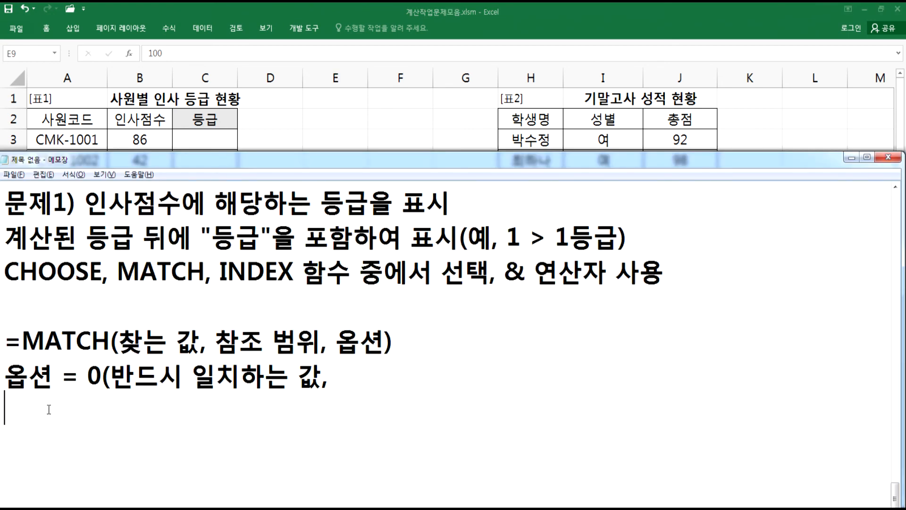
- Replace the trailing comma on the option 0 line with a closing parenthesis and start a new line
left_click_drag(322, 377, 337, 377)
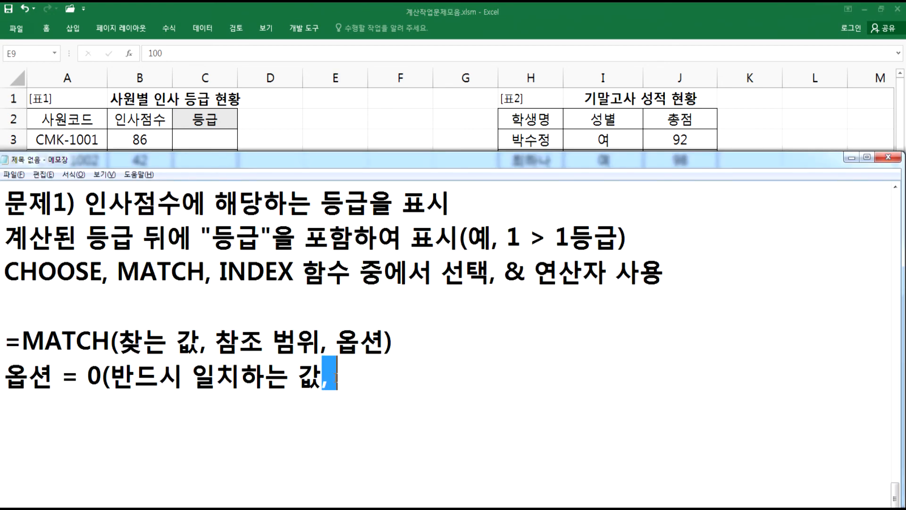
type(")")
key("Return")
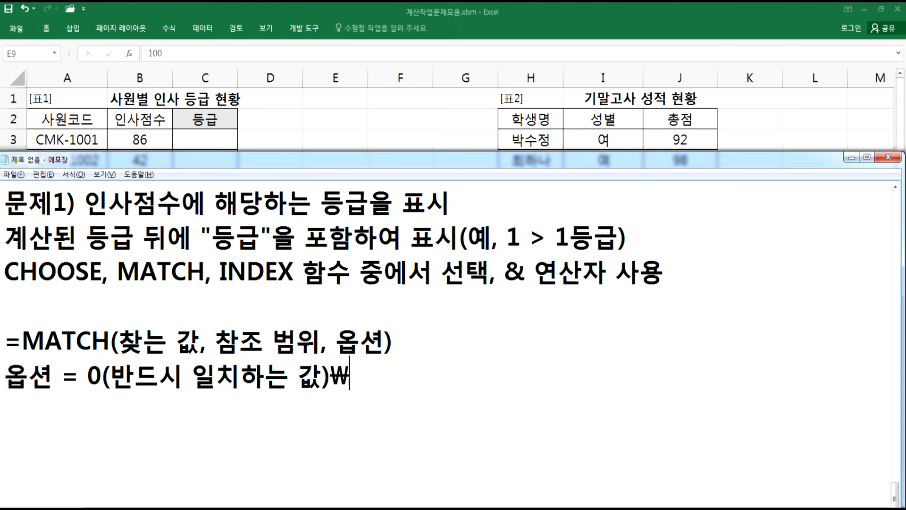
- Add the lines "옵션 = 1(오름차순)" and "옵션 = -1(내림차순)" to the notes
type("옵션 ")
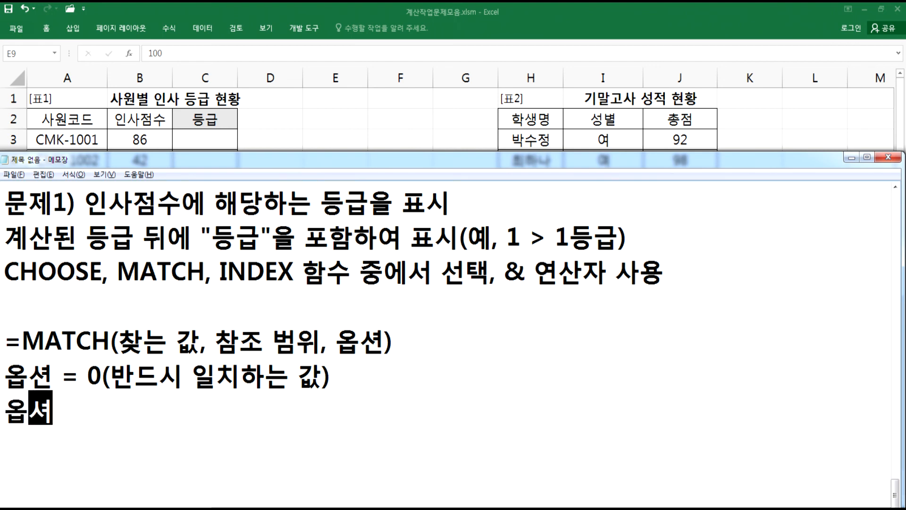
type("= 1(오름")
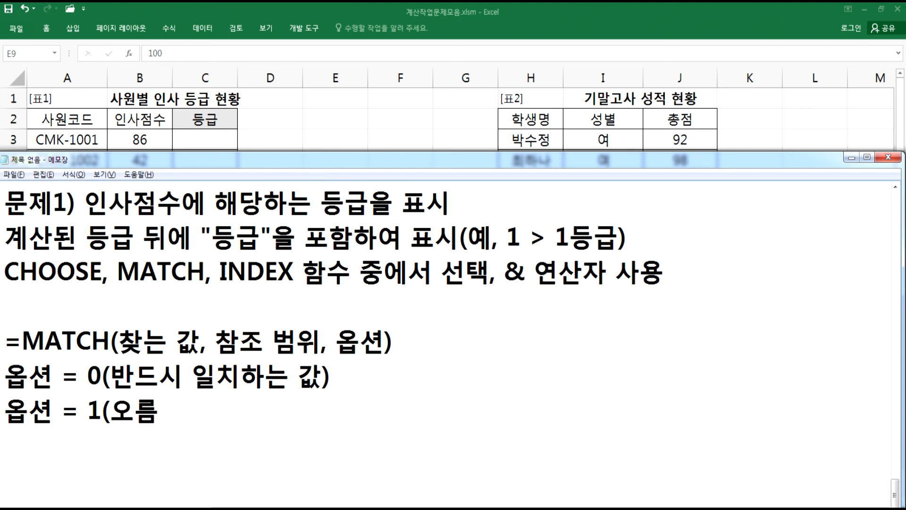
type("차순")
key("Return")
type("옵션 ")
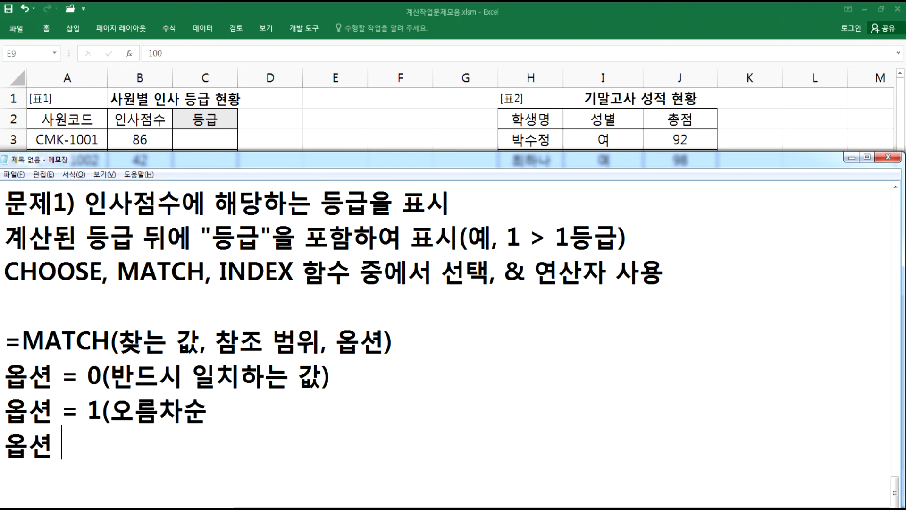
type(" = -1")
type("(내림차순")
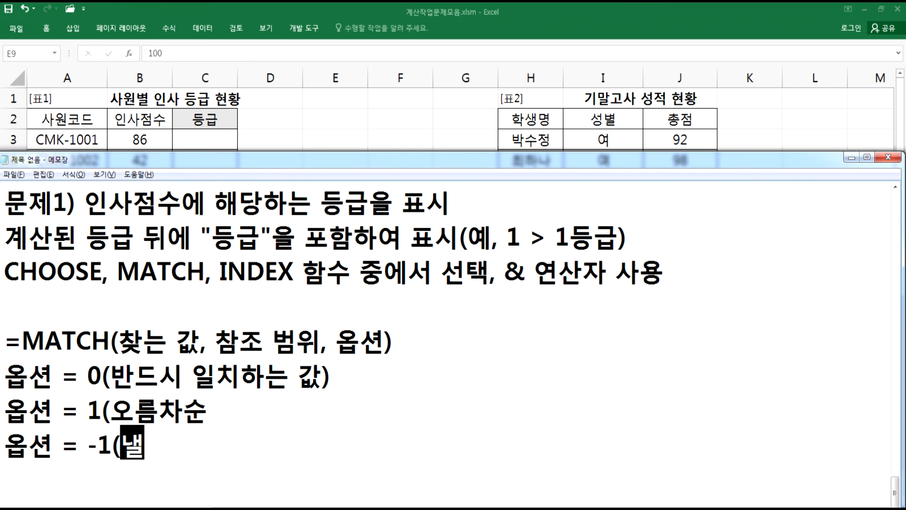
type(")")
key("Up")
type(")")
- Compare the MATCH option lines in the notes with the 구간시작 and 구간종료 columns of the 등급표
scroll(325, 402, "down", 1)
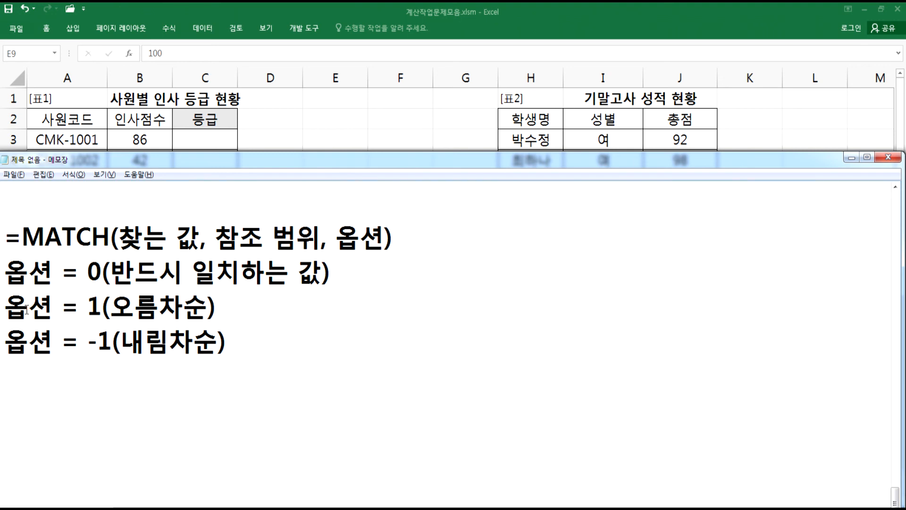
left_click_drag(5, 307, 247, 348)
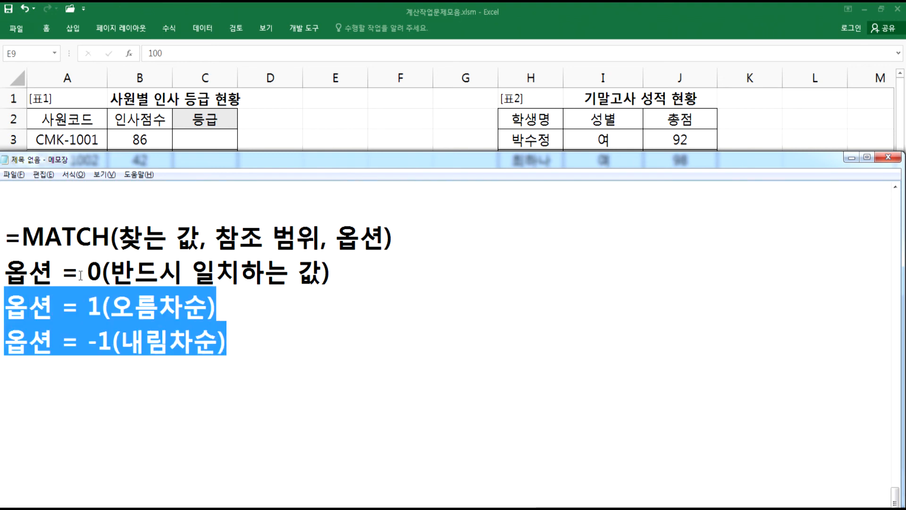
left_click_drag(88, 273, 110, 273)
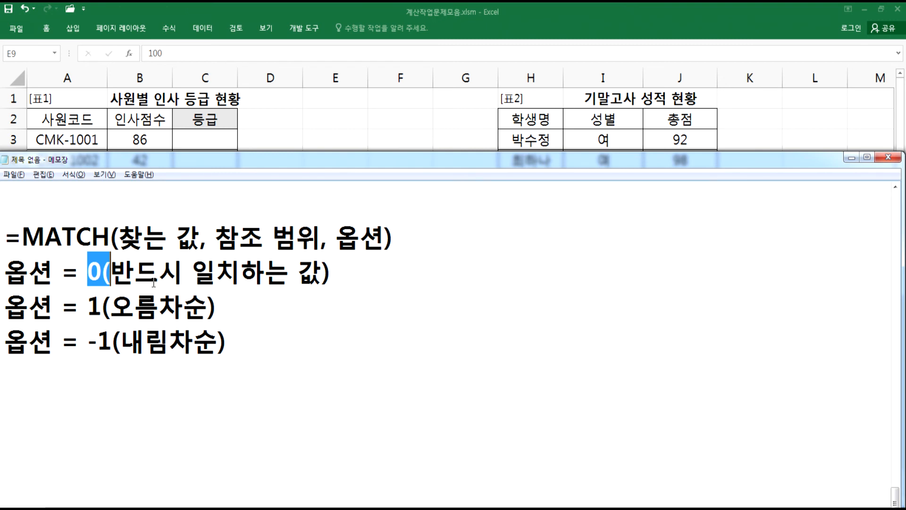
key("alt+Tab")
left_click(271, 268)
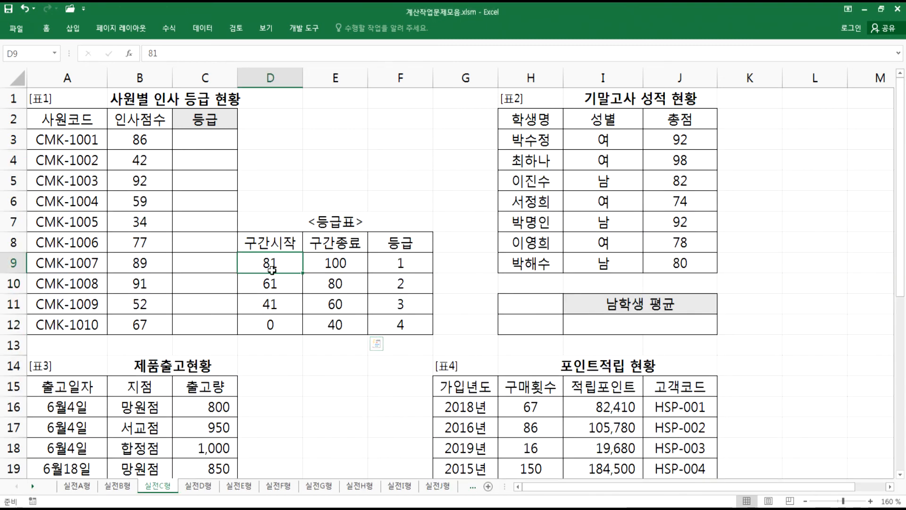
left_click_drag(272, 268, 271, 322)
left_click_drag(337, 264, 338, 323)
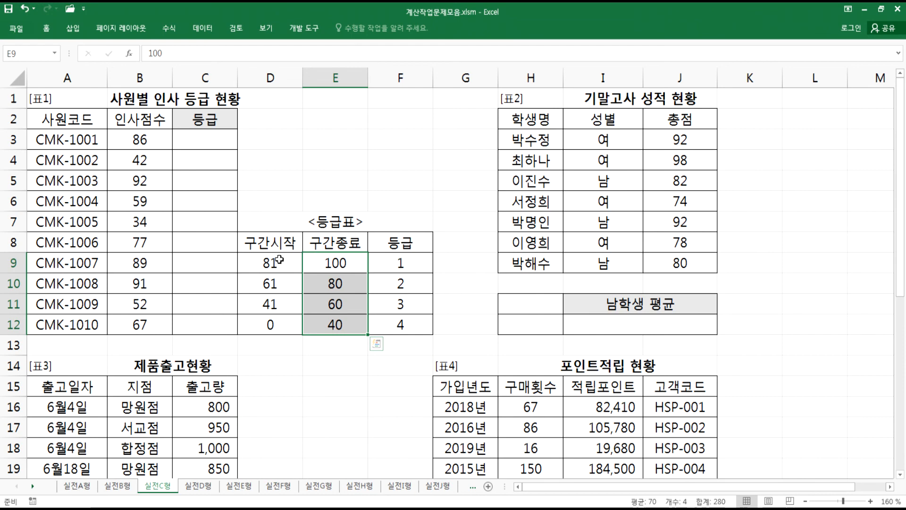
key("alt+Tab")
left_click_drag(89, 343, 112, 343)
key("alt+Tab")
left_click_drag(268, 256, 268, 326)
left_click_drag(338, 263, 328, 321)
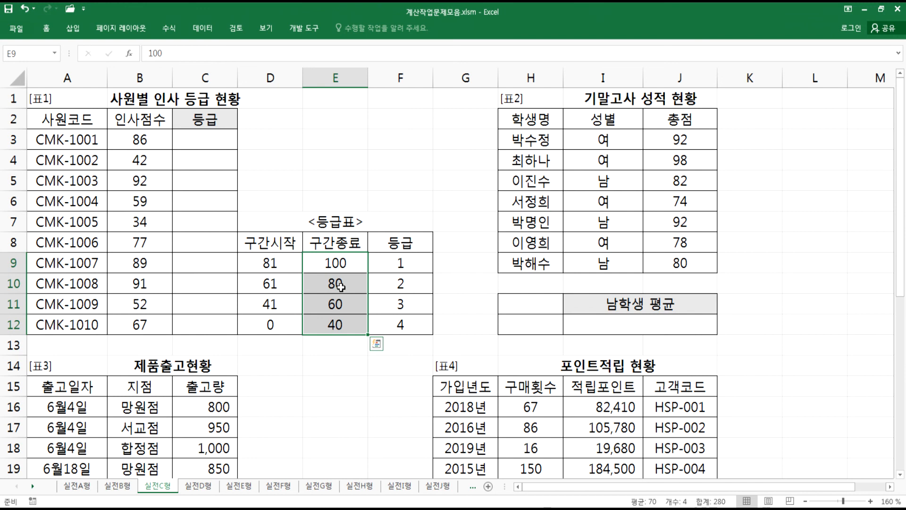
left_click_drag(352, 262, 413, 264)
left_click(151, 140)
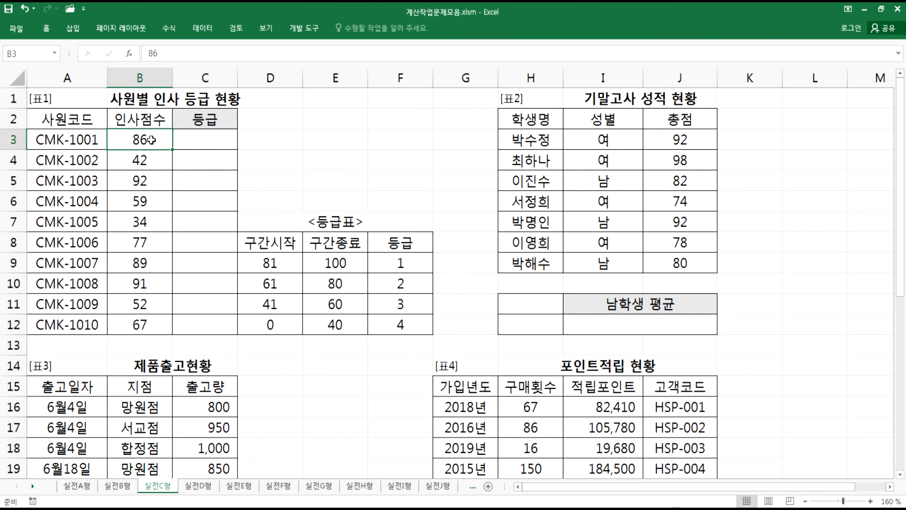
left_click_drag(321, 263, 326, 283)
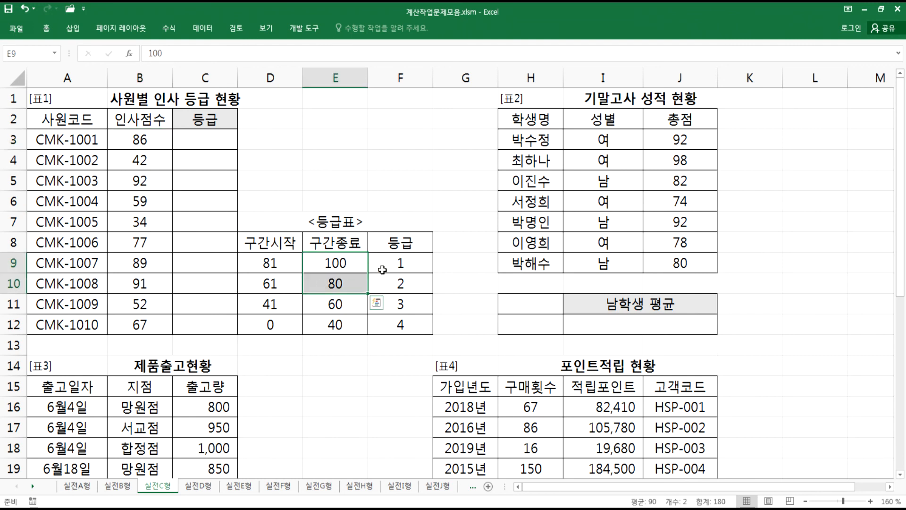
left_click_drag(274, 261, 274, 286)
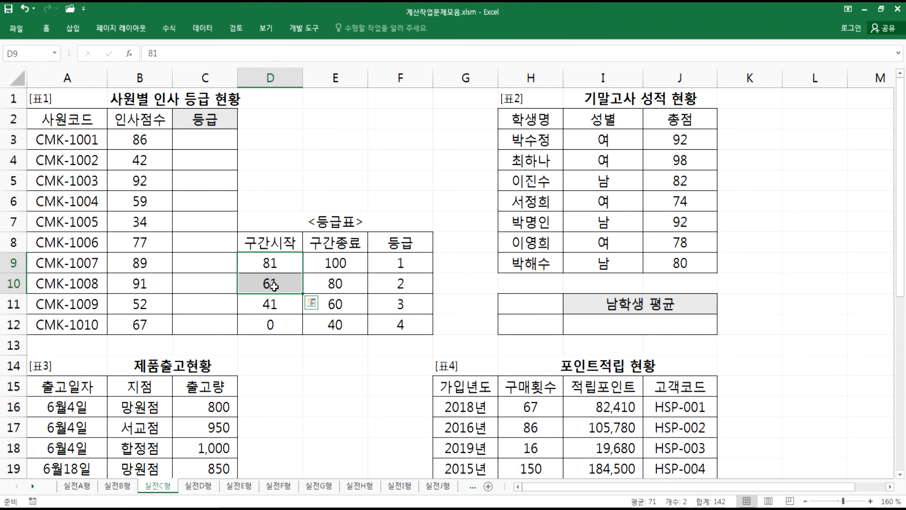
left_click(350, 263)
left_click_drag(349, 263, 340, 320)
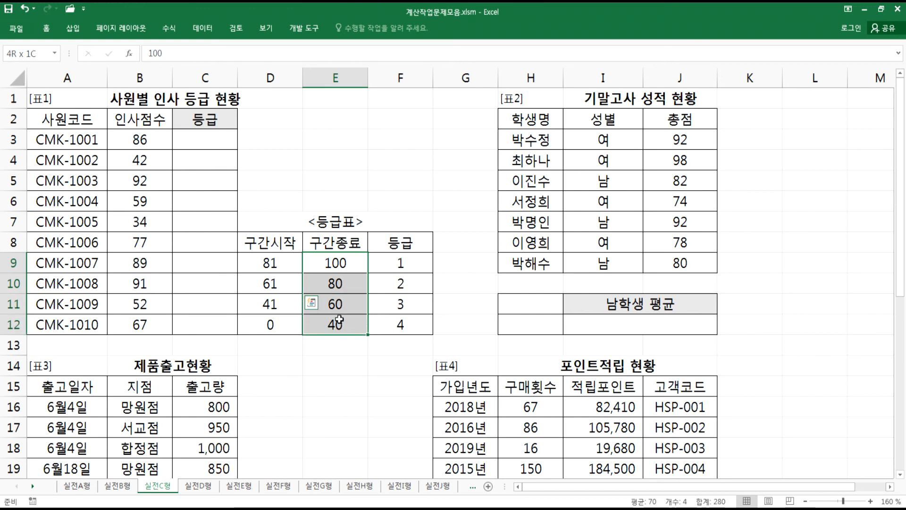
- Enter =MATCH(B3,$E$9:$E$12,-1) in C3, looking up the 인사점수 in the 구간종료 column with match type -1
left_click(203, 143)
type("=")
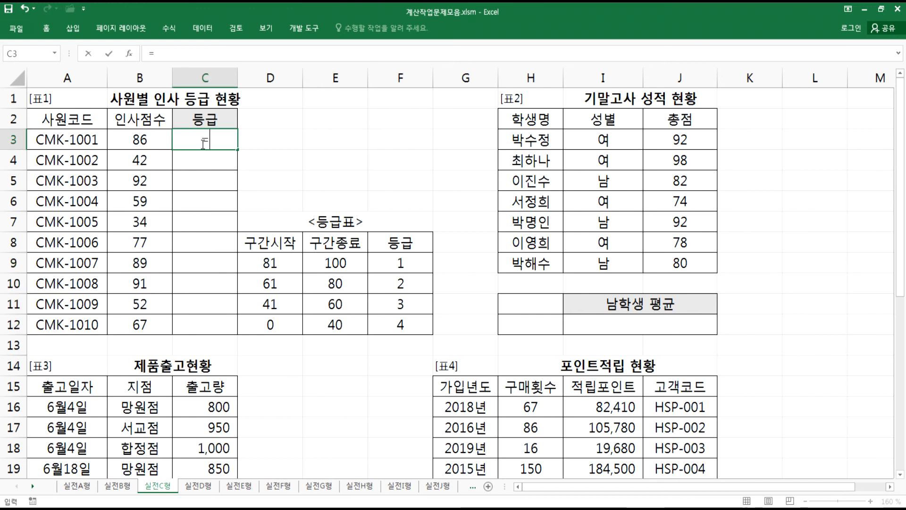
type("MATCH(")
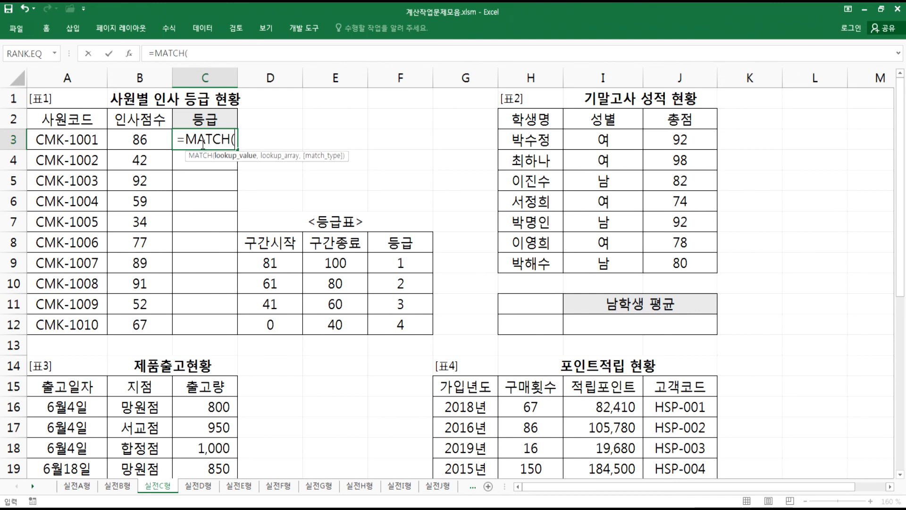
left_click(131, 144)
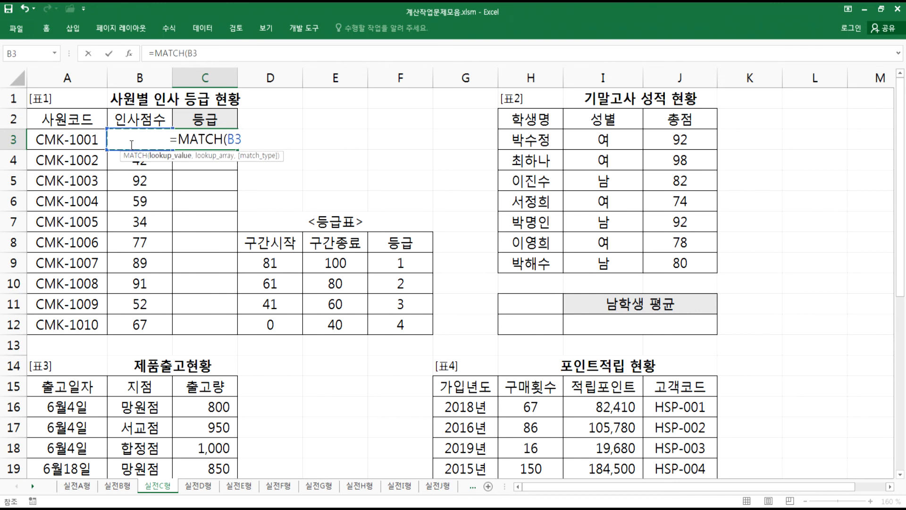
type(",")
left_click_drag(334, 263, 332, 326)
key("F4")
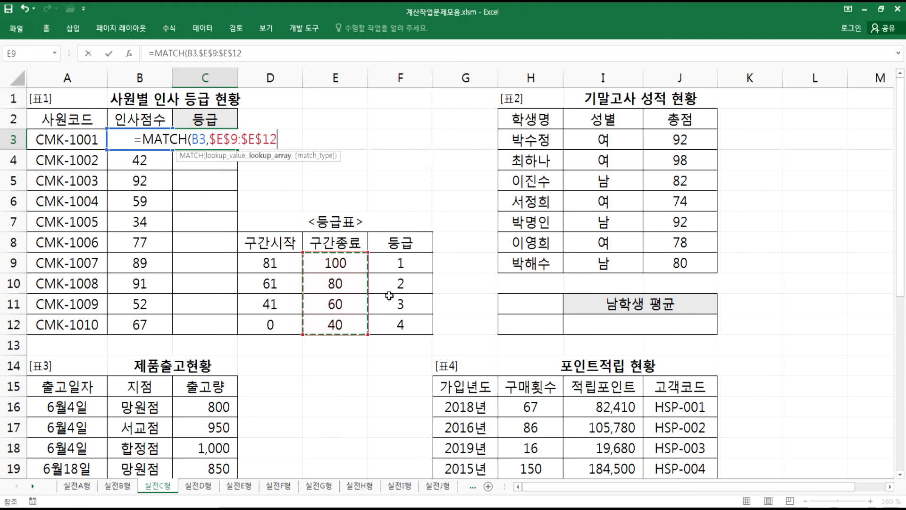
type(",")
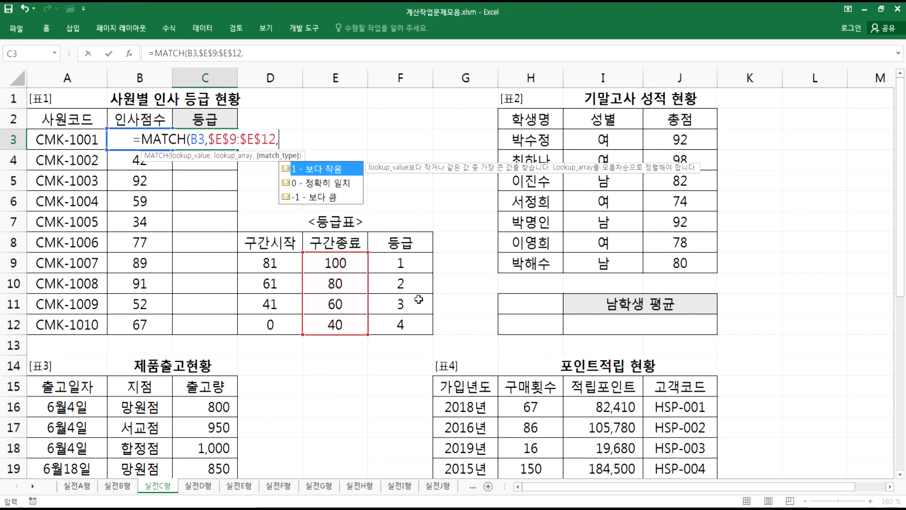
left_click(321, 198)
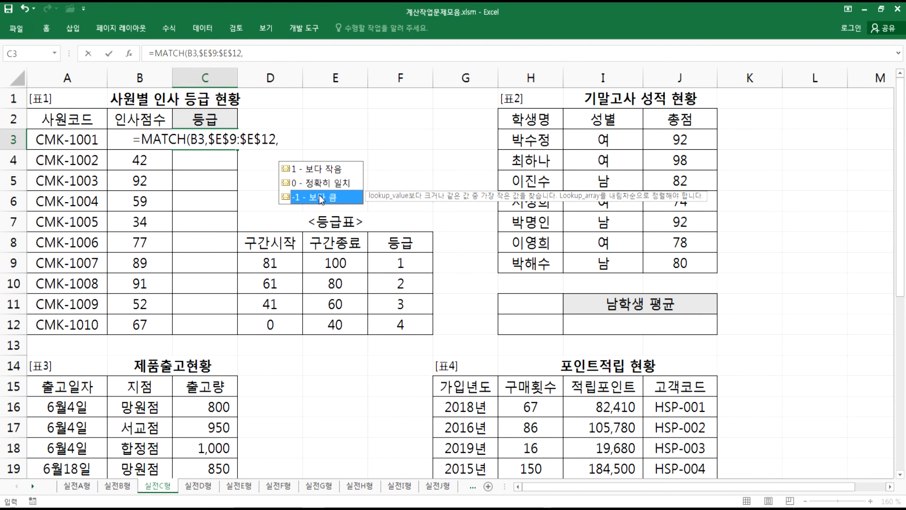
double_click(319, 196)
type(")")
key("Return")
left_click(207, 140)
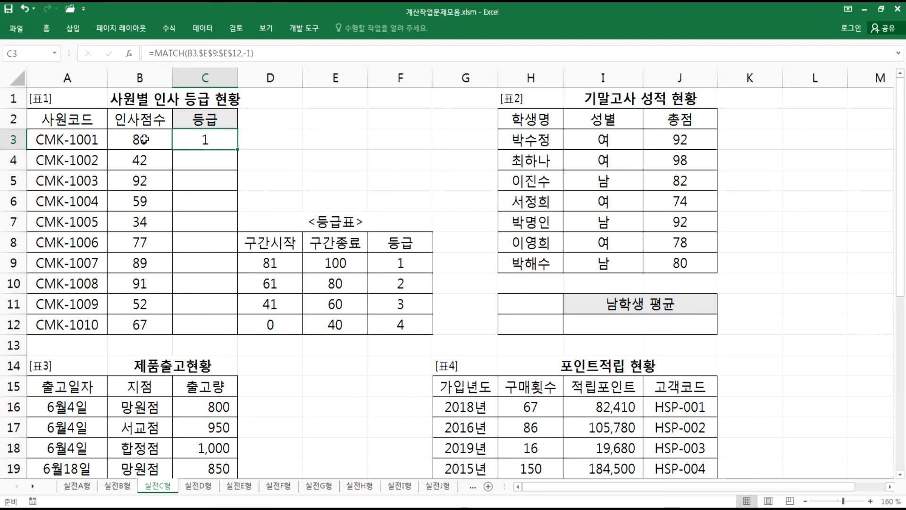
- Try changing the 인사점수 in B3 to 80 to test the grade, then undo it
left_click(341, 259)
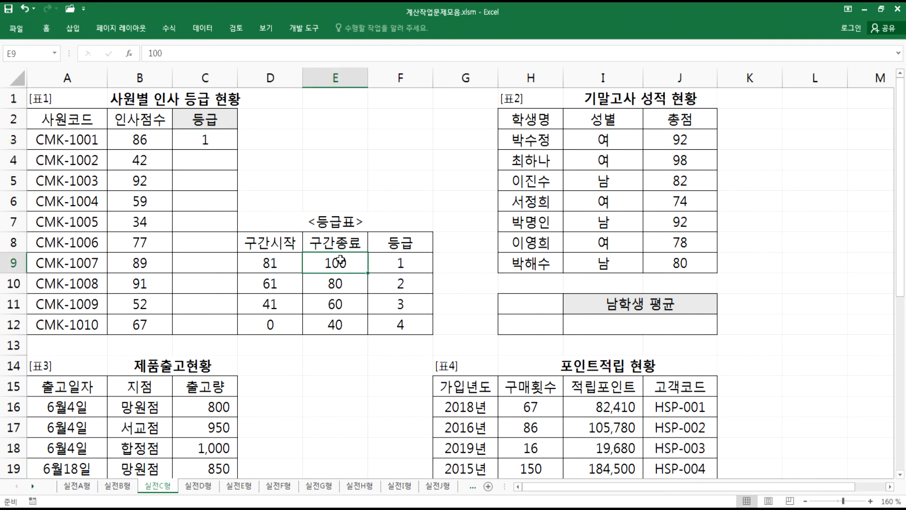
mouse_move(340, 260)
left_mouse_down()
mouse_move(338, 285)
mouse_move(338, 262)
left_mouse_up()
left_click(140, 140)
type("80")
key("Return")
left_click_drag(343, 285, 346, 305)
left_click(403, 285)
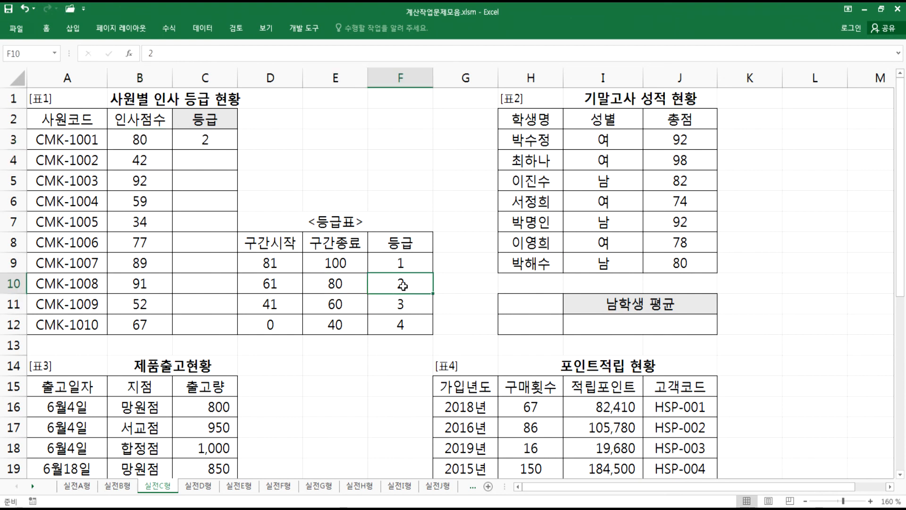
key("ctrl+z")
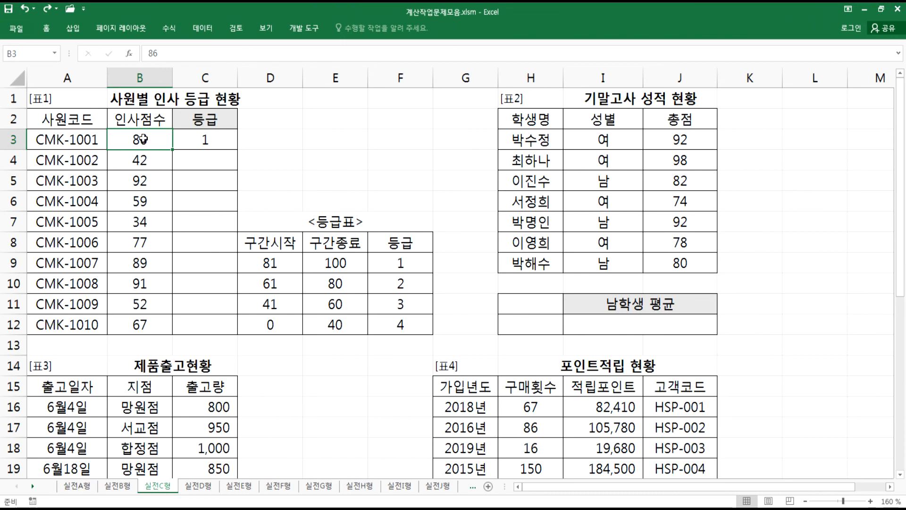
double_click(194, 138)
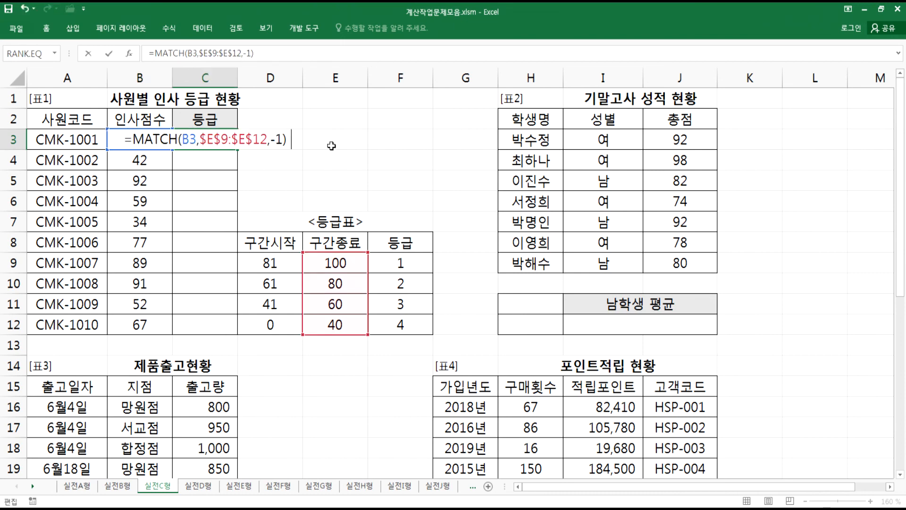
type("&3:3\"")
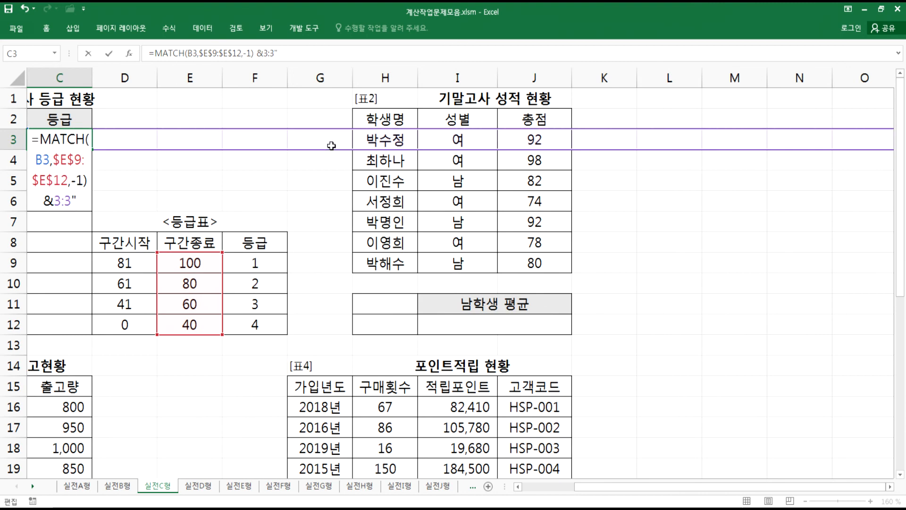
key("Escape")
scroll(267, 197, "left", 2)
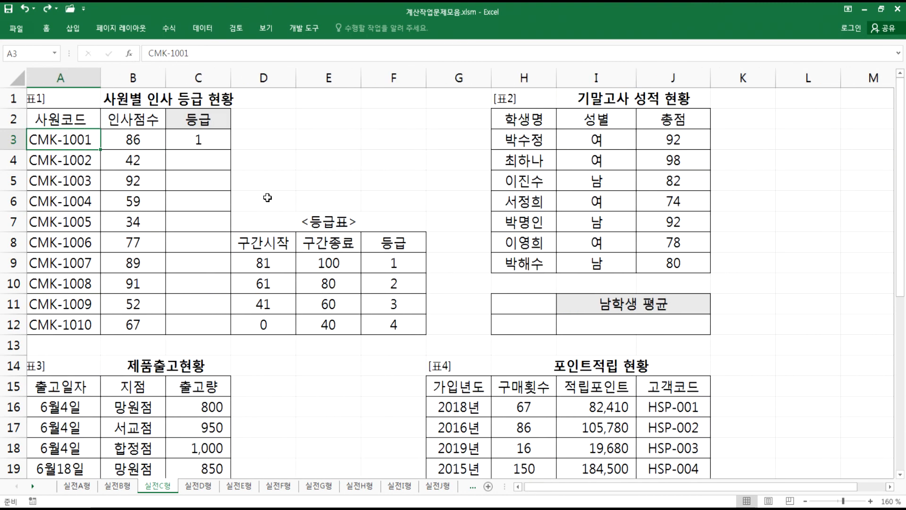
- Append & "등급" to the MATCH formula in C3 so the grade number is followed by 등급
double_click(220, 144)
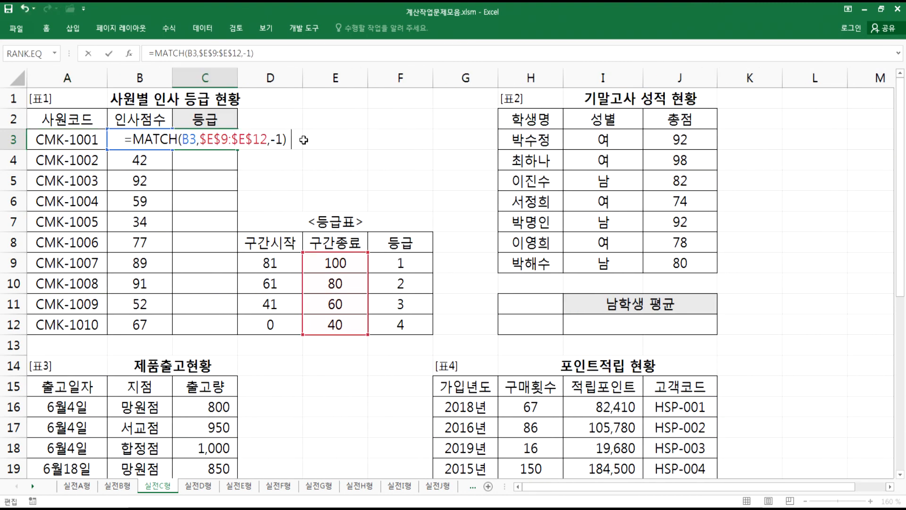
type("&\"")
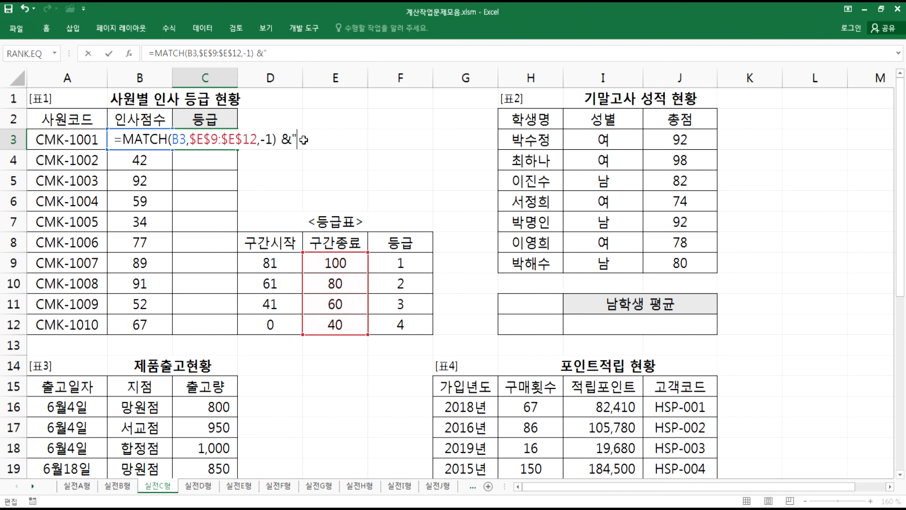
type("EMD")
key("BackSpace")
key("BackSpace")
key("BackSpace")
key("BackSpace")
type("\"")
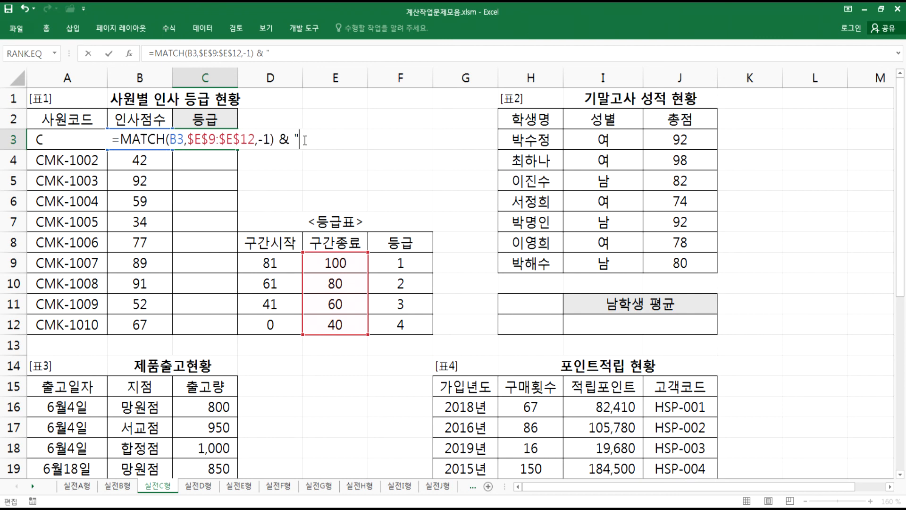
type("등")
type("\"")
key("Return")
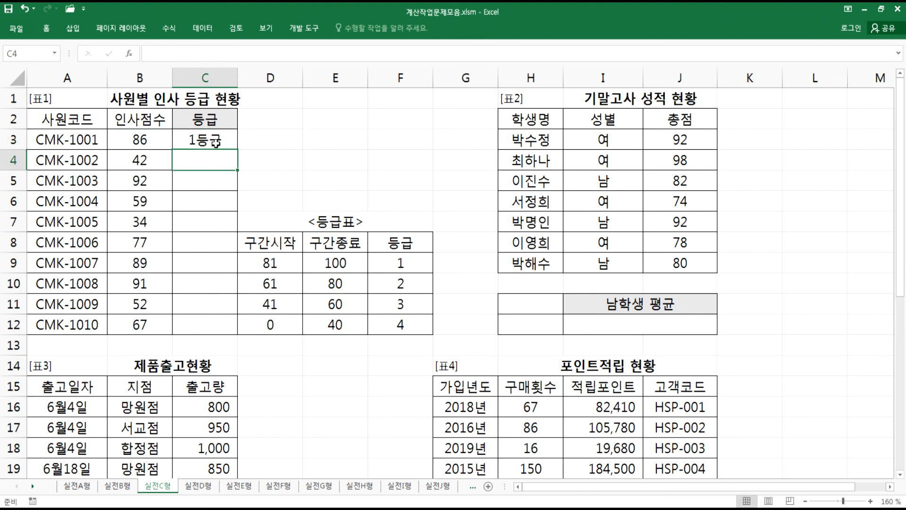
- Fill the C3 grade formula down through C12
left_click(226, 142)
double_click(237, 150)
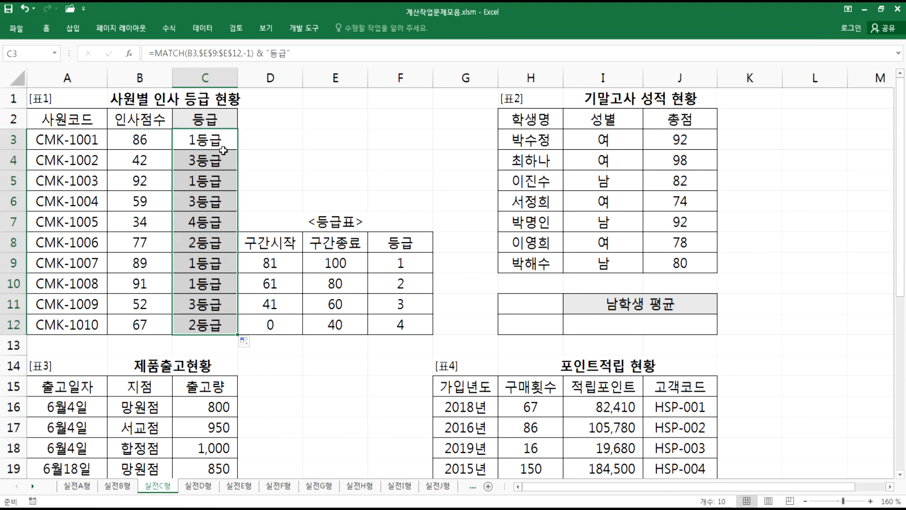
left_click(220, 137)
- Copy the C3 formula text and paste it on a new line in the Notepad notes
left_click_drag(298, 49, 138, 43)
key("ctrl+c")
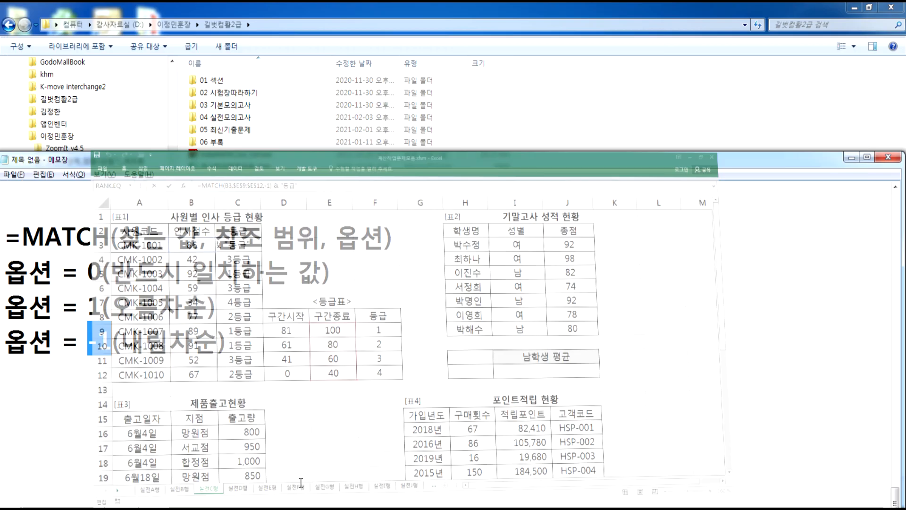
left_click(77, 383)
key("Return")
key("ctrl+v")
scroll(297, 371, "down", 2)
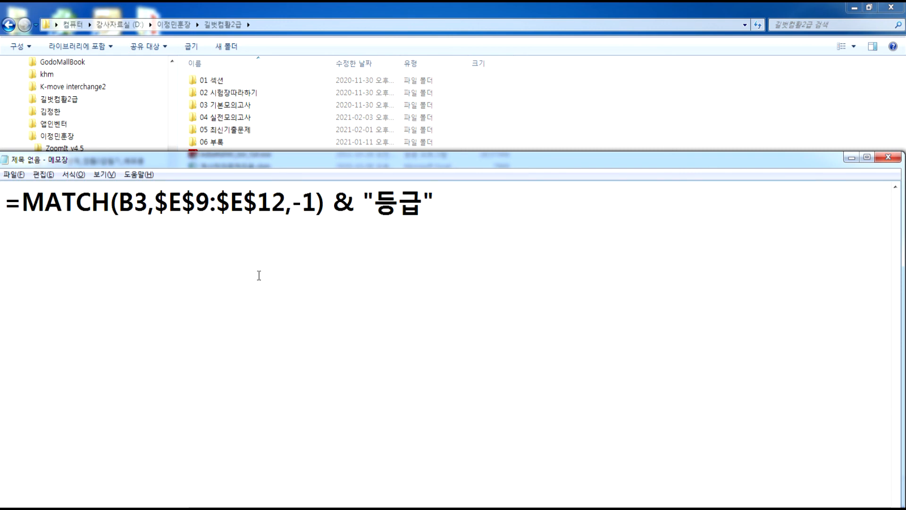
- Highlight the -1 match type argument in the pasted MATCH formula in the notes
scroll(236, 279, "up", 1)
left_click(156, 307)
left_click(302, 307)
left_click_drag(118, 307, 327, 306)
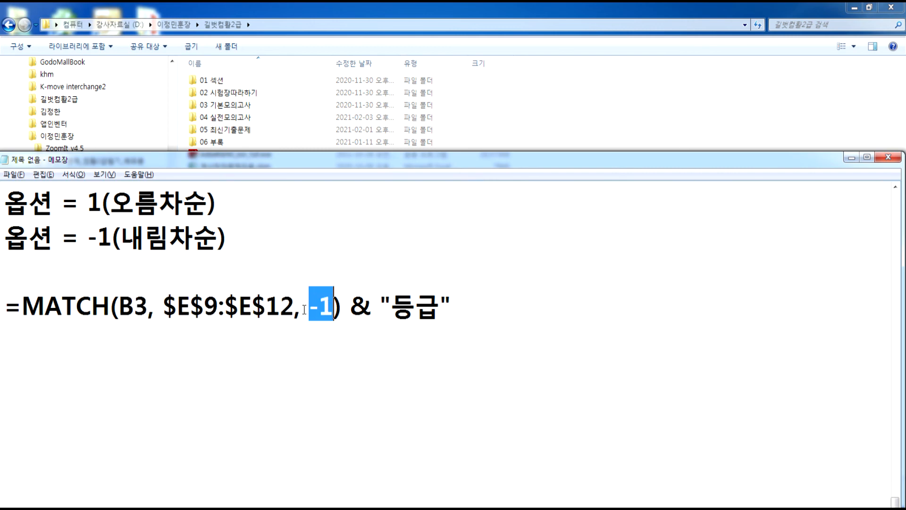
key("alt+Tab")
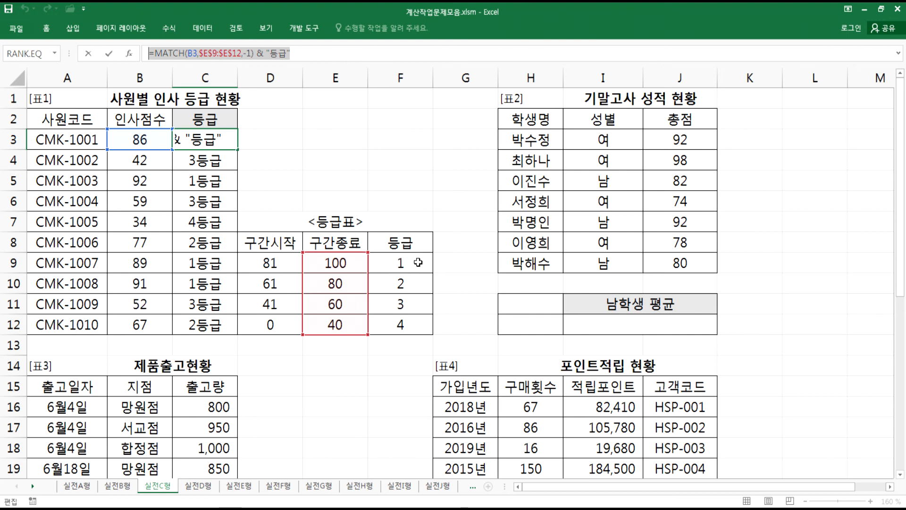
key("Escape")
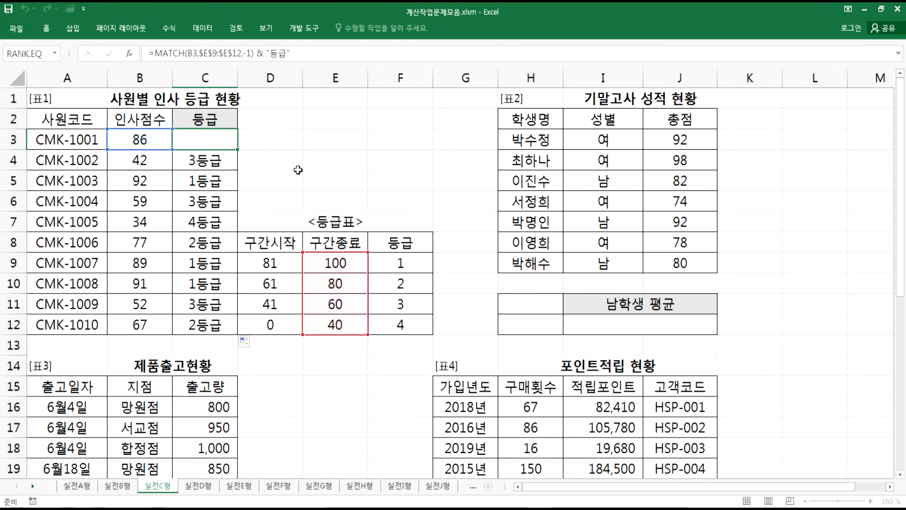
- Enter 0, 41, 61 and 81 in D3:D6 as an ascending list of range starts
left_click(280, 139)
type("1")
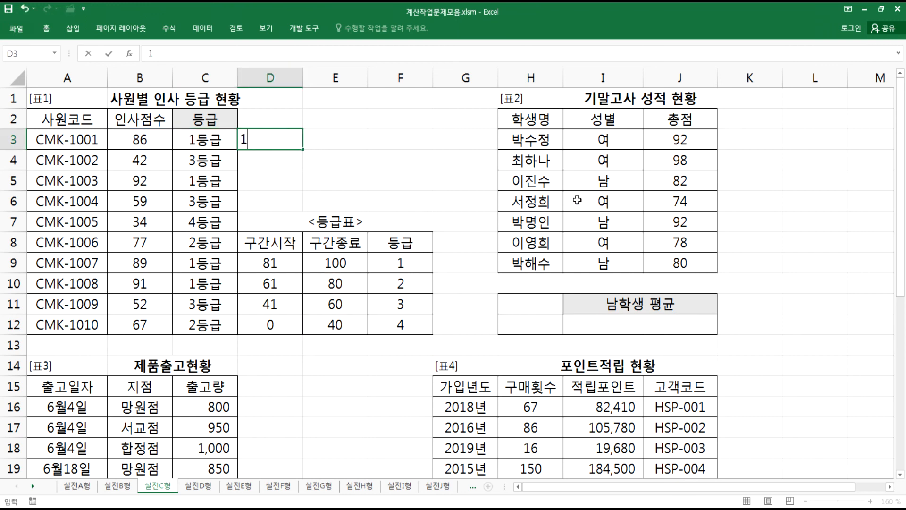
key("BackSpace")
type("0")
key("Return")
type("41")
key("ctrl+Return")
key("Return")
type("61")
key("Return")
type("81")
key("Right")
key("Up")
key("Up")
key("Up")
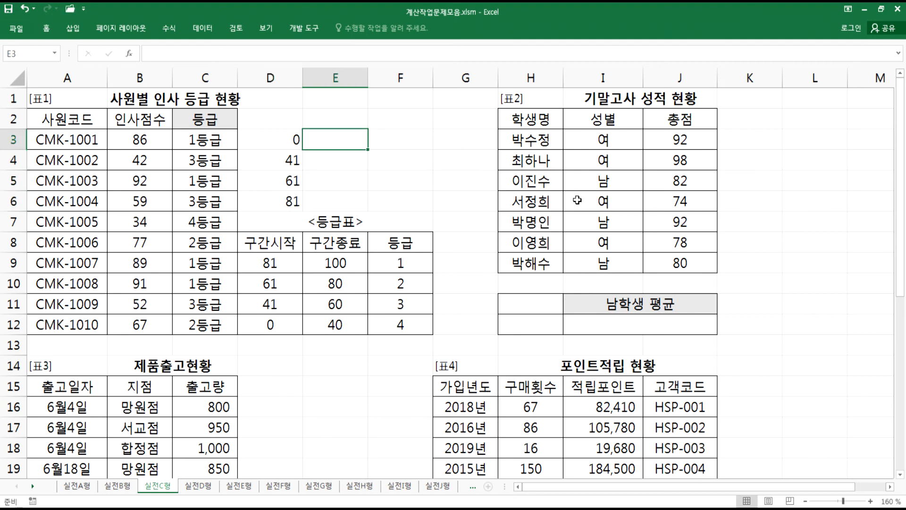
- Enter 40, 60, 80 and 100 in E3:E6 as the matching range ends
type("40")
key("Return")
type("60")
key("Return")
type("80")
key("Return")
type("1000")
key("Right")
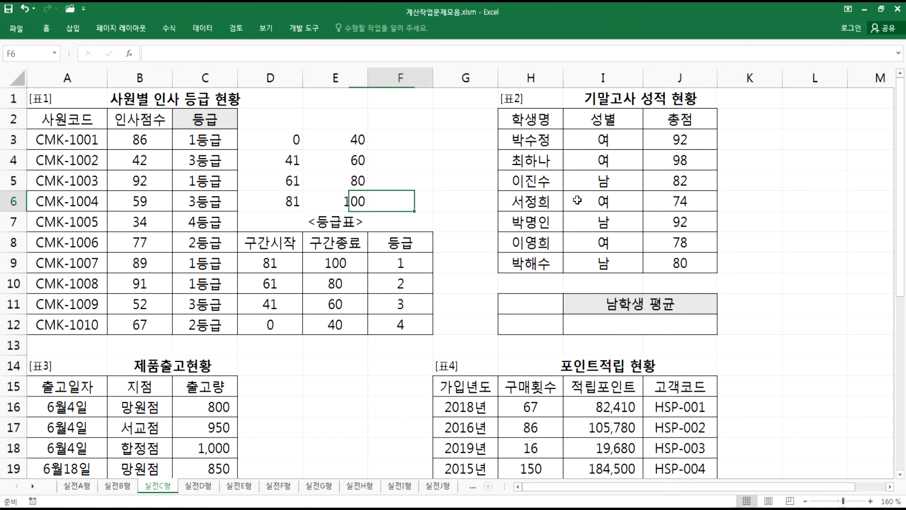
- Enter grades 1, 2, 3 and 4 from F6 up to F3 beside the ascending ranges
key("Up")
key("Up")
key("Down")
key("Down")
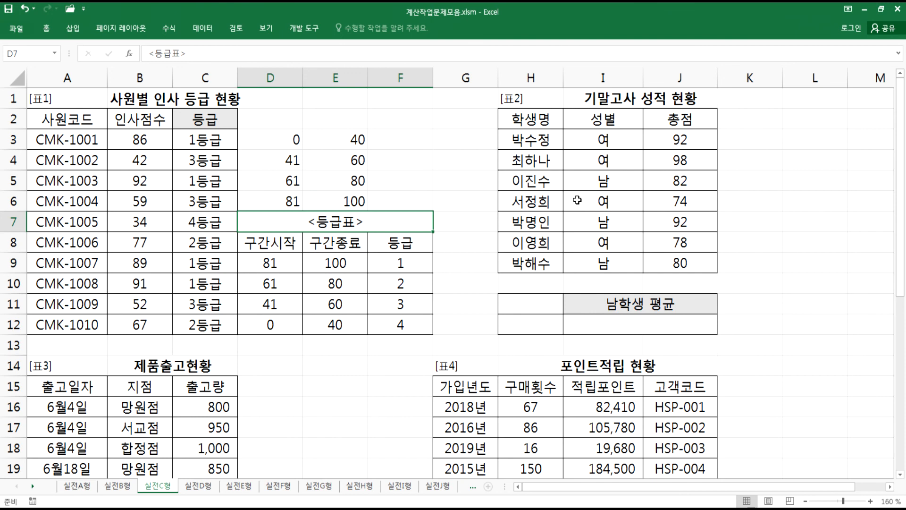
type("1")
key("Up")
type("2")
key("Up")
type("3")
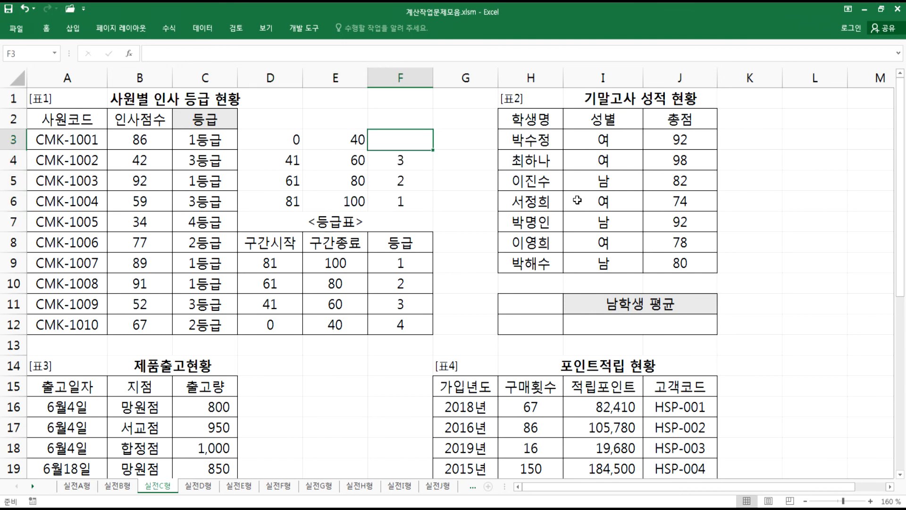
key("Up")
type("4")
key("Up")
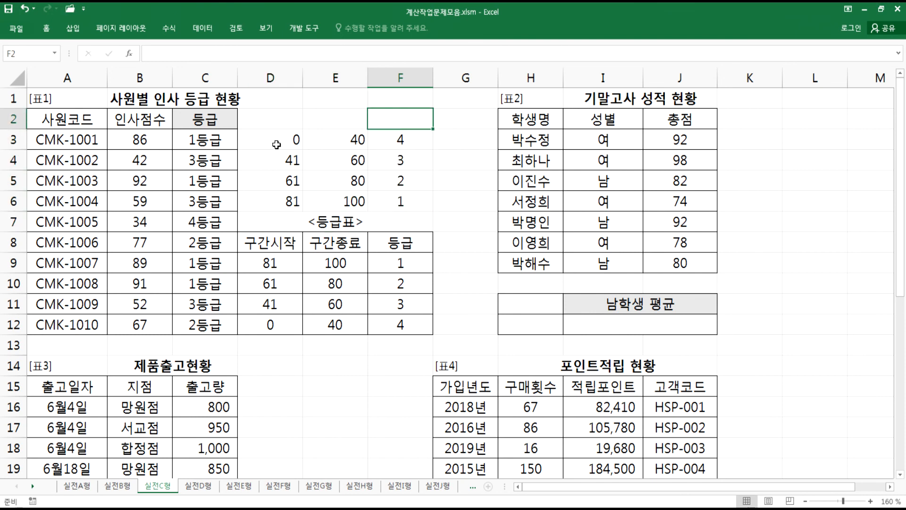
- Compare the ascending table in D3:F6 with the 옵션 = 1(오름차순) line in the notes
left_click_drag(266, 141, 398, 201)
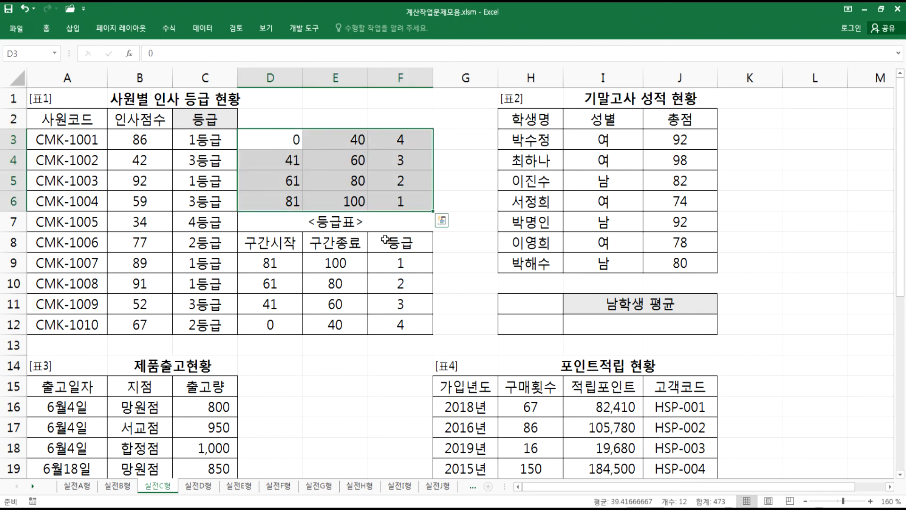
key("alt+Tab")
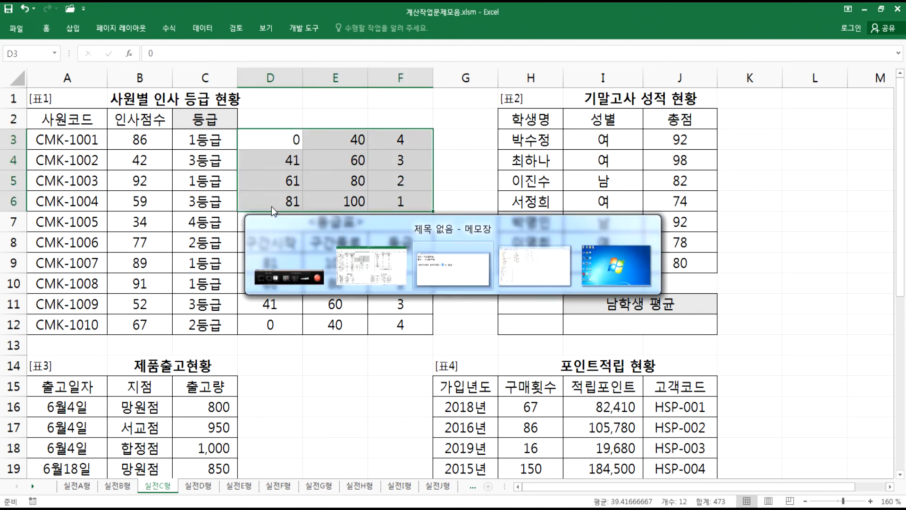
left_click_drag(88, 201, 102, 202)
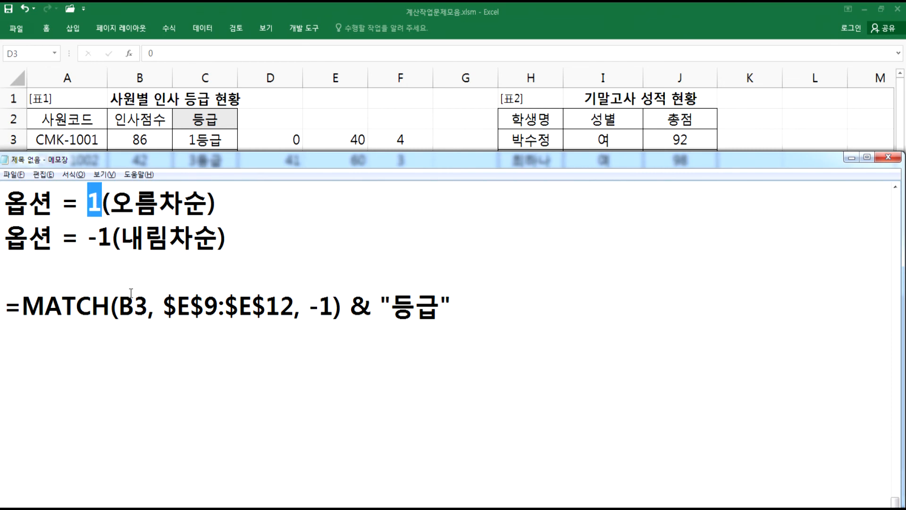
key("alt+Tab")
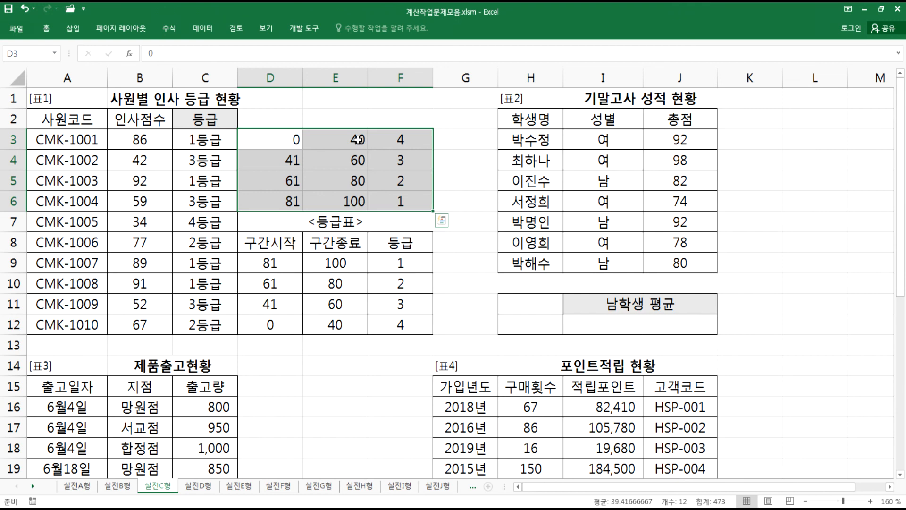
left_click_drag(356, 142, 357, 155)
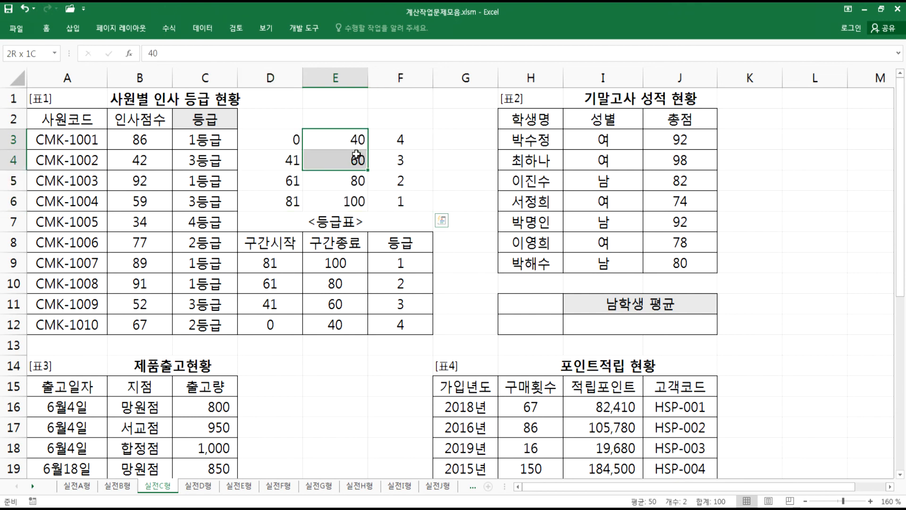
left_click_drag(357, 154, 357, 155)
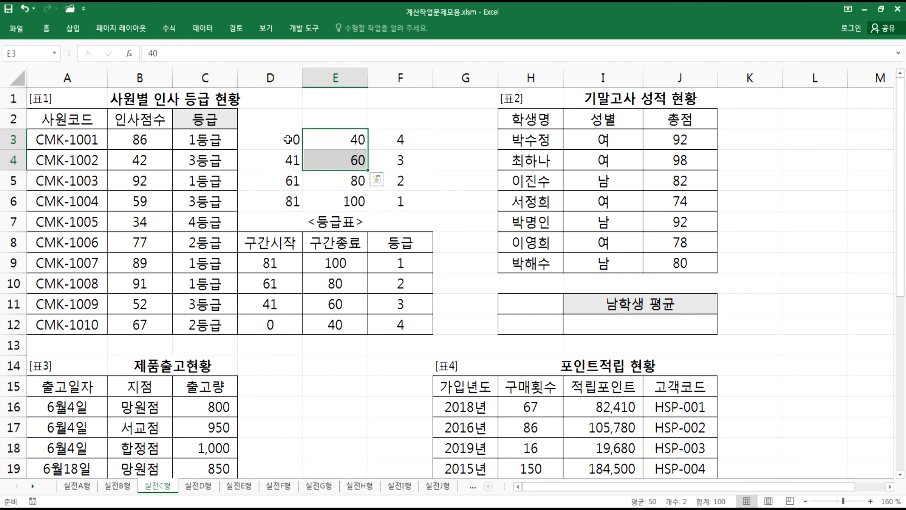
- Compare the ascending ranges in D3:F6 with the descending 등급표 in D9:F12, selecting each start and end column
left_click_drag(288, 140, 287, 158)
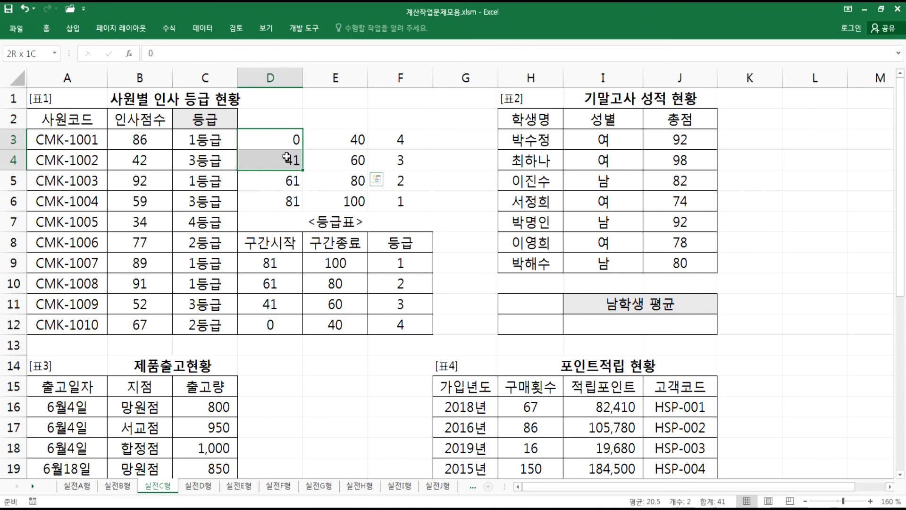
left_click(285, 159)
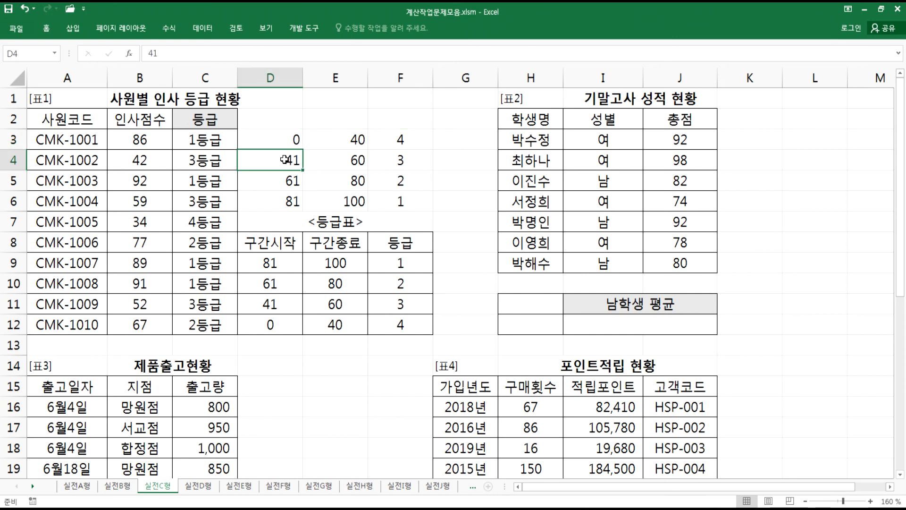
left_click(376, 160)
left_click_drag(290, 181, 401, 221)
left_click(399, 184)
left_click(283, 201)
left_click(284, 201)
left_click(385, 201)
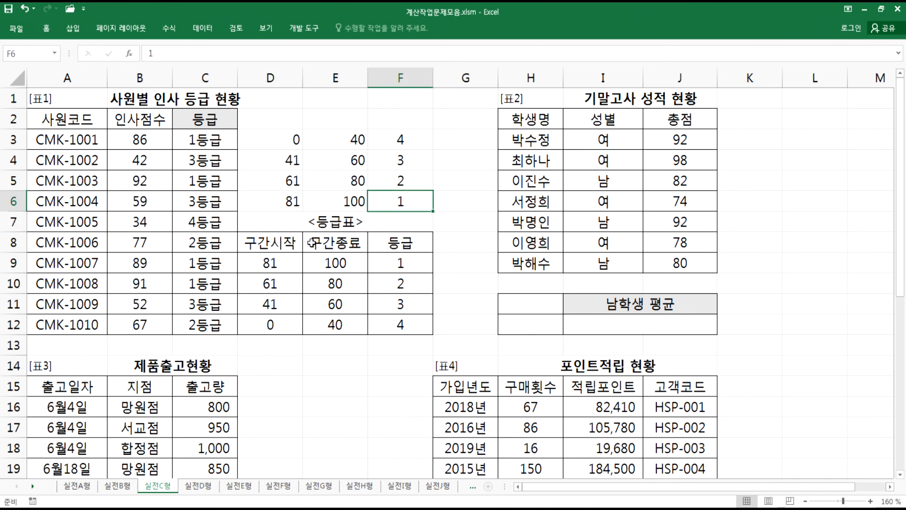
left_click_drag(279, 134, 278, 198)
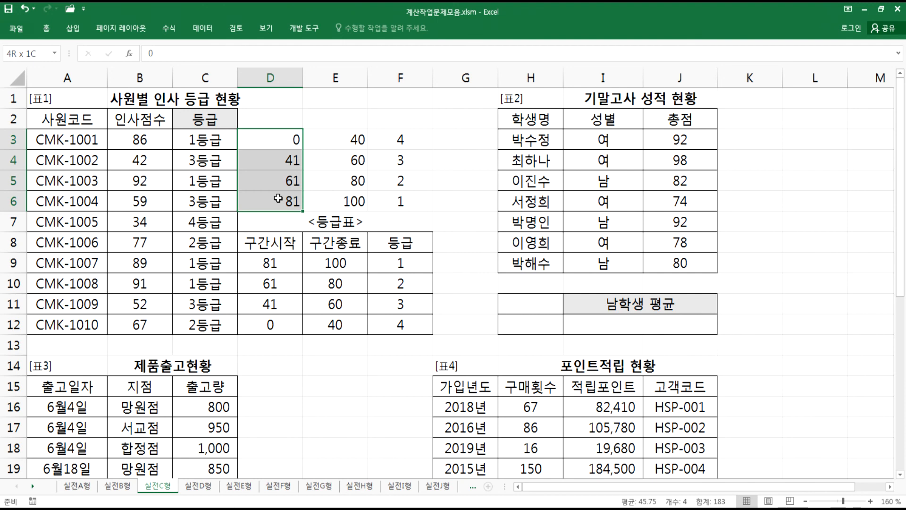
left_click_drag(330, 263, 333, 318)
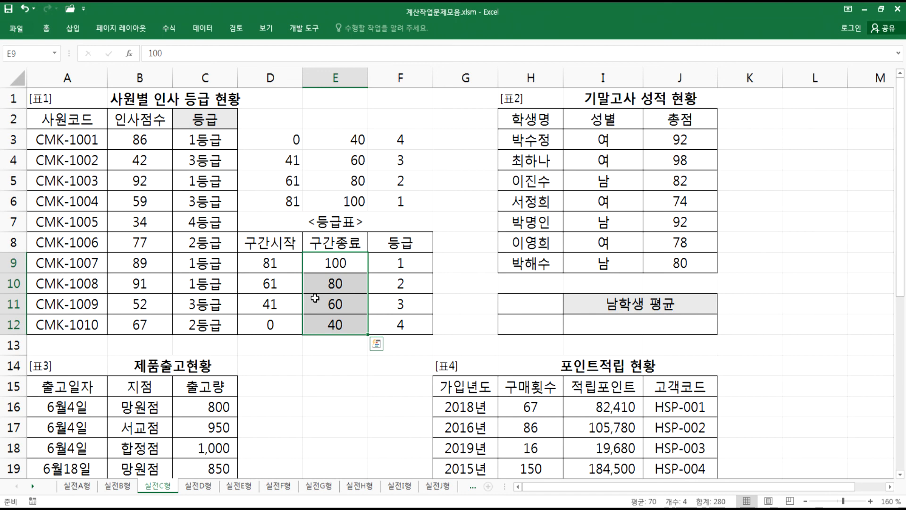
- Switch to Notepad and add a 문제2) heading below the MATCH formula notes
key("alt+Tab")
left_click(239, 372)
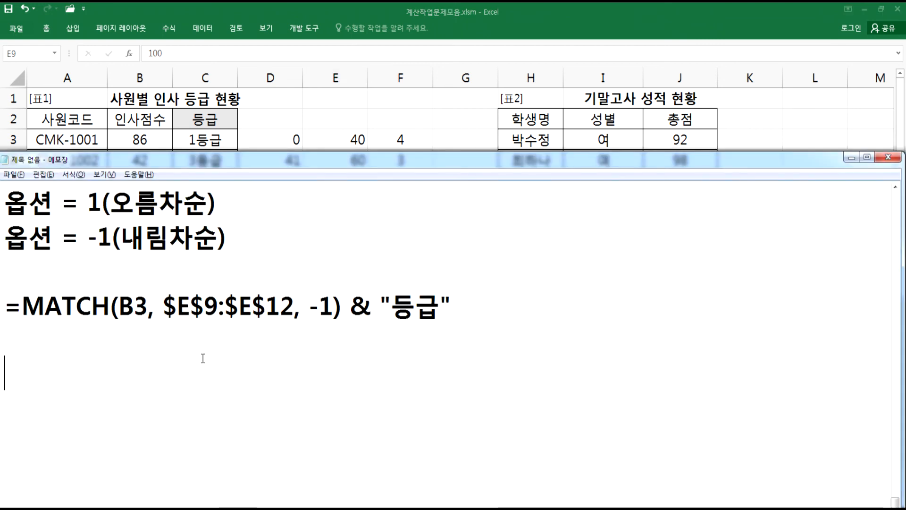
scroll(208, 354, "down", 1)
type("문제2)")
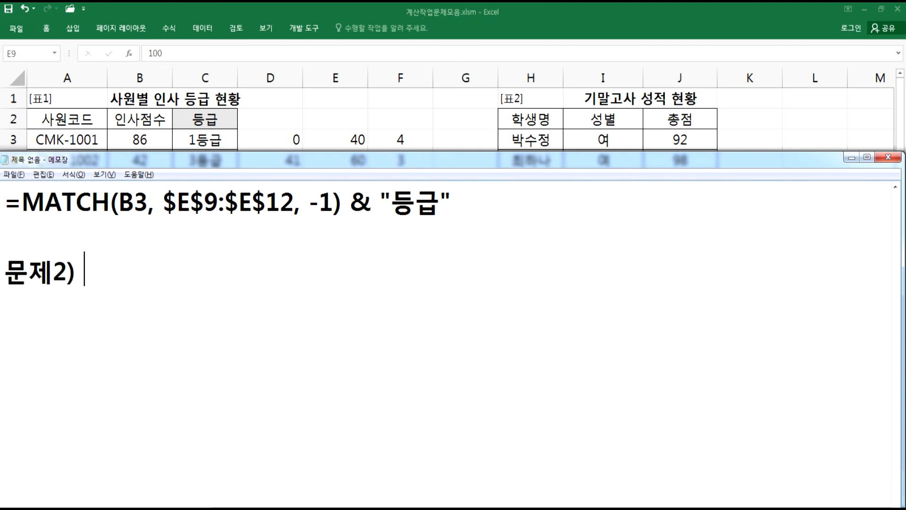
- Return to Excel and copy the 성별 header and one 남 entry into H11:H12 as a criteria range for 남학생 평균
key("alt+Tab")
scroll(843, 494, "right", 1)
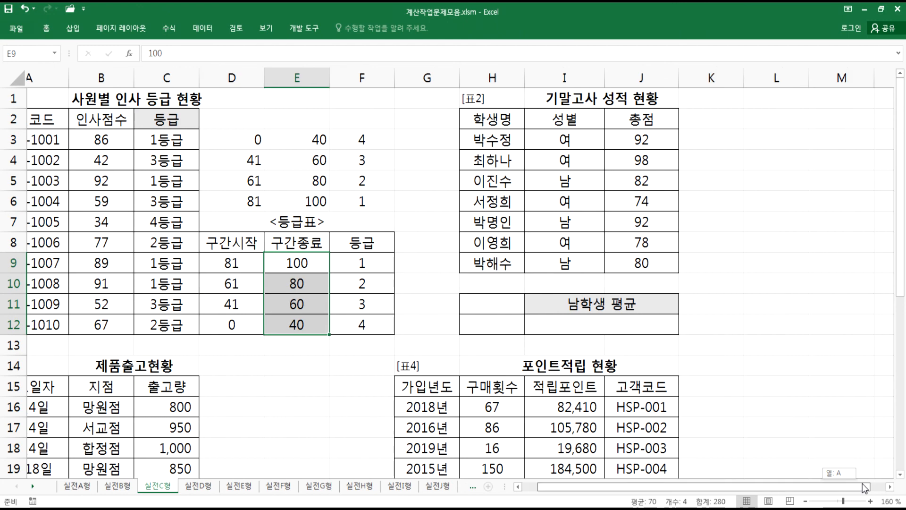
scroll(891, 491, "right", 4)
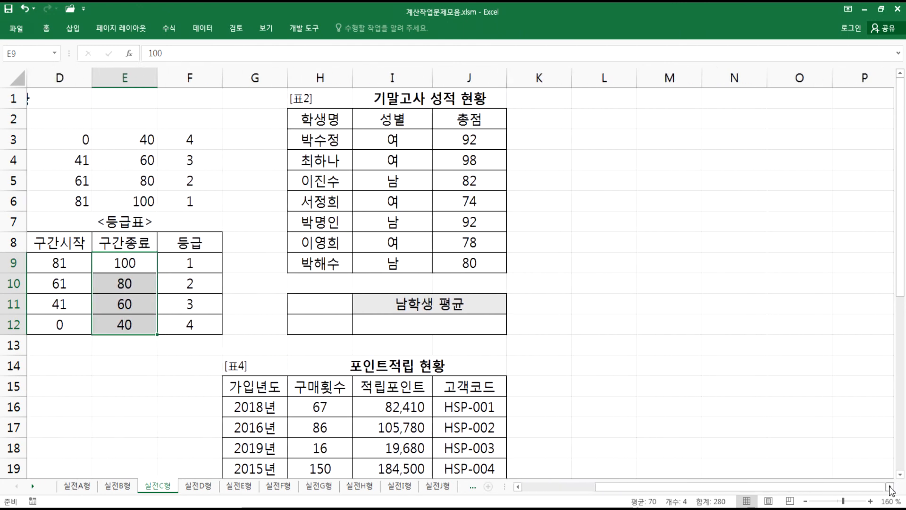
left_click(493, 282)
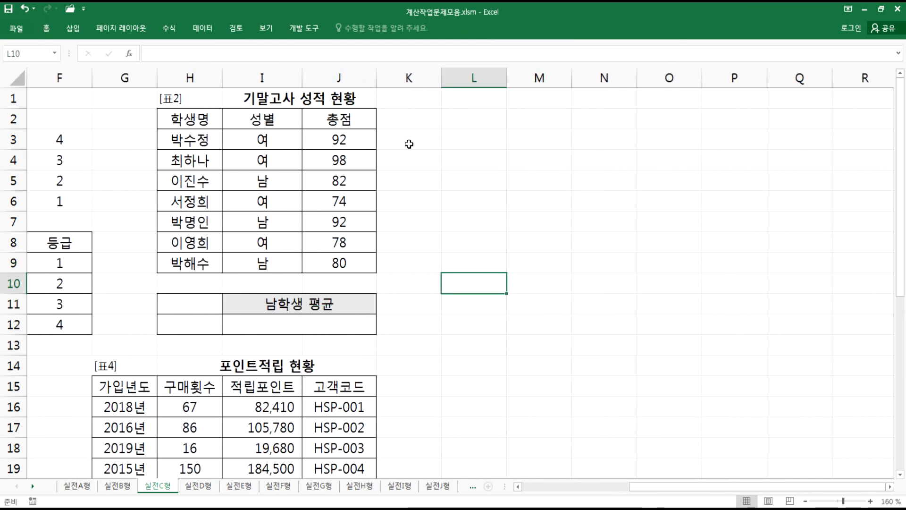
left_click(454, 144)
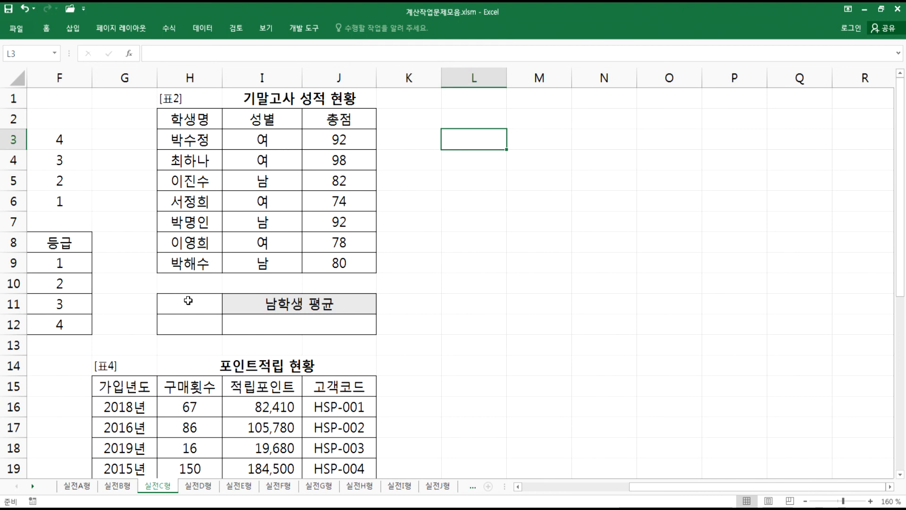
left_click_drag(188, 301, 187, 321)
left_click_drag(271, 123, 271, 138)
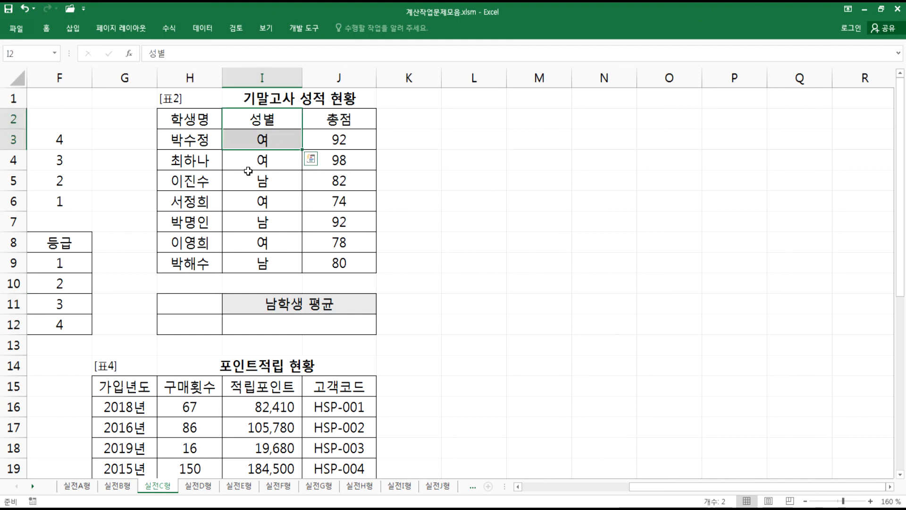
left_click_drag(186, 298, 186, 320)
left_click(254, 125)
left_click(249, 174, "ctrl")
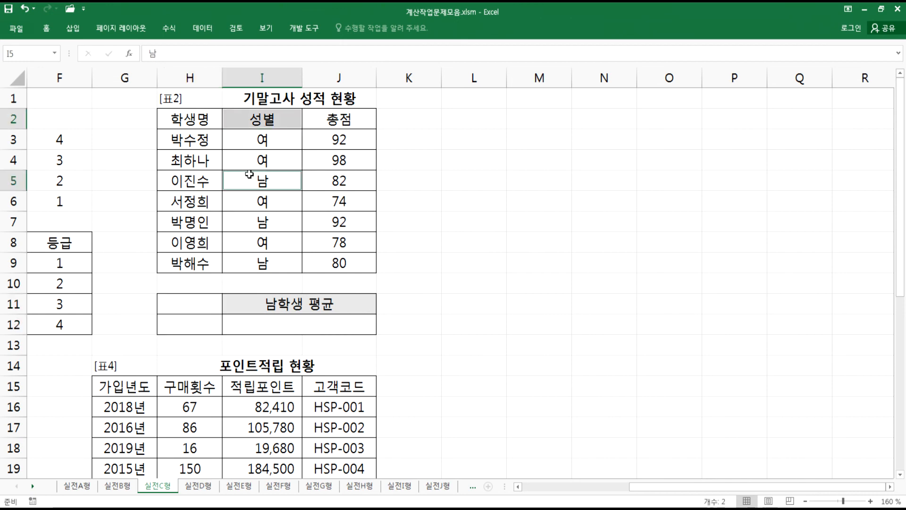
key("ctrl+c")
left_click(193, 303)
key("ctrl+v")
key("Escape")
left_click(250, 323)
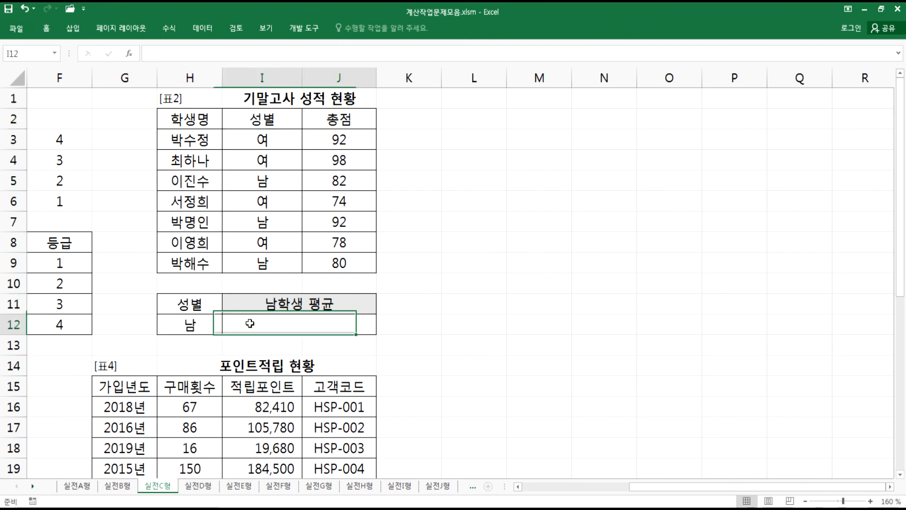
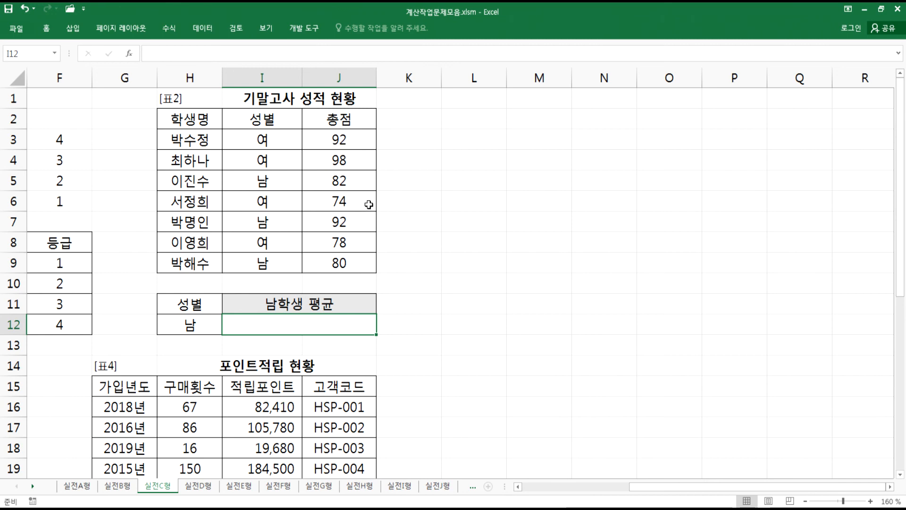
- Switch to Notepad and describe 문제2 as '남학생들의 총점의 평균을 소수이하 첫 자리까지 보이도록 계산'
key("alt+Tab")
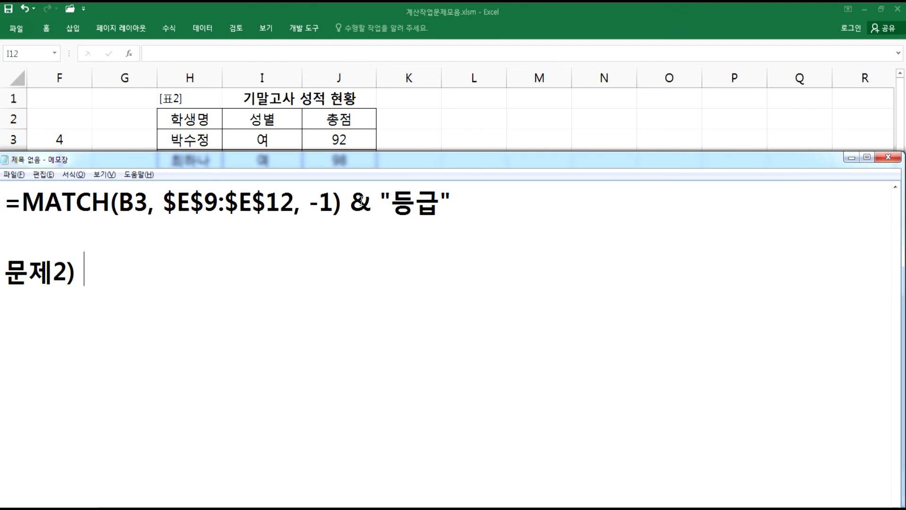
type("나")
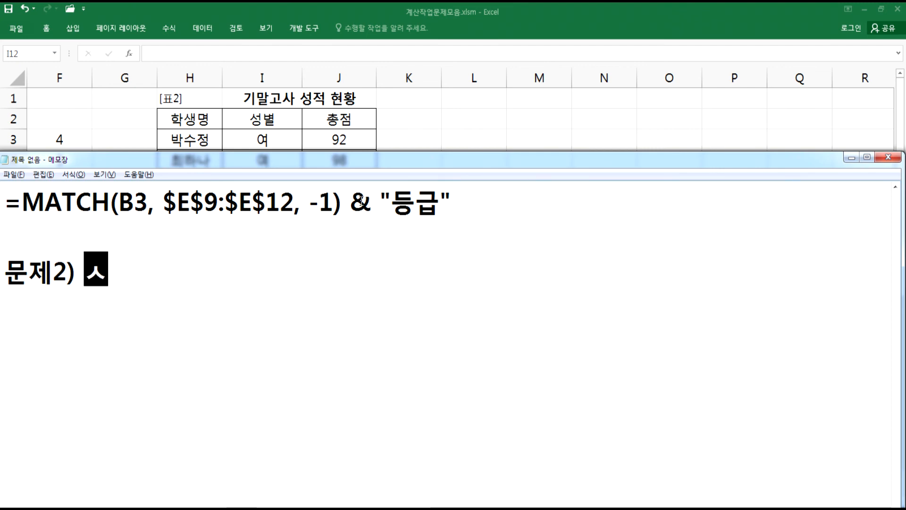
type("남학생들의 ")
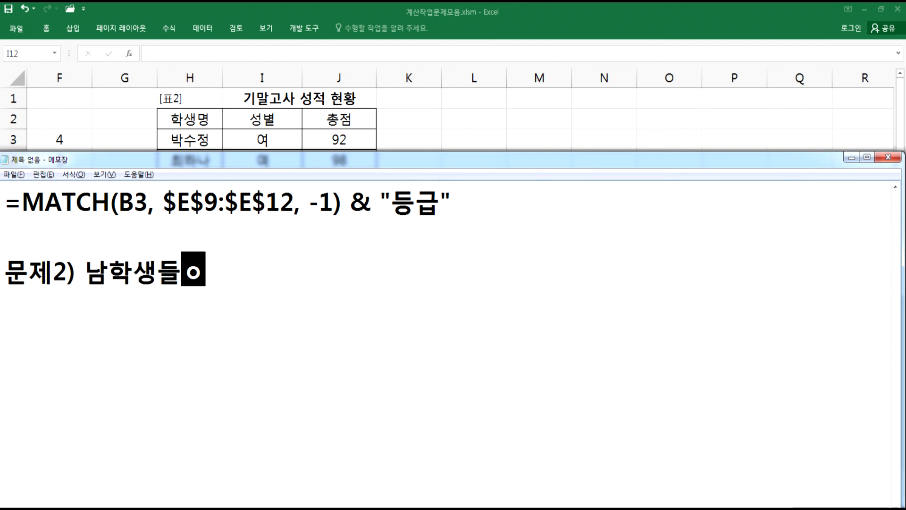
type("총")
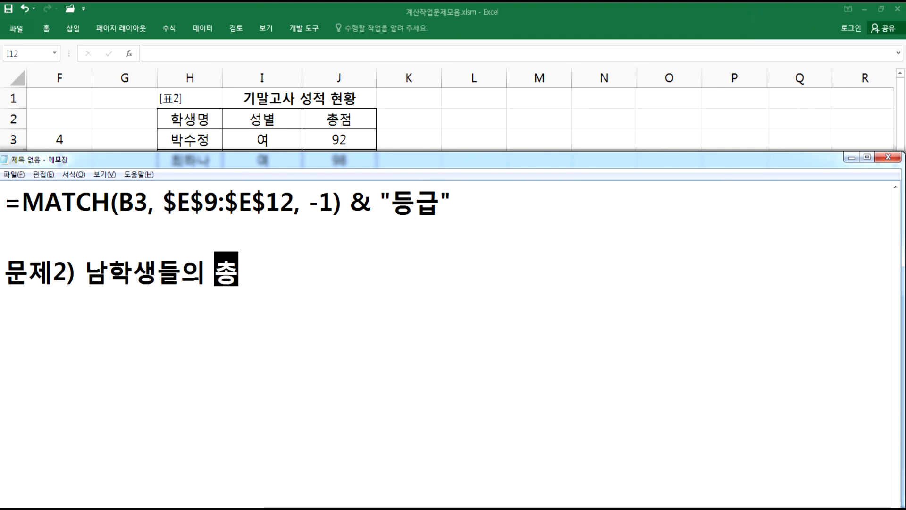
type("점의 평균을 ㅅ")
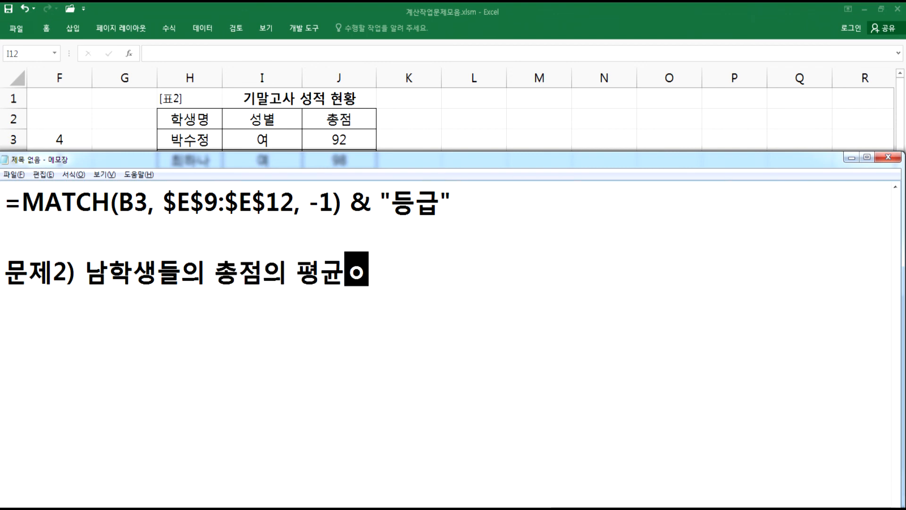
type("소수이하 ")
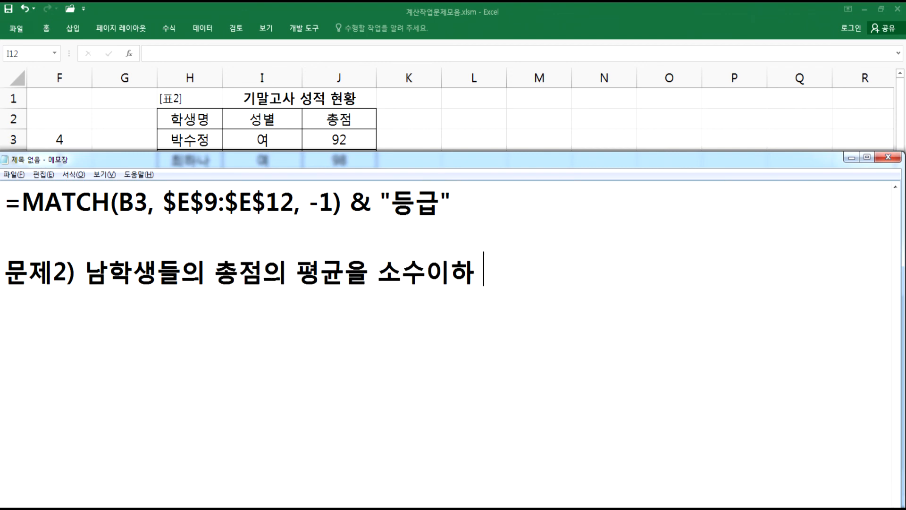
type("첫")
type("짜")
key("BackSpace")
key("BackSpace")
type("자리")
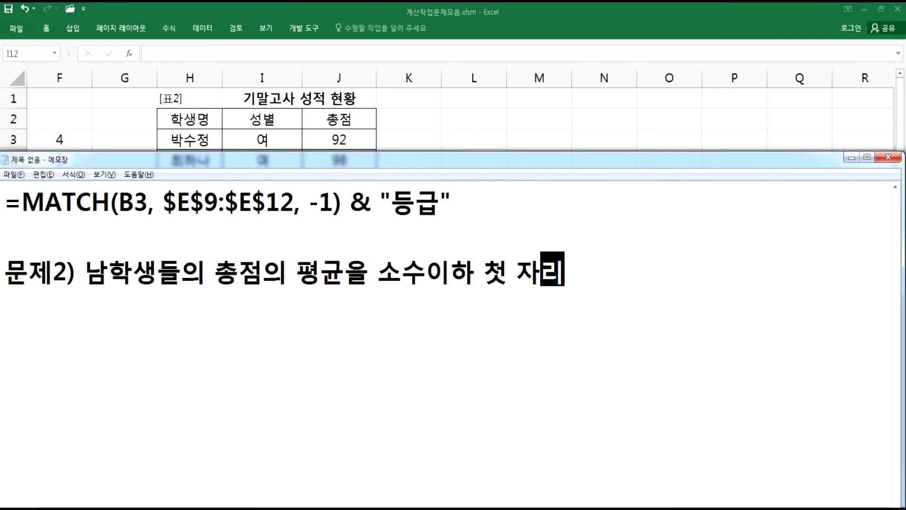
type("까지 보이도")
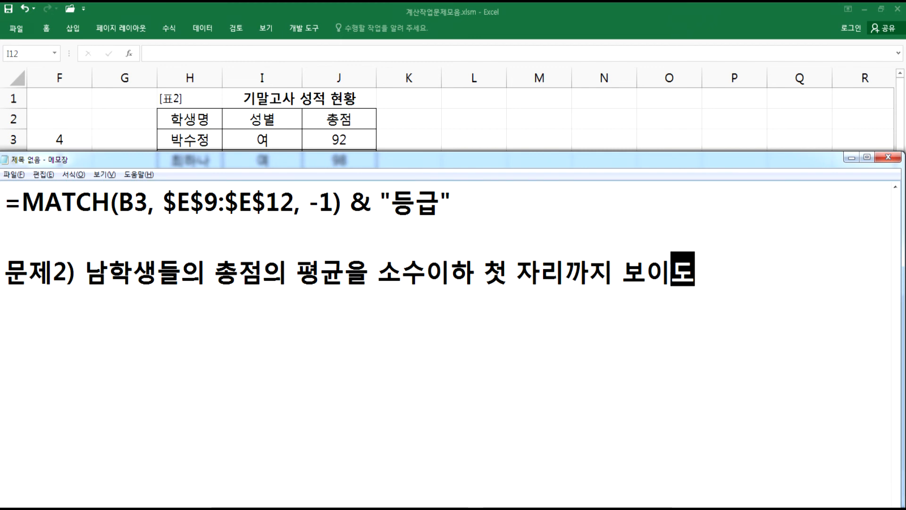
type("록 ㄱ계산")
key("Return")
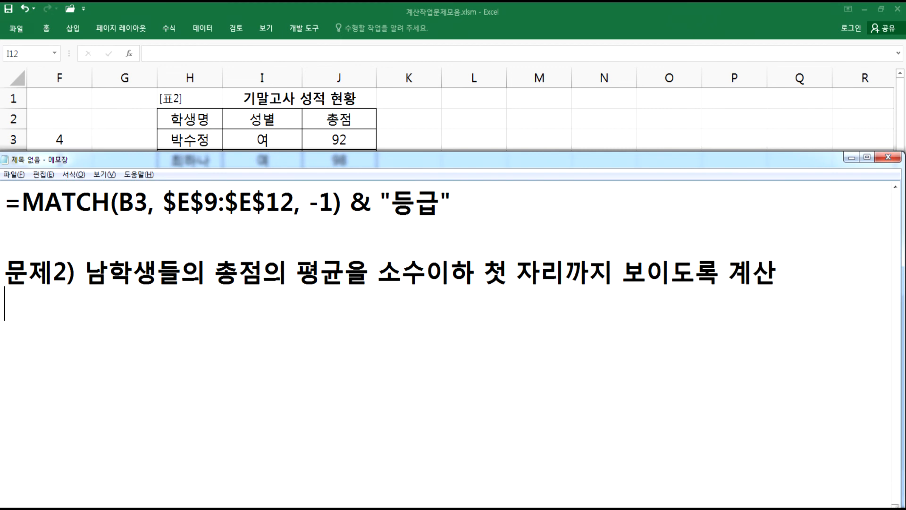
- Add a line naming the functions 'ROUNDUP, DAVERAGE 함수', correcting the DAVERAGE spelling
type("ROUN")
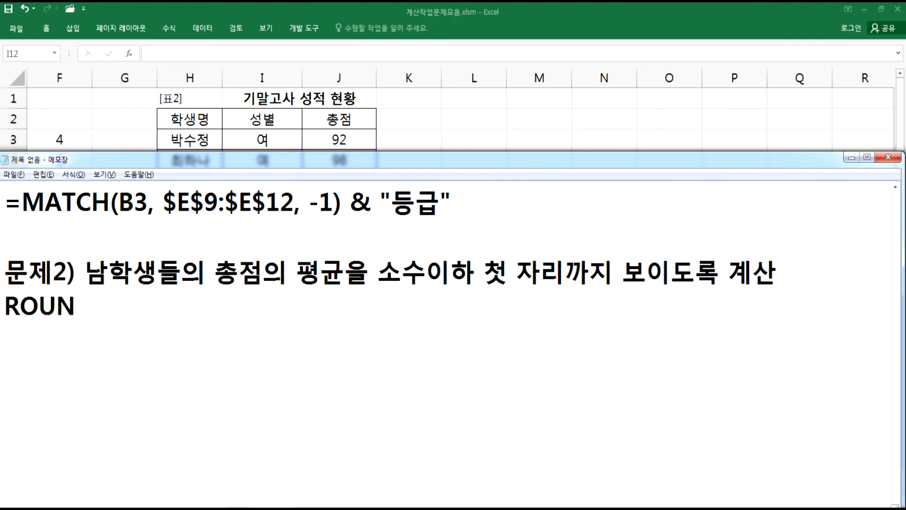
type("DUP")
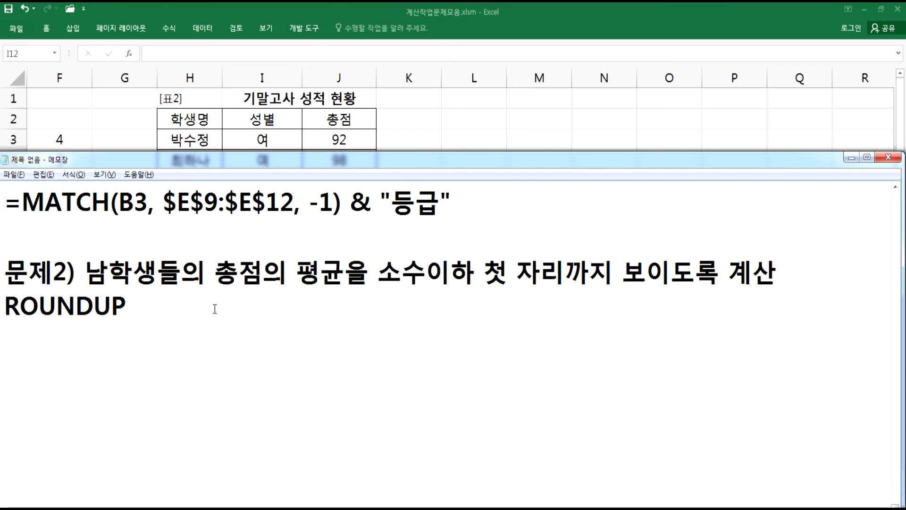
type(", DABERAGE")
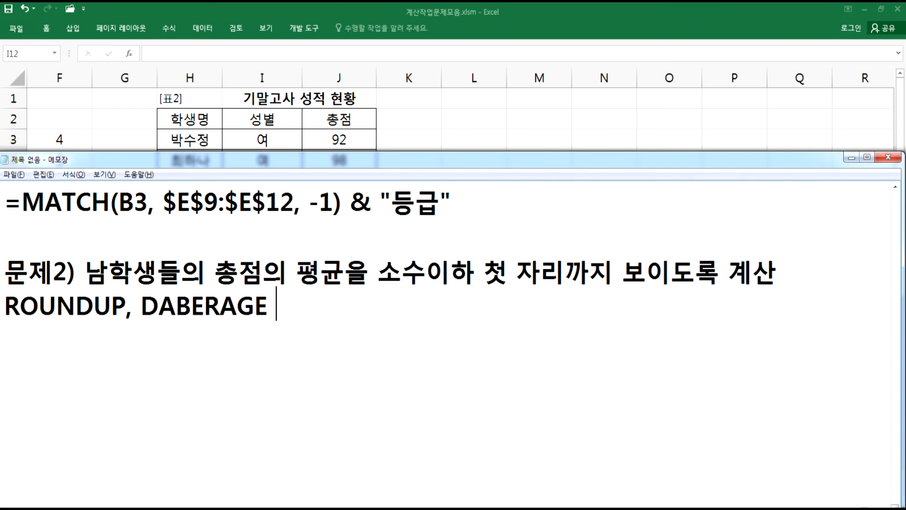
key("Left")
key("Left")
key("Left")
key("Left")
key("Left")
key("Left")
key("Left")
key("Left")
key("Right")
key("Right")
key("Delete")
type("V")
key("End")
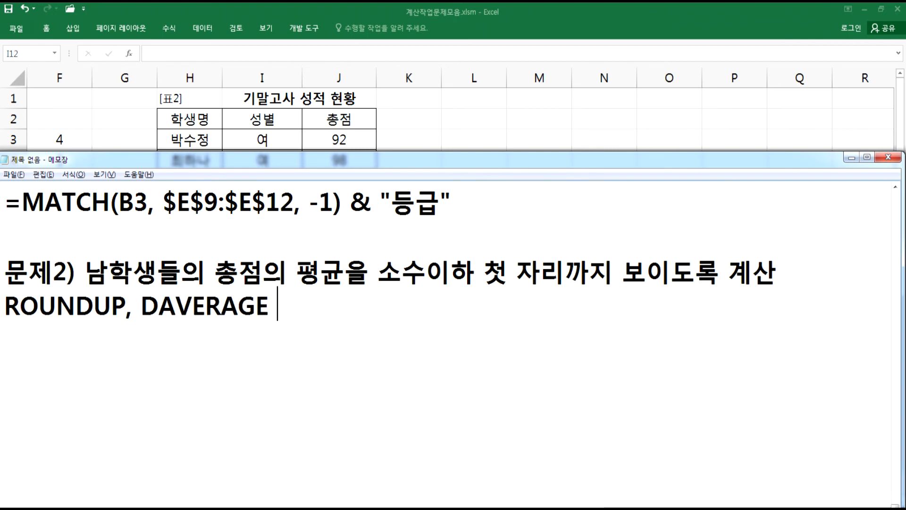
type("함수")
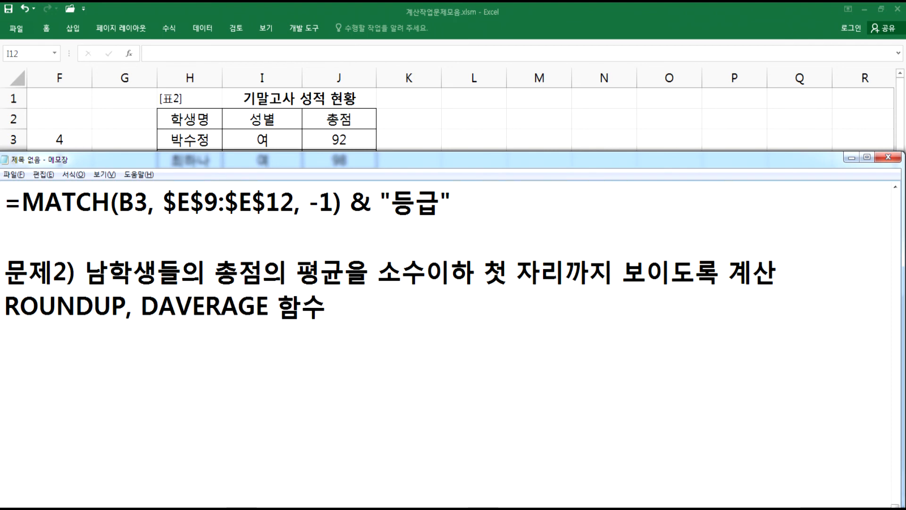
key("Return")
- Back in Excel, enter =ROUNDUP(DAVERAGE(H2:J9,J2,H11:H12),1) in I12 for the male students' average
key("alt+Tab")
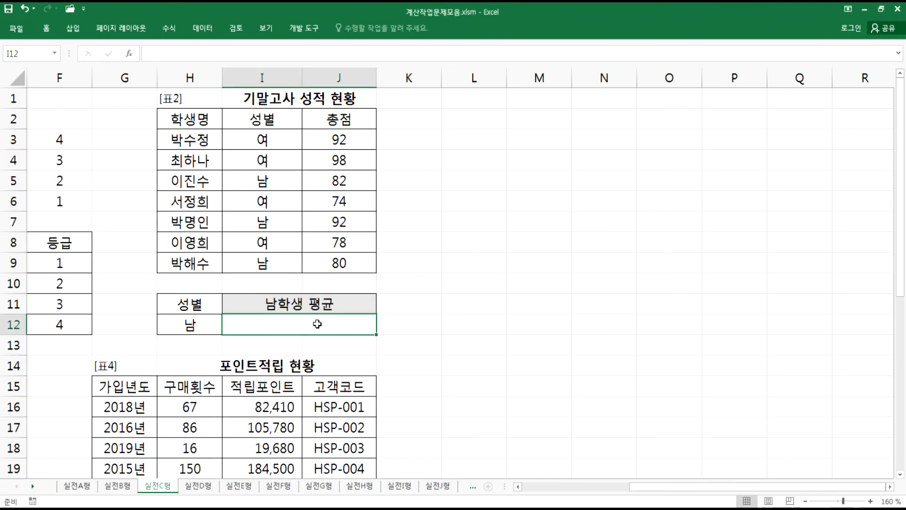
type("=개ㅕㅜㅇ")
key("Escape")
type("=ROUN")
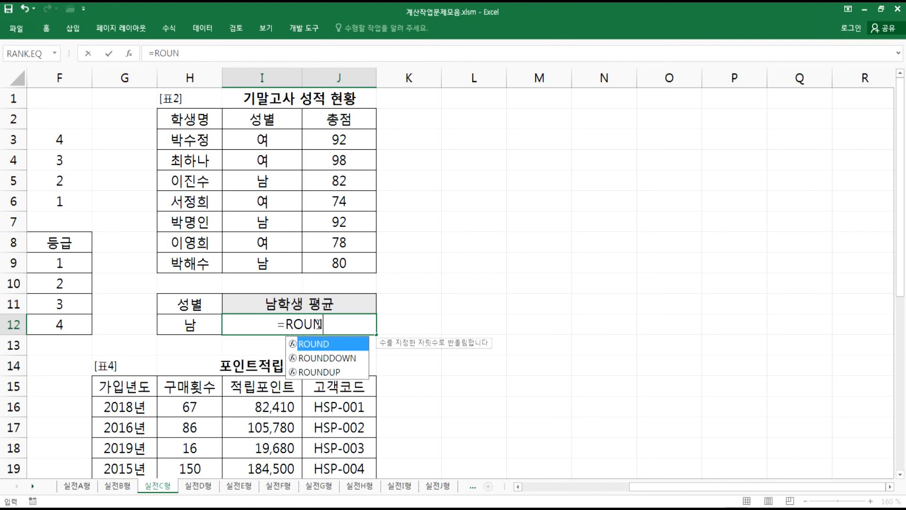
key("Down")
key("Down")
key("Tab")
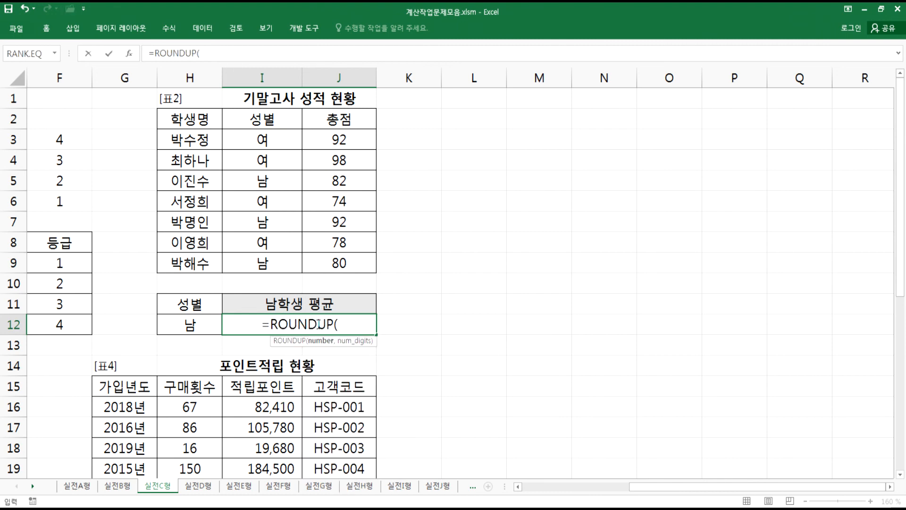
type("DAVER")
key("Tab")
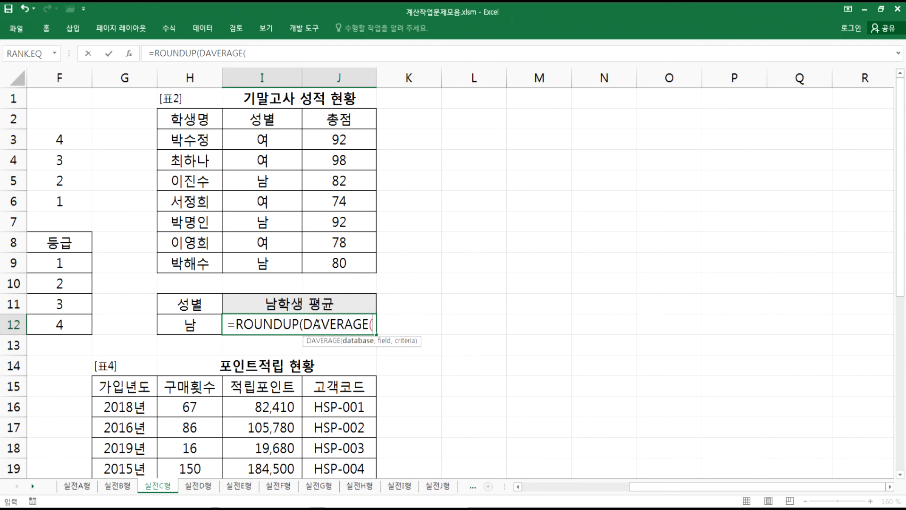
left_click_drag(191, 117, 330, 261)
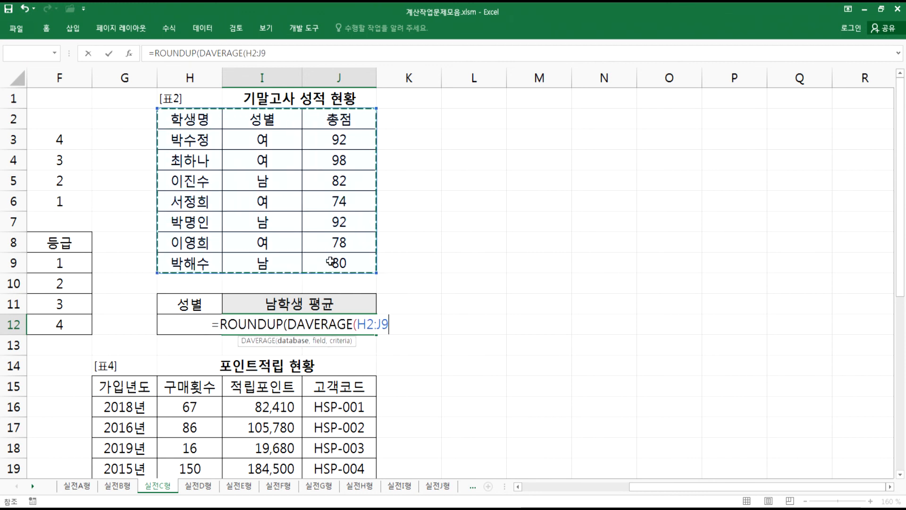
type(",")
left_click(346, 120)
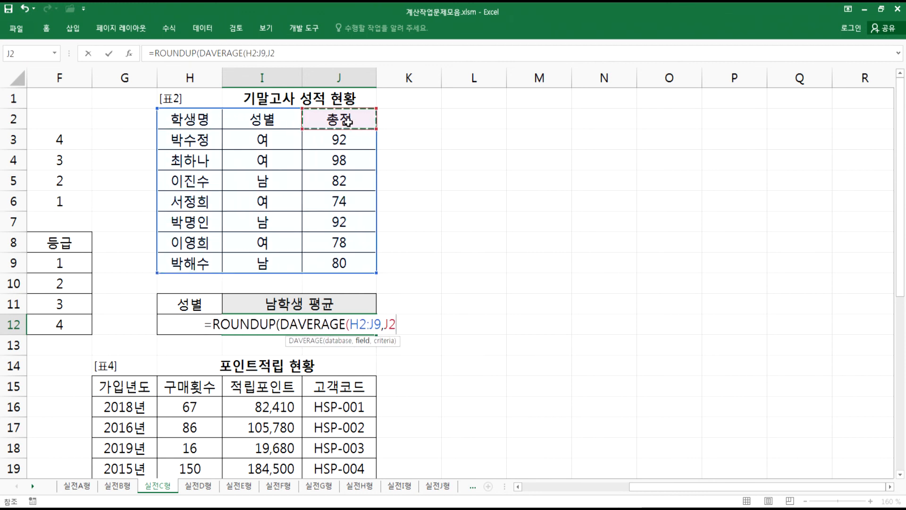
type(",")
left_click_drag(188, 304, 185, 324)
type(",")
key("BackSpace")
type("),1)")
key("Return")
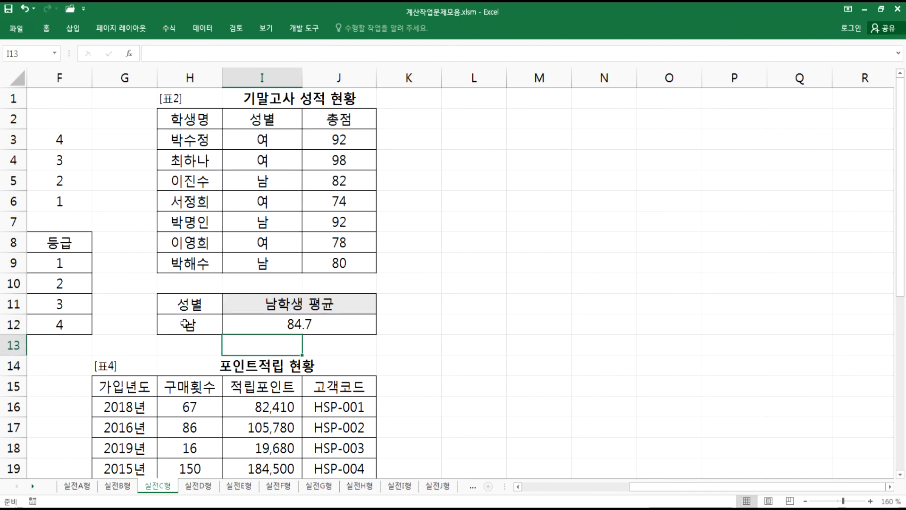
- Copy the I12 formula text into the Notepad notes and add spaces after its commas
left_click(336, 325)
double_click(298, 331)
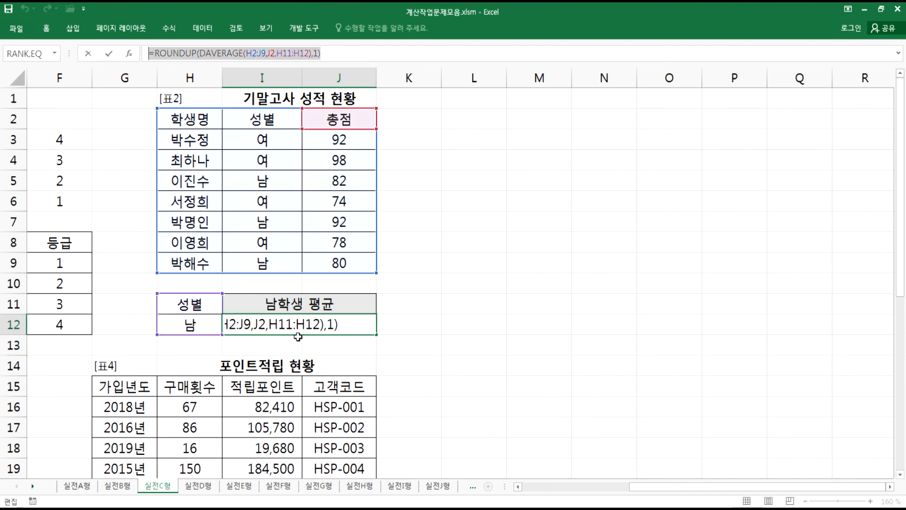
key("ctrl+c")
key("alt+Tab")
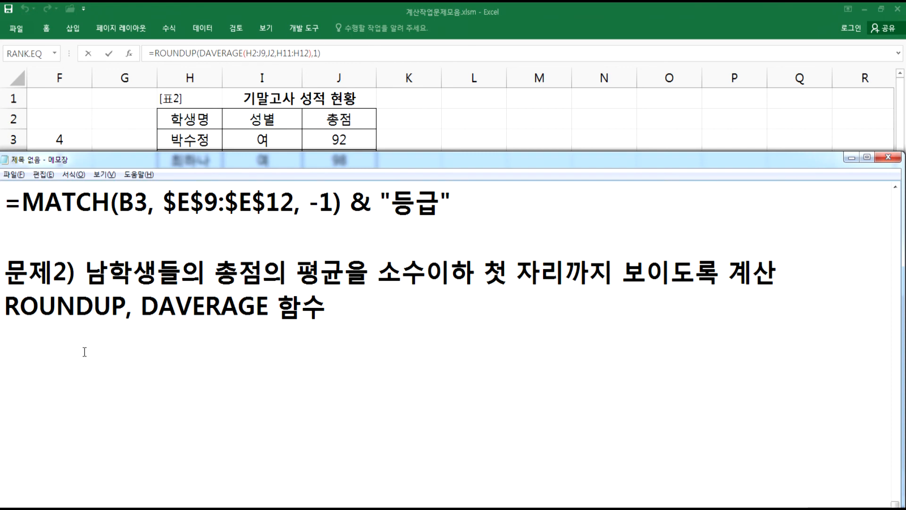
key("ctrl+v")
left_click(361, 341)
left_click(401, 341)
left_click(526, 361)
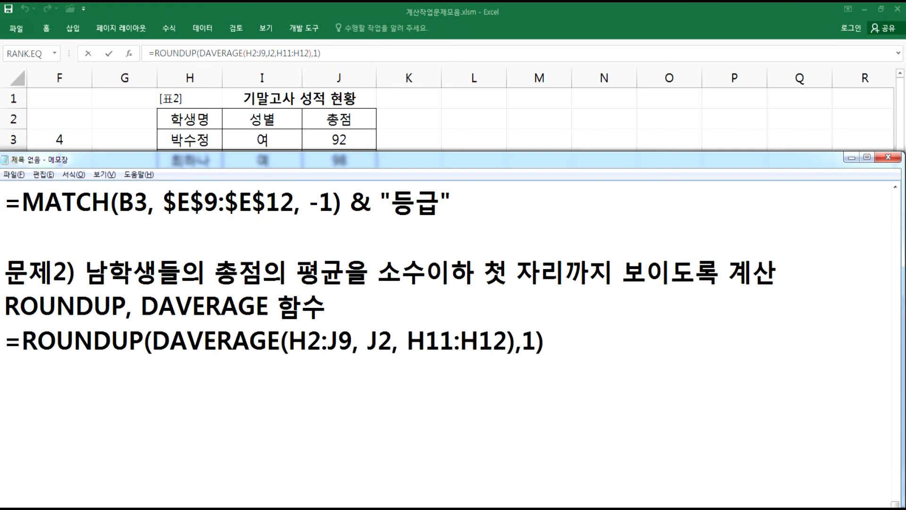
left_click(502, 384)
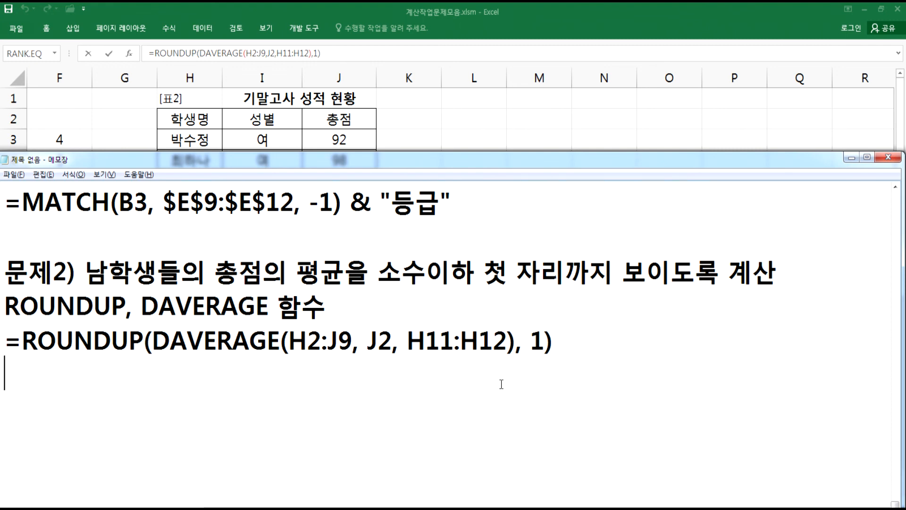
- Add the 문제3 description '문제3) 지점이 "망원점"이면서 출고량이 출고량의 평균 이상인 지점수를 계산', fixing typos along the way
key("Return")
type("문제3)")
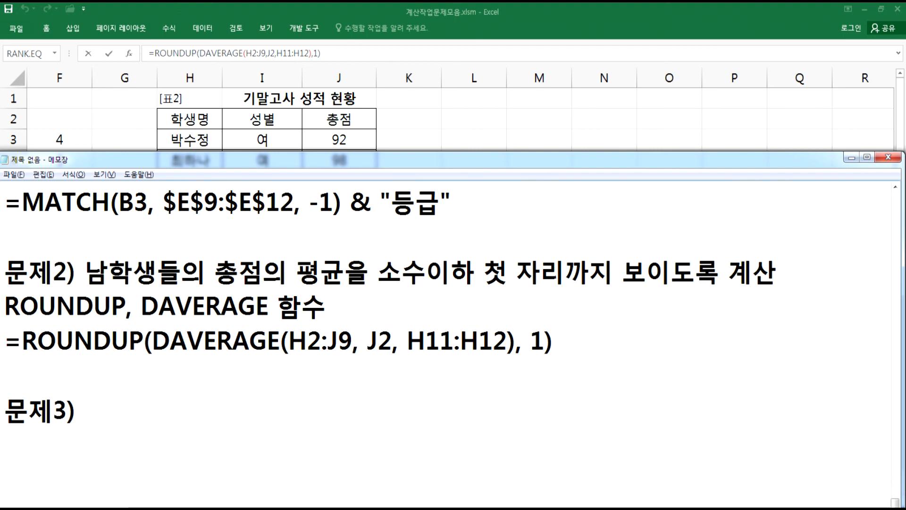
type(" 지점이 ")
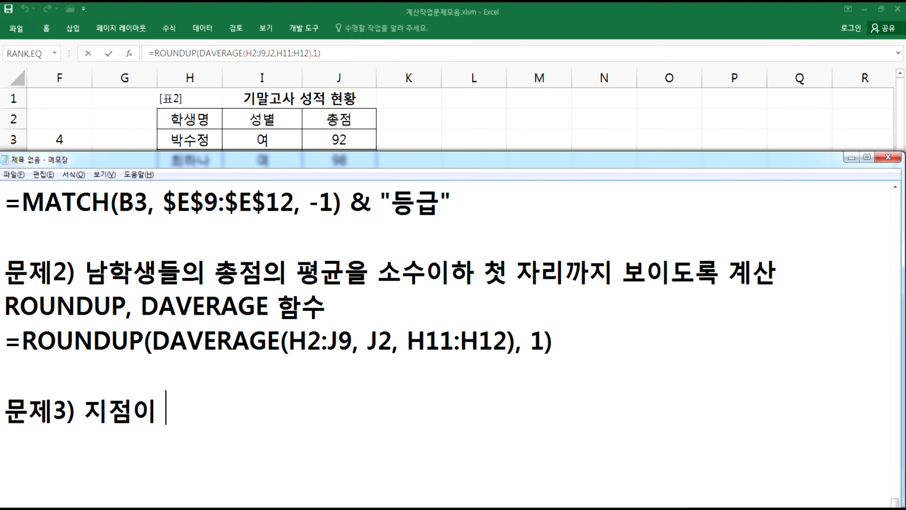
type("\"망원점")
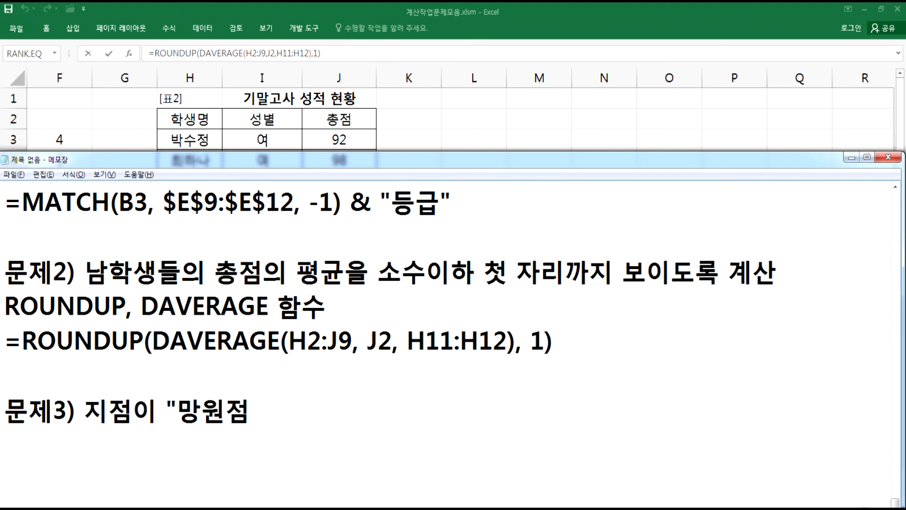
type("\"이면서")
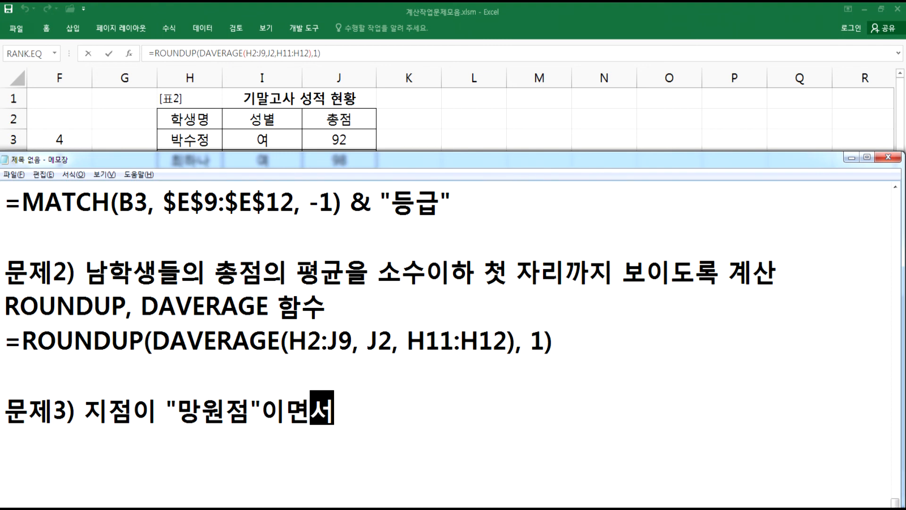
type(" 출고량이 ")
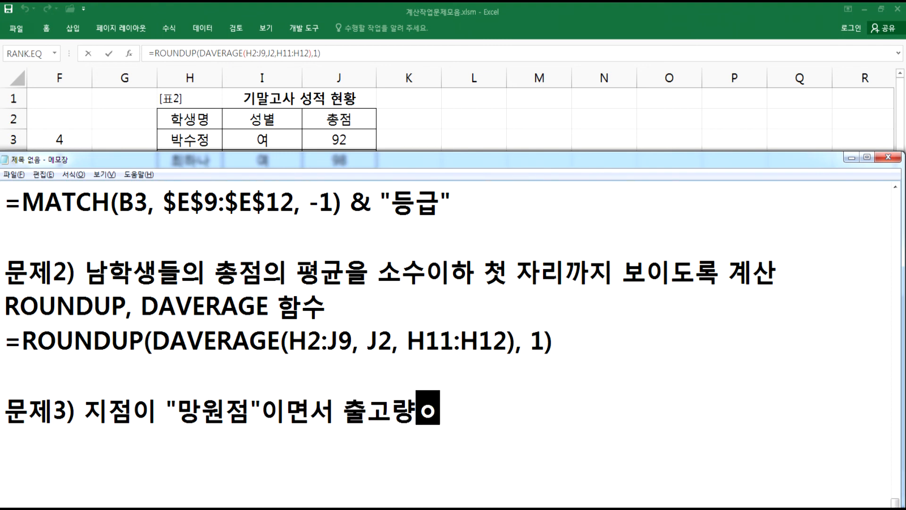
type("출고랭")
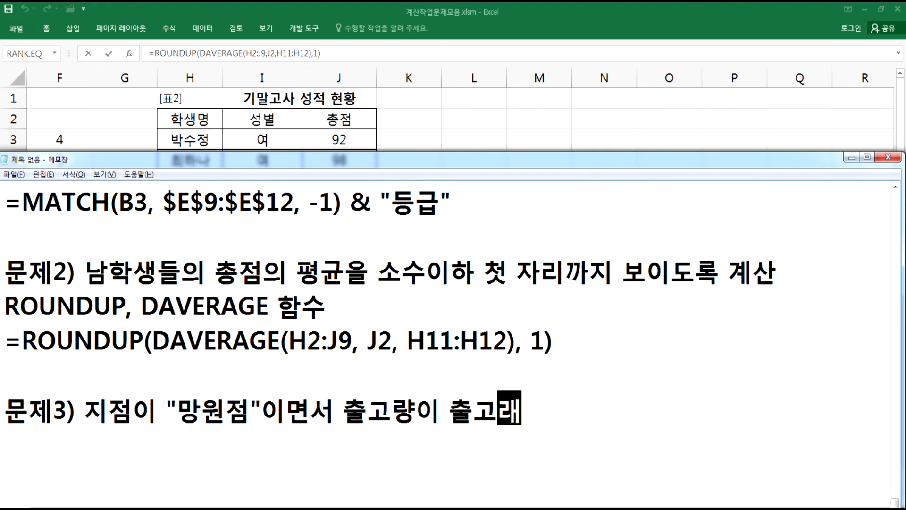
key("BackSpace")
key("BackSpace")
type("량으의 평구ㅠㄴ 이")
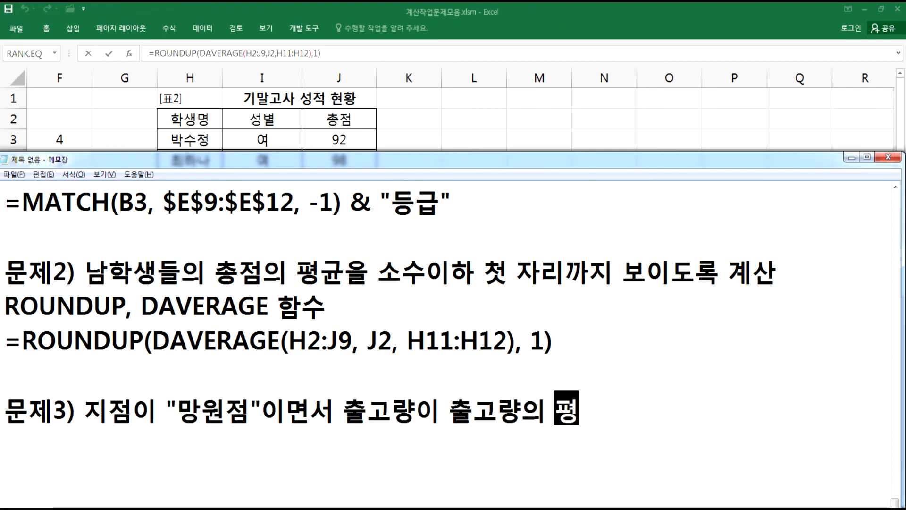
key("BackSpace")
key("BackSpace")
key("BackSpace")
key("BackSpace")
key("BackSpace")
key("BackSpace")
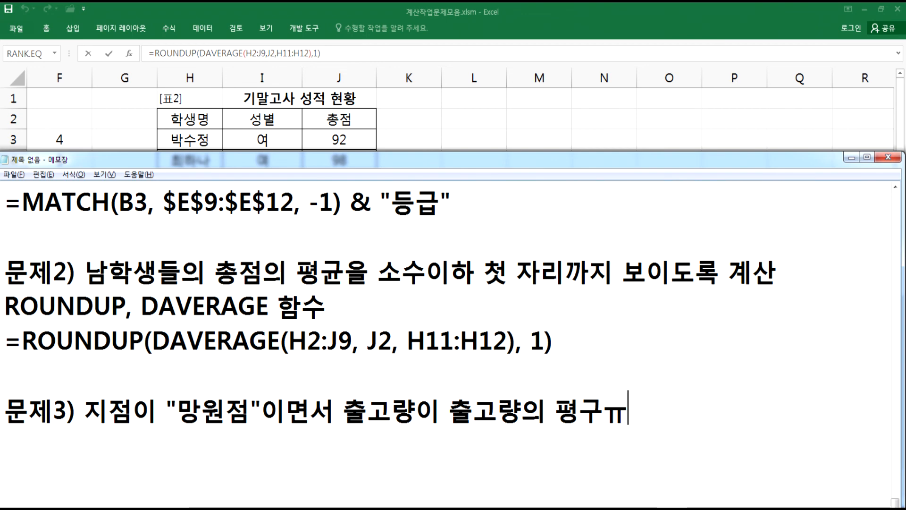
type("균 이상인 ")
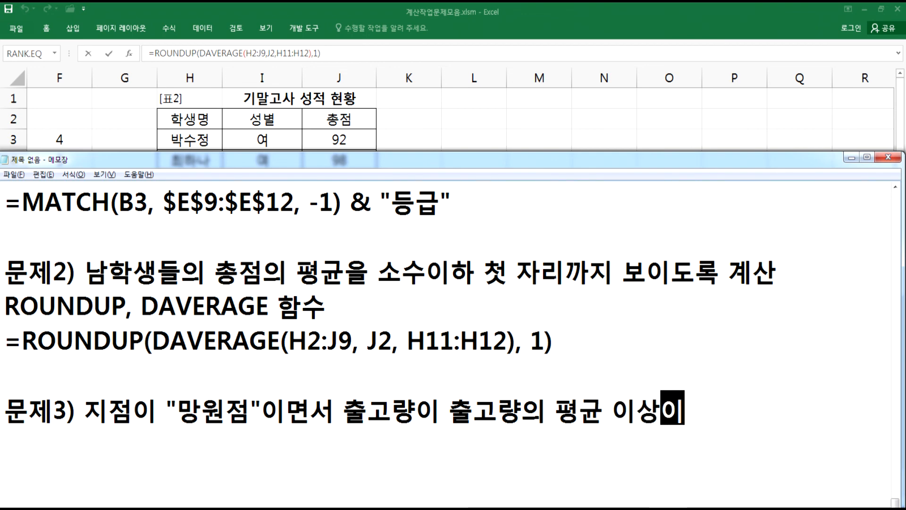
type("지점")
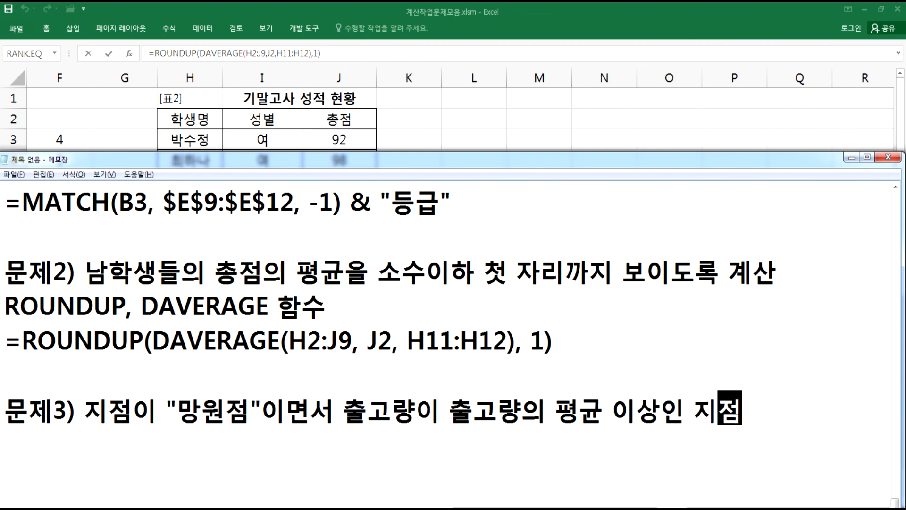
type("수르ㄹ 계산")
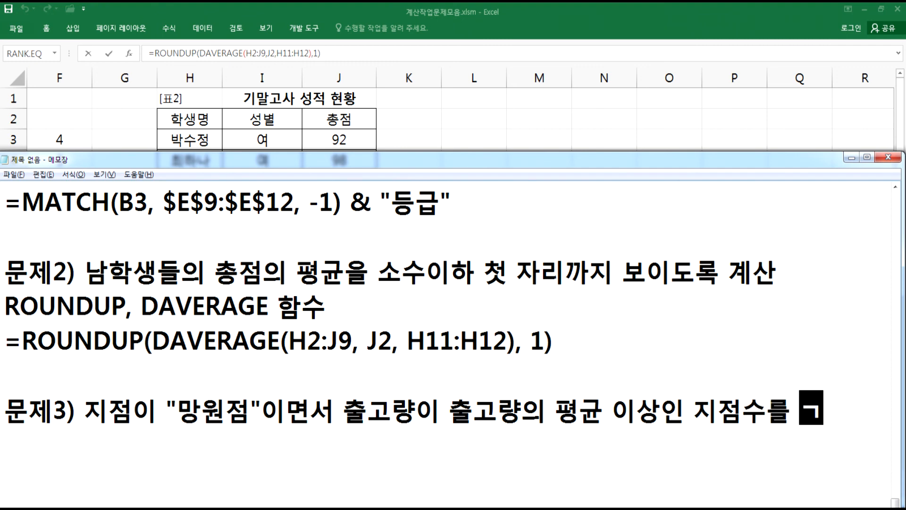
key("Return")
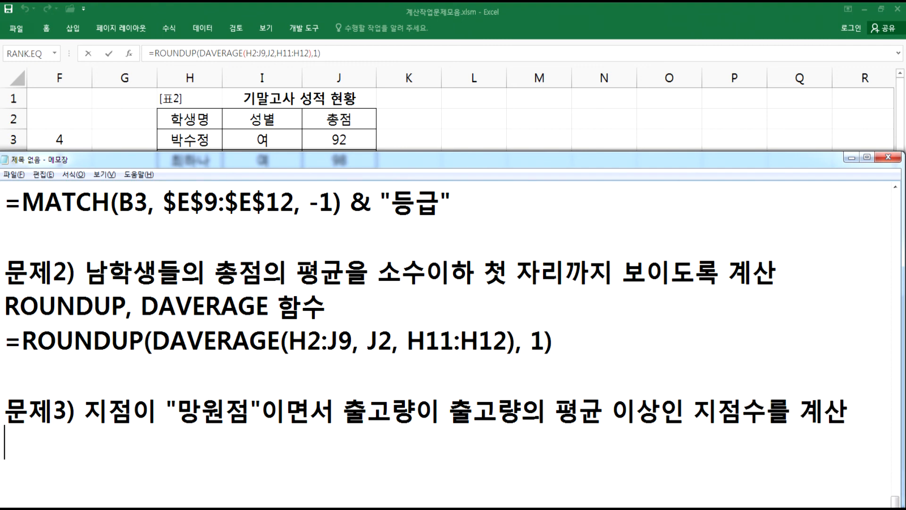
- Add a line listing the tools 'AVERAGE, COUNTIFS 함수와 & 연산자'
type("AVER")
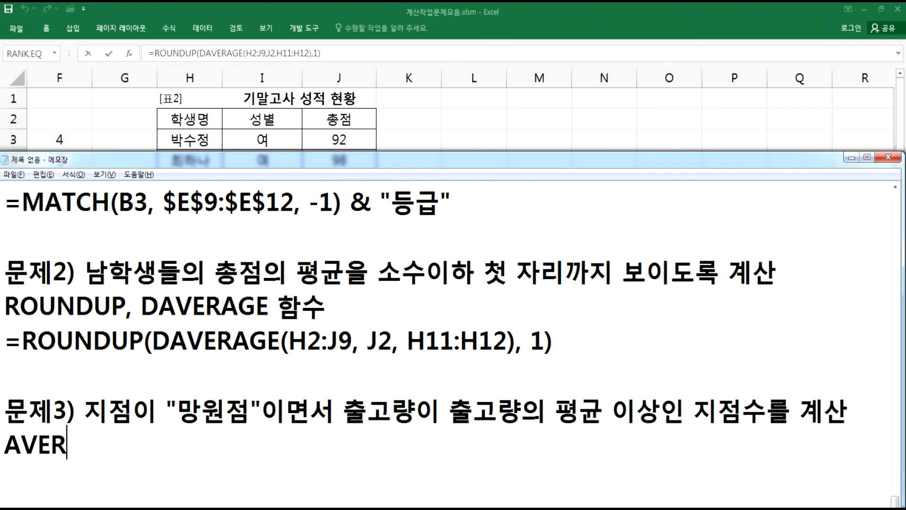
type("AGE, ")
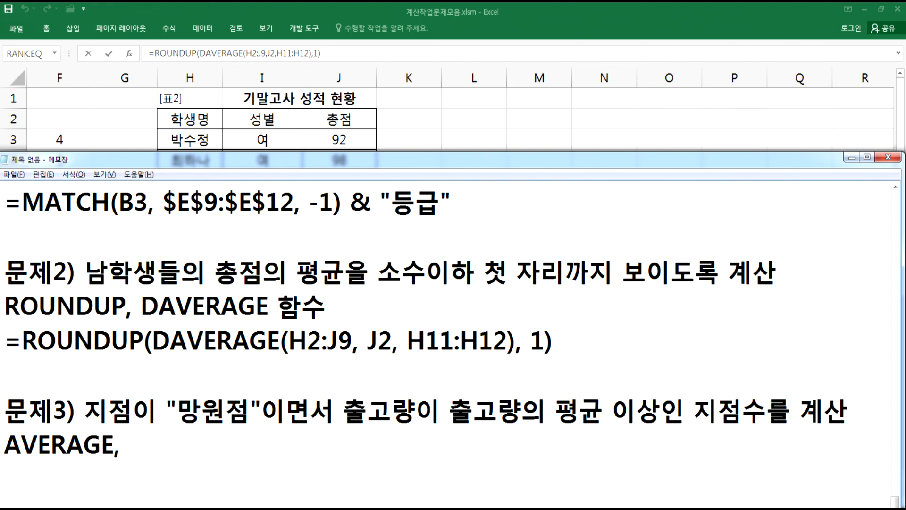
type("COUNTIFS")
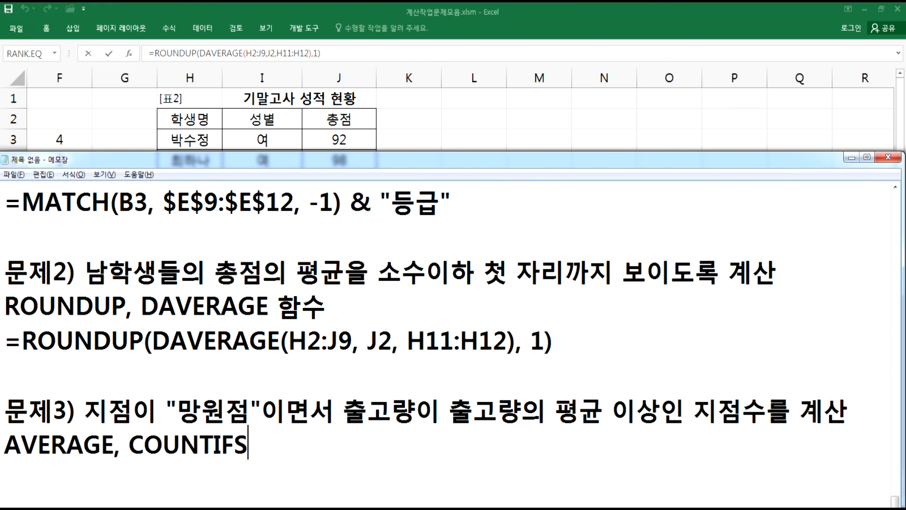
type(" 함")
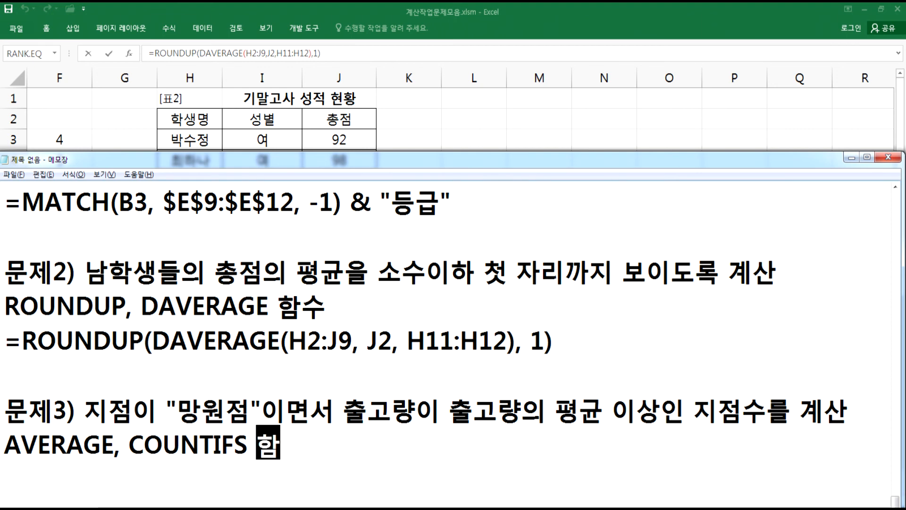
type("수와 & 연샂")
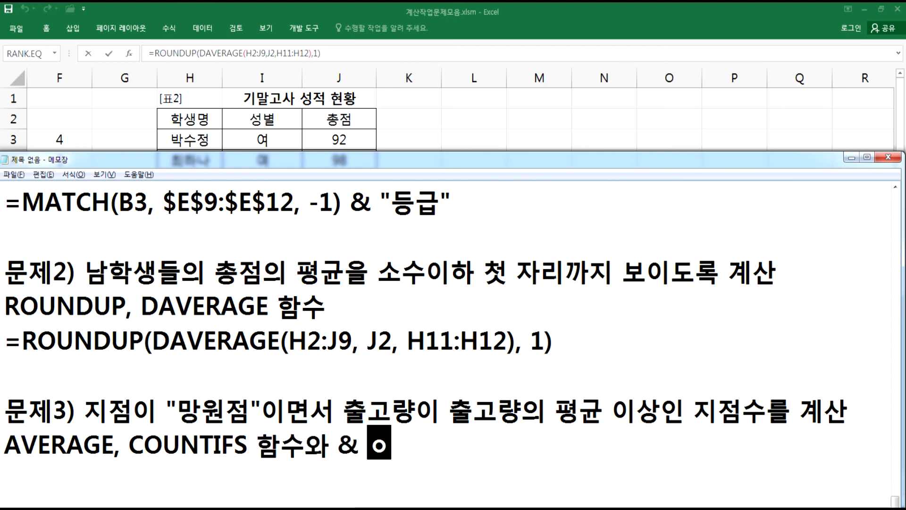
type("자")
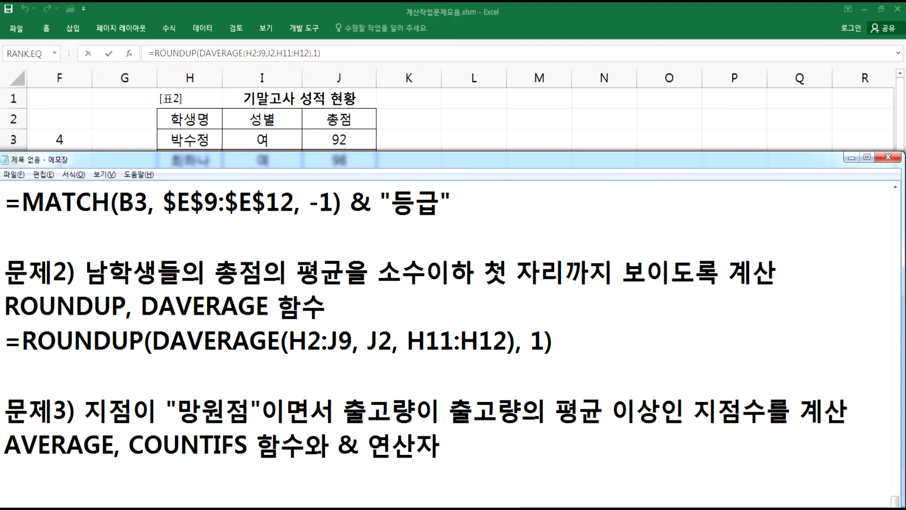
- Start a draft formula line '=COUNTIFS(지점, "망원점",' below the function list
scroll(501, 383, "down", 2)
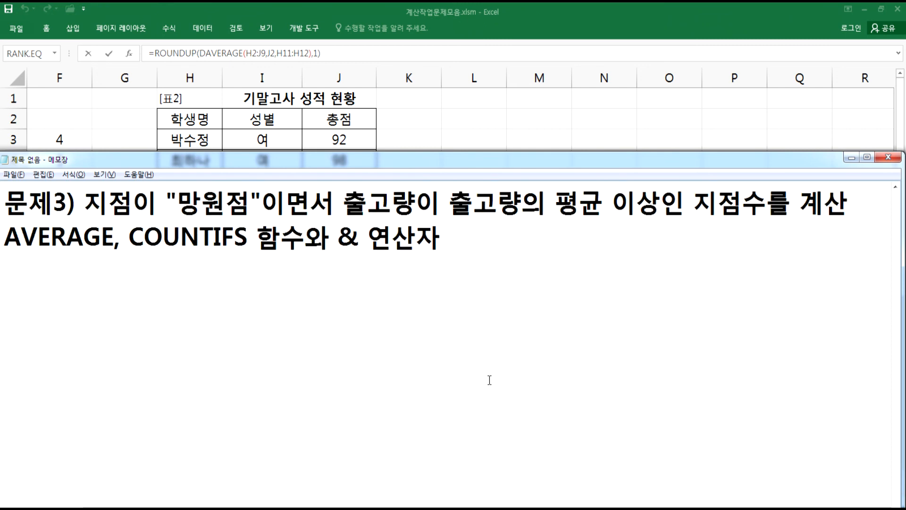
key("Return")
type("=ㅊ")
key("BackSpace")
key("Hangul")
type("COUNTIFS(")
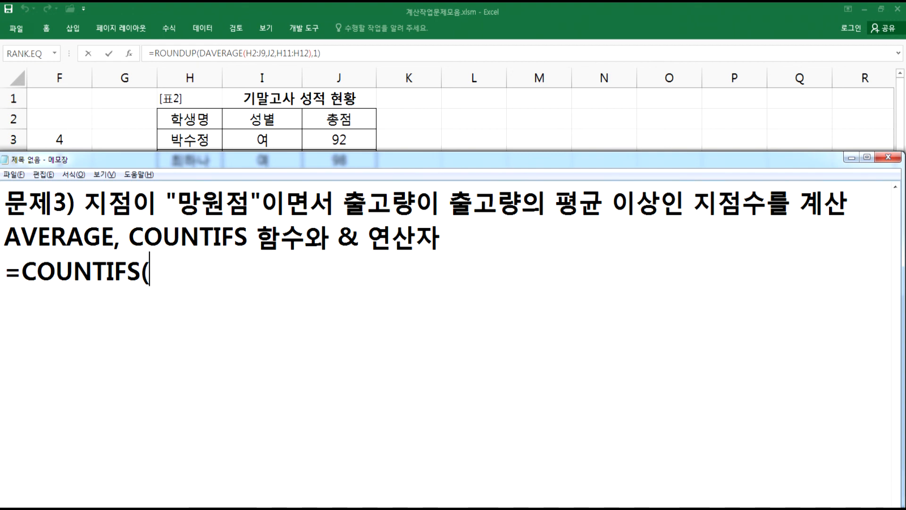
type("WL")
key("BackSpace")
key("BackSpace")
key("Hangul")
type("지점, \"")
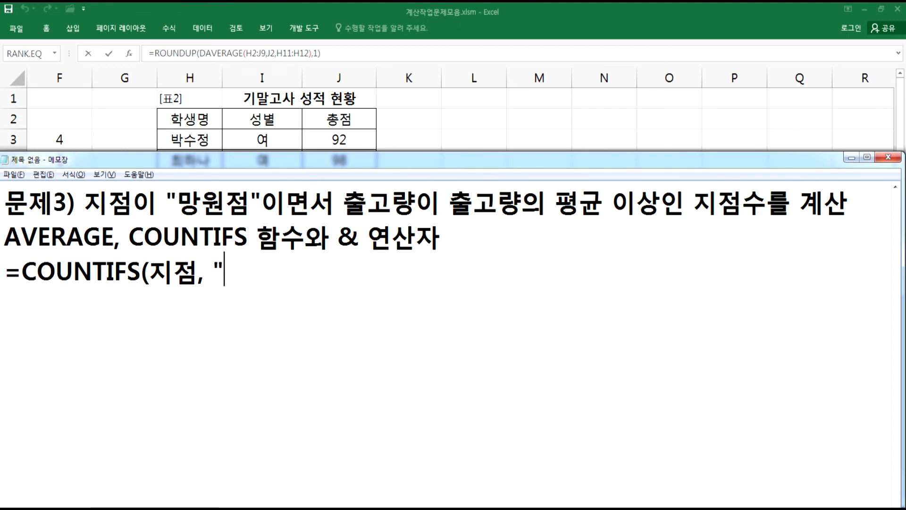
key("Hangul")
type("A")
key("BackSpace")
key("Hangul")
type("망원점\"")
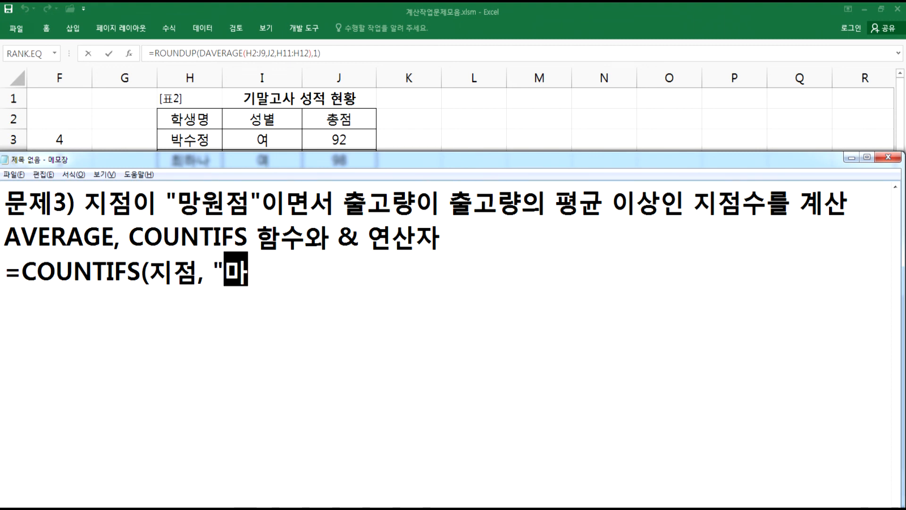
type(",")
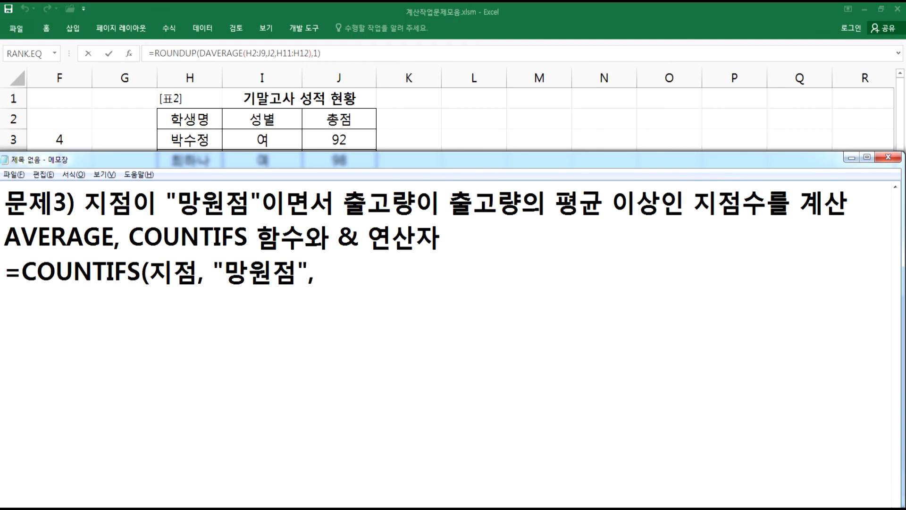
- Leave the I12 edit in Excel and examine the 제품출고현황 table's 지점 and 출고량 columns
key("alt+Tab")
key("Home")
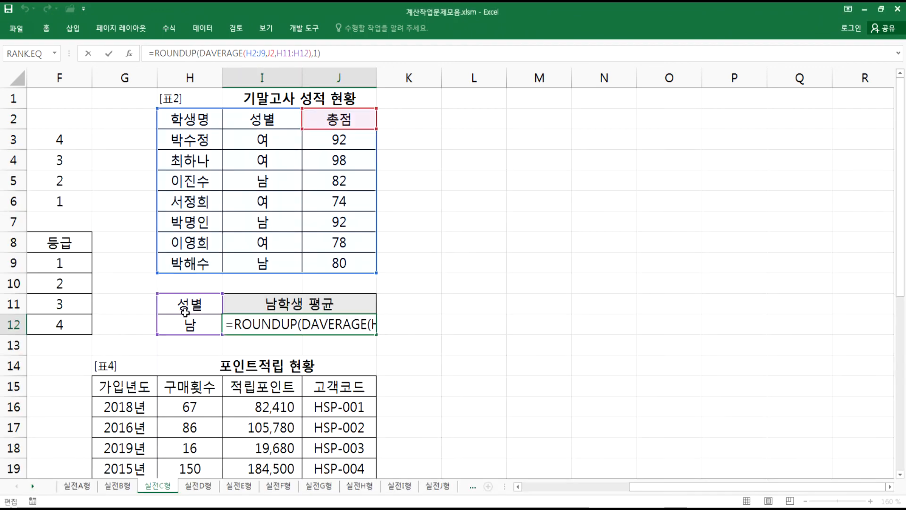
key("Escape")
left_click(397, 340)
key("Home")
scroll(283, 293, "down", 4)
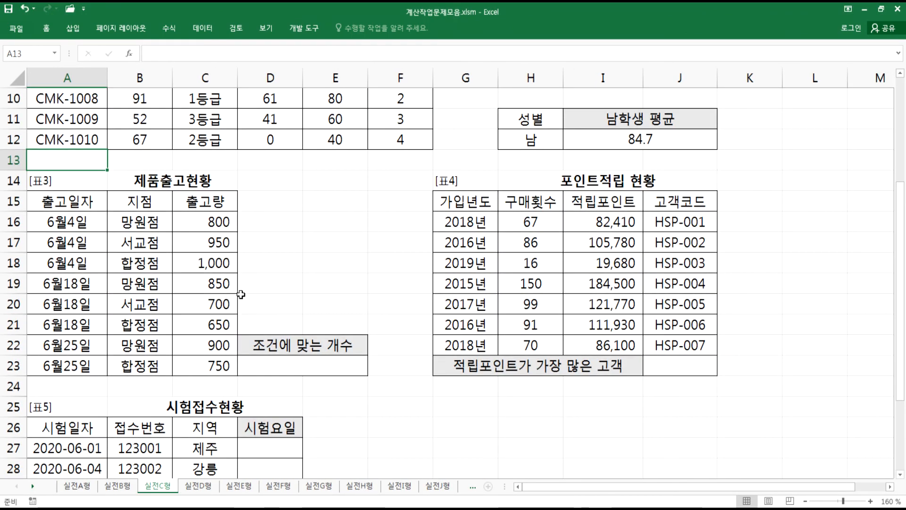
left_click(213, 165)
key("alt+Tab")
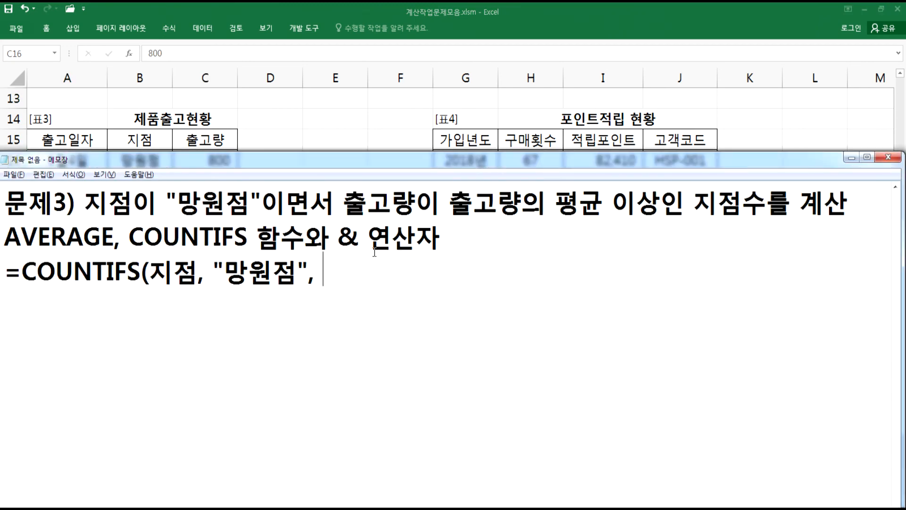
- Complete the draft as '=COUNTIFS(지점, "망원점", 출고량, 출고량의 평균 이상)'
type("출고량")
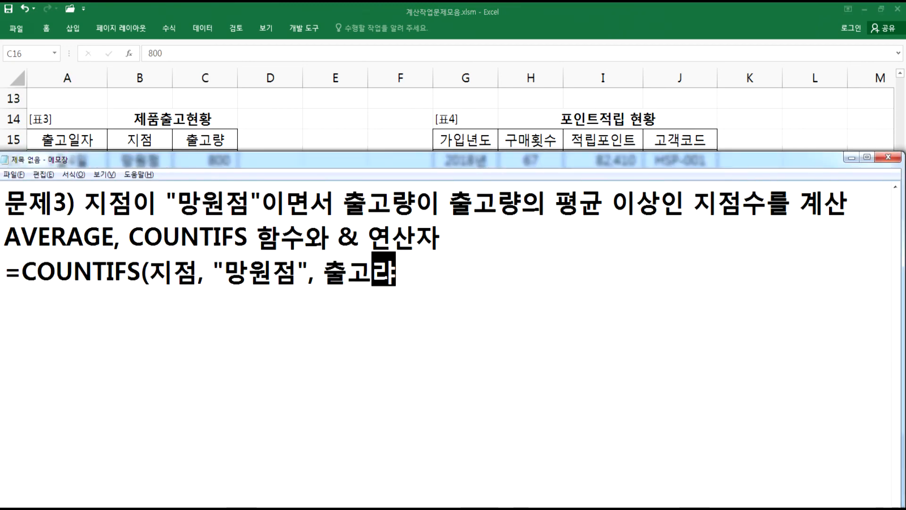
type(",")
type(" 출고랴")
type("의 평규")
type(" 이상)")
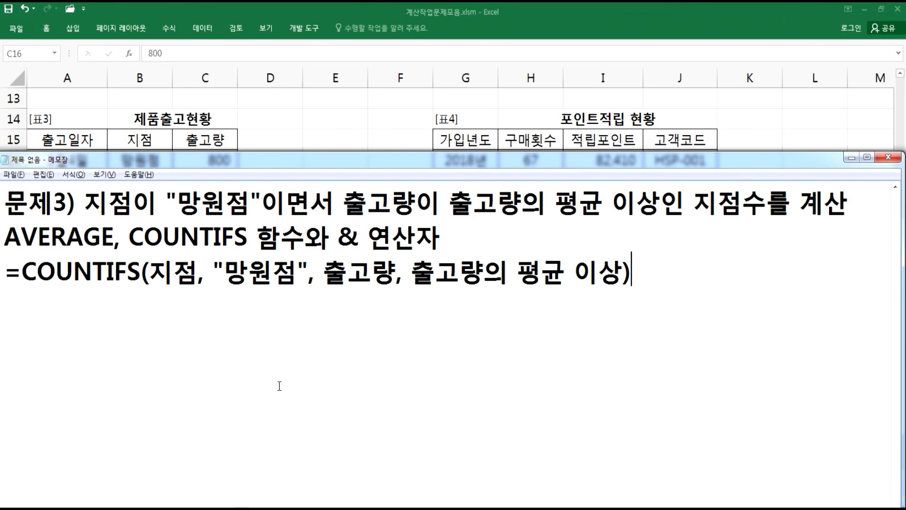
- Duplicate the draft COUNTIFS line onto the next line
left_click_drag(6, 279, 9, 294)
key("ctrl+c")
left_click(132, 297)
key("ctrl+v")
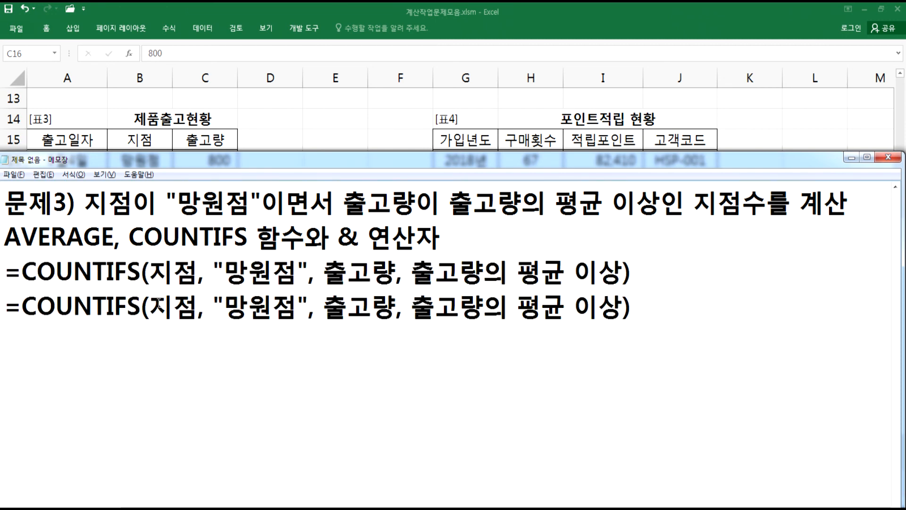
- In the duplicated line, replace 지점 with the range B16:B23 after checking the table in Excel
key("alt+Tab")
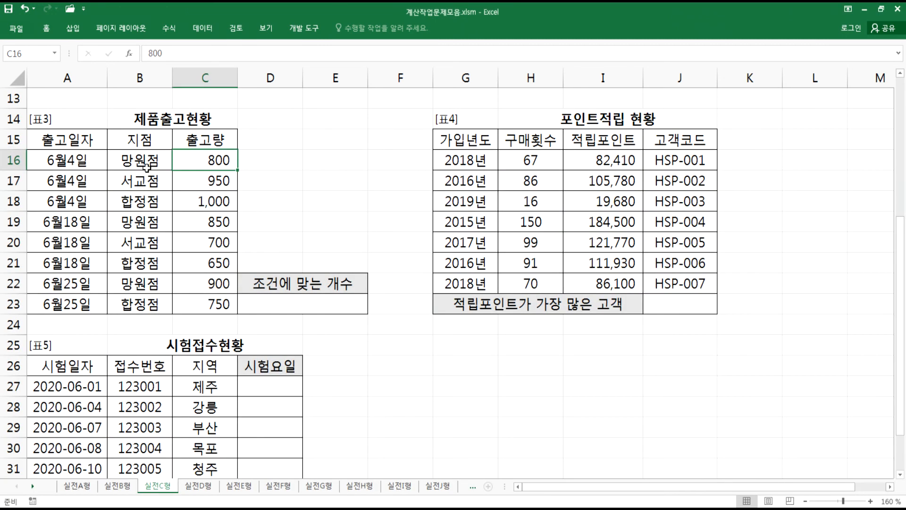
key("alt+Tab")
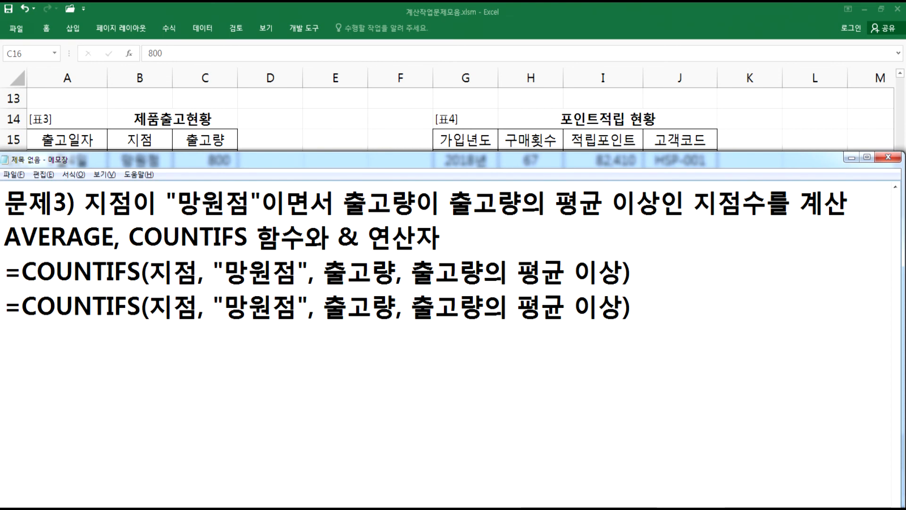
type("B16:B")
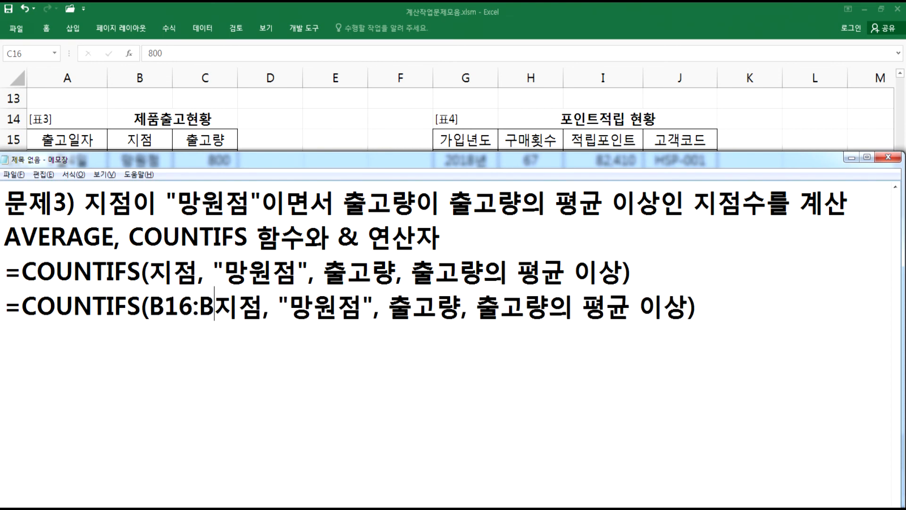
type("23")
key("Delete")
key("Delete")
- In the duplicated line, replace 출고량 with the range C16:C23 after checking the 출고량 column in Excel
key("alt+Tab")
left_click(144, 142)
left_click_drag(140, 160, 140, 303)
key("alt+Tab")
left_click_drag(368, 307, 433, 309)
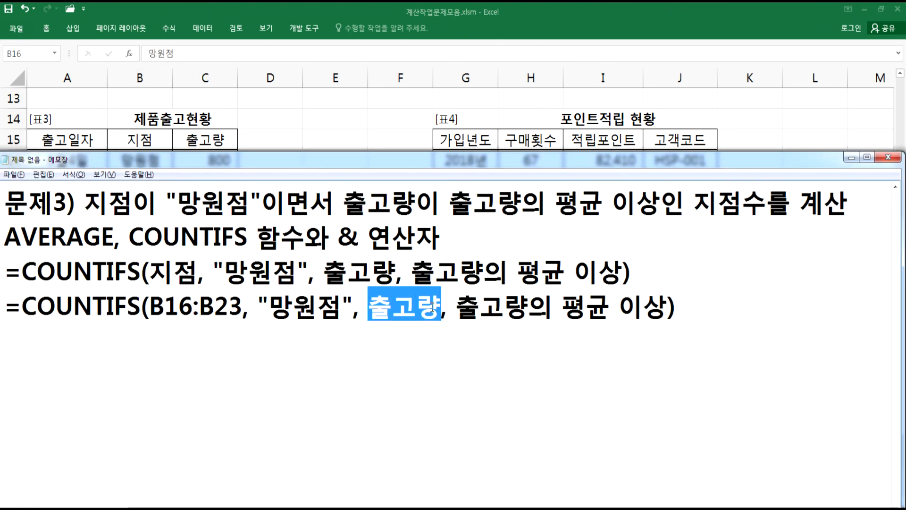
type("V")
key("BackSpace")
type("C16:")
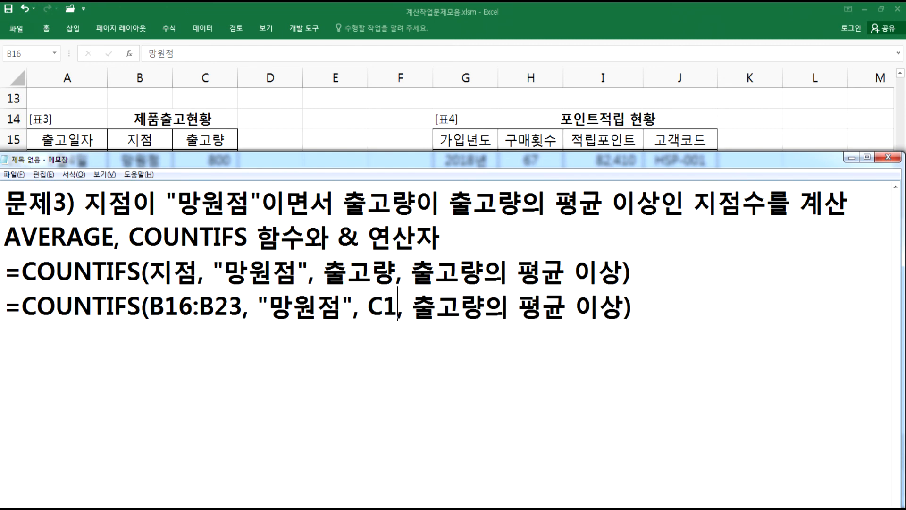
type("C24")
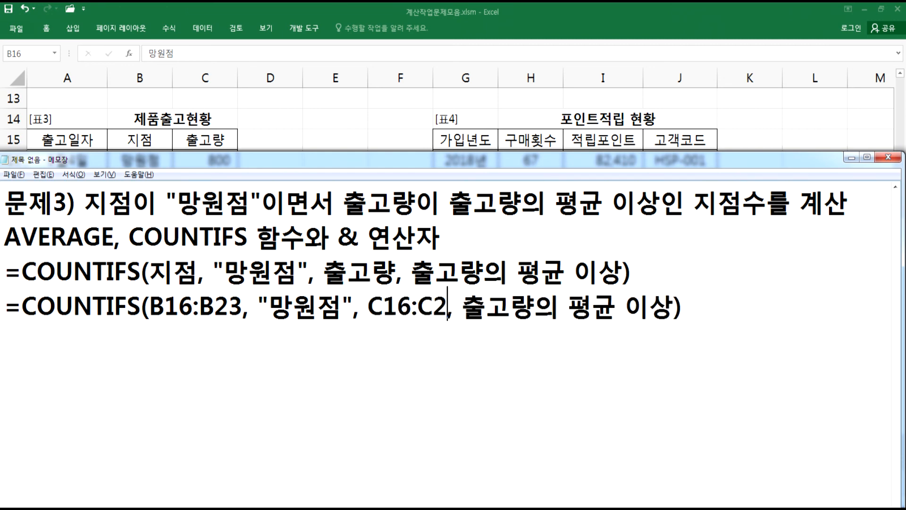
key("BackSpace")
type("3")
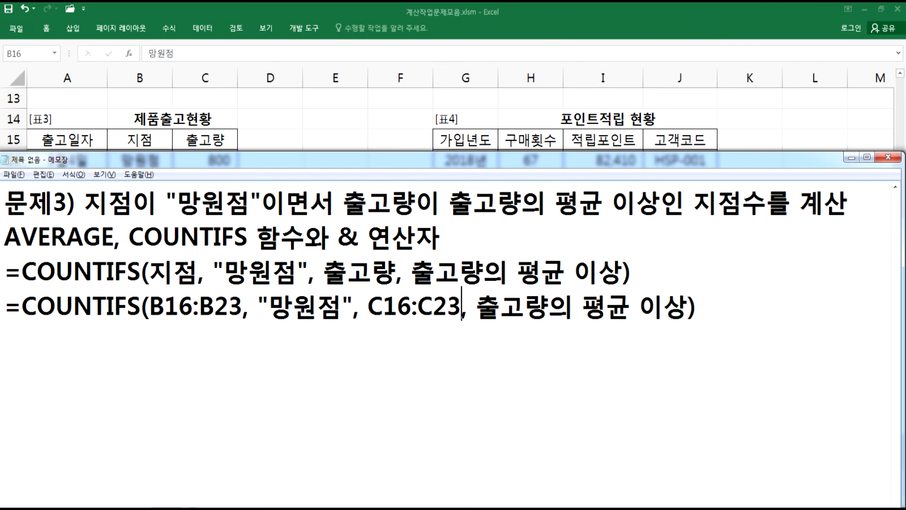
- Turn the 출고량의 평균 이상 argument into a quoted ">=" criterion, removing the word 이상
key("alt+Tab")
left_click_drag(219, 170, 219, 302)
key("alt+Tab")
left_click_drag(477, 306, 690, 307)
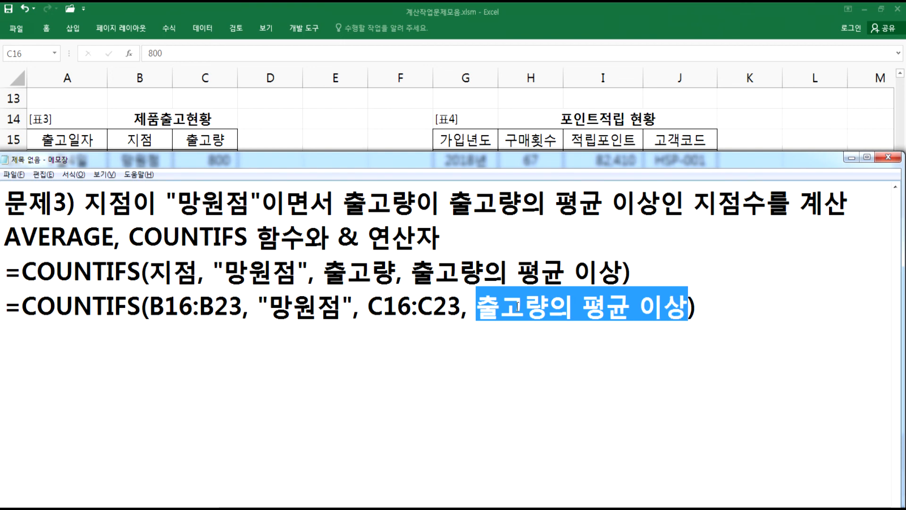
key("Left")
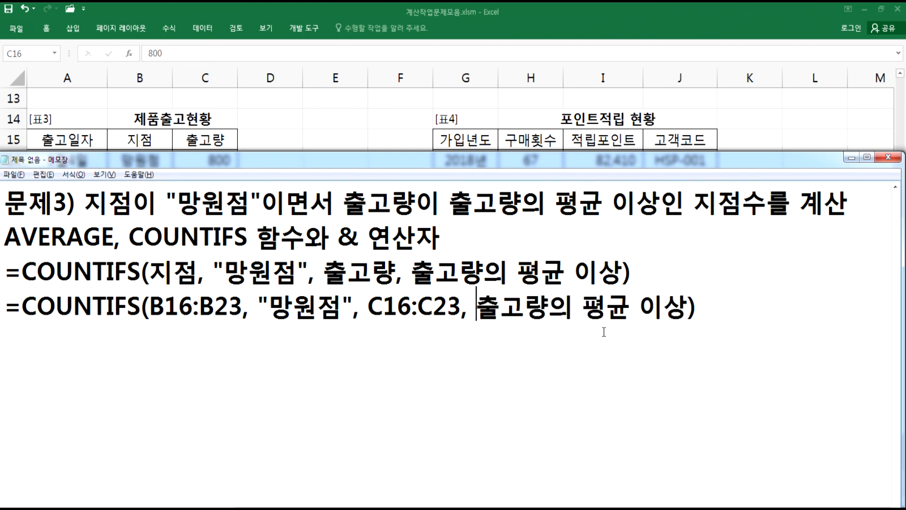
type("\"")
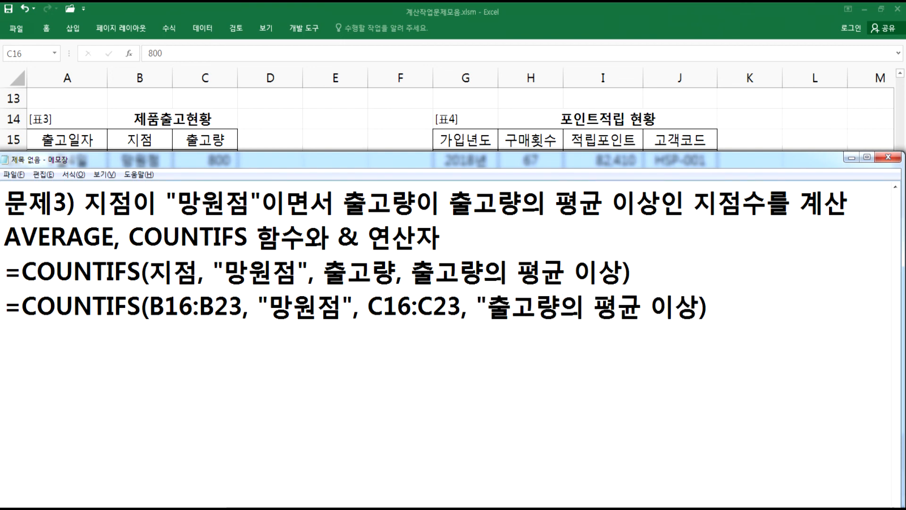
type(">=")
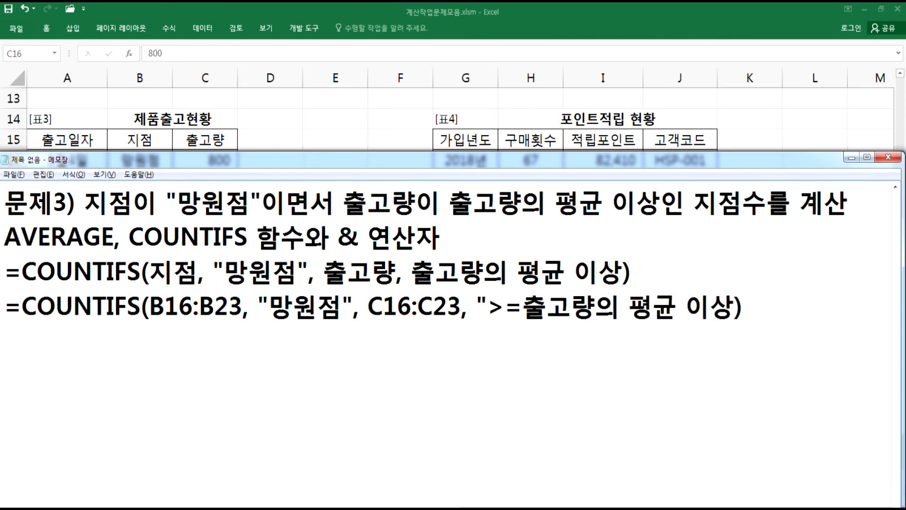
key("Right")
key("Right")
key("Right")
key("Right")
key("Right")
key("Right")
type("\"")
key("Delete")
key("Delete")
key("Delete")
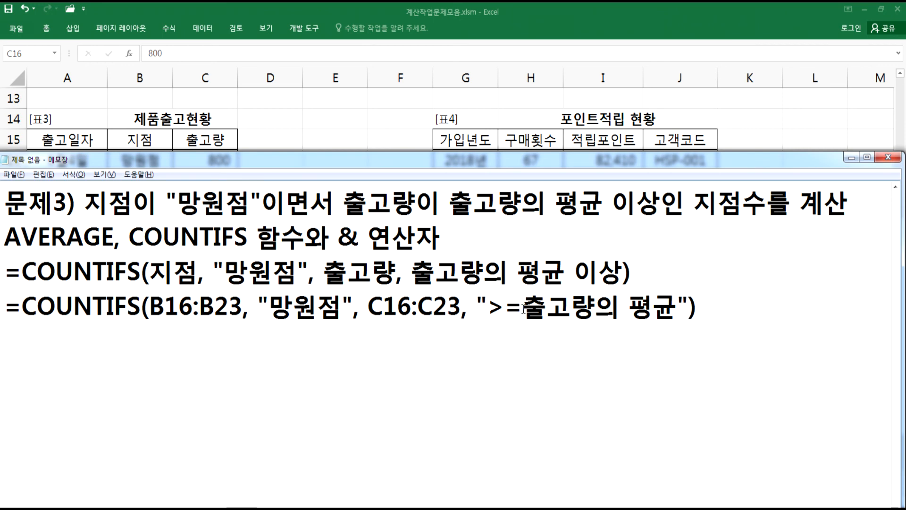
- Replace the 출고량의 평균 text with AVERAGE(C16:C23) inside the criterion
left_click_drag(677, 311, 537, 297)
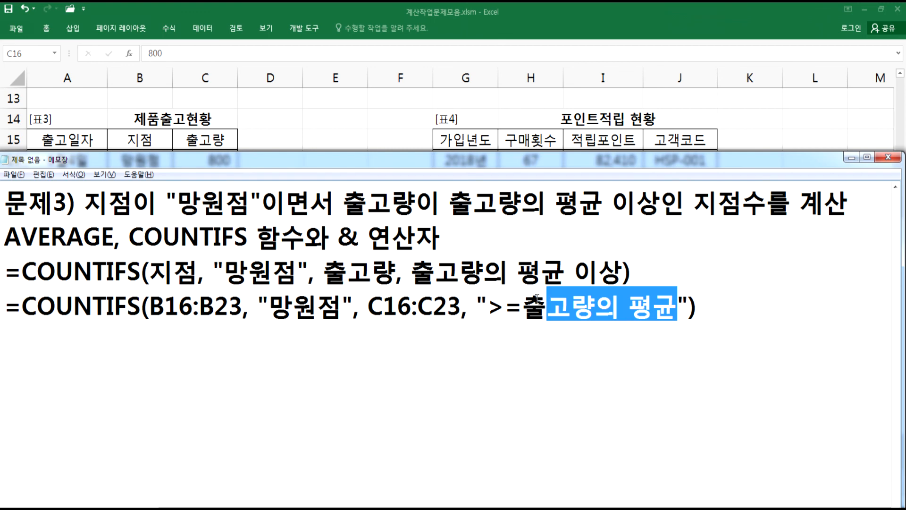
left_click(524, 304)
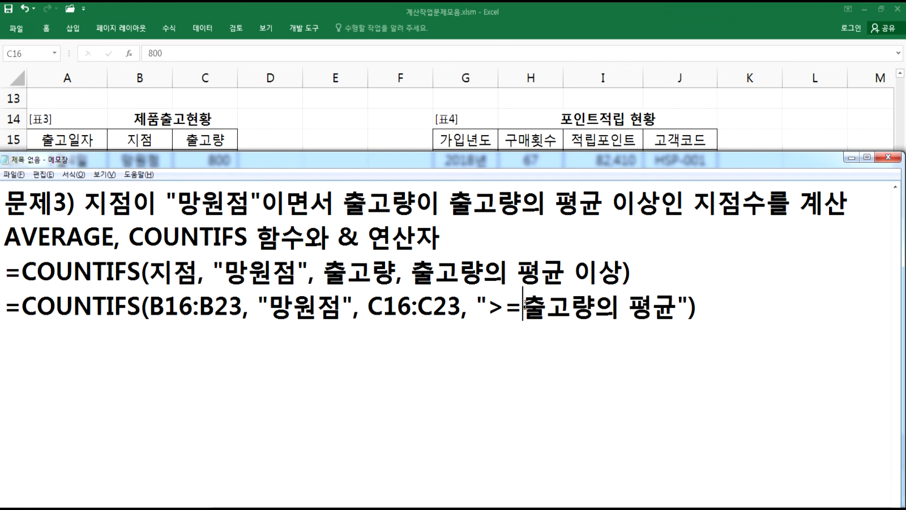
type("ㅁㅍㄷㅁ")
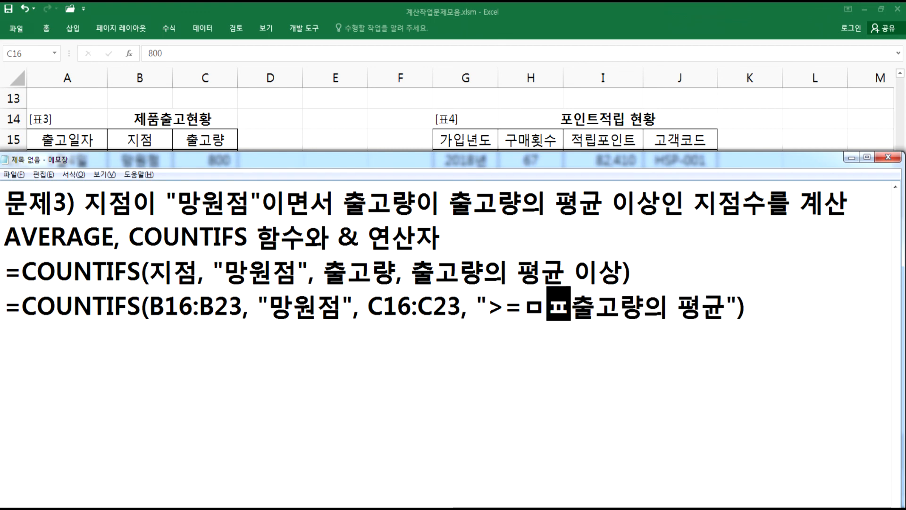
key("BackSpace")
key("BackSpace")
key("BackSpace")
key("BackSpace")
type("AVERAGE(")
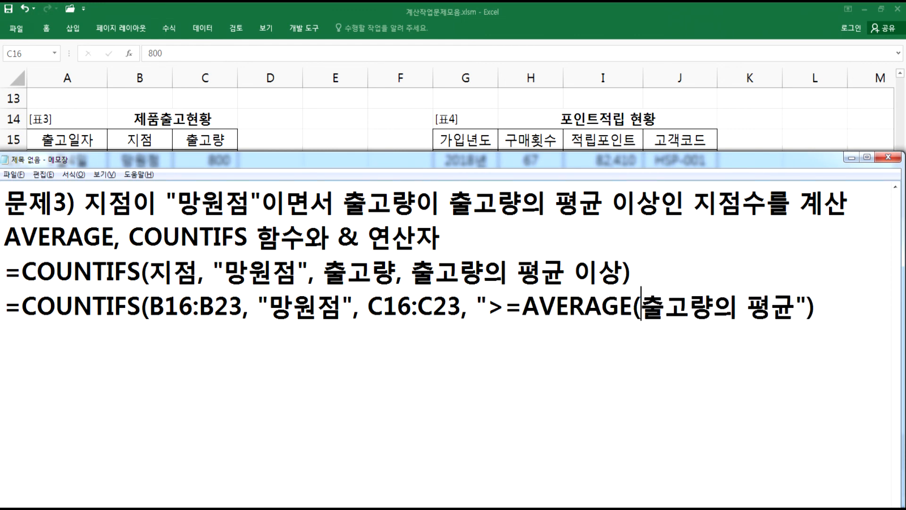
type("C16:C2")
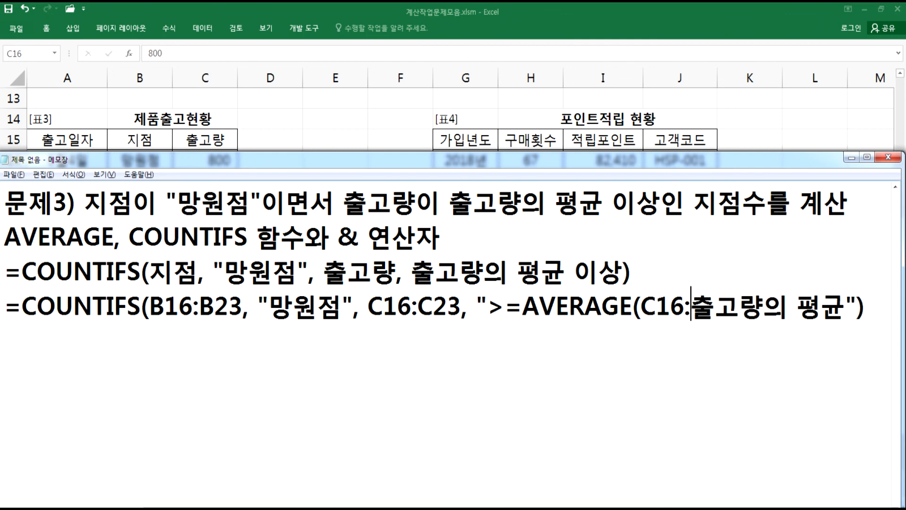
type("3)")
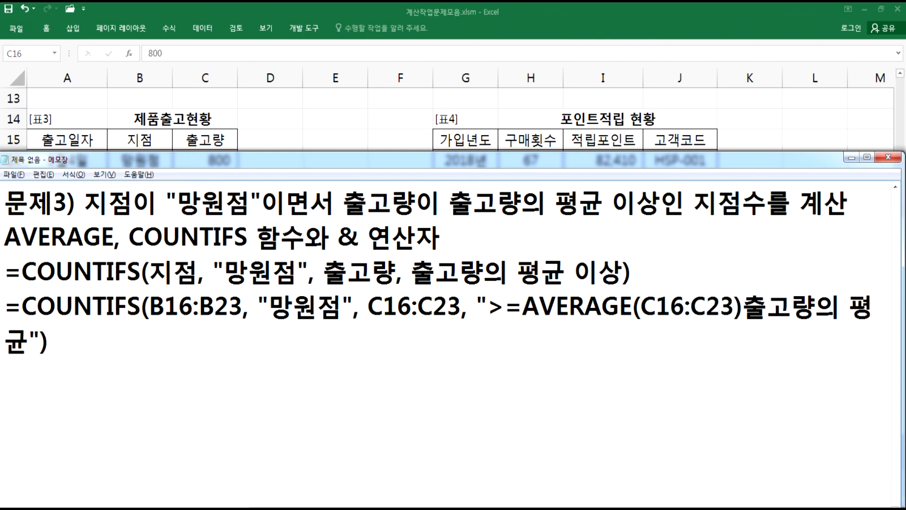
key("Delete")
key("Delete")
key("Delete")
key("Delete")
key("Delete")
key("Delete")
key("Delete")
key("Delete")
- Close the ">=" quote and join it to the AVERAGE function with the & operator
left_click_drag(740, 309, 530, 301)
left_click(528, 302)
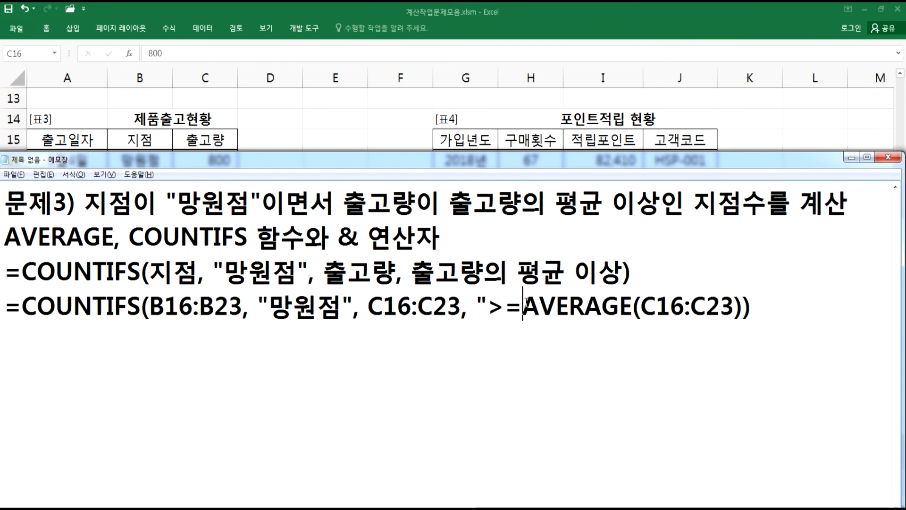
type("\"")
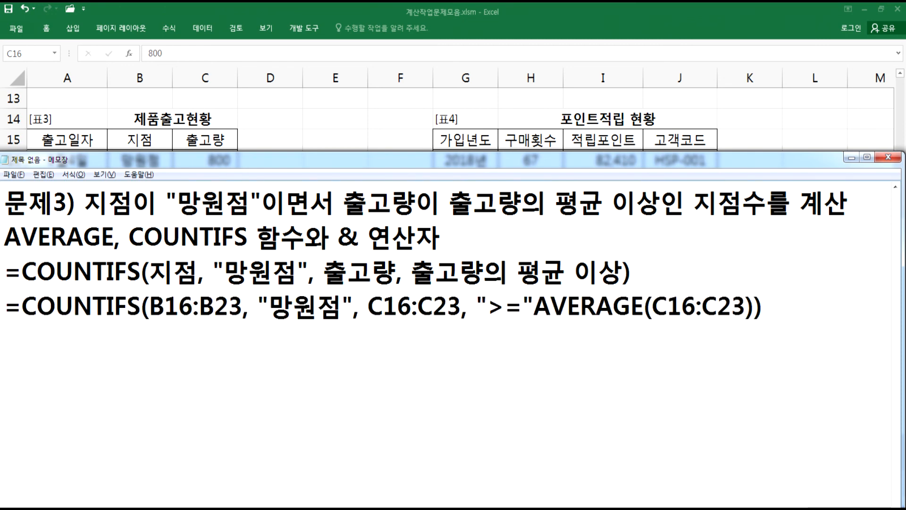
type("&")
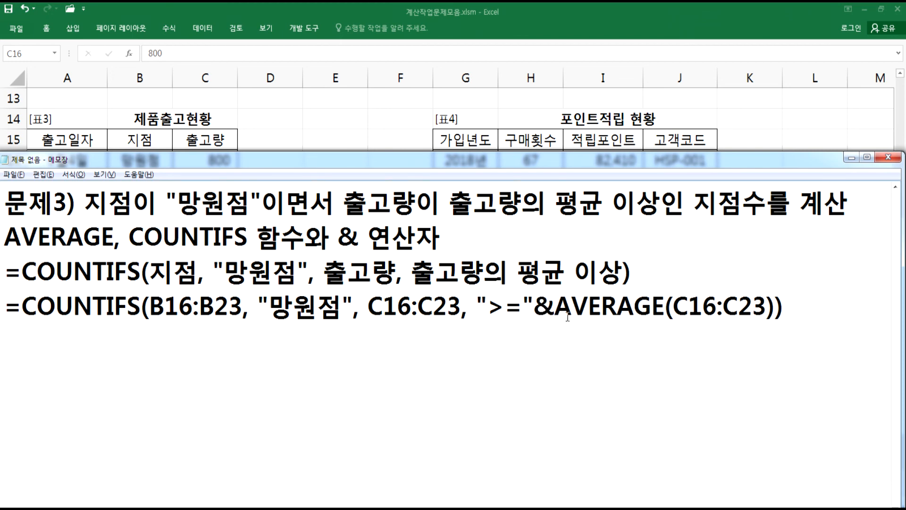
- Examine the ">=" condition, the & operator and the AVERAGE(C16:C23) part of the formula
left_click(489, 307)
left_click_drag(489, 307, 683, 312)
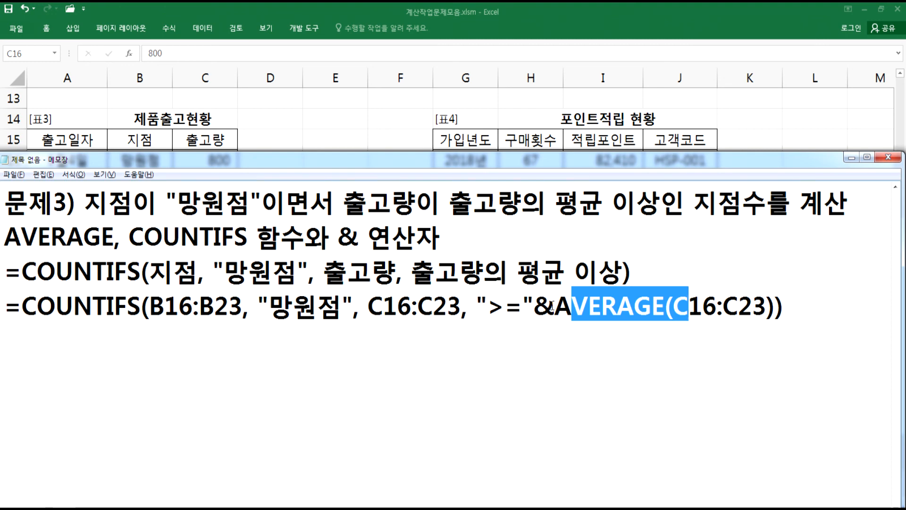
left_click_drag(487, 309, 524, 309)
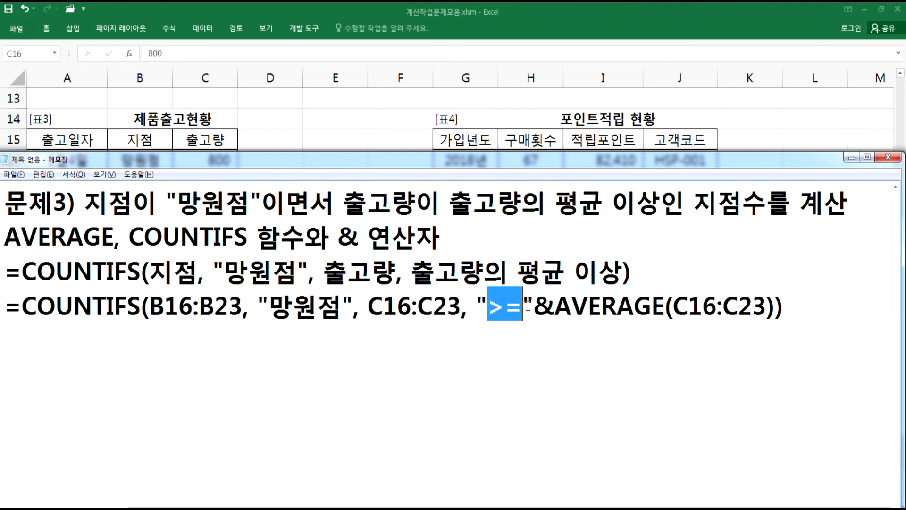
left_click(522, 307)
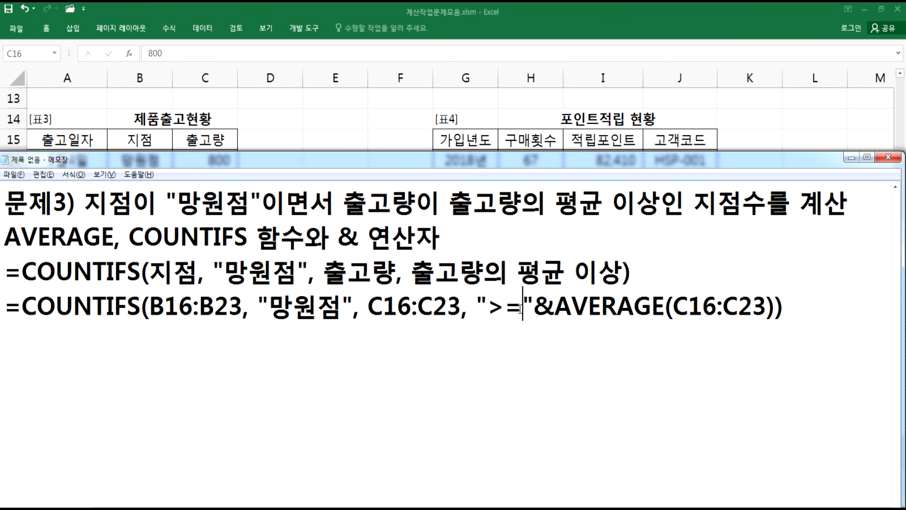
left_click_drag(554, 309, 776, 308)
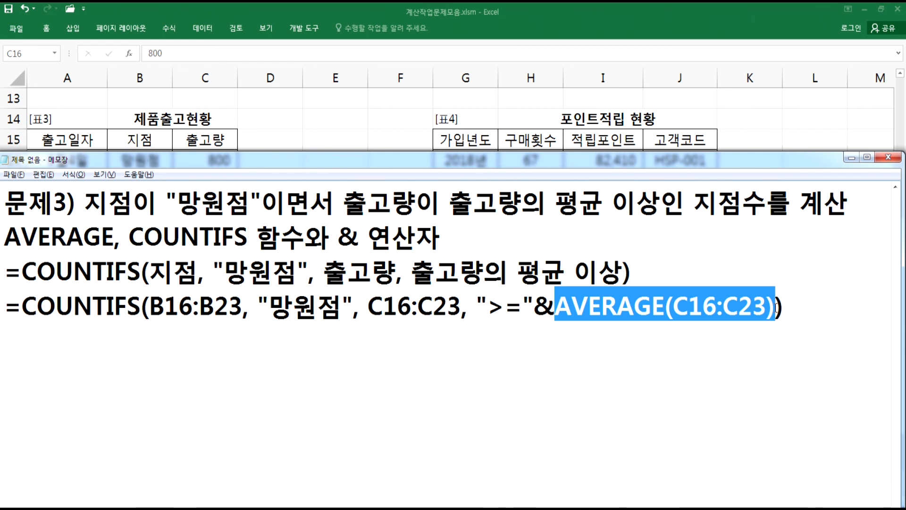
left_click_drag(488, 309, 551, 305)
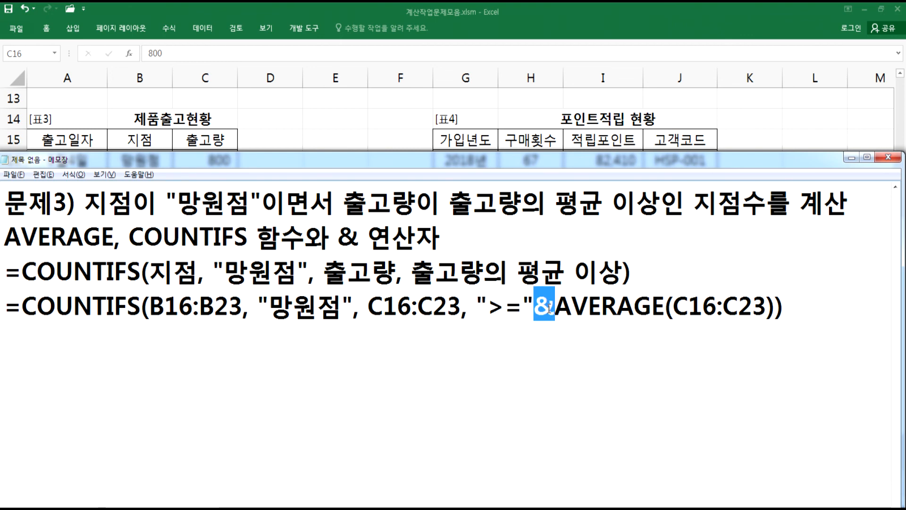
- Copy the finished COUNTIFS formula from Notepad and enter it in cell D23
left_click_drag(5, 305, 793, 306)
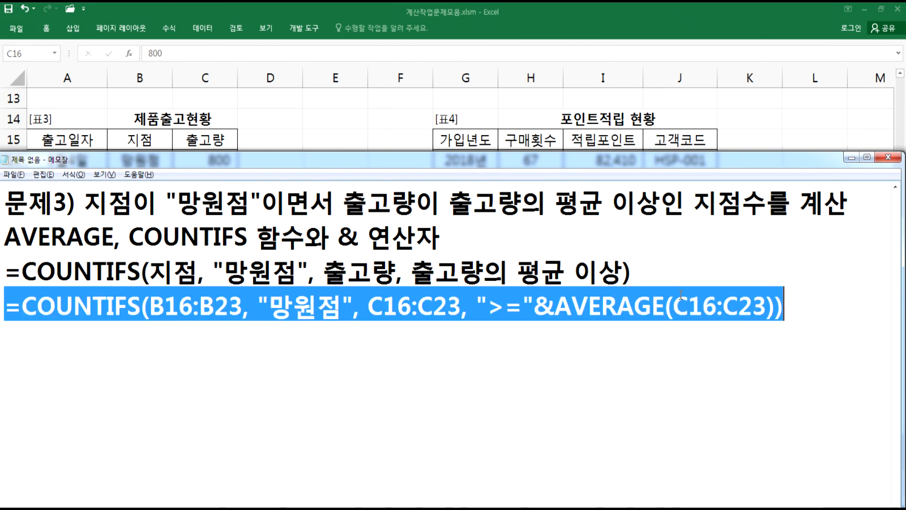
key("ctrl+c")
key("alt+Tab")
left_click(299, 297)
double_click(299, 297)
key("ctrl+v")
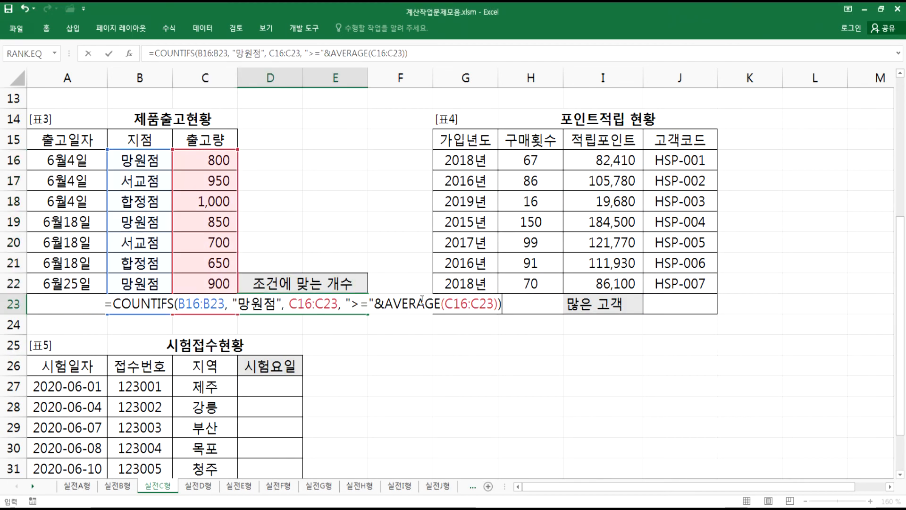
key("Return")
- Check the result against the 망원점 rows and 출고량 values in the 제품출고현황 table
left_click(324, 304)
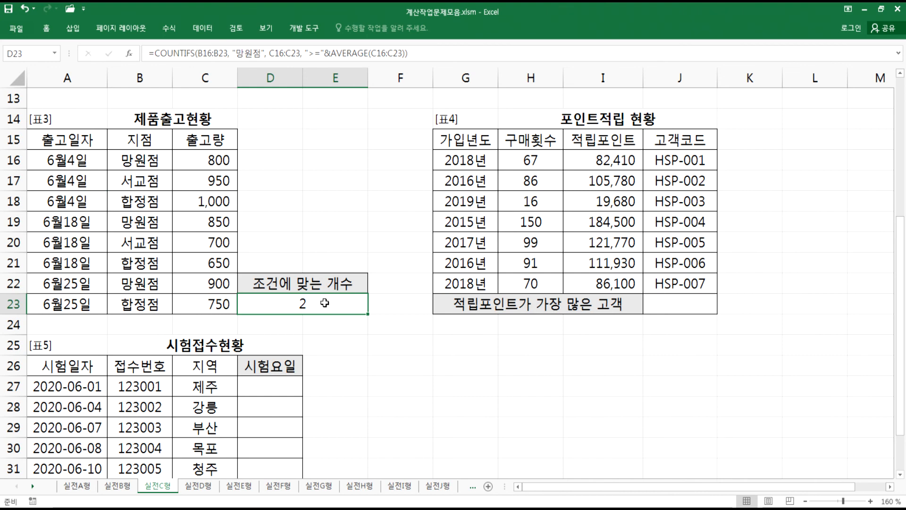
left_click(692, 307)
left_click_drag(210, 160, 203, 302)
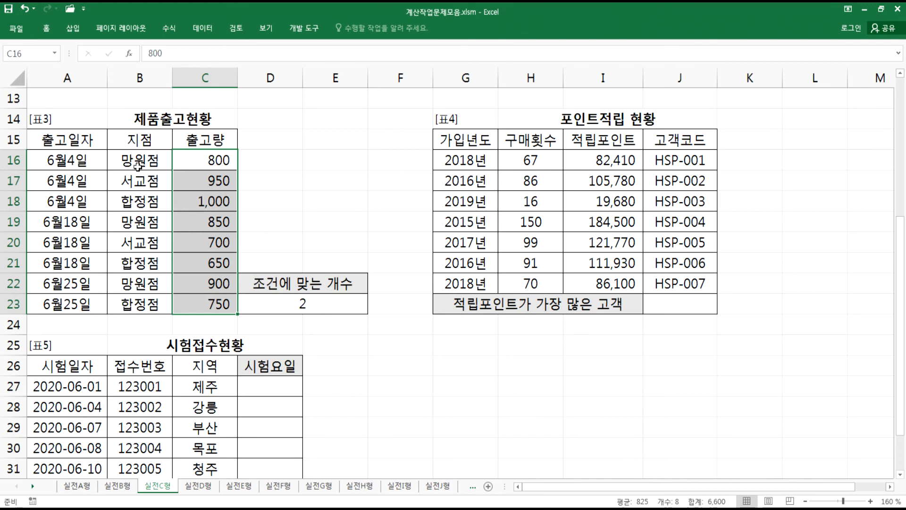
left_click_drag(141, 222, 212, 221)
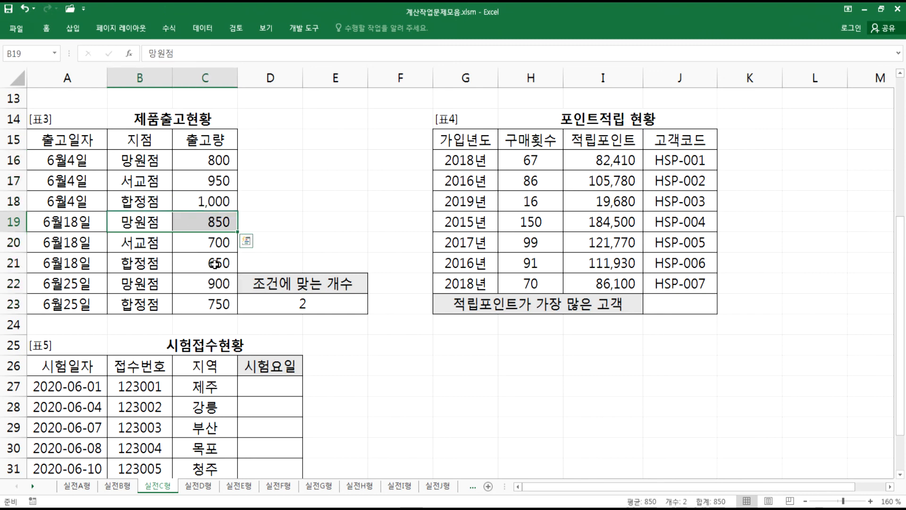
left_click_drag(146, 285, 215, 283, "ctrl")
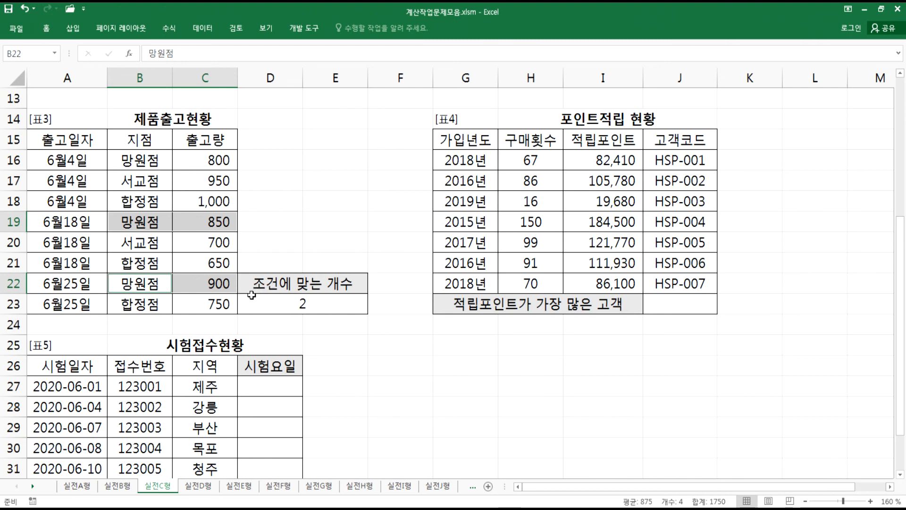
left_click(251, 296)
left_click(684, 307)
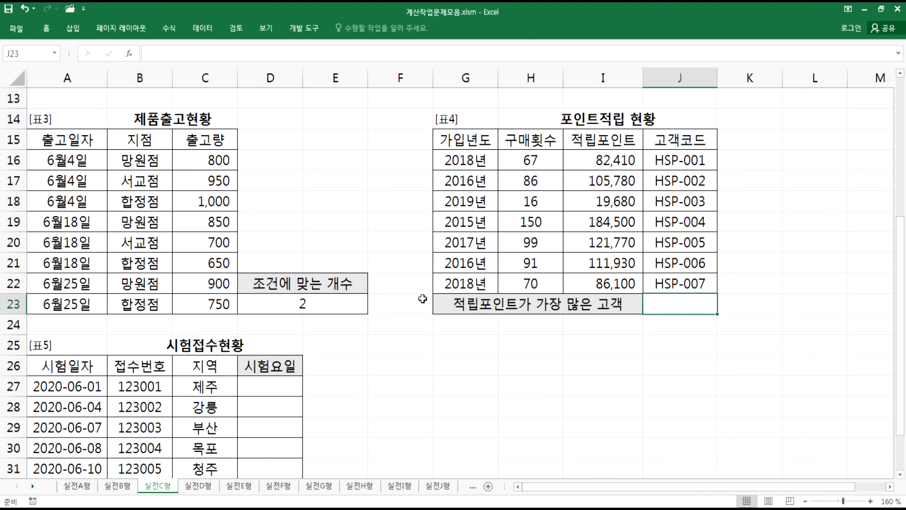
- Start a new line in Notepad headed 문제4)
key("alt+Tab")
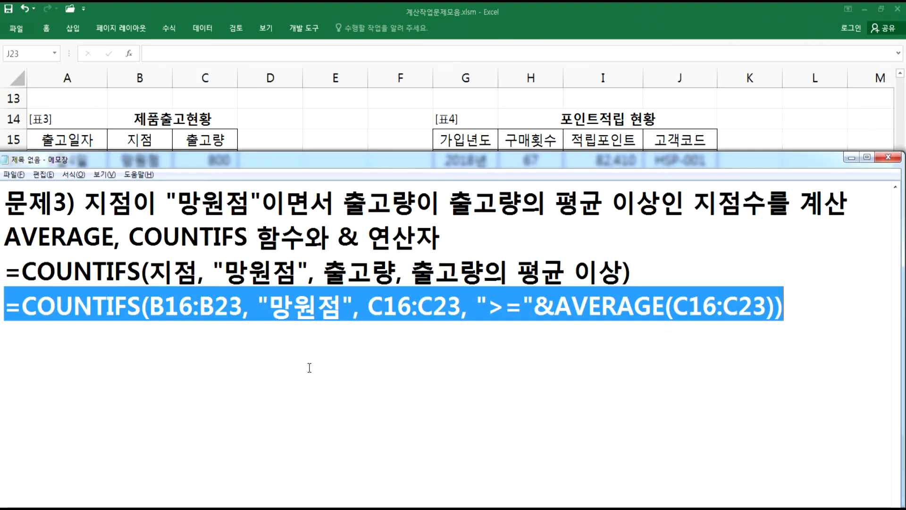
left_click(185, 359)
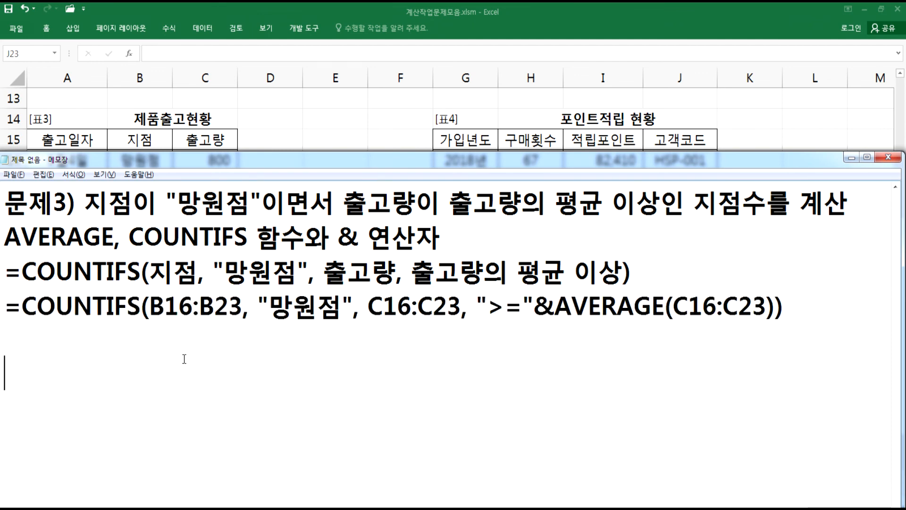
type("ANSWP")
key("BackSpace")
key("BackSpace")
key("BackSpace")
key("BackSpace")
key("BackSpace")
type("문제4)")
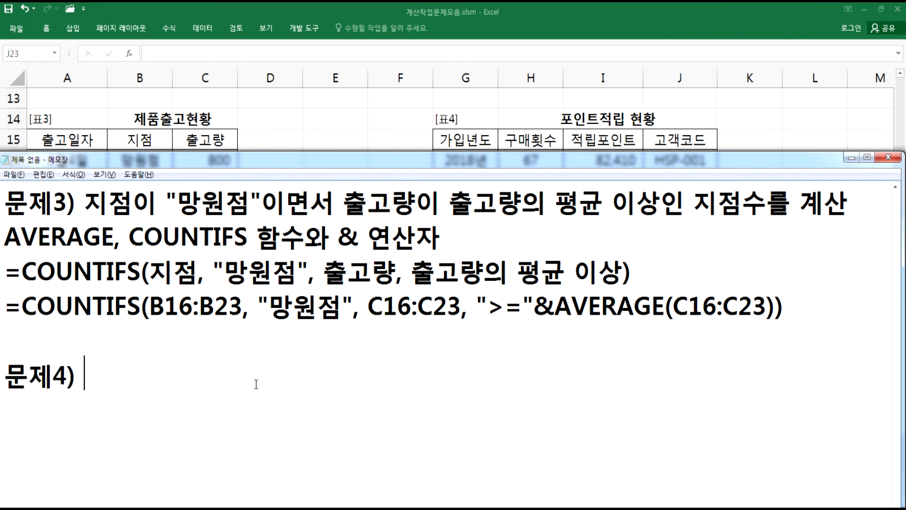
scroll(255, 380, "down", 1)
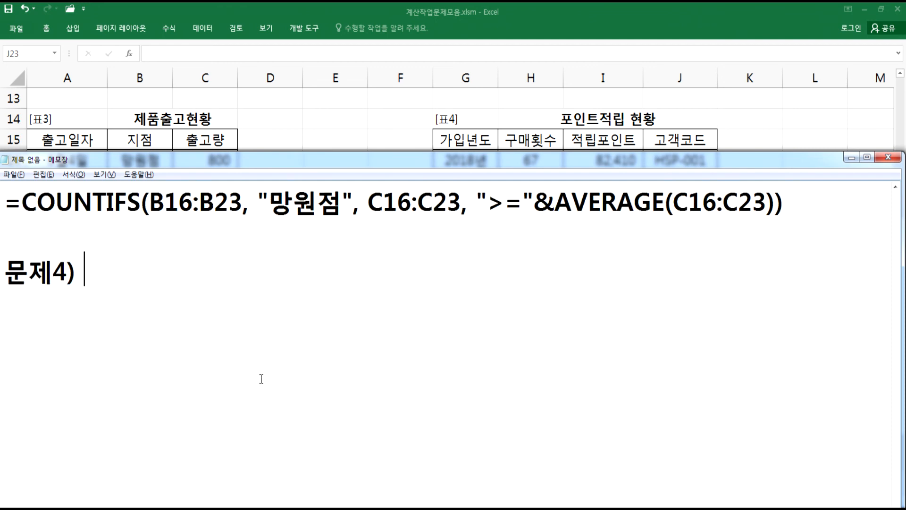
left_click(894, 502)
scroll(890, 470, "up", 3)
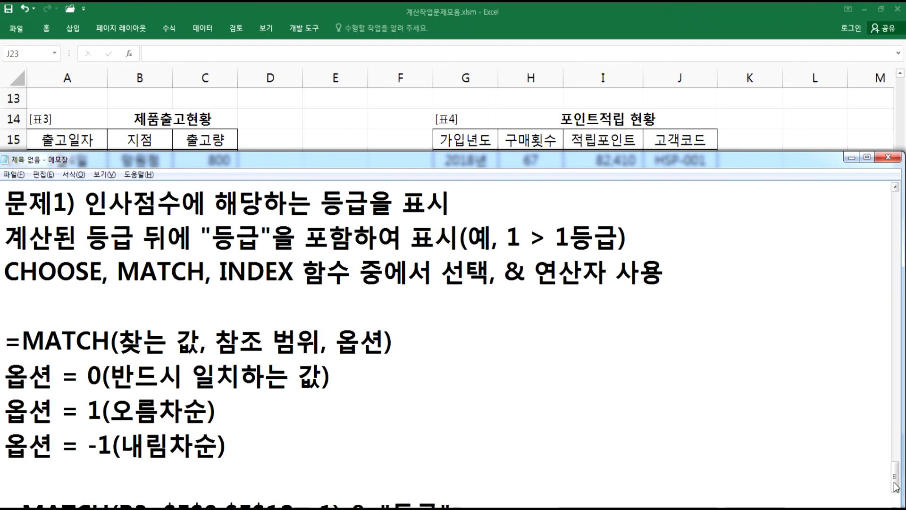
- Write the 문제4) description in Notepad: 적립포인트가 가장 많은 고객의 고객코드를 표시
scroll(617, 426, "down", 4)
scroll(244, 366, "down", 2)
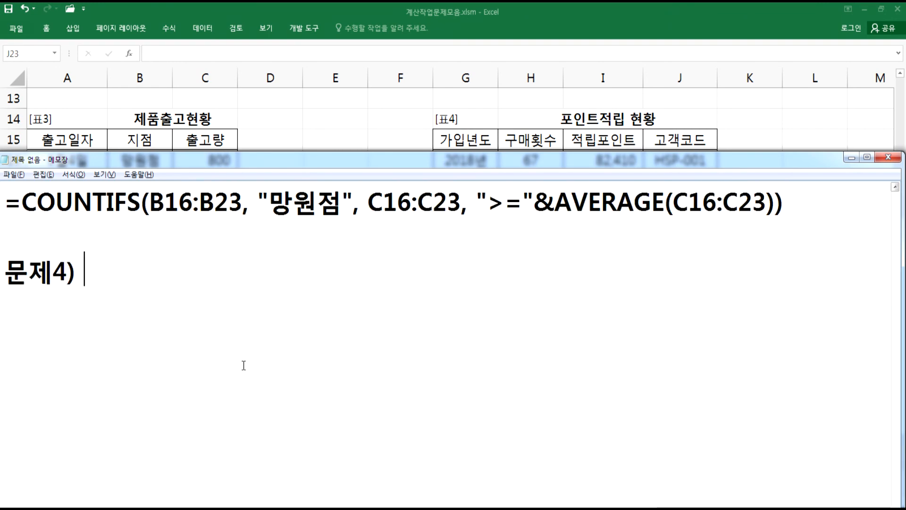
type("적립")
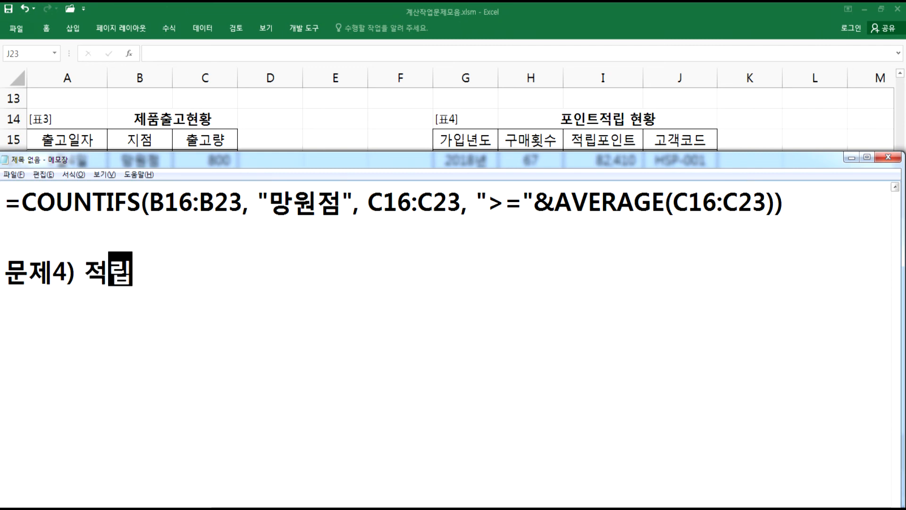
type("포인트가 ")
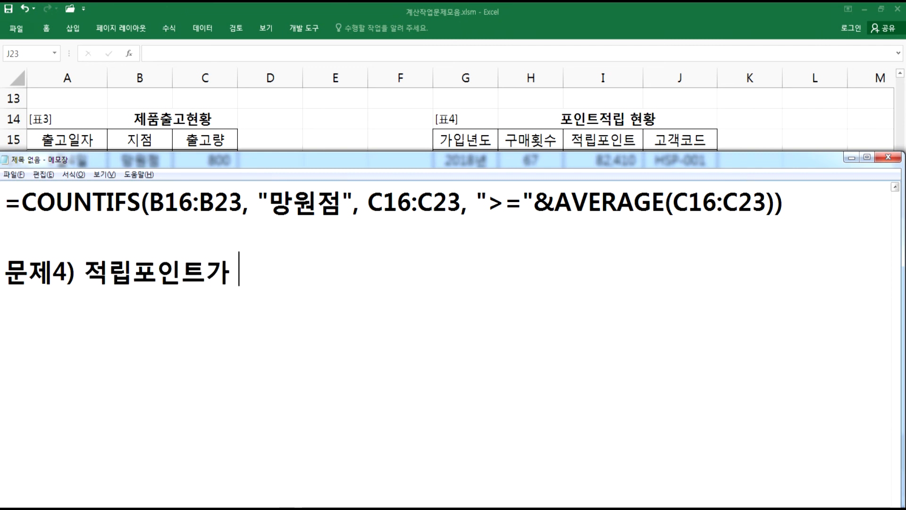
type("가장 ")
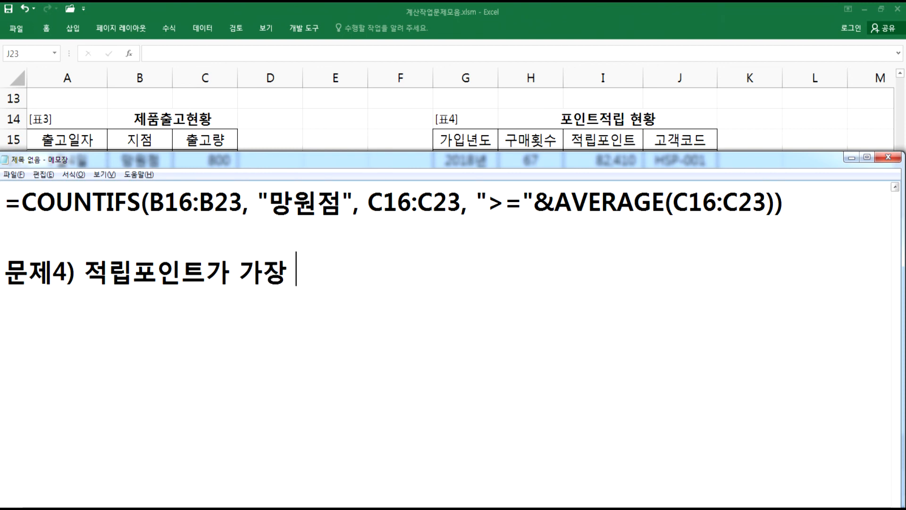
type("많은 고객")
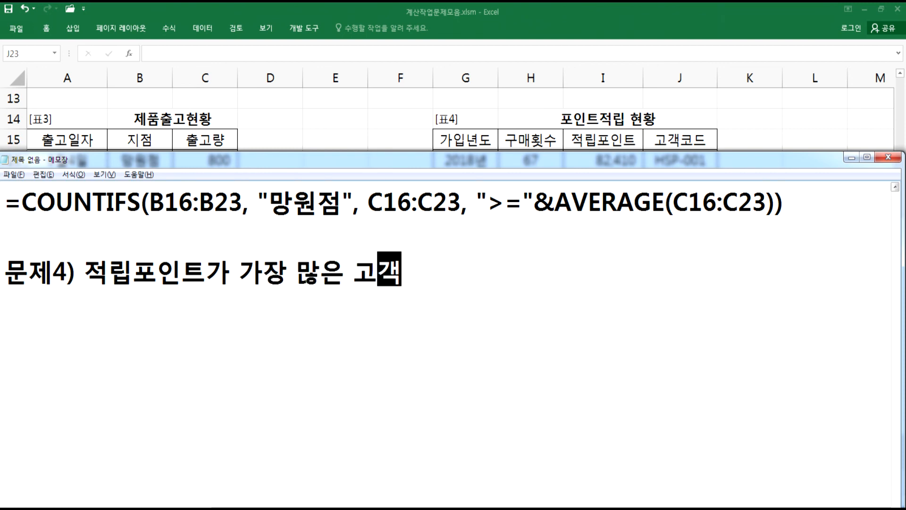
type("의 고객코드")
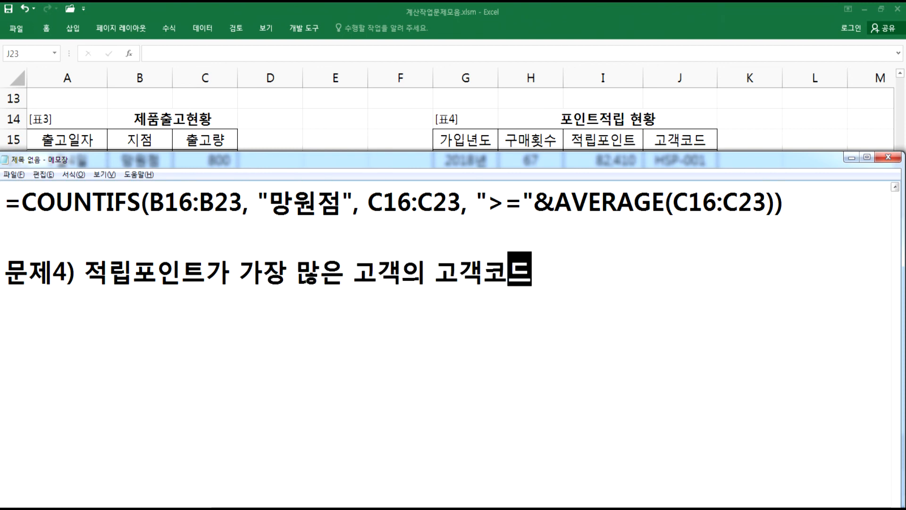
type("를 표시")
key("Return")
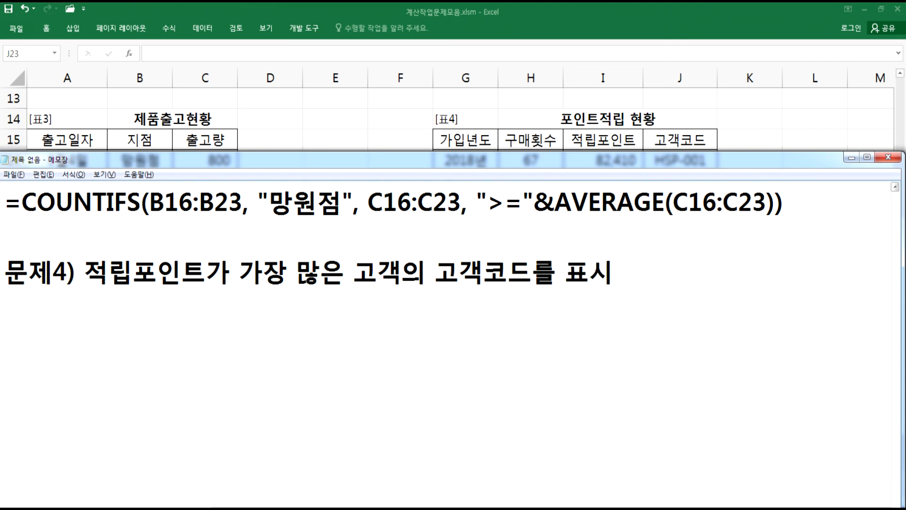
- Examine the 적립포인트 and 고객코드 columns of the 포인트적립 현황 table in Excel
key("alt+Tab")
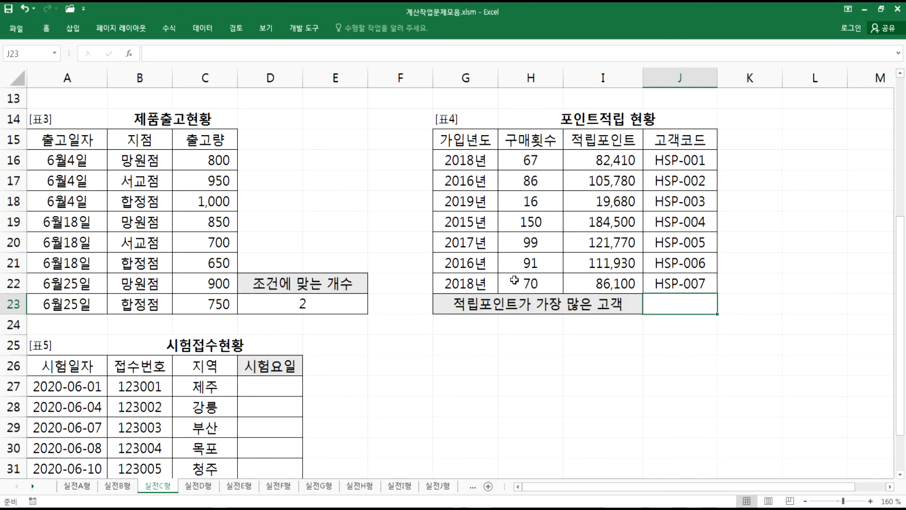
left_click_drag(609, 160, 599, 279)
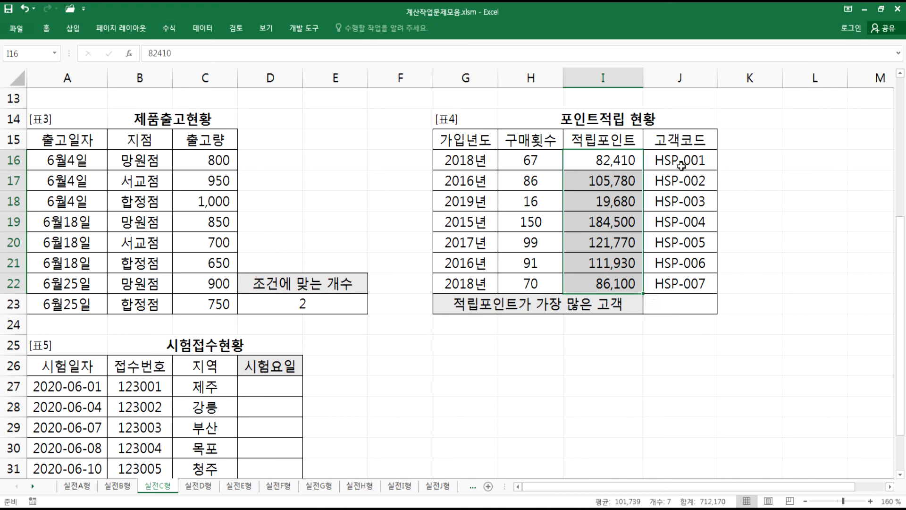
key("alt+Tab")
key("alt+Tab")
left_click_drag(604, 162, 694, 288)
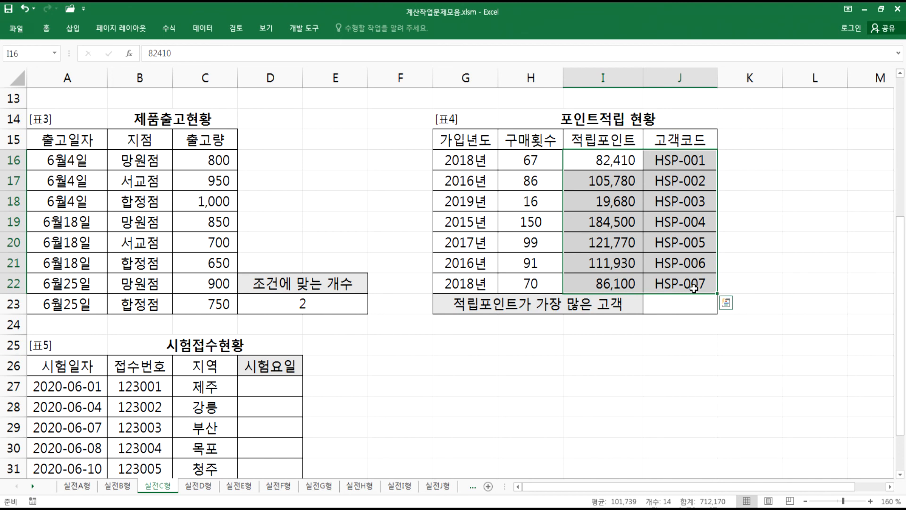
key("alt+Tab")
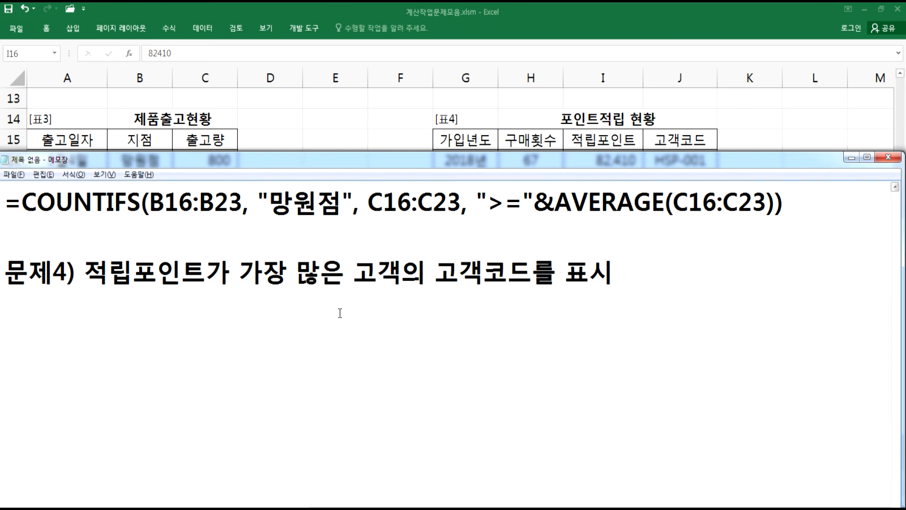
- Add the line "HLOOKUP, VLOOKUP, SMALL, LARGE 함수 중에서 선택" under the 문제4) description in Notepad
type("H")
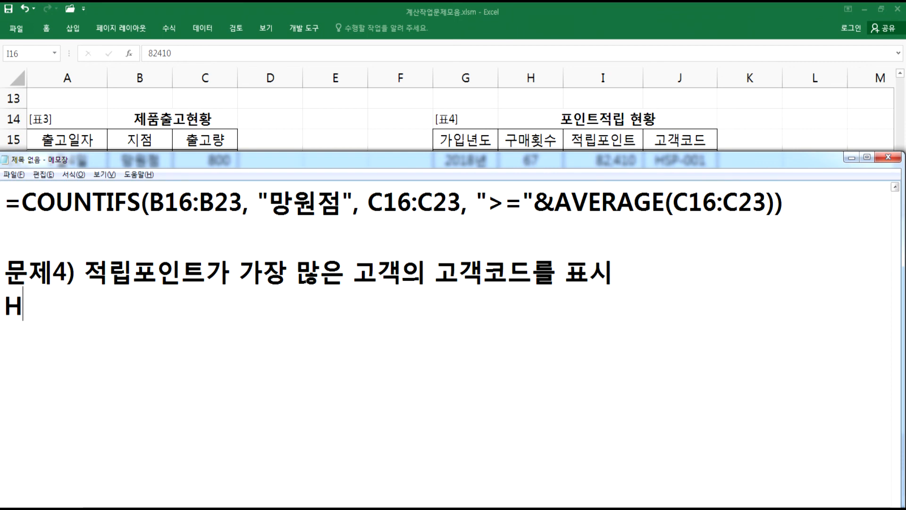
type("LOOKUP")
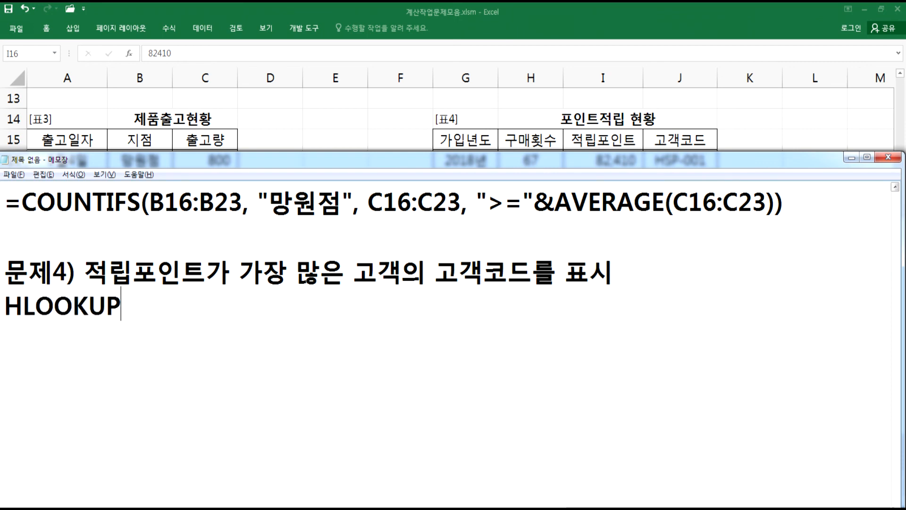
type(", VLOO")
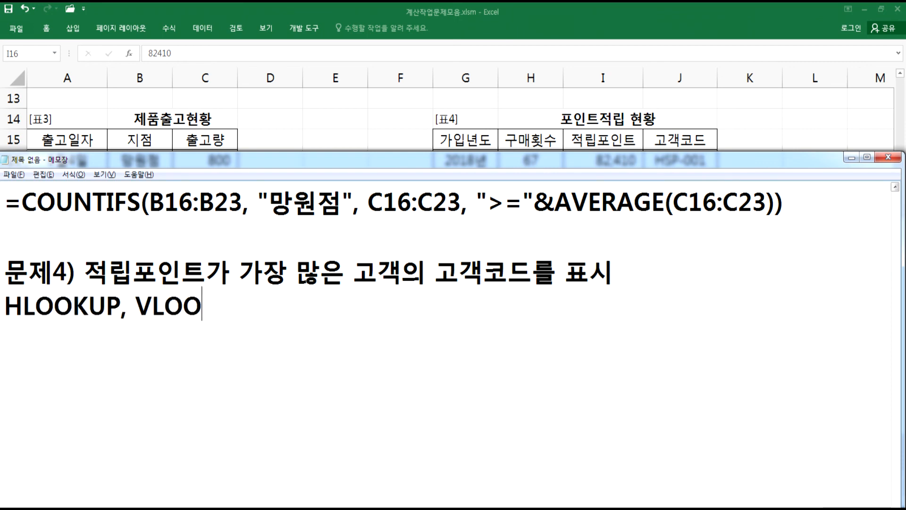
type("KUP, ")
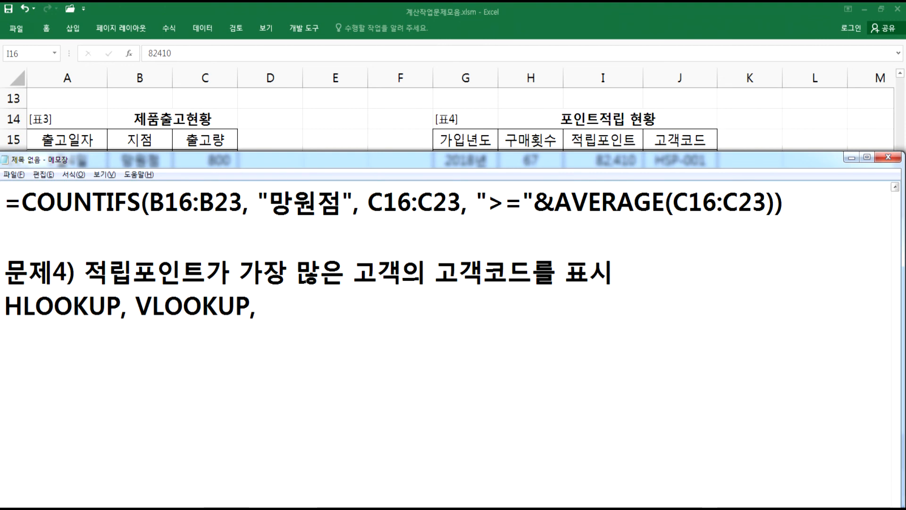
type("SAMLL,")
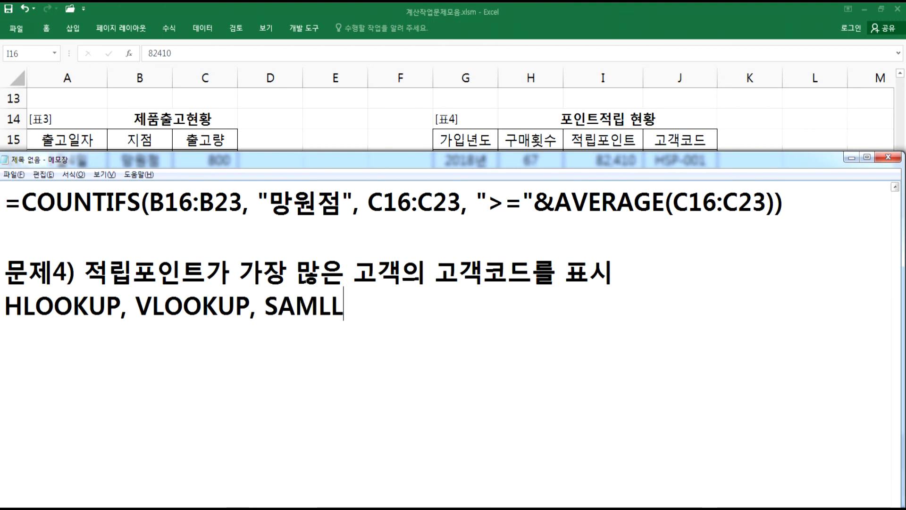
key("BackSpace")
key("BackSpace")
key("BackSpace")
key("BackSpace")
key("BackSpace")
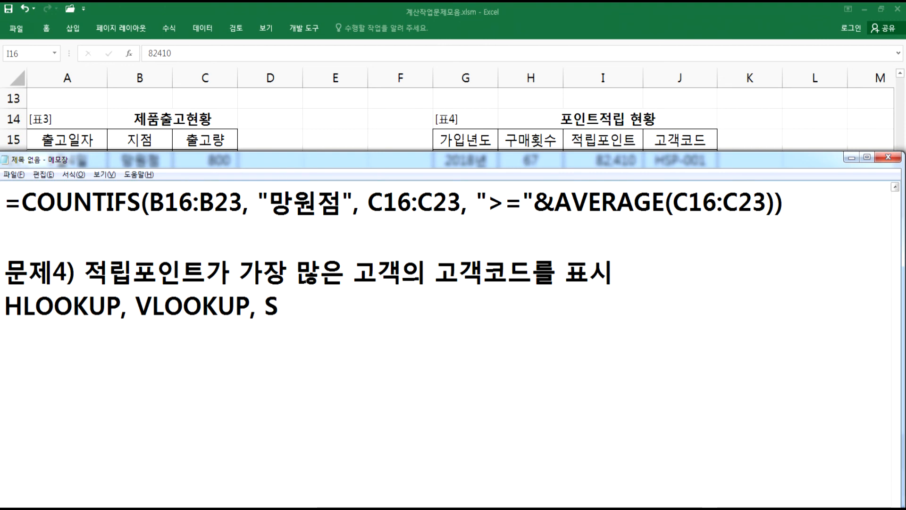
type("MALL,")
key("BackSpace")
type(", LAR")
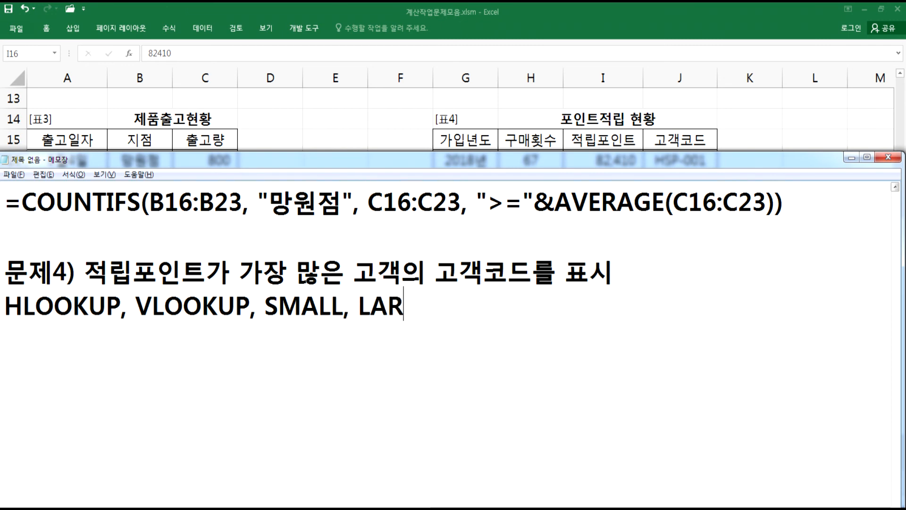
type("GE 함ㅅㅜ 중에서 서")
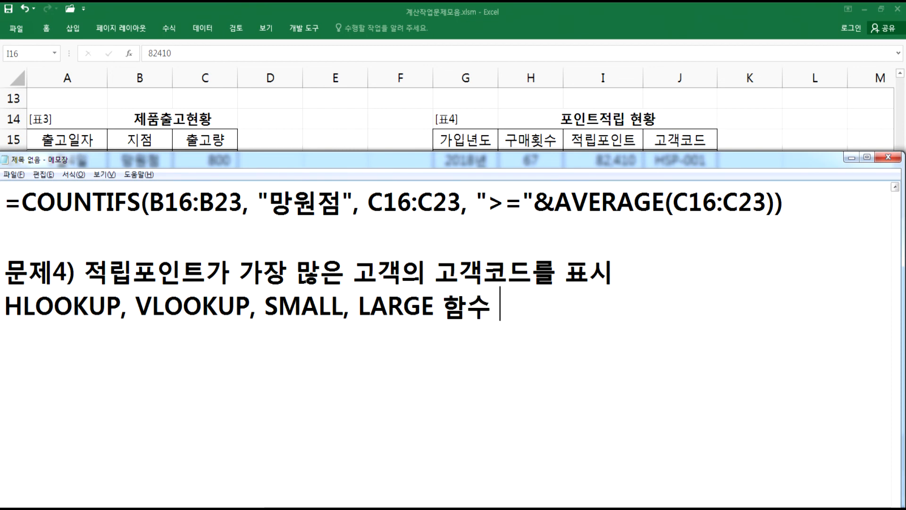
type("ㄴ택")
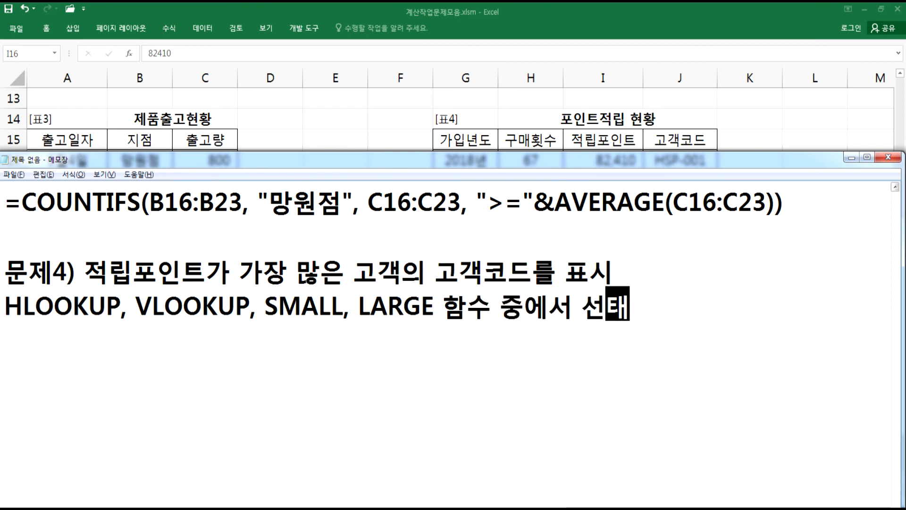
key("Return")
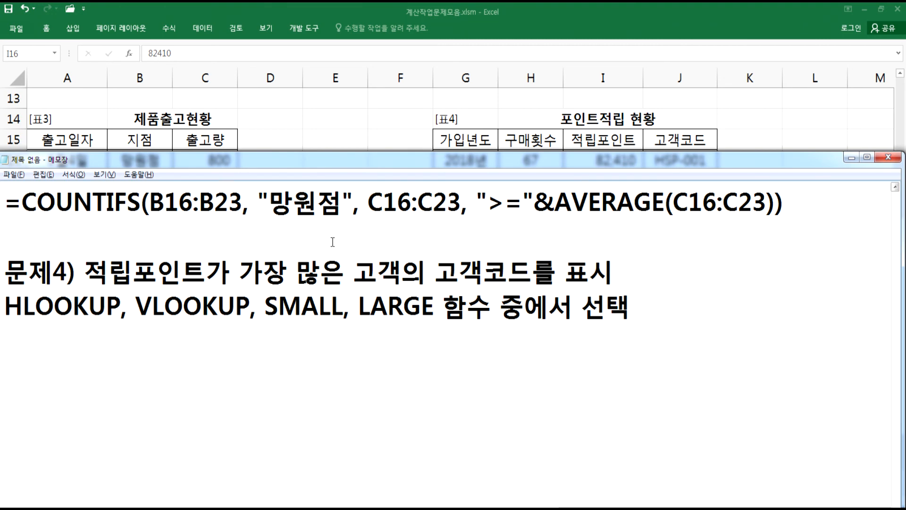
- Review the range I16:J22 in Excel and highlight LARGE in the Notepad notes
key("alt+Tab")
left_click_drag(593, 159, 682, 288)
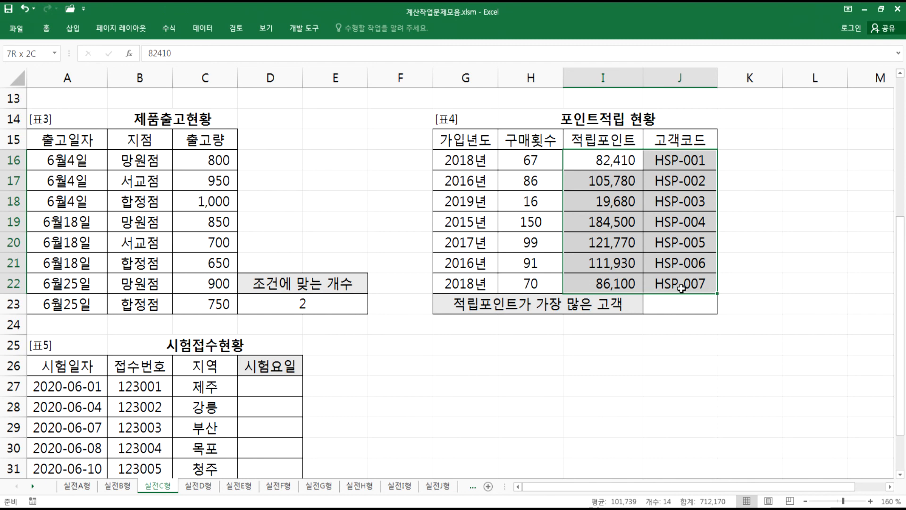
left_click_drag(681, 288, 681, 288)
key("alt+Tab")
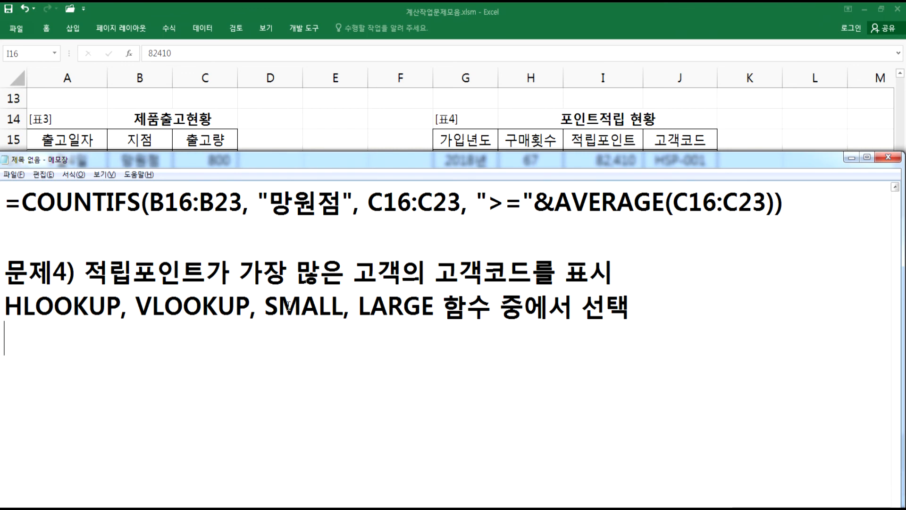
left_click_drag(356, 307, 432, 308)
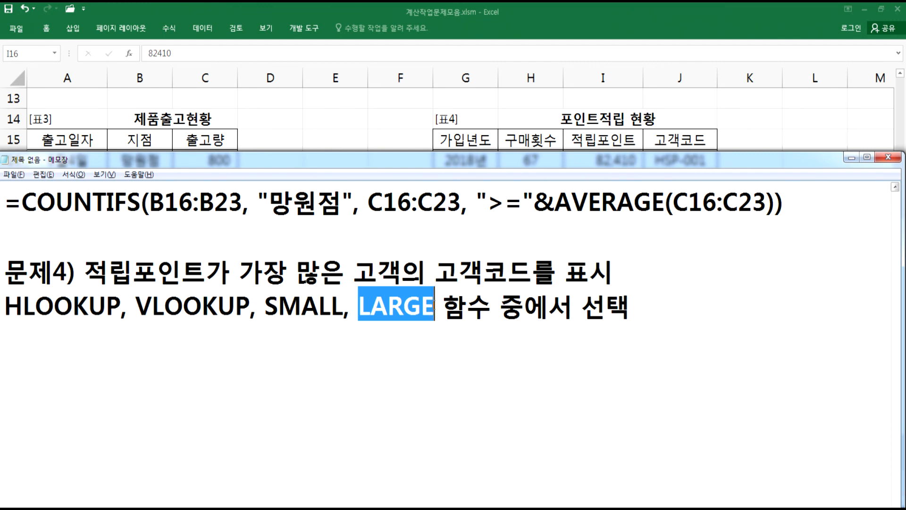
left_click(427, 334)
- Start a formula in cell J23 with VLOOKUP using LARGE(I16:I22,1) as the lookup value
key("alt+Tab")
left_click(670, 305)
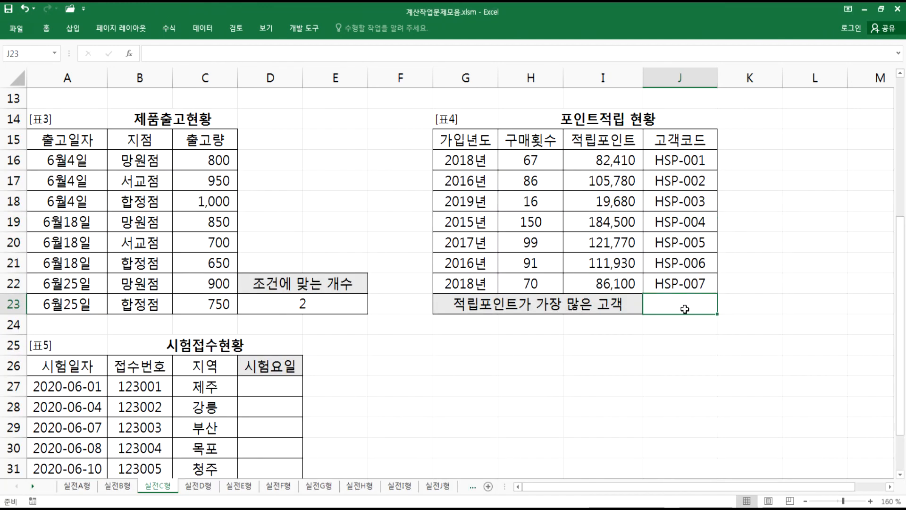
type("=VL")
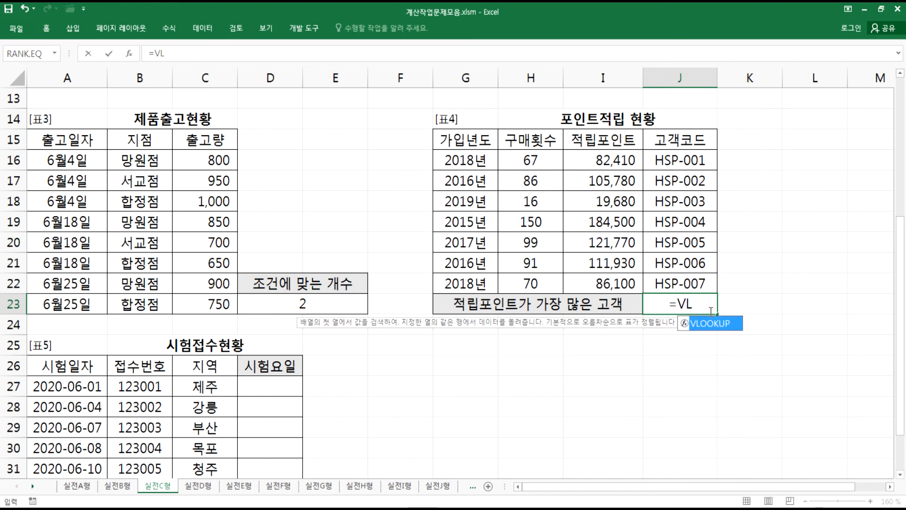
key("Tab")
type("LARGE(")
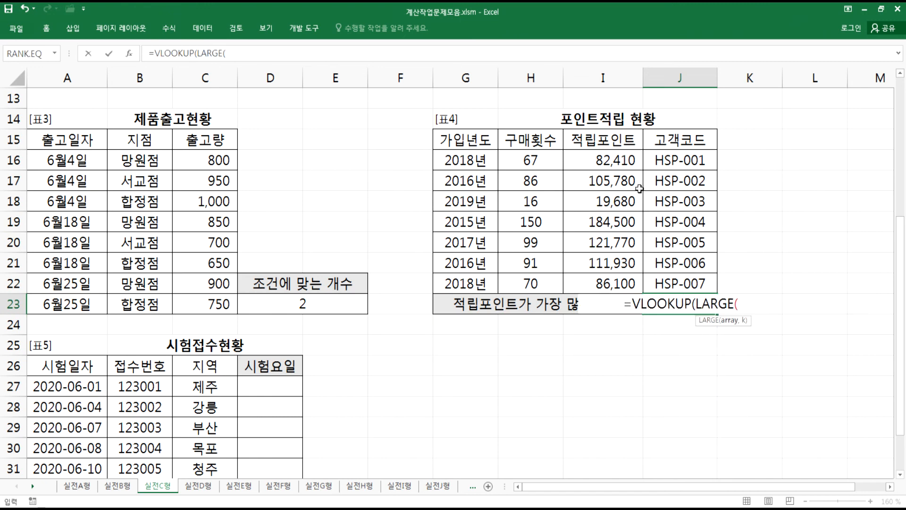
left_click_drag(611, 158, 609, 279)
type(",1")
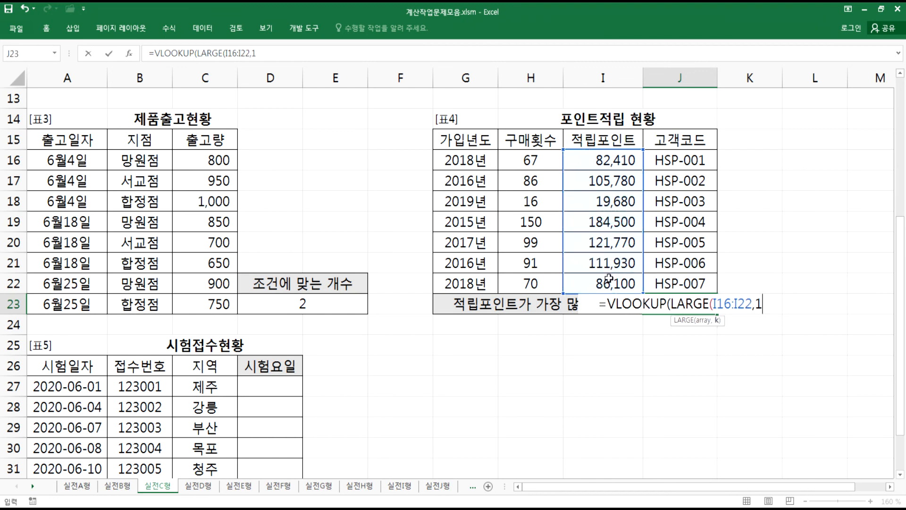
type("),")
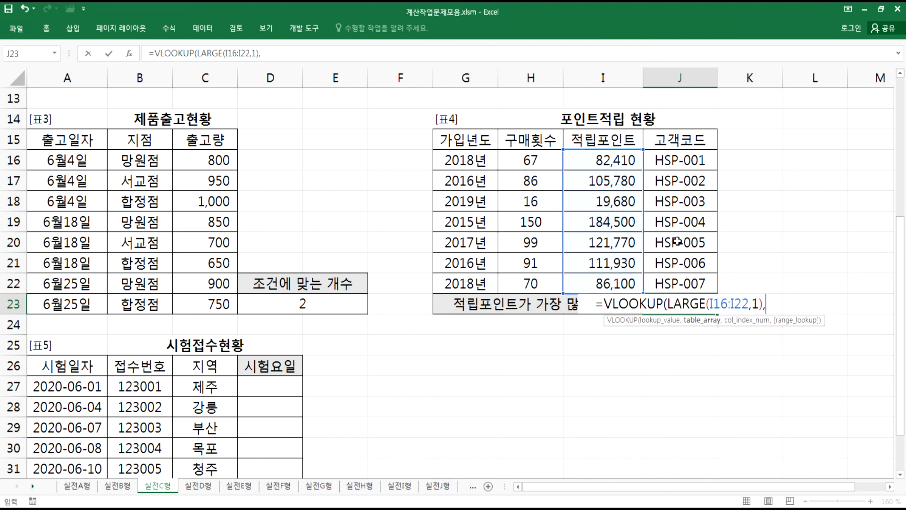
- Complete the formula as =VLOOKUP(LARGE(I16:I22,1),I16:J22,2,FALSE) and confirm it in J23
left_click(588, 159)
left_click_drag(587, 159, 685, 282)
type(",")
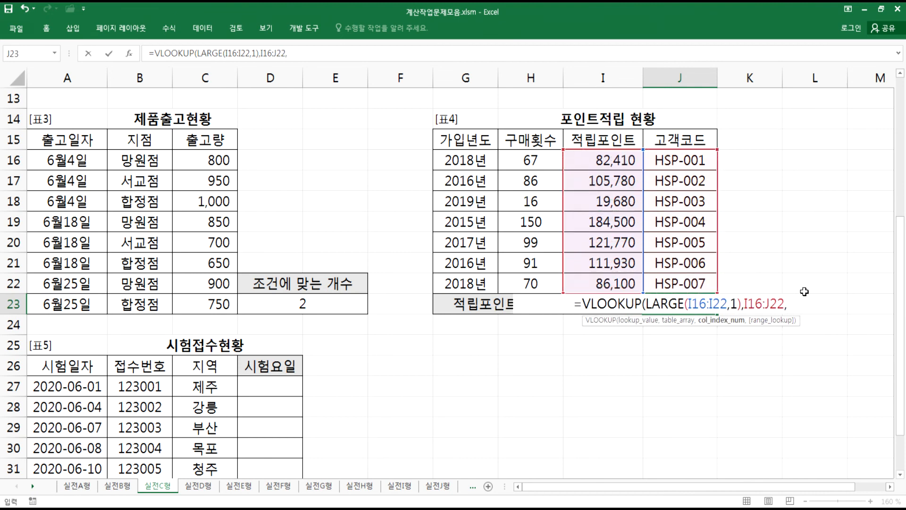
type("2")
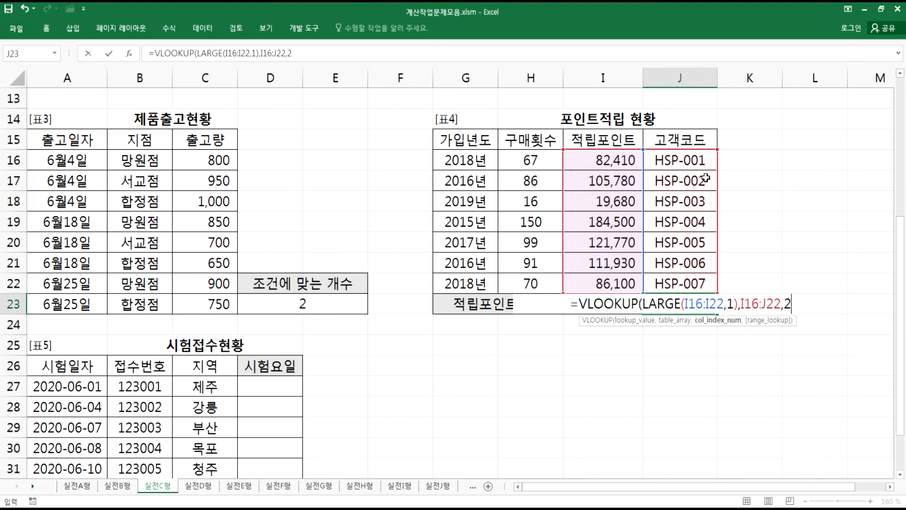
type(",")
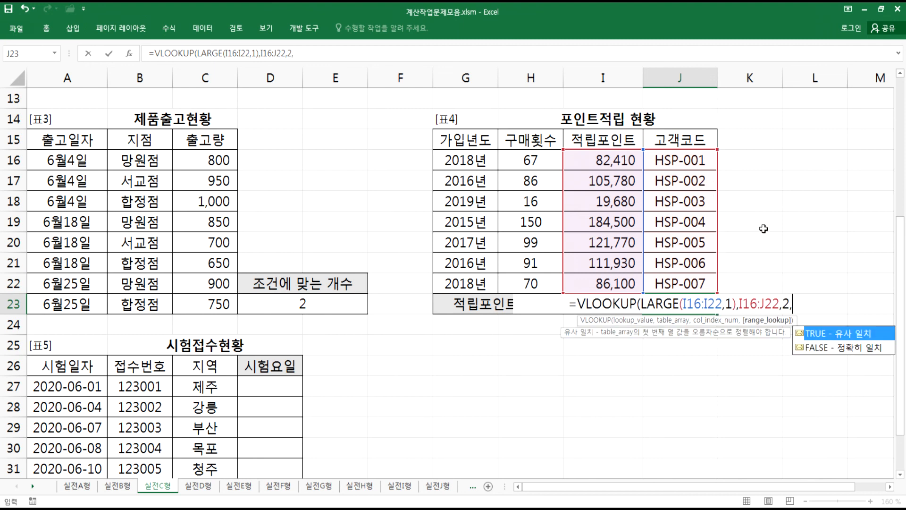
double_click(826, 349)
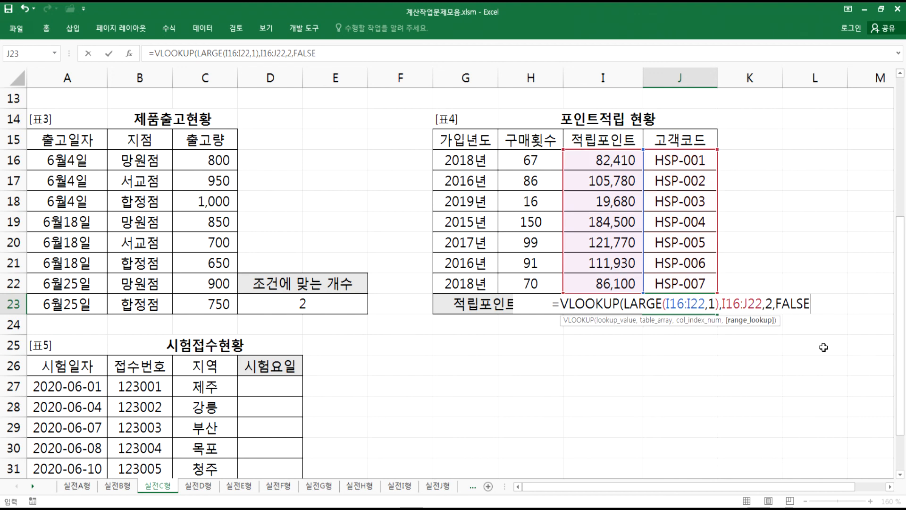
type(")")
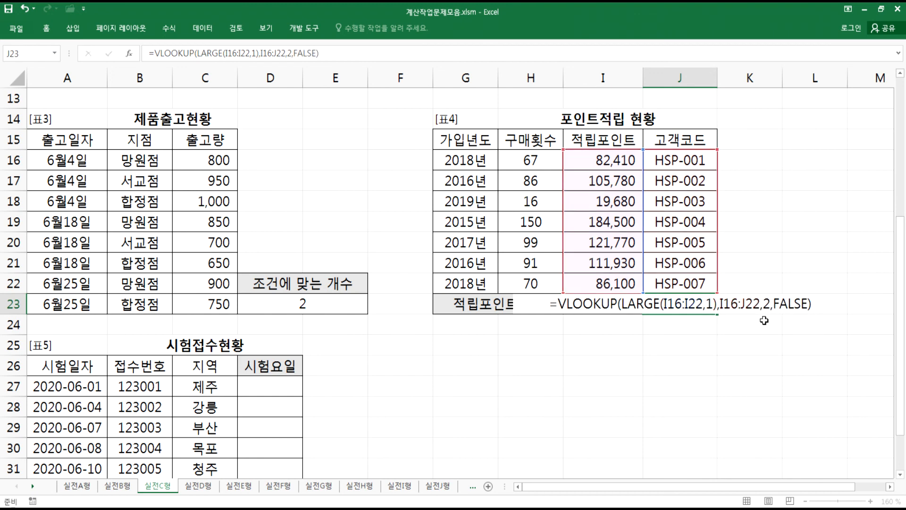
key("Return")
left_click(678, 305)
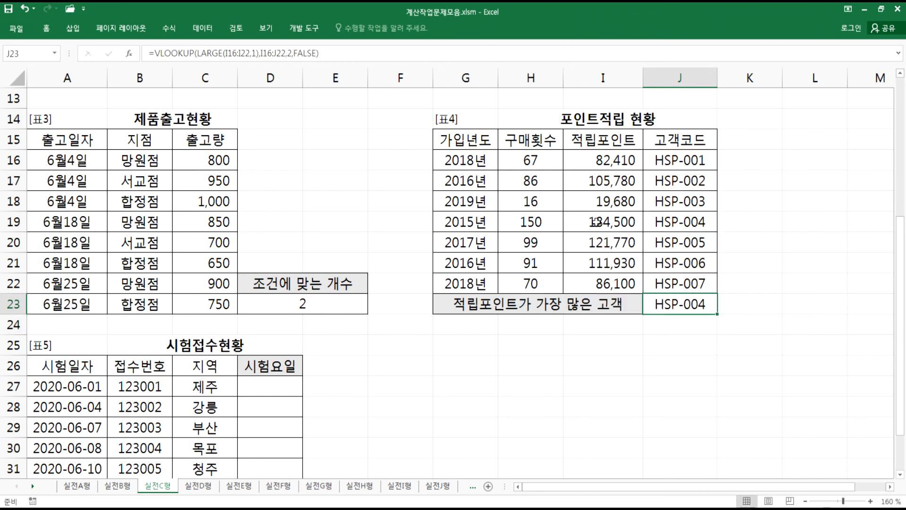
- Temporarily change cell I18 to 196800 to test the J23 lookup result, then undo the change
left_click(589, 222)
left_click(594, 204)
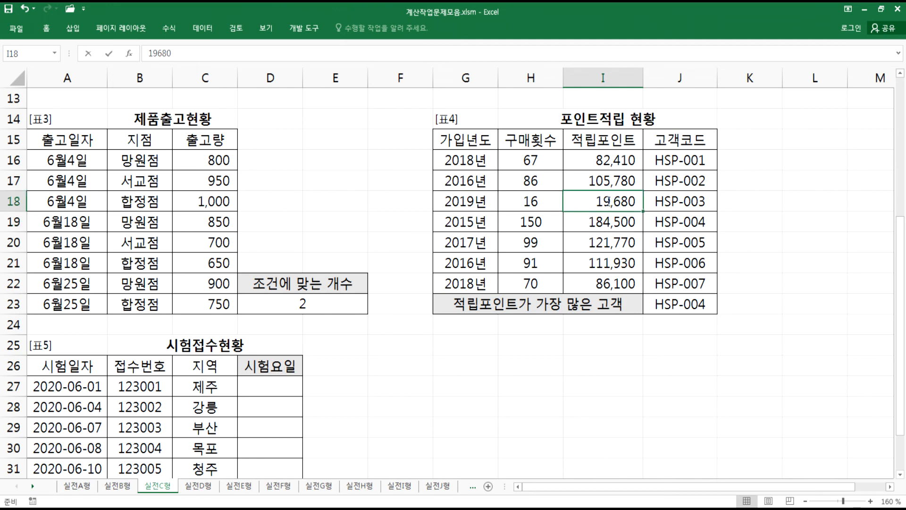
key("F2")
type("0")
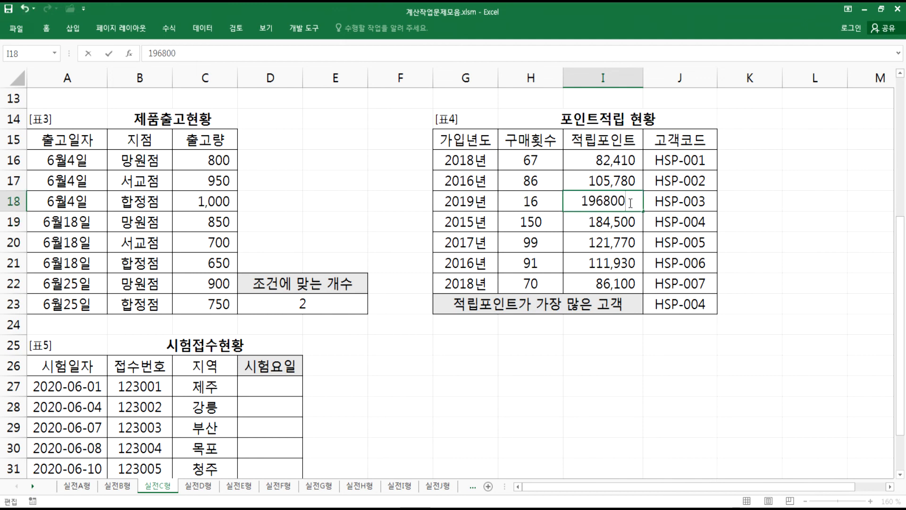
key("Return")
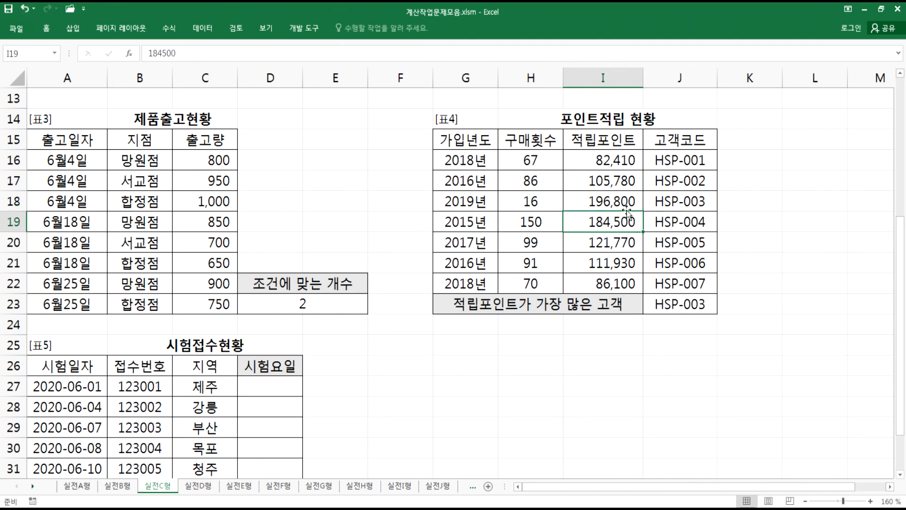
key("ctrl+z")
left_click_drag(619, 220, 680, 222)
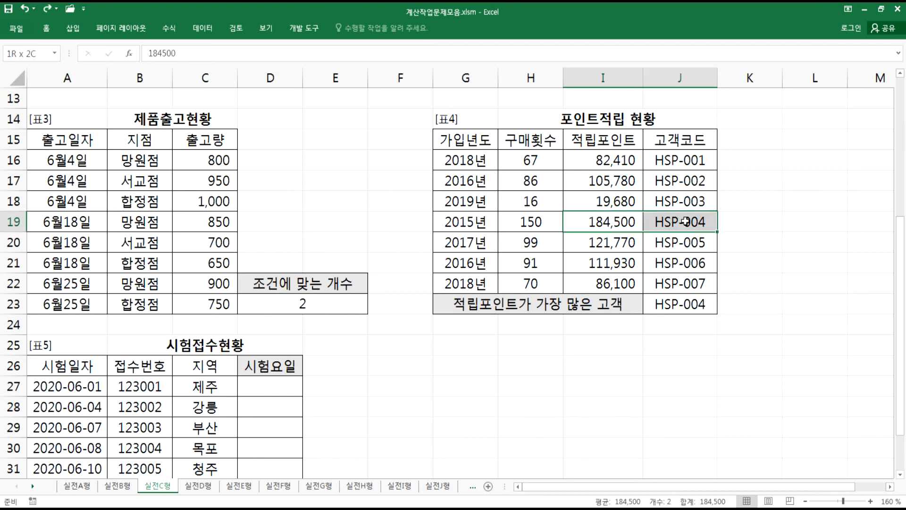
- Copy the VLOOKUP formula from cell J23 and paste it into the Notepad notes under the 문제4) lines
double_click(692, 306)
left_click_drag(820, 303, 509, 312)
key("ctrl+c")
key("alt+Tab")
key("ctrl+v")
- Add spaces after the commas in the pasted formula: =VLOOKUP(LARGE(I16:I22, 1), I16:J22, 2, FALSE)
left_click(341, 341)
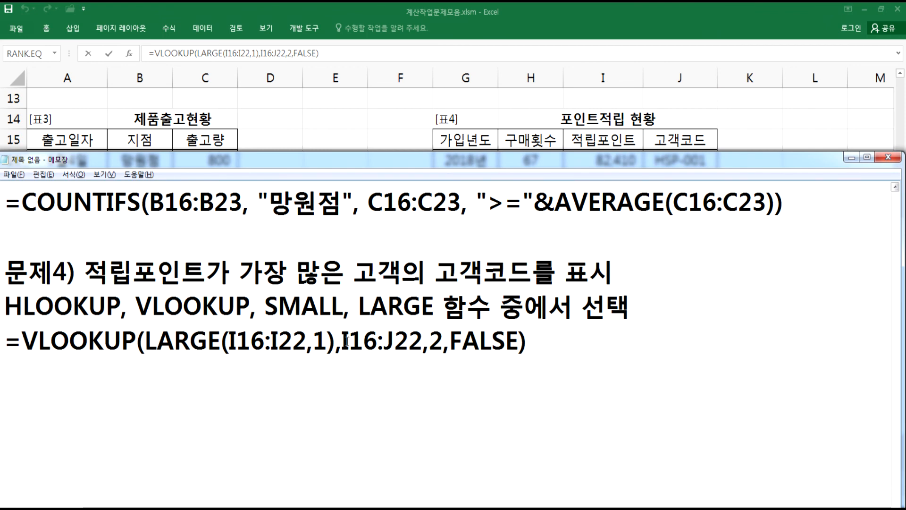
left_click(438, 341)
left_click(465, 341)
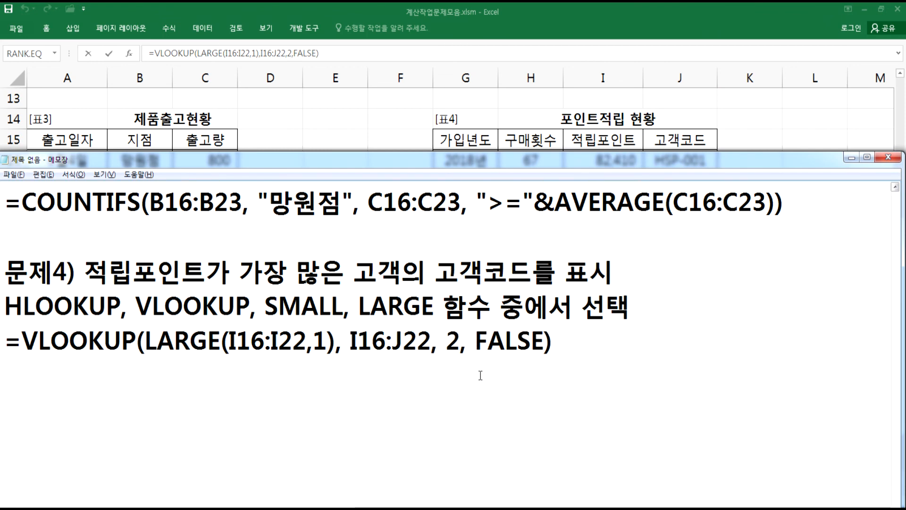
left_click(313, 341)
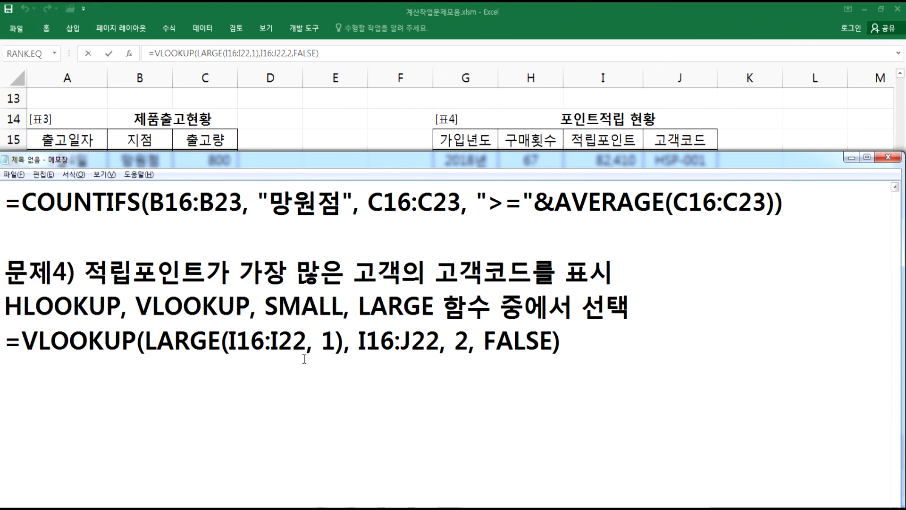
- Highlight the LARGE argument and the column number 2 in the Notepad formula, then re-confirm the formula in J23
left_click_drag(144, 338, 344, 338)
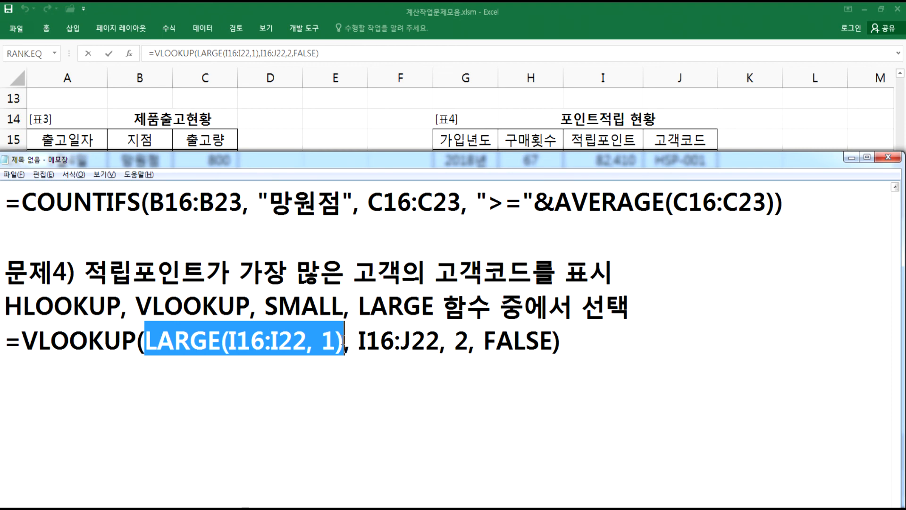
left_click_drag(360, 340, 469, 341)
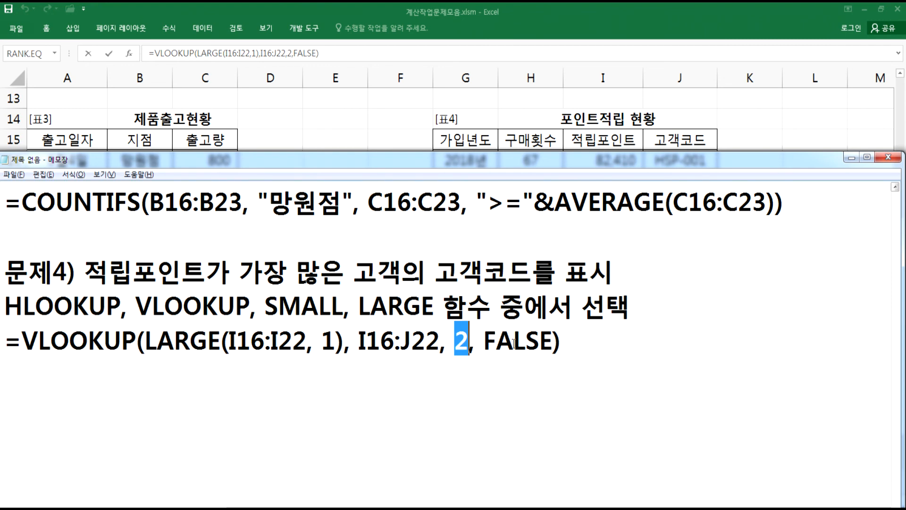
key("alt+Tab")
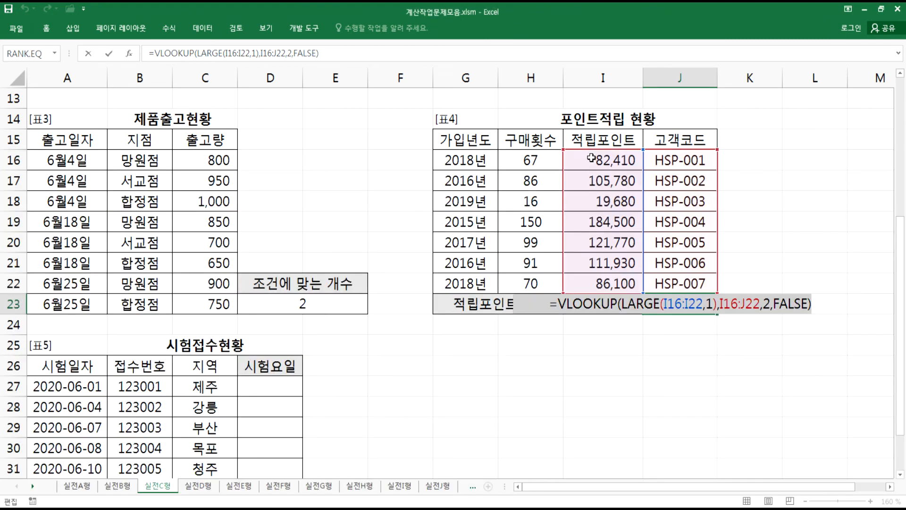
key("ctrl+Return")
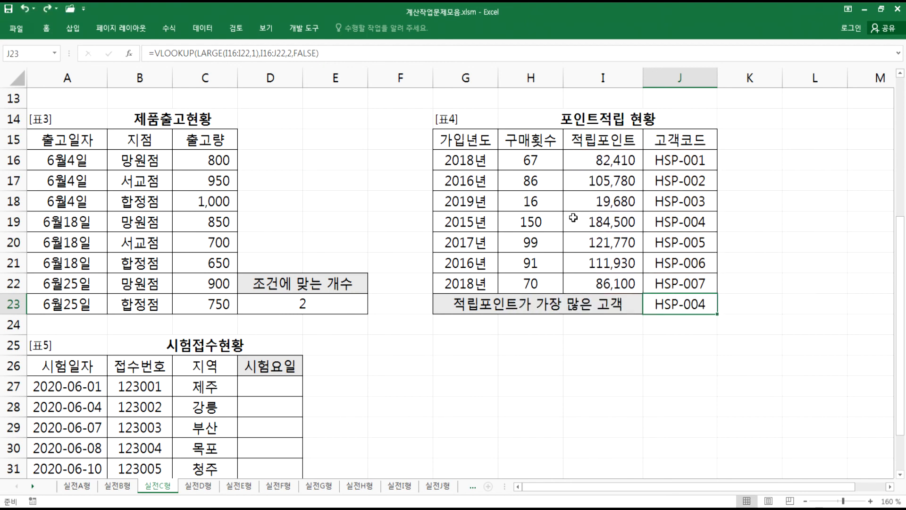
- Duplicate the VLOOKUP formula line in Notepad and replace FALSE with 0 in the copy
key("alt+Tab")
left_click_drag(484, 340, 553, 338)
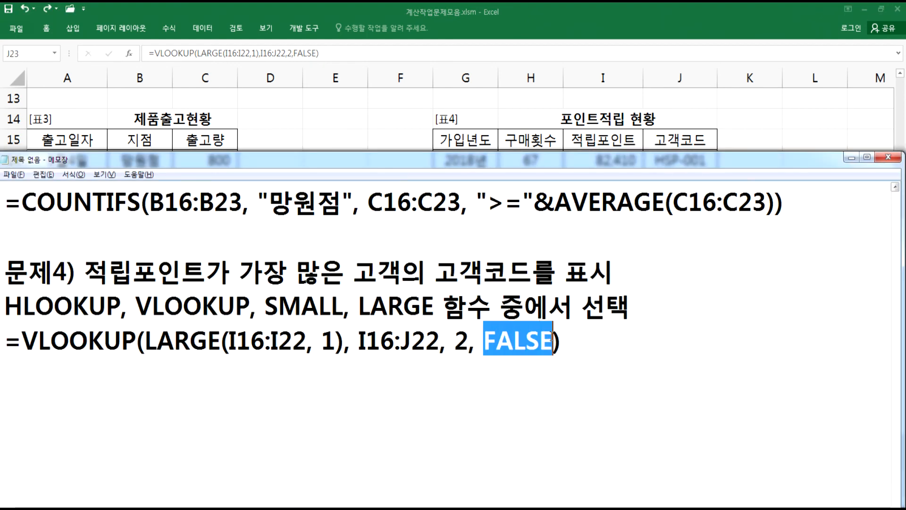
left_click_drag(9, 343, 9, 371)
key("ctrl+c")
left_click(304, 363)
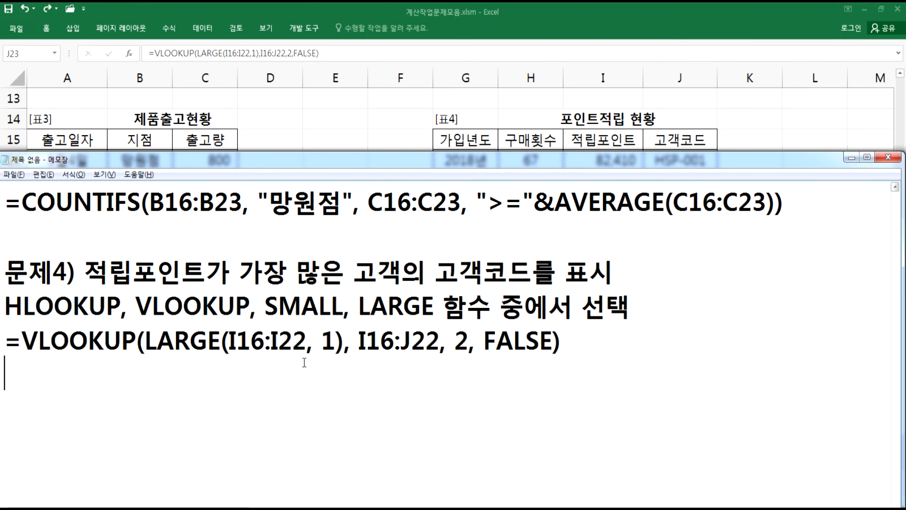
key("ctrl+v")
left_click_drag(523, 371, 551, 376)
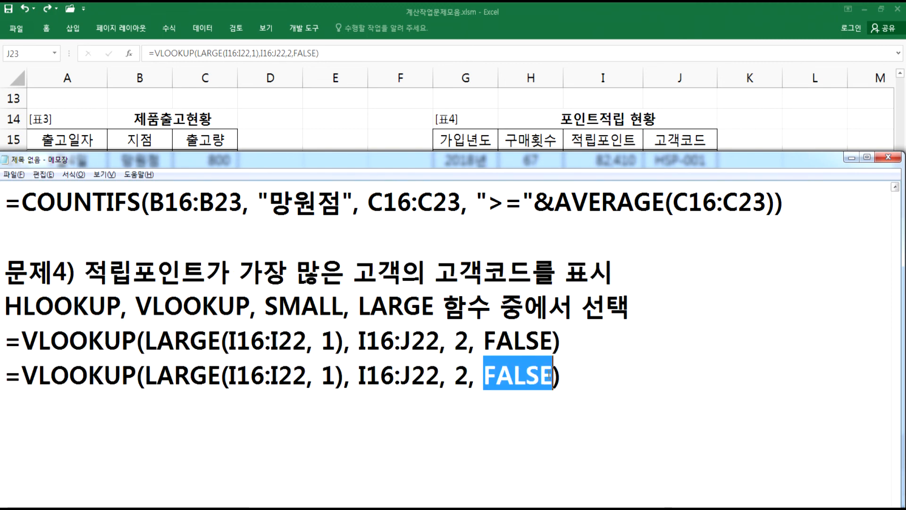
type("0")
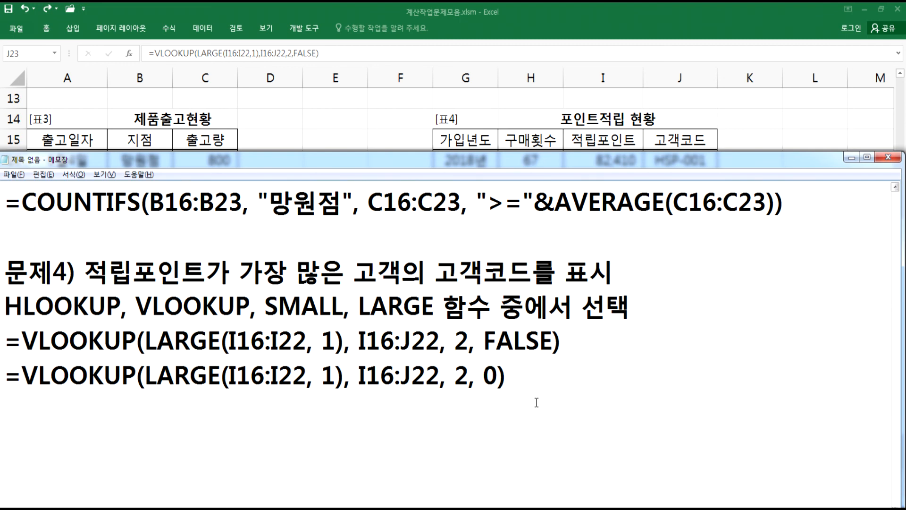
- Add a 문제5) heading in Notepad and review the [표5] 시험접수현황 table in Excel
scroll(535, 403, "down", 1)
type("문제5)")
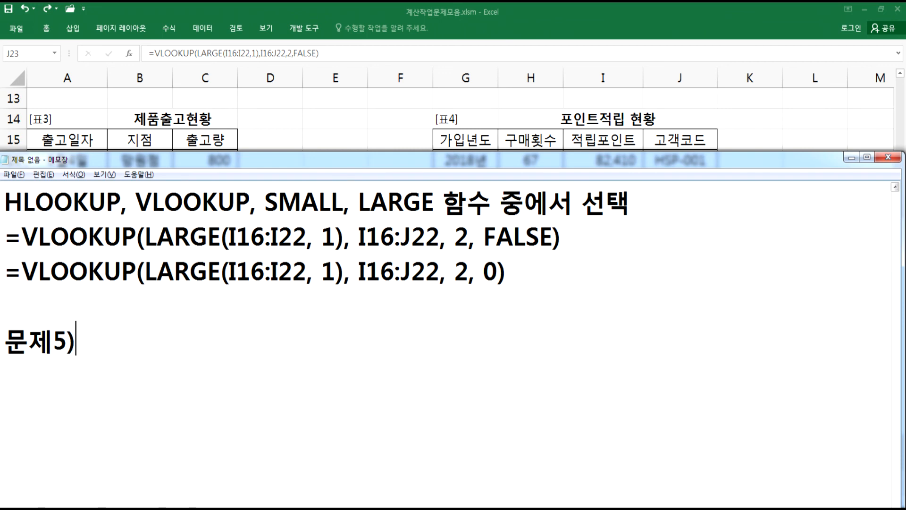
key("alt+Tab")
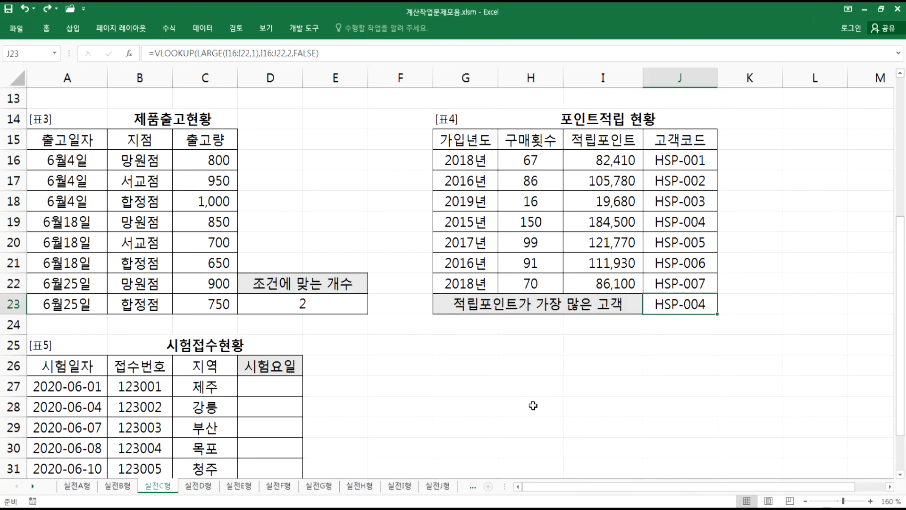
key("Home")
scroll(444, 368, "down", 4)
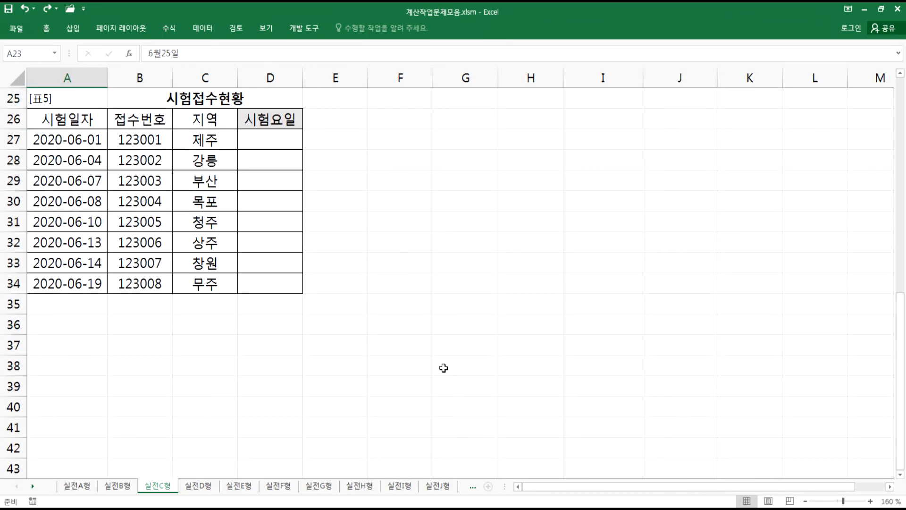
key("alt+Tab")
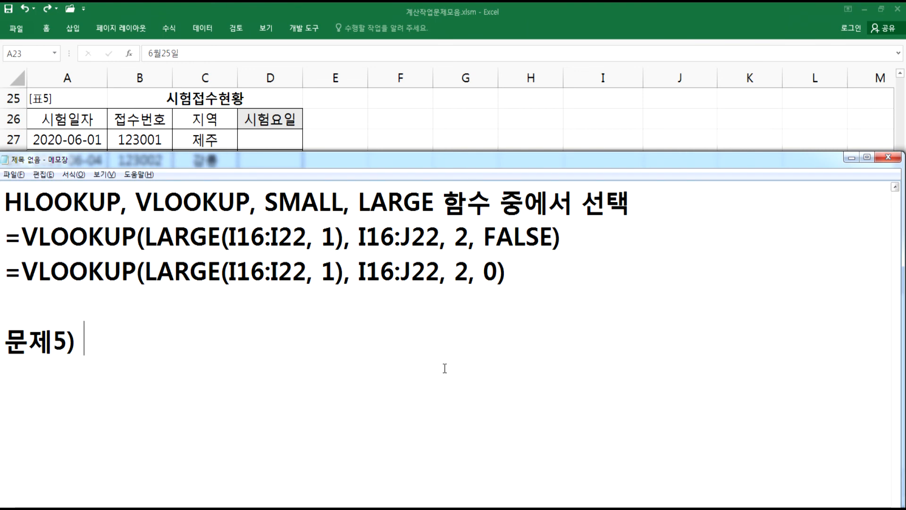
- Write the 문제5) description "시험일자의 요일이 평일인지 주말인지를 표시" in Notepad
type("시험일자")
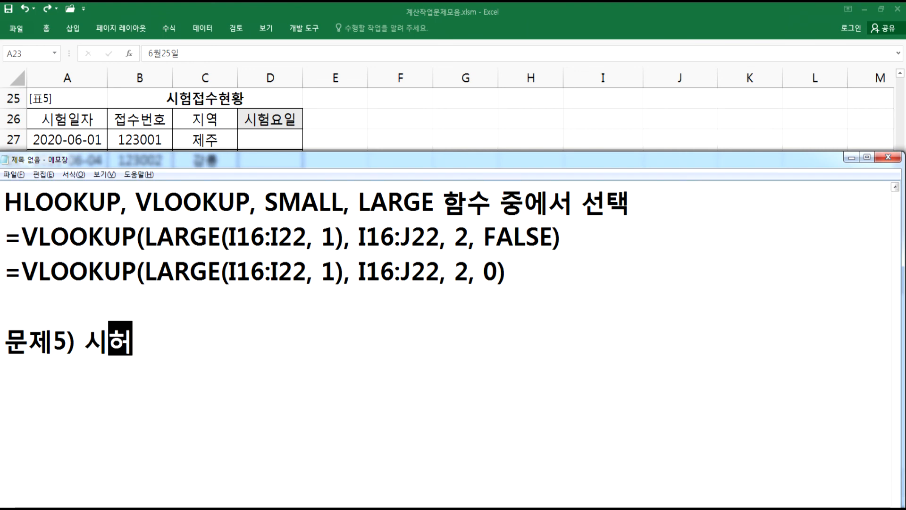
type("의 요일이 ")
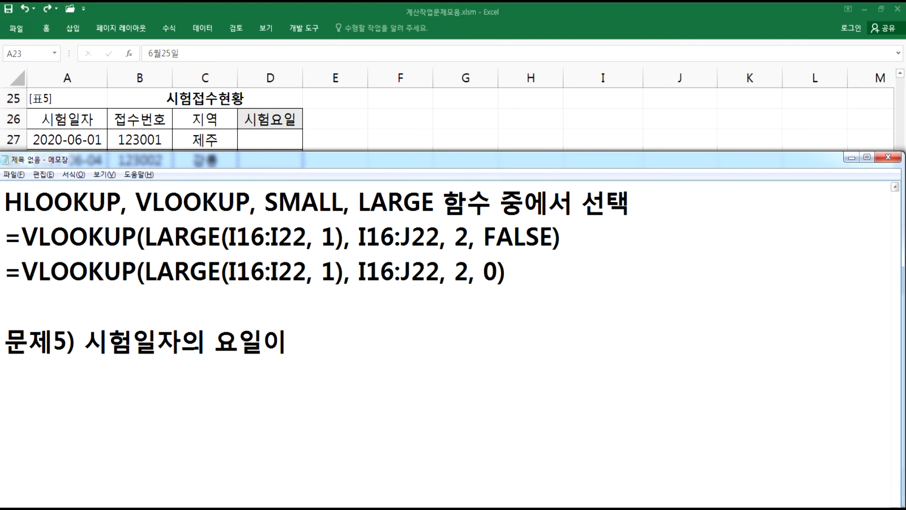
type("펴ㅛ")
key("BackSpace")
key("BackSpace")
type("ㅍ펴평일")
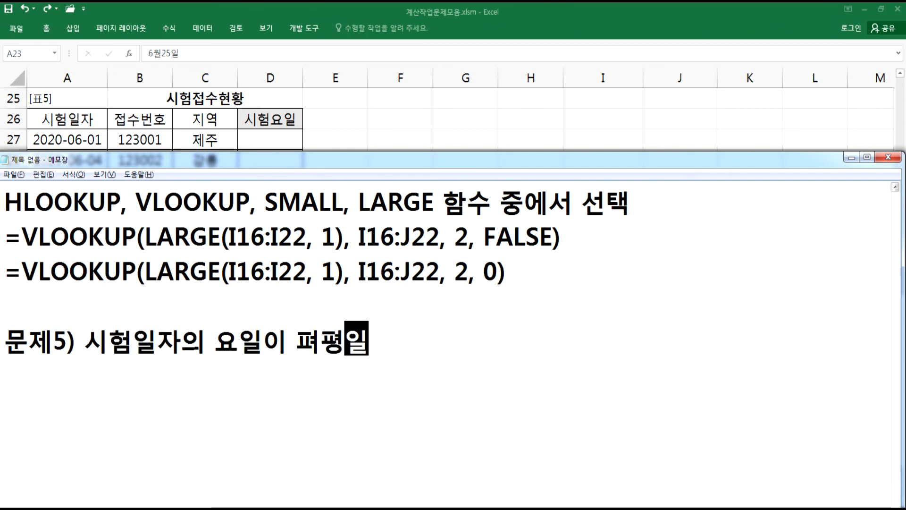
key("Left")
key("Delete")
key("End")
type("인지 휴")
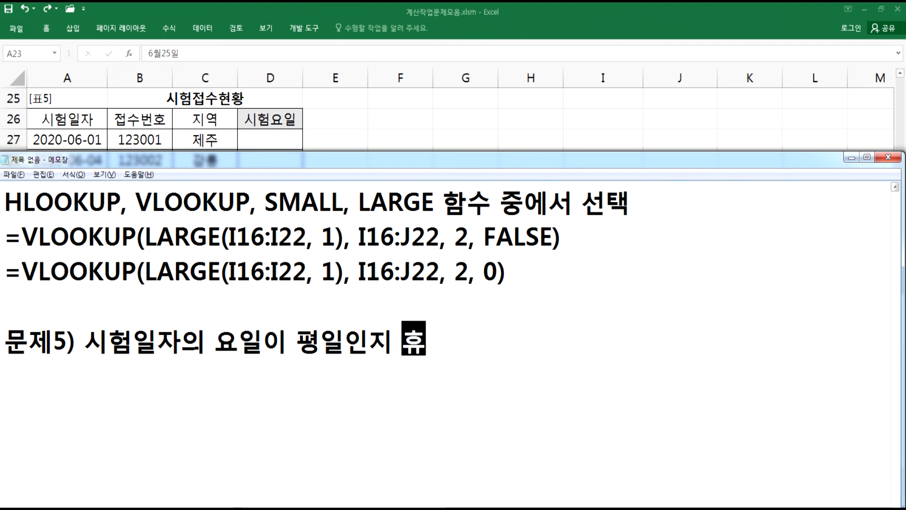
key("BackSpace")
key("BackSpace")
type("주말인지를 표시")
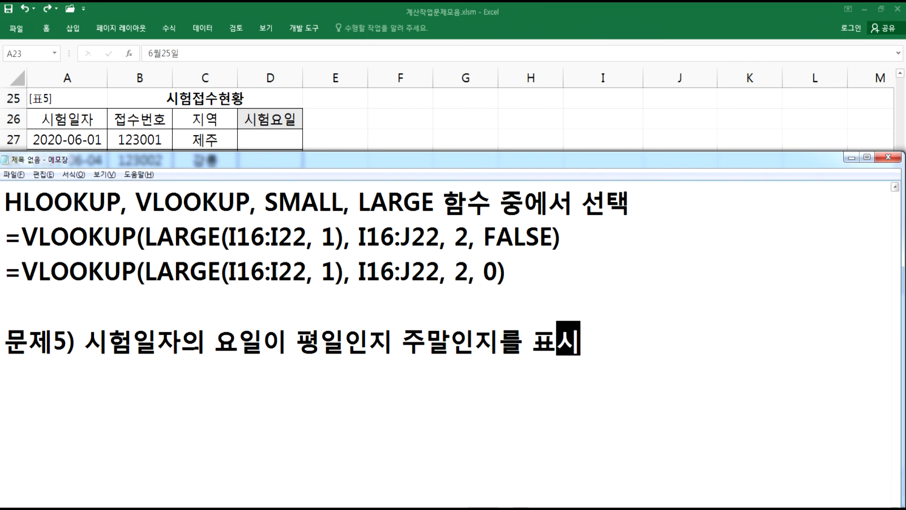
key("Return")
- Add the note line "월요일이 1로 시작하는 방식 사용" below the 문제5) description
type("ㅇ월요일이 ")
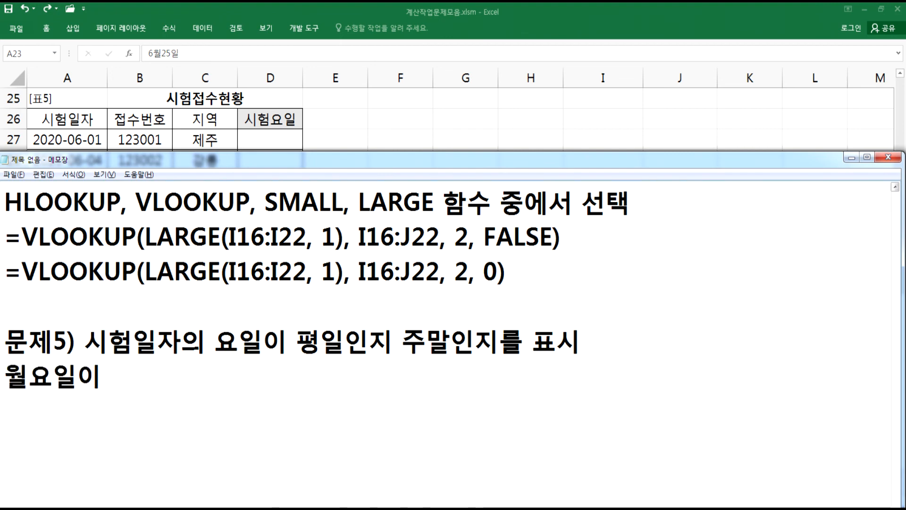
type("1로 ")
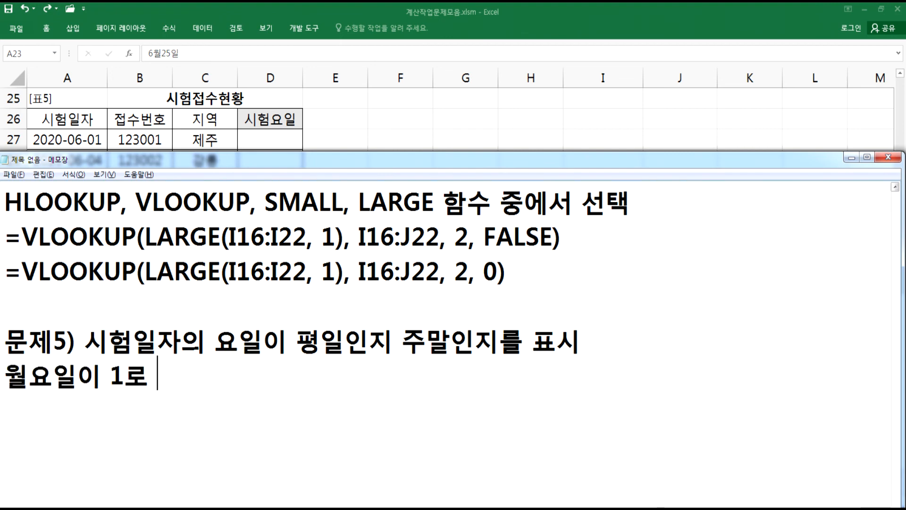
type("시자작하는 방식 사용")
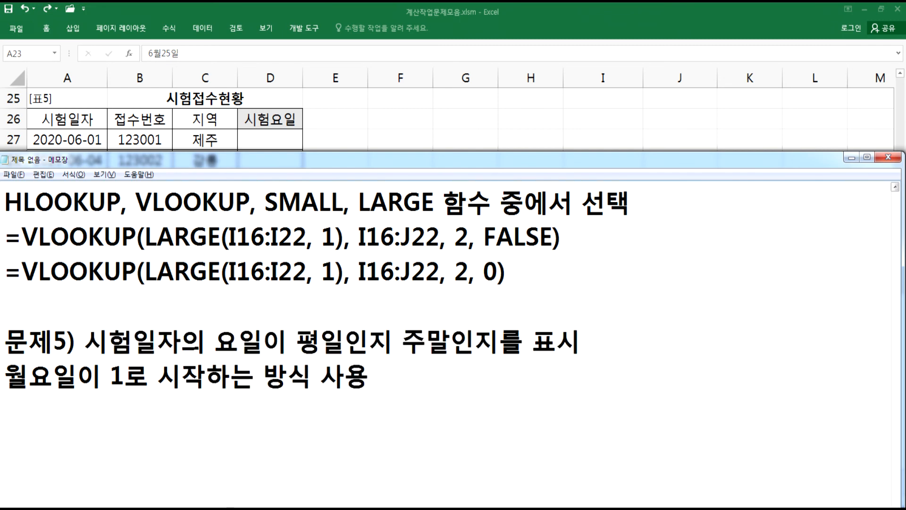
key("Return")
- Add the note line "IF, WEEKDAY 함수를 사용" under the 문제5) notes
type("IF, WEEK")
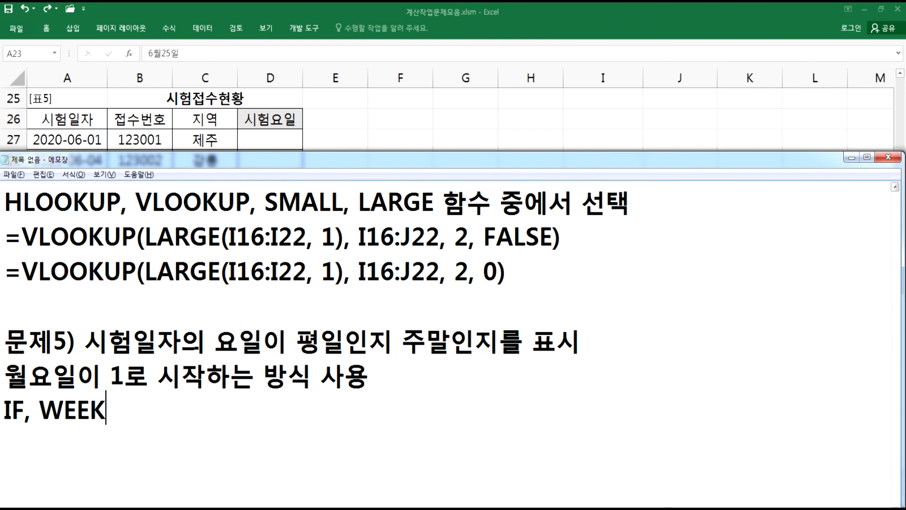
type("DAY 함수")
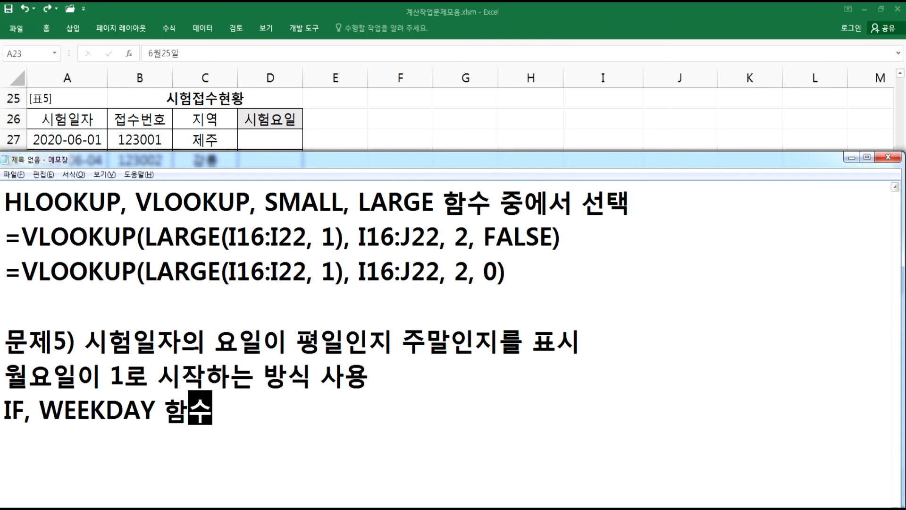
type("를 사용")
key("Return")
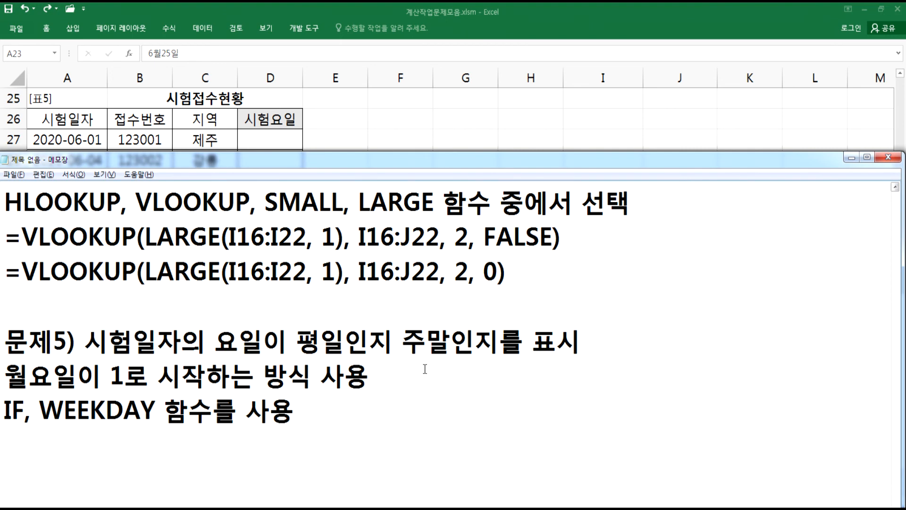
- Write the note line "=WEEKDAY(날짜, 1) > 해당 요일을 일=1, 월=2, ... 토=7" below the 문제5) notes
scroll(425, 368, "down", 2)
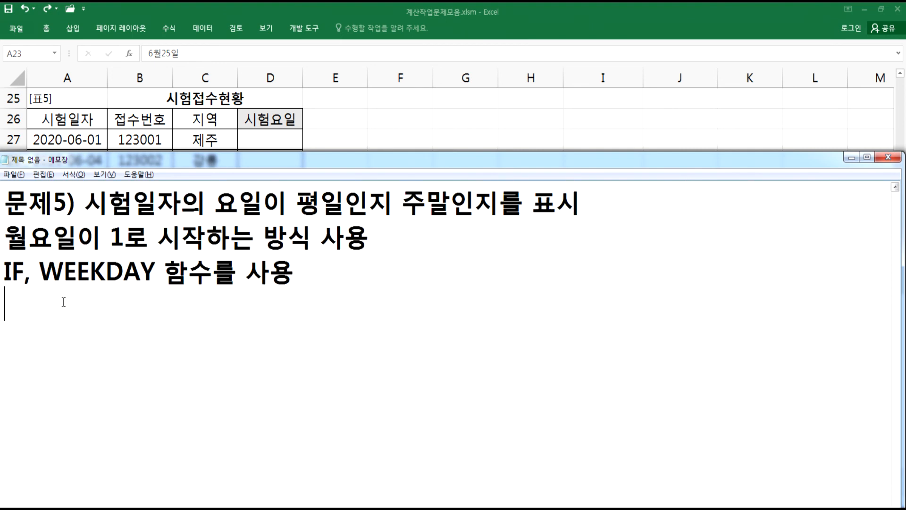
type("=WE")
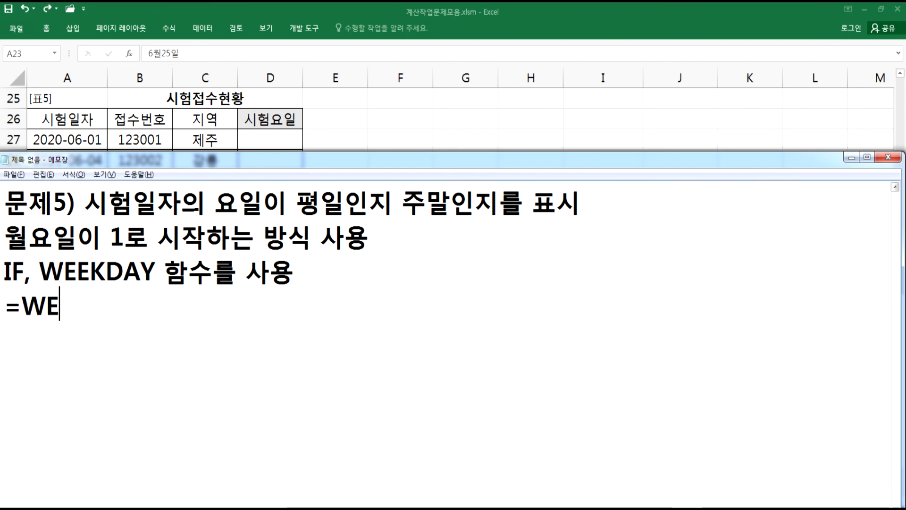
type("EKDAY(ㄴ아")
key("BackSpace")
key("BackSpace")
key("BackSpace")
type("날짜,")
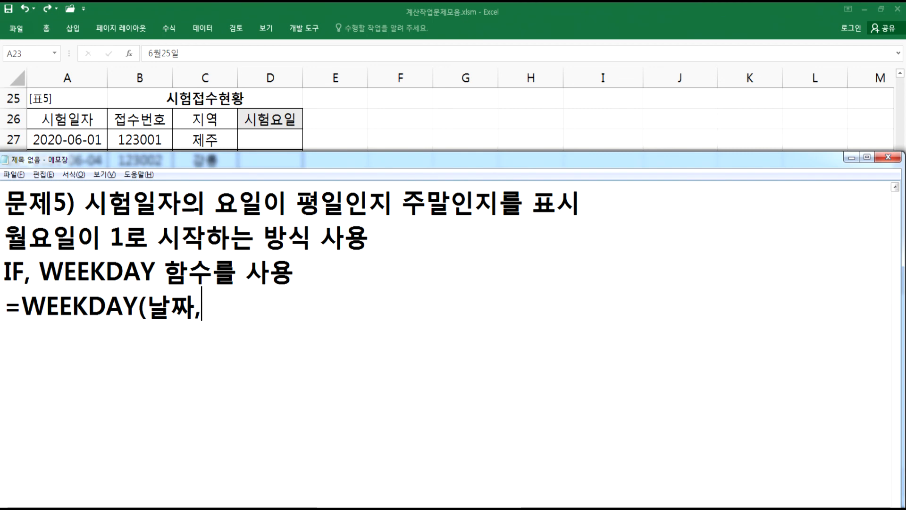
type(" 1)")
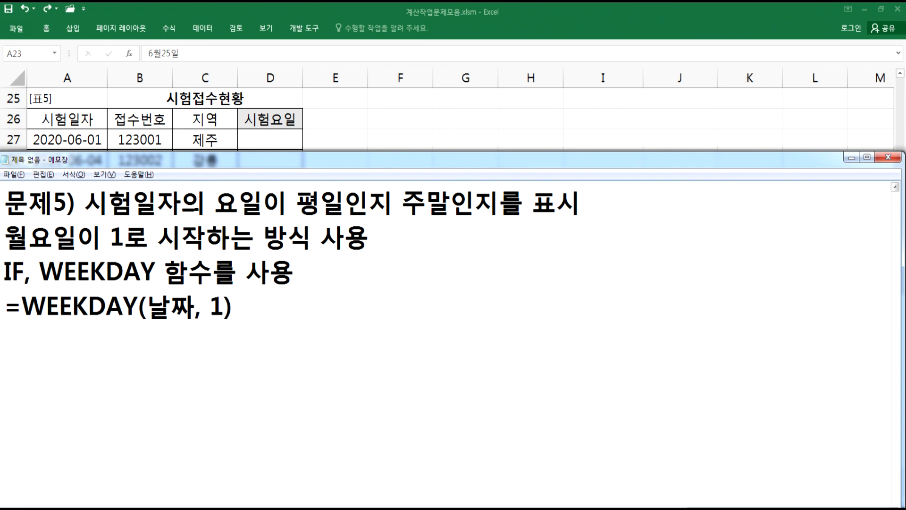
type(" > ")
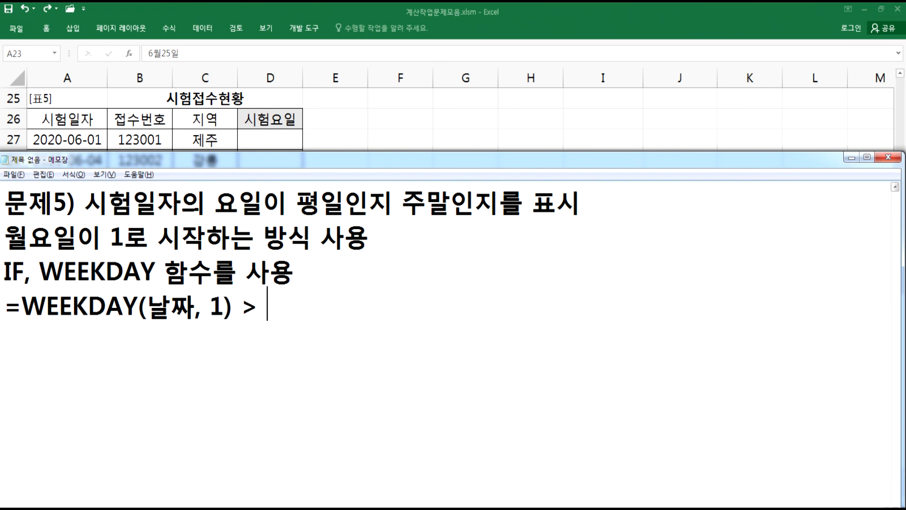
type("GO")
key("BackSpace")
key("BackSpace")
key("Hangul")
type("해다ㅇ 요일을 ")
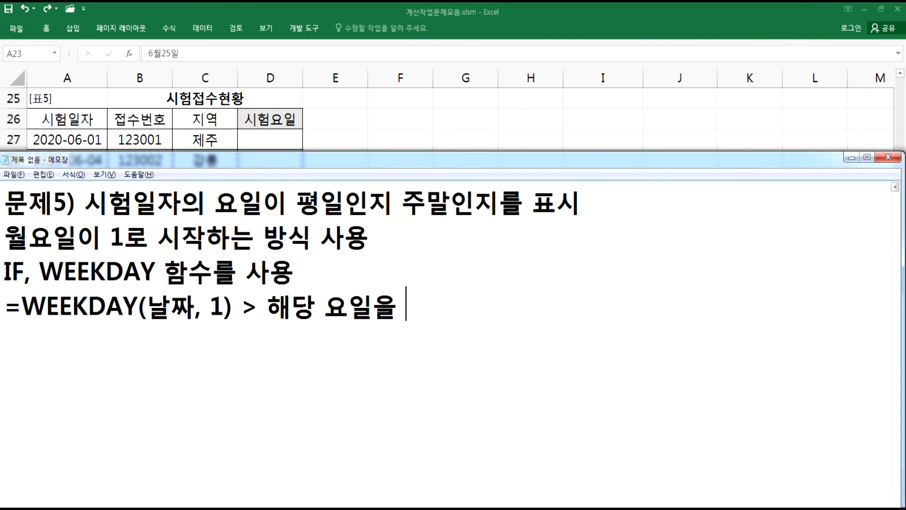
type("일")
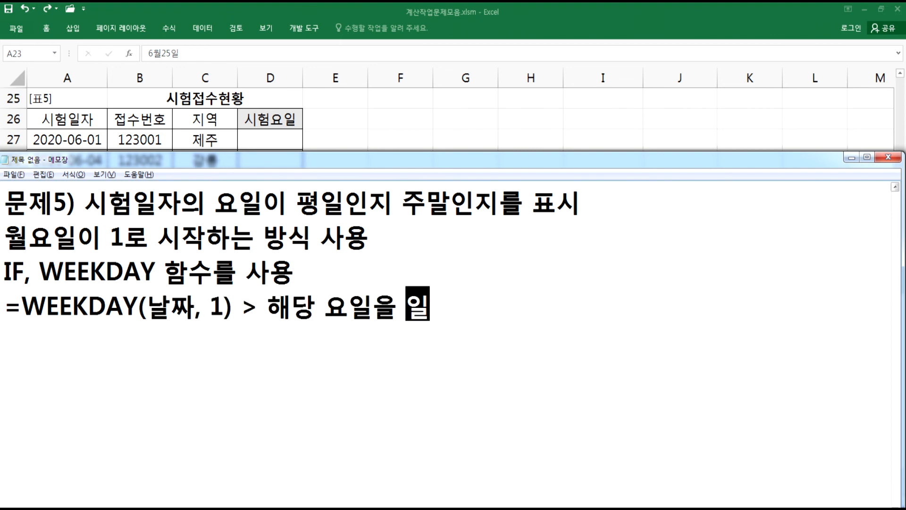
type("=1, 월")
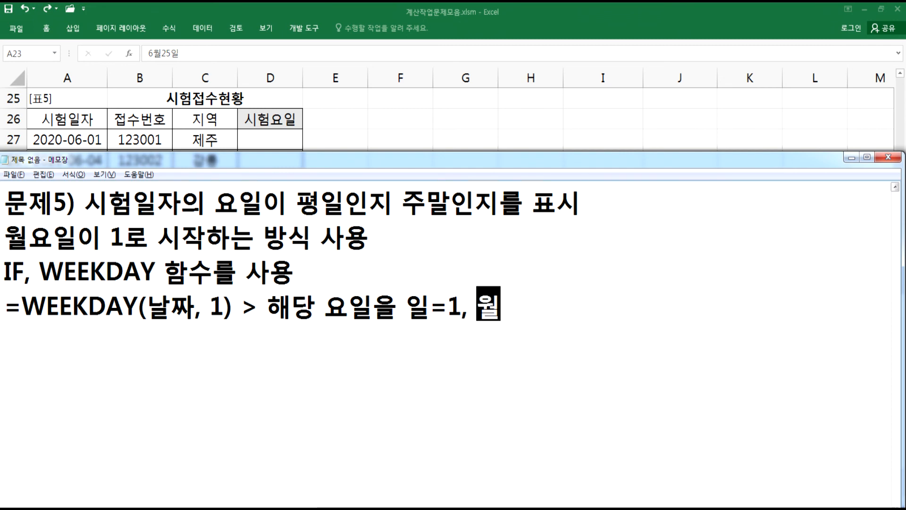
type("=2,")
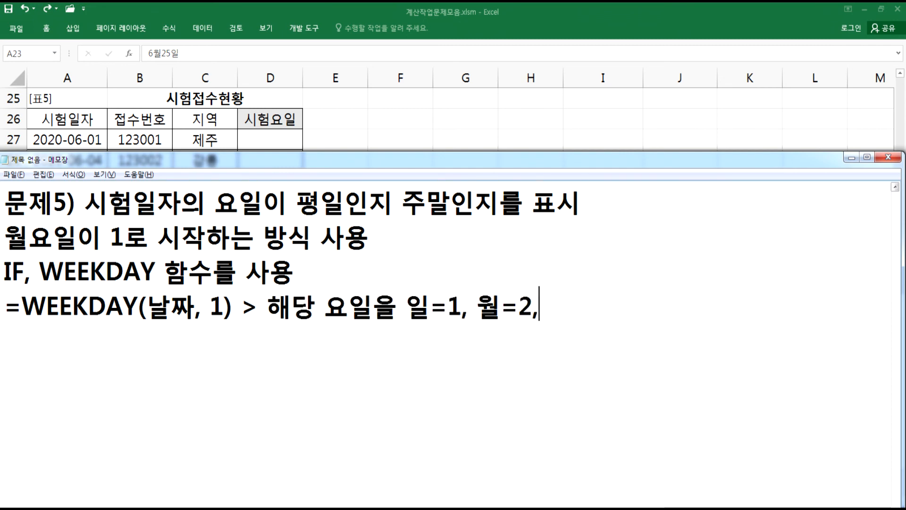
type(" ...토")
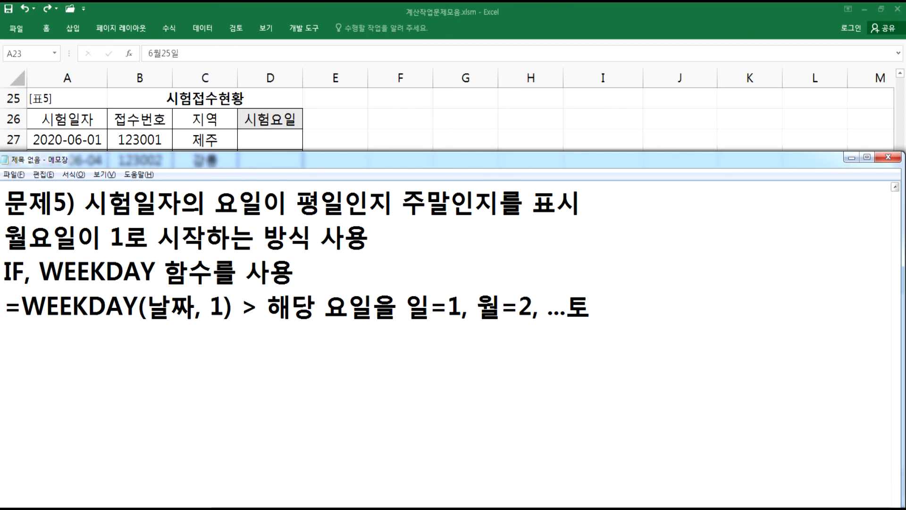
key("End")
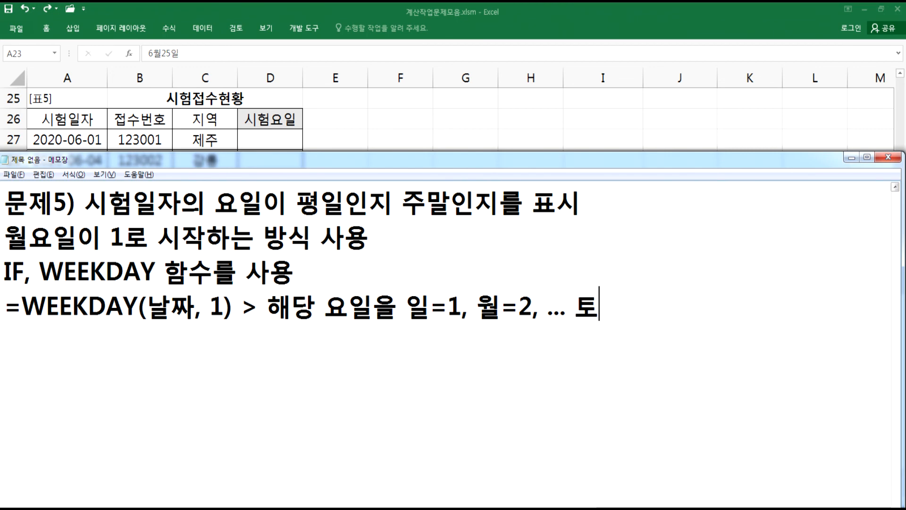
type("=7")
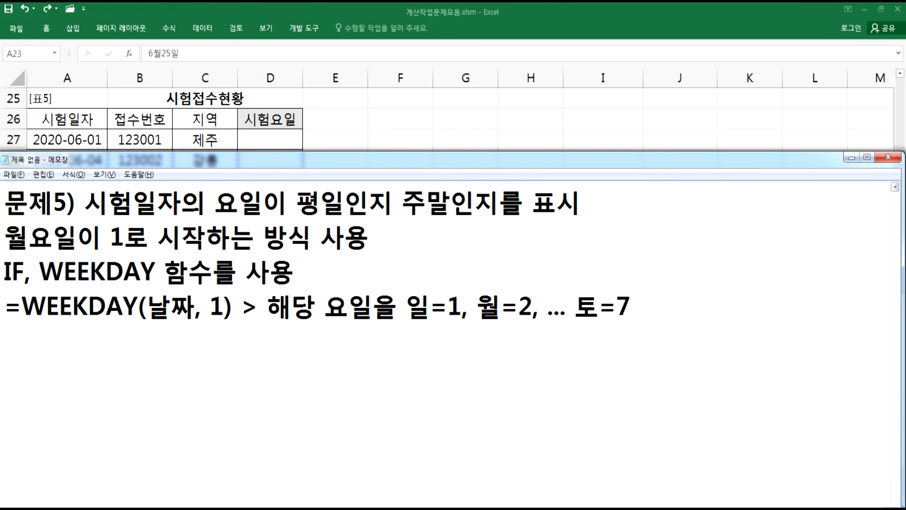
- Duplicate that line and edit the copy to "=WEEKDAY(날짜, 2) > 해당 요일을 월=1, 화=2, ... 일=7"
key("Home")
key("shift+Down")
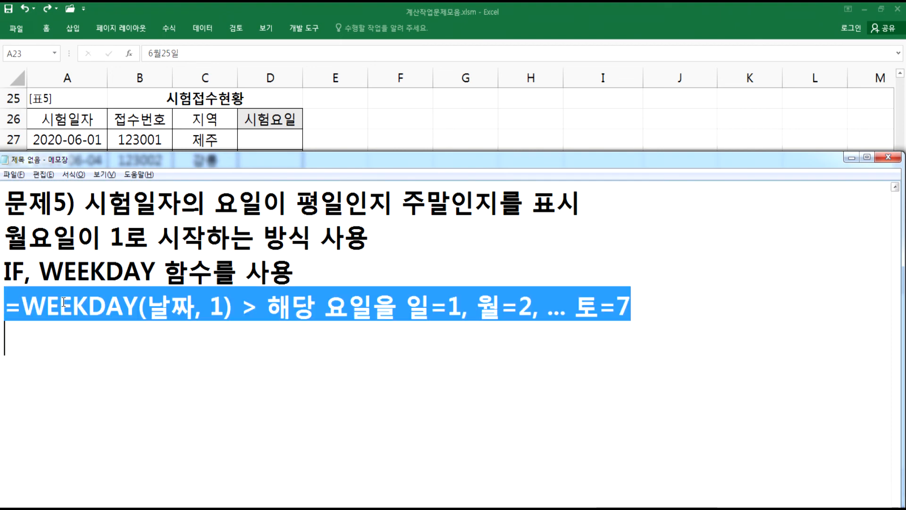
key("ctrl+c")
key("Down")
key("ctrl+v")
key("BackSpace")
key("Left")
key("Left")
key("Left")
key("Left")
key("Left")
key("Left")
key("Left")
key("Left")
key("Left")
key("Left")
key("Left")
key("Left")
key("Left")
key("Left")
key("Left")
key("Left")
key("Left")
key("Left")
key("Left")
key("Left")
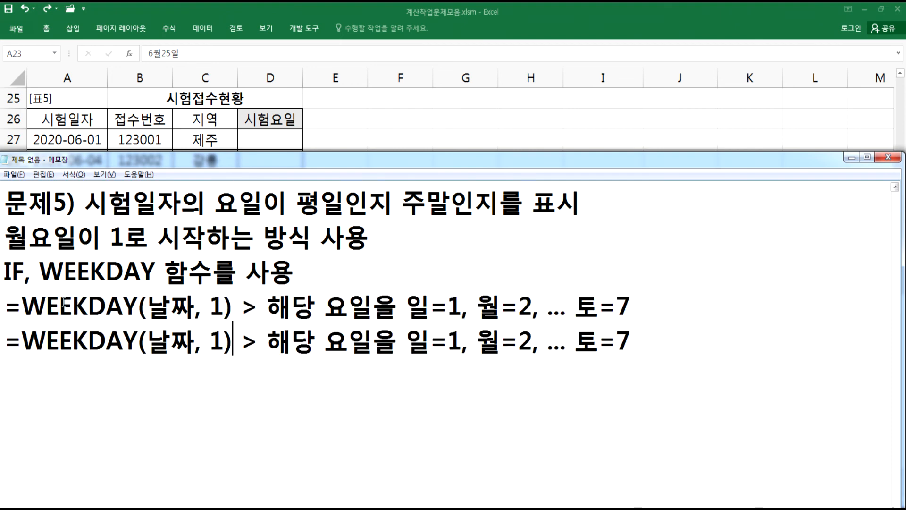
key("Delete")
type("2")
key("Right")
key("Right")
key("Right")
key("Right")
key("Right")
key("Right")
key("Right")
key("Right")
key("Right")
key("Right")
key("Right")
key("Left")
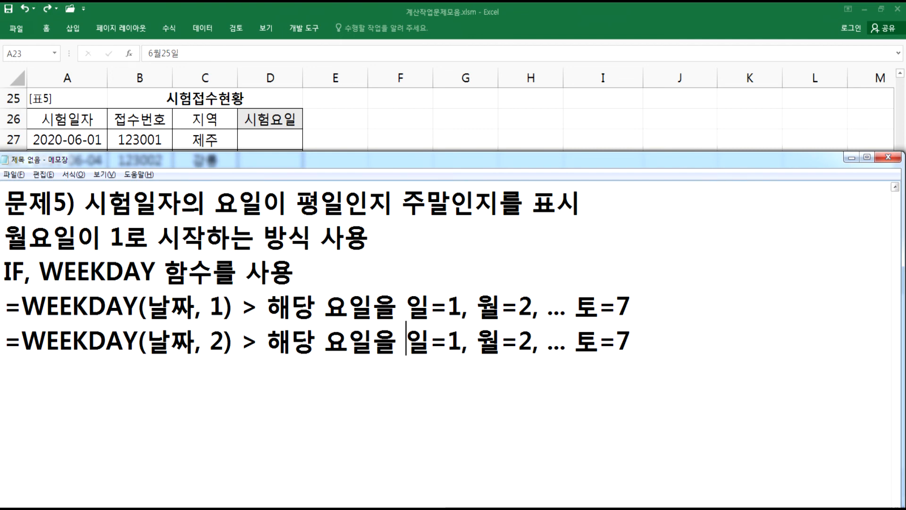
type("우ㅓㄹ")
key("Delete")
key("Right")
key("Right")
key("Right")
key("Right")
type("화")
key("Delete")
key("Right")
key("Right")
key("Right")
key("Right")
key("Right")
key("Right")
key("Right")
key("Right")
type("일")
key("Delete")
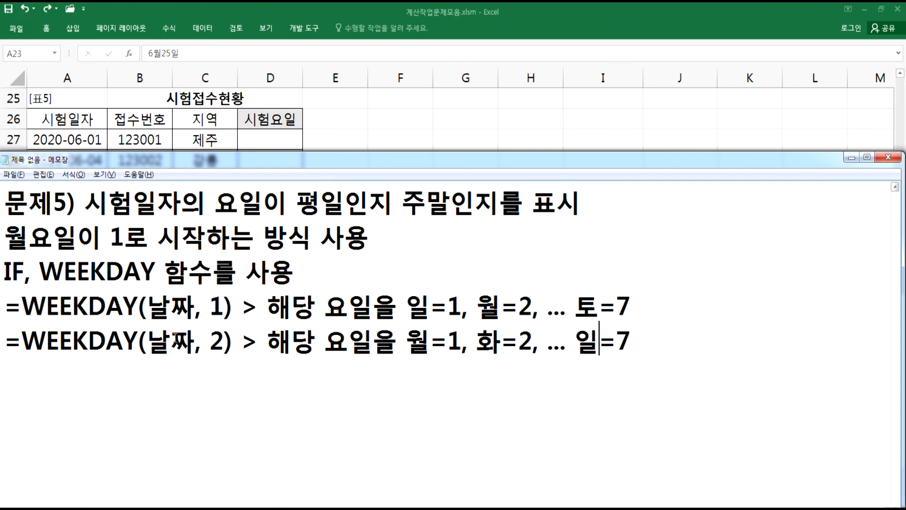
- Insert "토=6," before "일=7" in the WEEKDAY type-2 line, highlighting the day mappings being compared
double_click(212, 340)
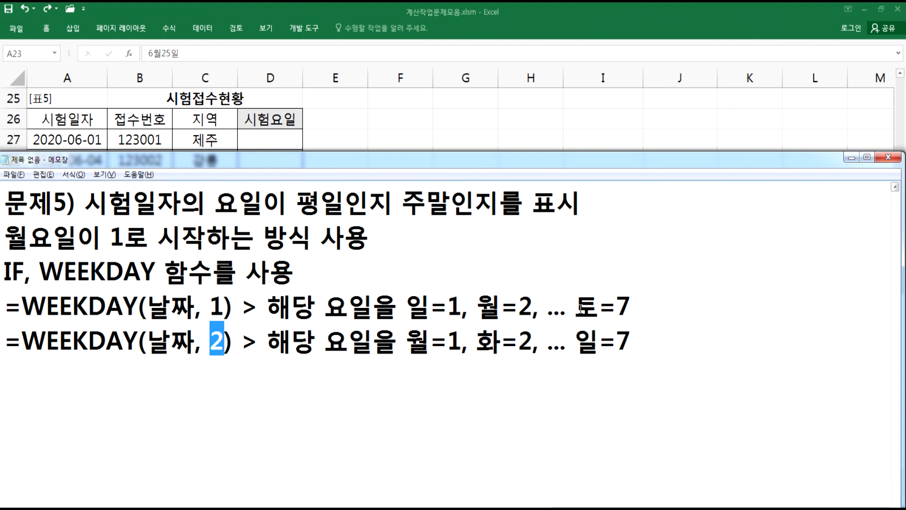
left_click_drag(406, 307, 463, 307)
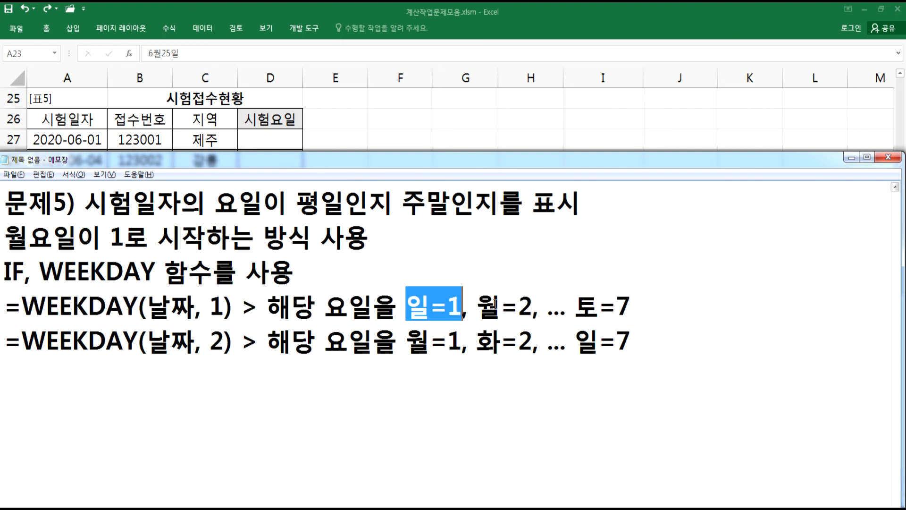
left_click(576, 305)
left_click_drag(576, 306, 632, 307)
left_click_drag(406, 341, 519, 341)
left_click(575, 341)
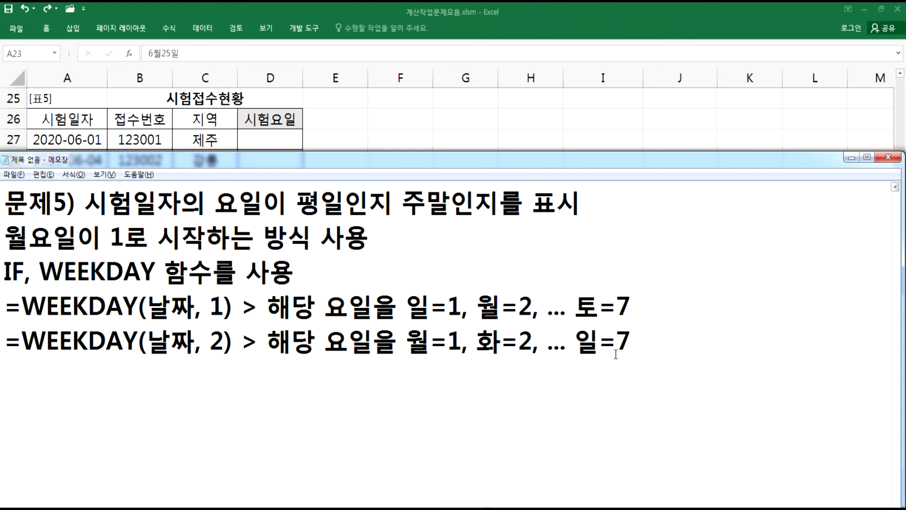
type("토=6,")
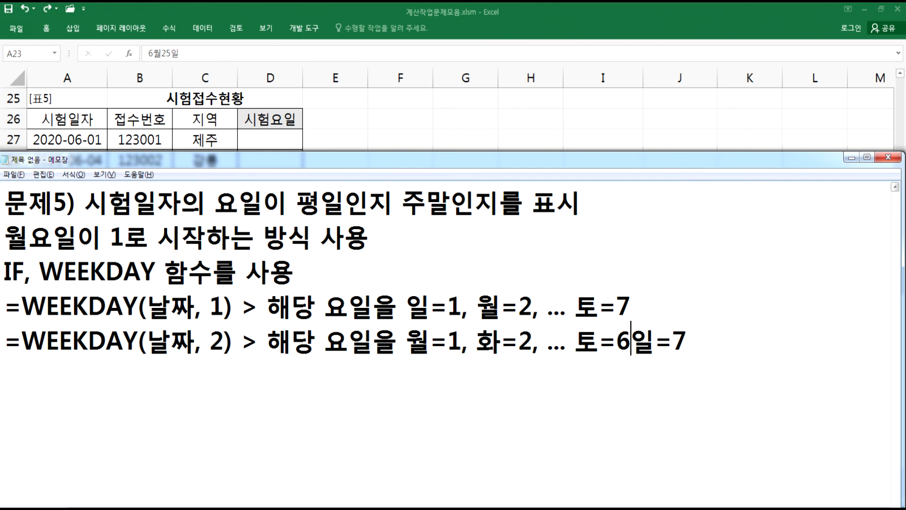
left_click(720, 341)
left_click_drag(575, 341, 710, 339)
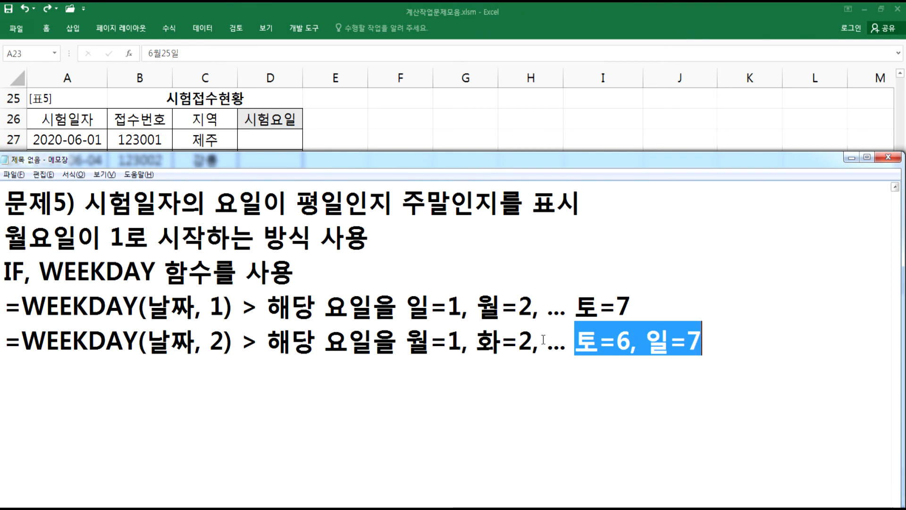
- Start a new formula line after a blank line with "=IF(WEEKDAY(A27, 2)"
left_click(166, 385)
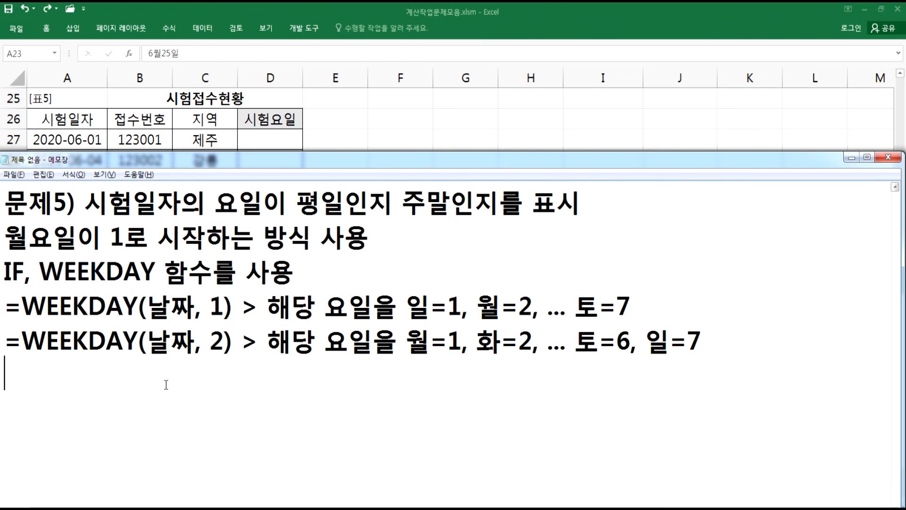
type("=IF(")
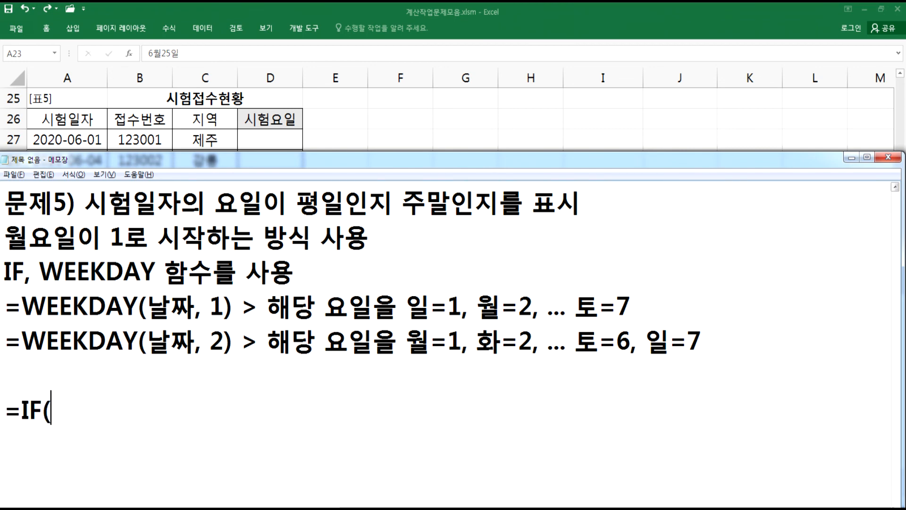
type("WEEKDATY")
key("BackSpace")
key("BackSpace")
type("Y(")
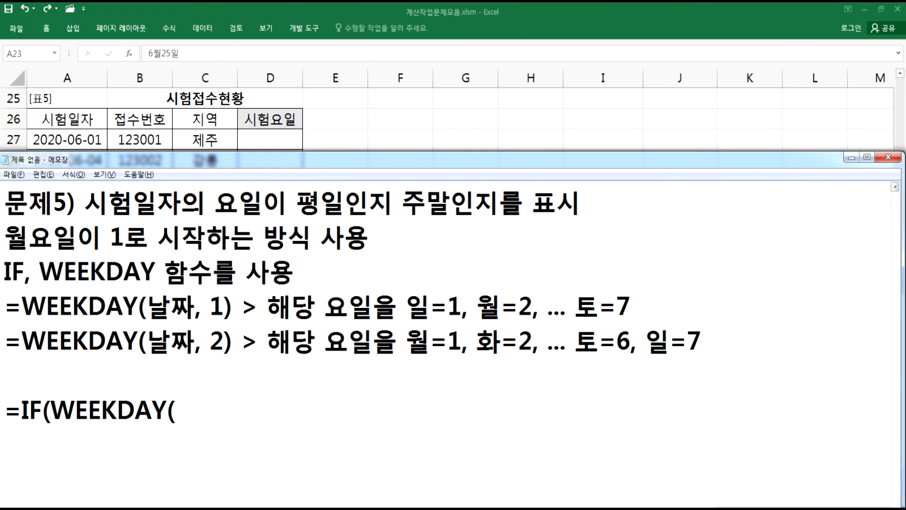
type("A27, 2)")
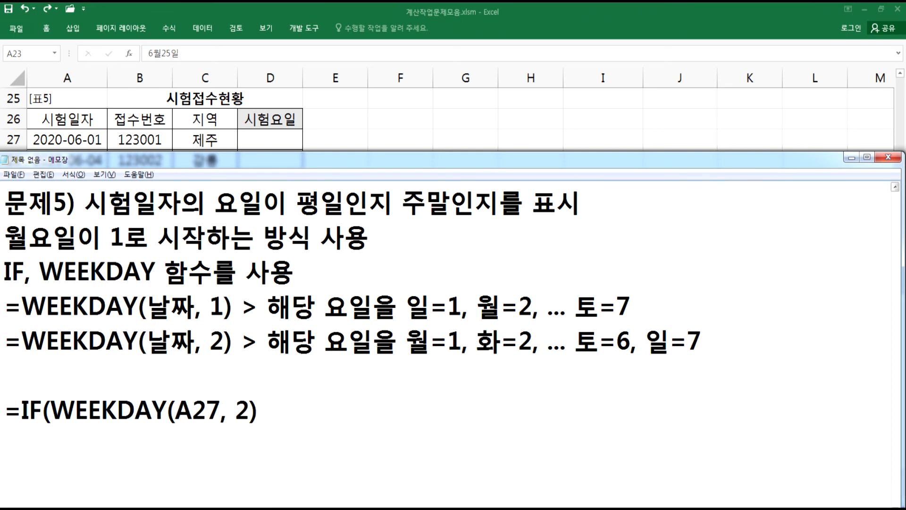
type(" <=5, \"")
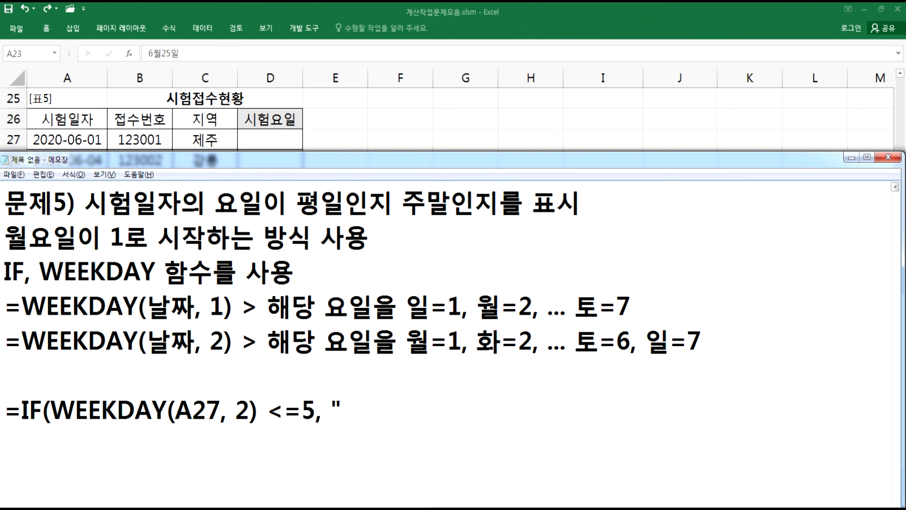
type("펴ㅍ")
- Complete the formula as =IF(WEEKDAY(A27, 2) <=5, "평일", "주말")
key("BackSpace")
type("ㅇ읽\"")
key("BackSpace")
key("BackSpace")
type("일\", \"")
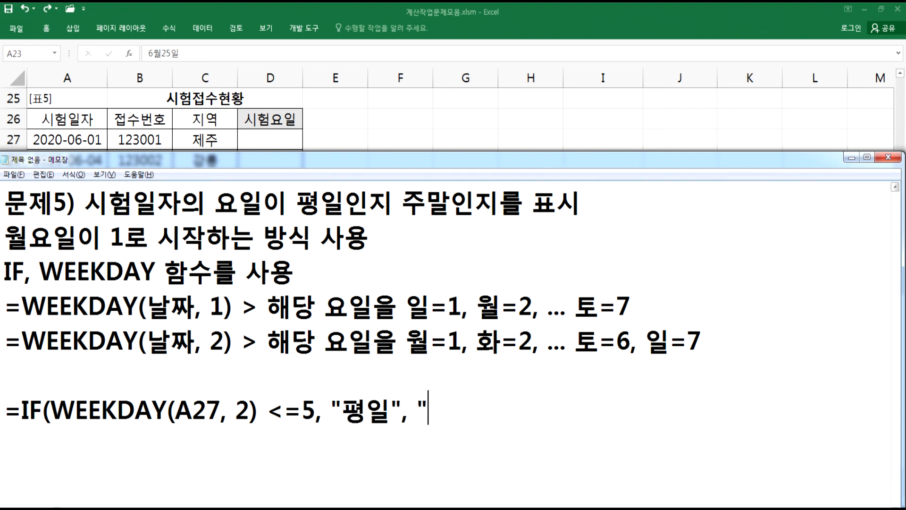
type("줌ㅏㄹ\")")
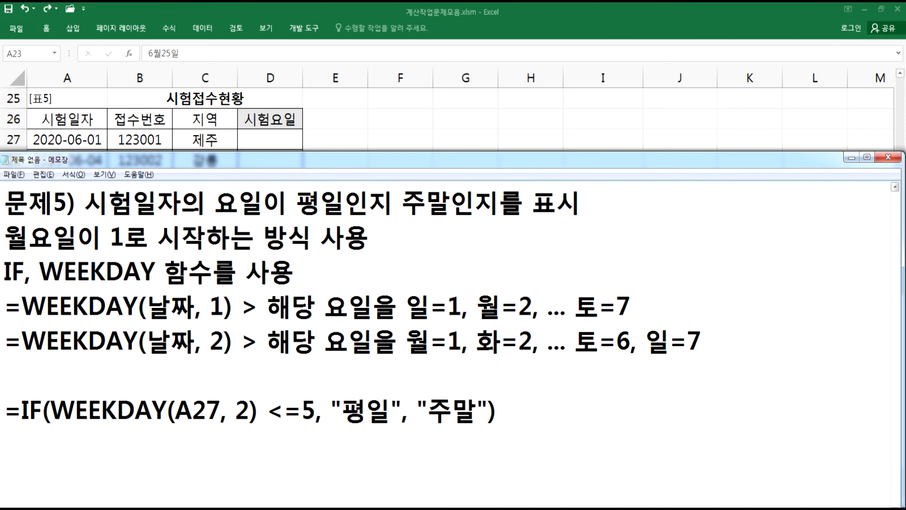
- Duplicate the IF formula and change the copy to =IF(WEEKDAY(A27, 2) >=6, "주말", "평일")
key("shift+End")
key("ctrl+c")
key("End")
key("Return")
key("ctrl+v")
key("Left")
key("Left")
key("Left")
key("Left")
key("Left")
key("Left")
key("Left")
key("Left")
key("Left")
type(">")
key("Delete")
key("Right")
key("Delete")
type("6")
key("Right")
key("Right")
key("Right")
key("Right")
type("주말")
key("Delete")
key("Delete")
key("Right")
key("Right")
key("Right")
key("Right")
type("평일")
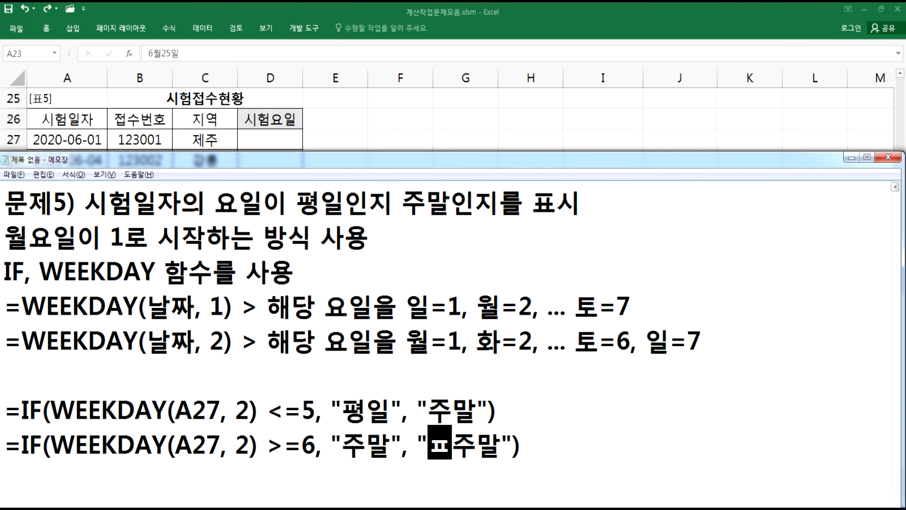
key("Delete")
key("Delete")
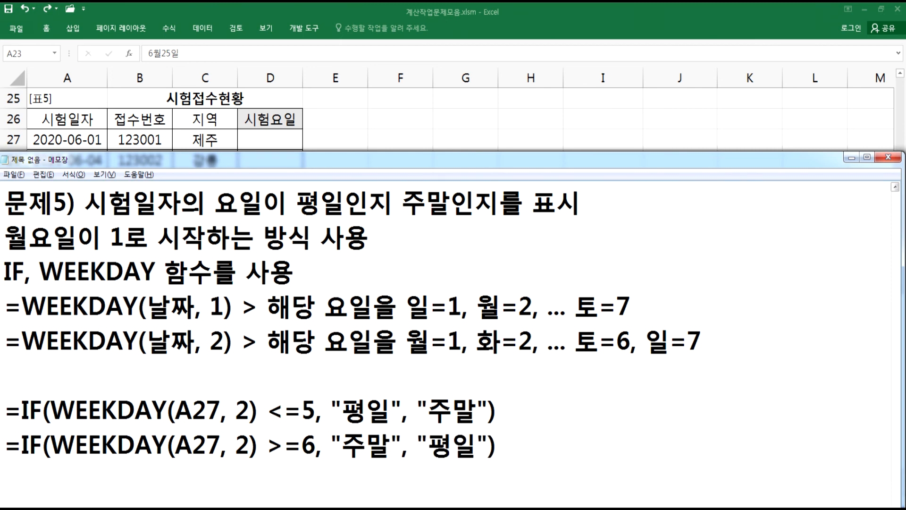
- Review the 문제5) notes by highlighting the 평일/주말 wording, the day mappings and the IF results
scroll(170, 385, "down", 1)
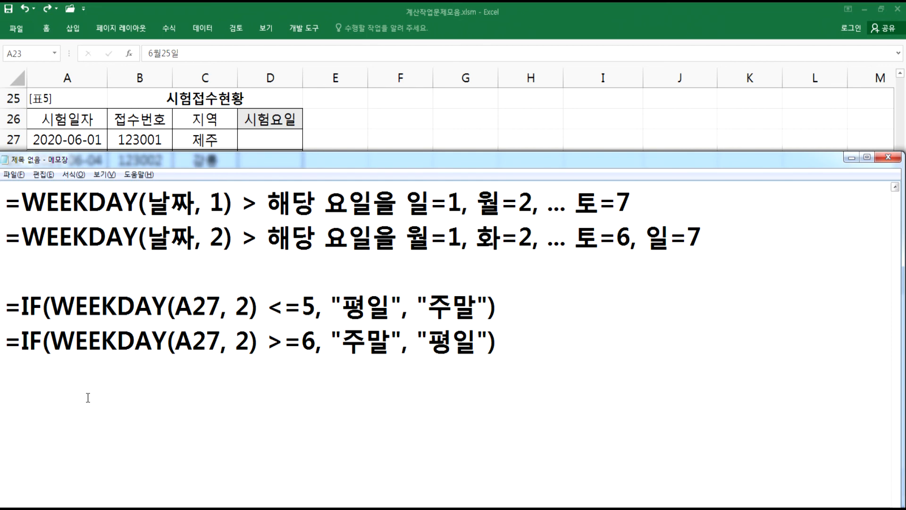
scroll(333, 274, "up", 1)
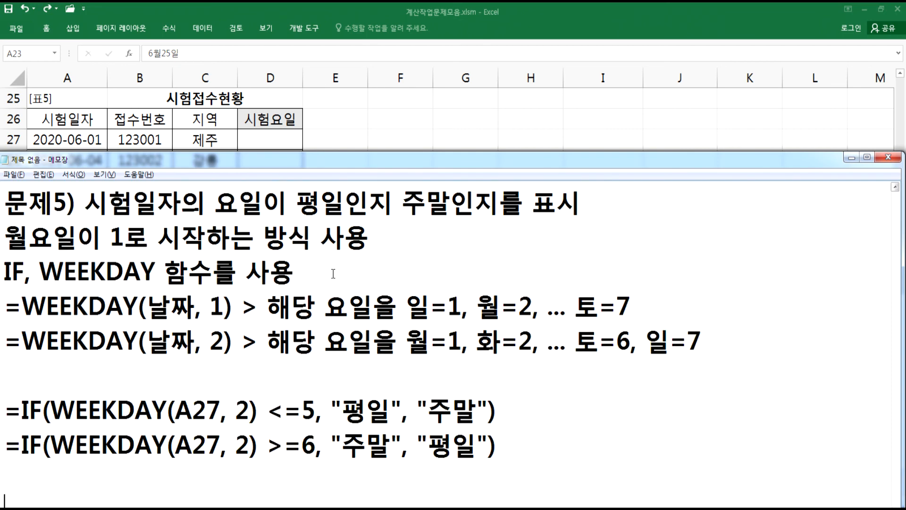
left_click_drag(296, 208, 453, 191)
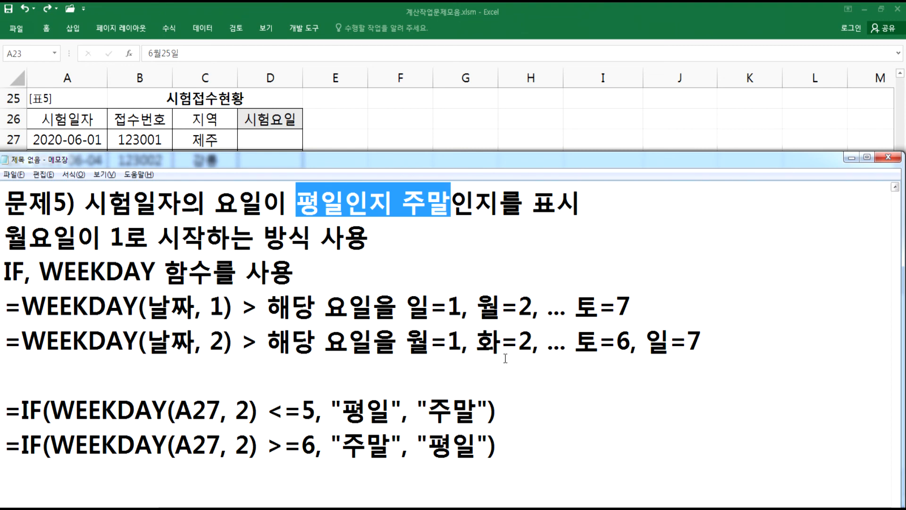
left_click_drag(576, 339, 350, 340)
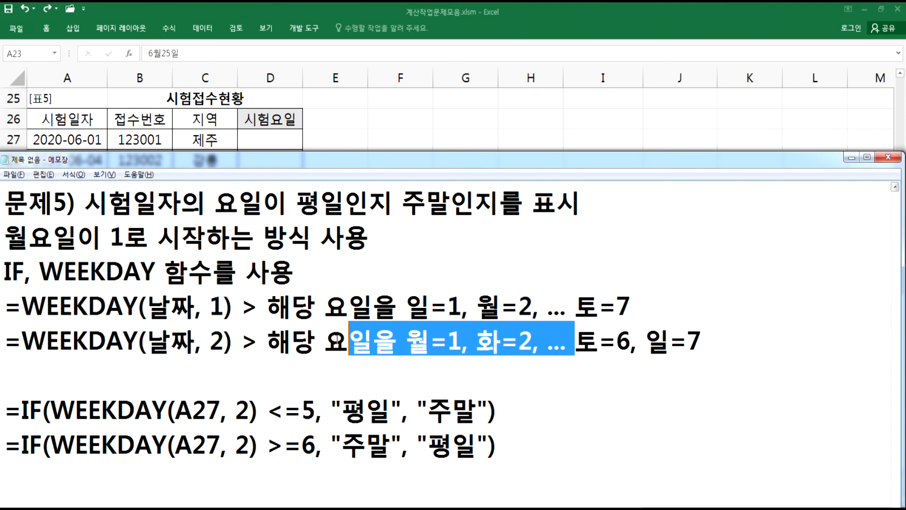
double_click(391, 413)
left_click_drag(408, 411, 499, 407)
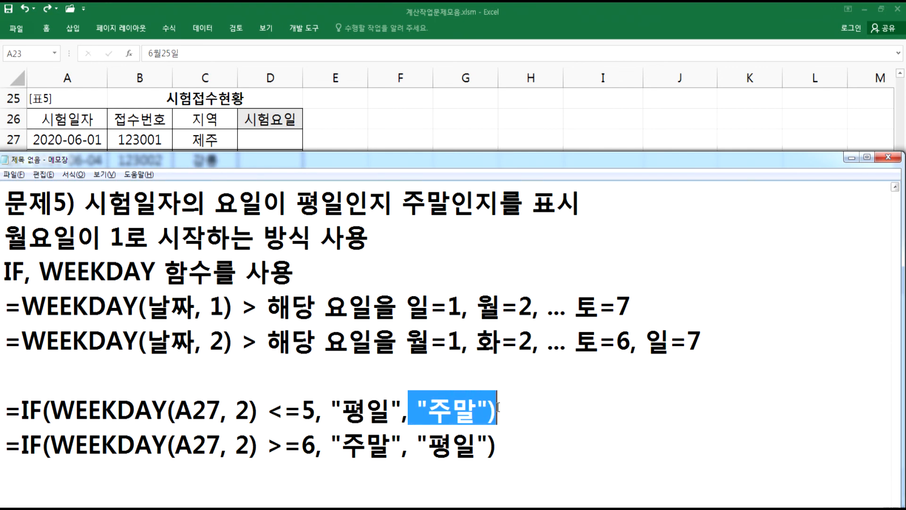
- Highlight the 토=6, 일=7 mapping and the 평일 result in the 문제5) notes to review them
left_click_drag(617, 339, 698, 340)
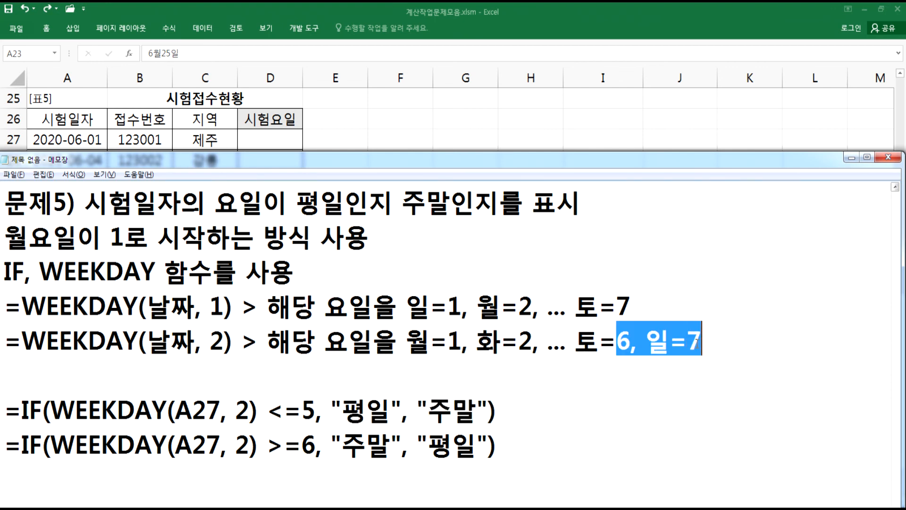
left_click_drag(341, 442, 477, 444)
scroll(478, 443, "down", 1)
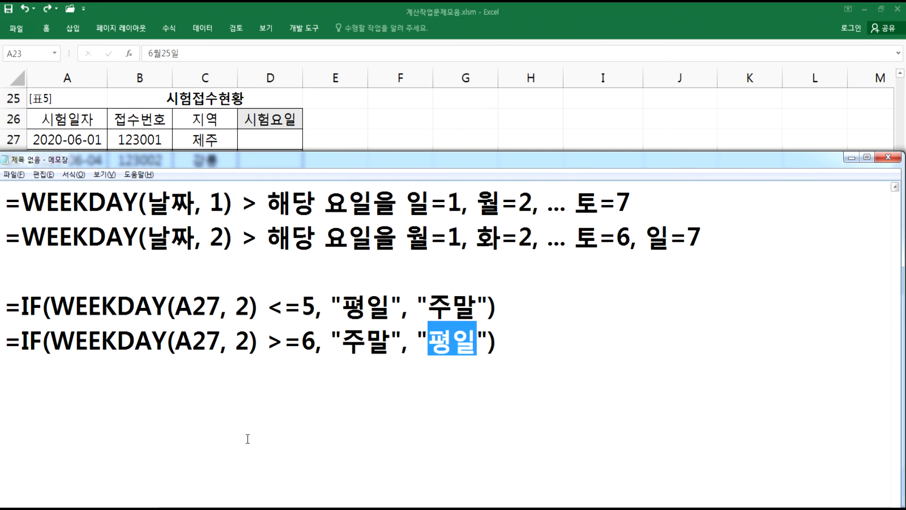
- Add a new 실전D형 heading followed by a 문제1) line at the end of the notes
left_click(115, 397)
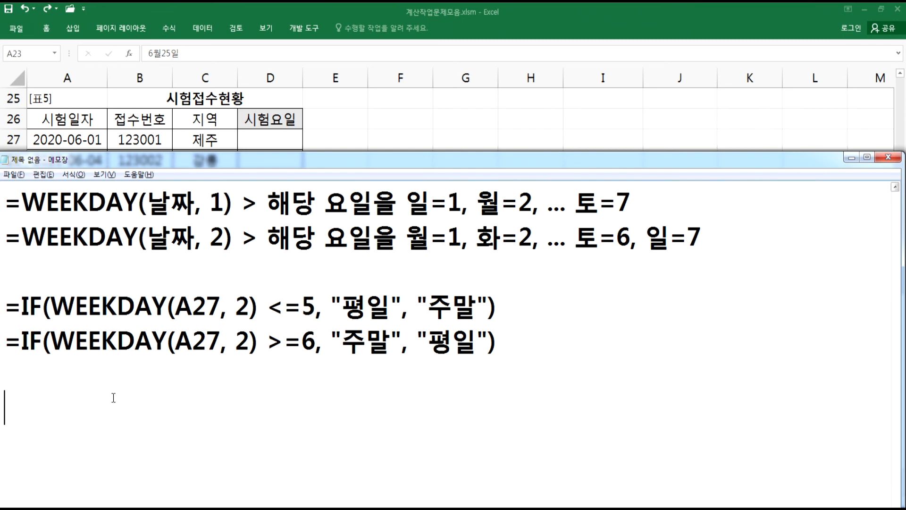
key("Return")
key("ctrl+Home")
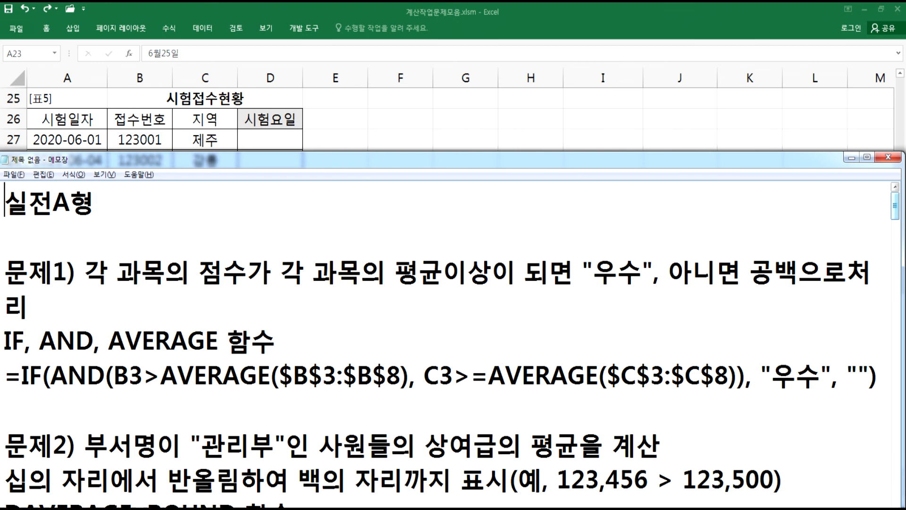
key("ctrl+End")
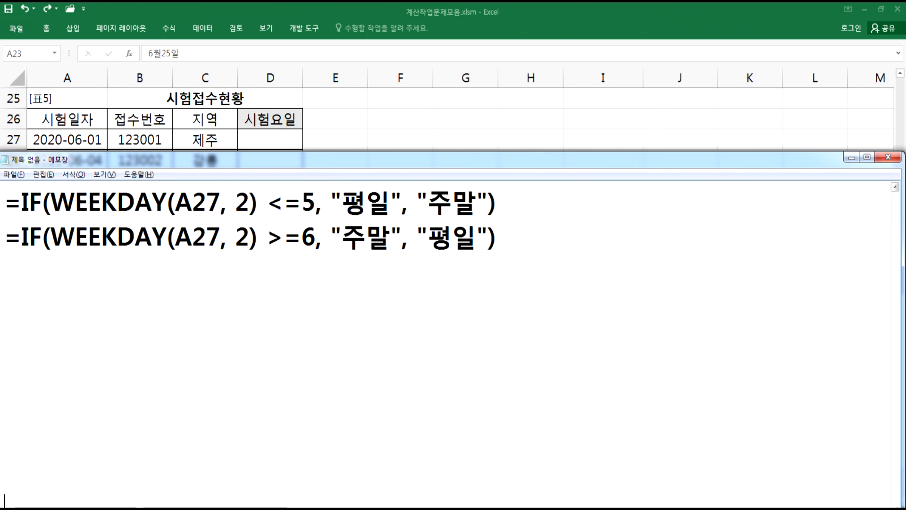
left_click(36, 317)
key("Return")
type("실전d")
key("BackSpace")
type("Dㅎㅕㅇ")
key("Return")
key("Return")
type("문")
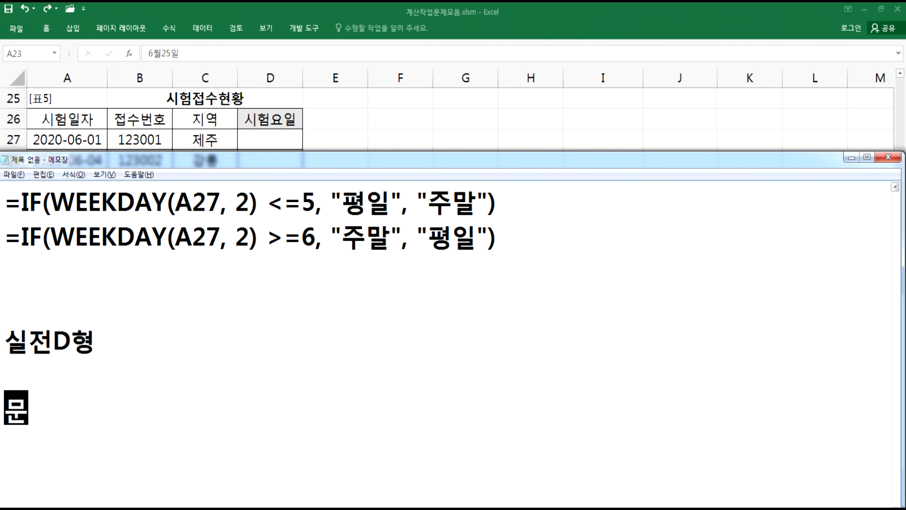
type("제1)")
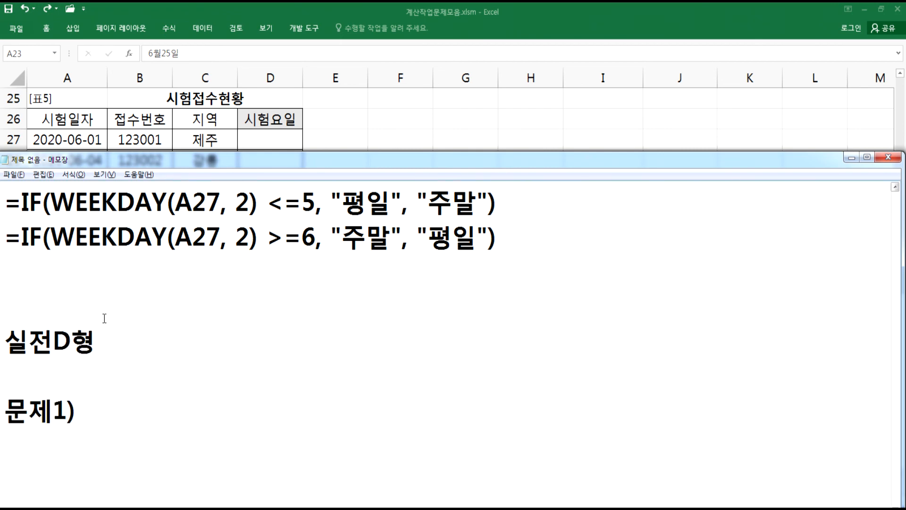
scroll(105, 318, "down", 1)
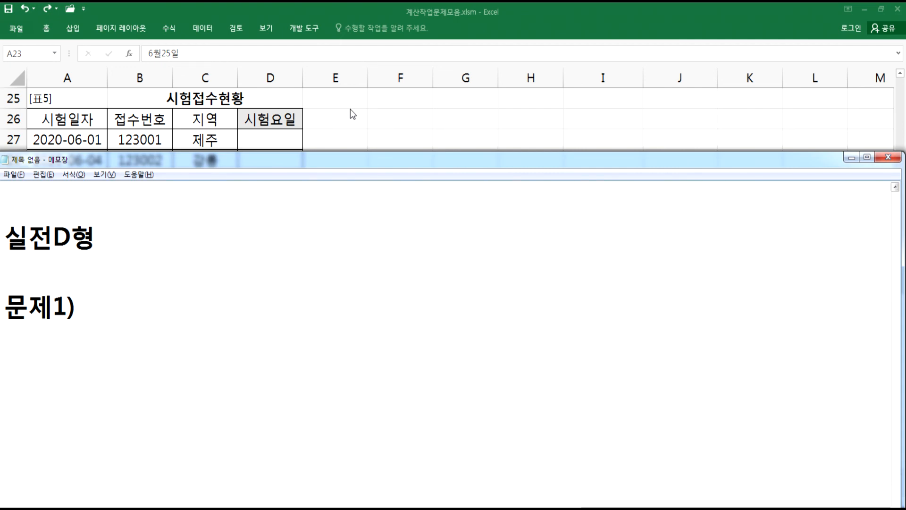
key("alt+Tab")
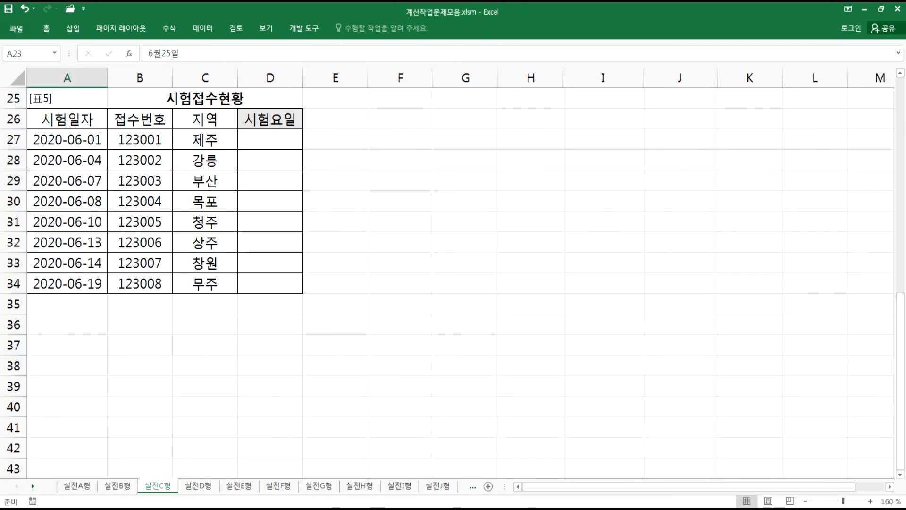
key("alt+Tab")
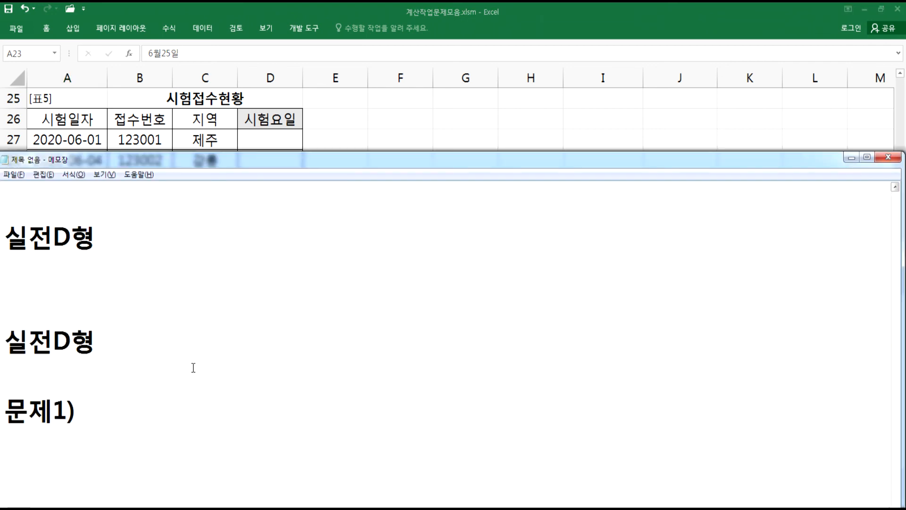
- Copy the <=5 IF formula from the notes into cell D27 and fill it down through D34
scroll(192, 366, "up", 2)
left_click_drag(513, 302, 2, 305)
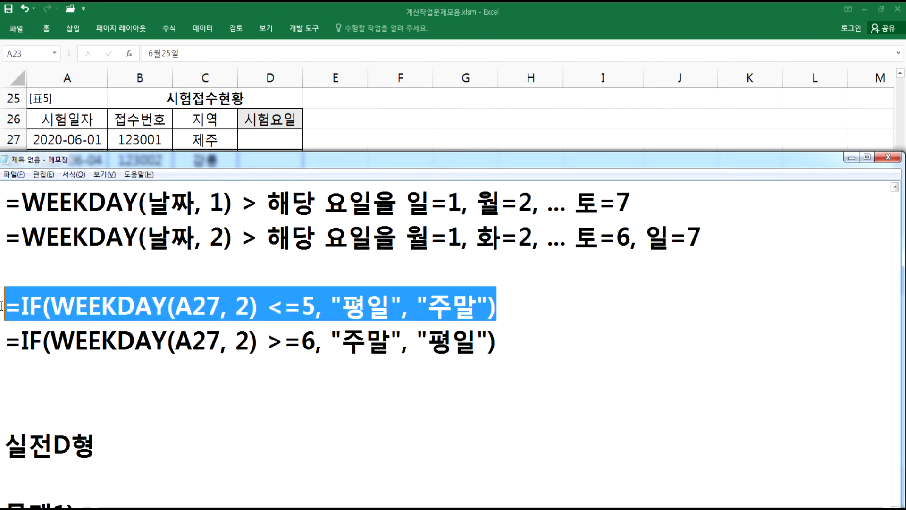
key("ctrl+c")
key("alt+Tab")
left_click(266, 142)
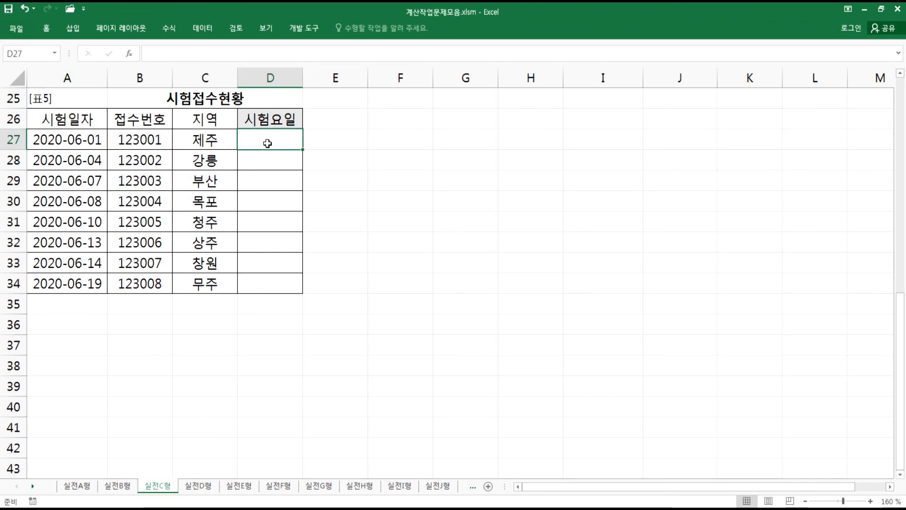
key("ctrl+v")
key("Return")
left_click(295, 141)
left_click_drag(303, 149, 305, 287)
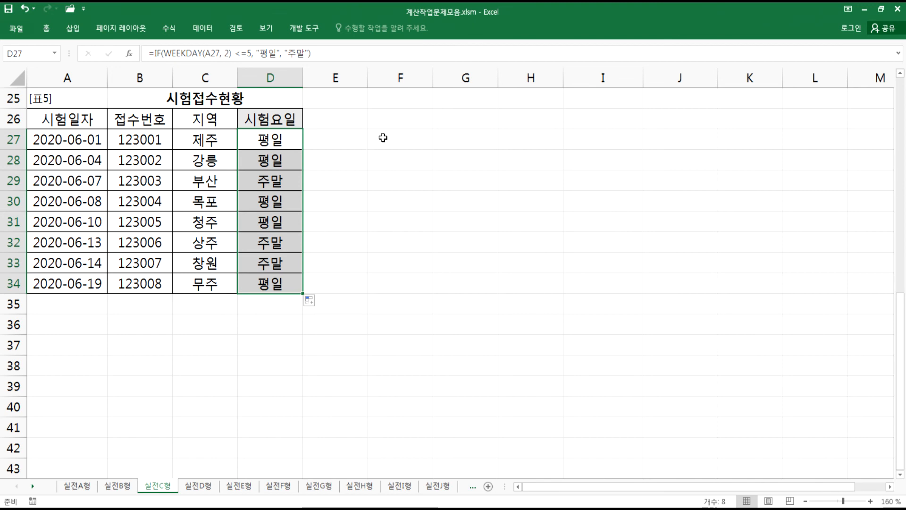
- Apply the custom number format yyyy-mm-dd(aaa) to the dates in A27:A34 and fit column A to its contents
left_click(383, 138)
left_click_drag(108, 78, 142, 78)
left_click_drag(88, 140, 83, 284)
key("ctrl+1")
left_click(359, 170)
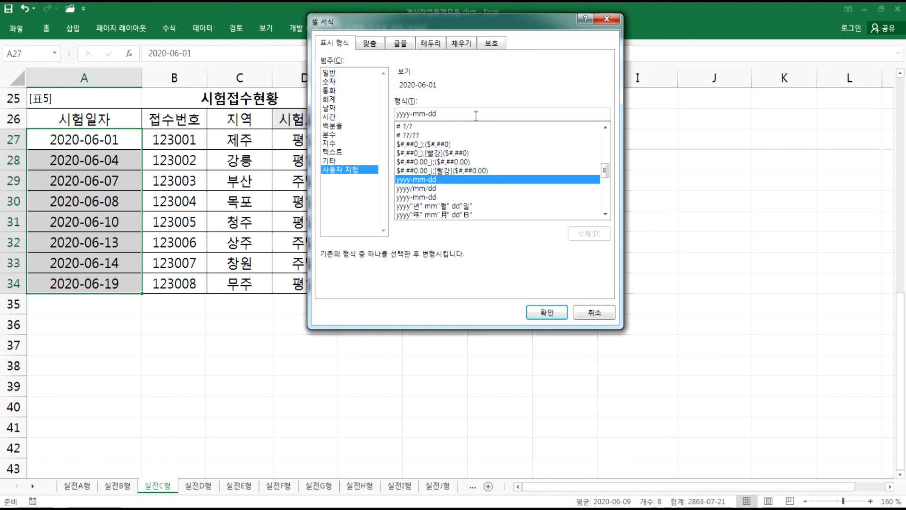
left_click(476, 116)
type("(")
key("BackSpace")
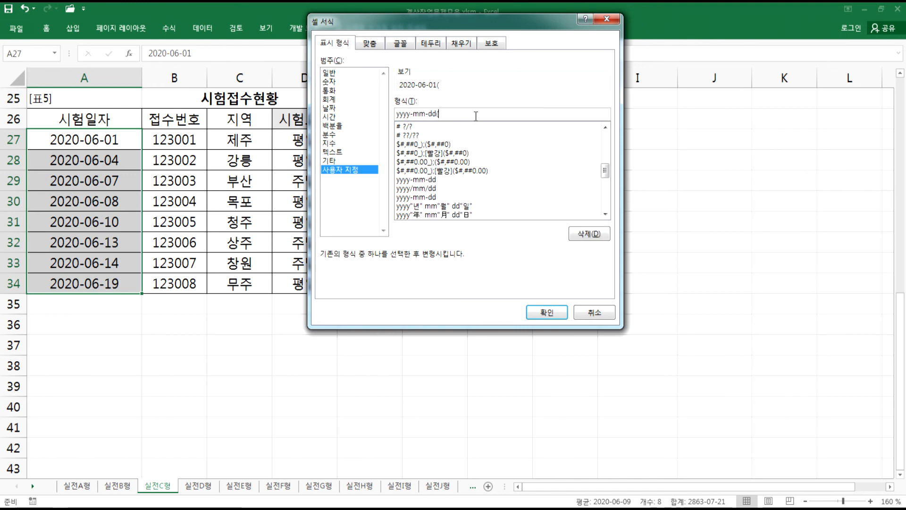
type("aaa)")
key("Return")
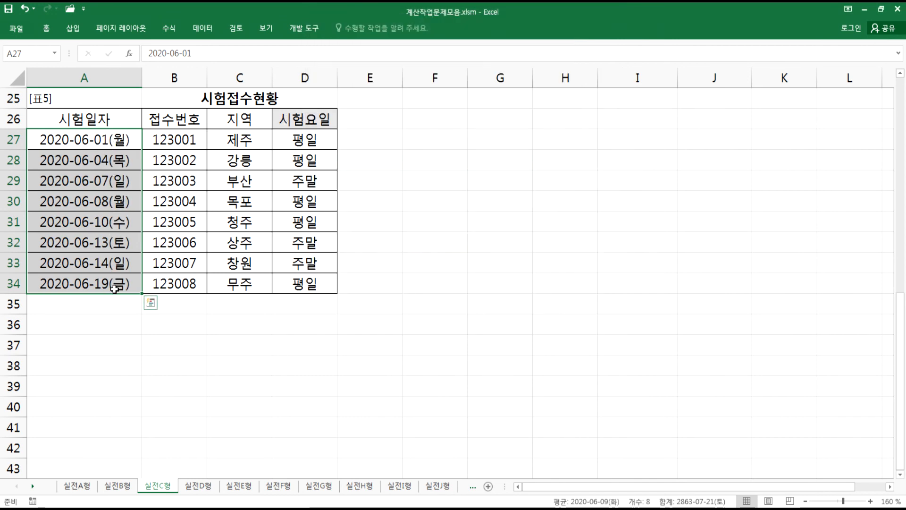
double_click(141, 78)
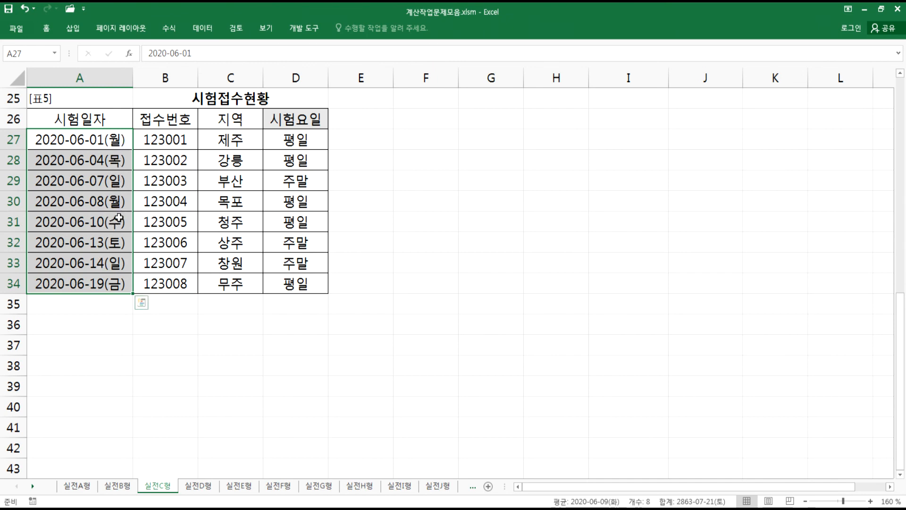
- Copy the yyyy-mm-dd(aaa) format code and record it in Notepad as 날짜값에 서식을 yyyy-mm-dd(aaa)
key("ctrl+1")
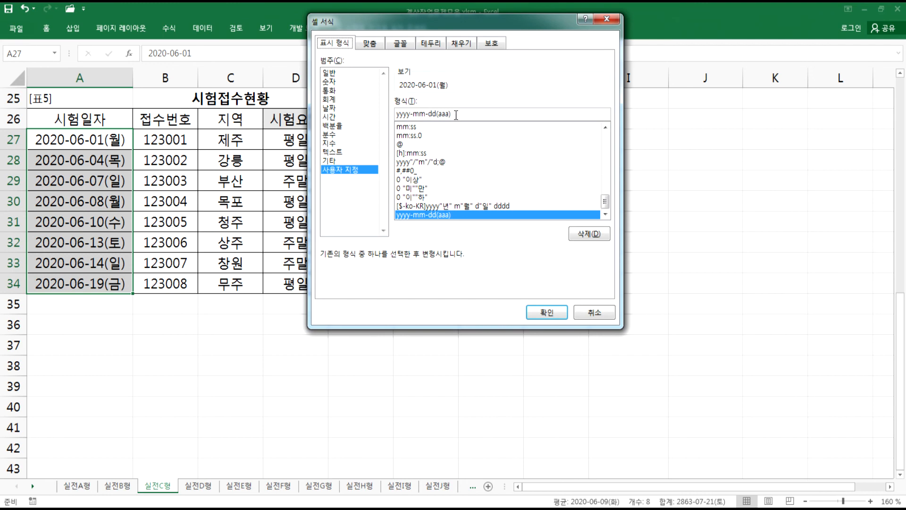
left_click_drag(457, 114, 386, 113)
key("ctrl+c")
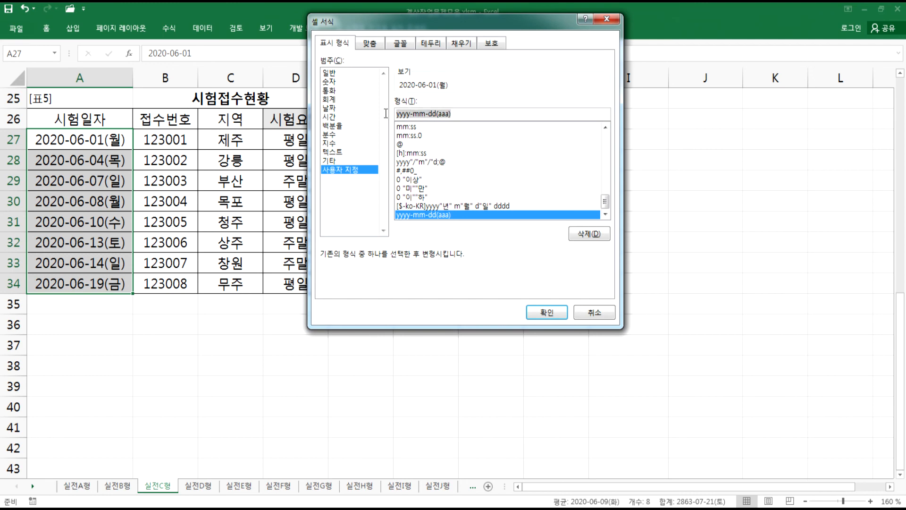
key("alt+Tab")
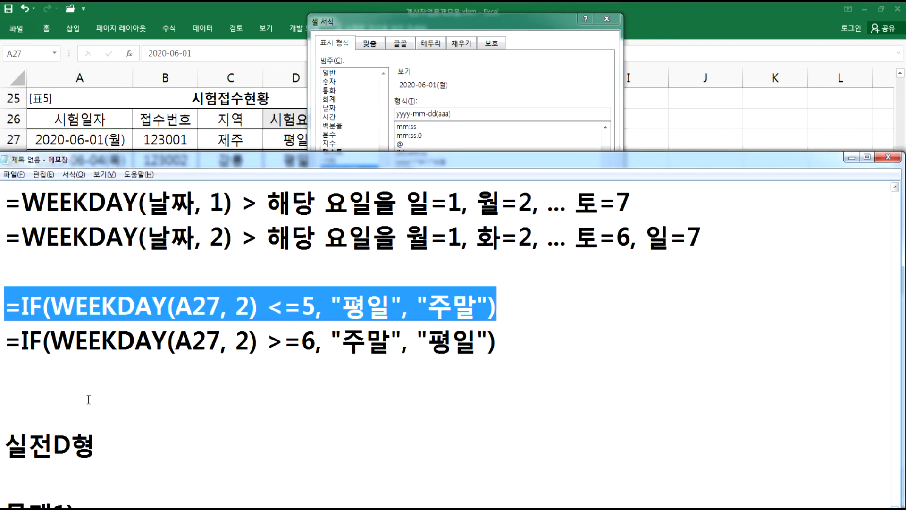
left_click(71, 397)
type("날짜값")
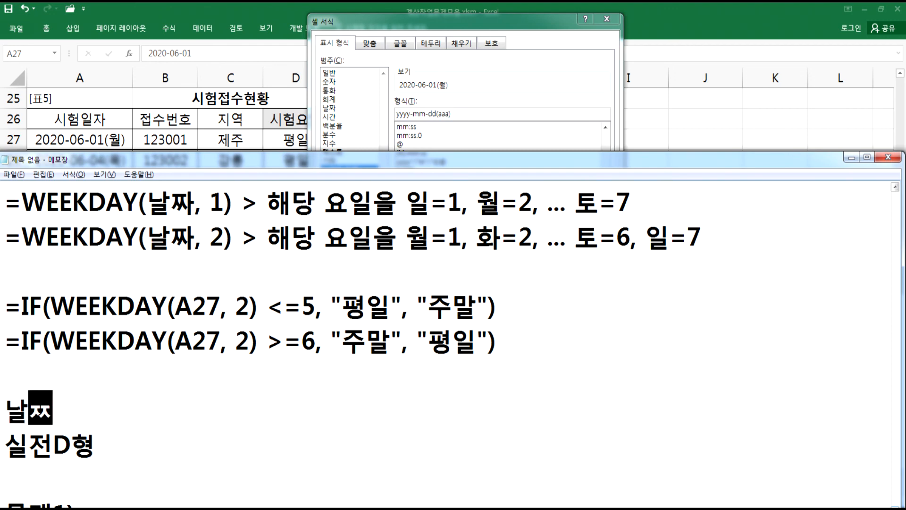
type("에 서식")
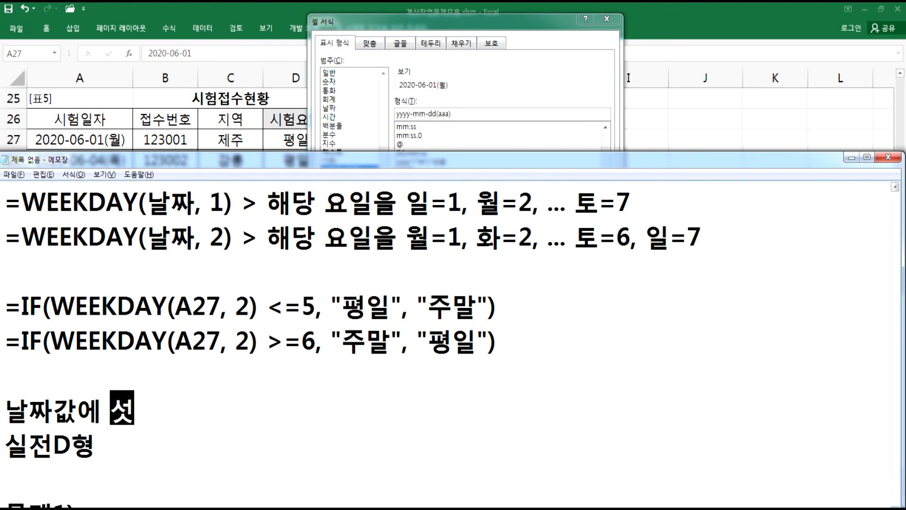
key("Return")
key("Return")
key("Return")
key("Left")
key("Left")
key("Left")
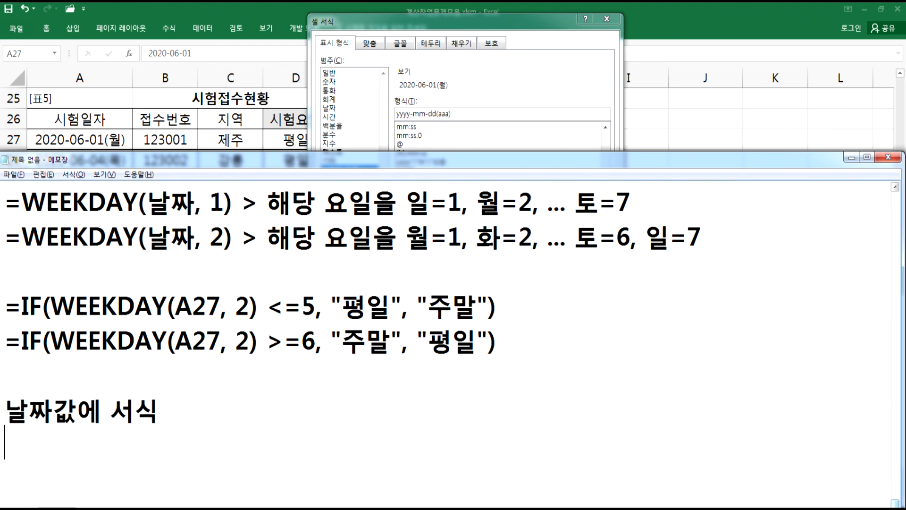
type("ㅇ을")
key("ctrl+v")
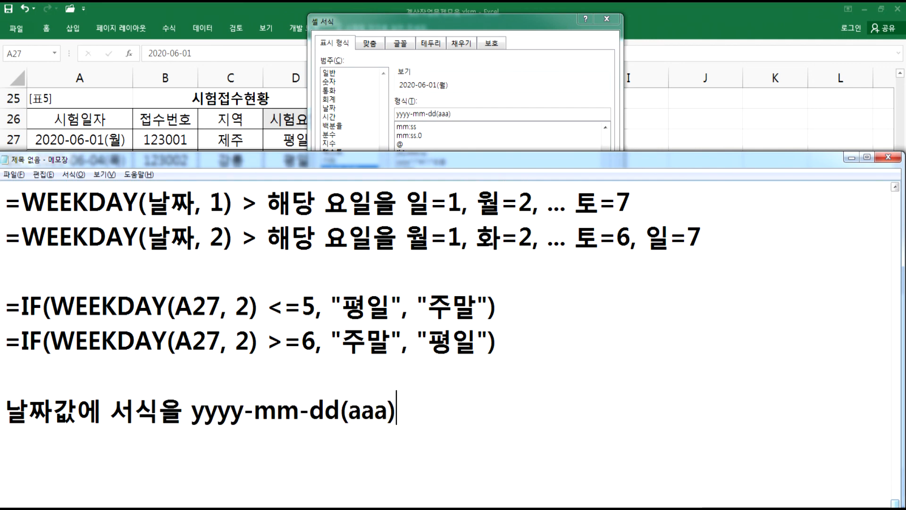
- Extend the note with 지정 > 해당날짜와 요일을 병행표기
scroll(274, 438, "down", 1)
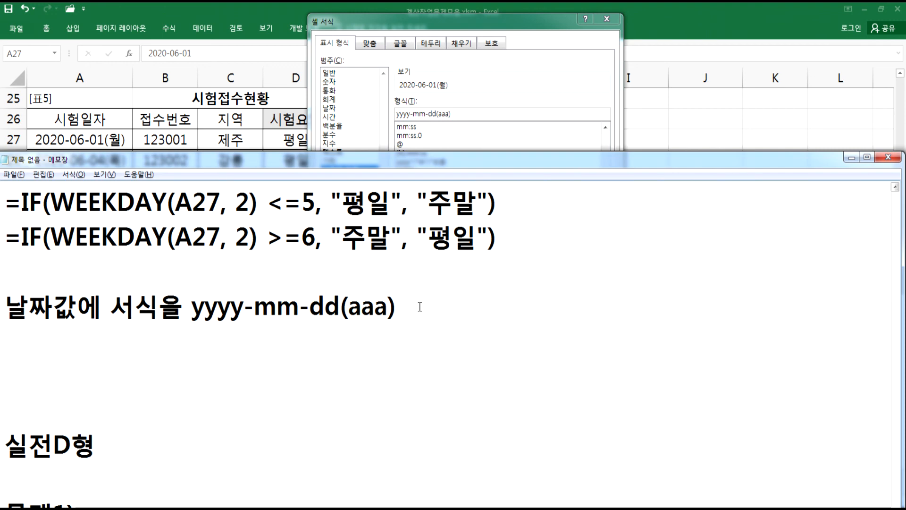
type("지정")
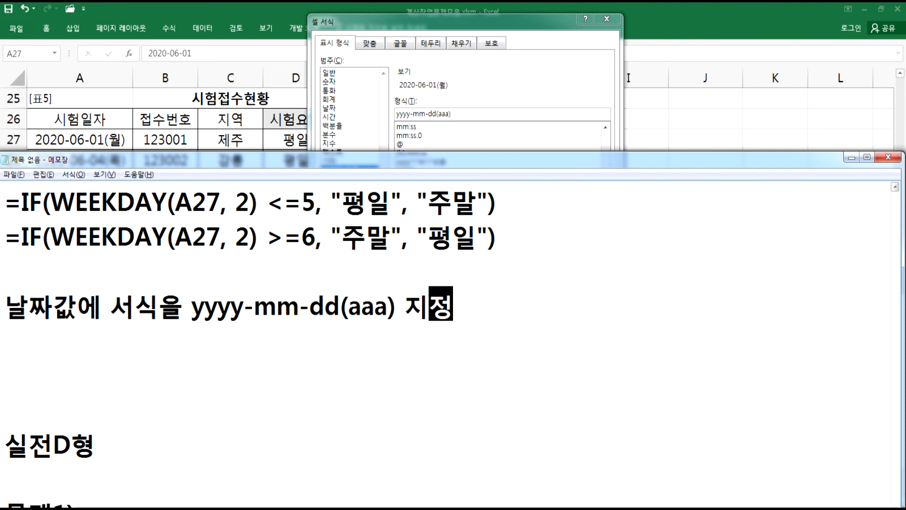
type(" > 해")
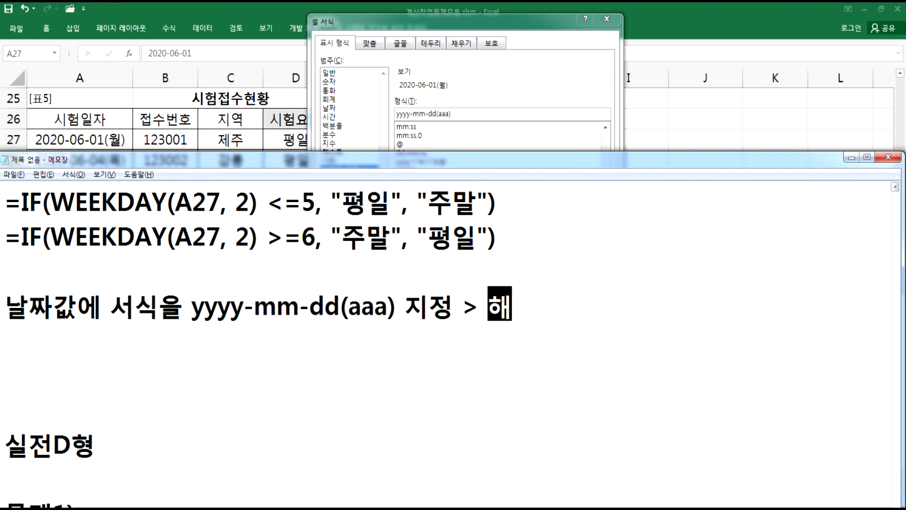
type("당날ㅈ")
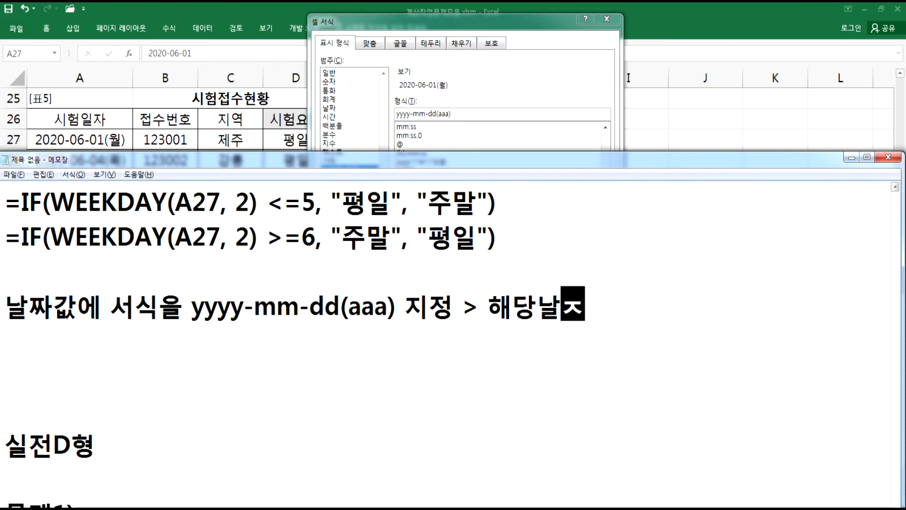
type("자와")
key("BackSpace")
key("BackSpace")
key("BackSpace")
key("BackSpace")
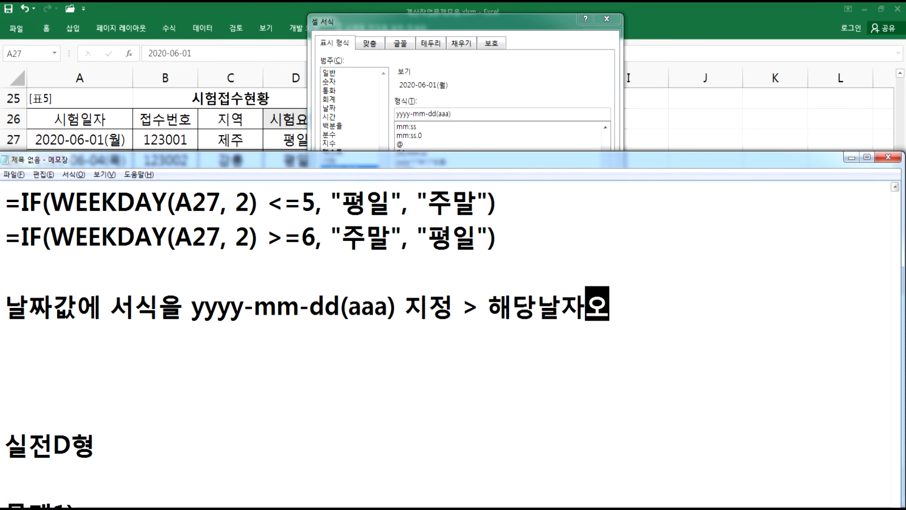
type("짜와 요")
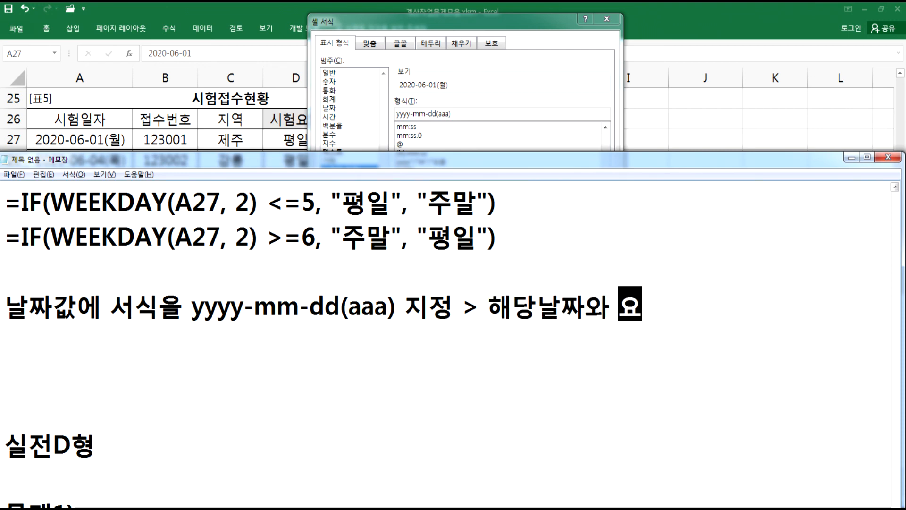
type("일을 병해")
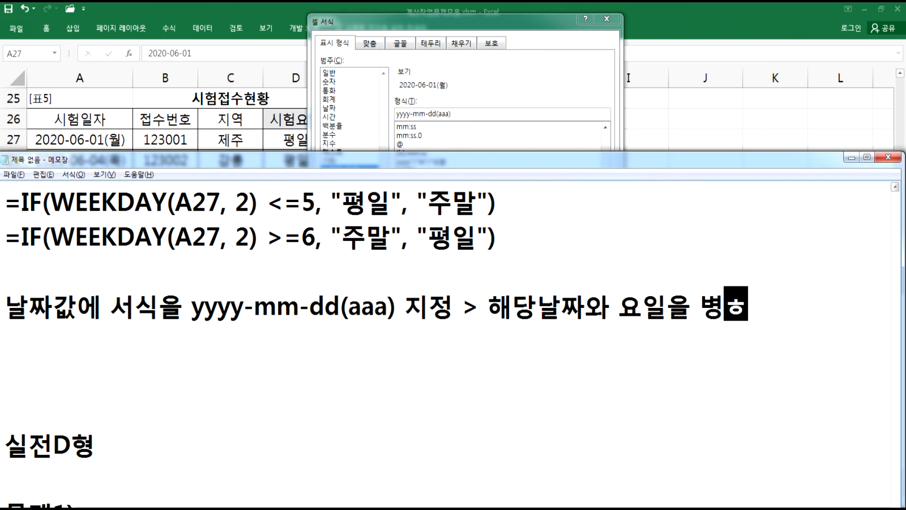
type("ㅇ표기")
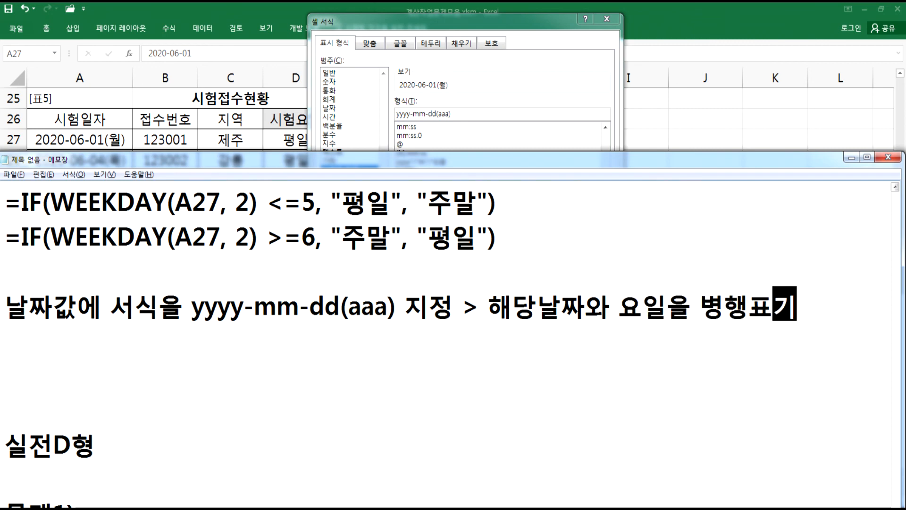
- Remove the extra blank lines above the 실전D형 heading and switch back to Excel
key("Return")
key("Delete")
key("Delete")
key("Delete")
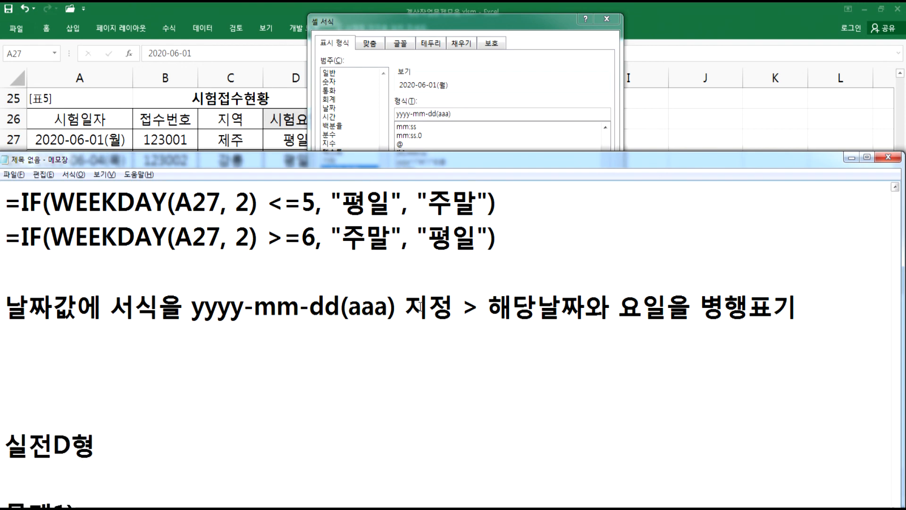
key("Return")
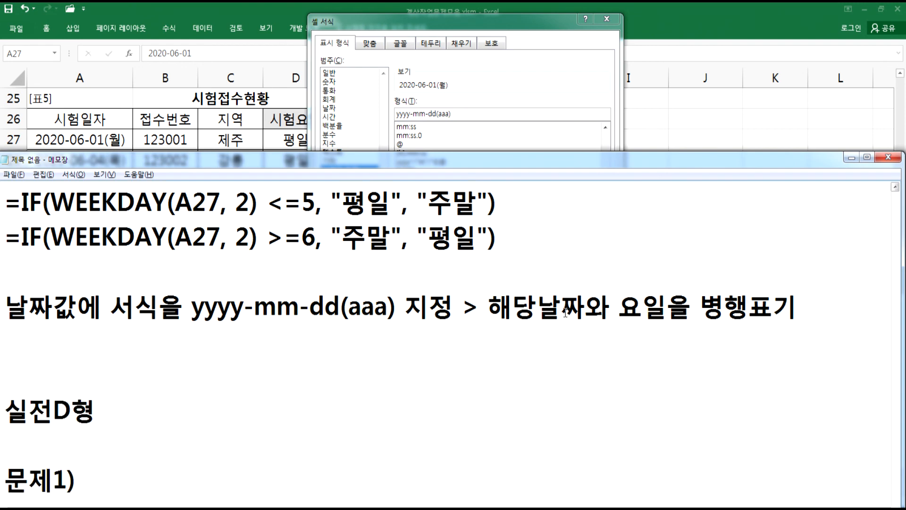
left_click(460, 93)
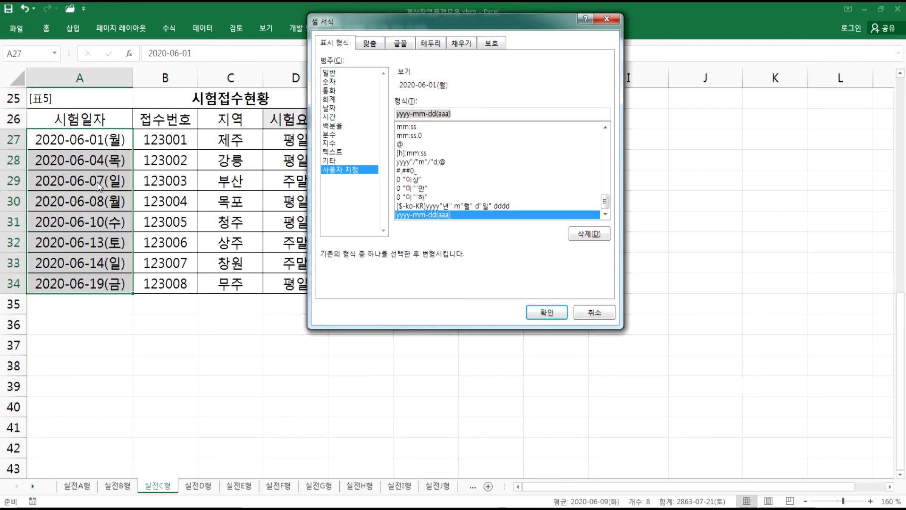
- Apply the custom format yyyy-mm-dd(aaaa) to the dates in A27:A34, then undo it
left_click(454, 113)
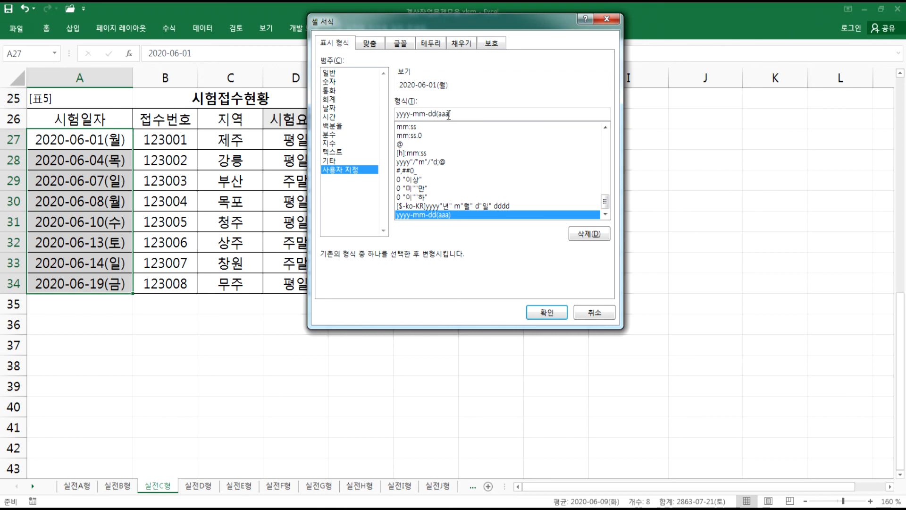
type("A")
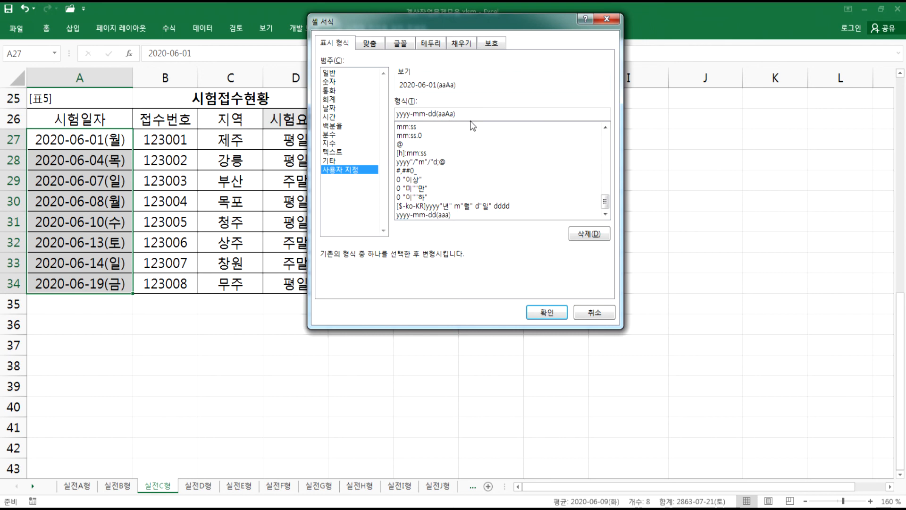
key("BackSpace")
type("a")
left_click(547, 312)
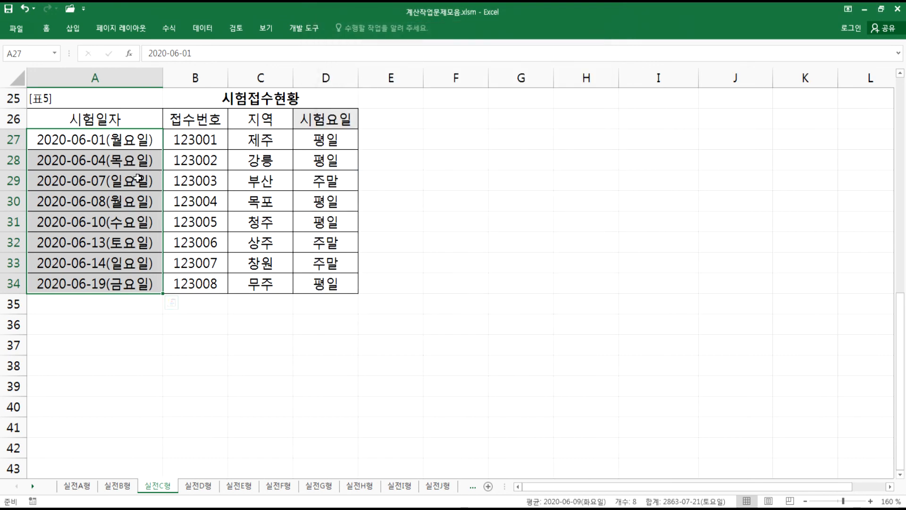
key("ctrl+z")
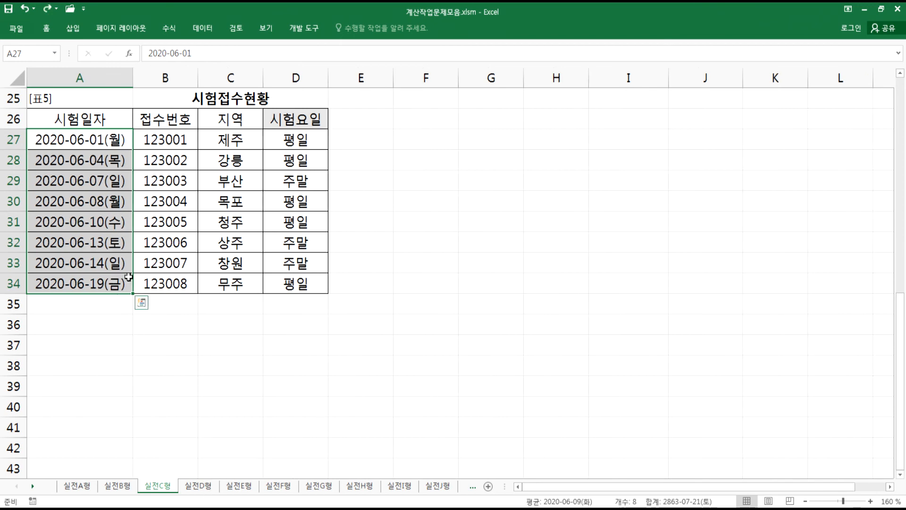
- Open the 실전D형 sheet, zoom in, and select cell C3 in the 요일 column of [표1]
left_click(74, 317)
key("ctrl+Page_Down")
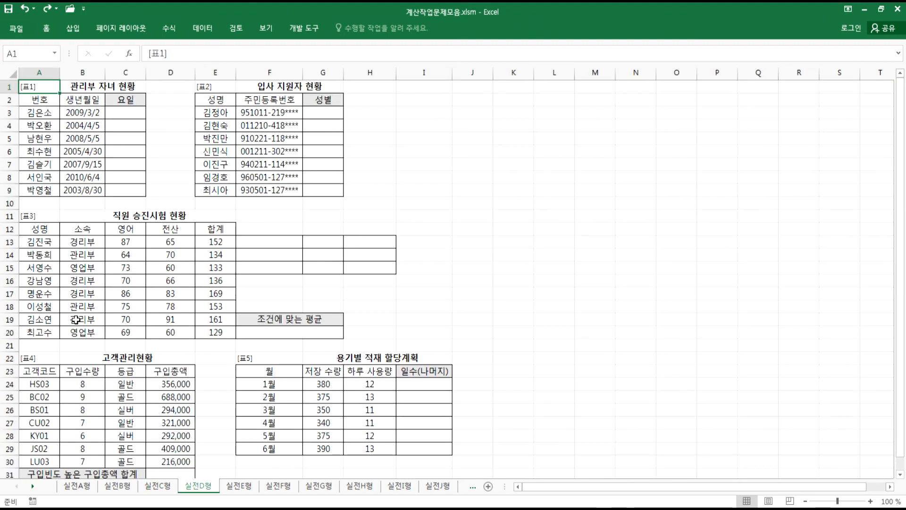
scroll(126, 231, "up", 4)
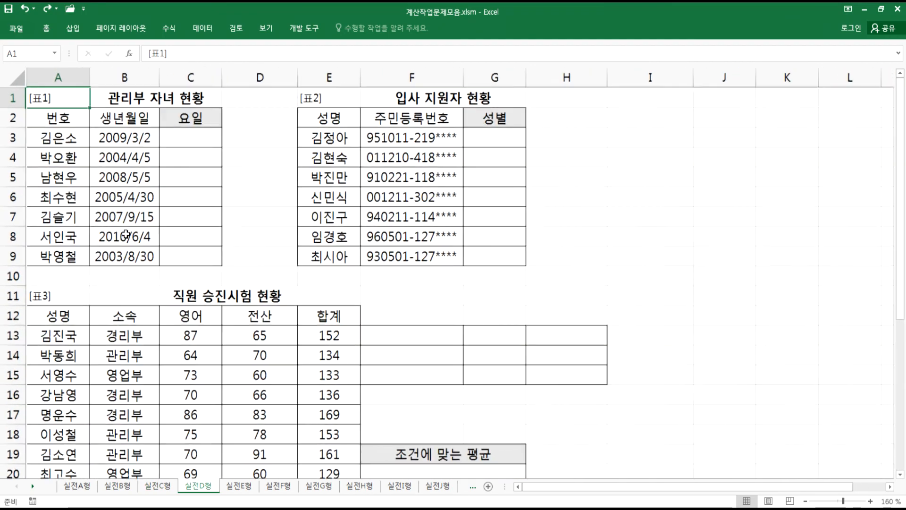
scroll(126, 233, "up", 2)
left_click(236, 150)
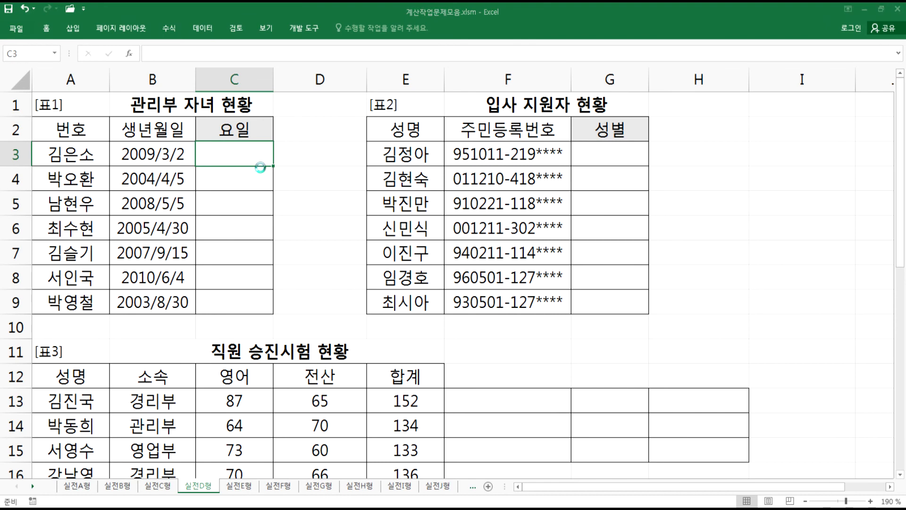
- Switch to Notepad to the 실전D형 문제1) line
key("alt+Tab")
scroll(249, 296, "down", 2)
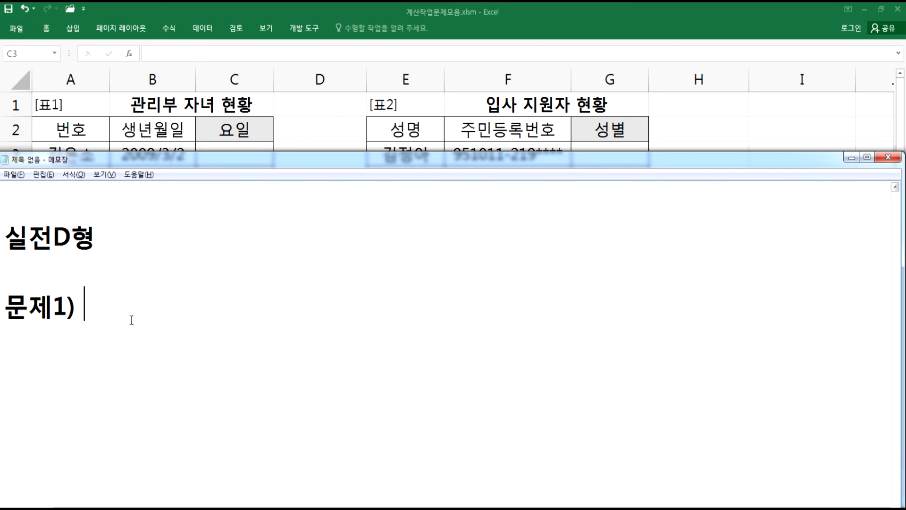
- Glance at the worksheet, then write the note line "문제1) 생년월일에 해당하는 요일을 표시" under 실전D형 in Notepad
key("alt+Tab")
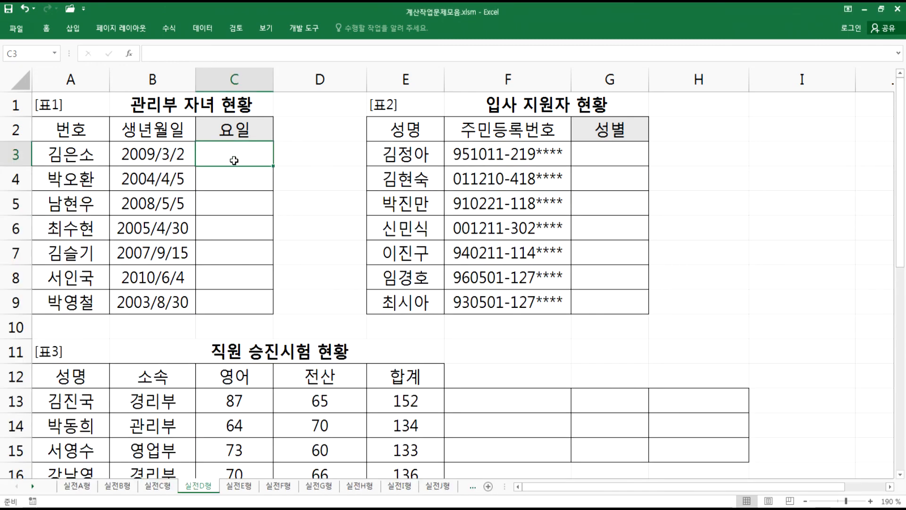
key("alt+Tab")
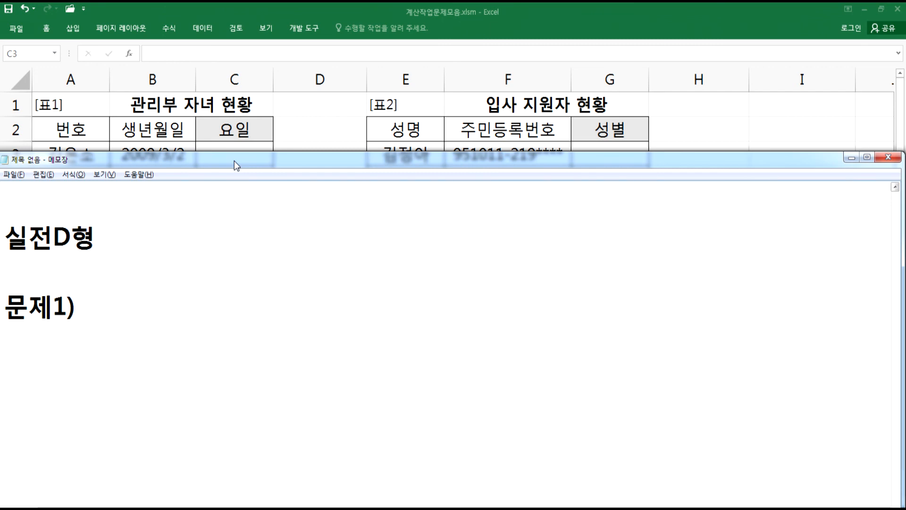
type("해당 날짜")
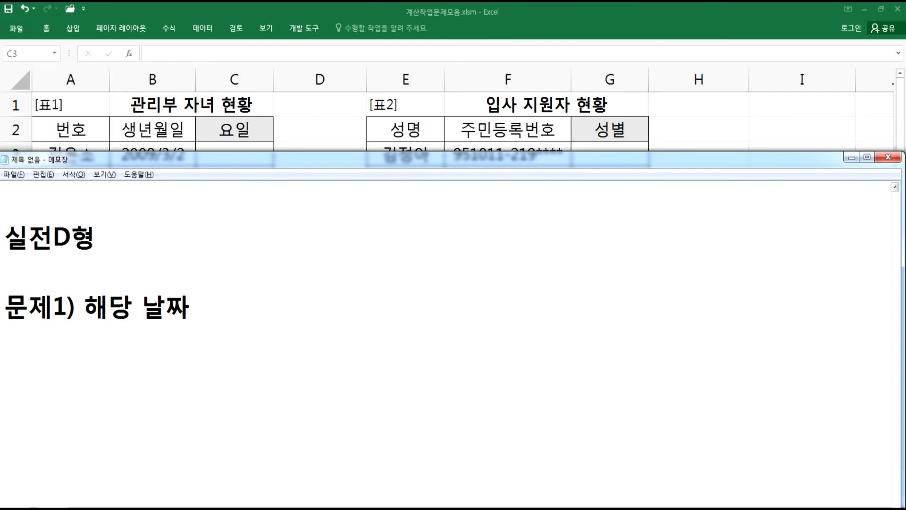
key("BackSpace")
key("BackSpace")
key("BackSpace")
key("BackSpace")
key("BackSpace")
key("BackSpace")
type("생년월이")
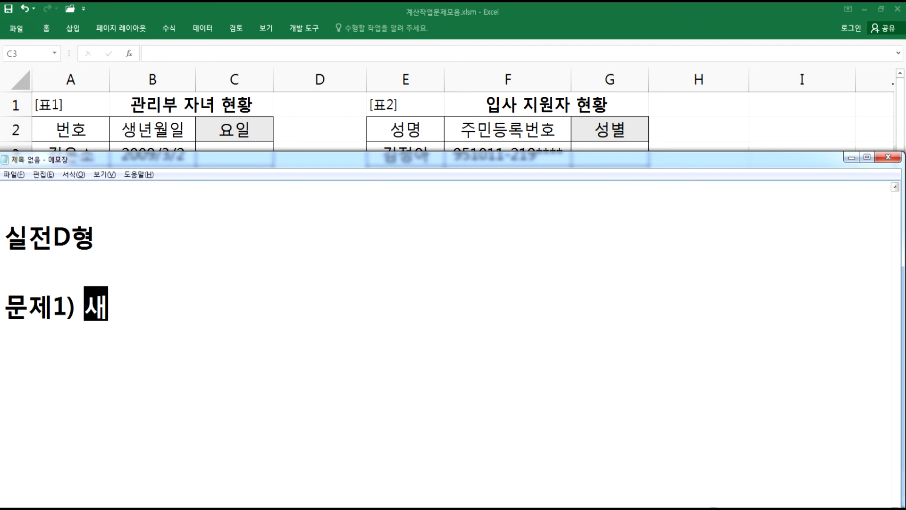
type("ㄹ에 해당하")
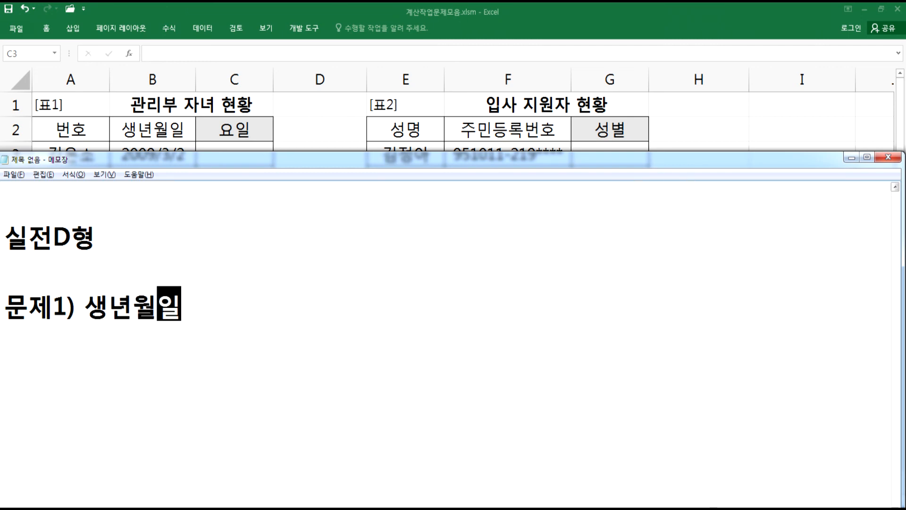
type("는 요일을")
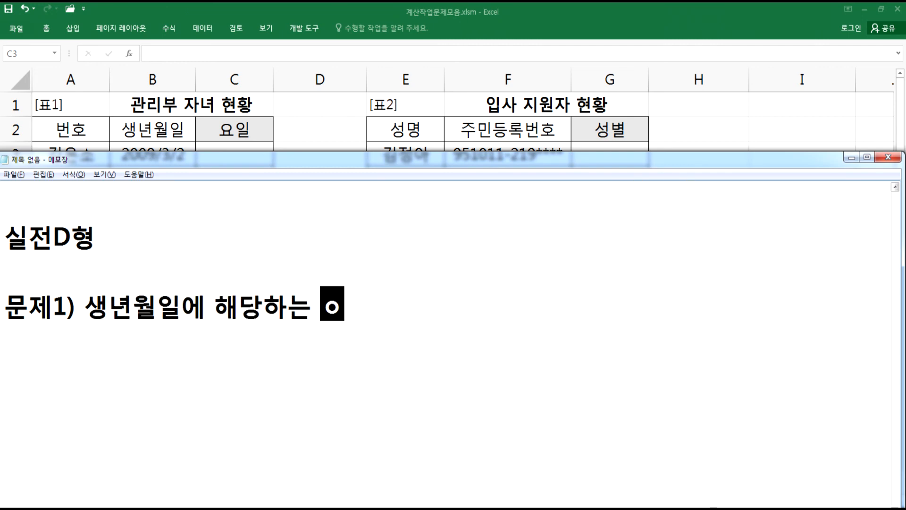
type("시")
key("Return")
- Add the note line "월요일~일요일, 2번 방식" below the problem statement
scroll(257, 166, "down", 1)
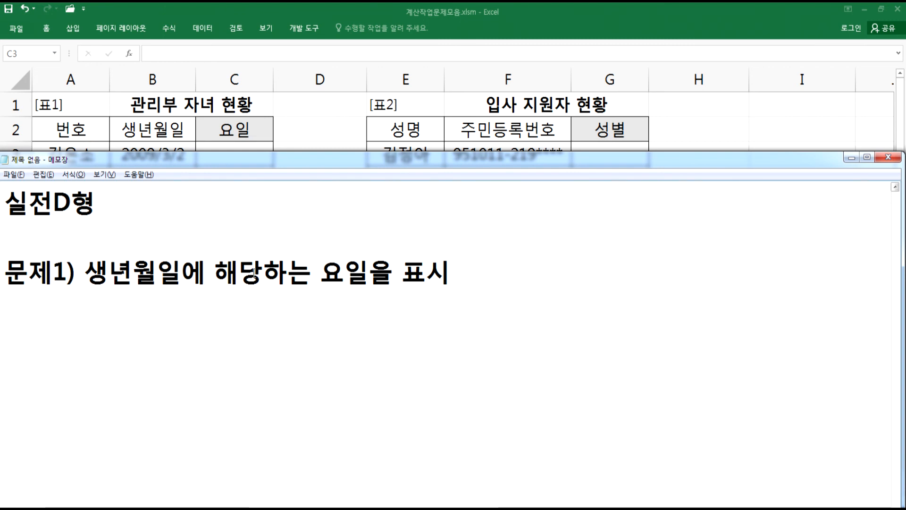
type("월요")
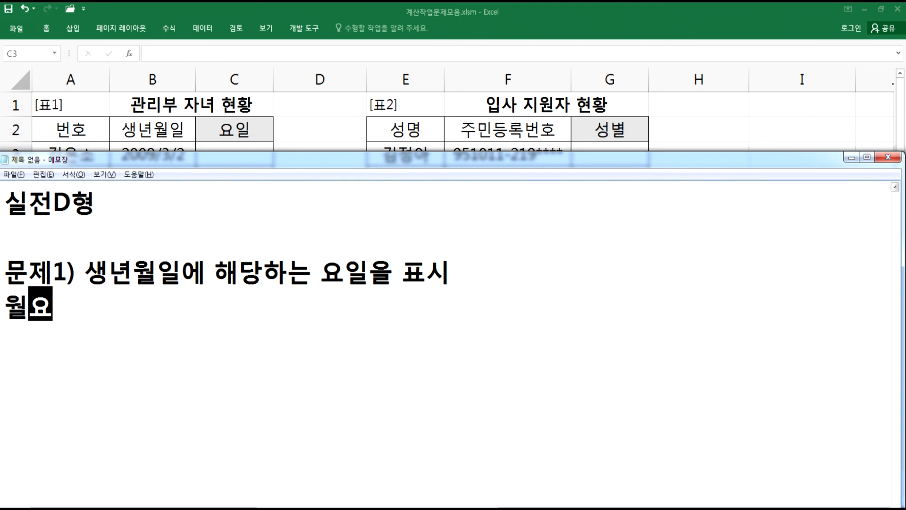
type("일~일요")
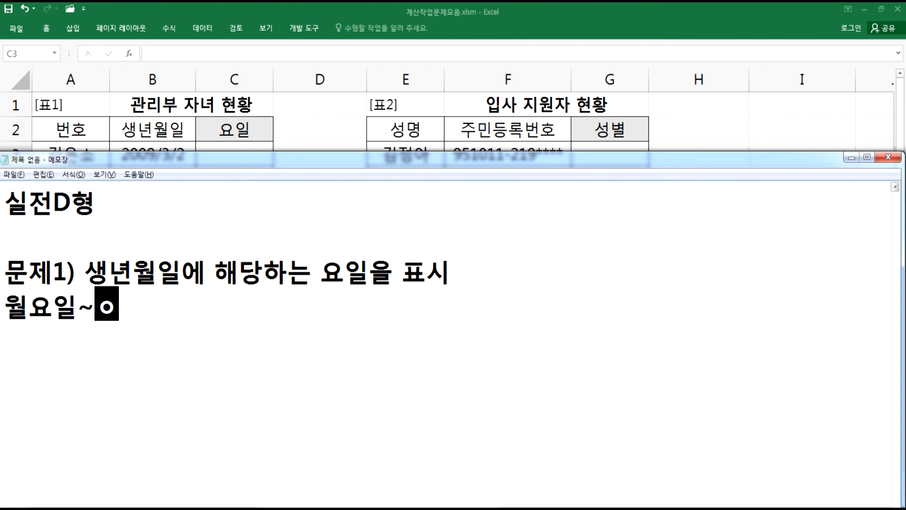
type("일")
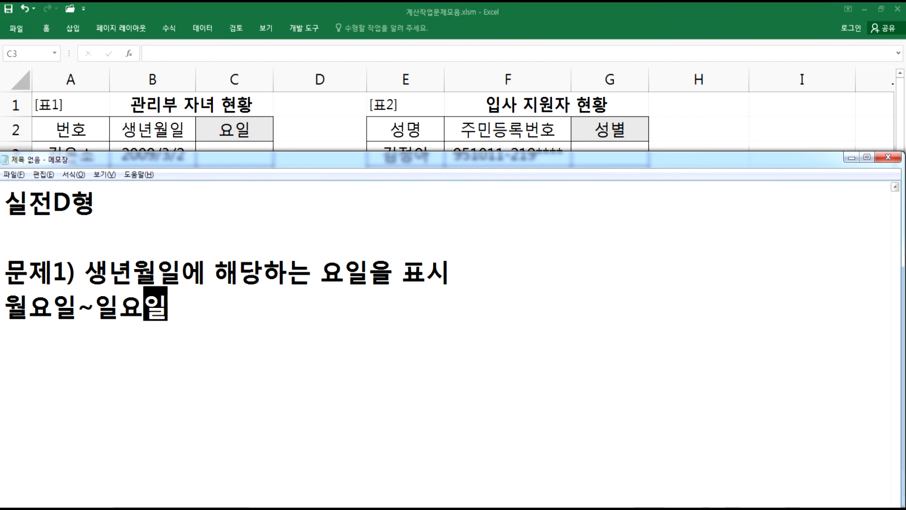
type(", 2")
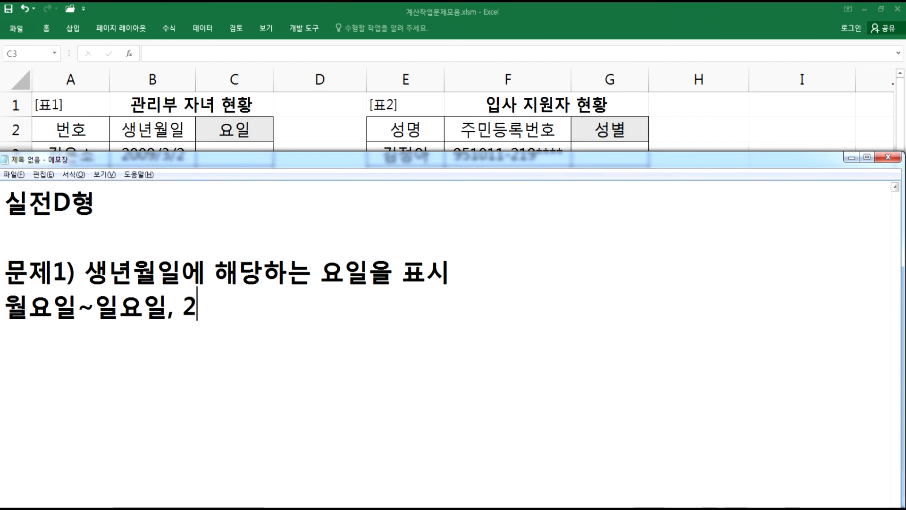
type("번 ")
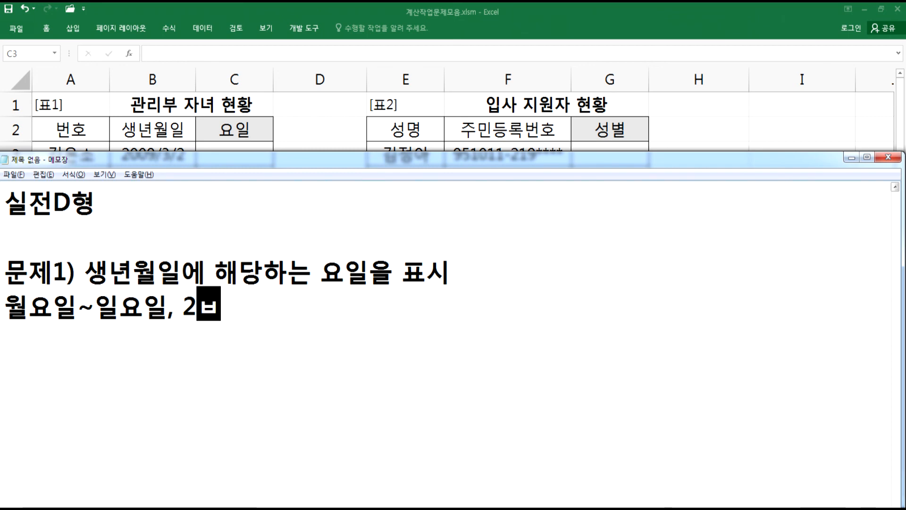
type("방식")
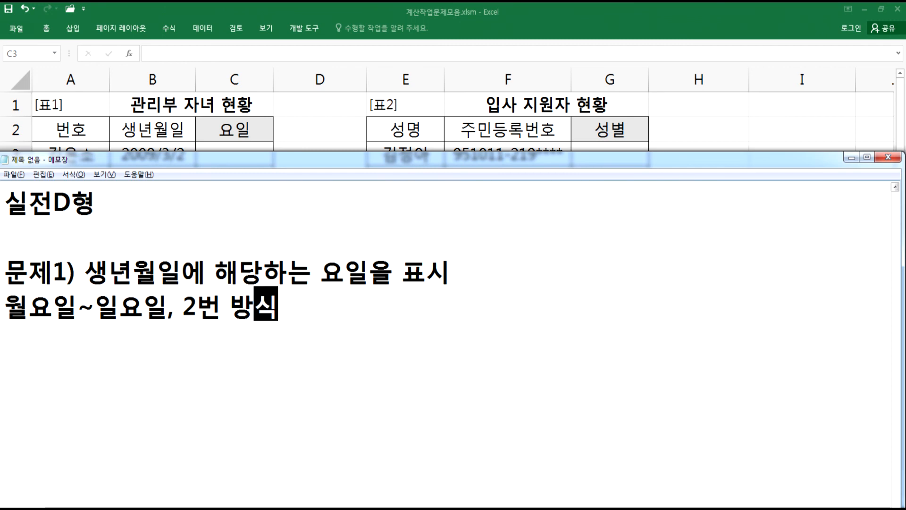
key("Return")
- Add the note line '요일을 "토요일"처럼 문자열 전체가 표기되도록 처리'
type("요일")
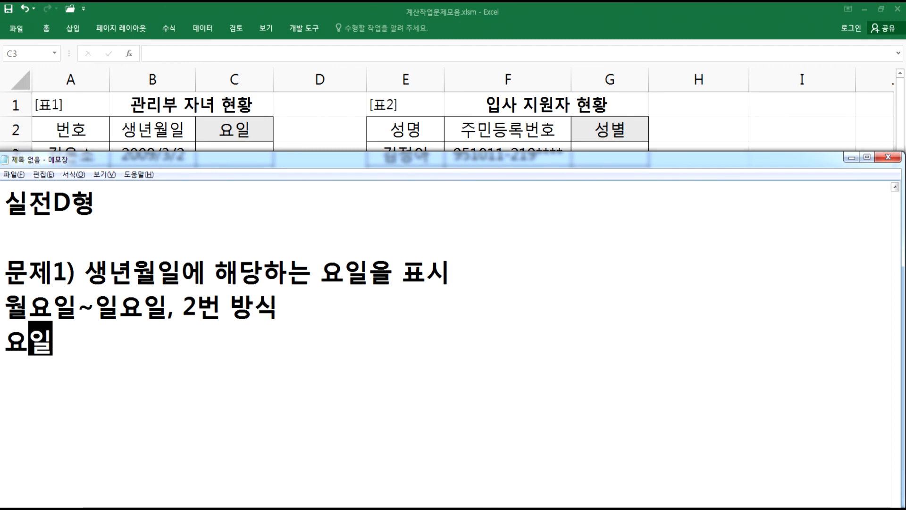
type("을 \"토용")
type("일\"")
type("처럼 ")
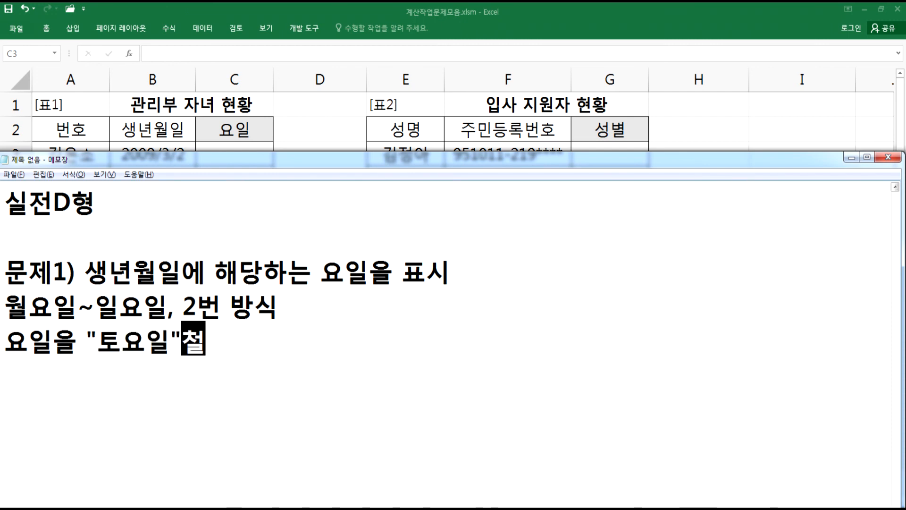
type("문자")
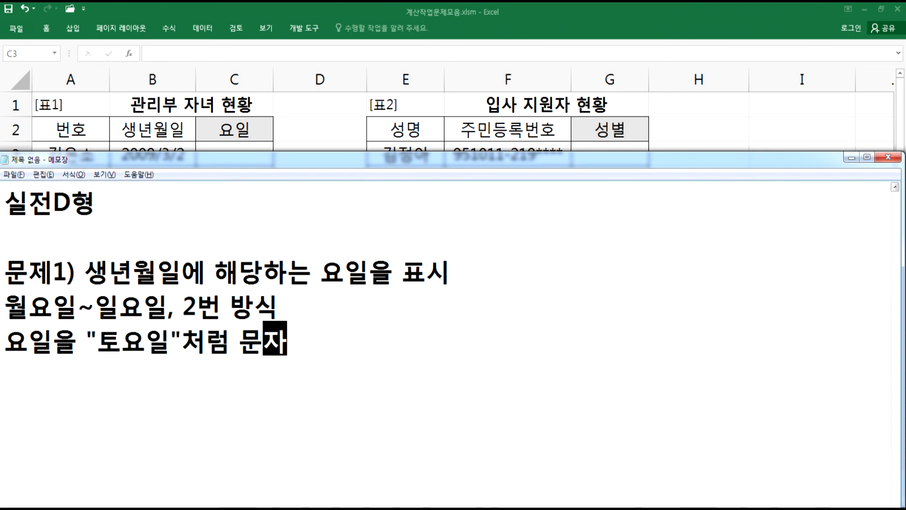
type("열 전체가 ")
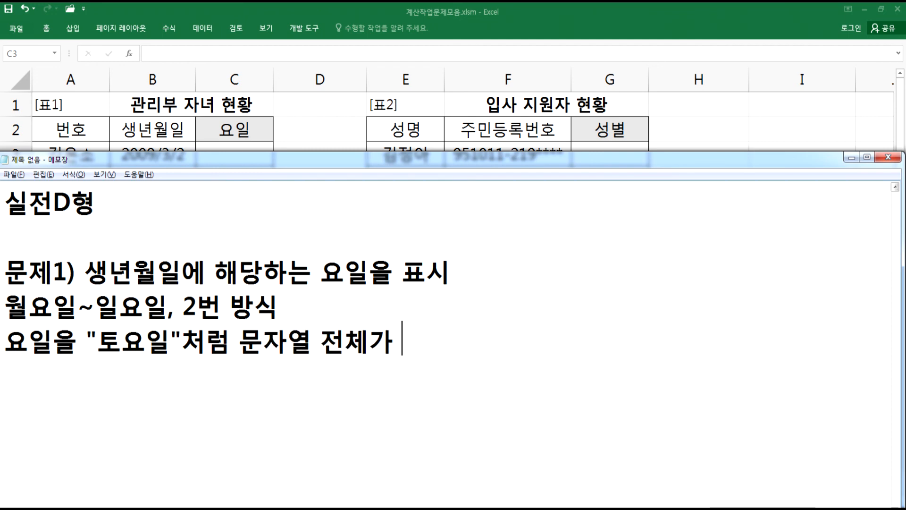
type("푯기되도록 ")
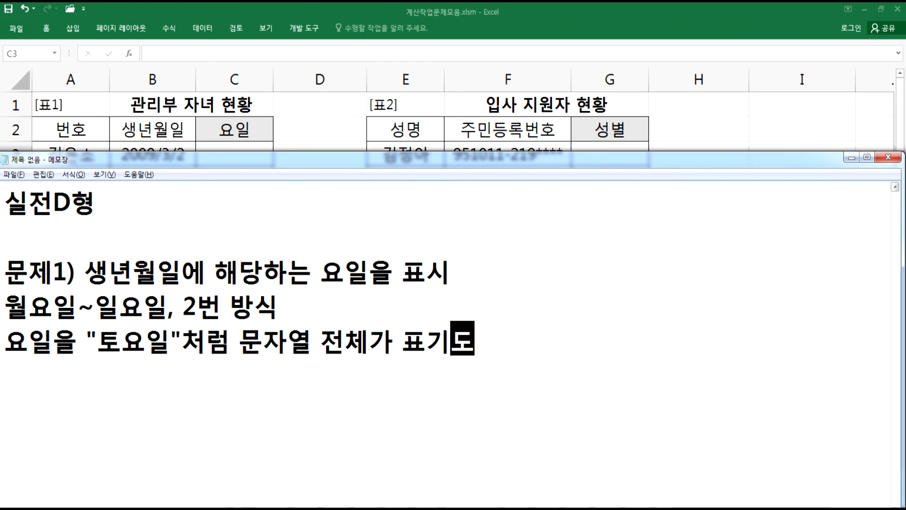
type("처리")
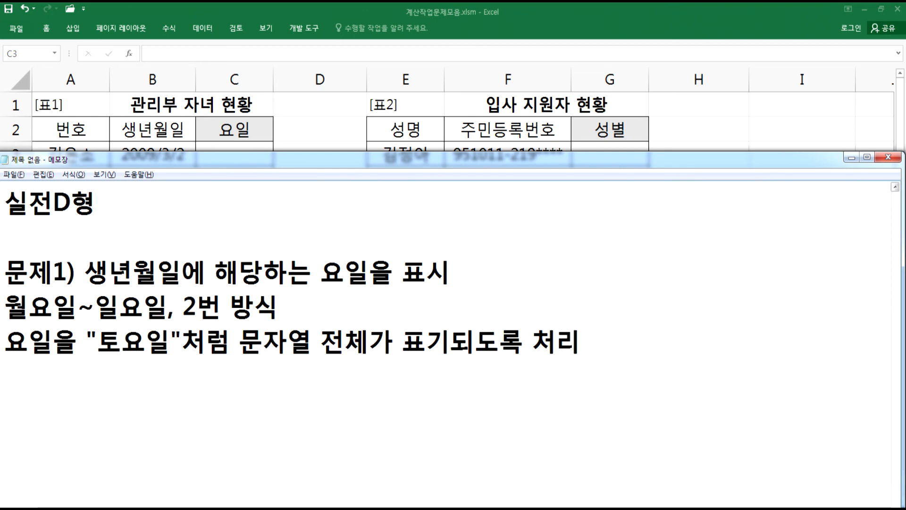
key("Return")
- Add the note line "CHOOSE, WEEKDAY 함수" and start a new empty line
type("CHOOSE,")
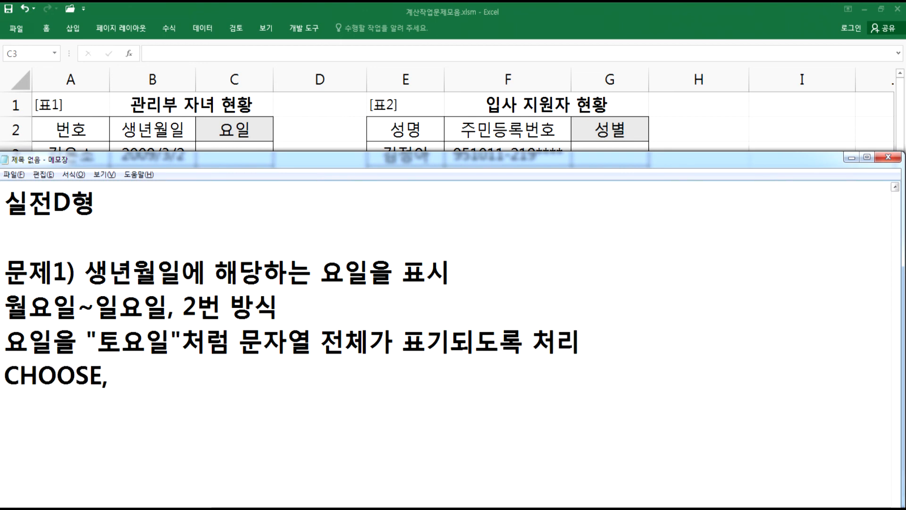
type(" WEEKDAY 함수")
key("Return")
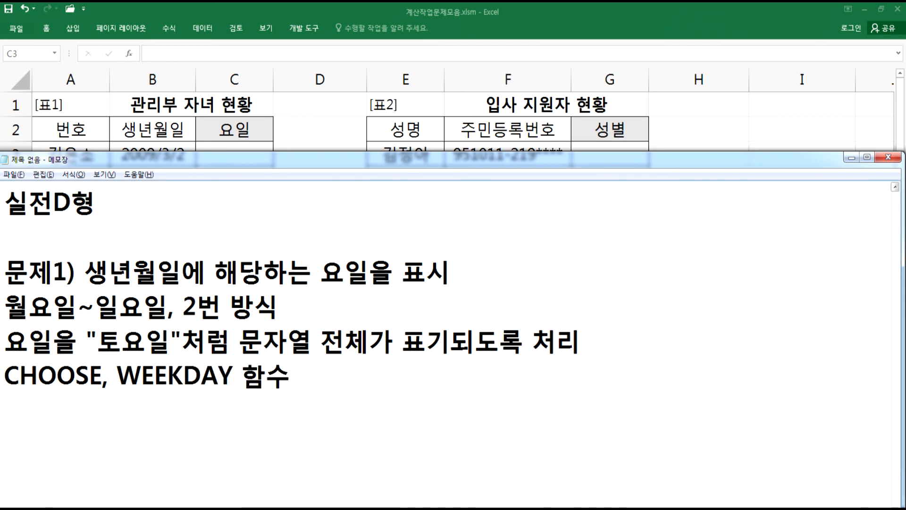
scroll(255, 274, "down", 1)
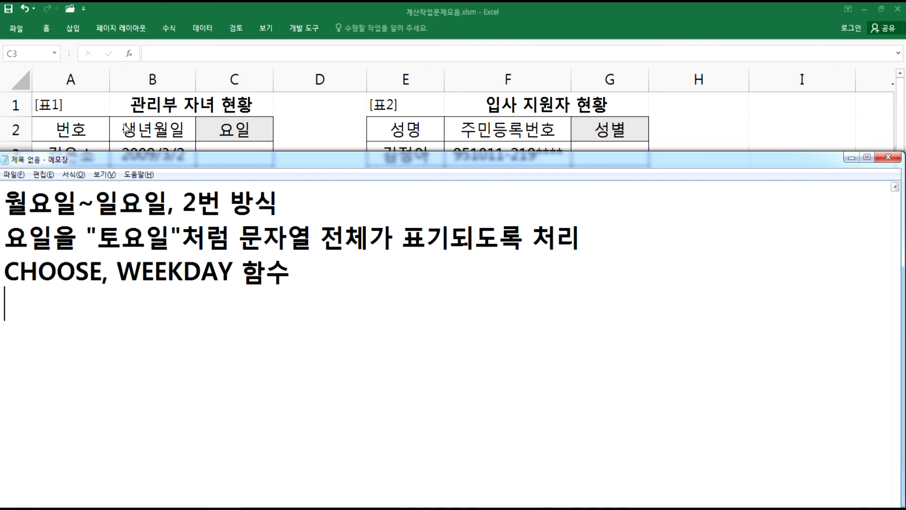
- Select the birthdates B3:B9 and give them the custom number format yyyy"/"m"/"d(aaa)
left_click(150, 152)
left_click_drag(150, 152, 161, 300)
key("ctrl+1")
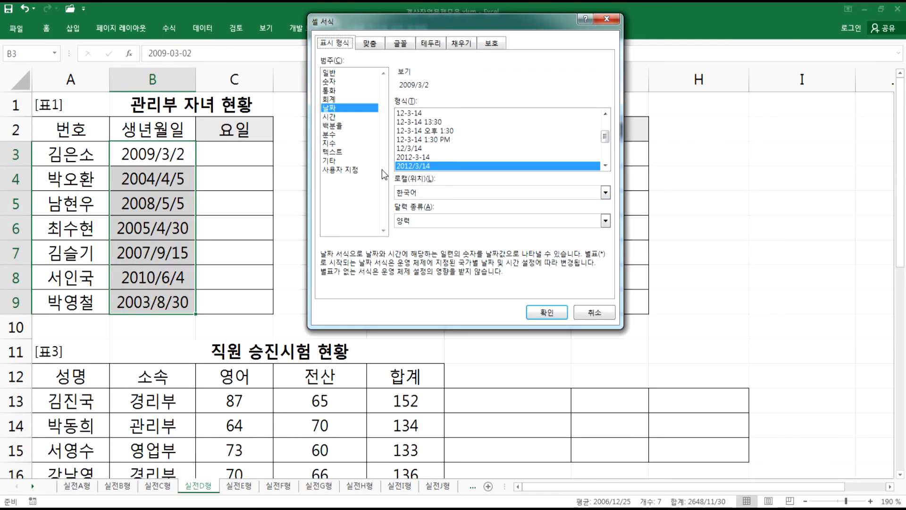
left_click(351, 170)
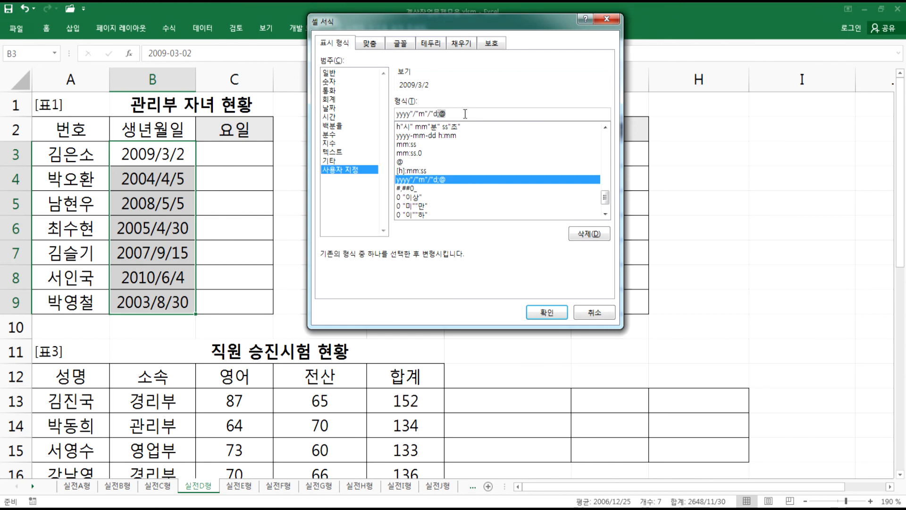
type("(aaa)")
key("Return")
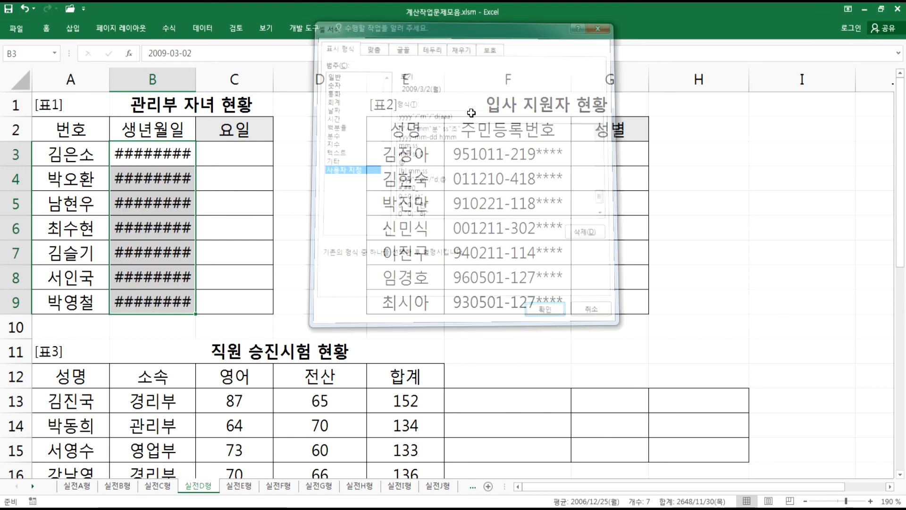
- Autofit column B so the dates with weekdays fit, and select cell C3
double_click(196, 78)
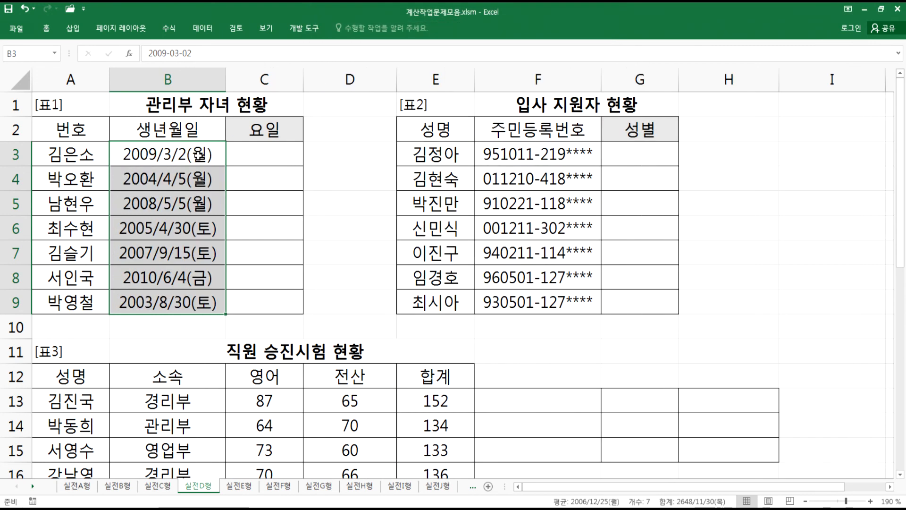
left_click(199, 157)
left_click(264, 161)
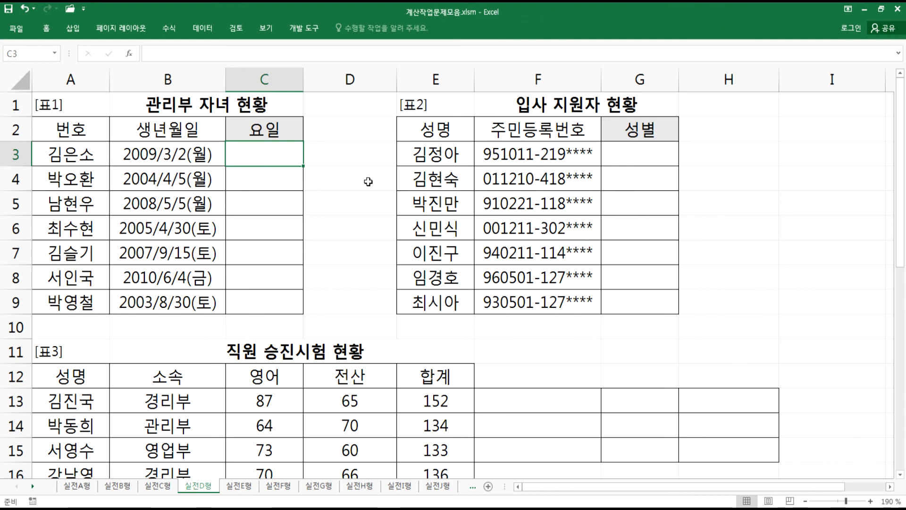
- Switch to Notepad and begin a new note line with the formula draft =CHOOSE( ???, "월요일",
key("alt+Tab")
left_click_drag(332, 165, 345, 184)
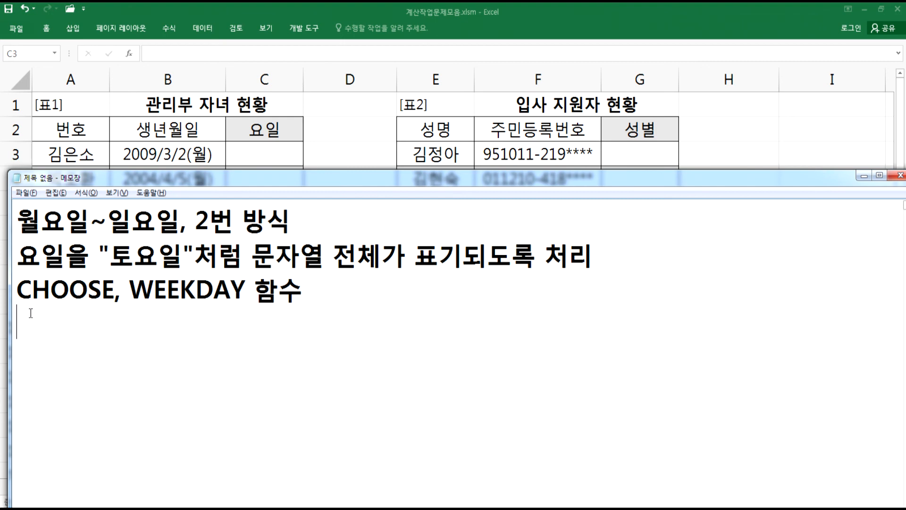
left_click(21, 293)
left_click_drag(21, 293, 111, 298)
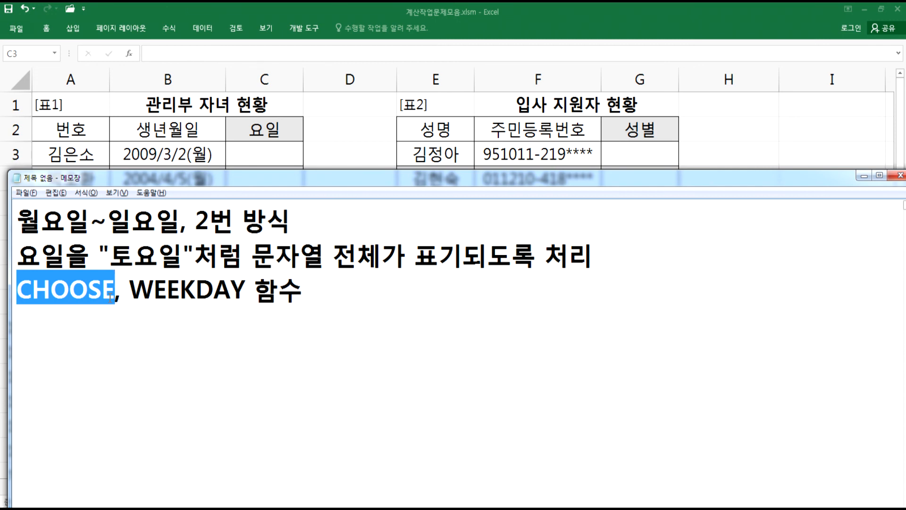
key("Down")
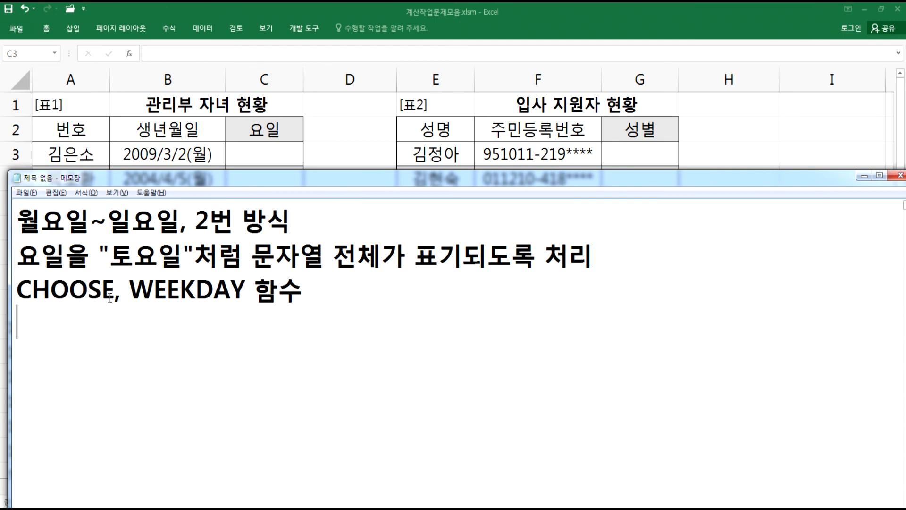
type("=CHOOS")
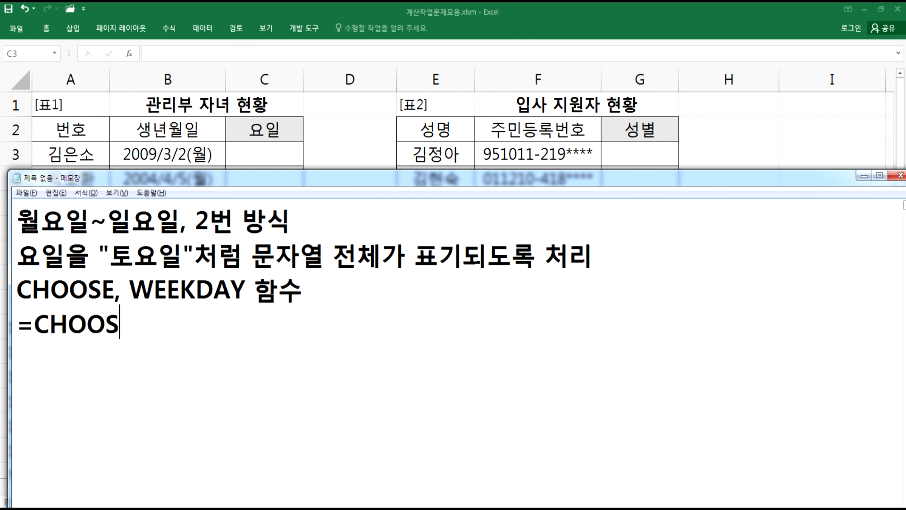
type("E(")
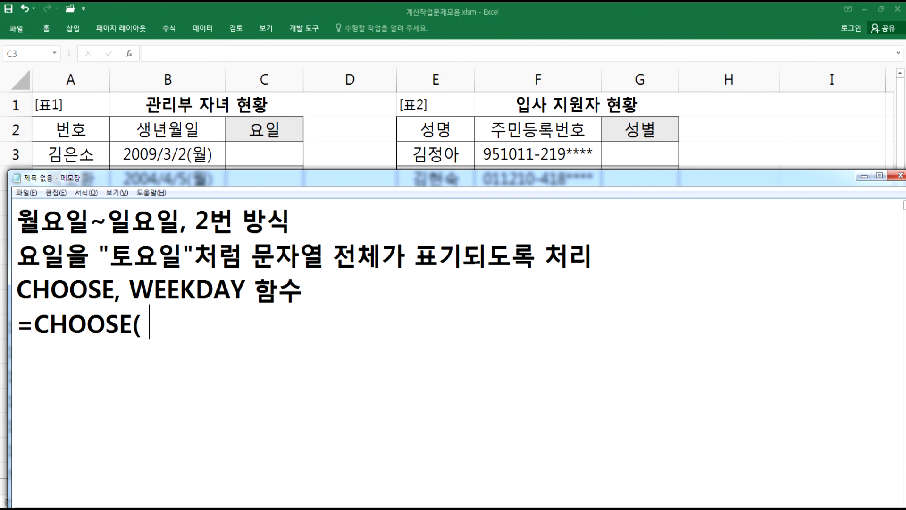
type(" ???, ")
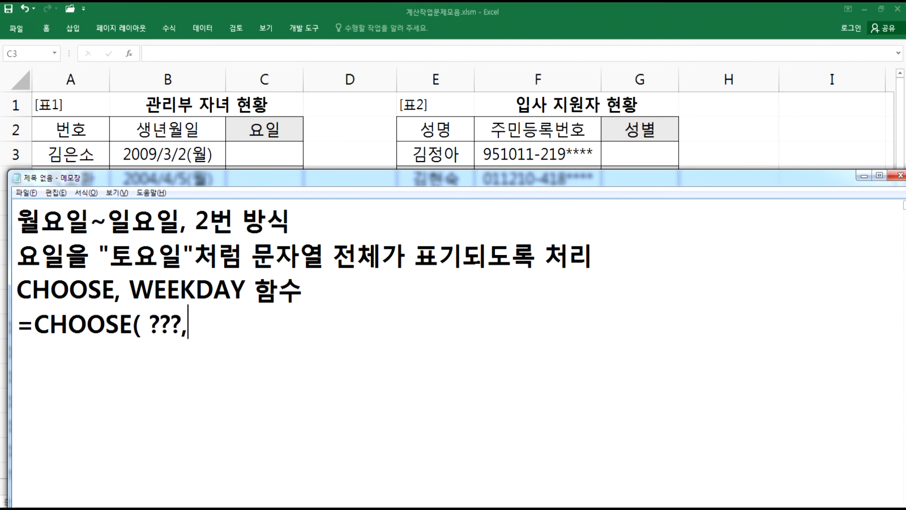
type("\"DNJ")
key("BackSpace")
key("BackSpace")
key("BackSpace")
key("BackSpace")
type("\"")
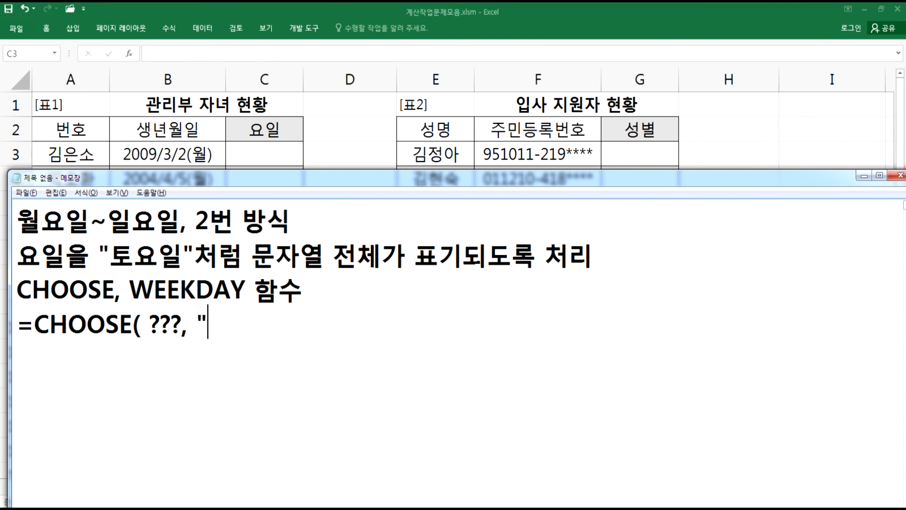
type("월요일\"")
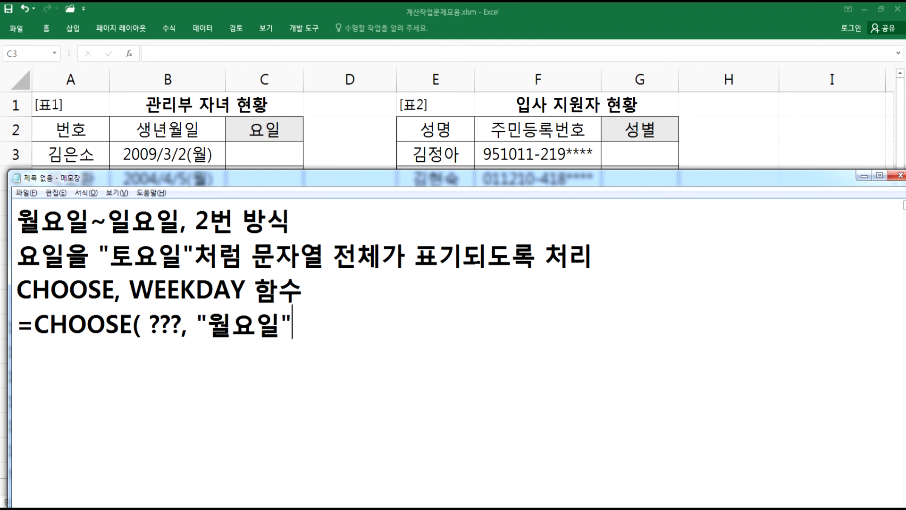
type(", \"화요")
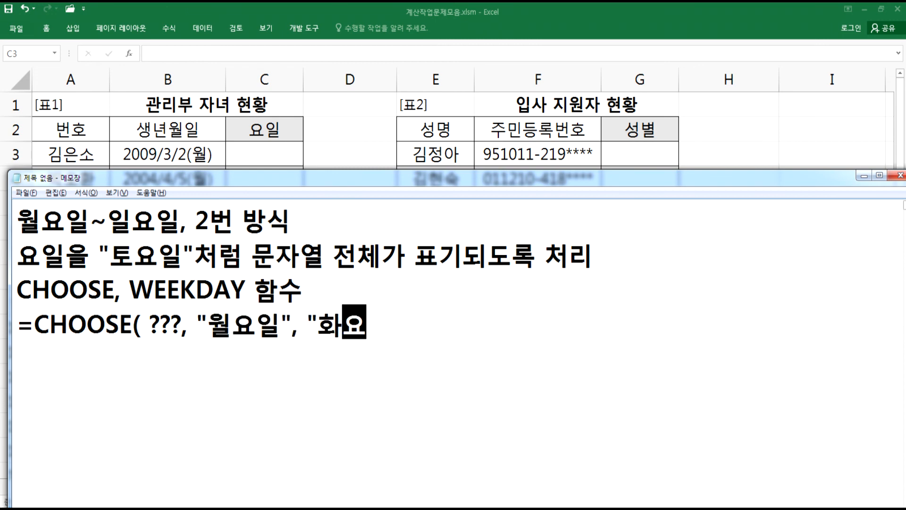
type("일\", \"수")
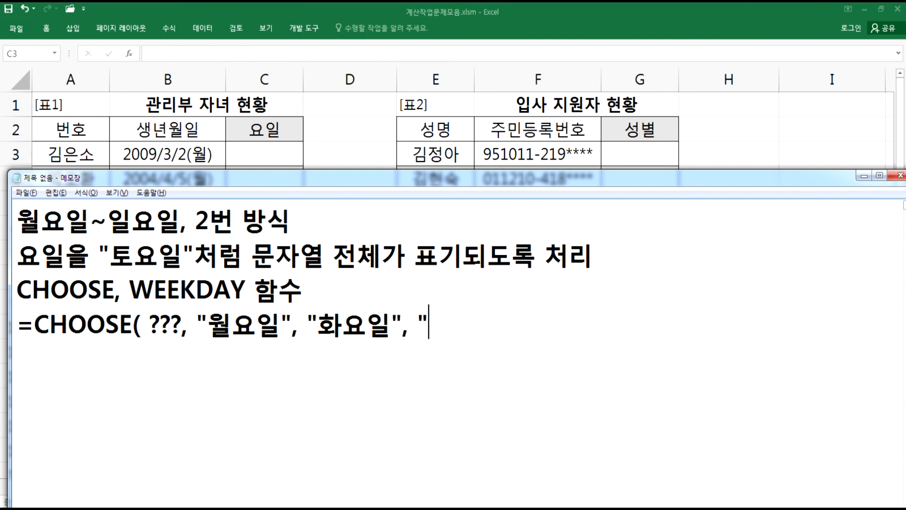
type("요이ㅏ")
- Continue the CHOOSE argument list with "화요일" through "일요일" and close the parenthesis
key("BackSpace")
key("BackSpace")
type("ㅇㅣㄹ\", \"목")
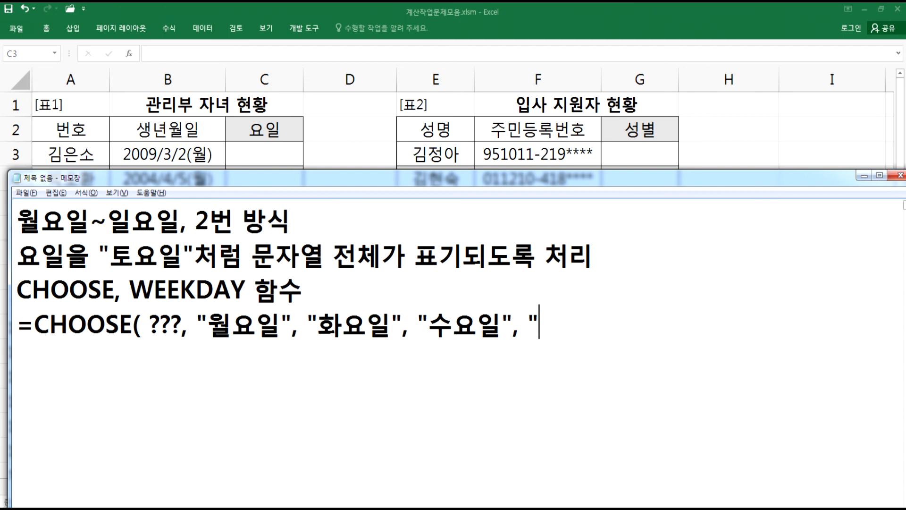
type("요일")
key("Return")
key("BackSpace")
type("\", \"ㄱ")
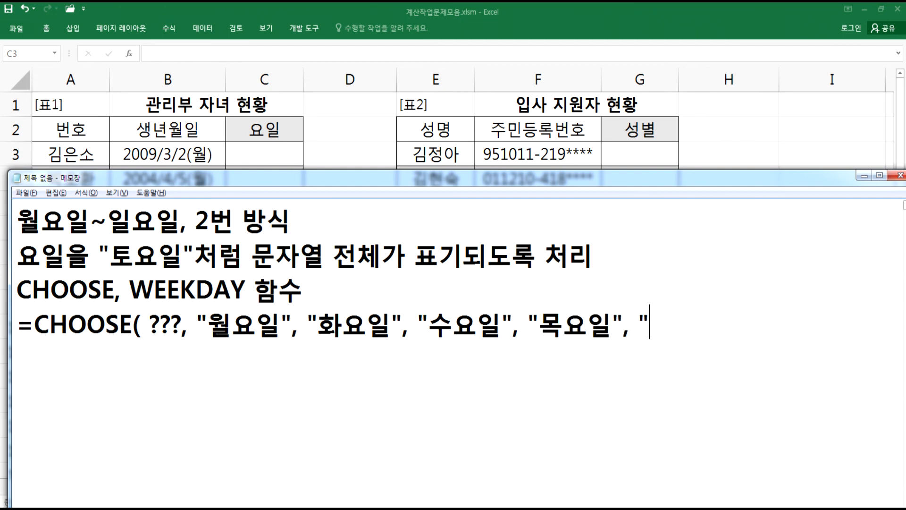
key("ctrl+z")
type("ㅡㅁ요일\", \"토")
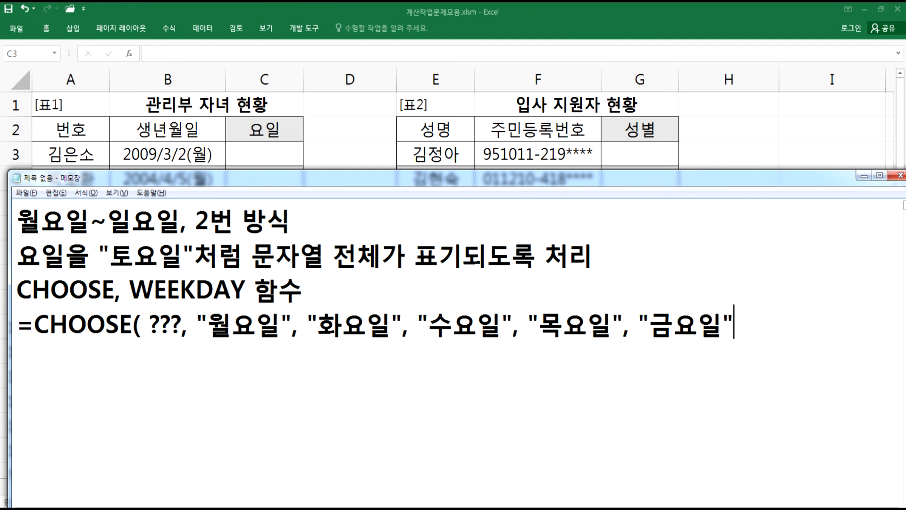
type("요일")
key("Return")
key("BackSpace")
type("\",")
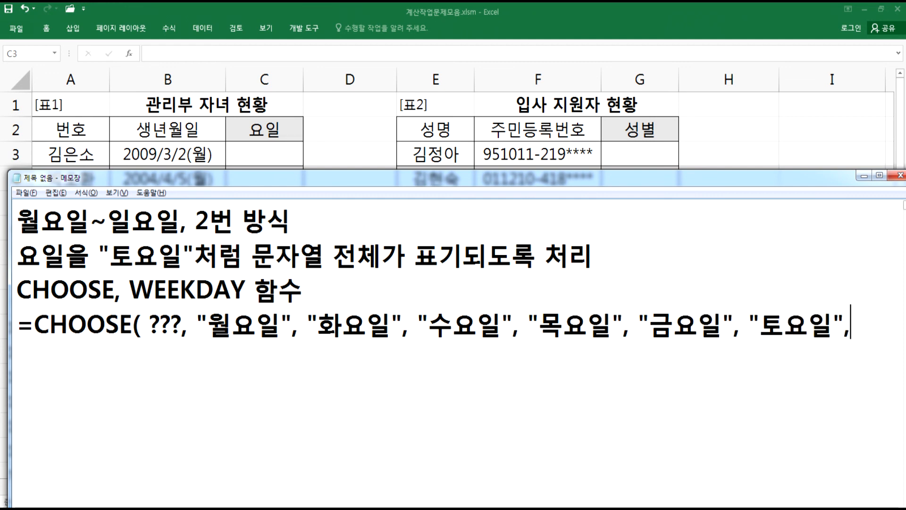
type(" \"이ㄹ요일")
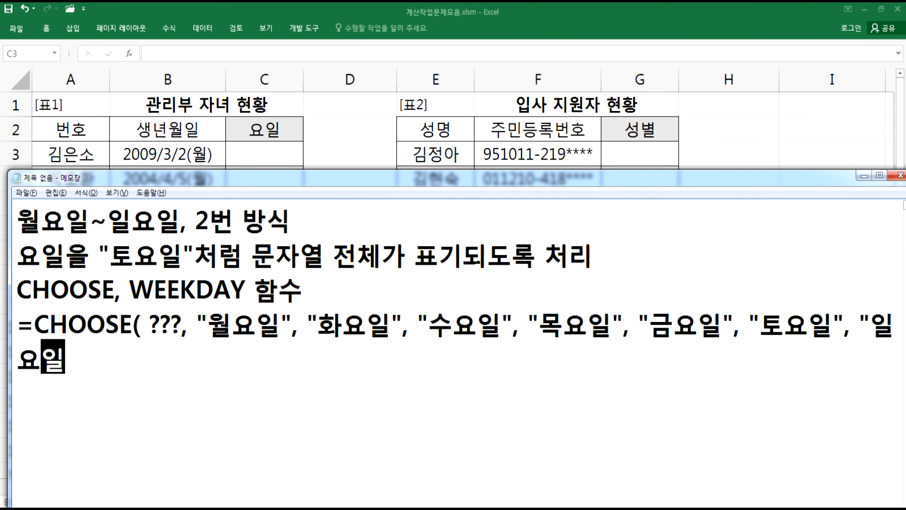
key("Return")
type("\"")
key("BackSpace")
key("BackSpace")
type("\")")
key("Return")
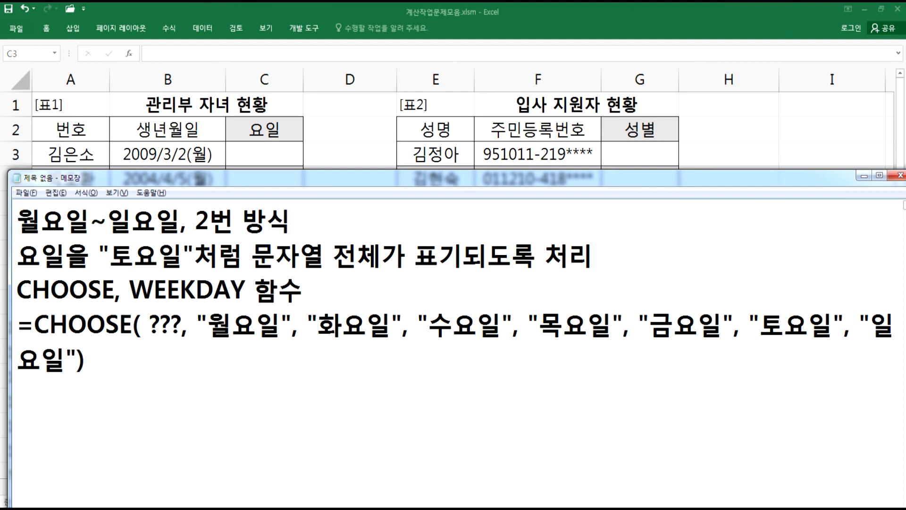
- Replace the ??? placeholder in the note formula with WEEKDAY(B23, 2)
key("Up")
key("Up")
key("Up")
key("Down")
key("Right")
key("Right")
key("Right")
key("Right")
key("Right")
key("Right")
key("Right")
key("Right")
key("shift+Right")
key("shift+Right")
key("shift+Right")
key("shift+Right")
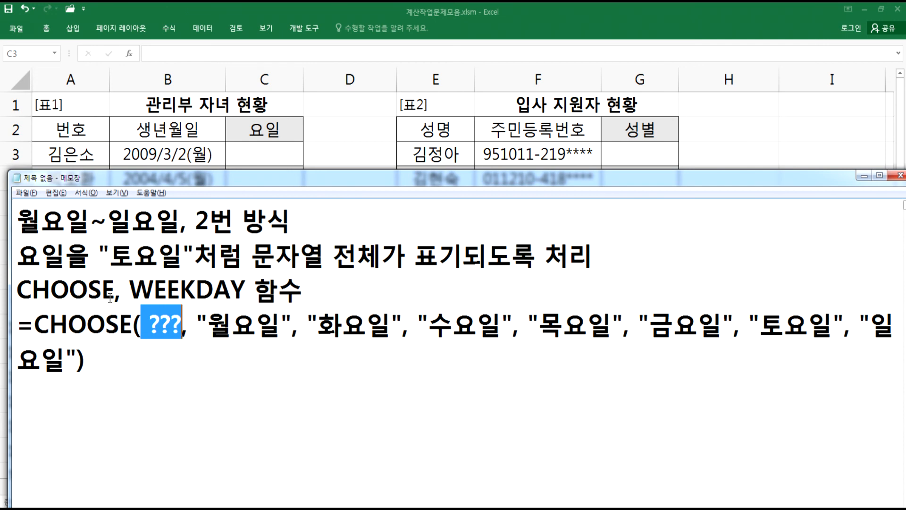
type("WEEKDAY")
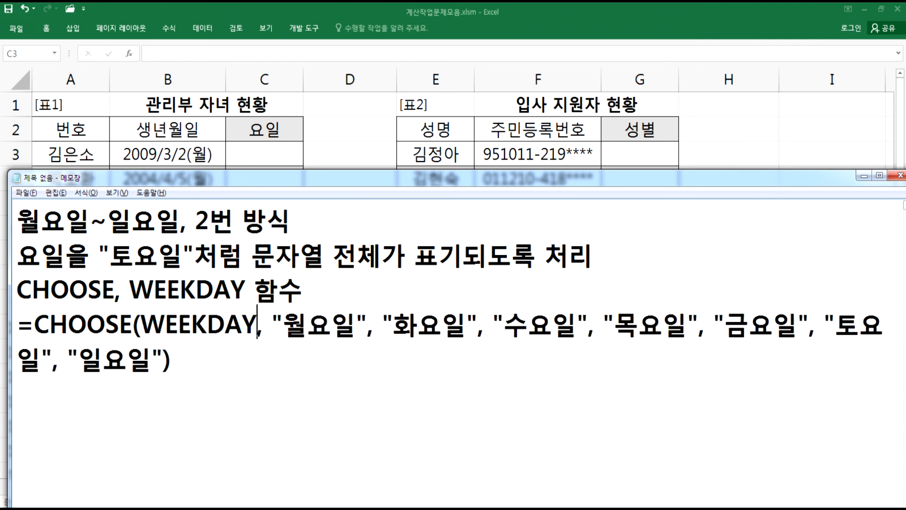
type("(")
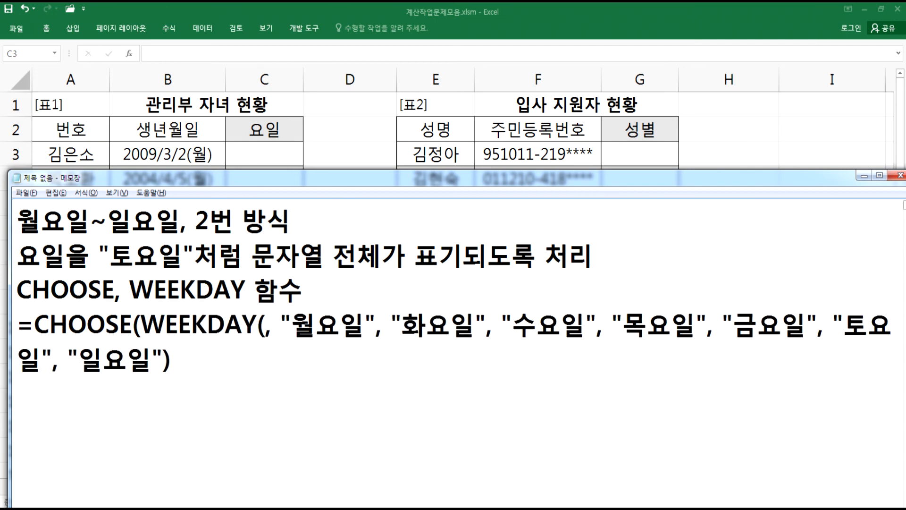
type(")")
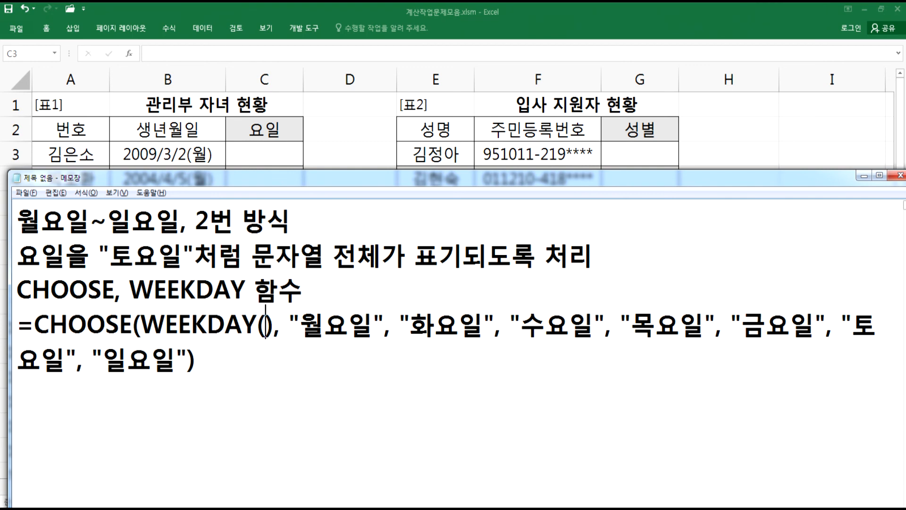
key("Left")
type("B23")
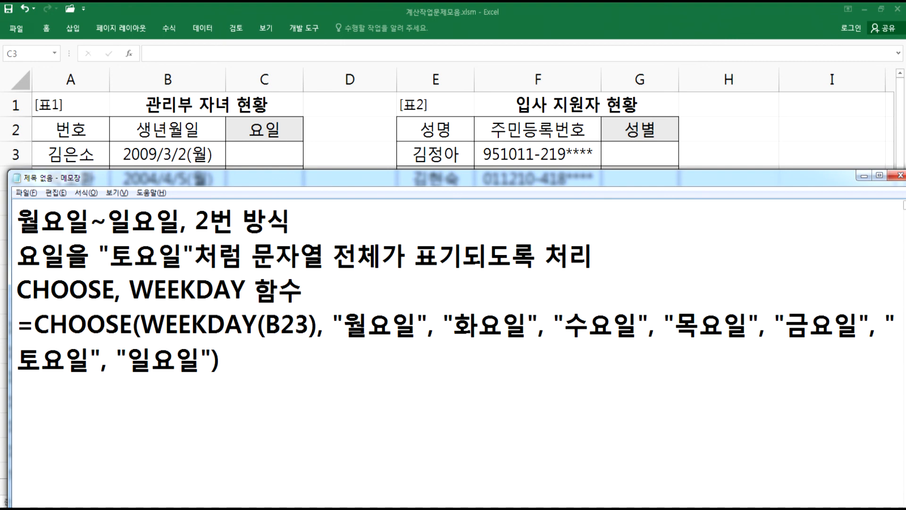
type(", 2")
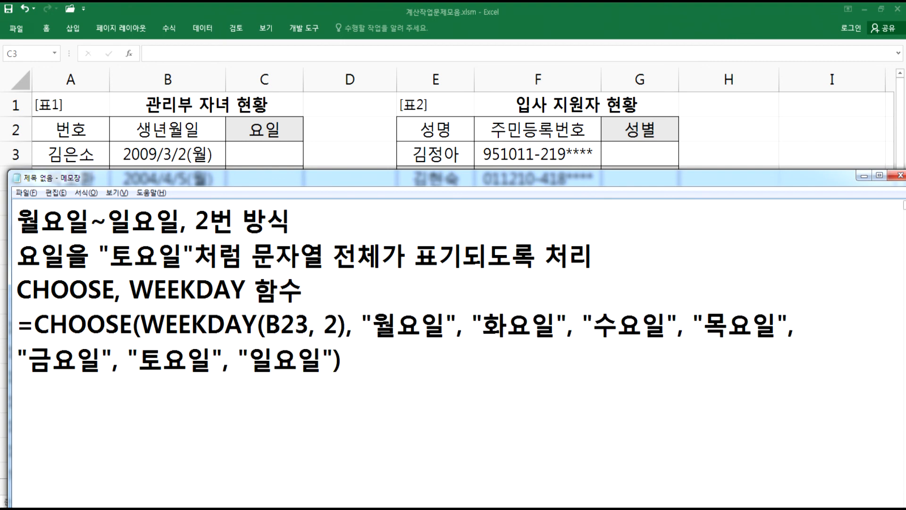
- Copy the complete CHOOSE formula and paste a duplicate on the next line
left_click_drag(9, 326, 7, 326)
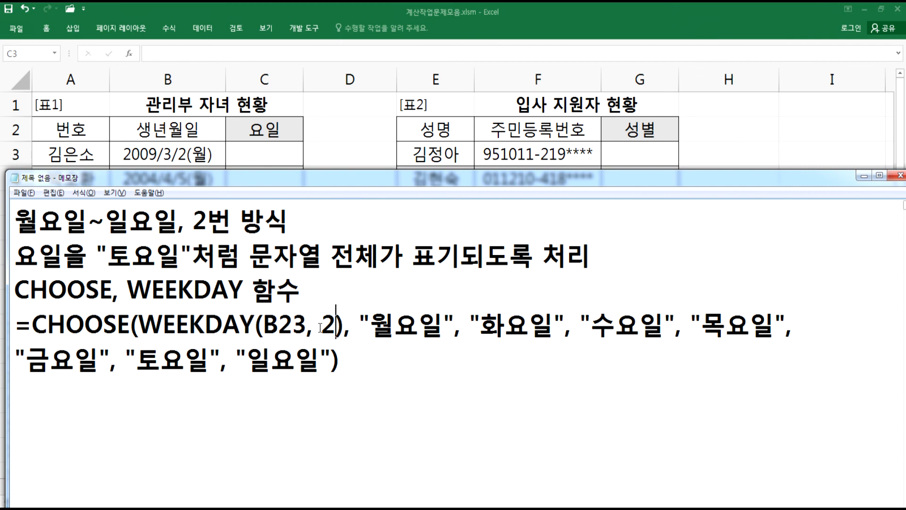
left_click_drag(335, 326, 163, 325)
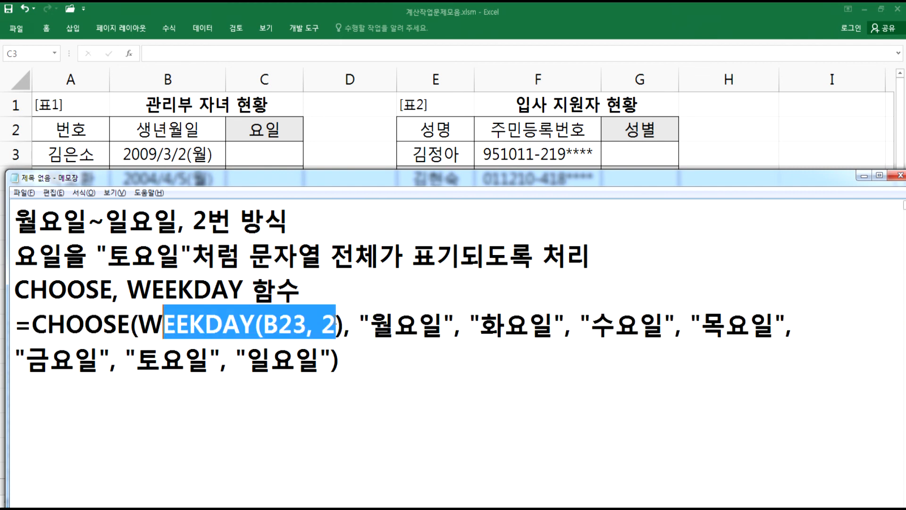
left_click_drag(371, 322, 398, 319)
left_click_drag(481, 322, 529, 323)
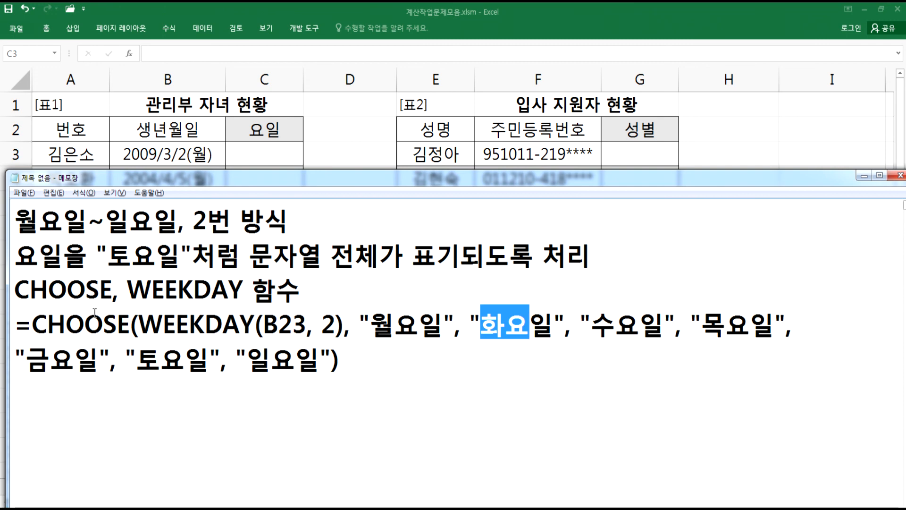
left_click_drag(15, 325, 8, 381)
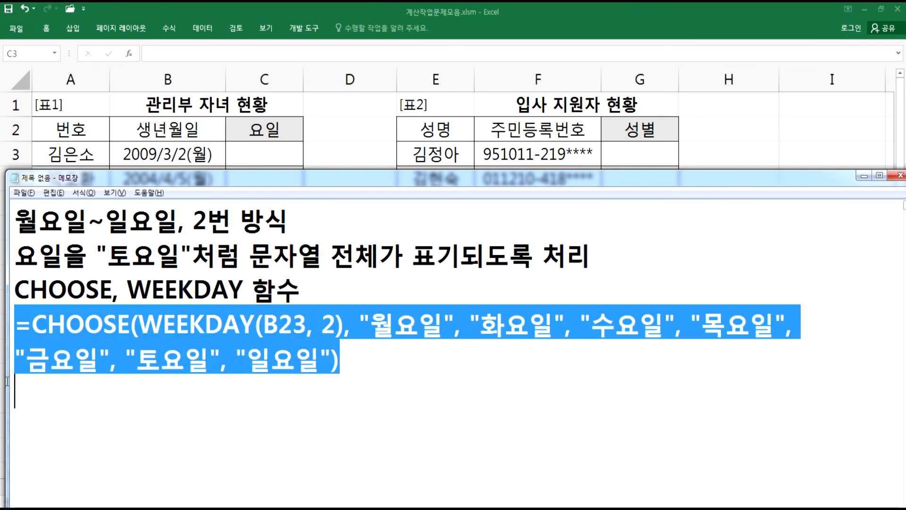
key("ctrl+c")
left_click(29, 402)
key("ctrl+v")
- Shorten each weekday name in the duplicated formula to a single character, from "월" to "일"
left_click(395, 392)
key("Delete")
key("Delete")
left_click(460, 395)
key("Delete")
key("Delete")
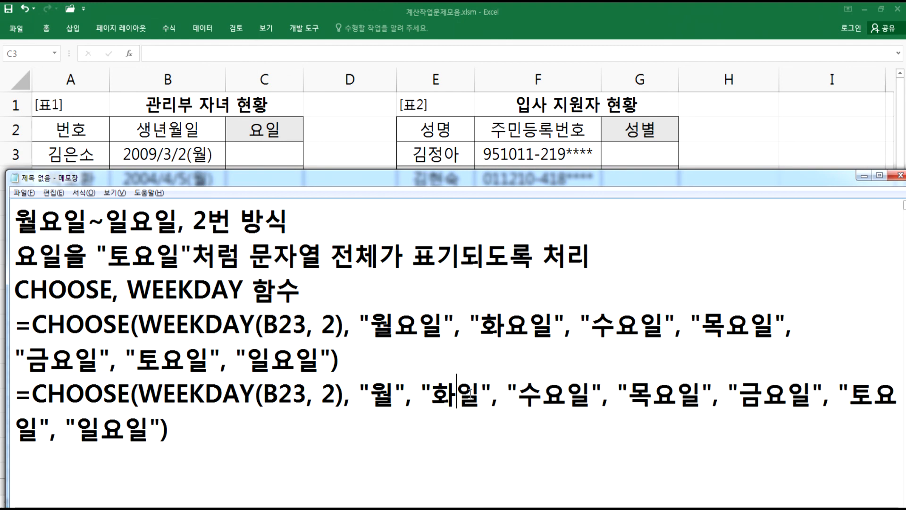
left_click(517, 394)
key("Delete")
key("Delete")
left_click(581, 394)
key("Delete")
key("Delete")
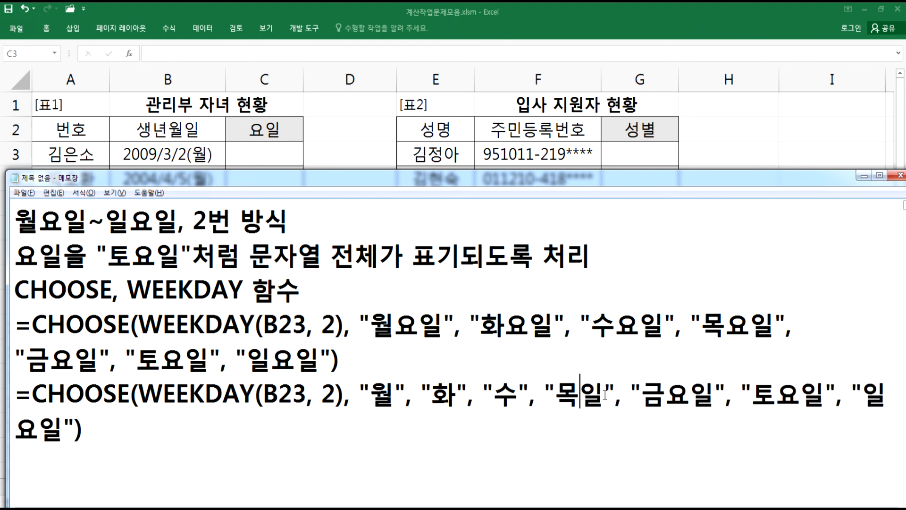
left_click(643, 394)
key("Delete")
key("Delete")
left_click(704, 394)
key("Delete")
key("Delete")
left_click(765, 394)
key("Delete")
key("Delete")
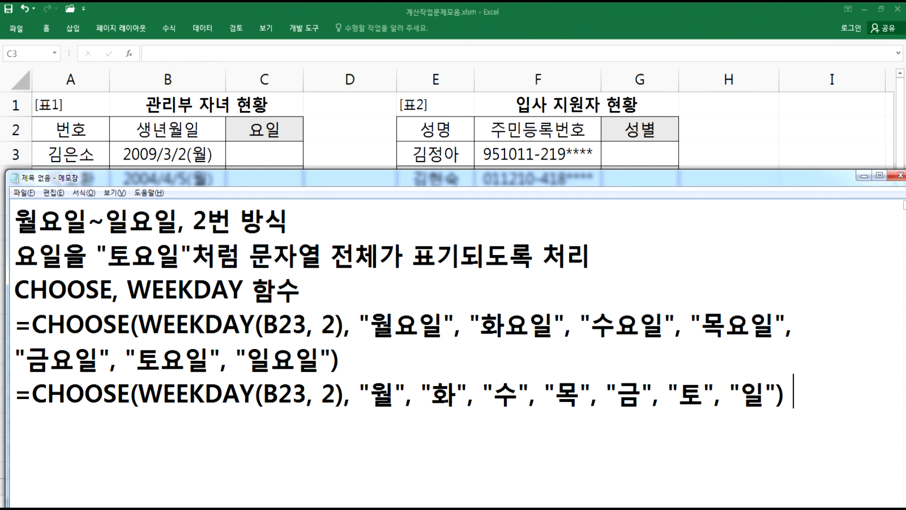
- Append & "요일" to the end of the duplicated formula
type("& \"DYD")
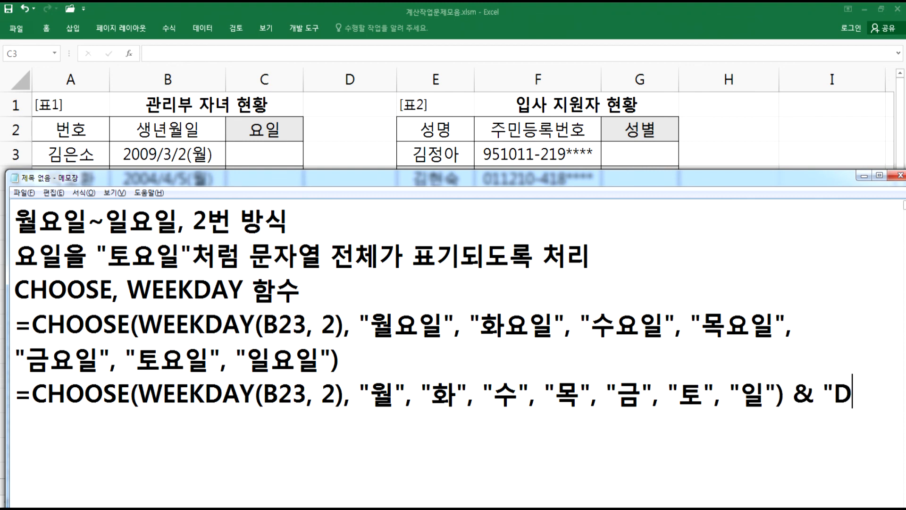
key("BackSpace")
key("BackSpace")
key("BackSpace")
type("DY")
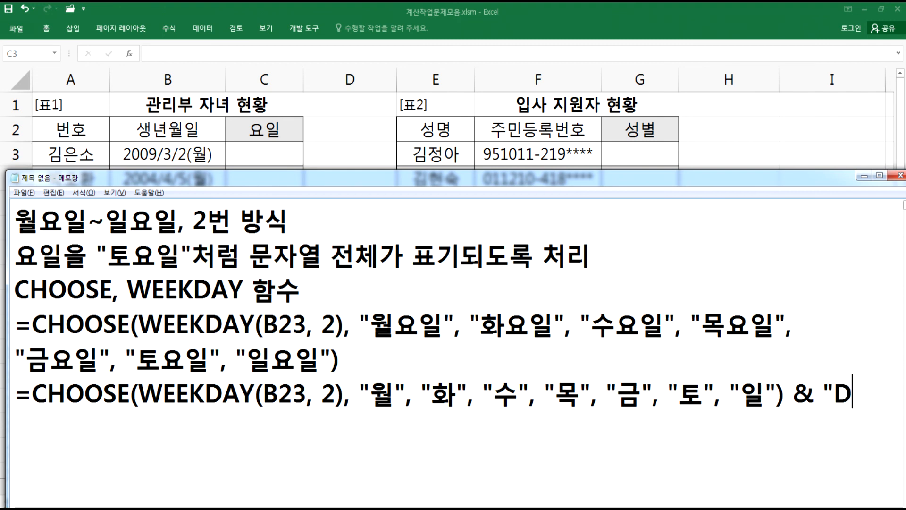
key("BackSpace")
key("BackSpace")
type("요일\"")
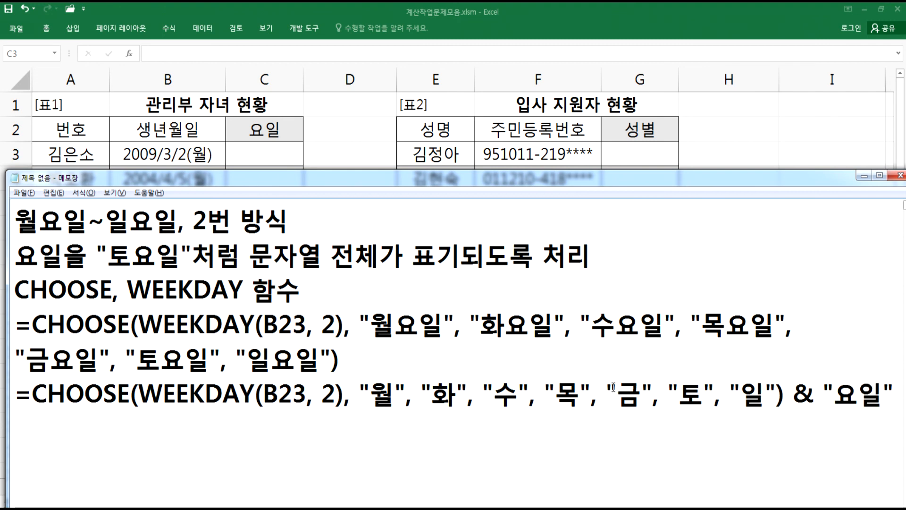
left_click_drag(371, 394, 395, 394)
left_click_drag(834, 395, 877, 393)
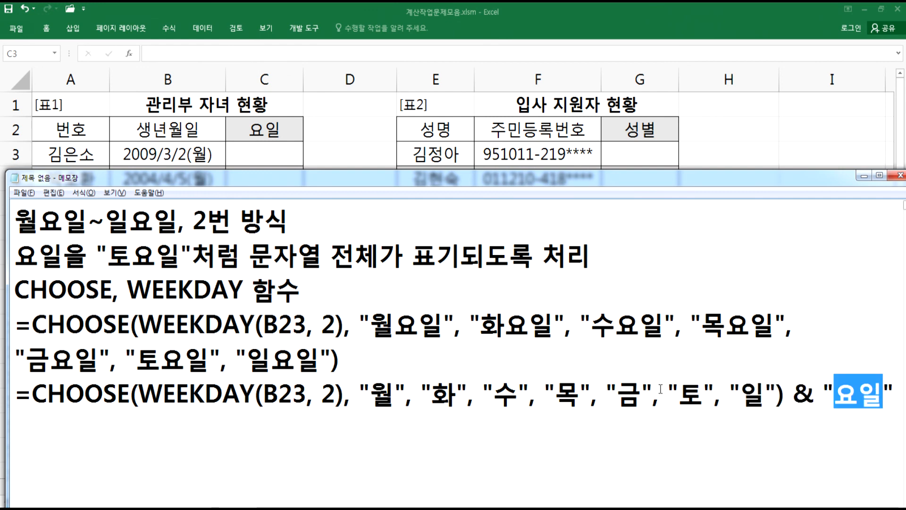
left_click_drag(794, 394, 811, 394)
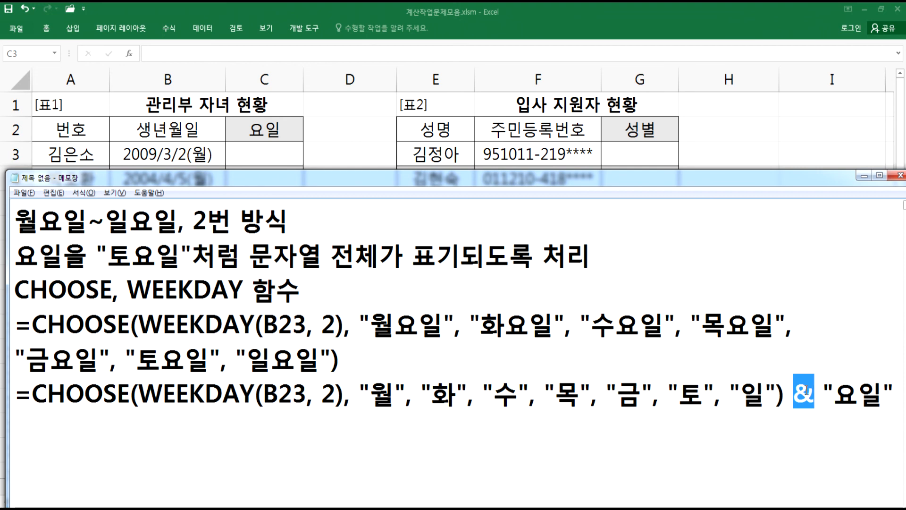
left_click_drag(894, 394, 288, 391)
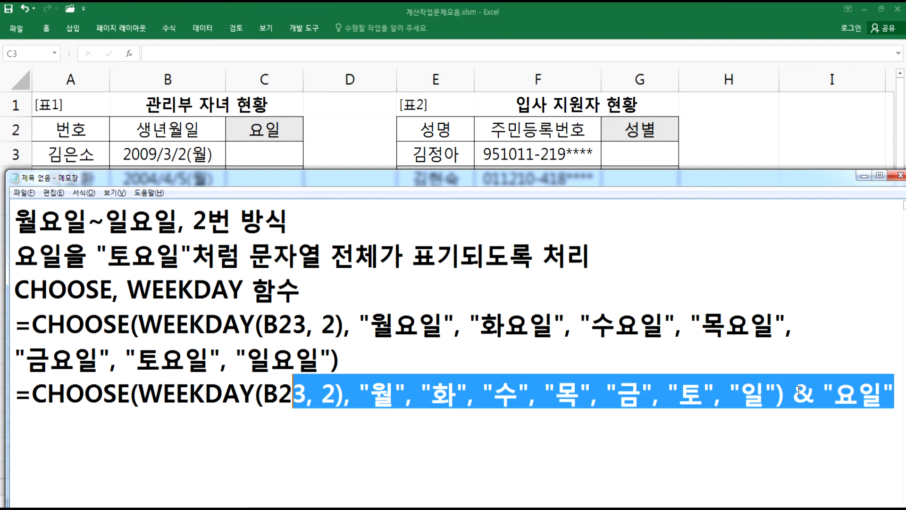
- Copy the full weekday-name CHOOSE formula from the notes and enter it in cell C3
left_click_drag(795, 394, 494, 394)
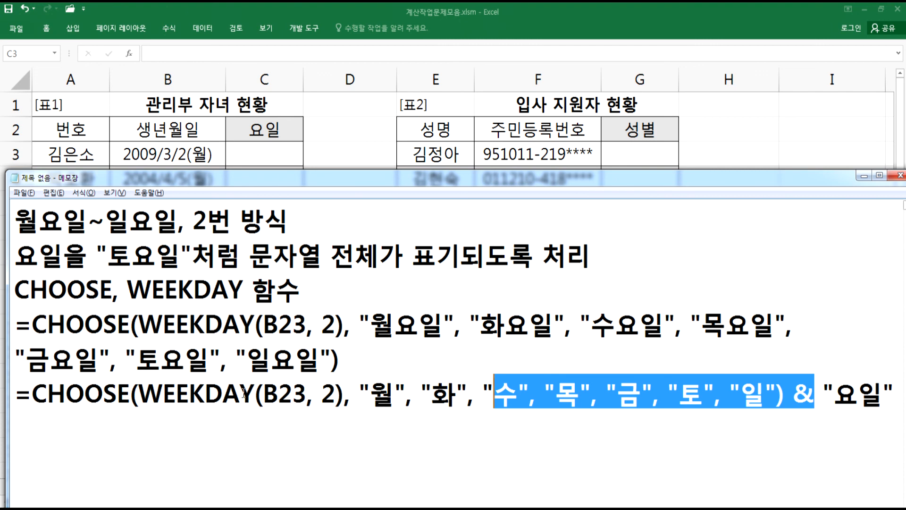
left_click_drag(13, 394, 306, 394)
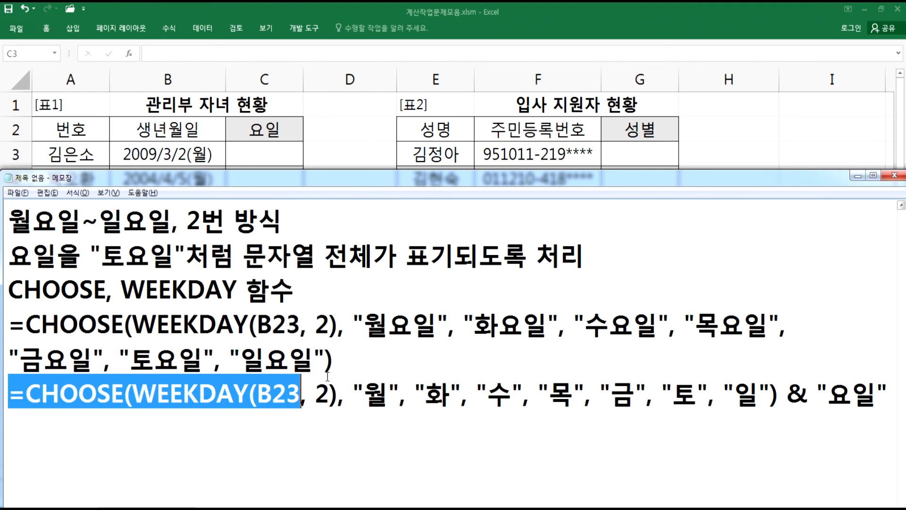
left_click(325, 397)
left_click_drag(333, 362, 1, 335)
key("ctrl+c")
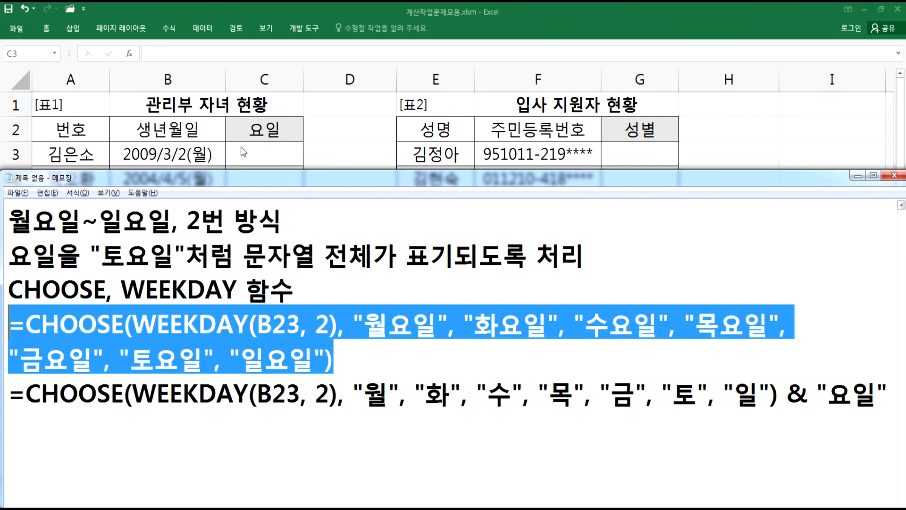
double_click(239, 147)
key("ctrl+v")
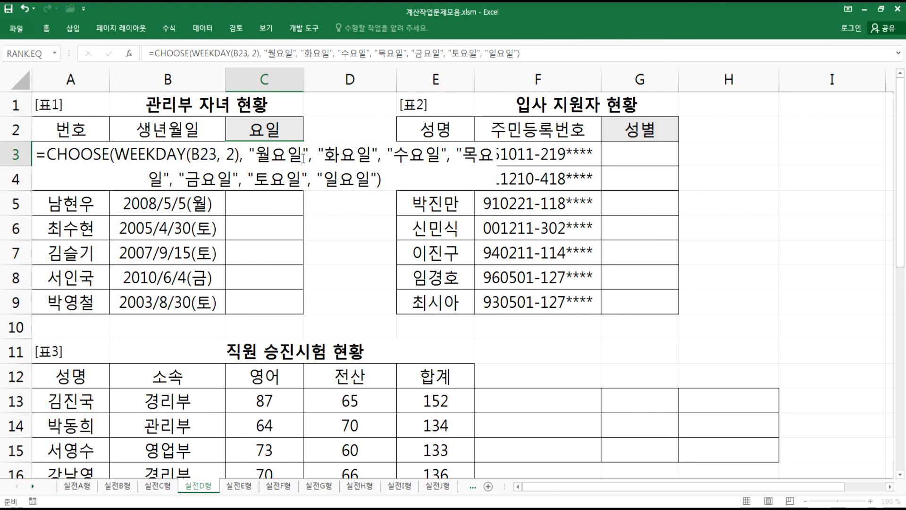
key("Return")
- Change the date reference from B23 to B3 in both CHOOSE formulas in the notes
double_click(284, 157)
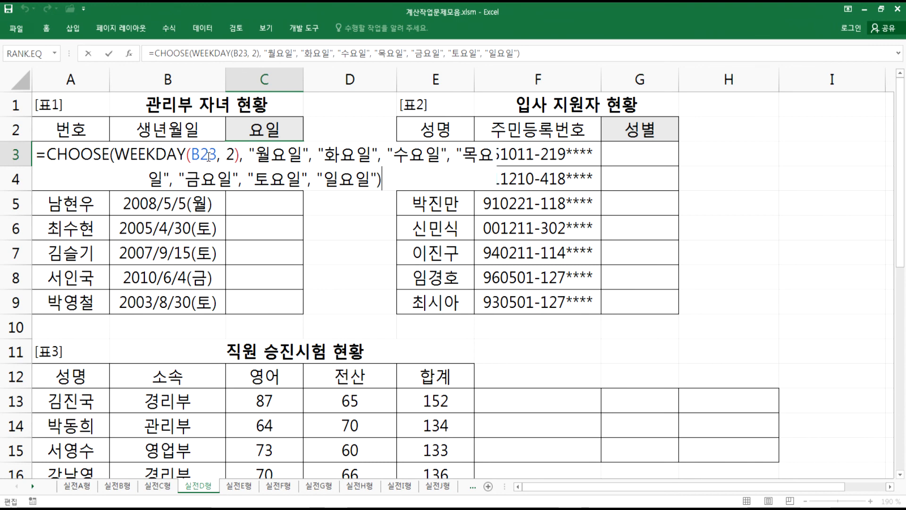
key("Escape")
key("alt+Tab")
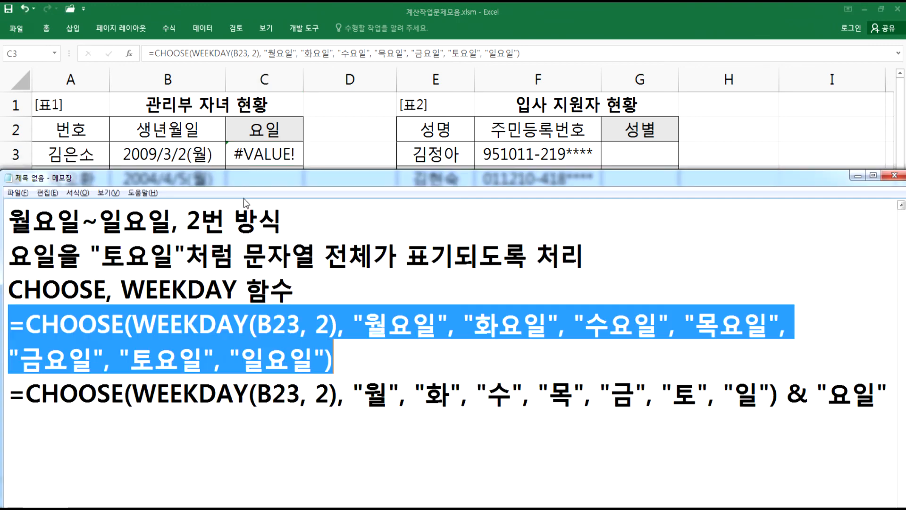
left_click(290, 324)
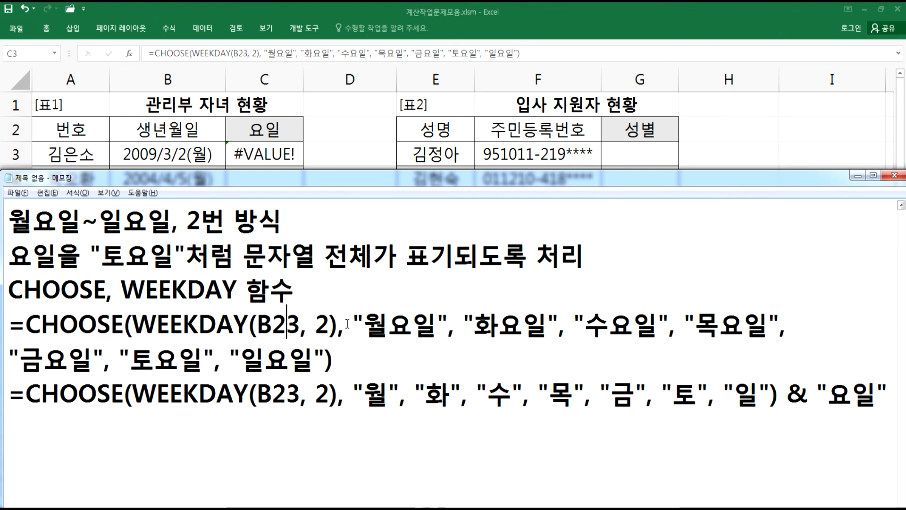
key("Delete")
left_click(278, 328)
key("shift+Right")
type("3")
key("alt+Tab")
key("alt+Tab")
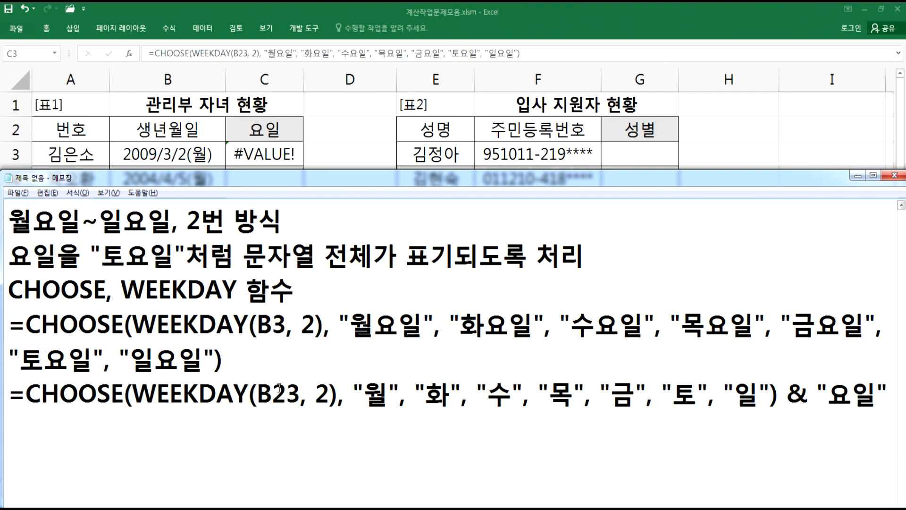
key("Delete")
- Correct the reference in C3's formula to B3
left_click(244, 163)
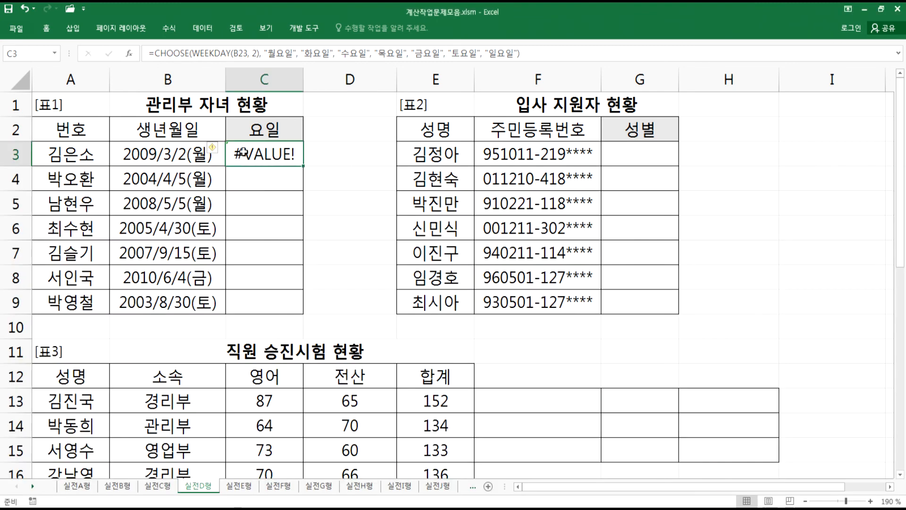
key("F2")
left_click(202, 156)
key("Delete")
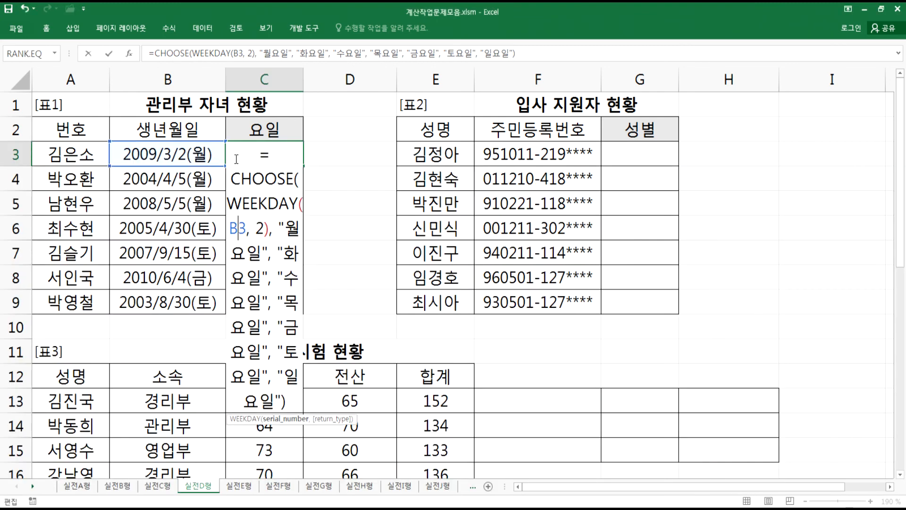
key("Return")
- Fill the weekday formula from C3 down to C9 and compare the results with the birthdates
left_click(285, 156)
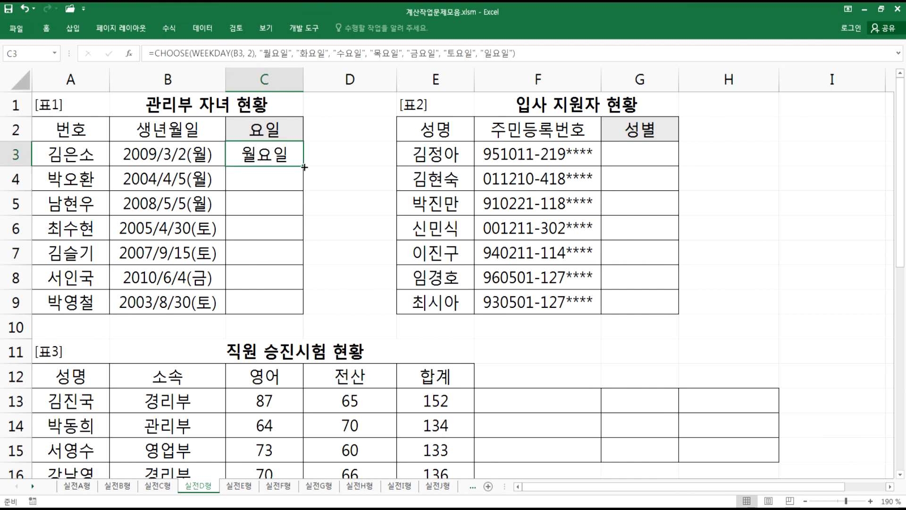
double_click(303, 166)
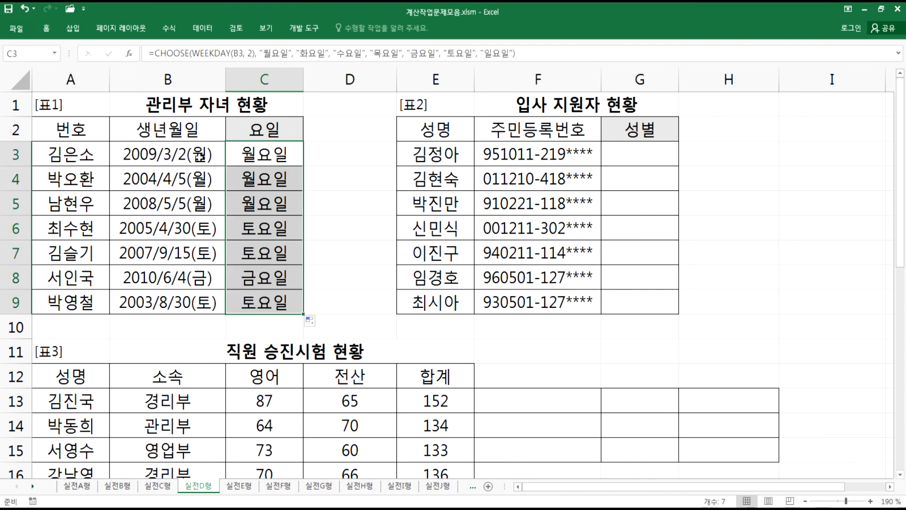
left_click(199, 158)
left_click(199, 179)
left_click(198, 203)
left_click(198, 228)
left_click(198, 253)
left_click(199, 279)
key("Down")
- Review the weekday formula in C4, the yyyy-mm-dd(aaa) format note, and the birthdate cells B3:B9
left_click(270, 160)
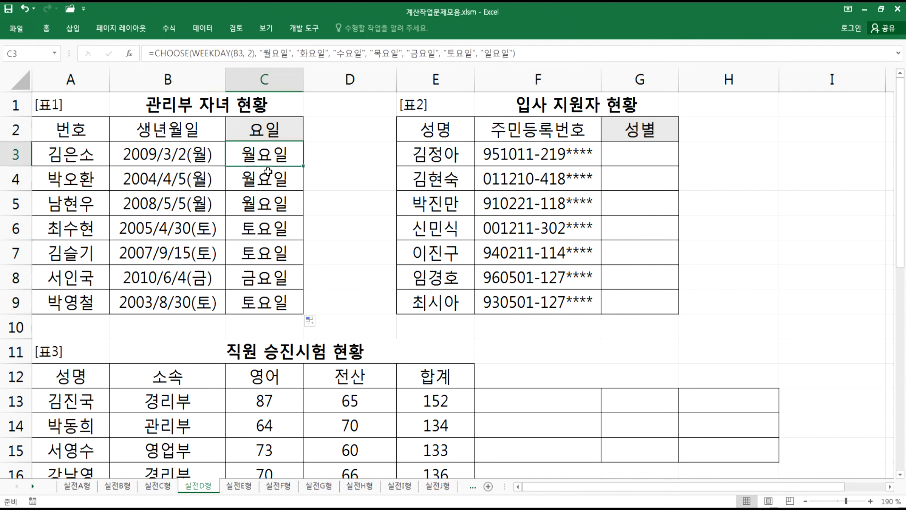
key("F2")
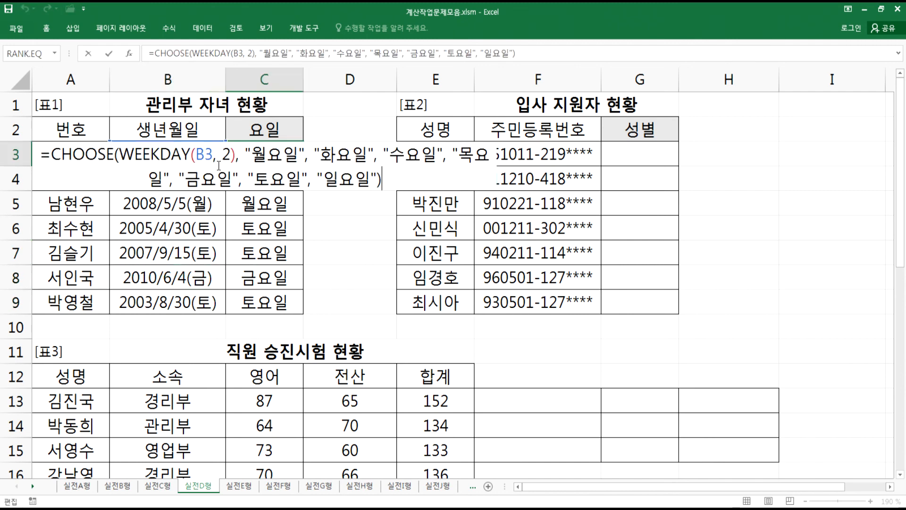
left_click_drag(43, 153, 428, 181)
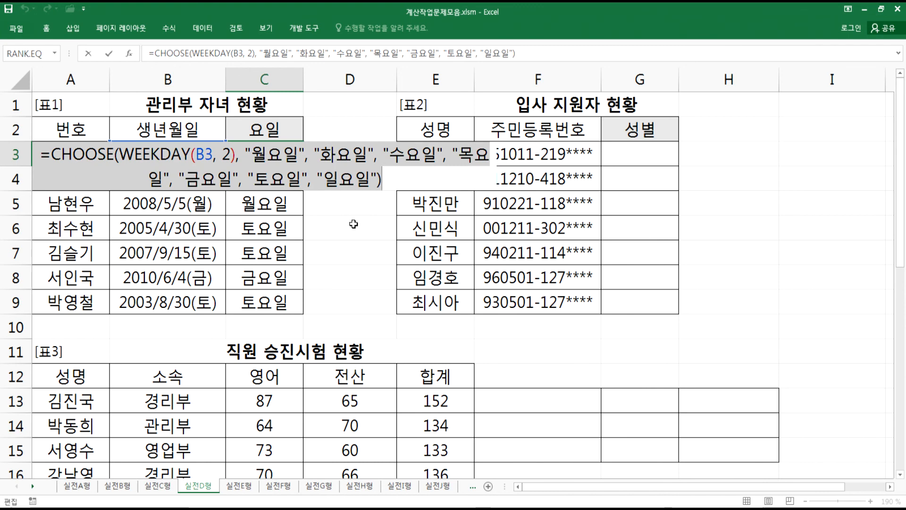
key("alt+Tab")
scroll(189, 260, "up", 5)
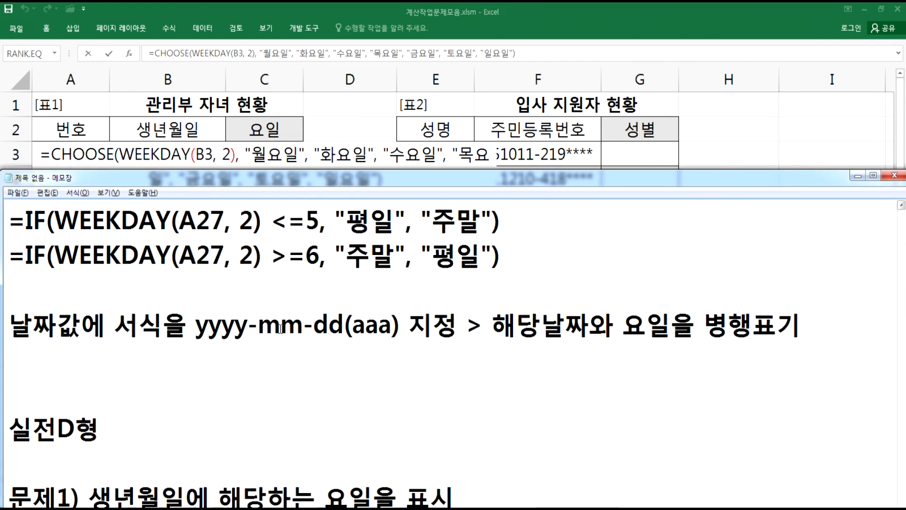
left_click_drag(342, 325, 403, 325)
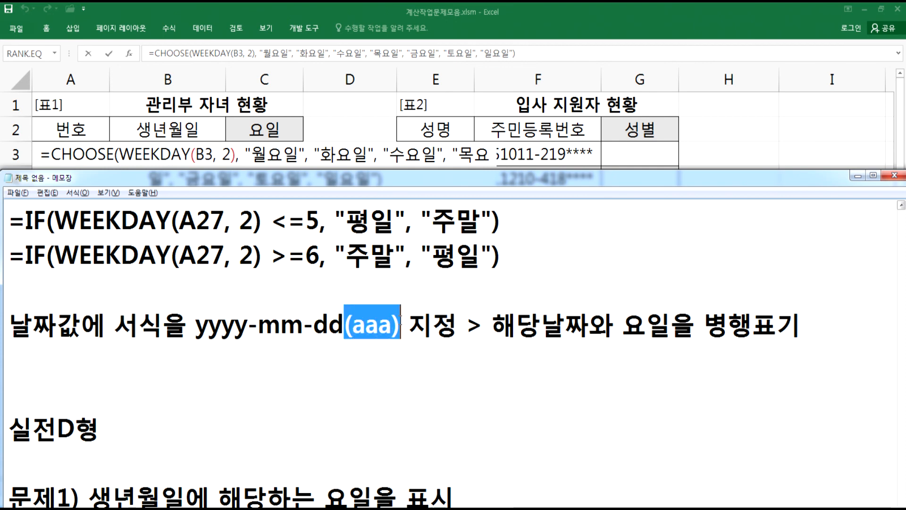
key("alt+Tab")
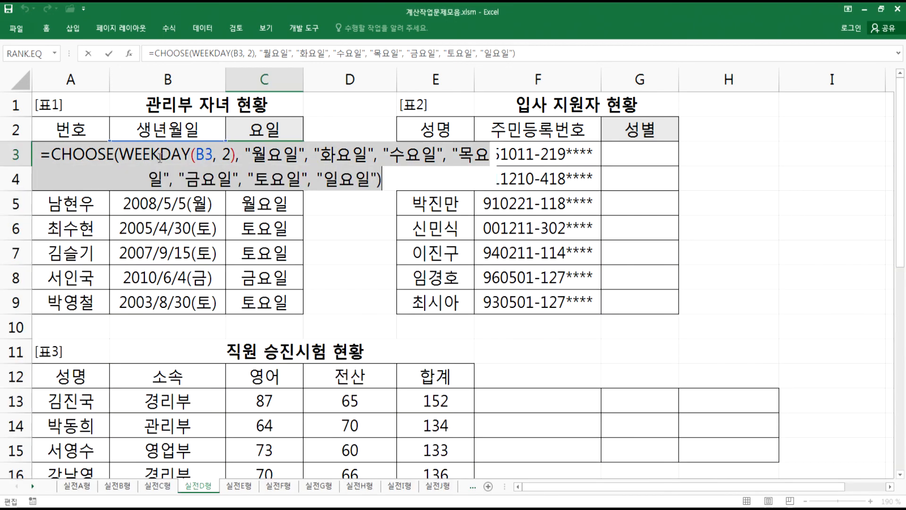
key("Escape")
left_click_drag(160, 155, 164, 302)
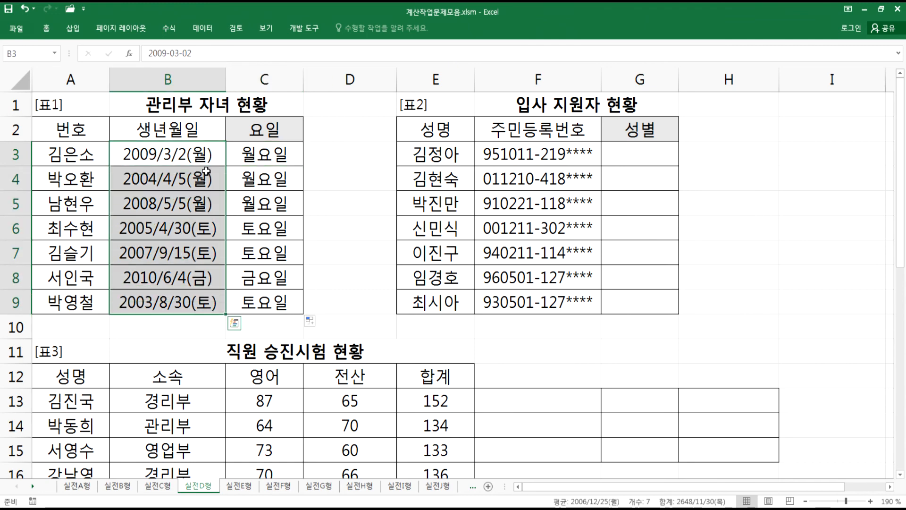
key("alt+Tab")
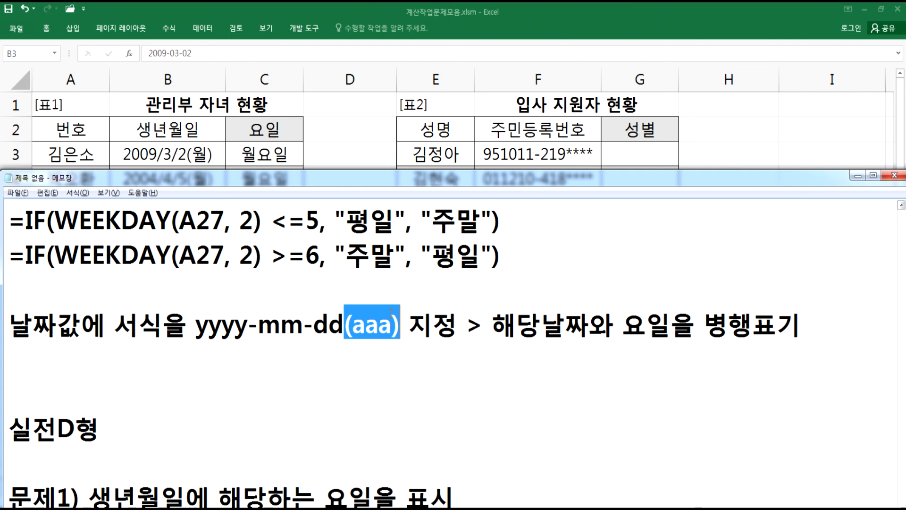
scroll(382, 310, "down", 4)
left_click_drag(10, 295, 516, 290)
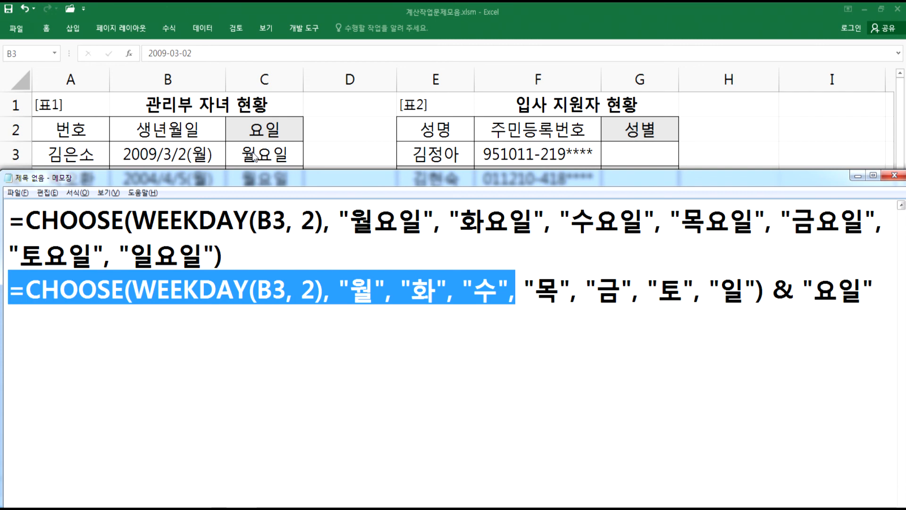
left_click(126, 318)
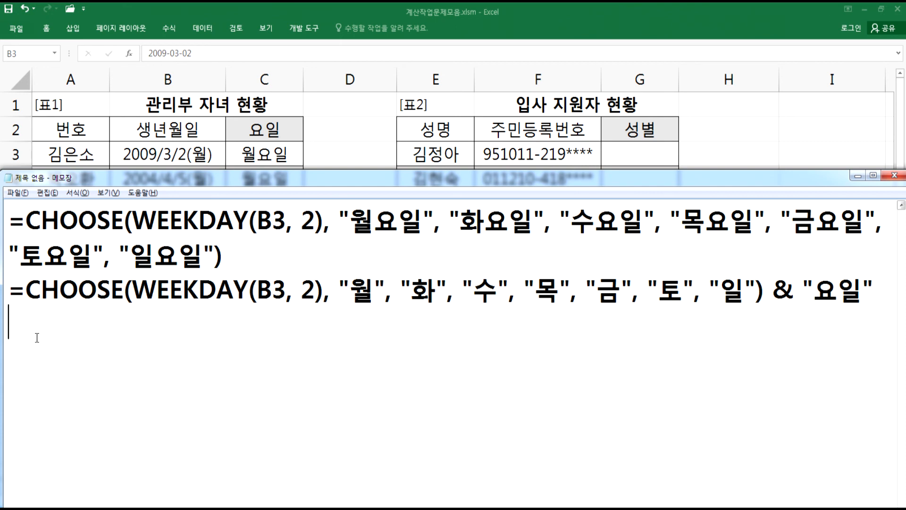
- Add a new note line: 문제2) 주민등록번호를 이용하여 성별을 출력
key("Return")
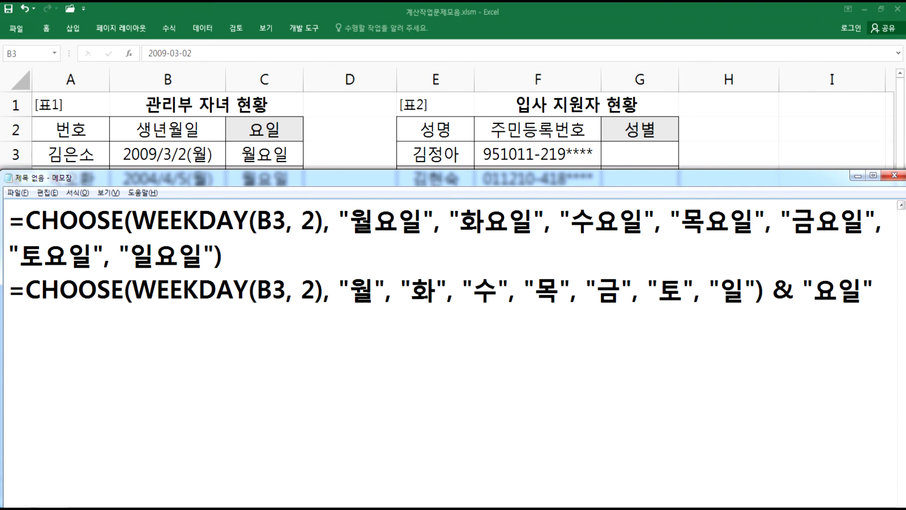
type("문제2)")
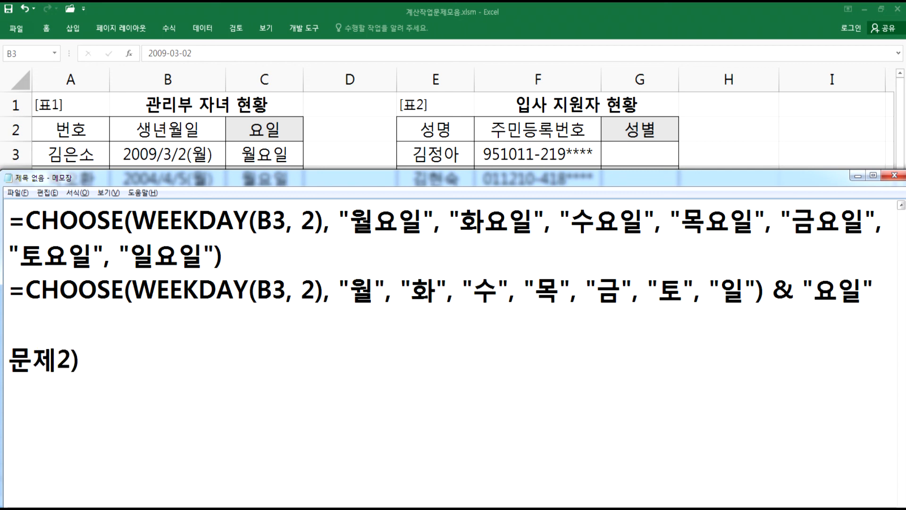
scroll(37, 349, "down", 1)
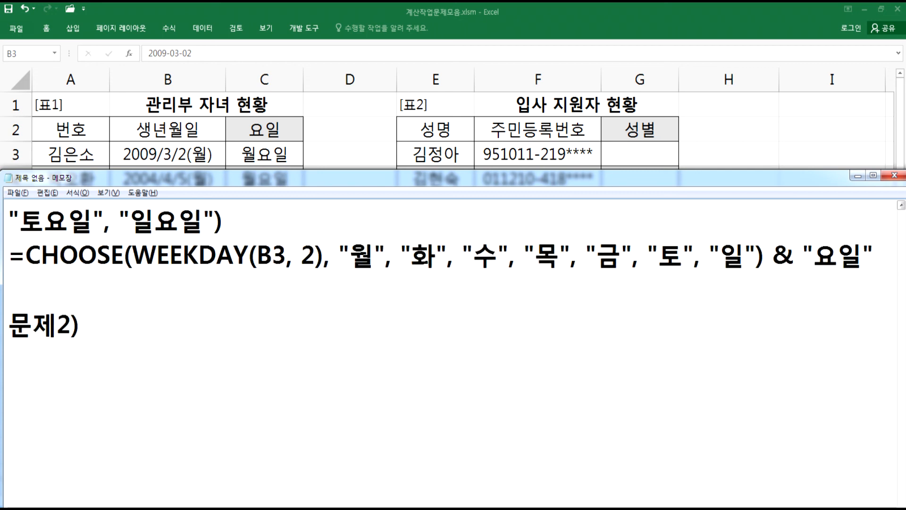
scroll(97, 370, "down", 1)
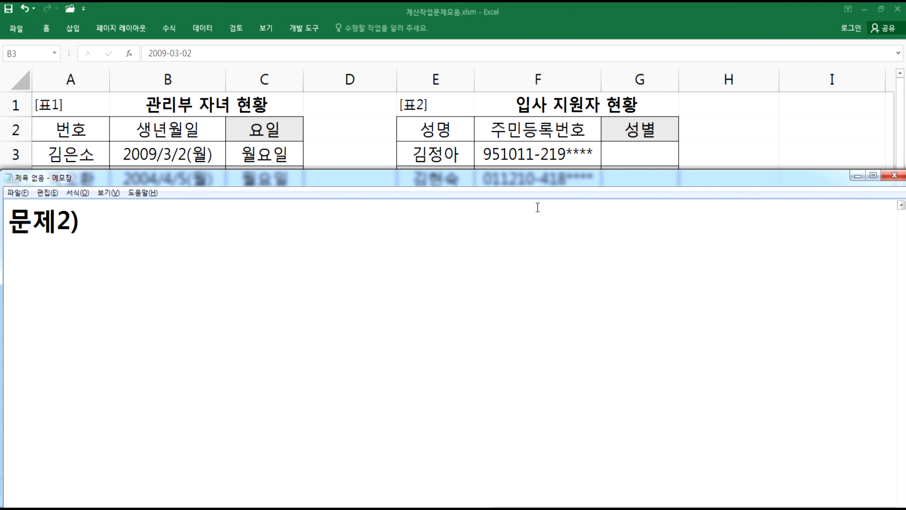
type("주민증ㄹ")
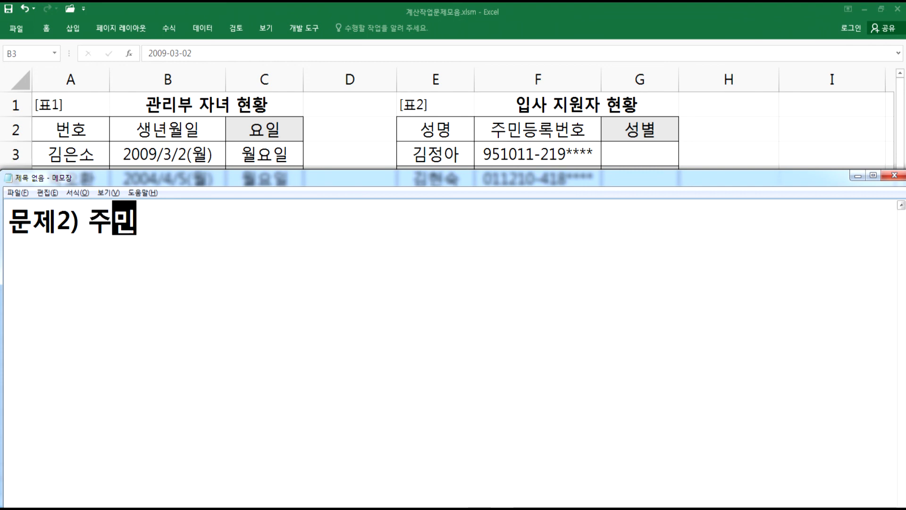
key("BackSpace")
key("BackSpace")
type("등ㄹ")
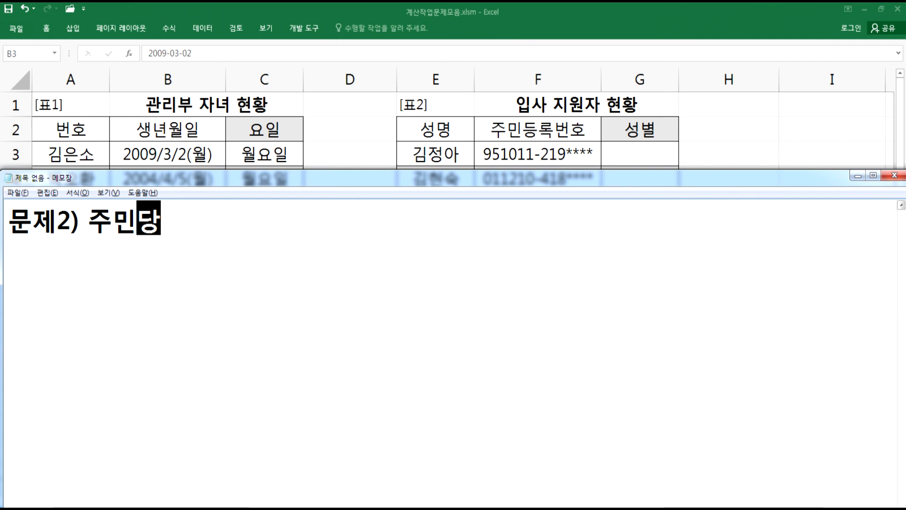
type("록번호")
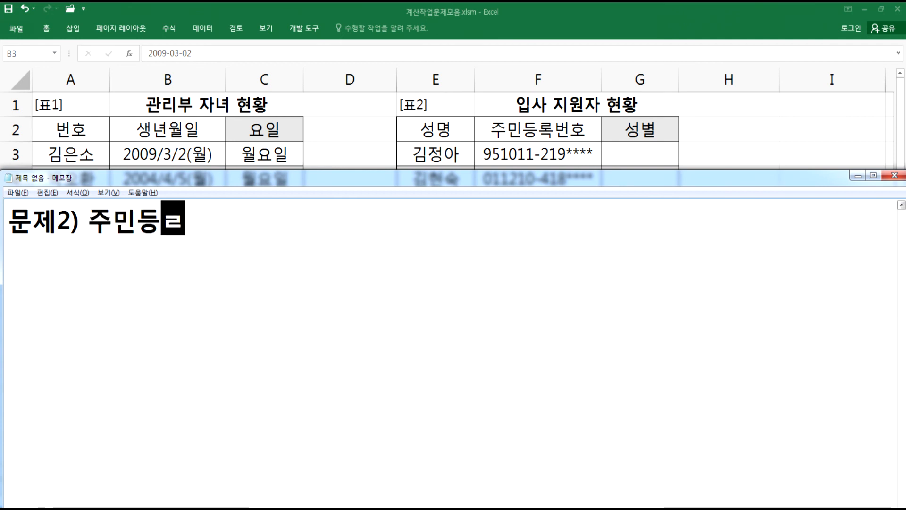
type("를 이용")
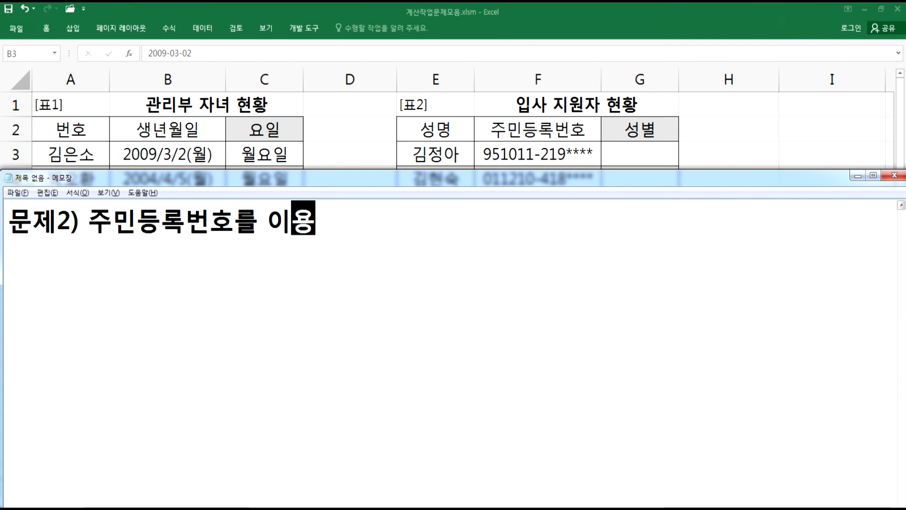
type("하여 성별을")
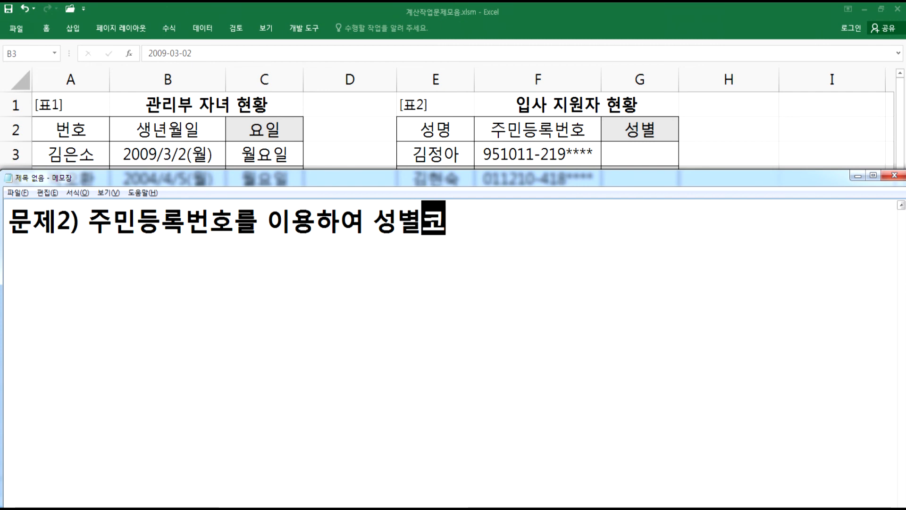
type(" 출력")
key("Return")
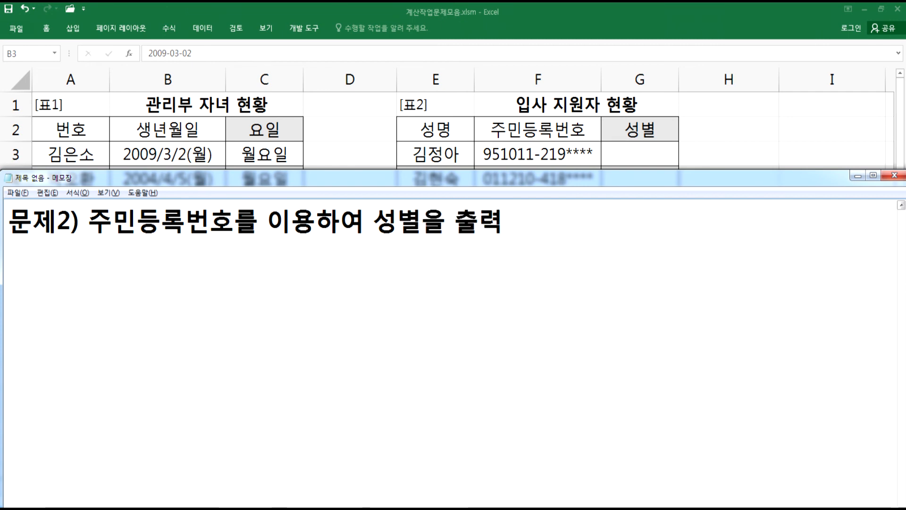
- Add a note line: 성별코드가 1이나 3이면 "남", 2이거나 4면 "여"로 표기
type("성별코드")
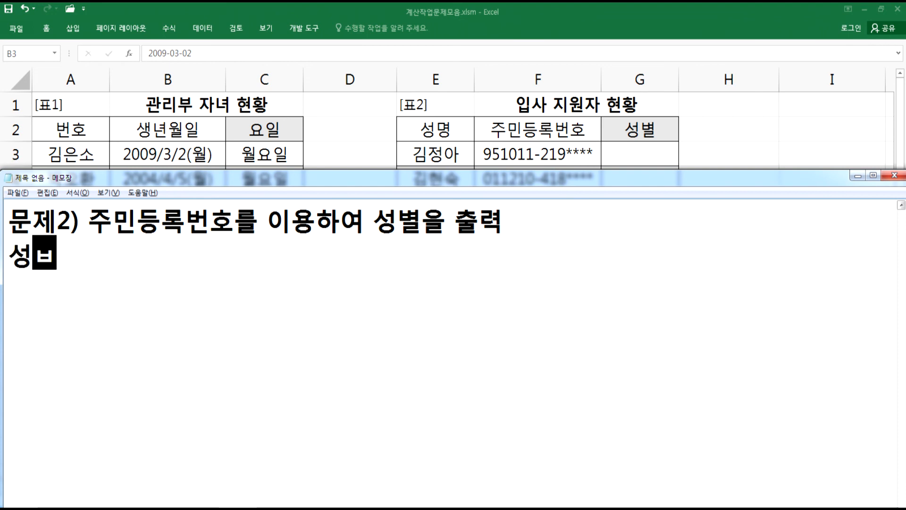
type("가")
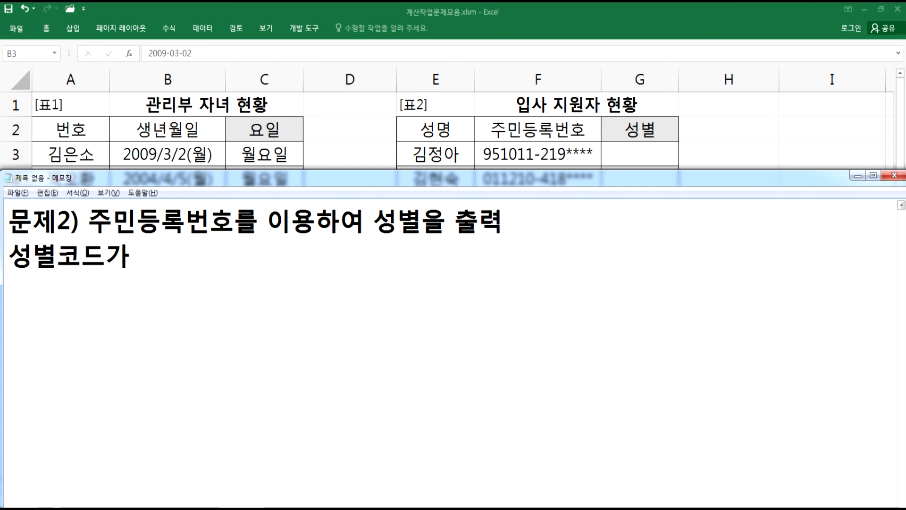
type(" 1이")
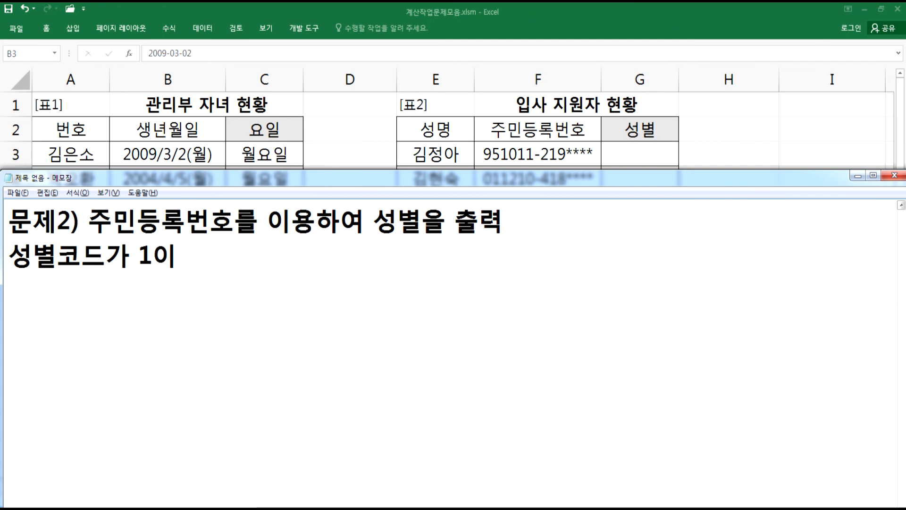
type("나 3ㅇ이면 ")
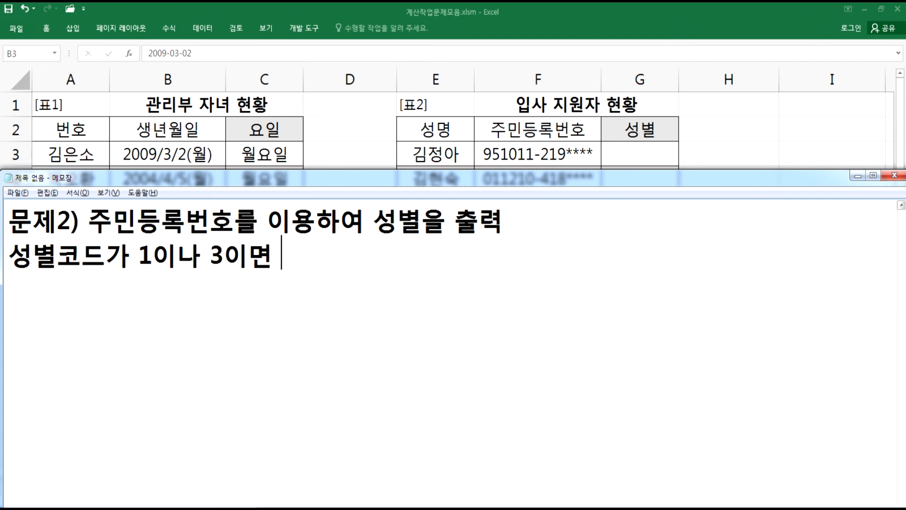
type("\"남")
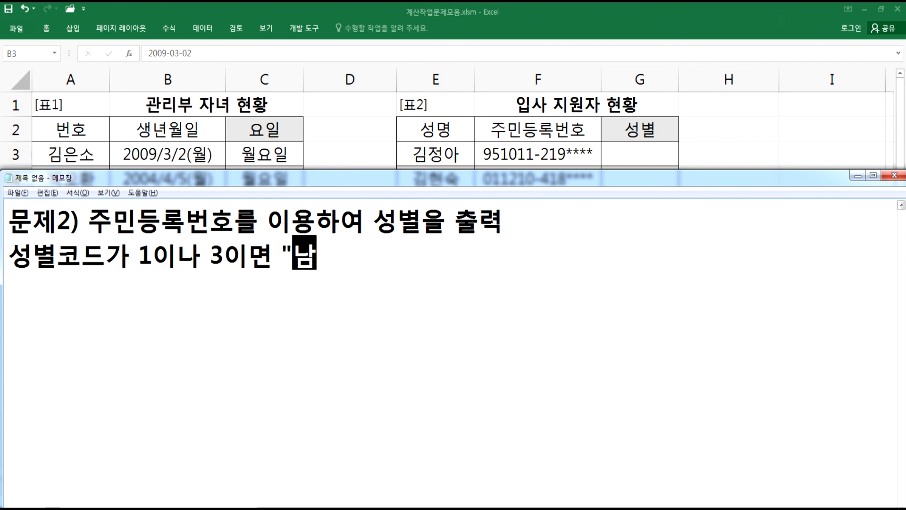
type("\", 2이")
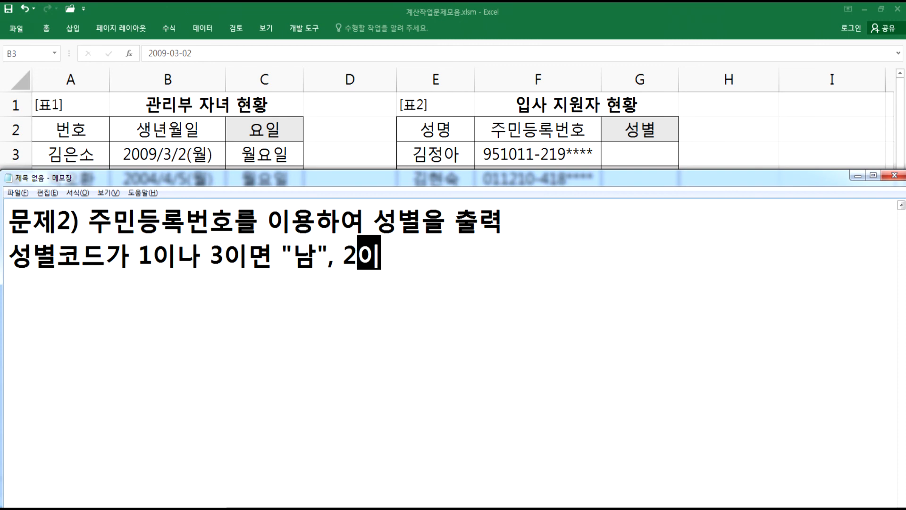
type("거나 4면 \"여ㅛ")
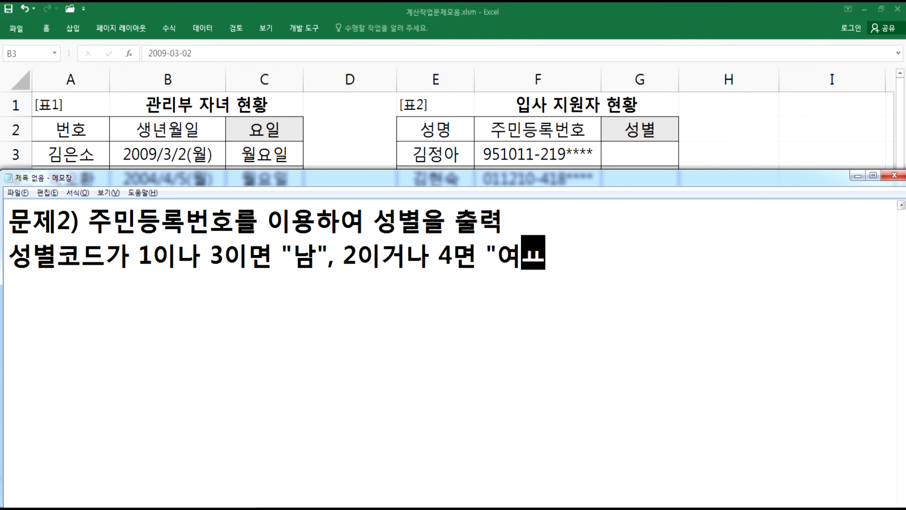
key("BackSpace")
type("\"")
type("로 표기")
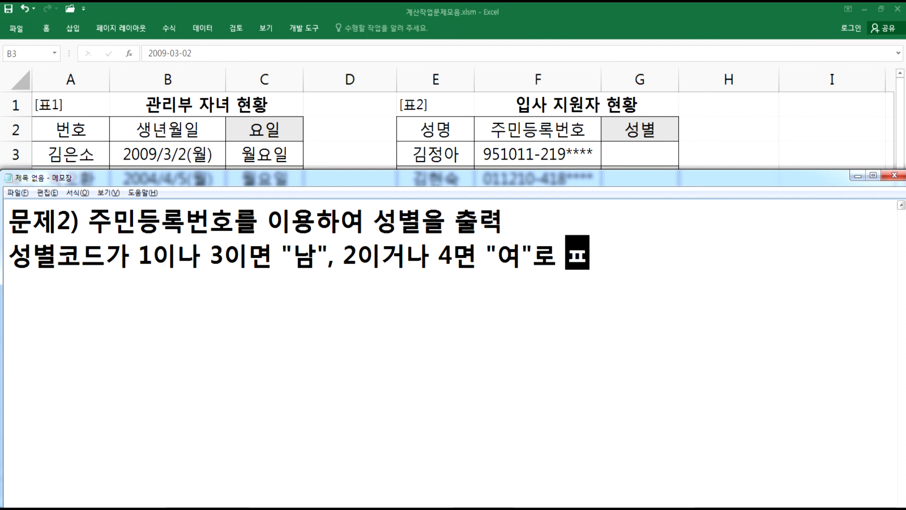
- Add a note line listing the functions to use: IF, MID, OR 함수
key("Return")
type("IF, ")
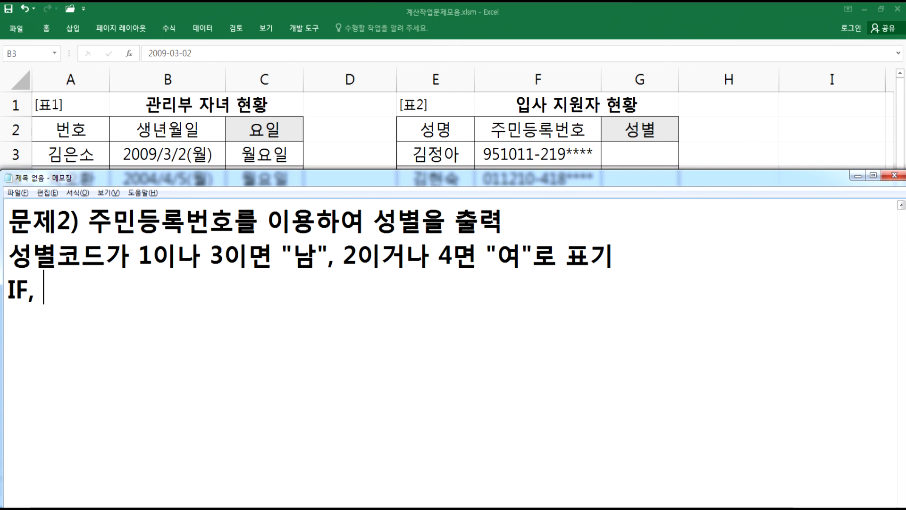
type("MID, OR 함수")
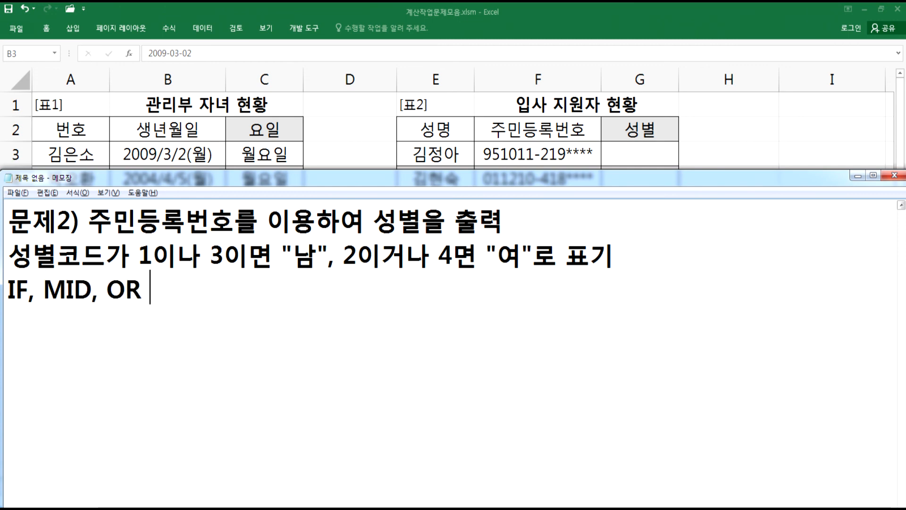
key("Return")
key("Return")
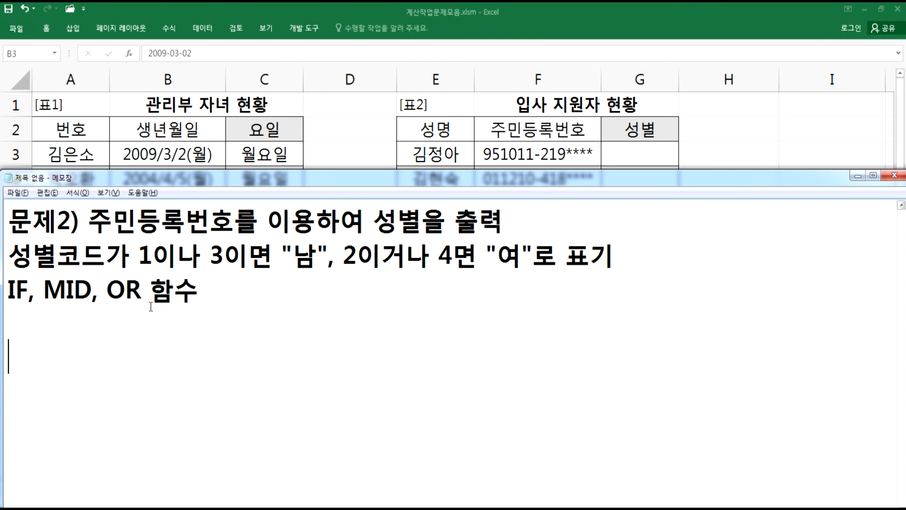
- Begin writing the formula note =IF(OR(MID(F3, 8, 1)="1", in the notes
left_click(52, 325)
type("=IF(")
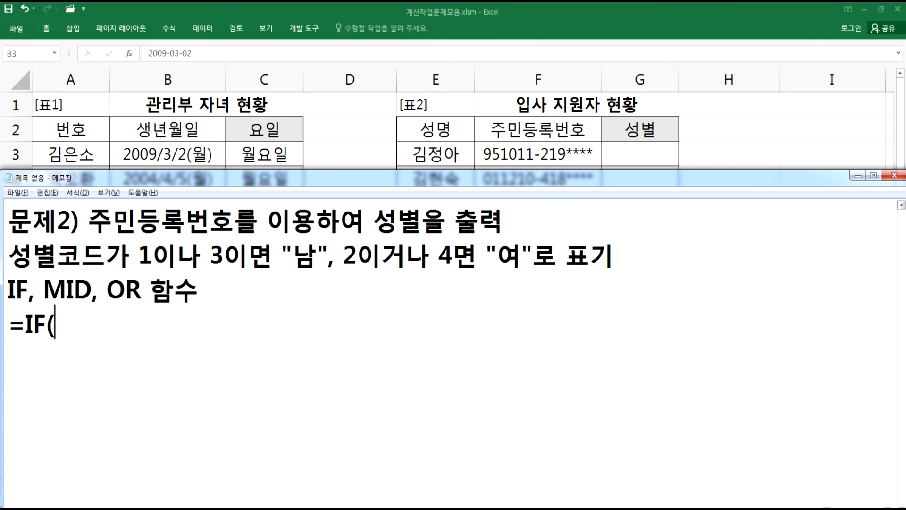
type("OR(MI")
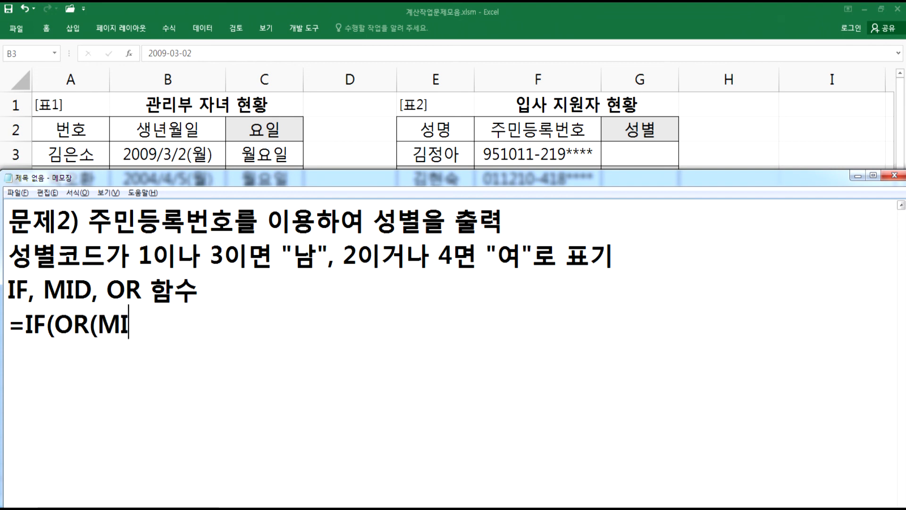
type("D(G")
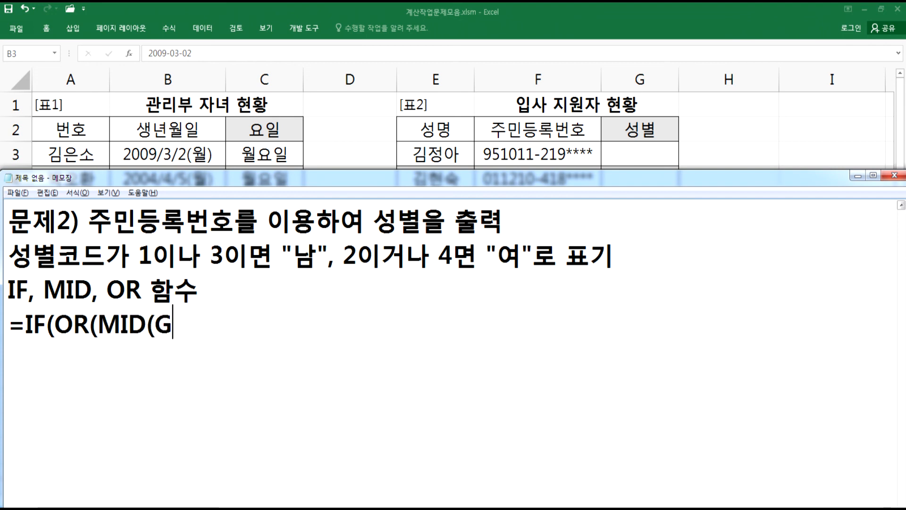
type("33")
key("BackSpace")
key("BackSpace")
key("BackSpace")
type("G")
key("BackSpace")
type("F3, 8")
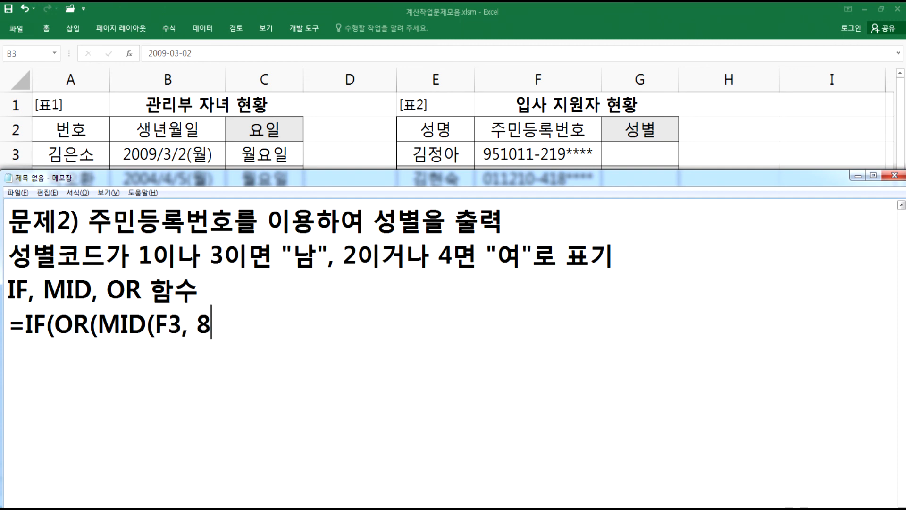
type(", 1)=\"1\".,")
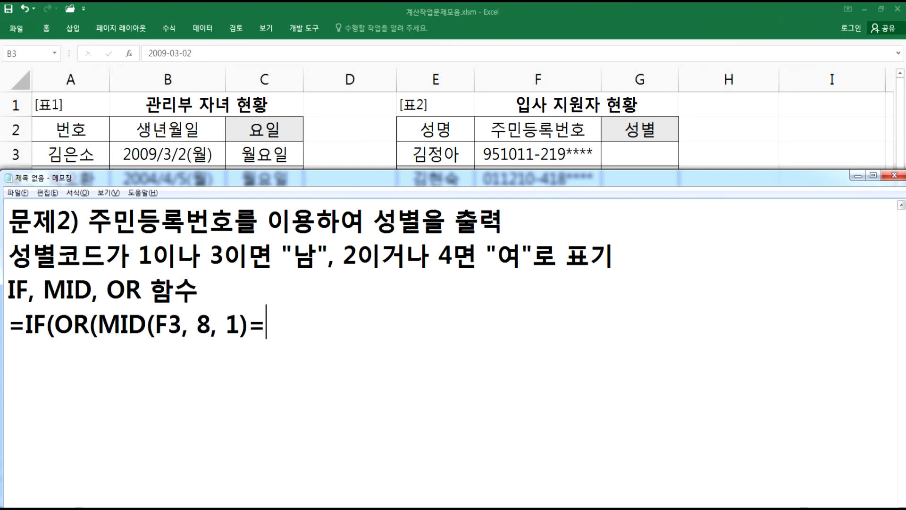
key("BackSpace")
key("BackSpace")
type(".")
key("BackSpace")
type(",")
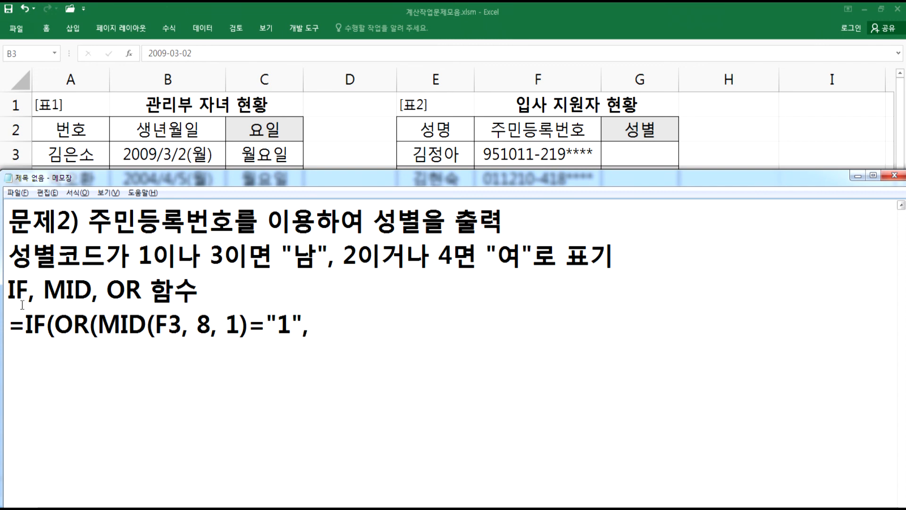
- Duplicate the MID condition for "3" and finish the formula with "남" and "여" results
left_click_drag(100, 325, 304, 326)
key("ctrl+c")
left_click(330, 326)
key("ctrl+v")
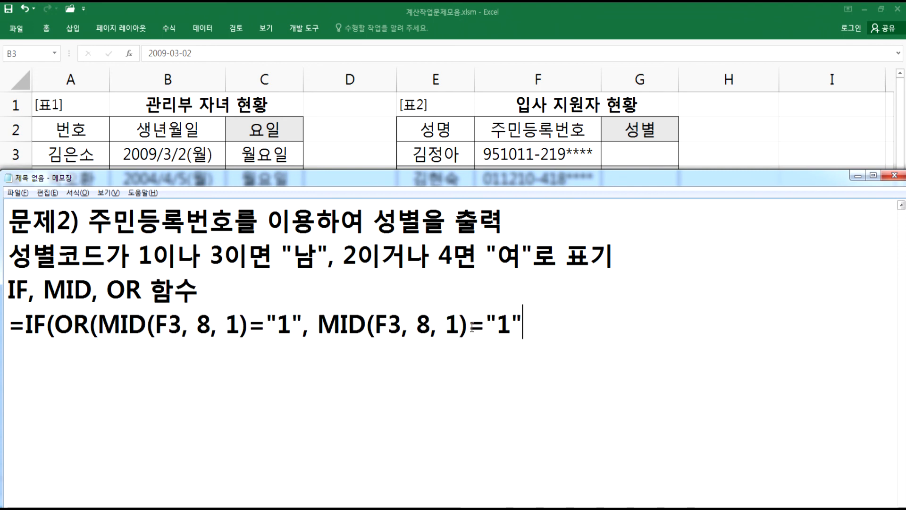
left_click_drag(510, 328, 499, 331)
type("3")
left_click_drag(276, 324, 296, 323)
left_click(550, 320)
type(")")
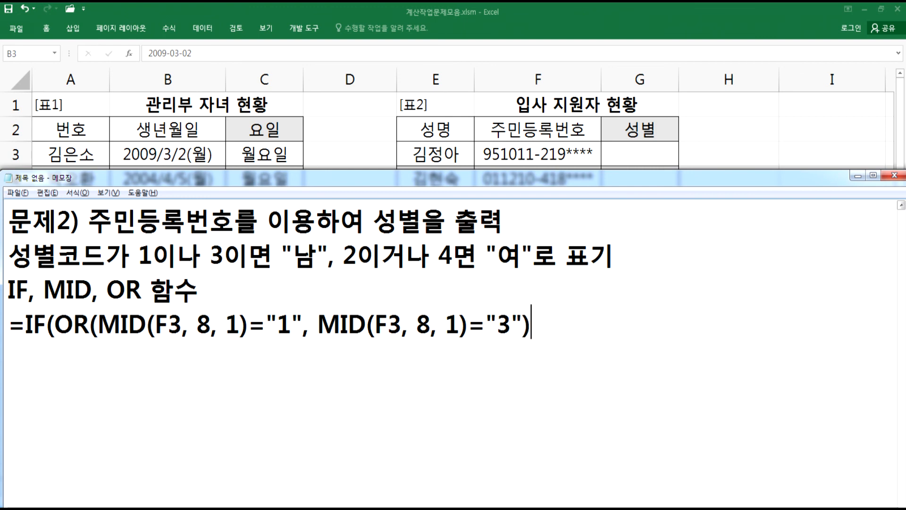
type(", \"남\", \"여\")")
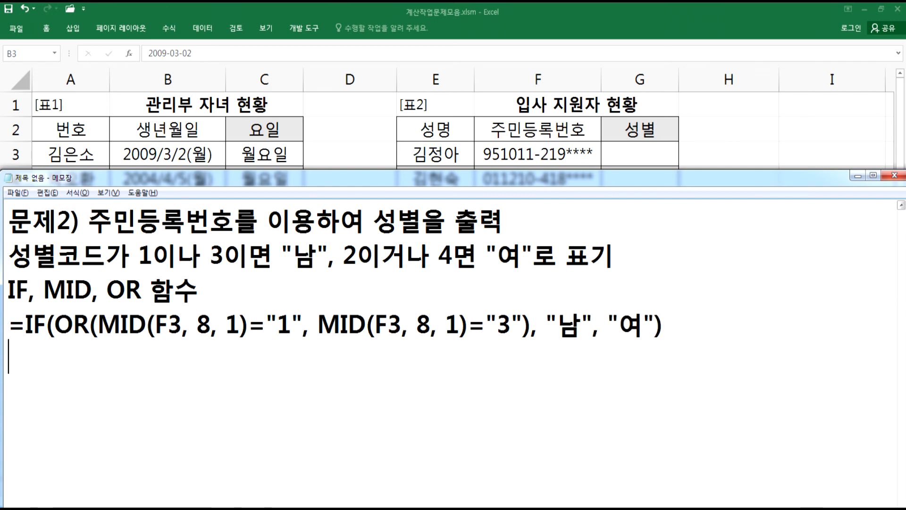
- Duplicate the formula line and change it to test "2" and "4", returning "여" else "남"
key("Up")
key("shift+Down")
key("ctrl+c")
key("Down")
key("ctrl+v")
key("Left")
key("Left")
key("Left")
key("Left")
key("Left")
key("Left")
key("Left")
key("Left")
key("Left")
key("Left")
key("Left")
key("Left")
key("Left")
key("Left")
key("Left")
key("Left")
key("Left")
key("Left")
key("Delete")
type("2")
key("Right")
key("Right")
key("Right")
key("Right")
key("Right")
key("Right")
key("Right")
key("Right")
key("Right")
key("Right")
key("Right")
key("Right")
key("Right")
key("Right")
key("Right")
key("Right")
key("Right")
key("Right")
key("Right")
key("Right")
key("Right")
key("Right")
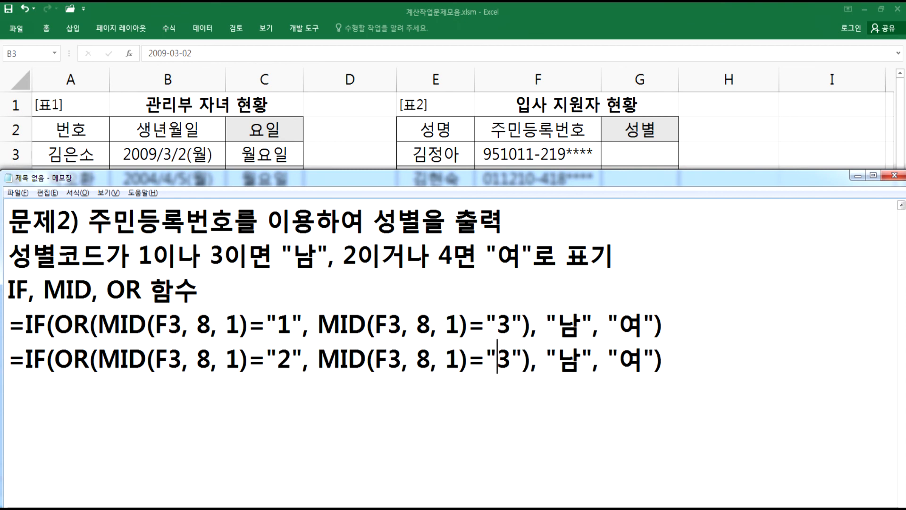
key("Left")
key("Left")
key("Left")
type("4")
key("Delete")
key("Right")
key("Right")
key("Right")
key("Right")
type("여")
key("Delete")
key("Right")
key("Right")
key("Right")
key("Right")
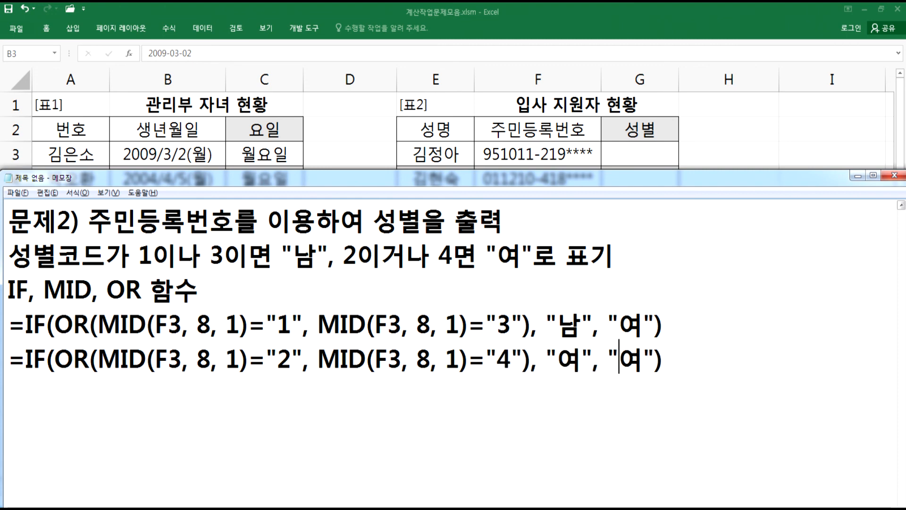
type("남")
key("Delete")
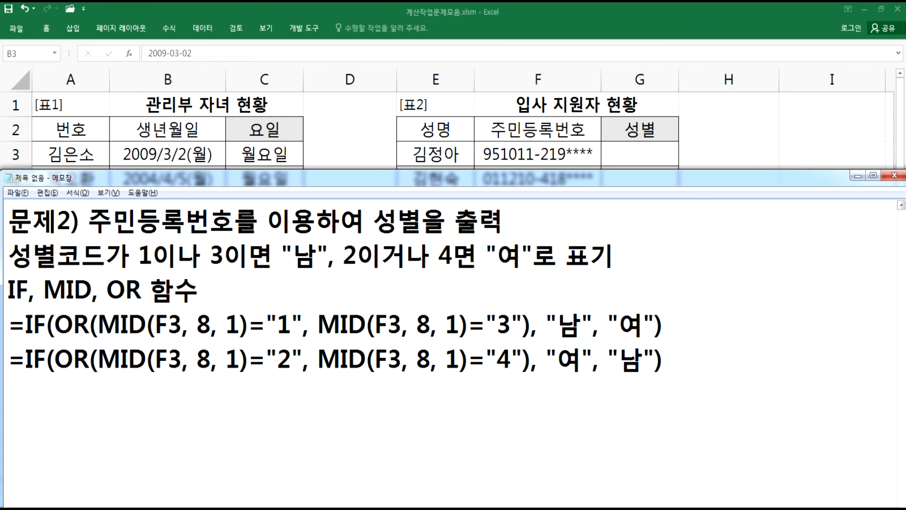
- Paste the 1-or-3 formula into G3 and fill it down to G9
left_click_drag(683, 314, 8, 324)
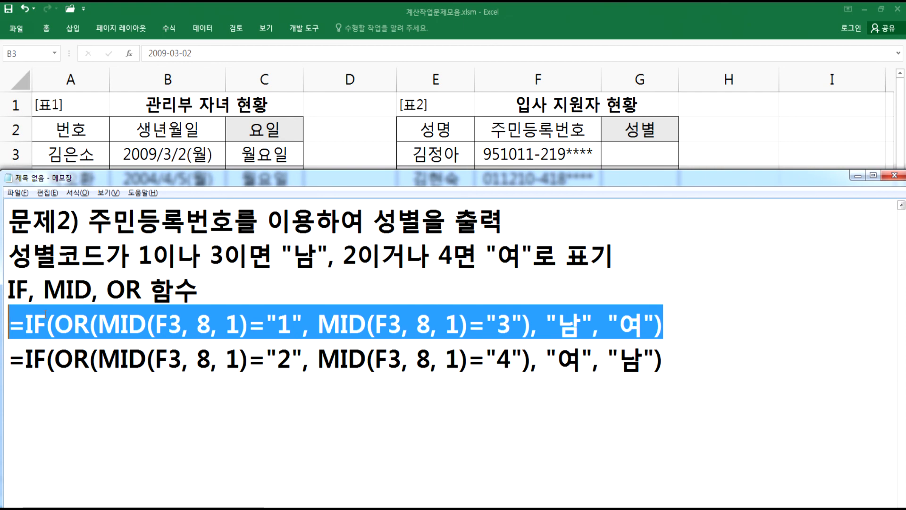
left_click(643, 155)
double_click(659, 163)
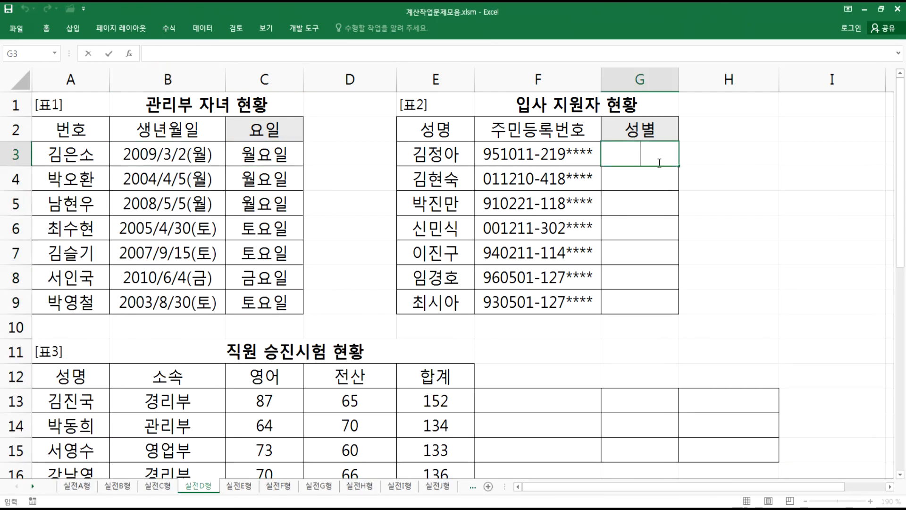
key("ctrl+v")
type("\\")
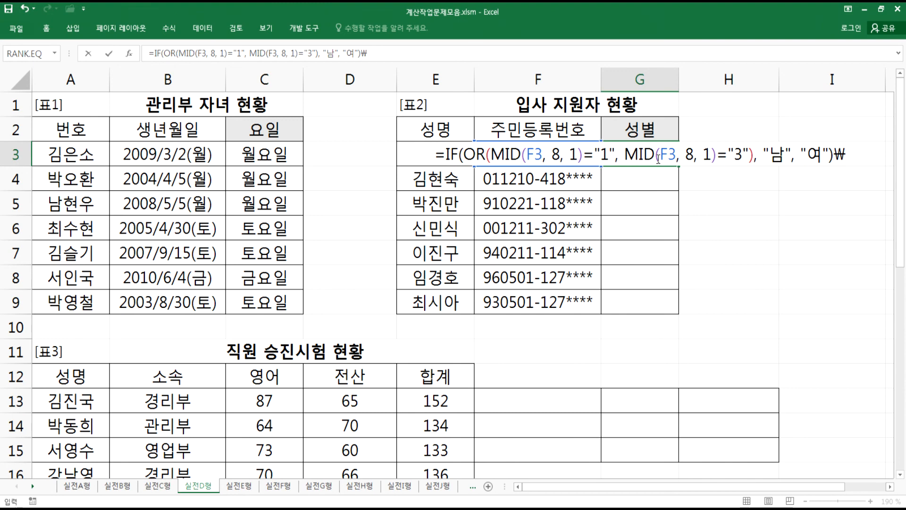
key("BackSpace")
key("Return")
left_click(647, 151)
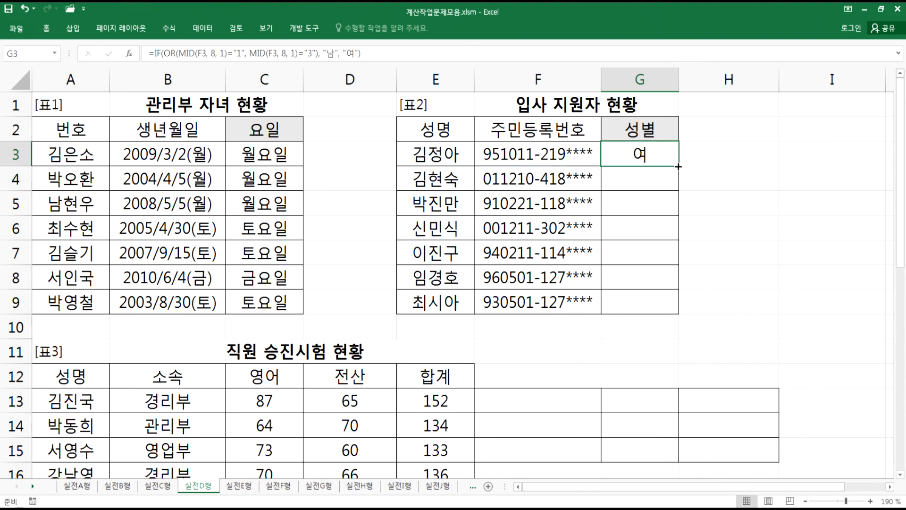
double_click(679, 167)
- Paste the 2-or-4 formula into H3 and fill it down to H9
left_click(698, 154)
key("alt+Tab")
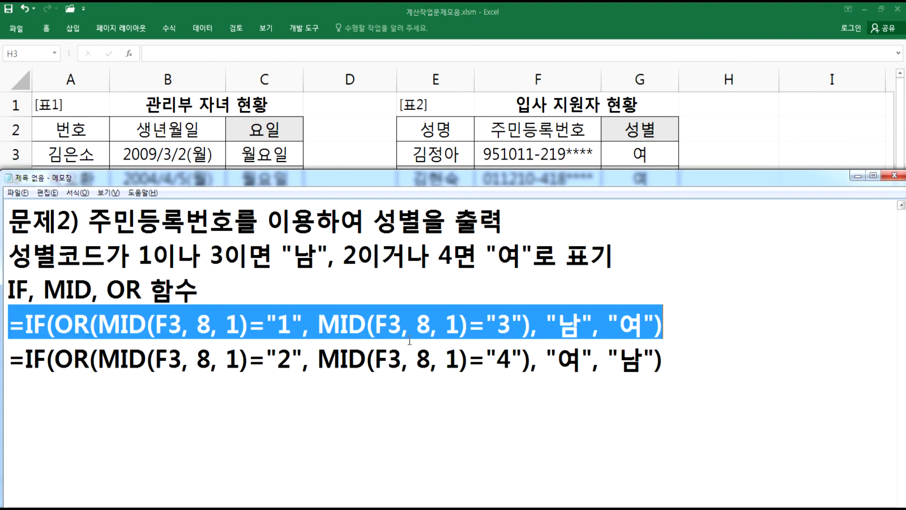
left_click_drag(679, 363, 5, 362)
key("ctrl+c")
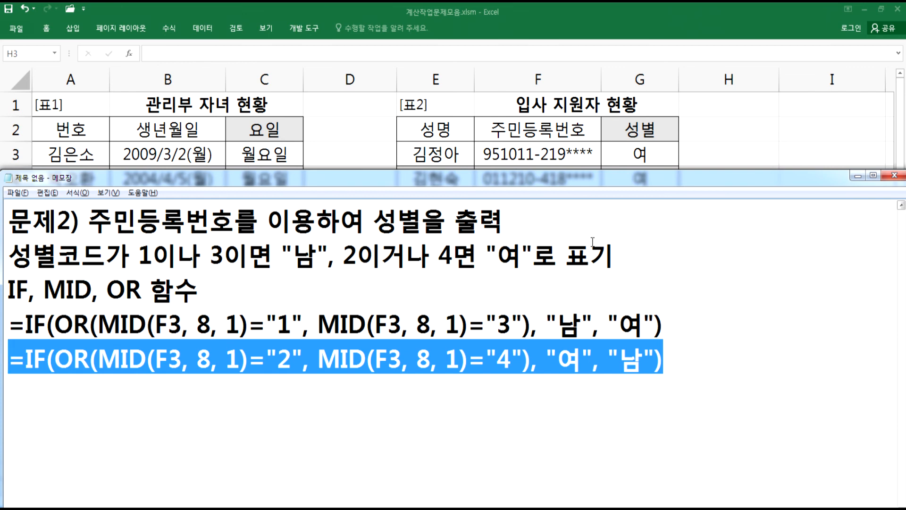
key("alt+Tab")
double_click(728, 152)
key("ctrl+v")
key("Return")
left_click(766, 161)
left_click_drag(779, 166, 751, 309)
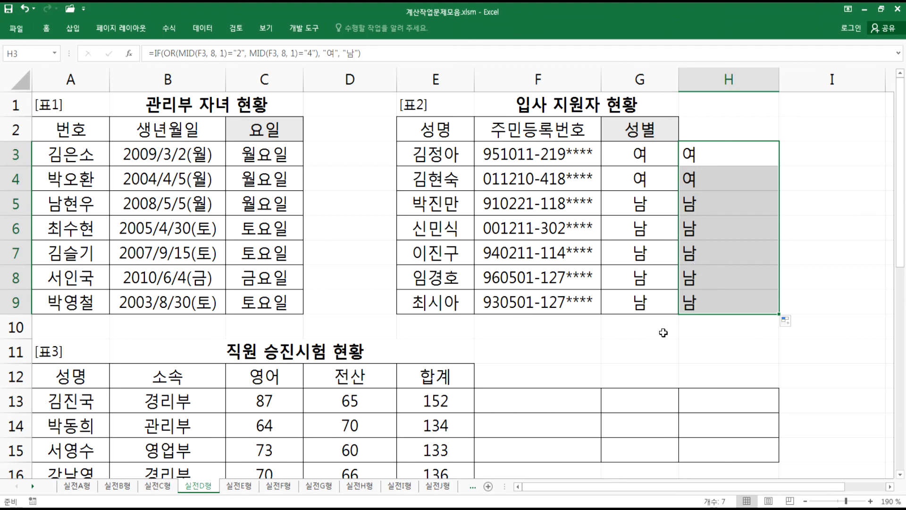
- Switch between the notes and the worksheet to compare both formulas with the G and H results
left_click(629, 334)
key("alt+Tab")
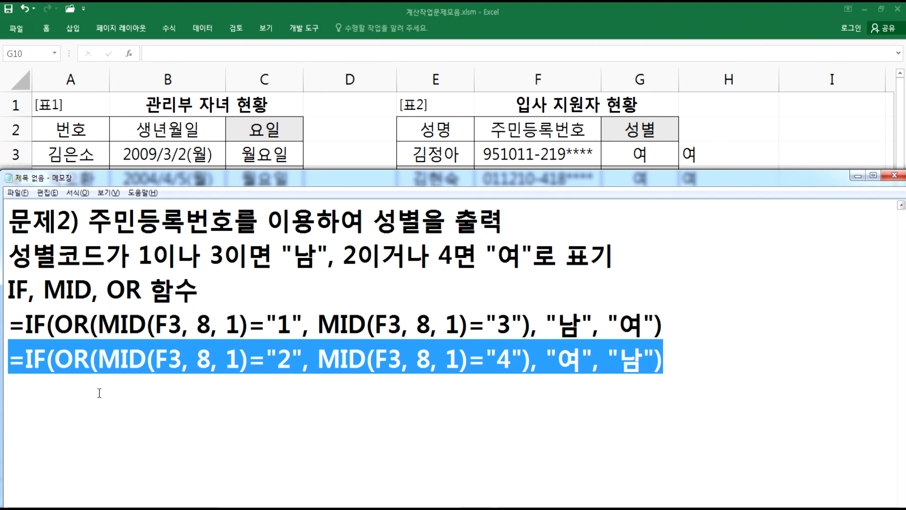
left_click(49, 394)
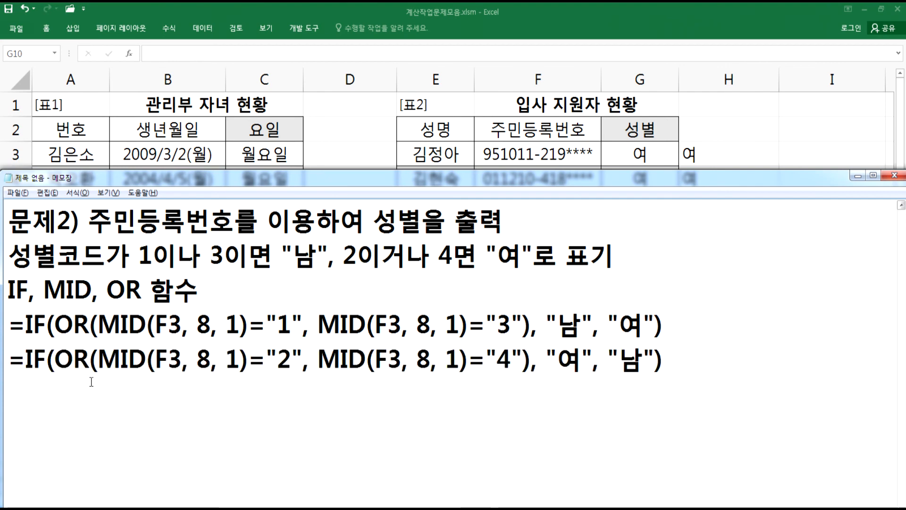
key("alt+Tab")
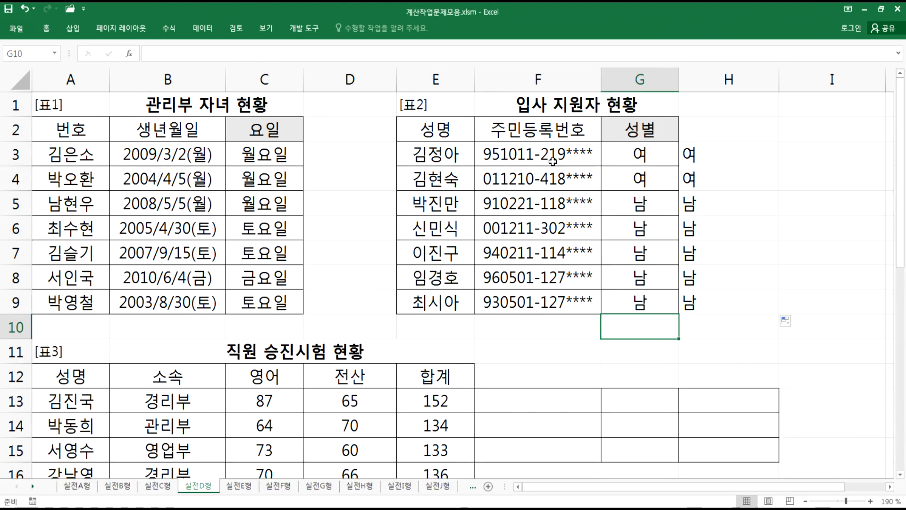
key("alt+Tab")
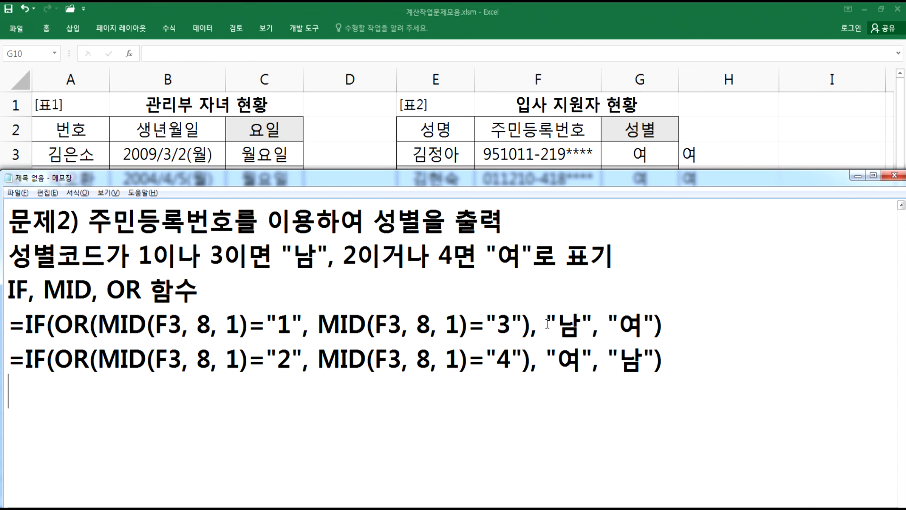
key("alt+Tab")
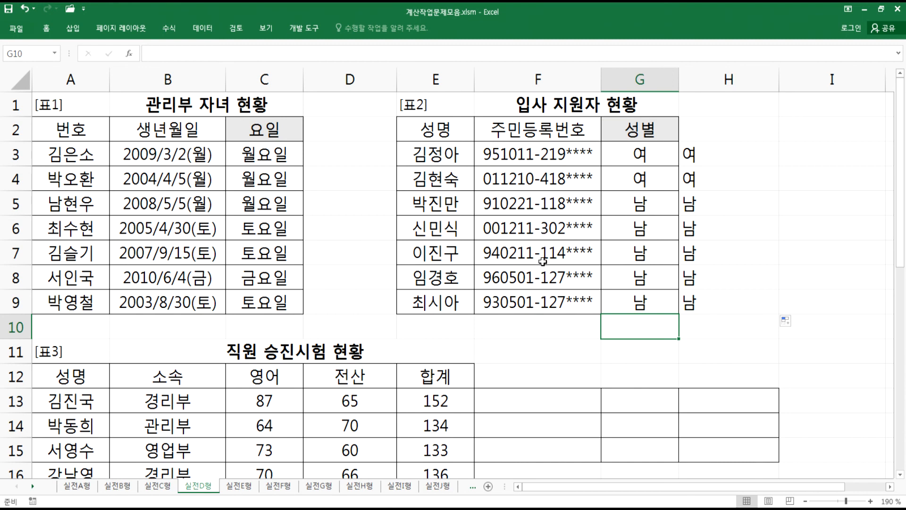
key("alt+Tab")
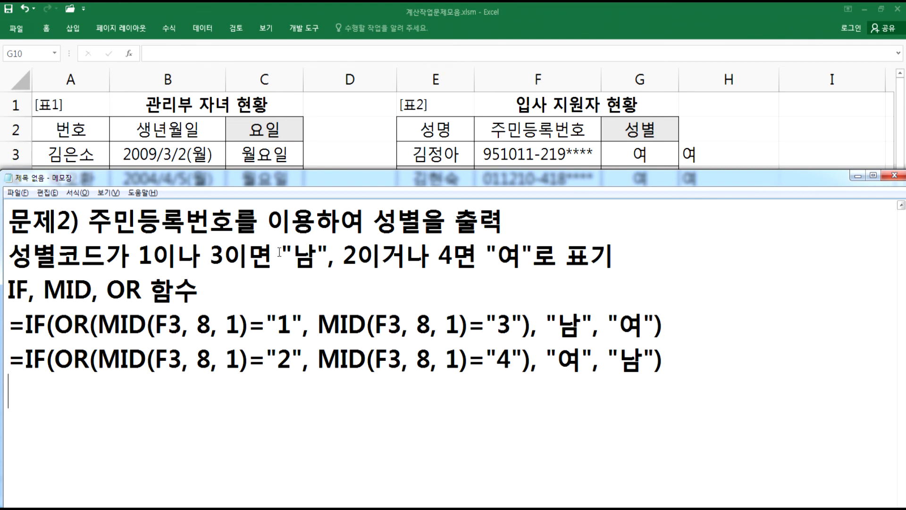
left_click_drag(317, 252, 224, 252)
left_click_drag(341, 252, 557, 254)
left_click(629, 262)
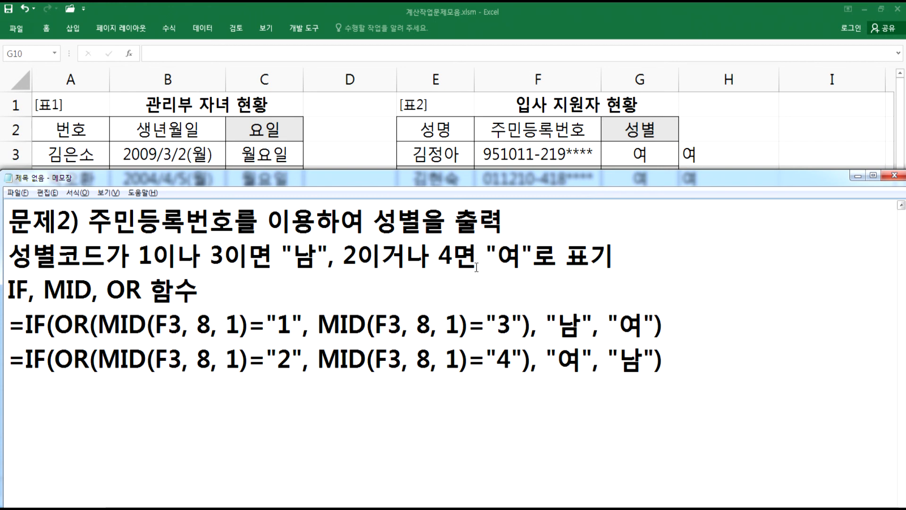
key("alt+Tab")
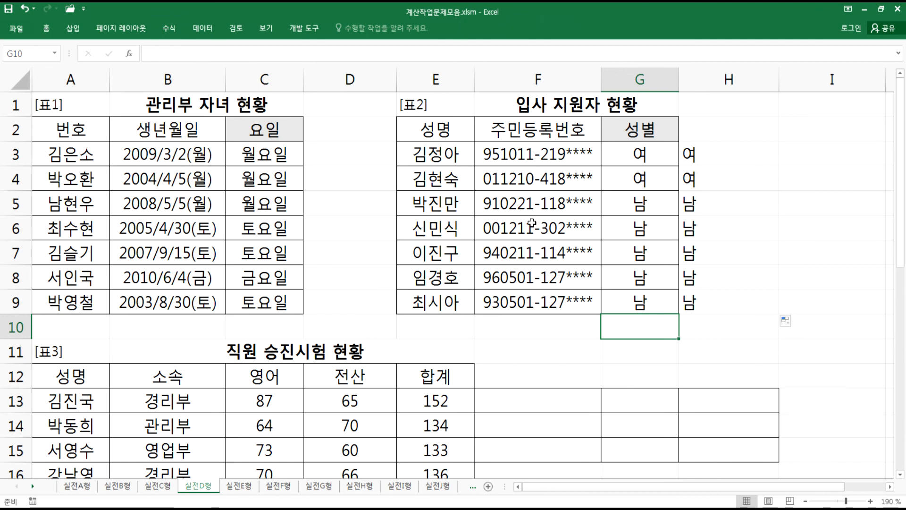
key("alt+Tab")
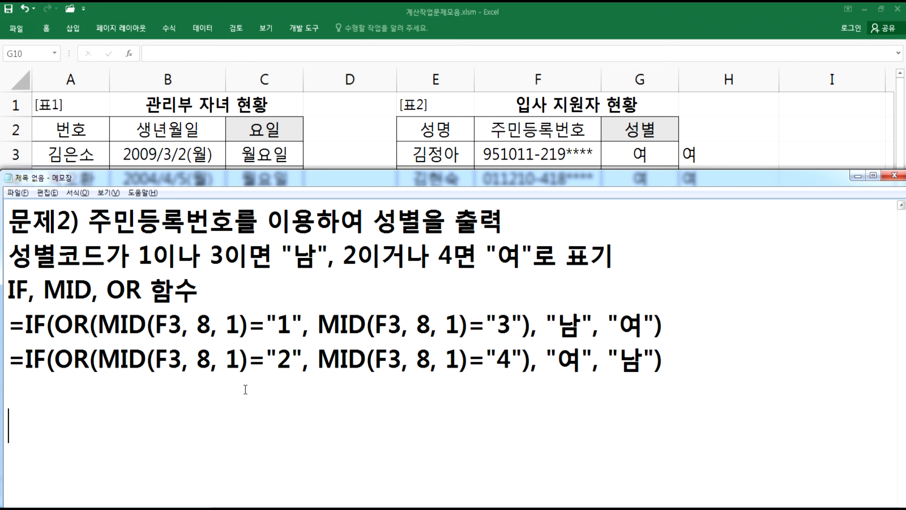
- Clear the notes and begin a new heading 문제3)
key("ctrl+a")
key("Delete")
key("ctrl+z")
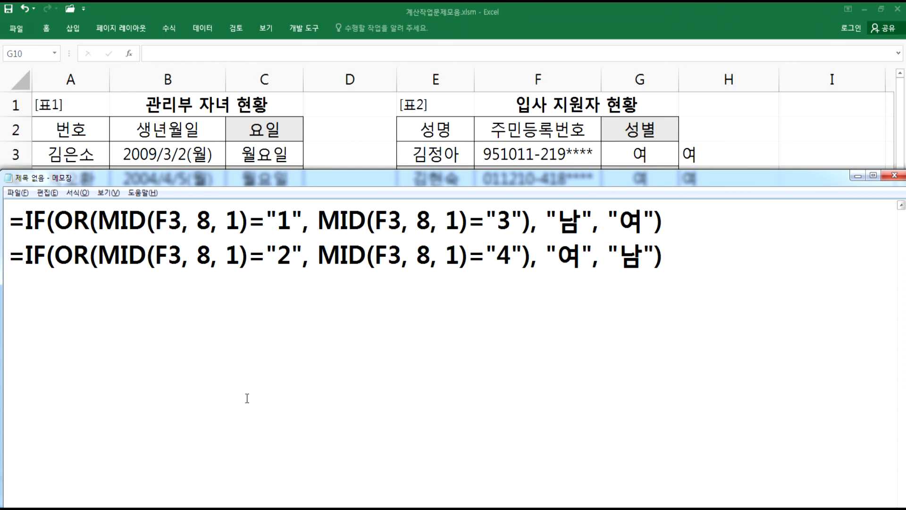
key("ctrl+z")
type("=IF(OR(MID(F3, 8, 1)=\"2\", MID(F3, 8, 1)=\"4\"), \"여\", \"남\")")
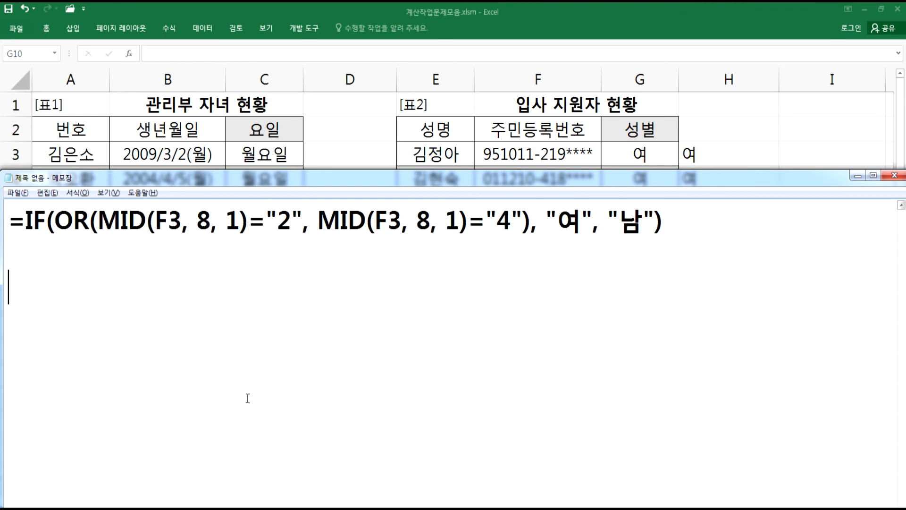
type("문제4")
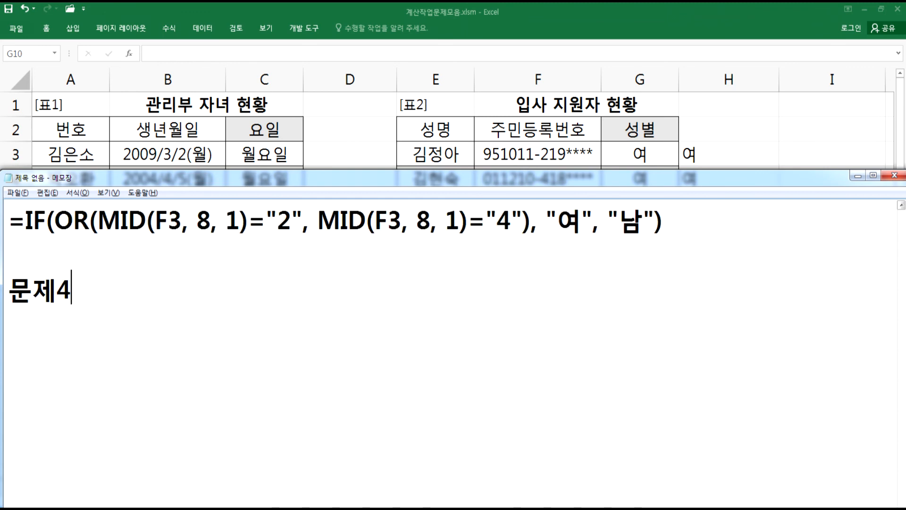
key("BackSpace")
type("3)")
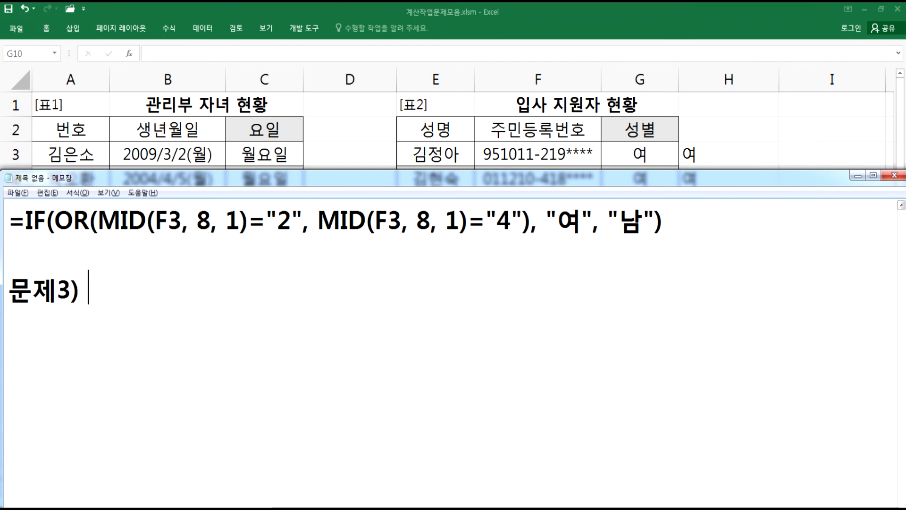
key("ctrl+a")
key("Delete")
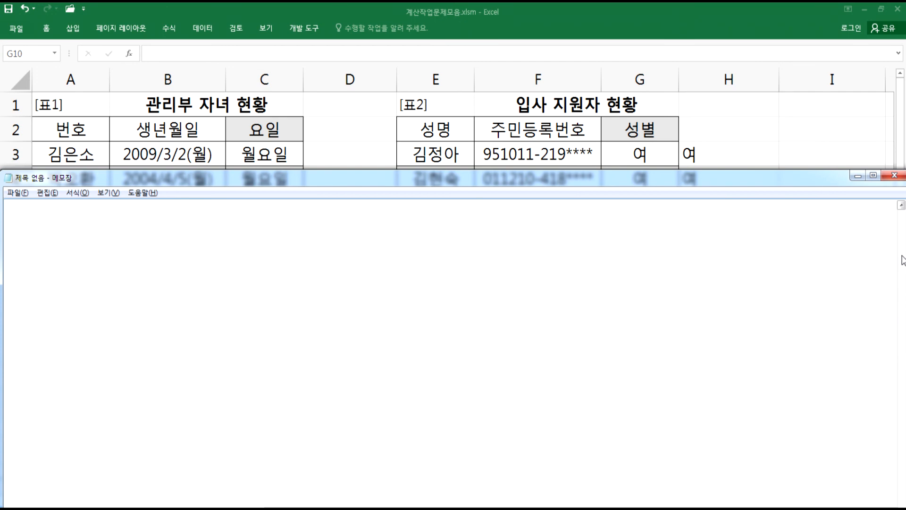
left_click(904, 208)
key("alt+Tab")
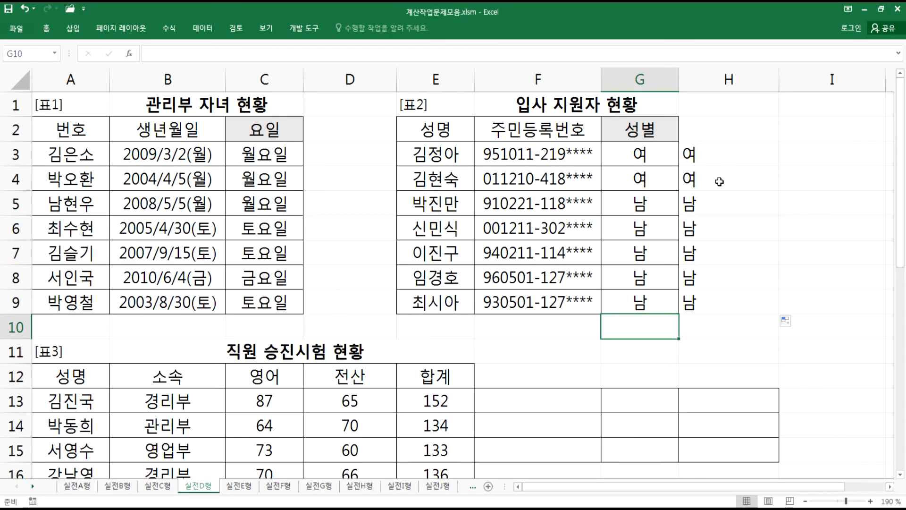
- Select cell F17 beside the 직원 승진시험 현황 table
key("Home")
scroll(602, 290, "down", 3)
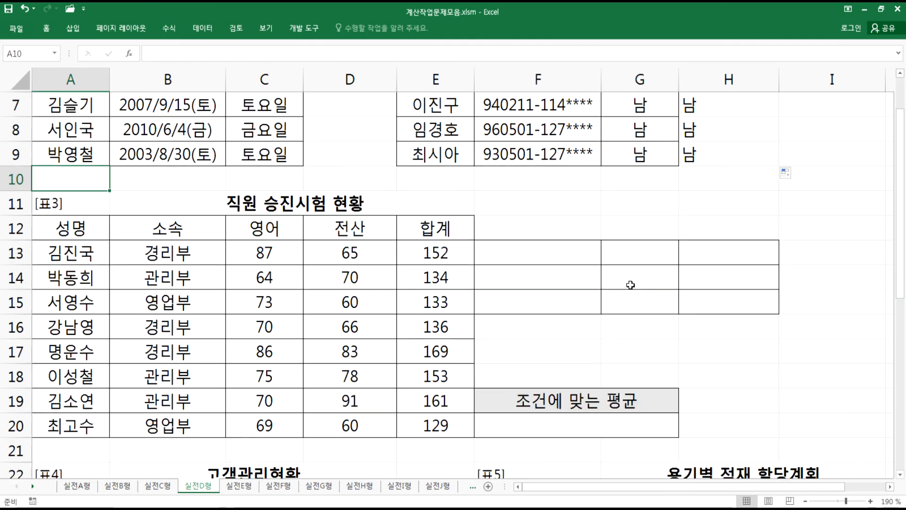
left_click_drag(901, 279, 902, 291)
left_click(538, 249)
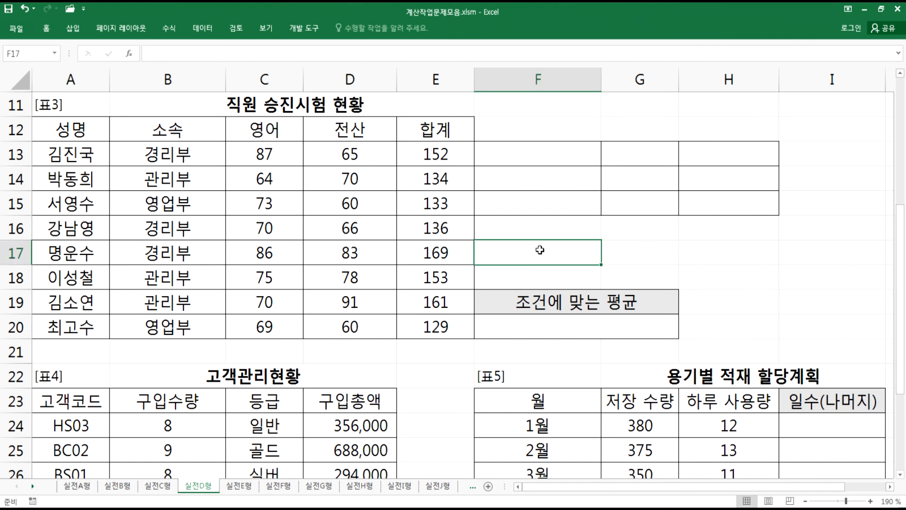
- Write the problem 3 condition: 소속이 "경리부"이면서 영어가 80이상이거나 소속이 "관리부"이면서 전산이 90이상인 직원들의 합계의 평균을 계산
key("alt+Tab")
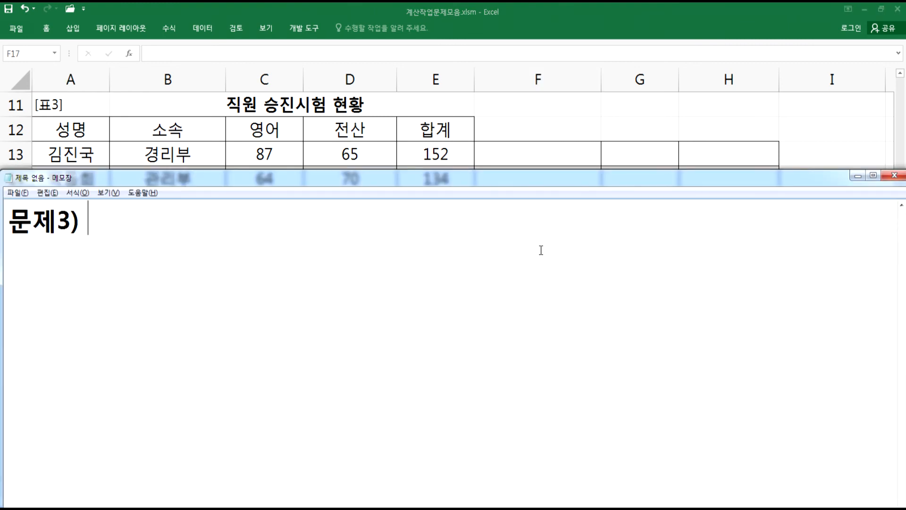
type("소속")
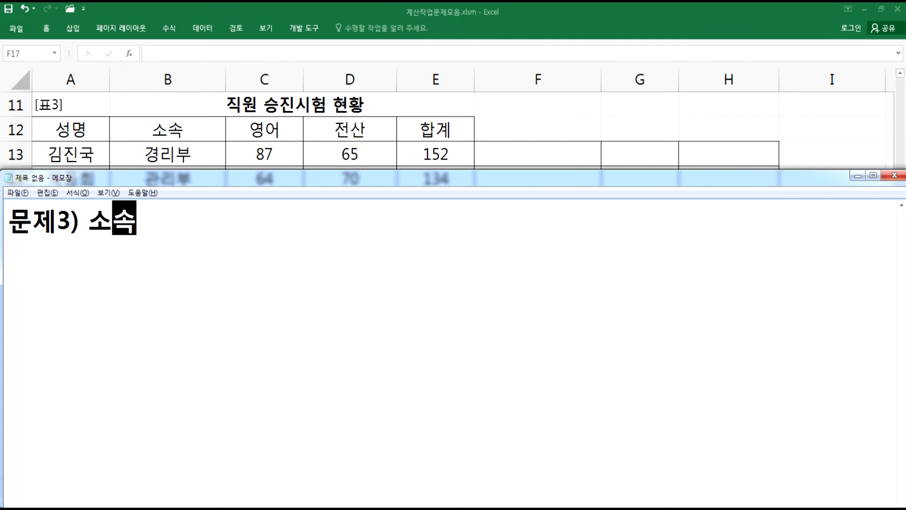
type("이 \"경리부\"")
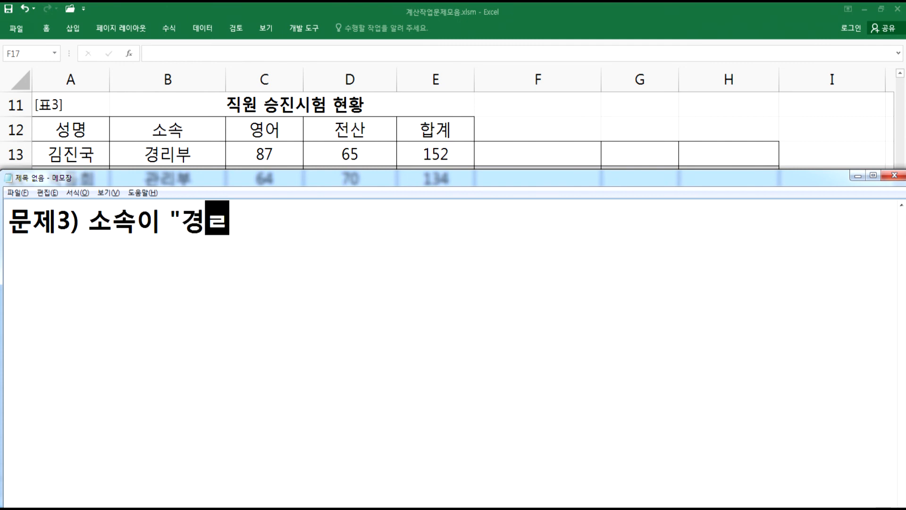
type("이면서 ")
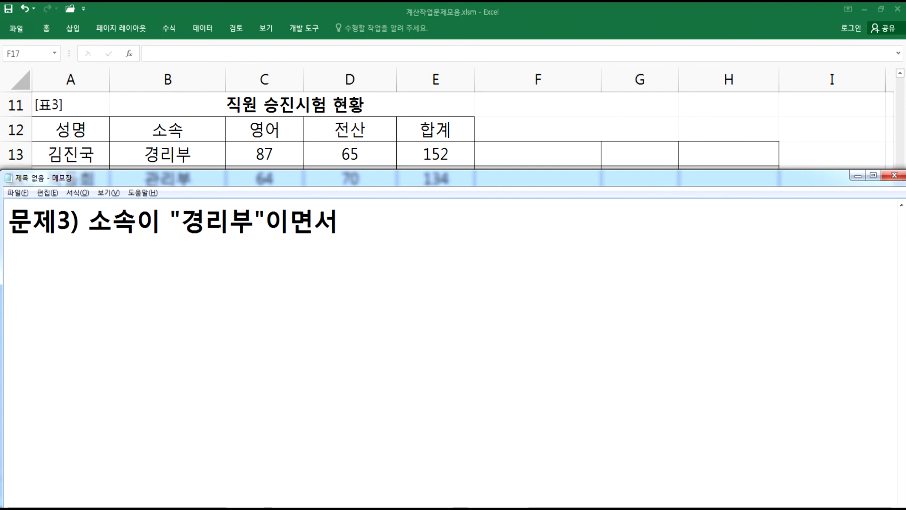
type("영어가")
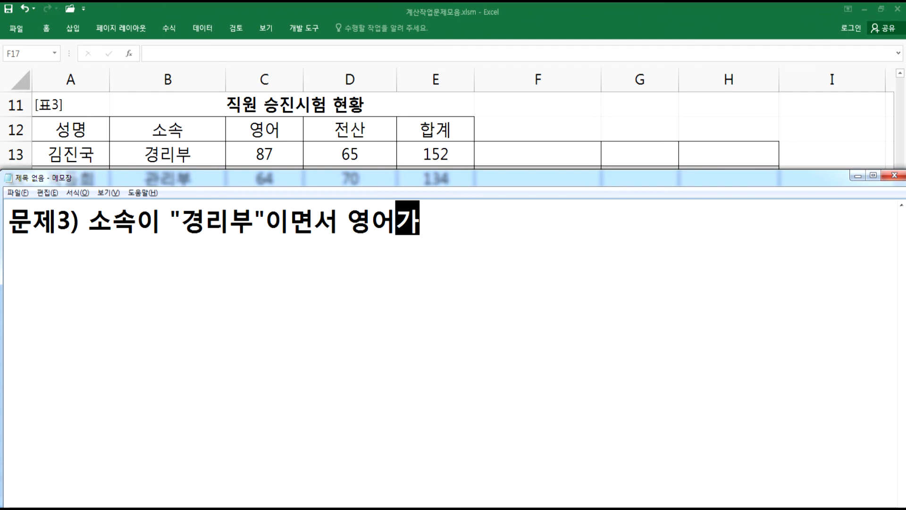
type(" 80이상이거나")
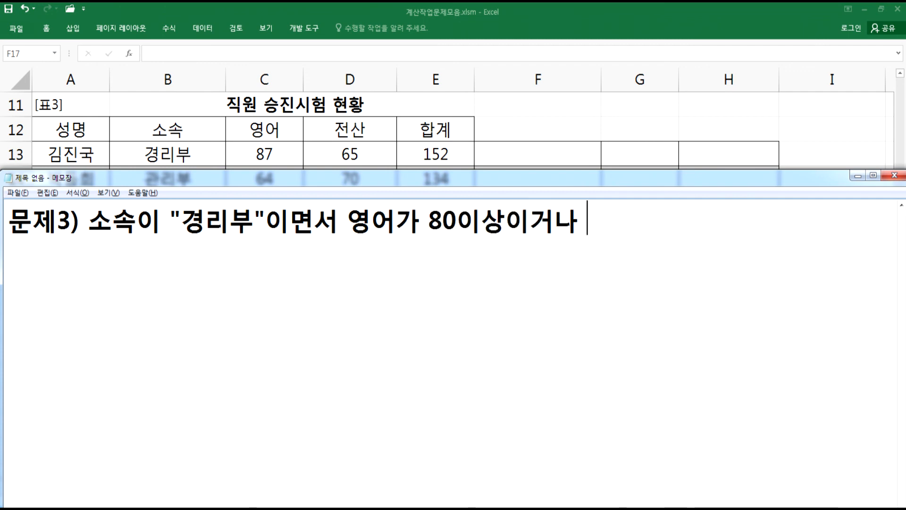
type(" 소속이 ")
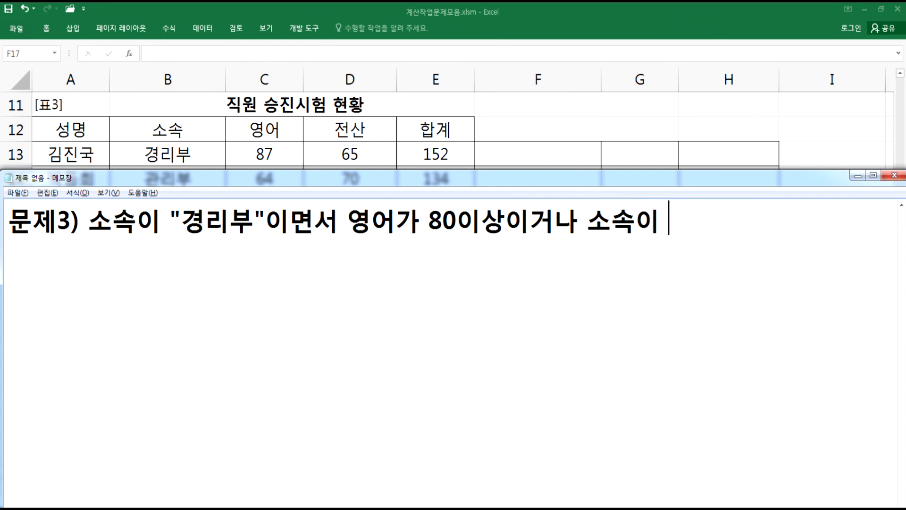
type("\"관리부")
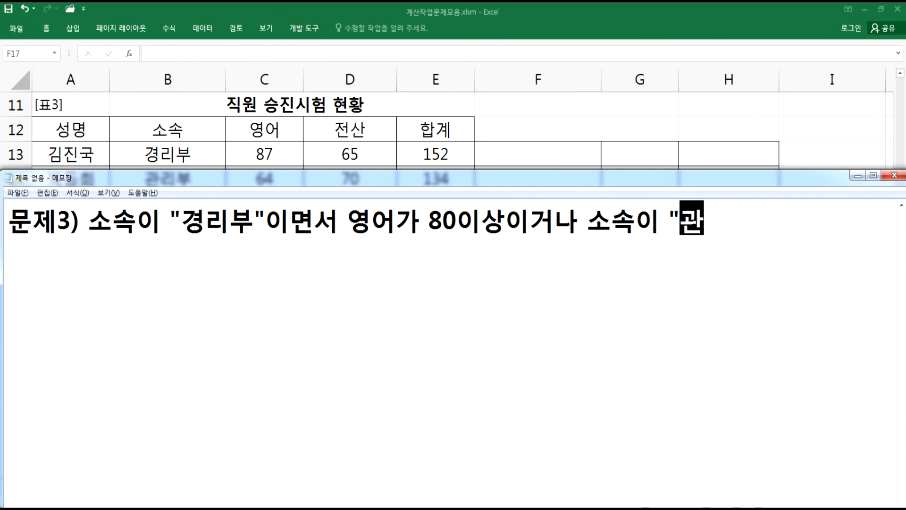
key("Return")
type("\"이면서 ")
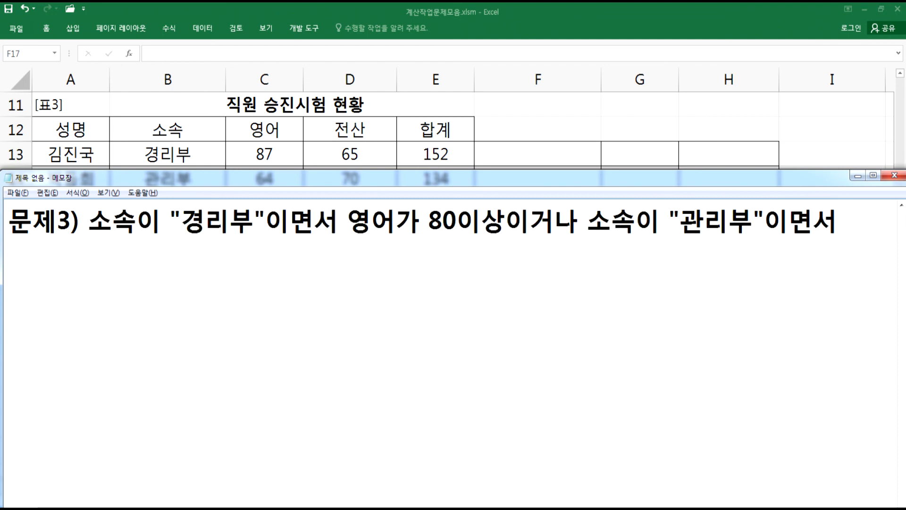
type("전산")
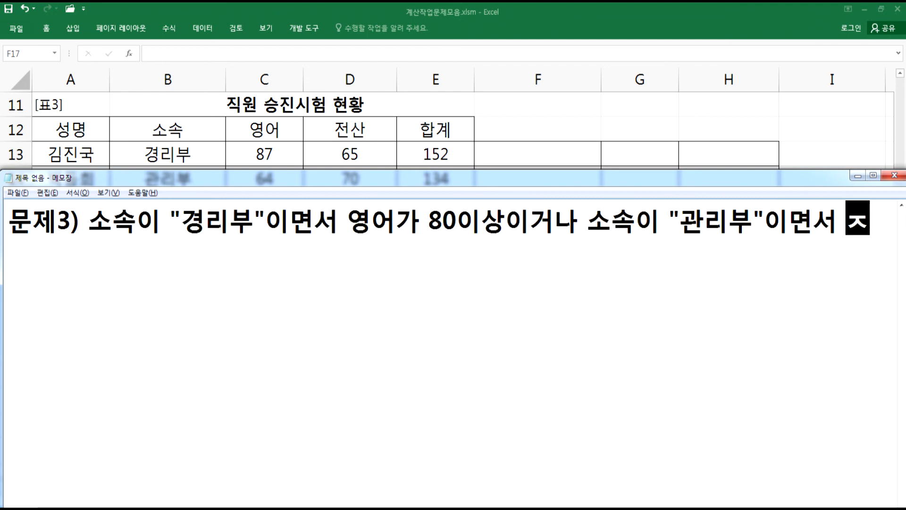
type("이 ")
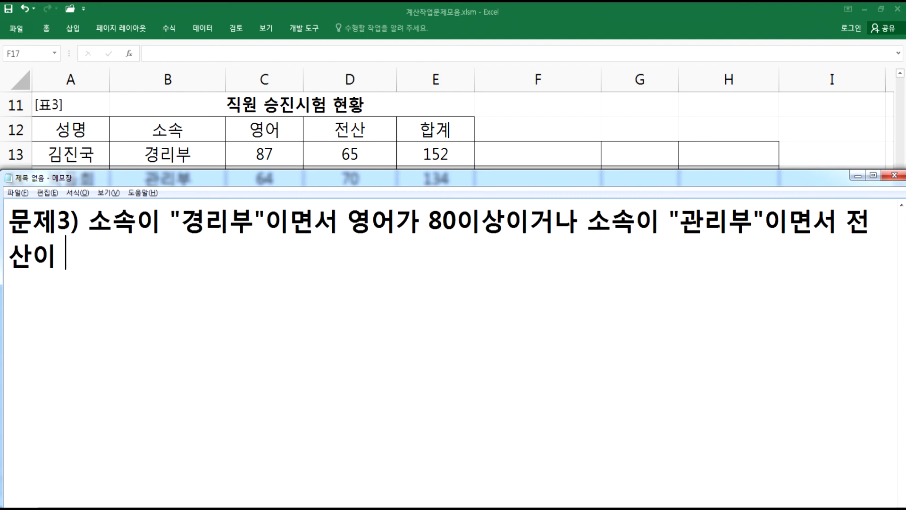
type("90이상")
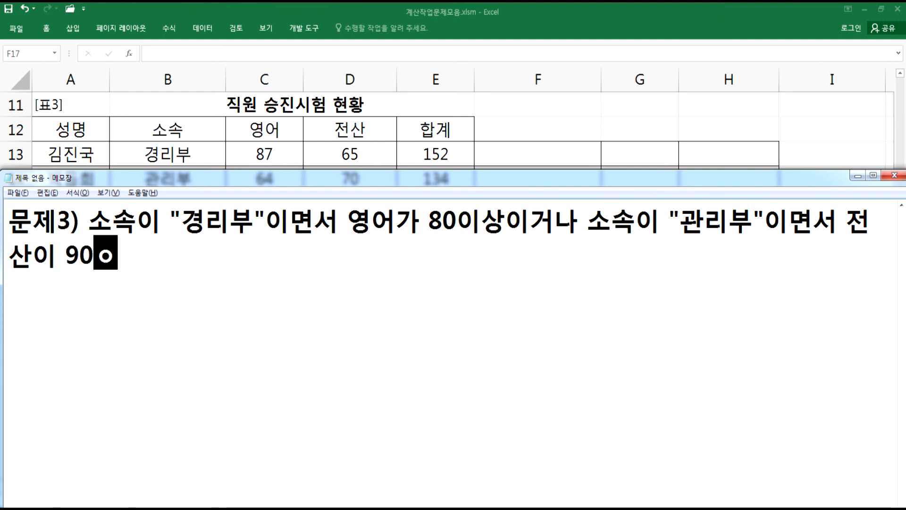
type("인 직우원들의 합ㄱ")
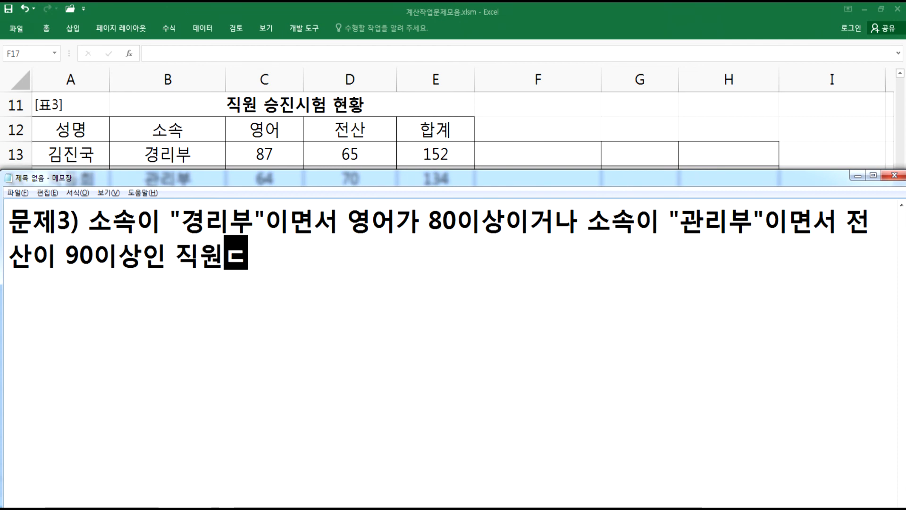
type("계")
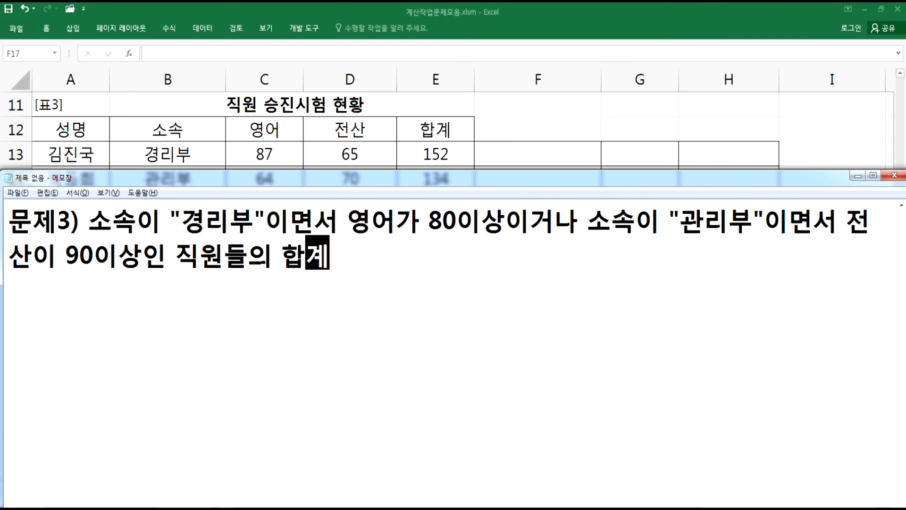
type("ㅇ의 평균을 ㄱ")
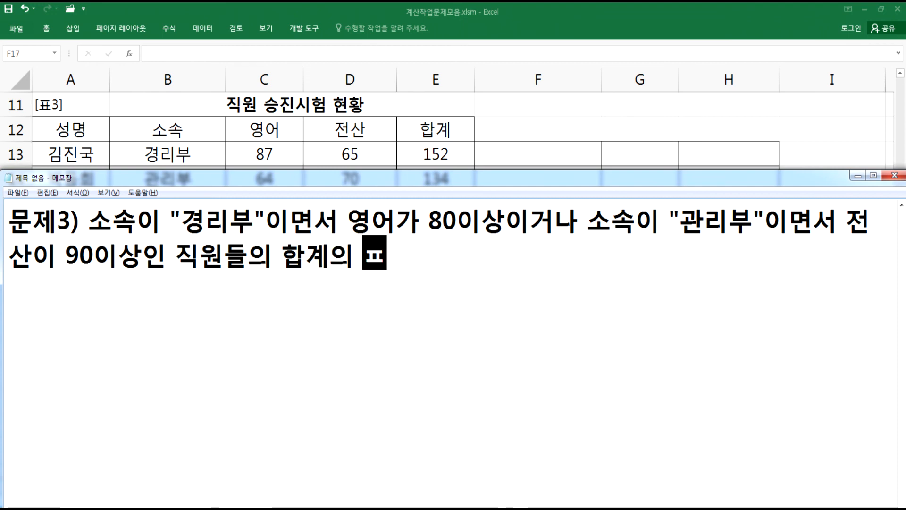
type("몜")
key("BackSpace")
key("BackSpace")
key("BackSpace")
type("ㄱ")
key("BackSpace")
key("BackSpace")
type("ㄱㅖ산")
key("Return")
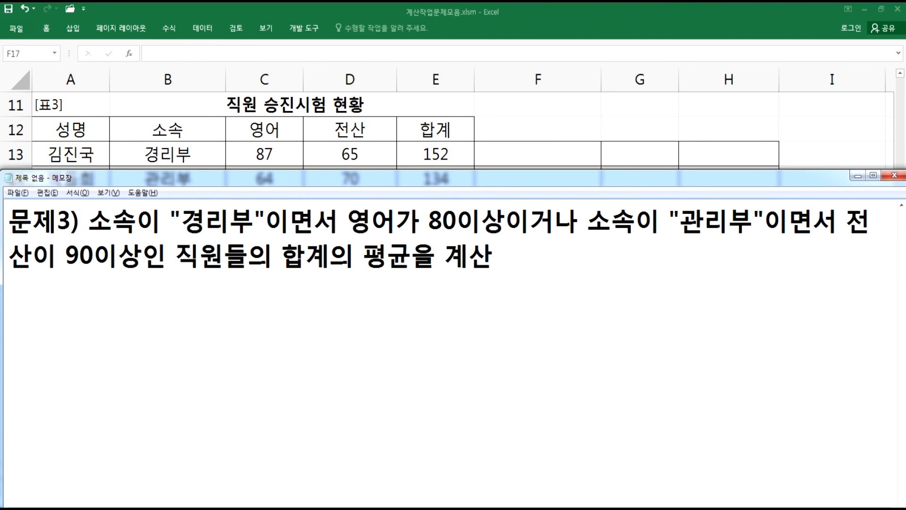
- Add the note line "INT, DAVERAGE 함수를 사용" below the problem statement
type("int(")
key("BackSpace")
key("BackSpace")
key("BackSpace")
key("BackSpace")
type("INT, ")
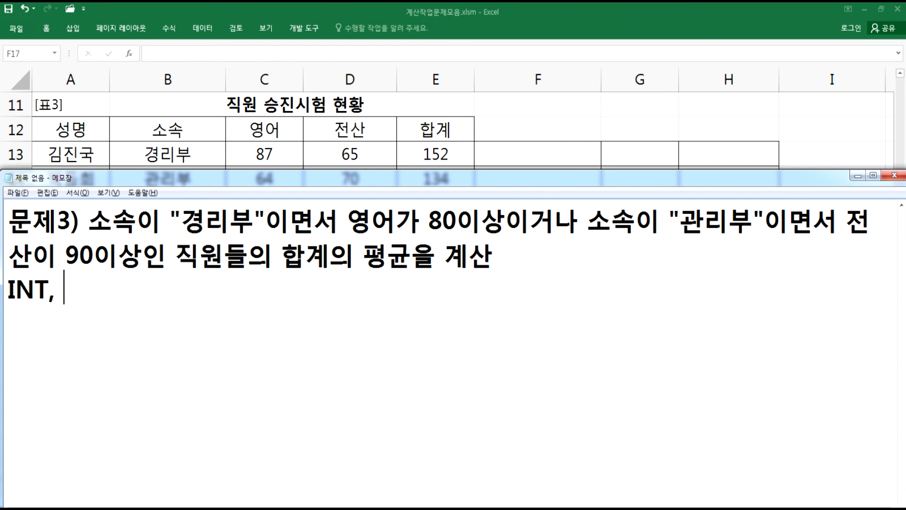
type("DAVERAGE GK")
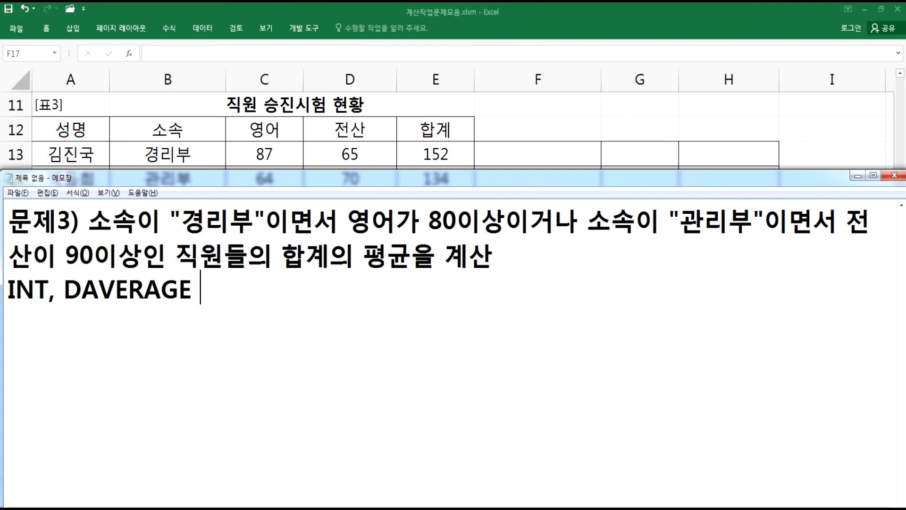
key("BackSpace")
key("BackSpace")
key("Hangul")
type("함")
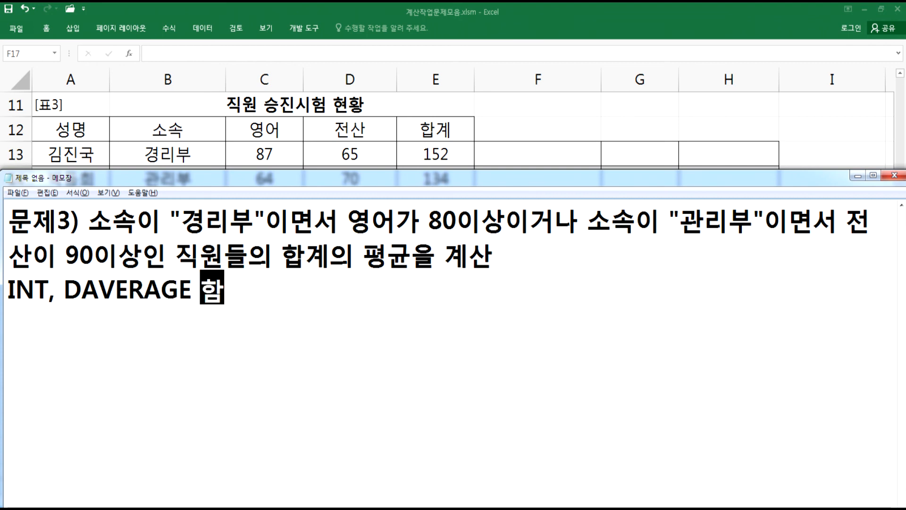
type("수를 ㅅㅏ용")
key("Return")
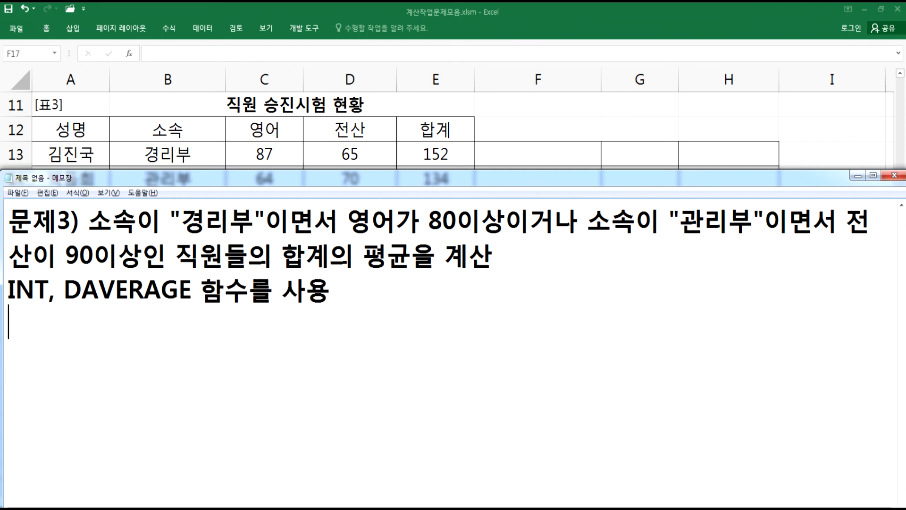
- Write the formula skeleton =INT(DAVERAGE( )) on a new line below the problem 3 notes
left_click_drag(363, 255, 411, 257)
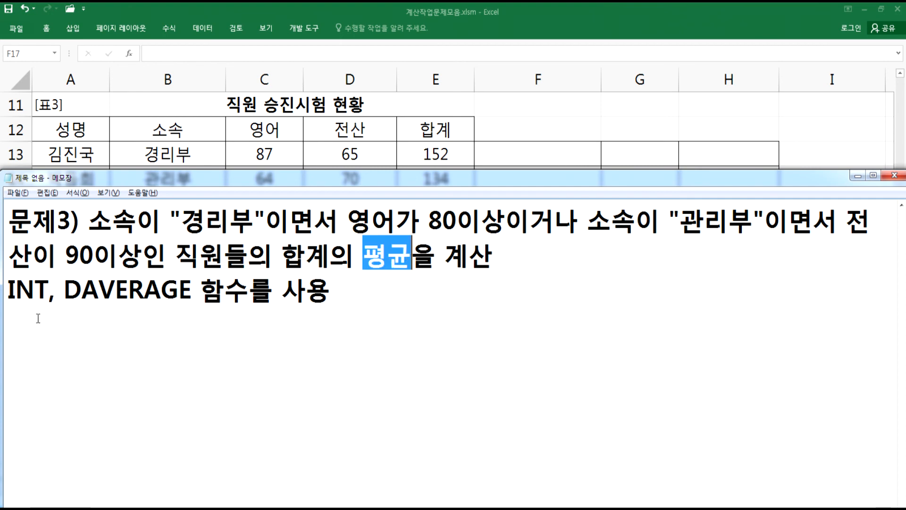
left_click(29, 333)
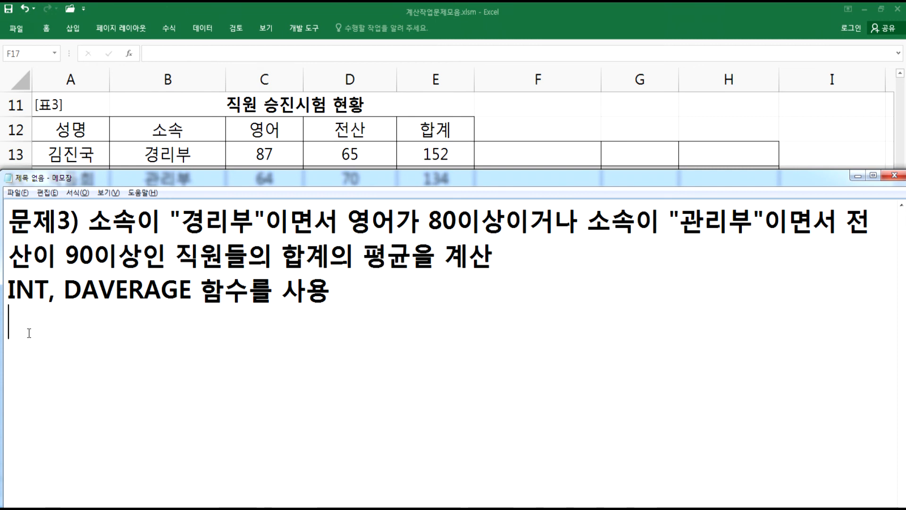
type("=INT(DABA")
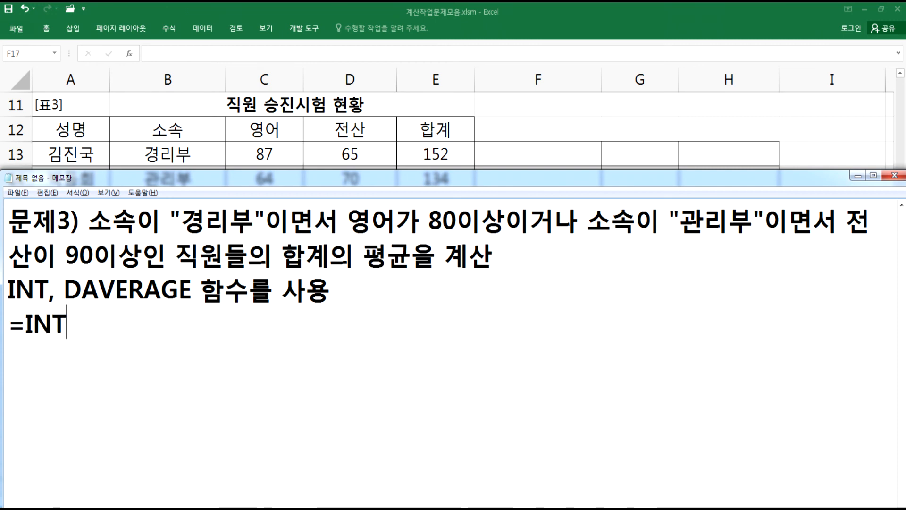
key("BackSpace")
key("BackSpace")
type("VERAGE( ))\\")
key("Return")
key("BackSpace")
key("BackSpace")
key("Return")
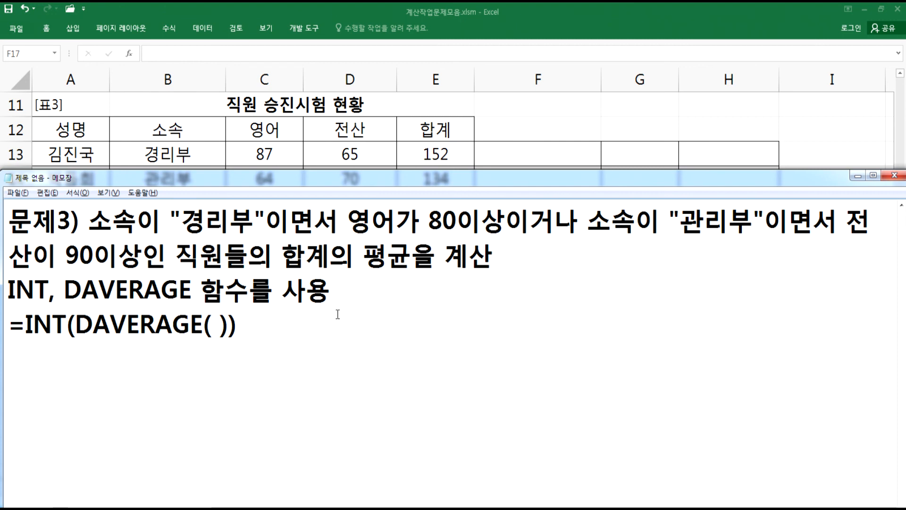
- In the sheet, set up criteria cells F13:G14 with headers 소속 and 영어 and values 경리부 and >=80
key("alt+Tab")
left_click(518, 154)
left_click_drag(518, 154, 713, 202)
type("THTH")
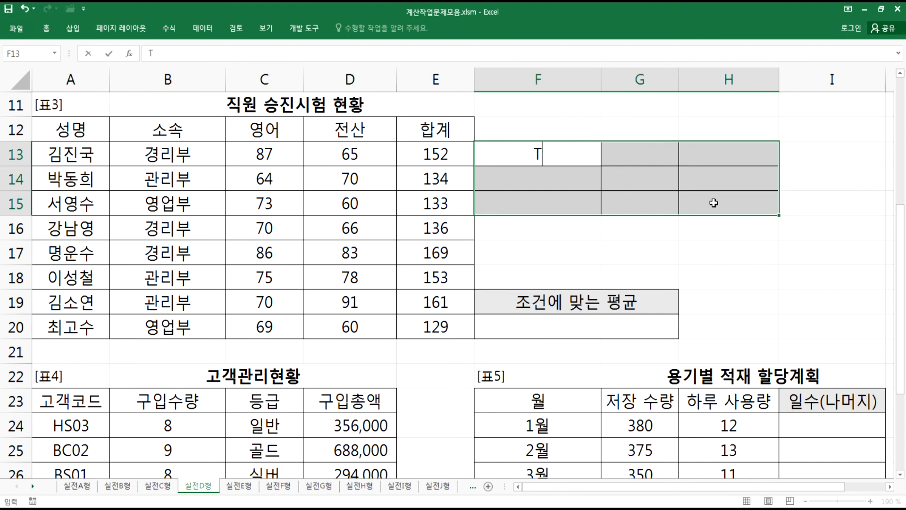
key("BackSpace")
key("BackSpace")
key("BackSpace")
key("BackSpace")
type("소속")
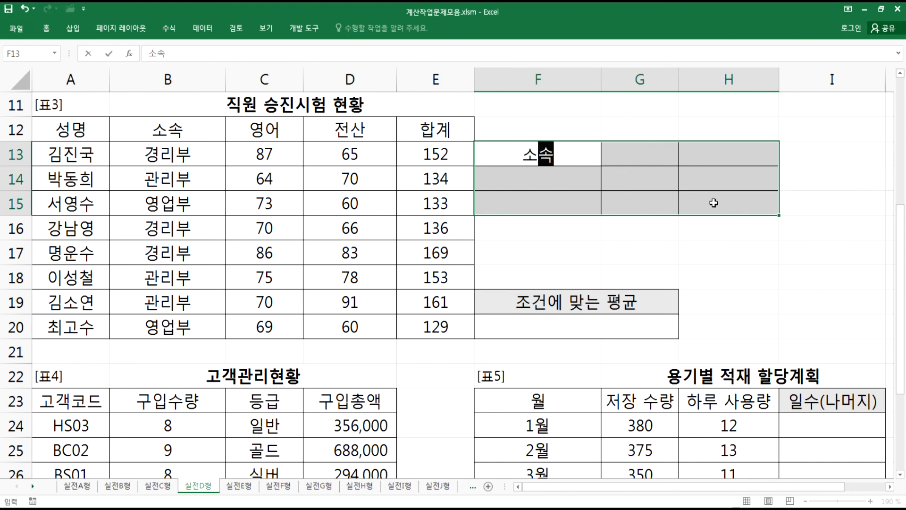
key("Return")
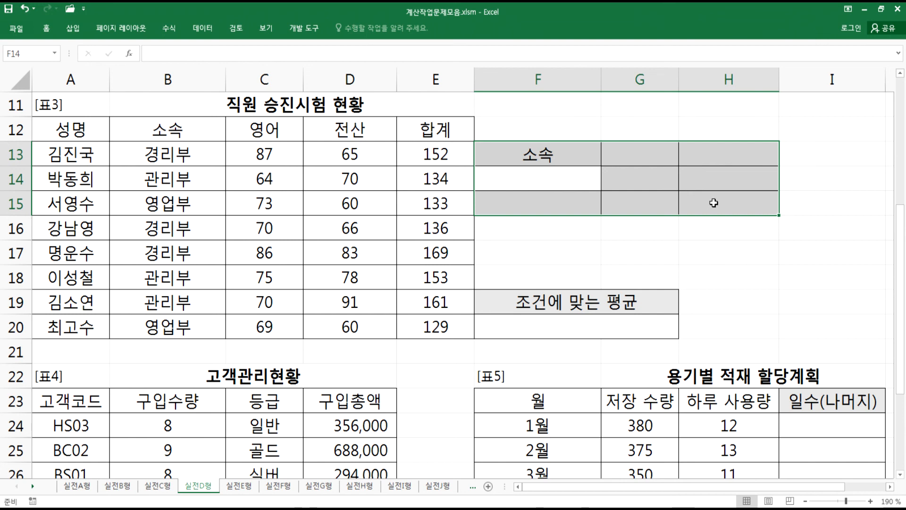
type("경리부")
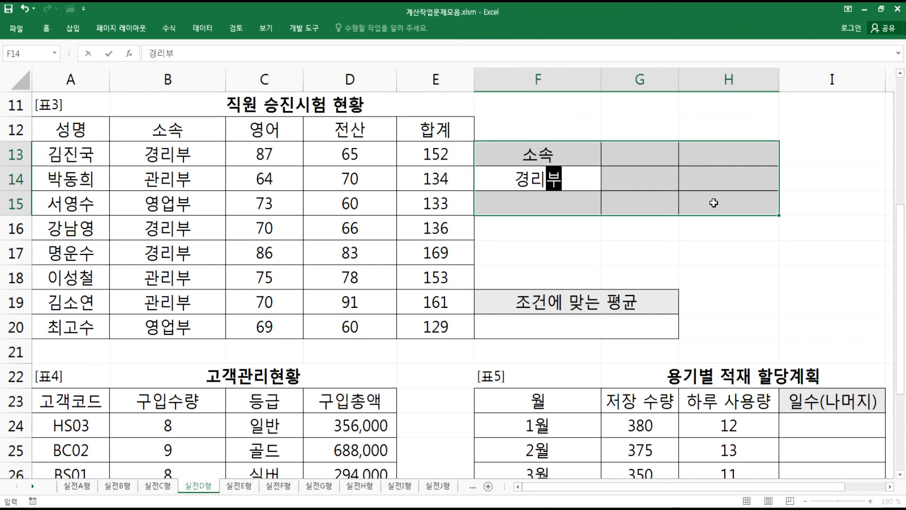
key("Right")
key("Up")
type("영어")
key("Return")
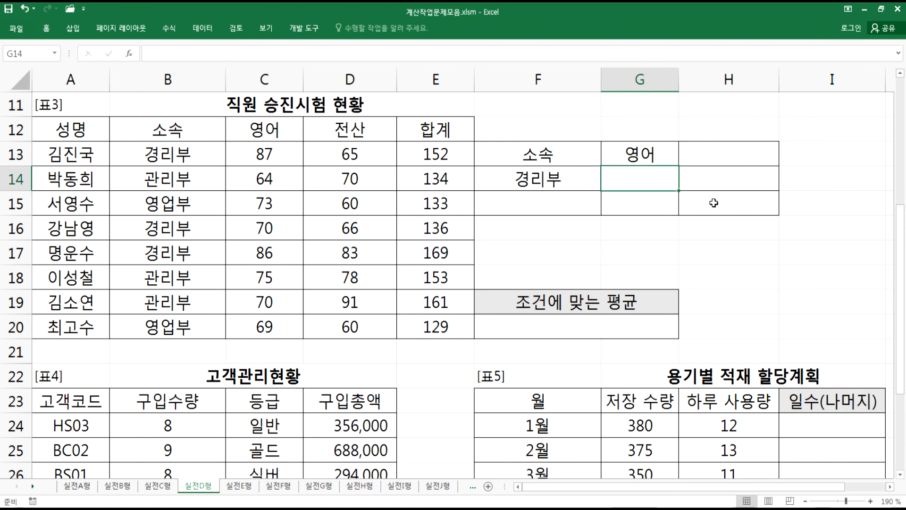
type("=80")
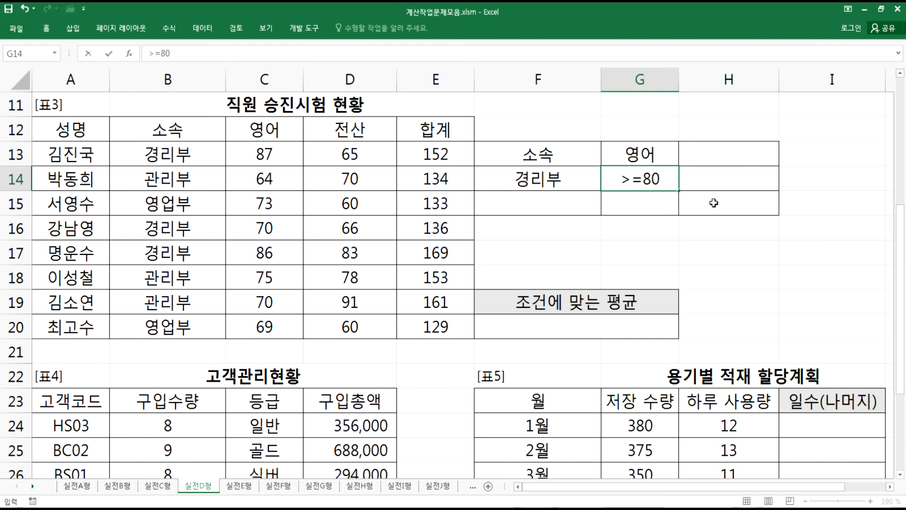
key("Return")
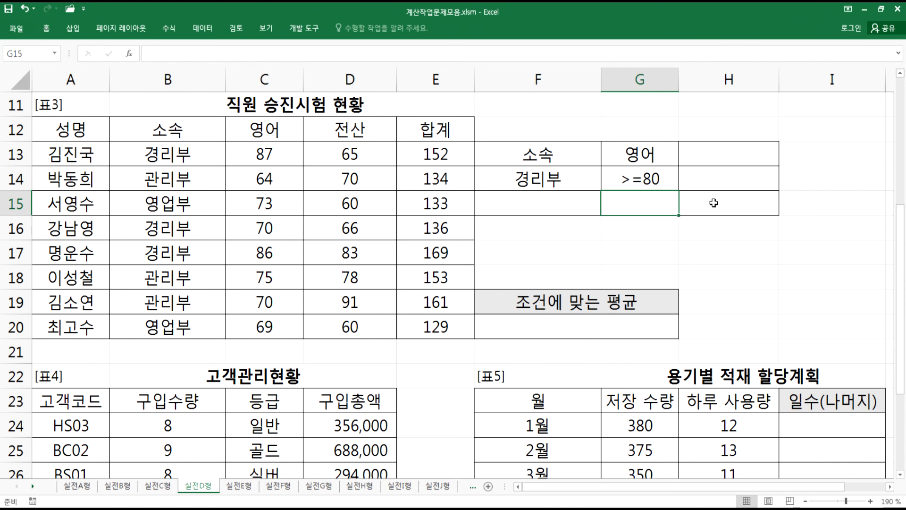
- Add the second criteria row: 관리부 in F15, header 전산 in H13, and >=90 in H15
key("Left")
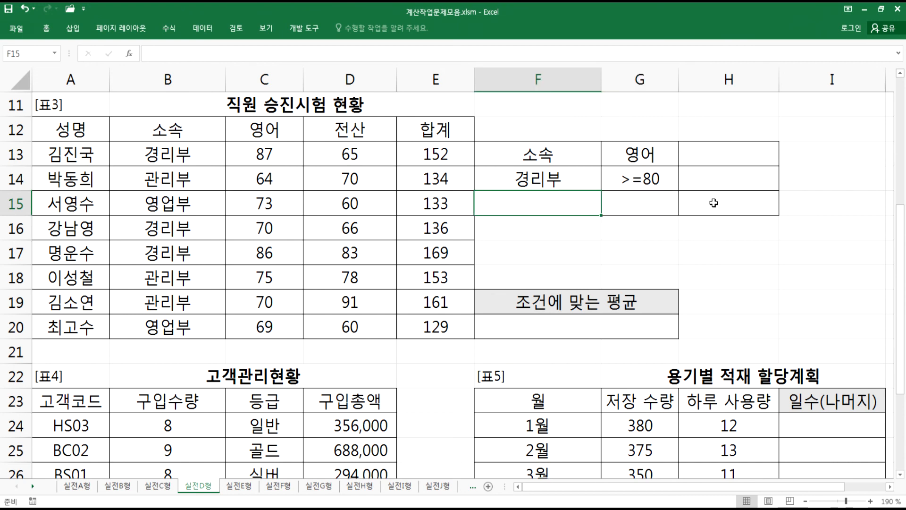
type("관리부")
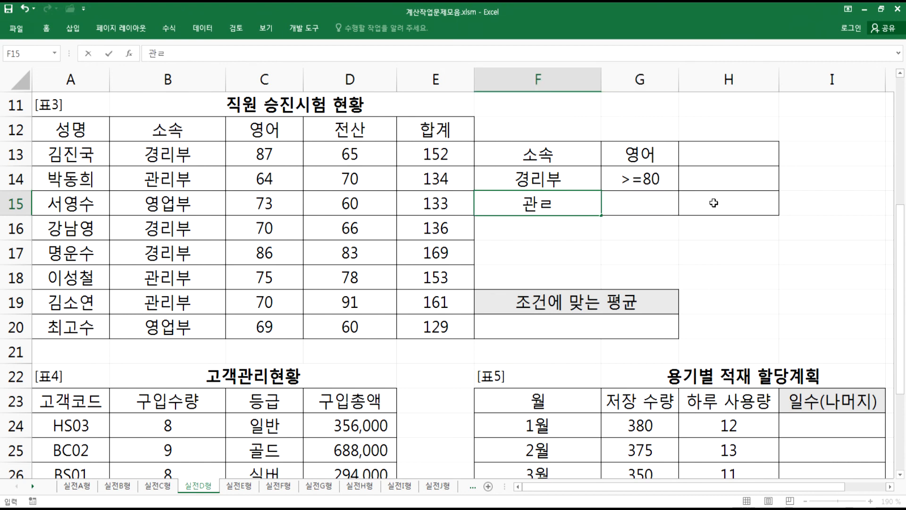
key("Tab")
key("Tab")
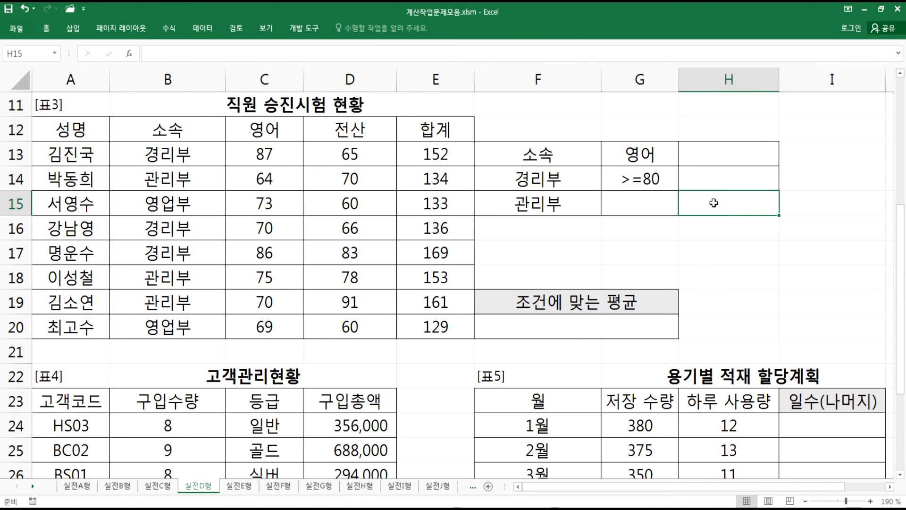
key("Up")
key("Up")
type("ㅈ전산")
left_click(714, 203)
type(">=90")
key("Return")
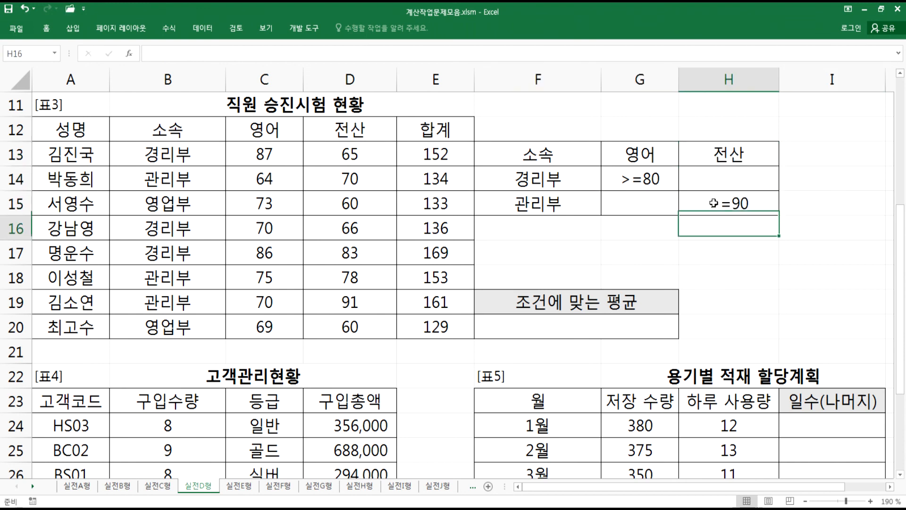
- Enter =INT(DAVERAGE(A12:E20,E12,F13:H15)) in F20 and accept the closing-parenthesis correction
left_click(602, 249)
left_click_drag(528, 152, 708, 205)
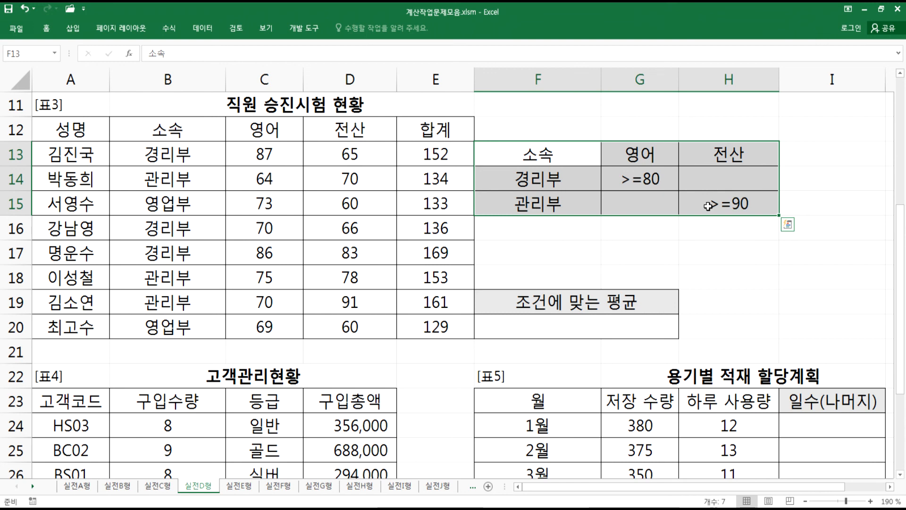
left_click_drag(267, 134, 266, 152)
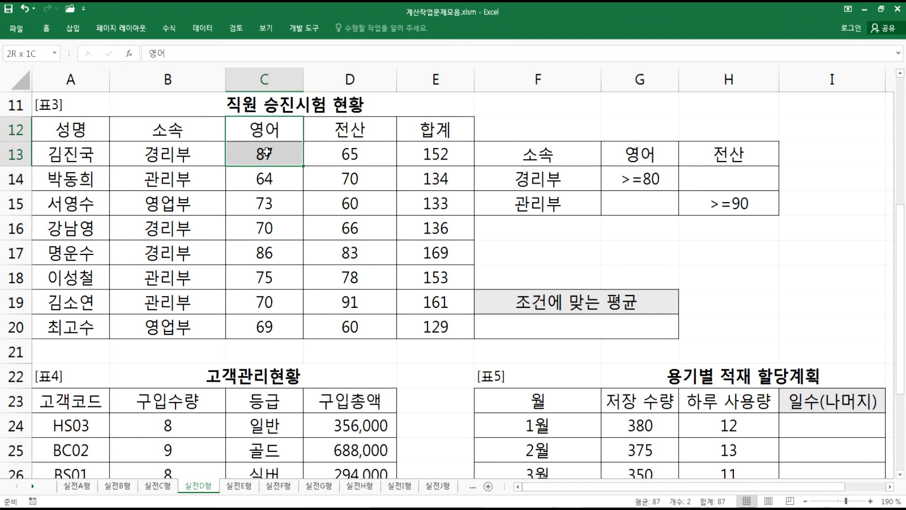
left_click_drag(344, 132, 259, 156)
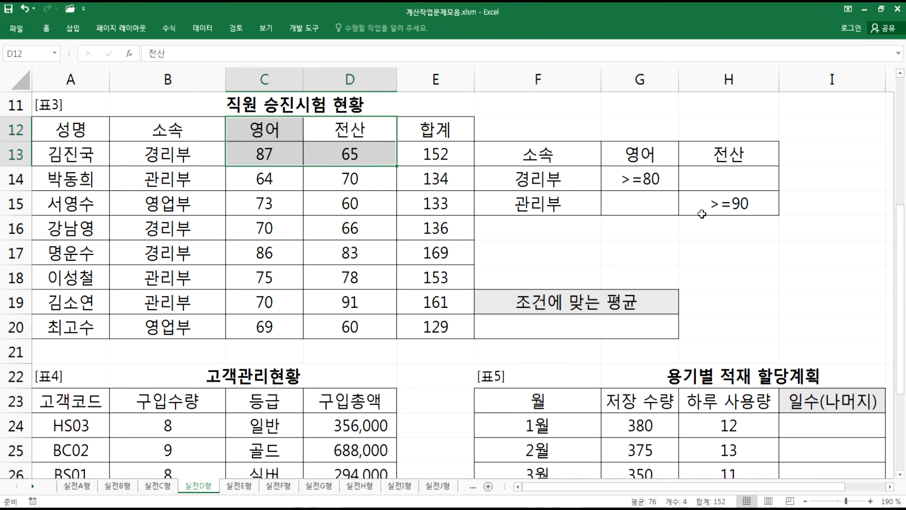
left_click(565, 329)
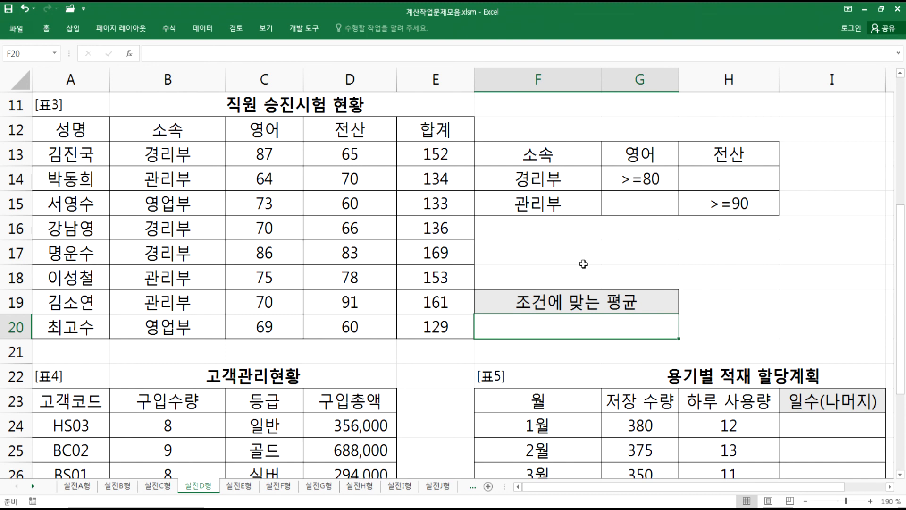
type("=int(")
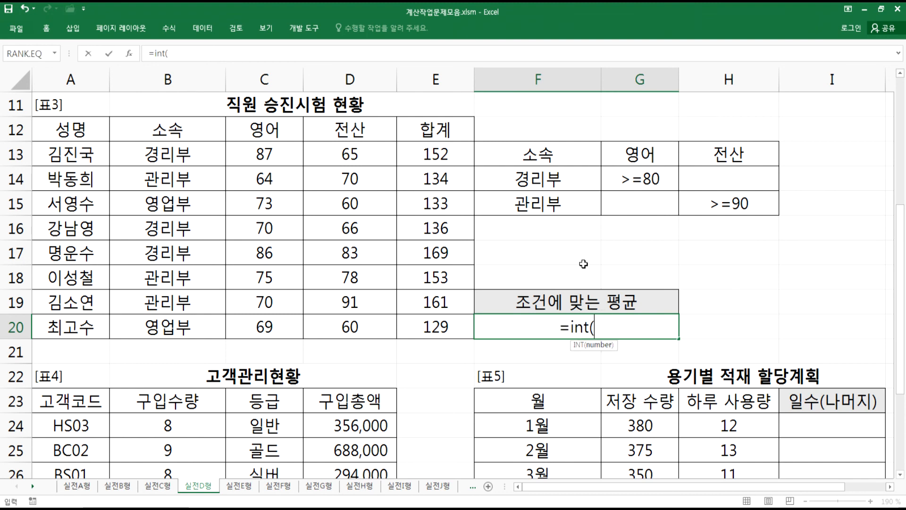
type("DAVERAGE(")
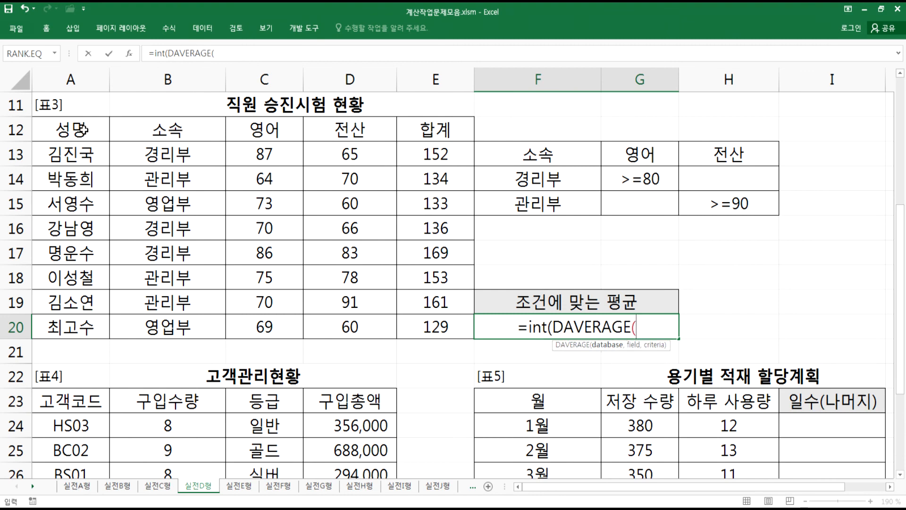
left_click_drag(84, 130, 431, 326)
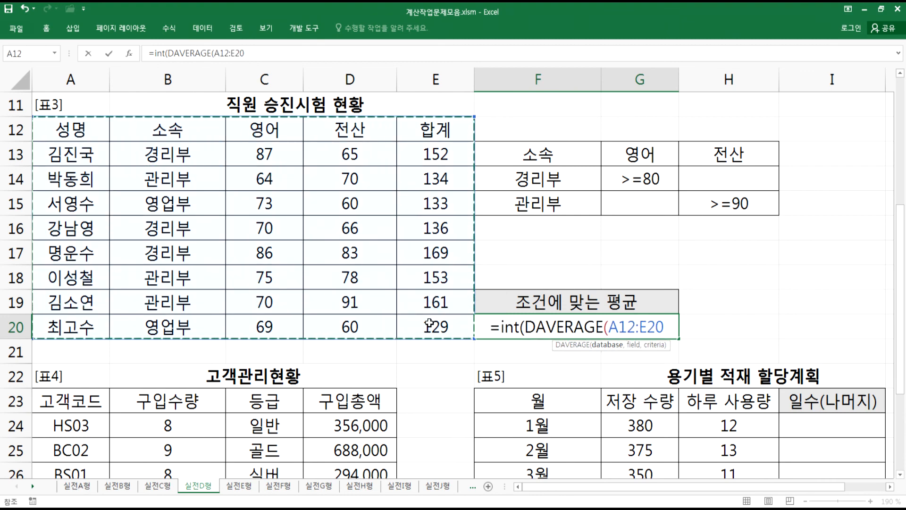
type(",")
left_click(441, 131)
type(",")
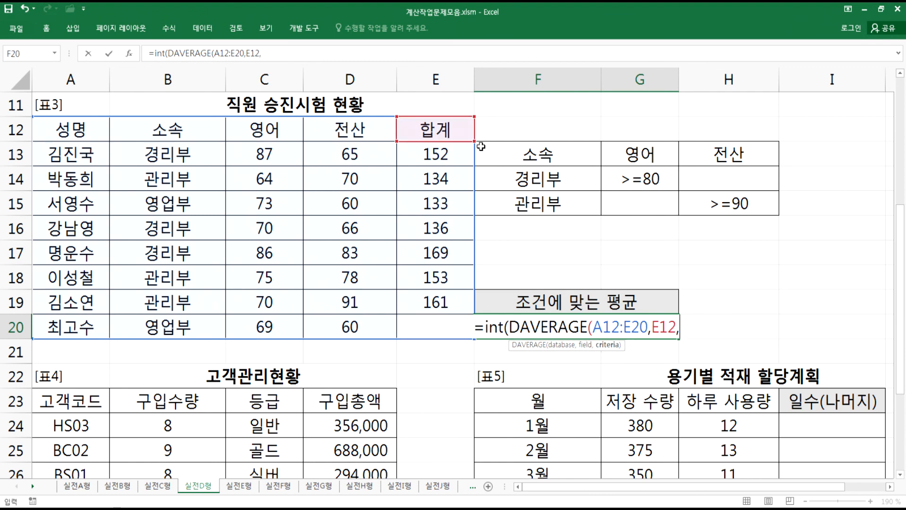
left_click_drag(542, 155, 697, 199)
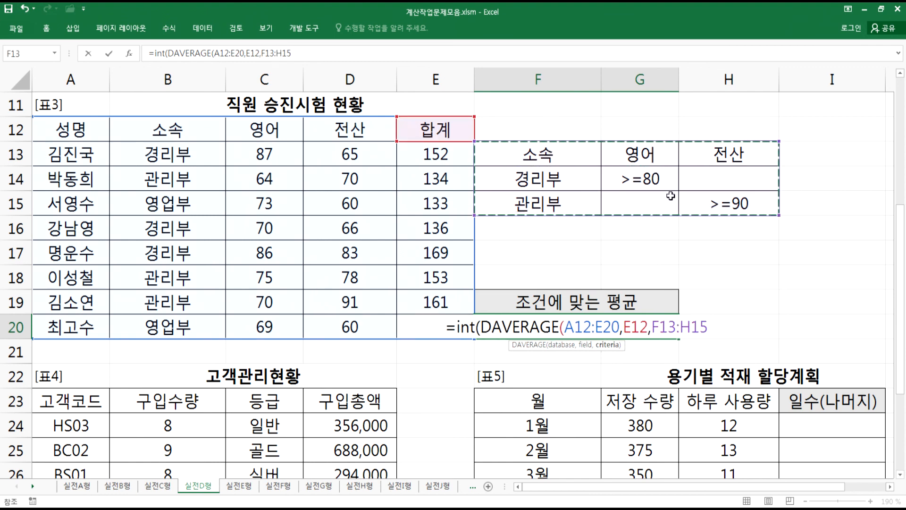
key("Return")
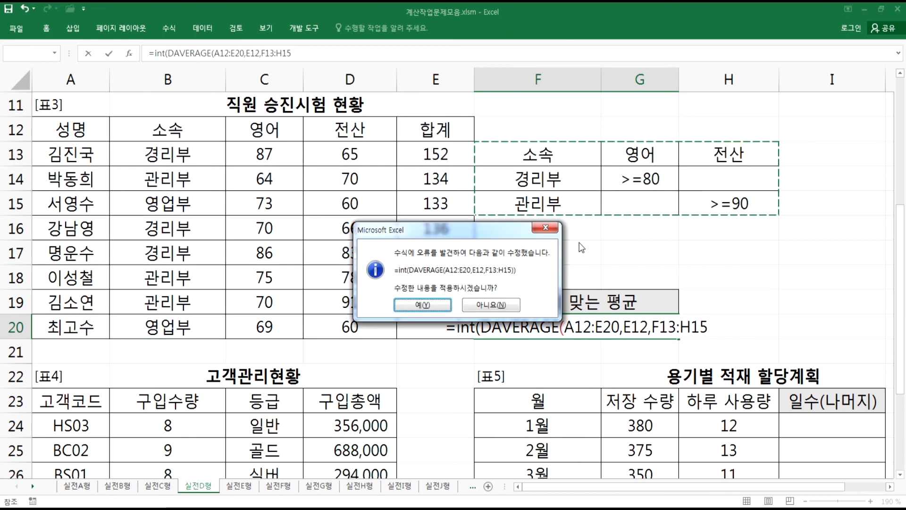
key("Return")
- Copy the F20 formula into the notes on a new line, adding spaces after its commas
double_click(567, 327)
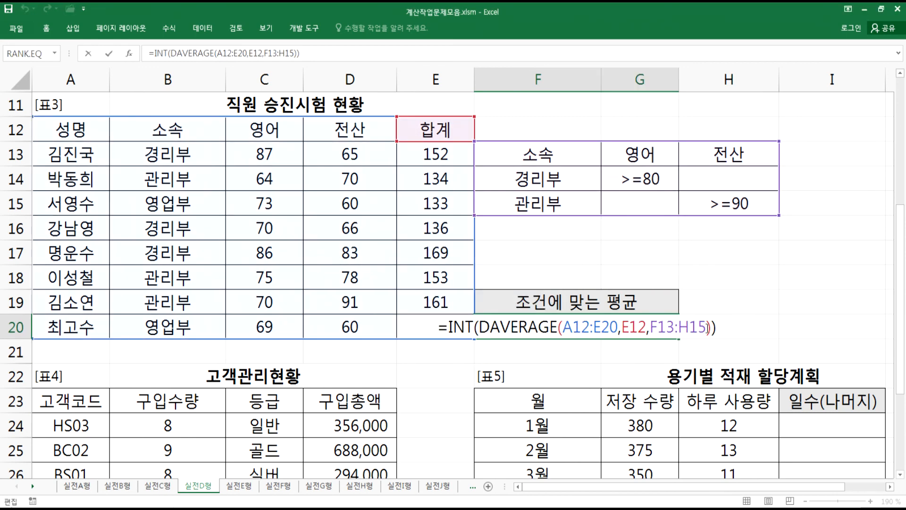
left_click_drag(716, 326, 406, 326)
key("ctrl+c")
key("Escape")
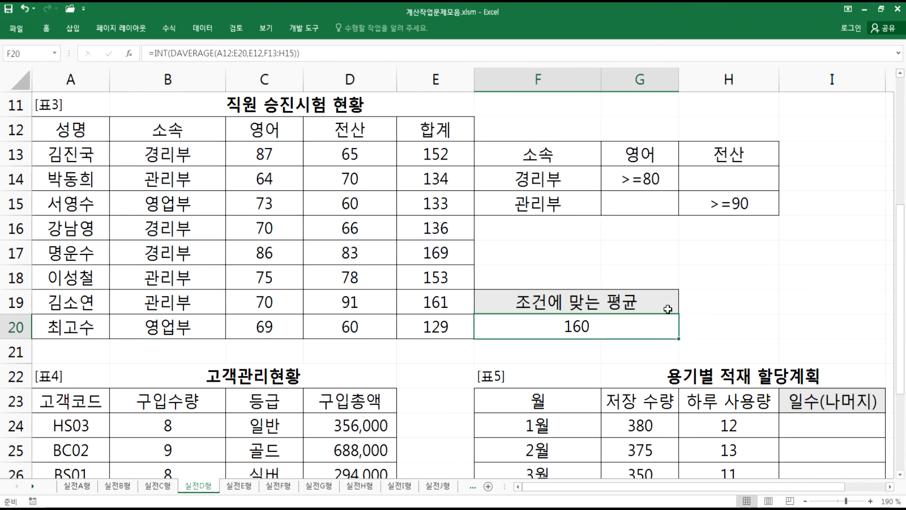
key("alt+Tab")
key("Return")
key("ctrl+v")
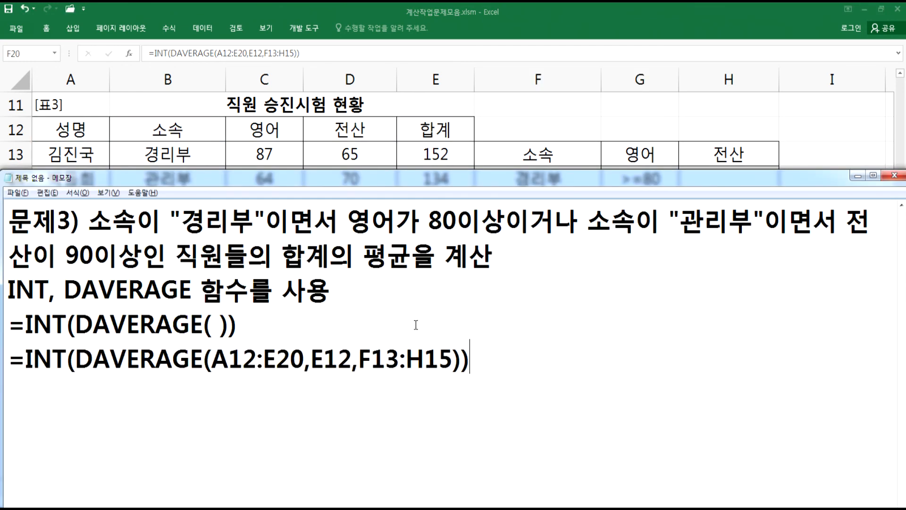
left_click(313, 358)
left_click(366, 359)
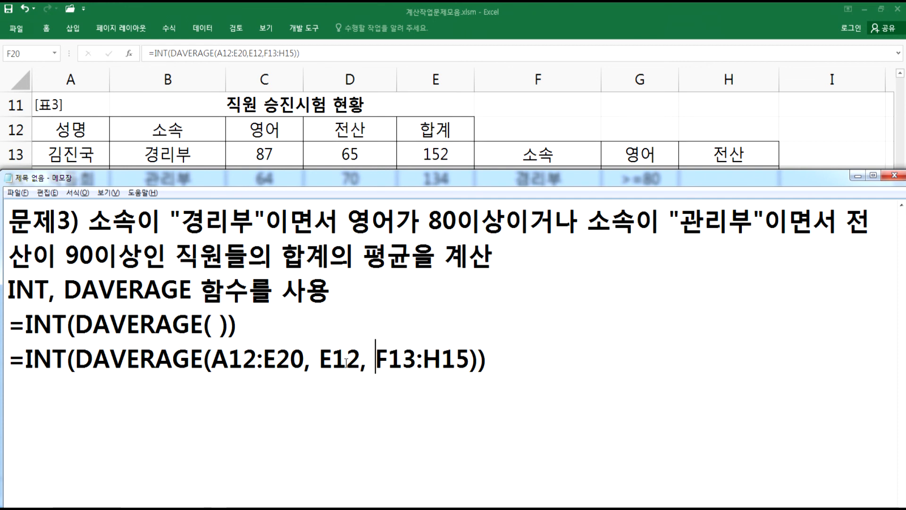
- Start a new heading 문제4) on a fresh line below the formulas
left_click(101, 398)
key("Return")
type("ANS")
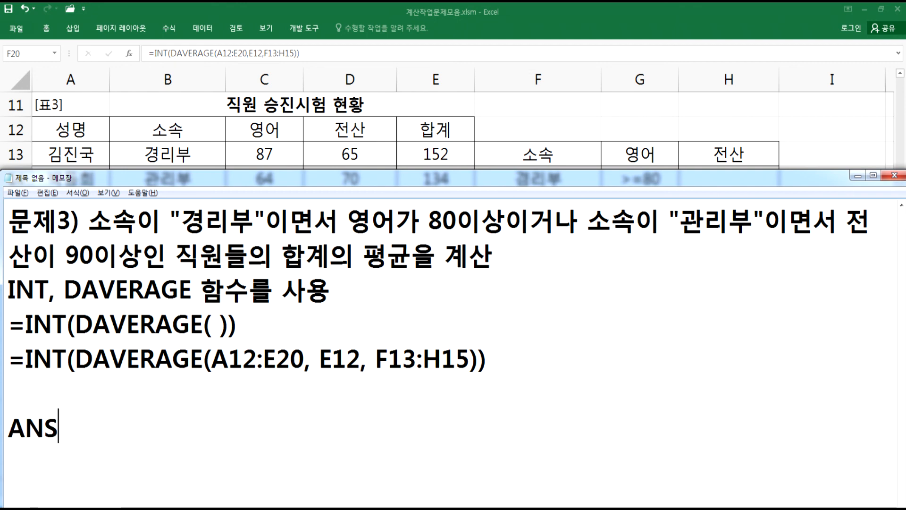
type("WP4)")
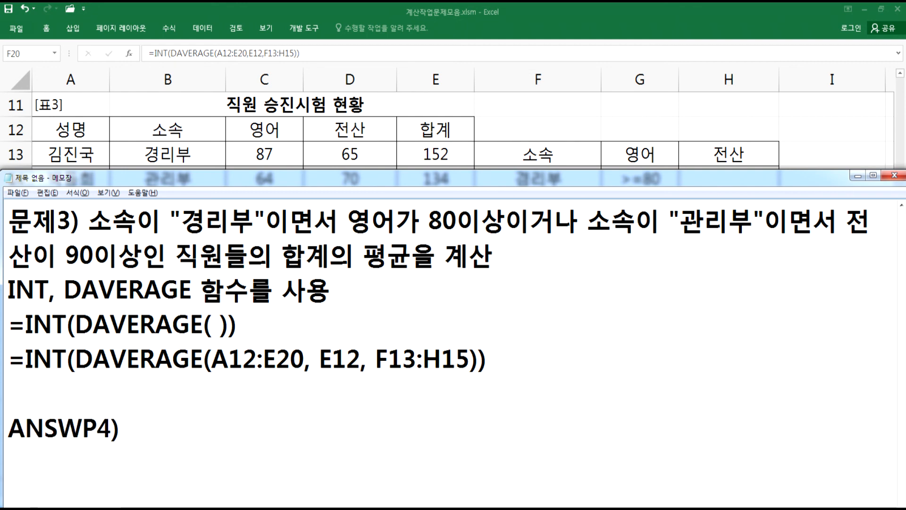
type("문")
key("shift+Home")
type("문제44")
key("BackSpace")
type(")")
scroll(162, 403, "down", 2)
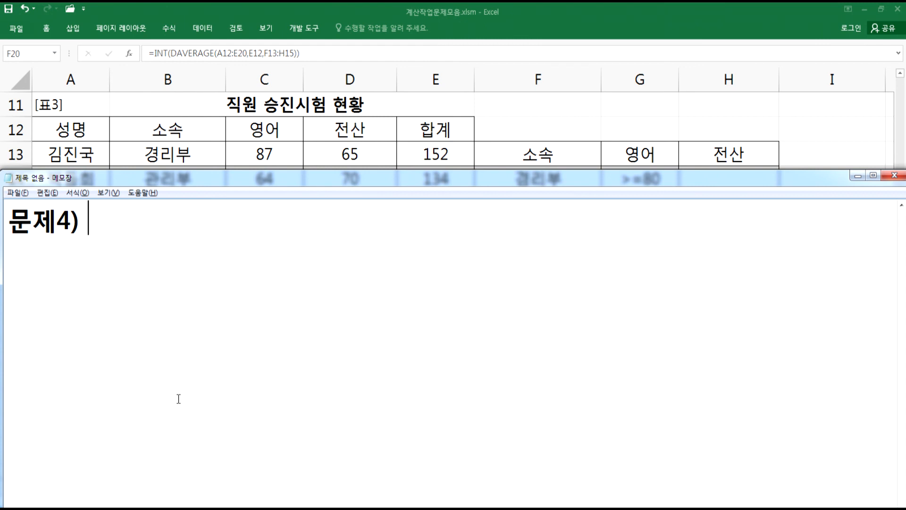
- Write 구입수량의 빈도가 가장 높은 after the 문제4) heading in the notes
type("구입")
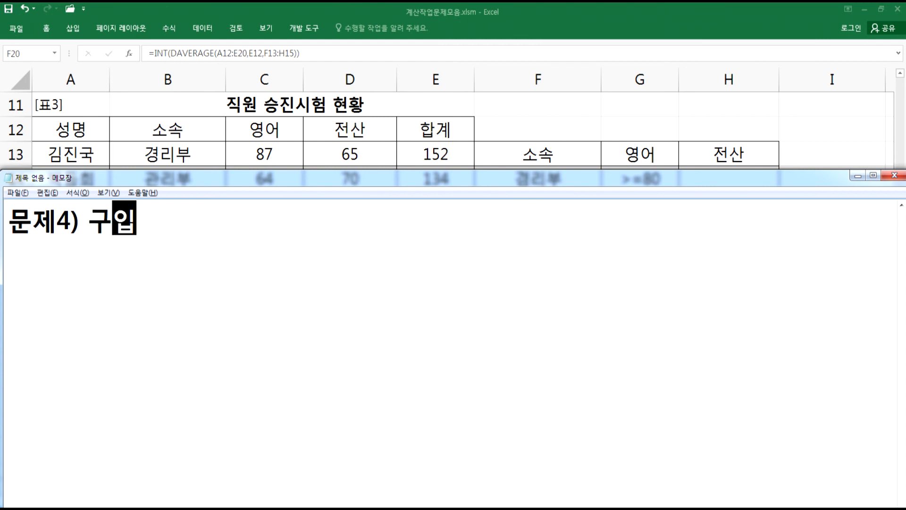
type("수량의 빈도가 가")
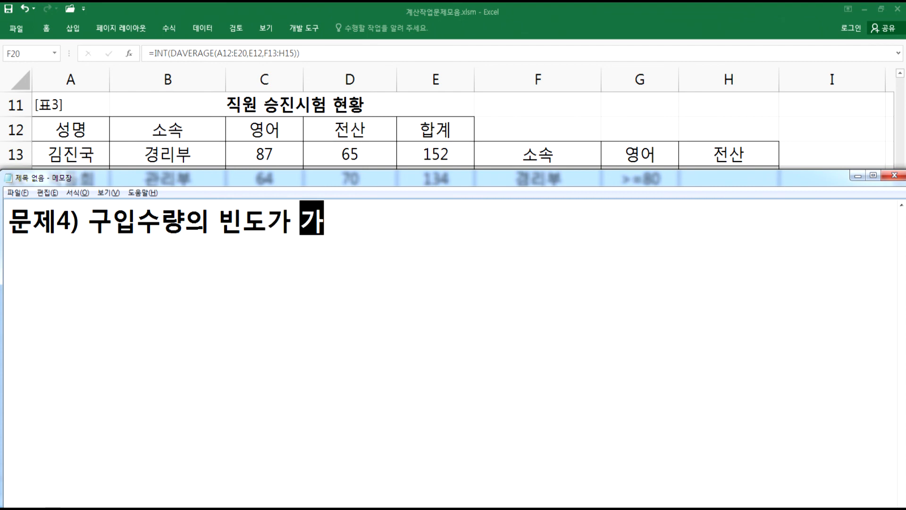
type("장 높은")
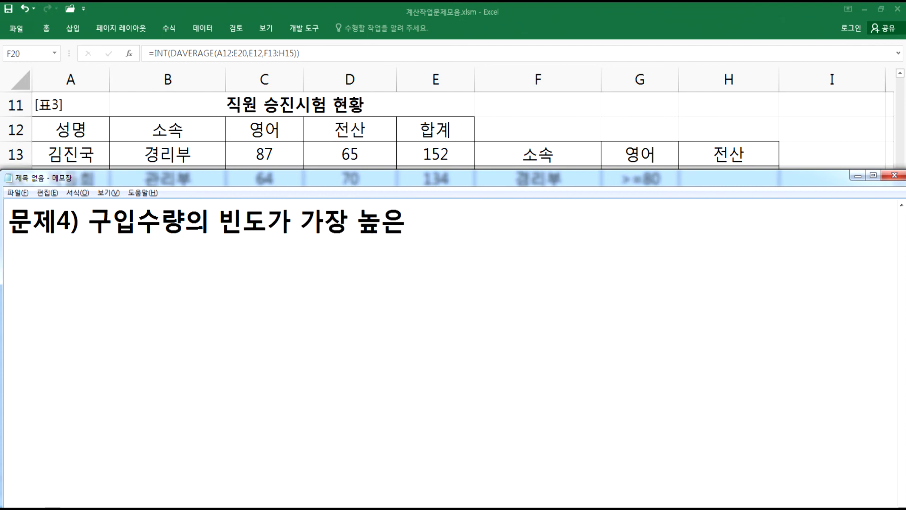
- Examine the 고객관리현황 table and its 구입빈도 높은 구입총액 합계 cell D31 in the worksheet
key("alt+Tab")
key("Home")
scroll(338, 438, "down", 3)
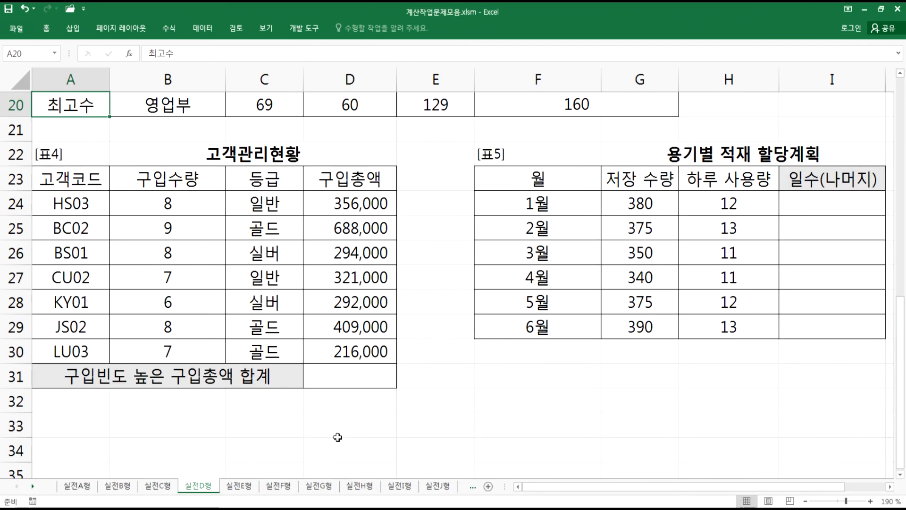
scroll(338, 438, "down", 1)
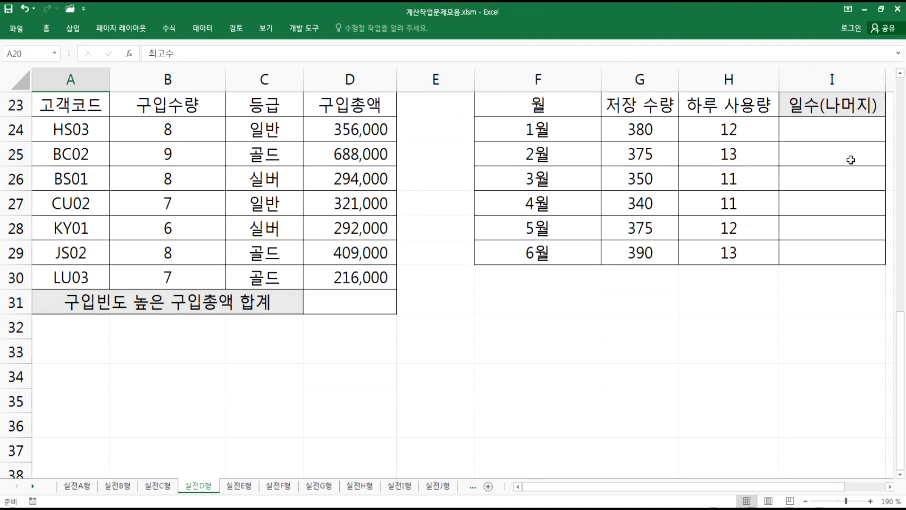
left_click(901, 73)
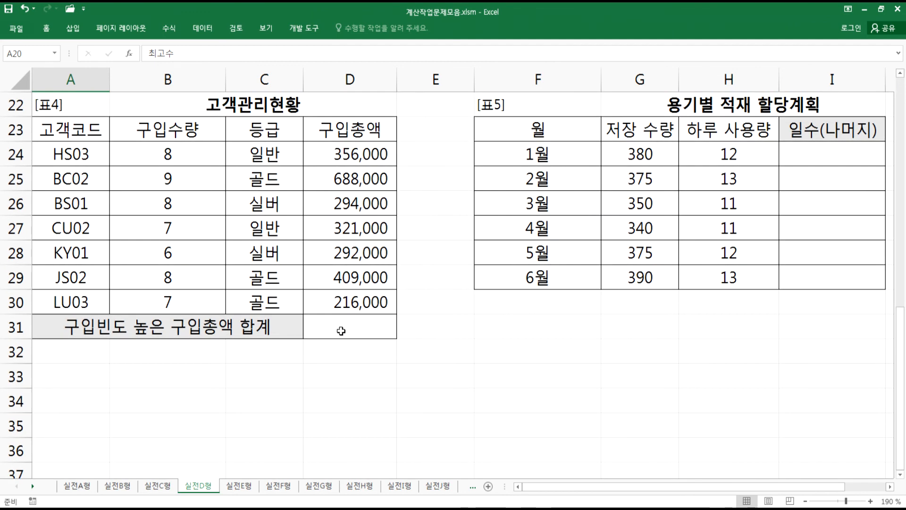
left_click(342, 331)
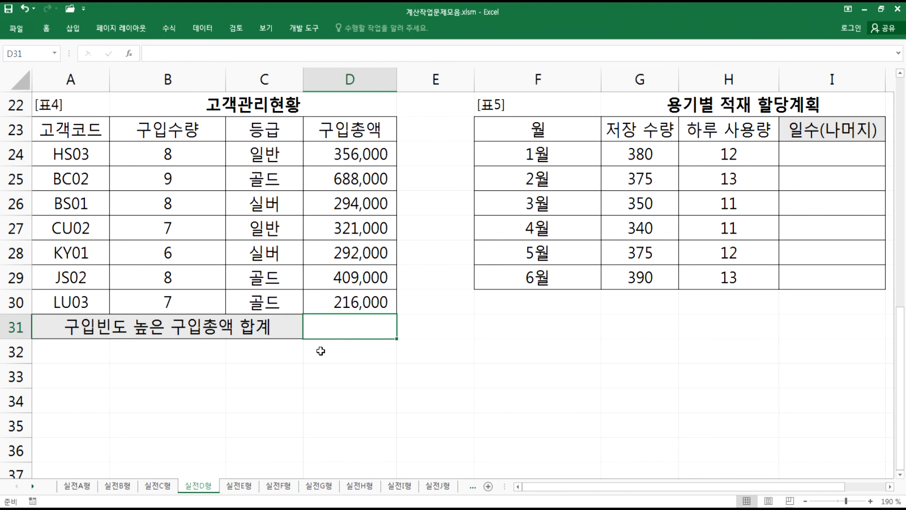
- Complete the problem statement with 고객들의 구입총액의 합계 and start a new line
key("alt+Tab")
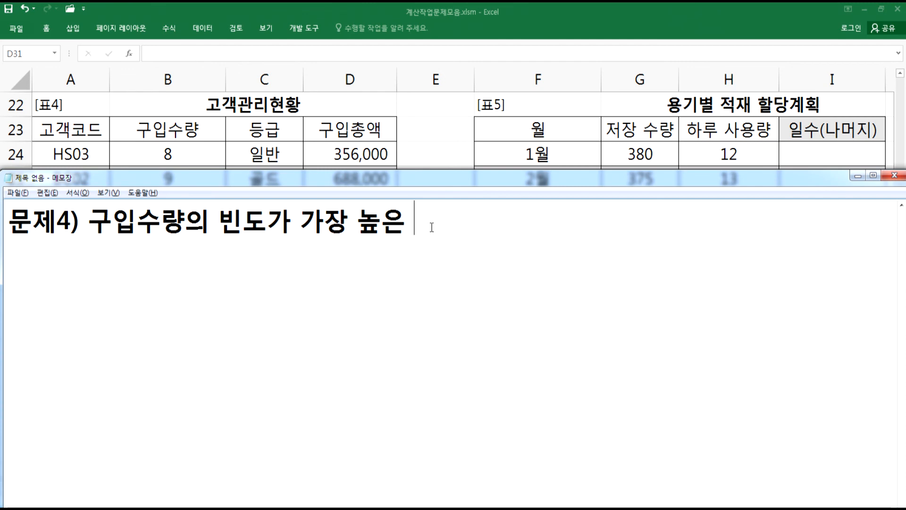
type("고객들의 ")
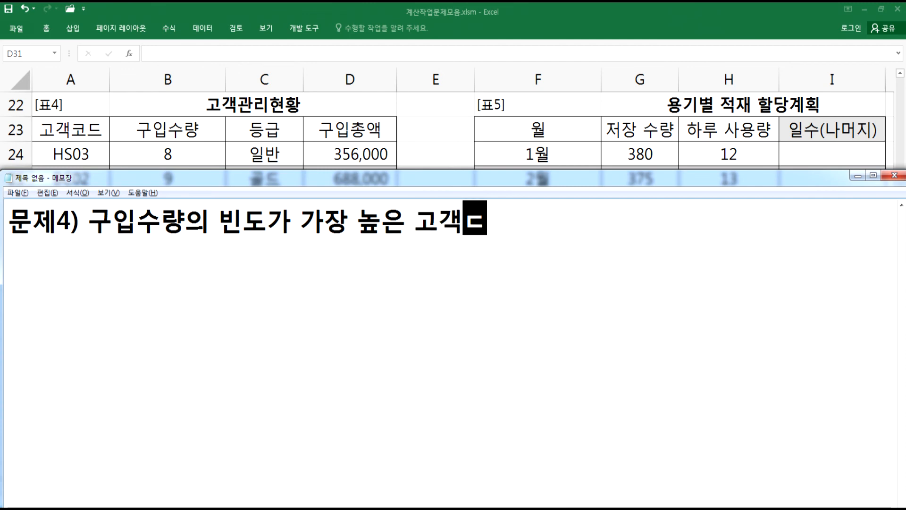
type("구입총")
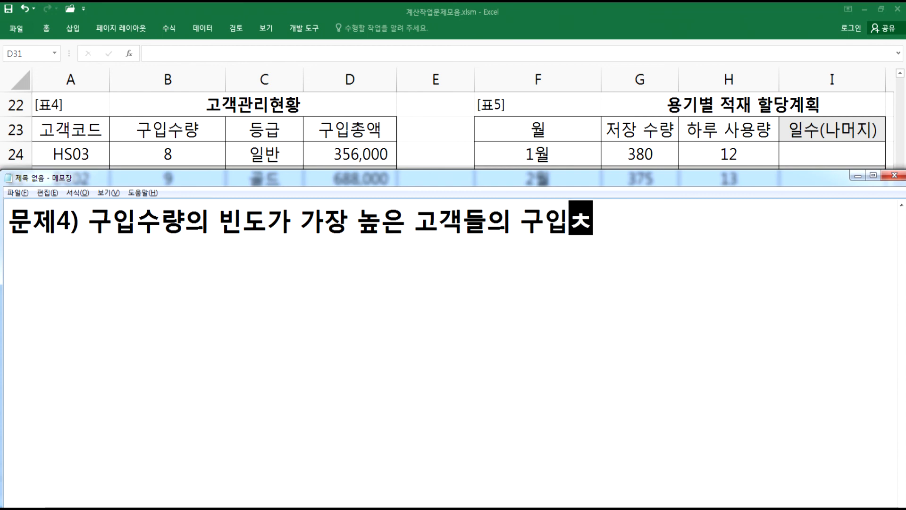
type("액")
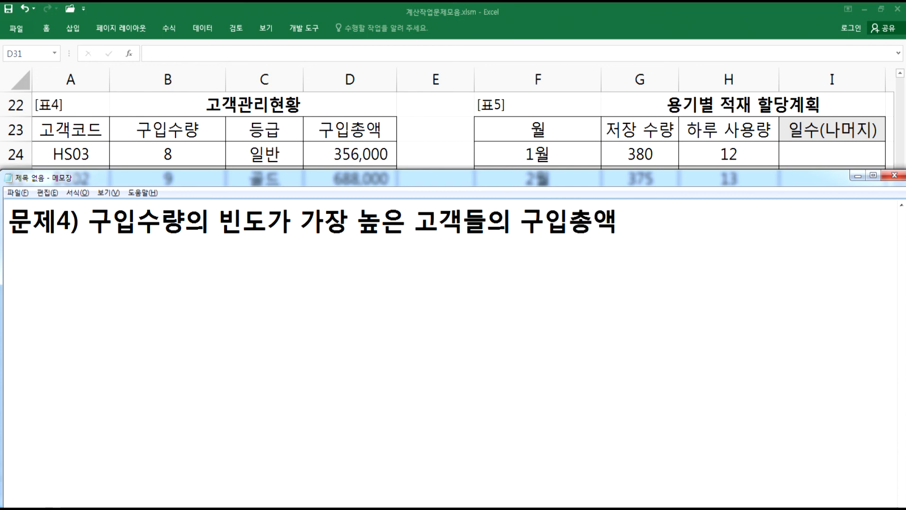
type("의 합계")
key("Return")
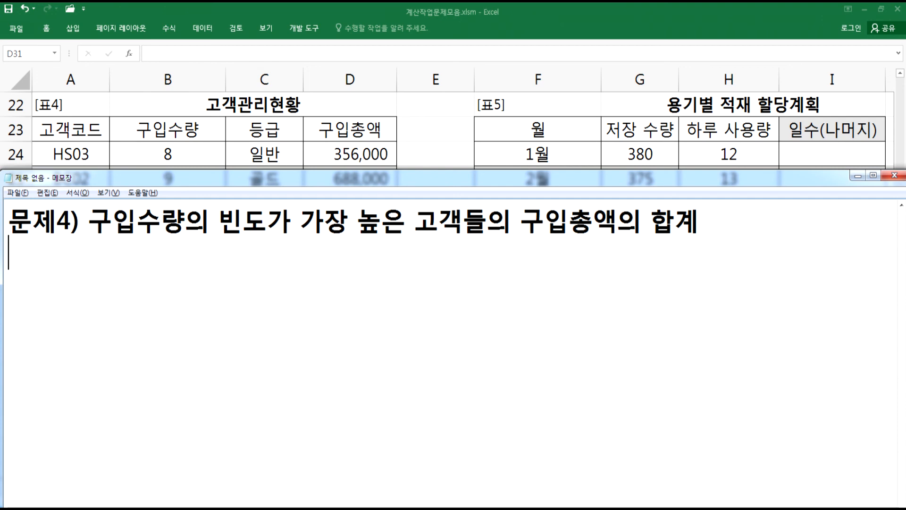
- Note the functions to use as SUMIF, MODE 함수
type("SUMIF, ")
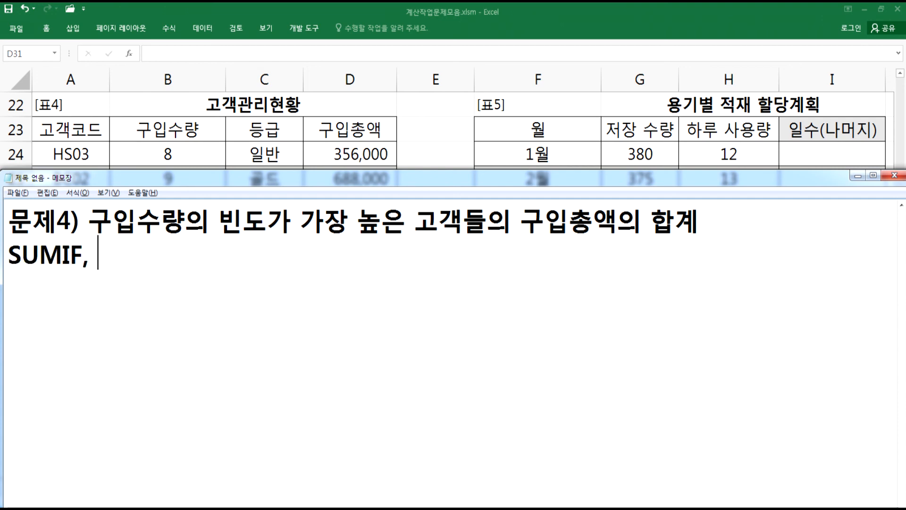
type("MOD")
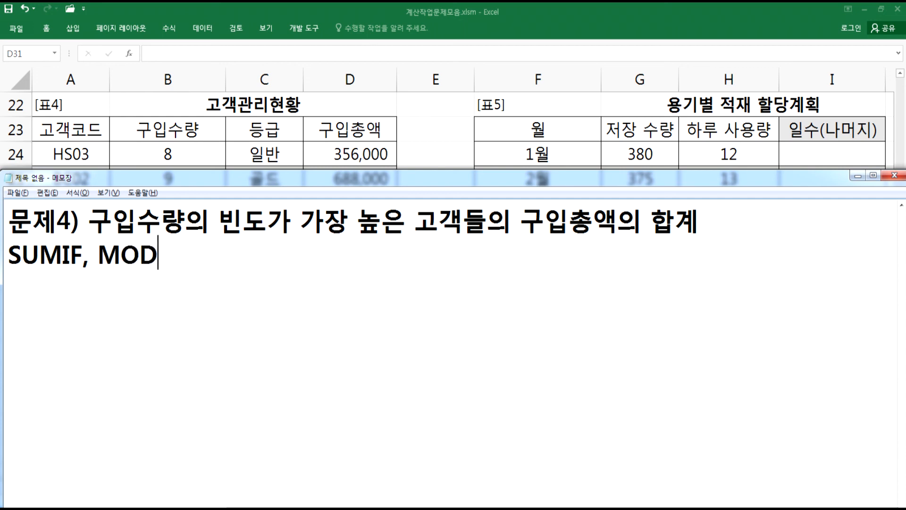
type("E 함수")
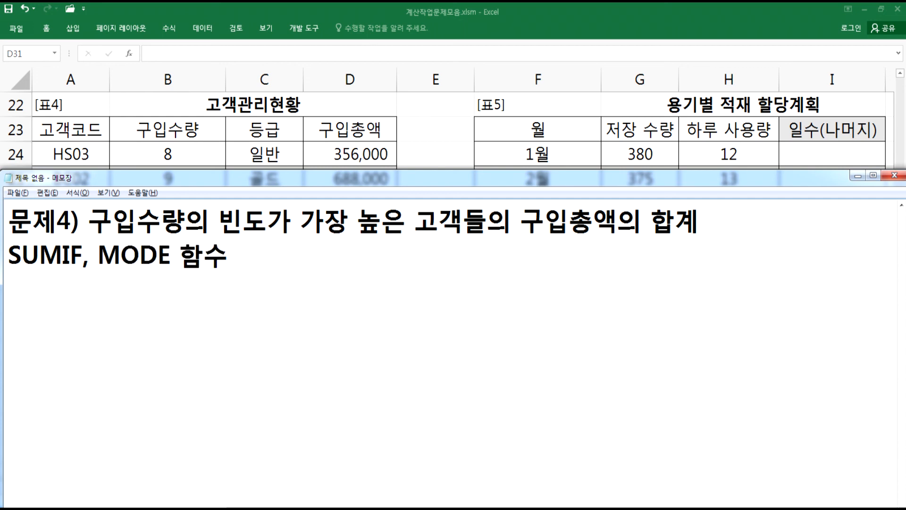
- Examine the 구입수량 values row by row in the customer table
key("alt+Tab")
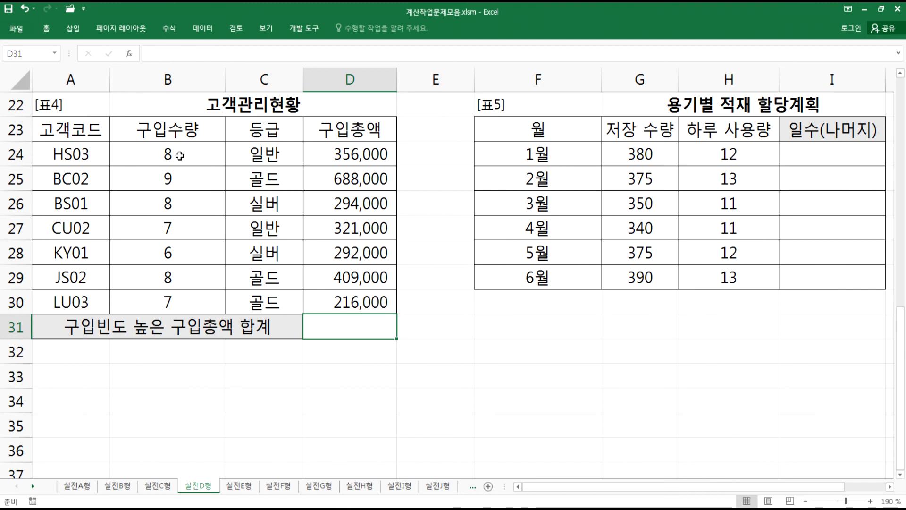
left_click(180, 155)
left_click_drag(179, 156, 336, 154)
left_click_drag(168, 184, 340, 178)
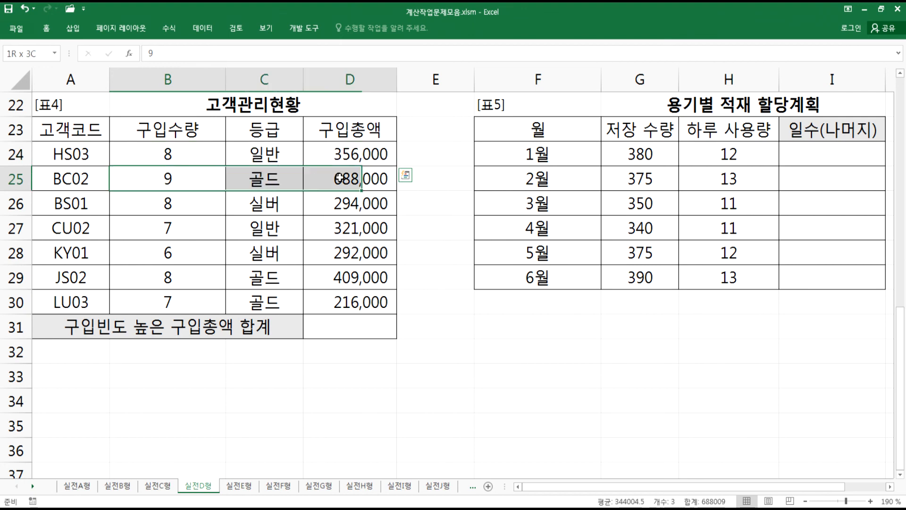
left_click_drag(182, 201, 340, 203)
left_click_drag(187, 231, 340, 229)
left_click_drag(184, 253, 340, 253)
left_click_drag(170, 280, 346, 276)
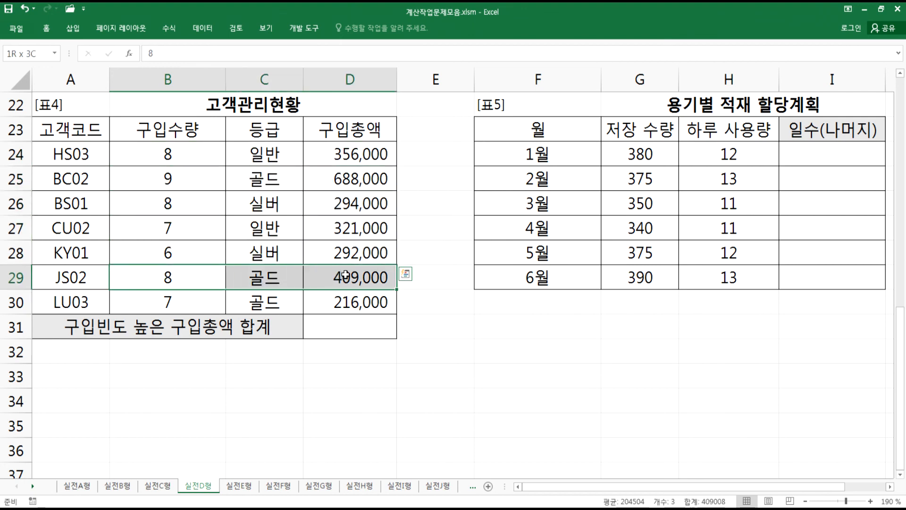
left_click_drag(180, 155, 319, 152)
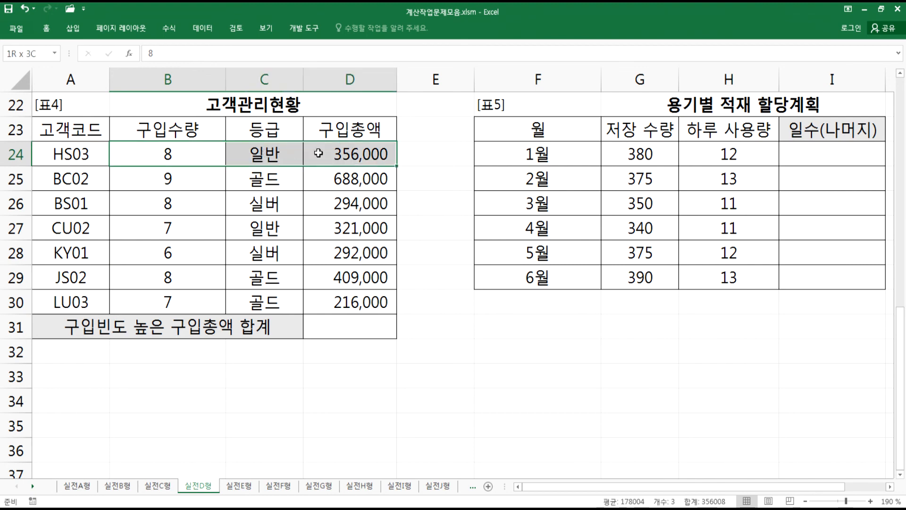
left_click_drag(176, 231, 337, 231)
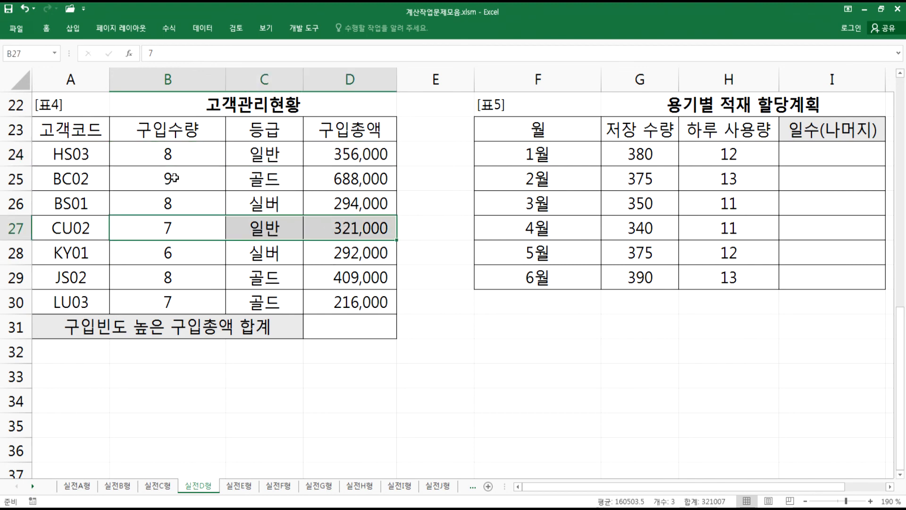
left_click_drag(174, 178, 337, 179)
left_click(165, 151)
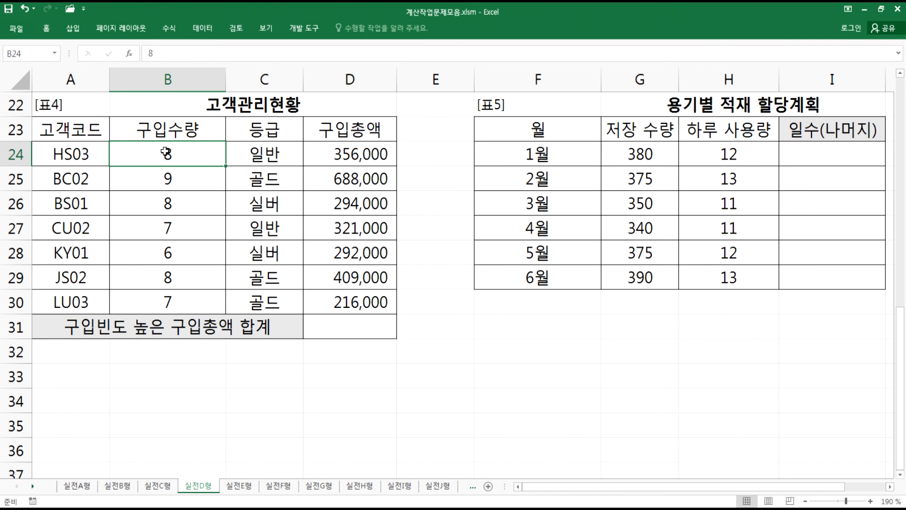
- Write an example formula =MODE(1, 2, 3, 4, 2, 2, 3, 2, 2) on a new line
key("alt+Tab")
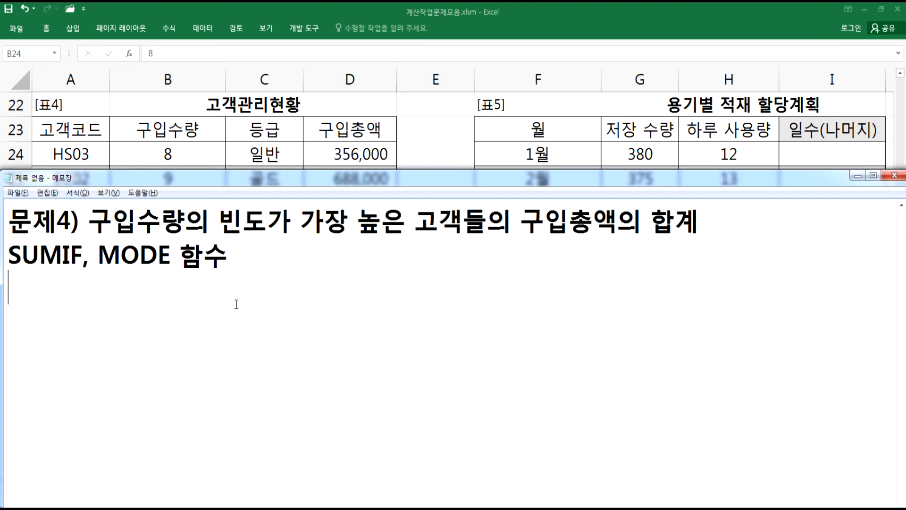
type("=M")
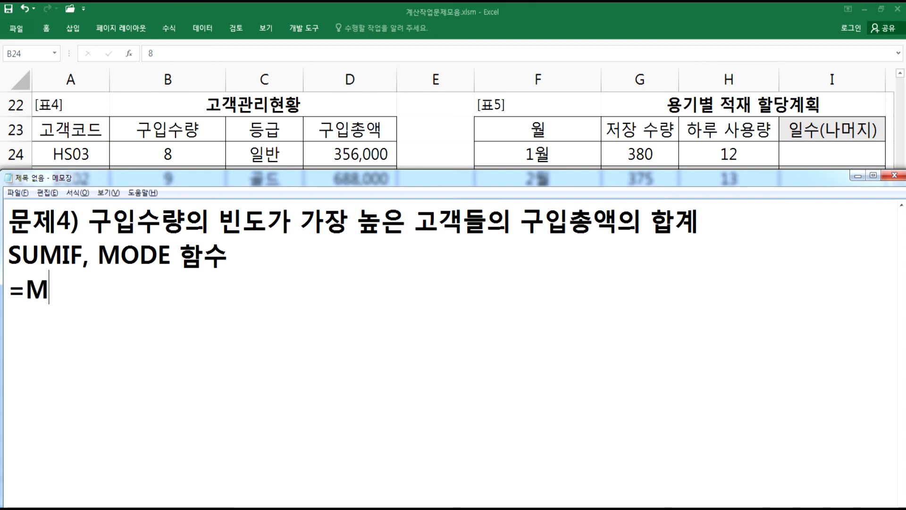
type("ODE(1,")
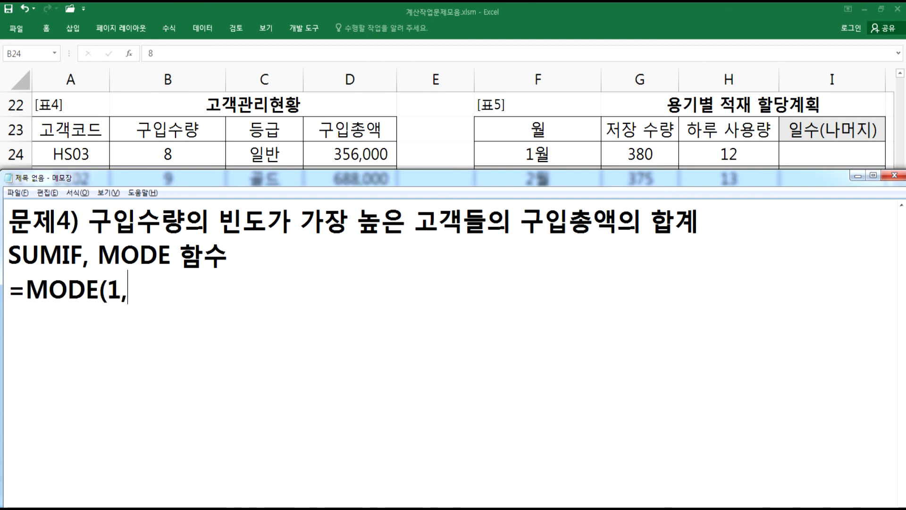
type(" 2, 3, 4, ")
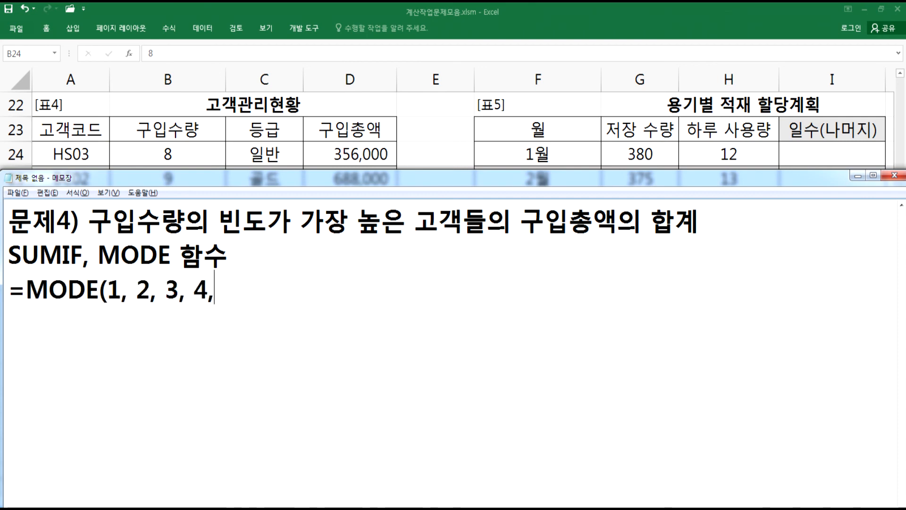
type("2, 2,")
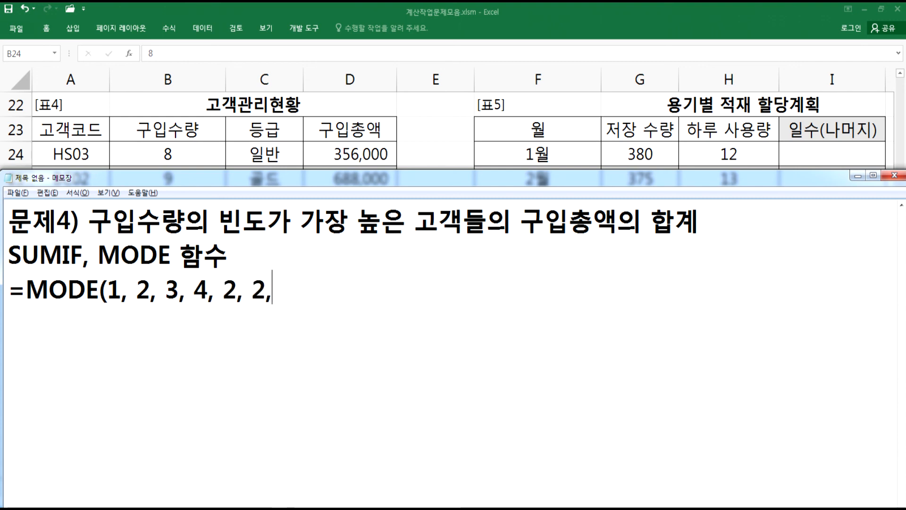
type(" 3, 2, 2)")
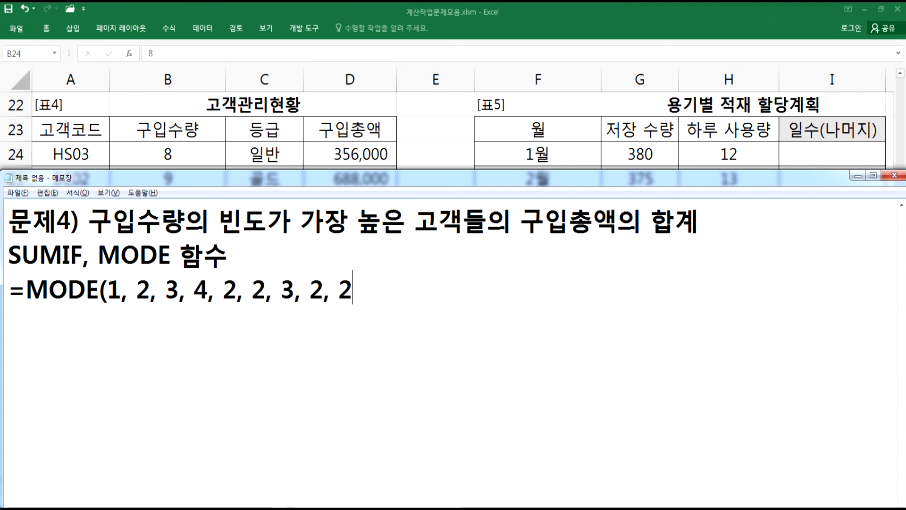
key("Return")
- Append > 2 after the MODE example to mark its result
left_click_drag(107, 289, 349, 291)
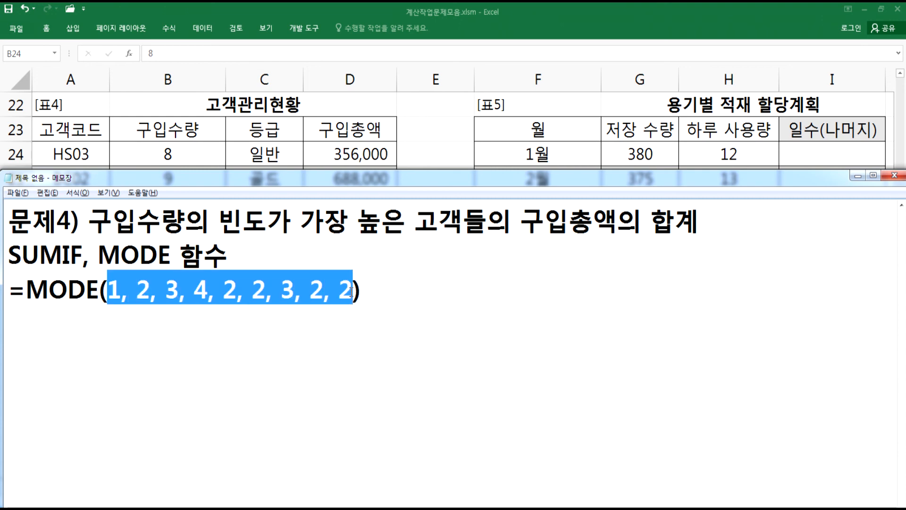
left_click(174, 285)
left_click_drag(136, 293, 158, 293)
left_click_drag(238, 293, 334, 294)
left_click(408, 294)
type("> 2")
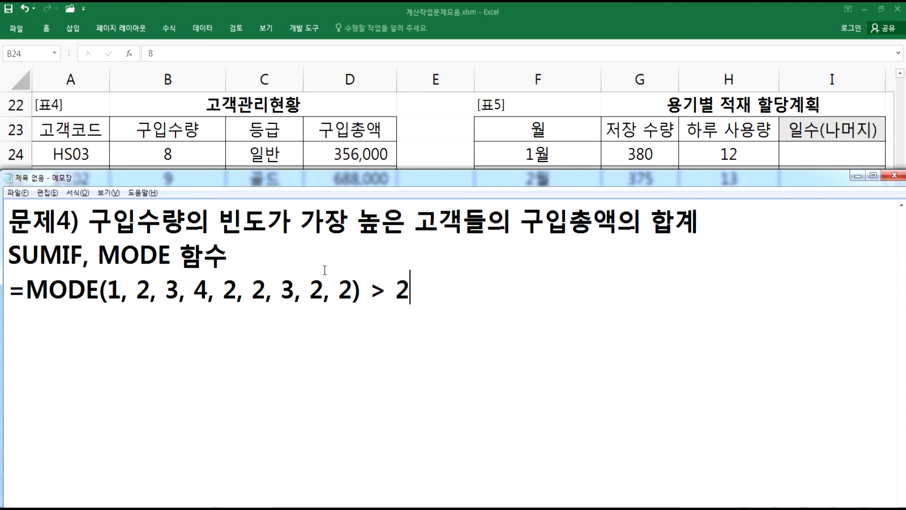
- Insert (최빈값) right after MODE in the function list line
left_click(169, 255)
type("(CH")
key("BackSpace")
key("BackSpace")
key("Hangul")
type("최빈값)")
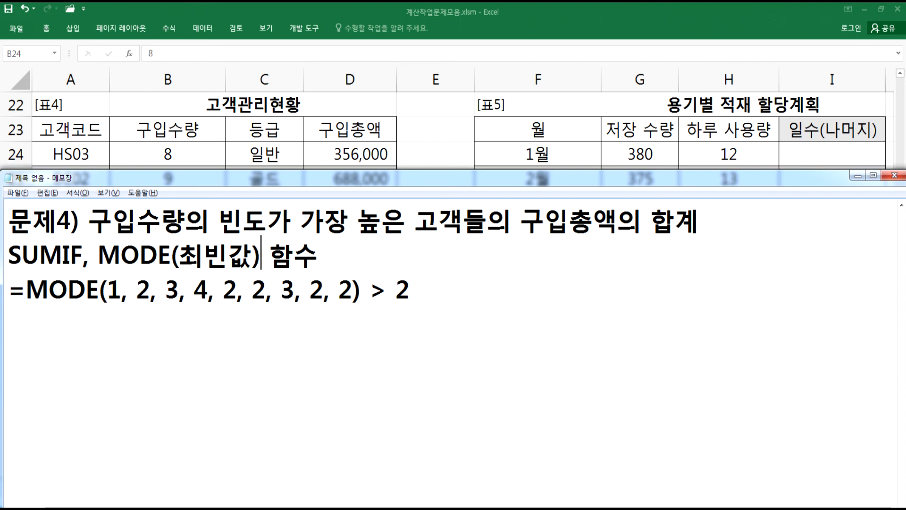
- Write the syntax =SUMIF(범위, 조건, 합계를 구할 범위) on the next line
left_click(37, 323)
type("=SUMIF")
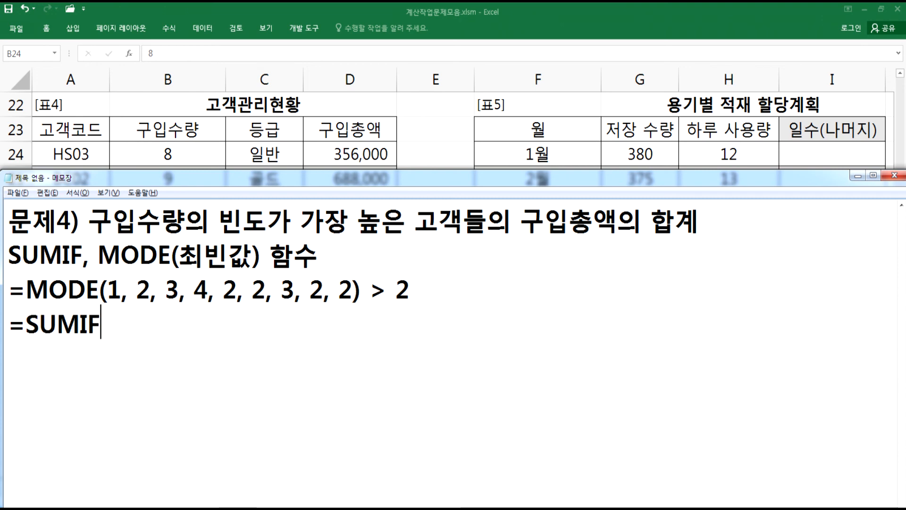
type("(범ㅇ위,")
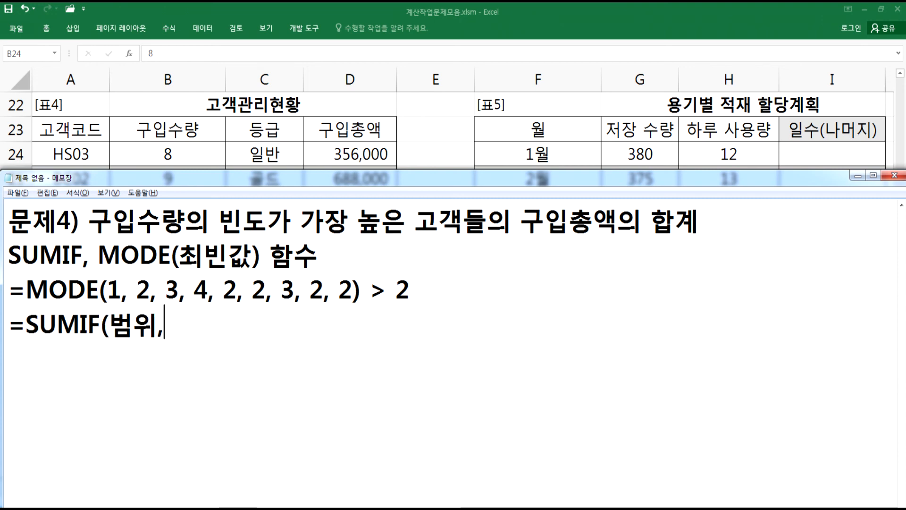
type(" 조건,")
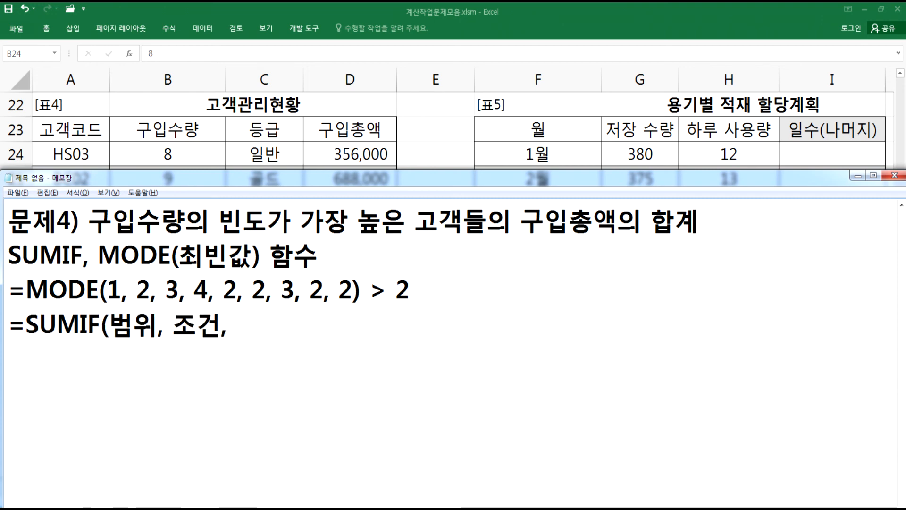
type(" 합계를 구할 범위)")
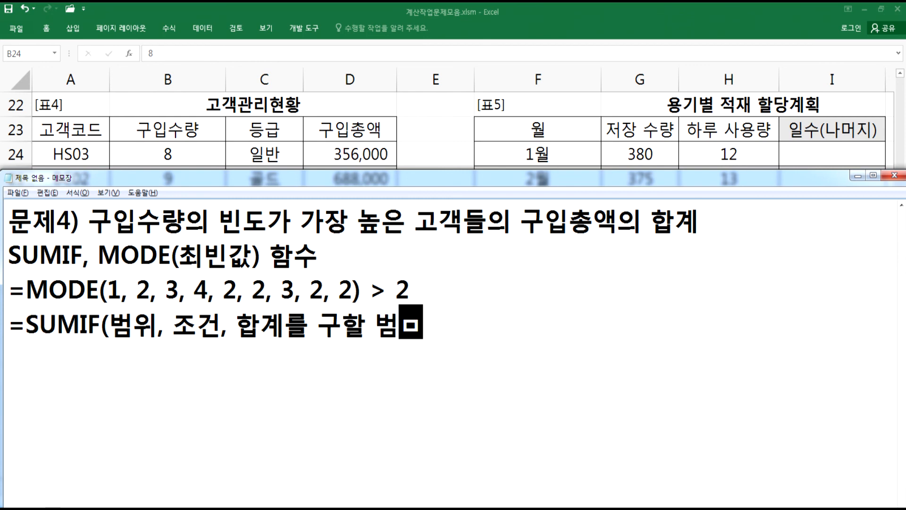
key("Return")
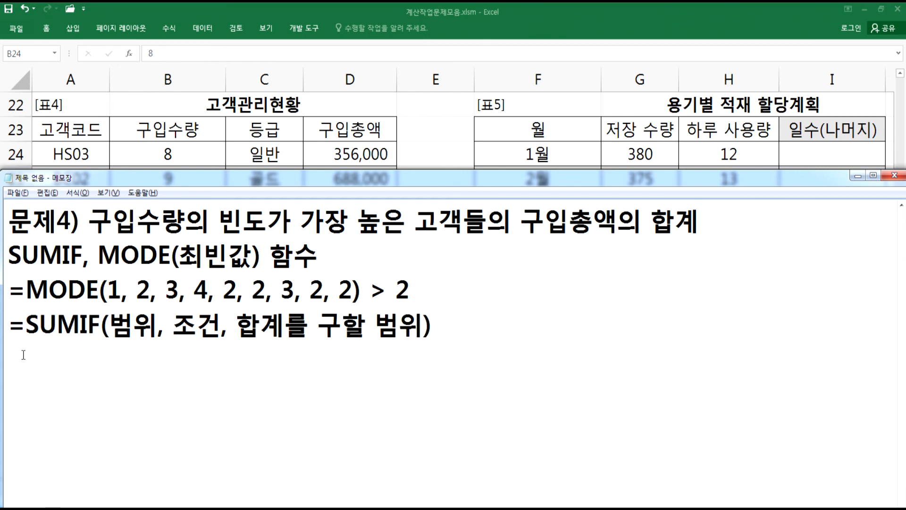
- Duplicate the SUMIF syntax line and fill its arguments with 구입수량, 최빈값 and 구입총액
left_click_drag(15, 326, 153, 357)
key("ctrl+c")
key("ctrl+v")
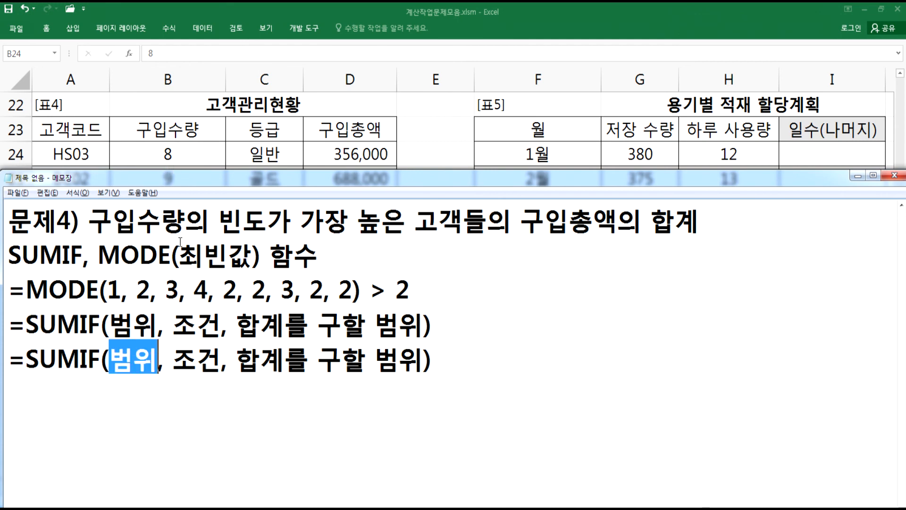
type("구입수량")
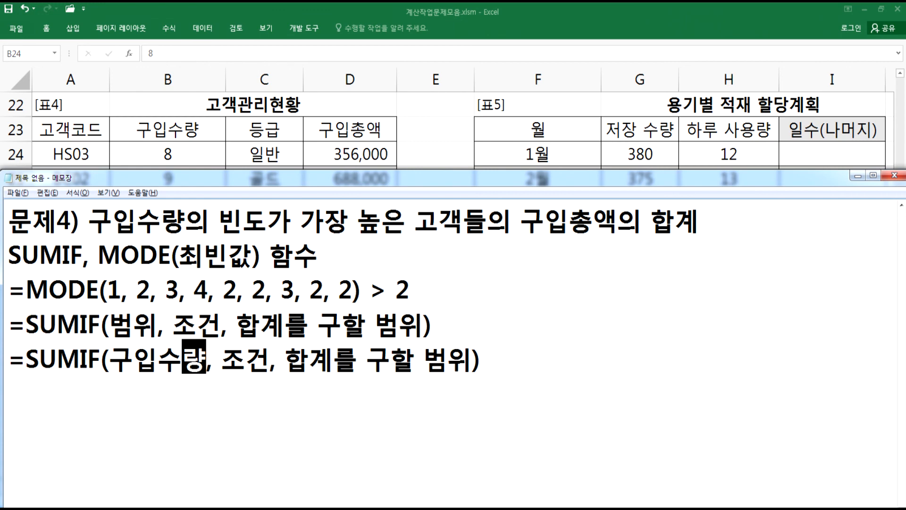
left_click_drag(221, 358, 266, 357)
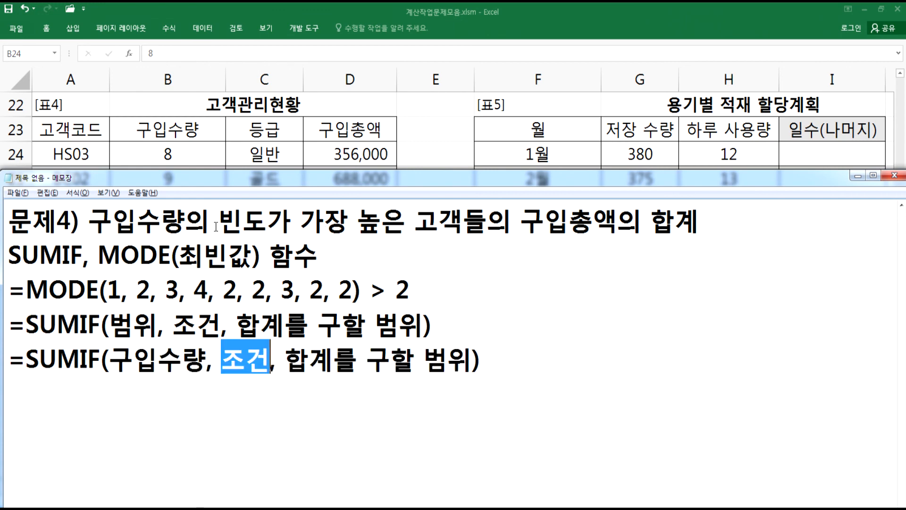
type("최")
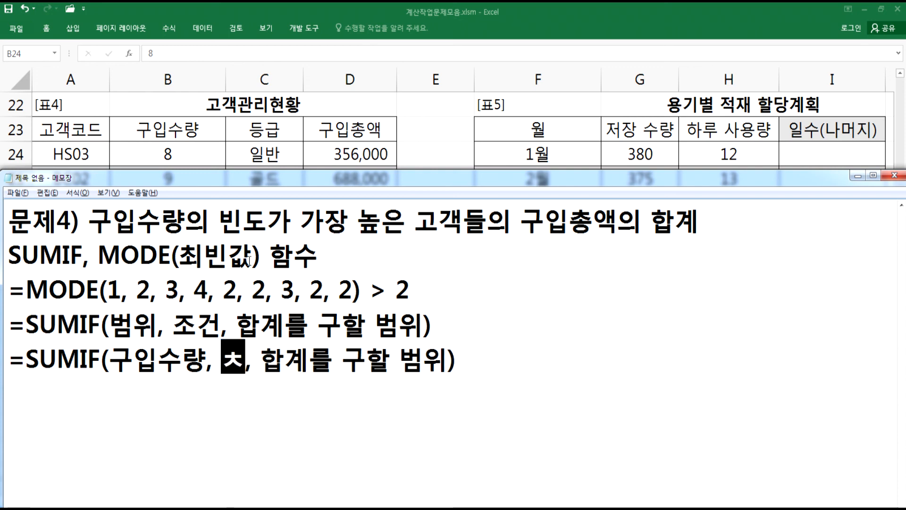
type("빈값")
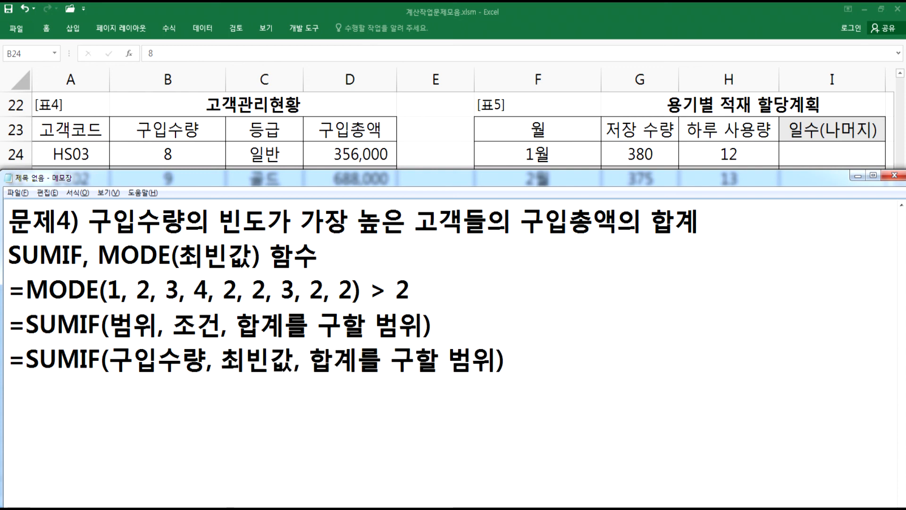
left_click_drag(317, 359, 494, 353)
type("구입총액")
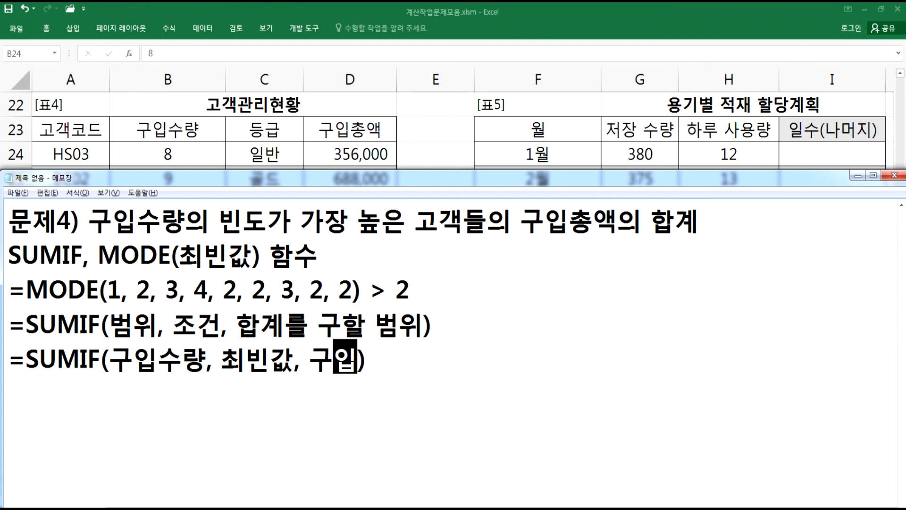
key("Return")
key("BackSpace")
key("Right")
key("Return")
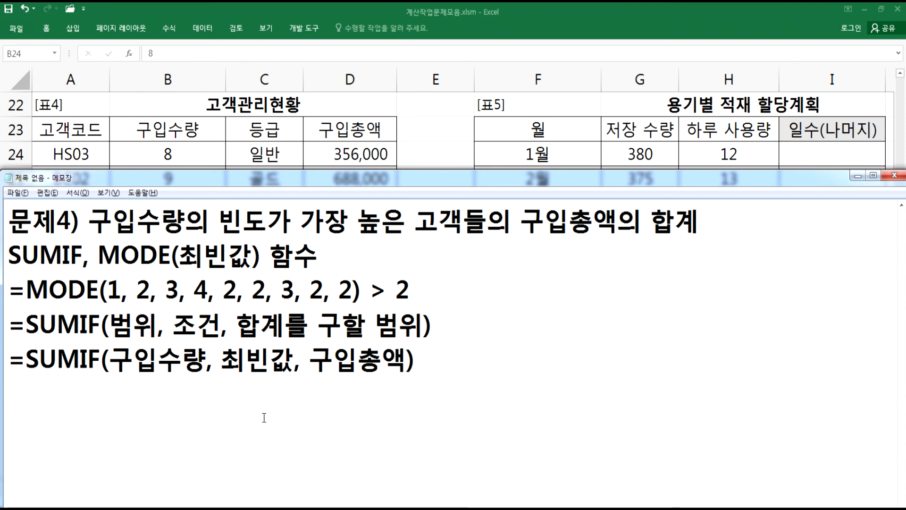
- Duplicate the argument-name line and replace 구입수량 with the range B24:B30
left_click_drag(17, 351, 16, 380)
key("ctrl+c")
left_click(71, 390)
key("ctrl+v")
left_click_drag(108, 390, 208, 390)
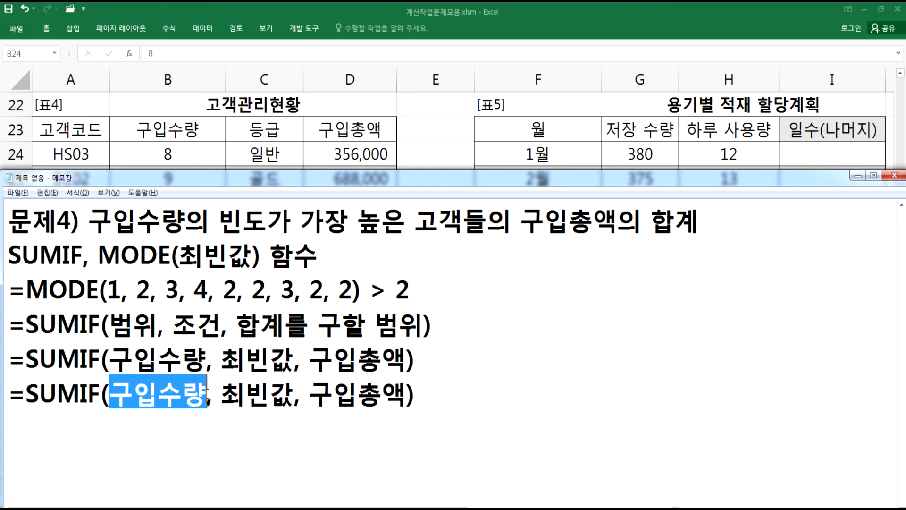
key("alt+Tab")
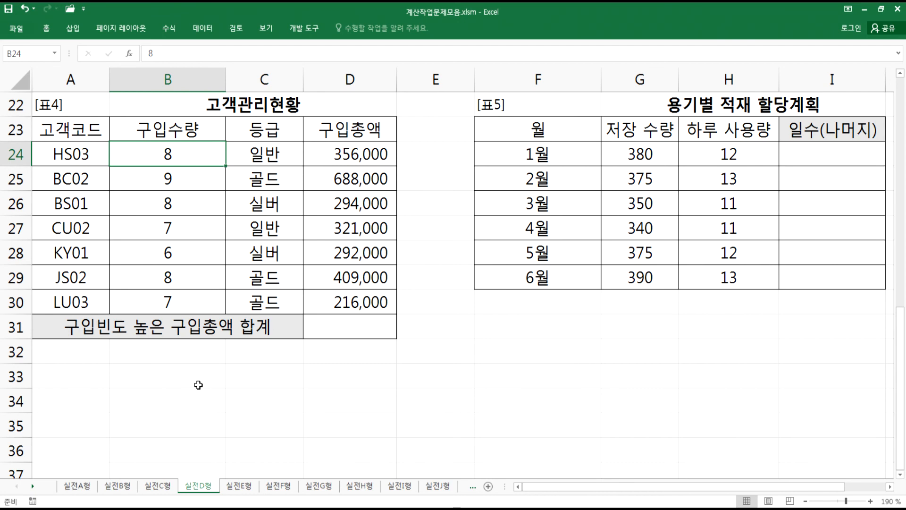
key("alt+Tab")
type("B24:B3")
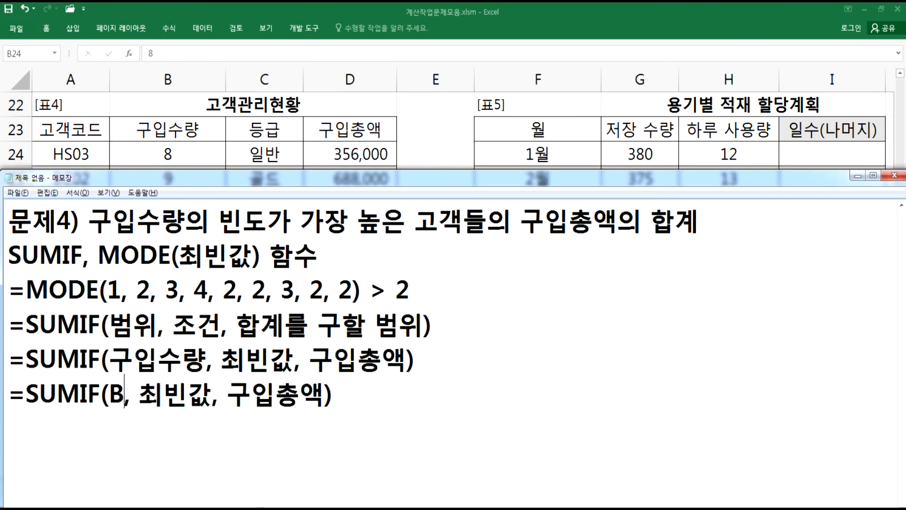
type("0")
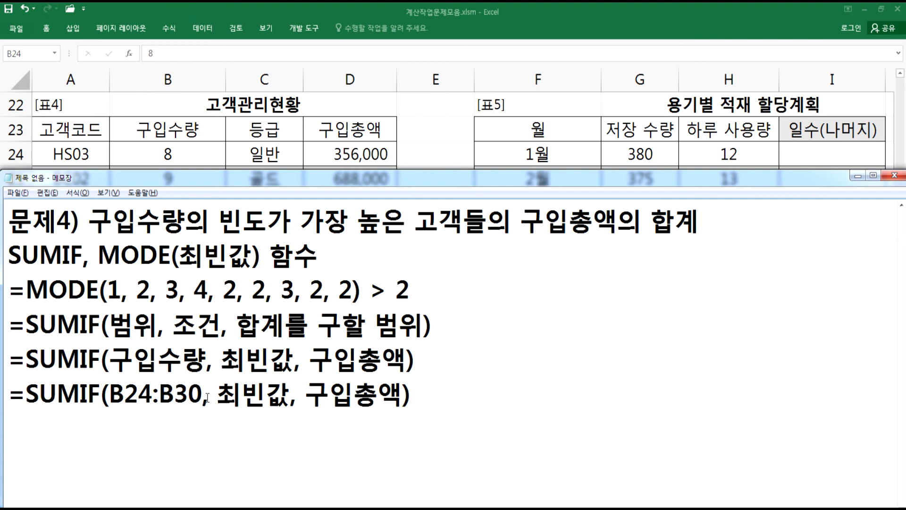
- Replace 최빈값 with MODE(B24:B30) and 구입총액 with D24:D30 in the copied formula
left_click_drag(224, 400, 291, 392)
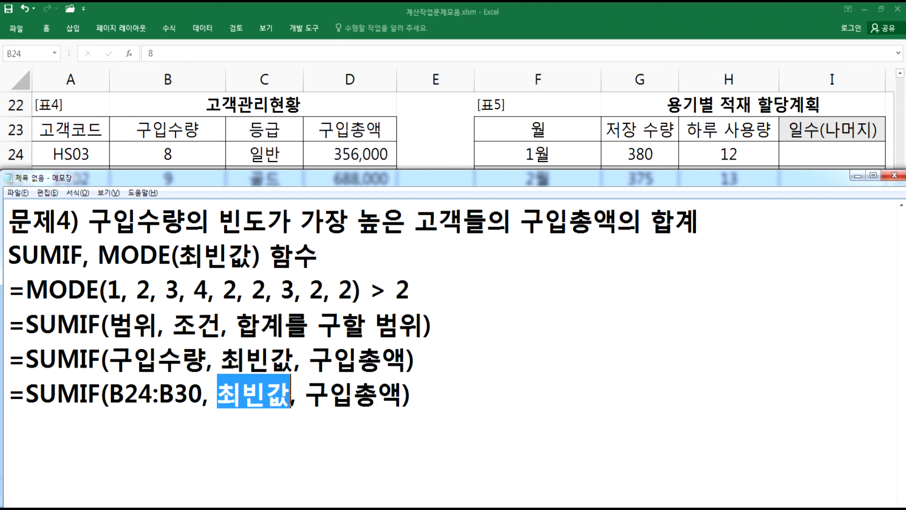
type("MODE(B")
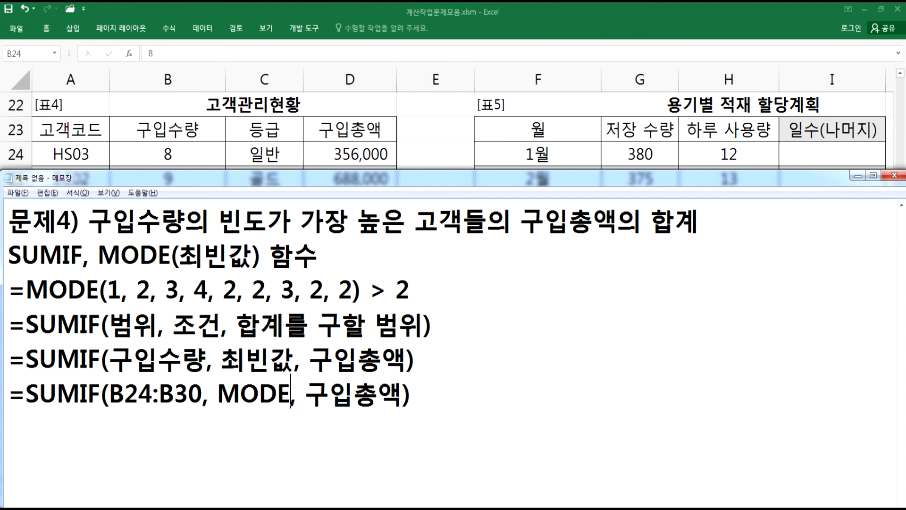
type("24")
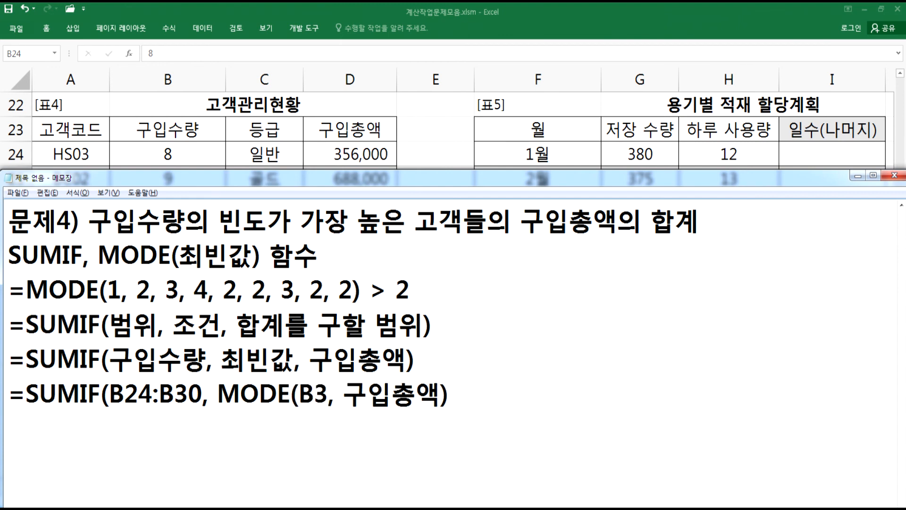
type(":B30")
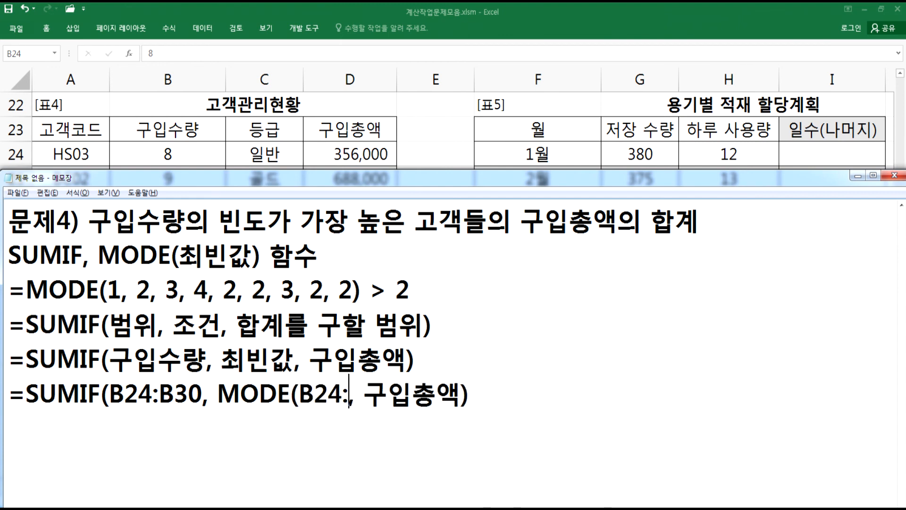
type(")")
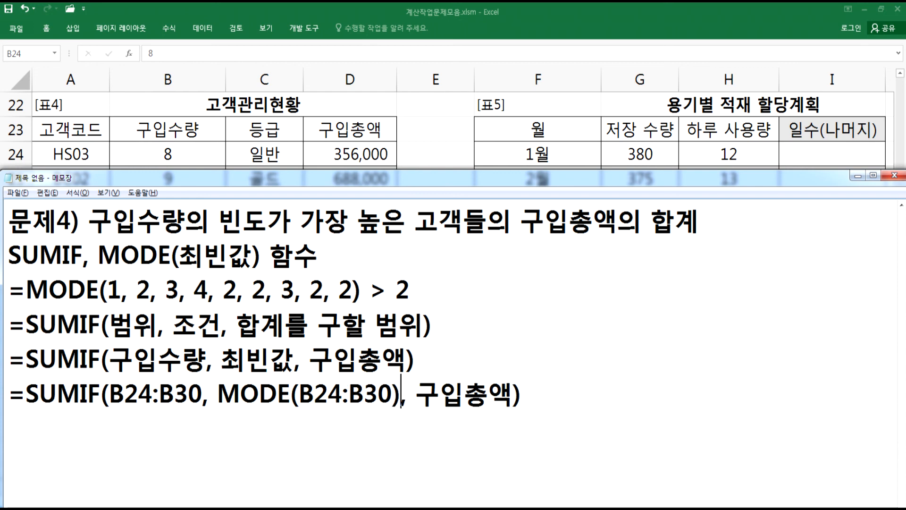
left_click_drag(424, 400, 505, 399)
type("D24")
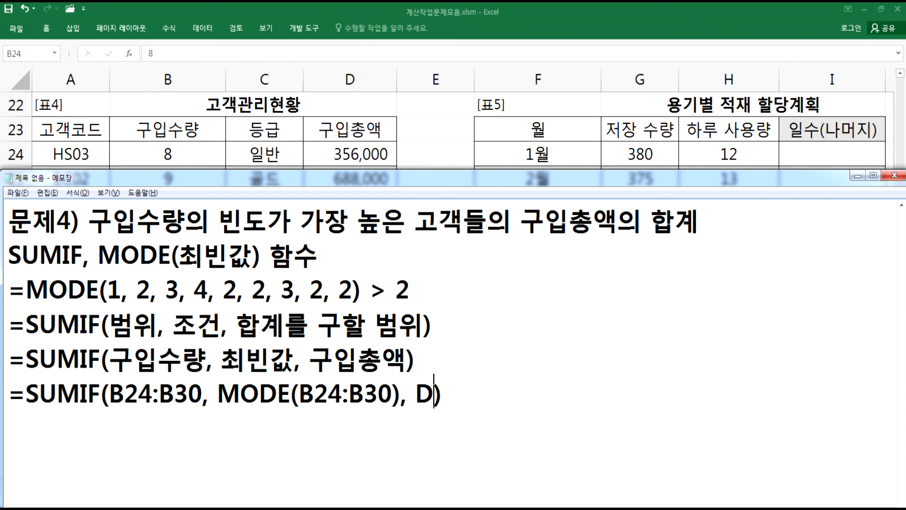
type(":D30")
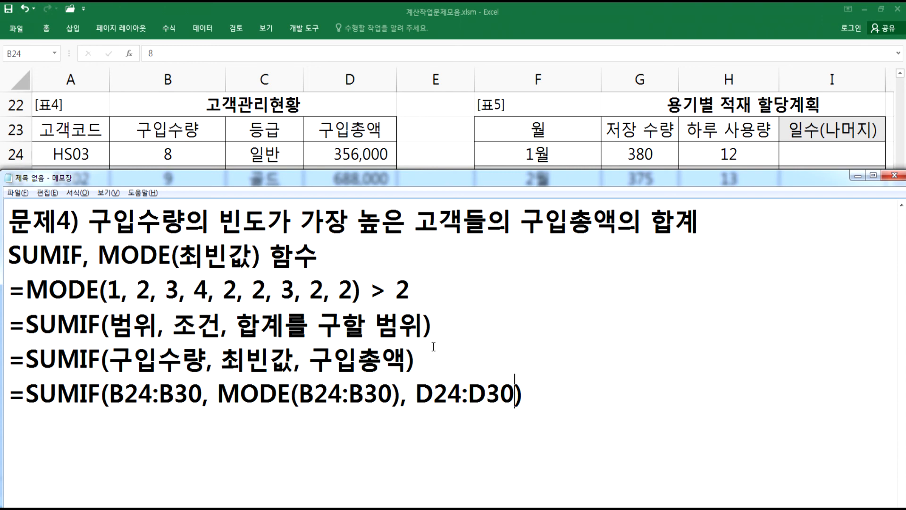
- Highlight the purchase-quantity and purchase-total ranges and the customer rows with the most frequent quantity
left_click(184, 161)
left_click_drag(168, 151, 168, 301)
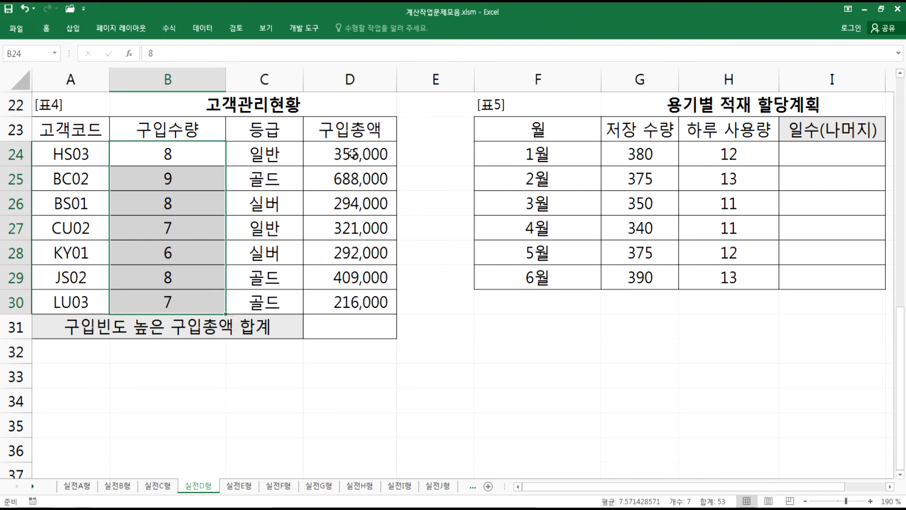
left_click_drag(352, 151, 349, 297)
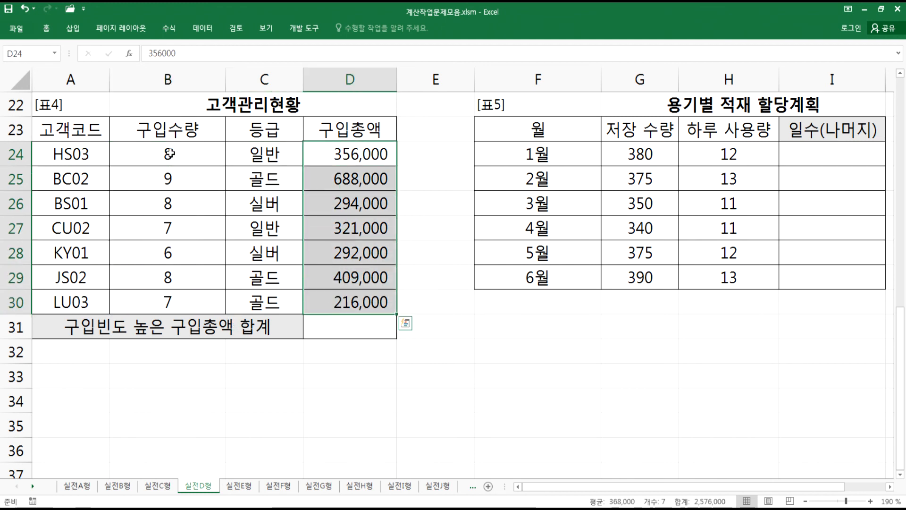
left_click_drag(166, 154, 341, 157)
left_click_drag(215, 208, 385, 207)
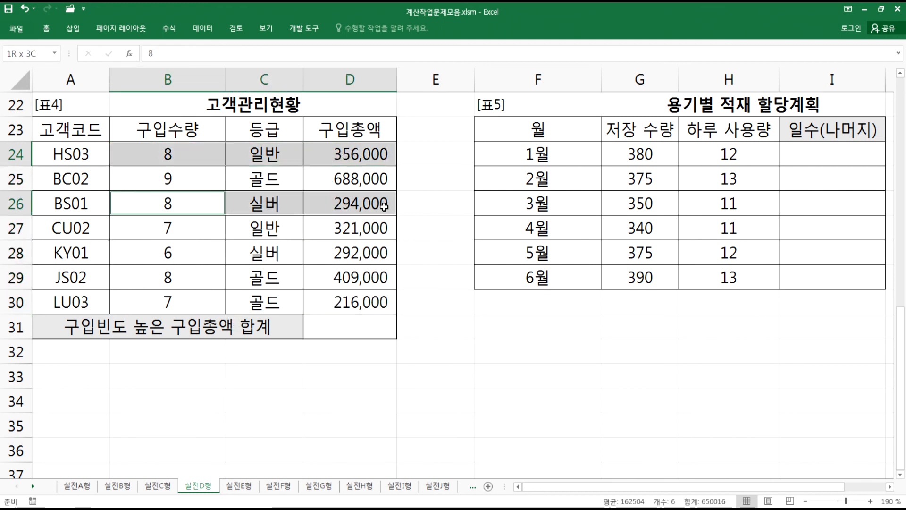
left_click(207, 274, "ctrl")
left_click_drag(207, 274, 340, 273)
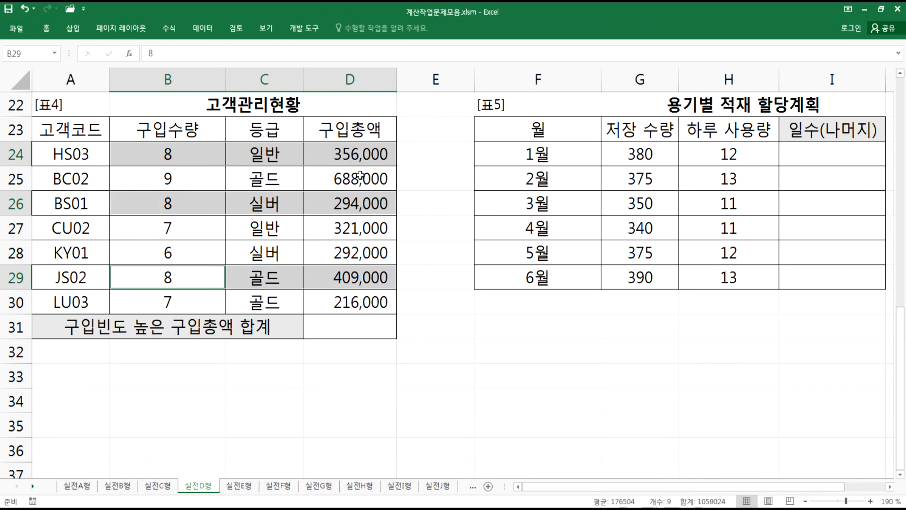
- Copy the finished =SUMIF(B24:B30, MODE(B24:B30), D24:D30) formula into cell D31 and enter it
key("alt+Tab")
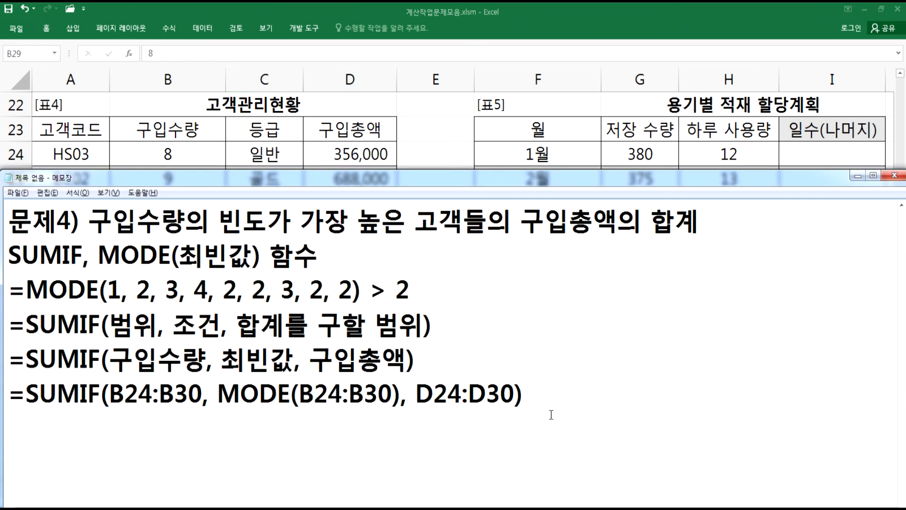
left_click_drag(526, 403, 15, 395)
key("ctrl+c")
key("alt+Tab")
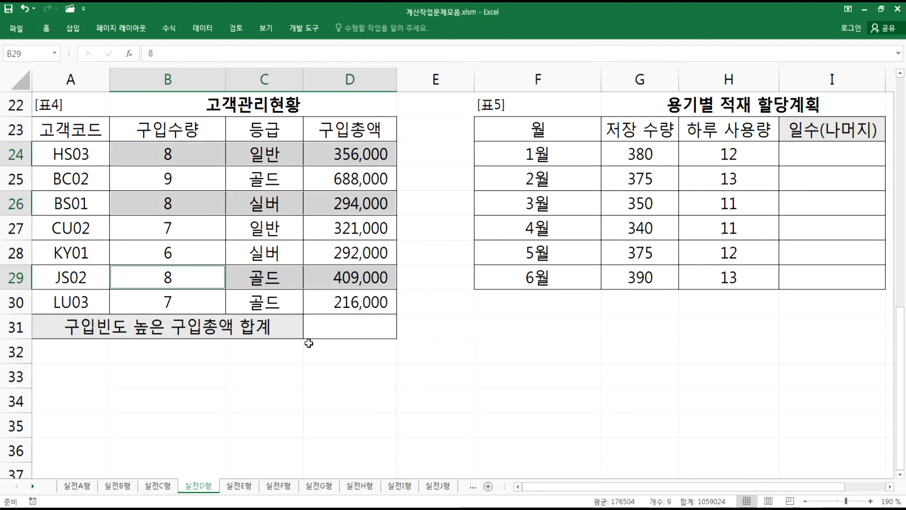
double_click(338, 325)
key("ctrl+v")
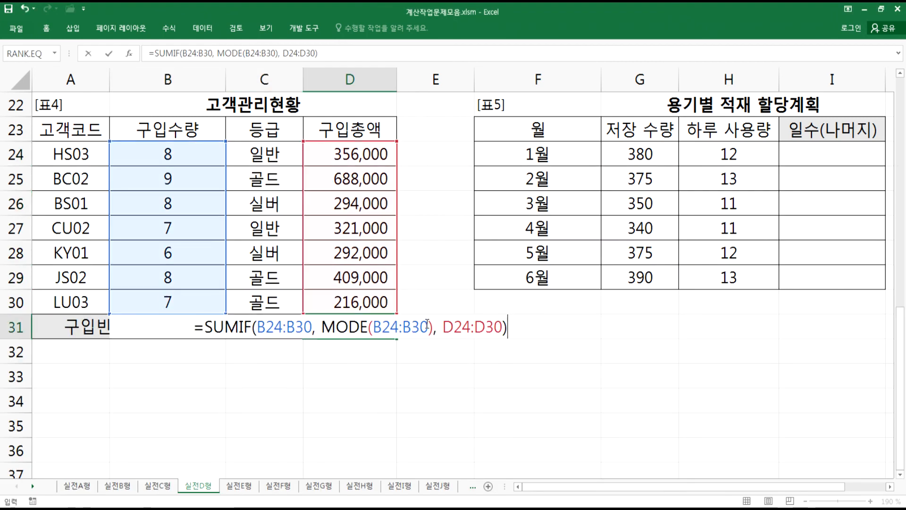
key("Return")
key("alt+Tab")
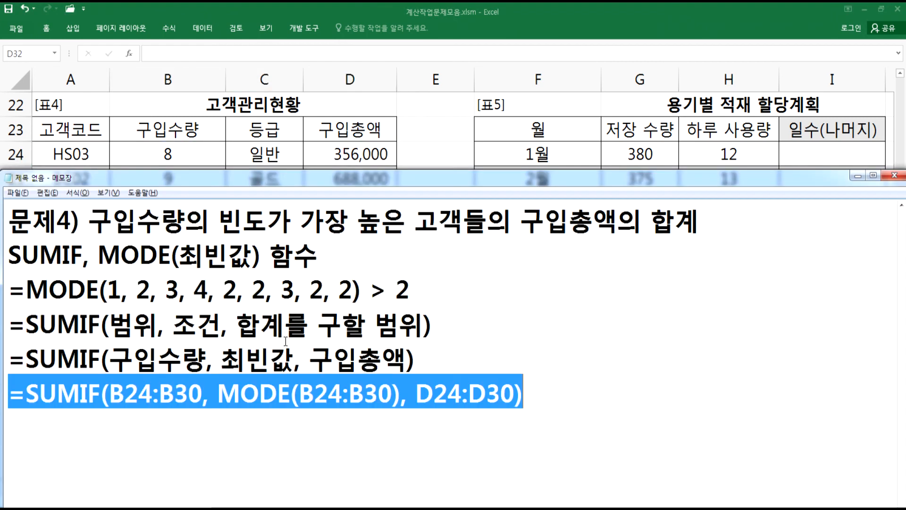
left_click_drag(218, 393, 402, 395)
left_click(353, 427)
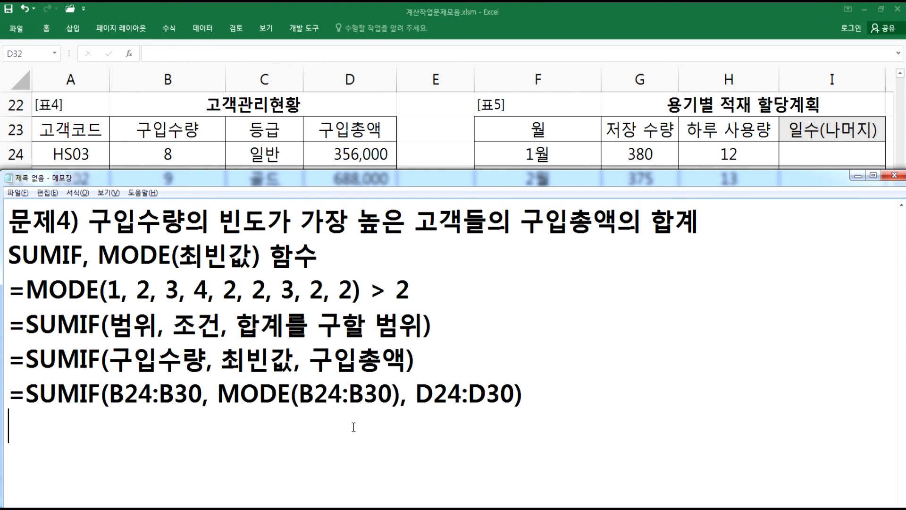
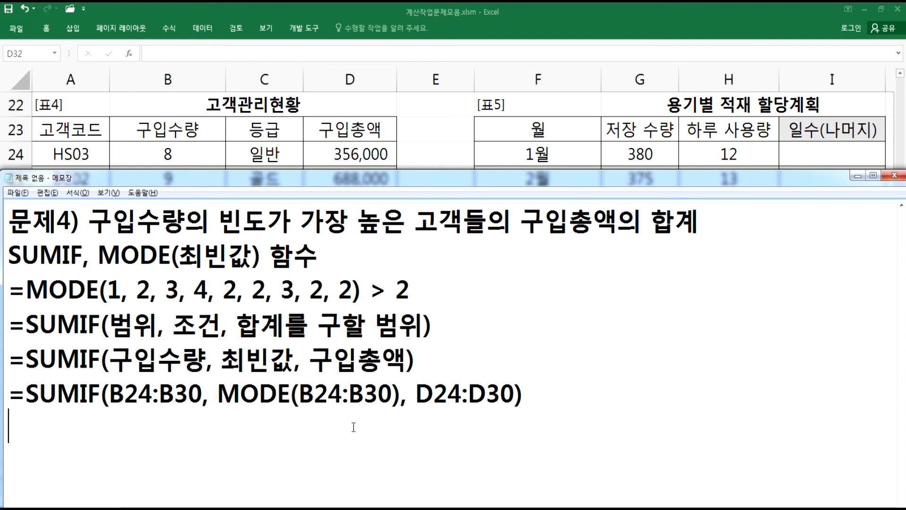
- Start a new notepad line headed 문제5) for the next exercise
scroll(354, 427, "down", 2)
scroll(354, 427, "up", 1)
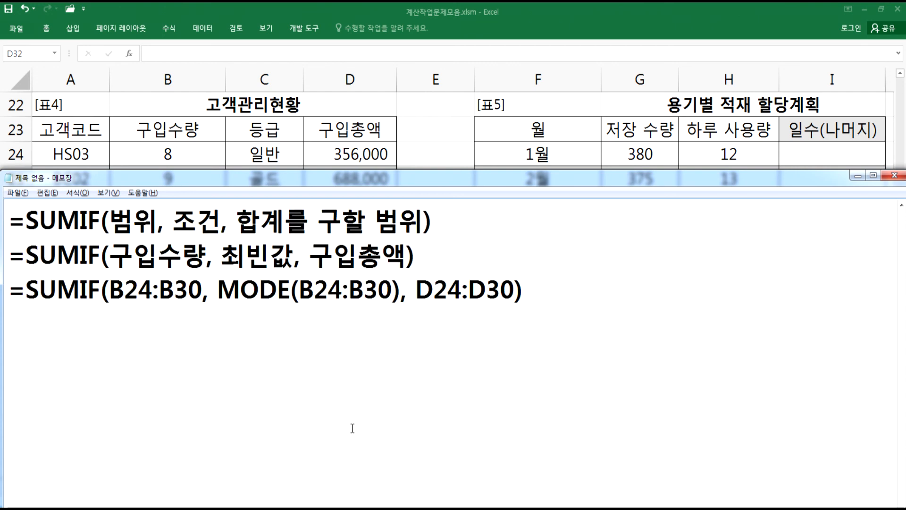
type("ANSWP5")
key("shift+Home")
type("문제5)")
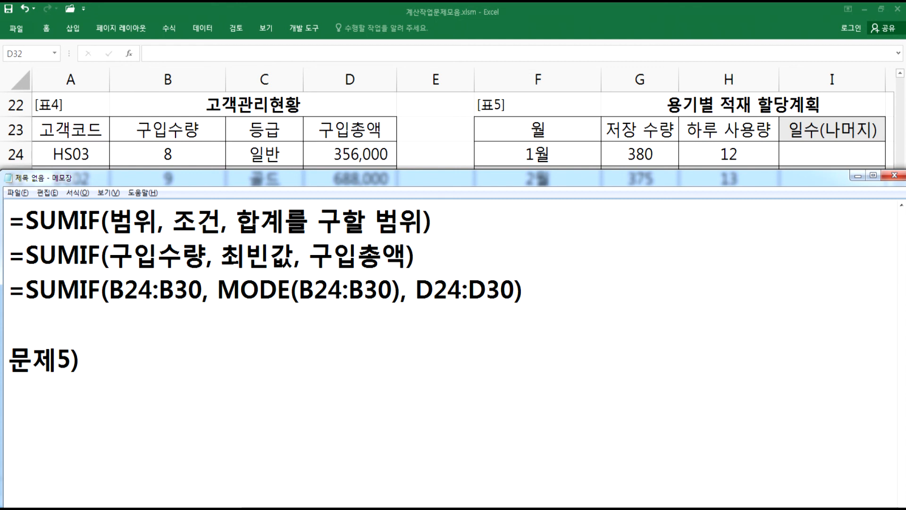
- Switch to the worksheet, view table 5 (용기별 적재 할당계획) and select cell I24
key("alt+Tab")
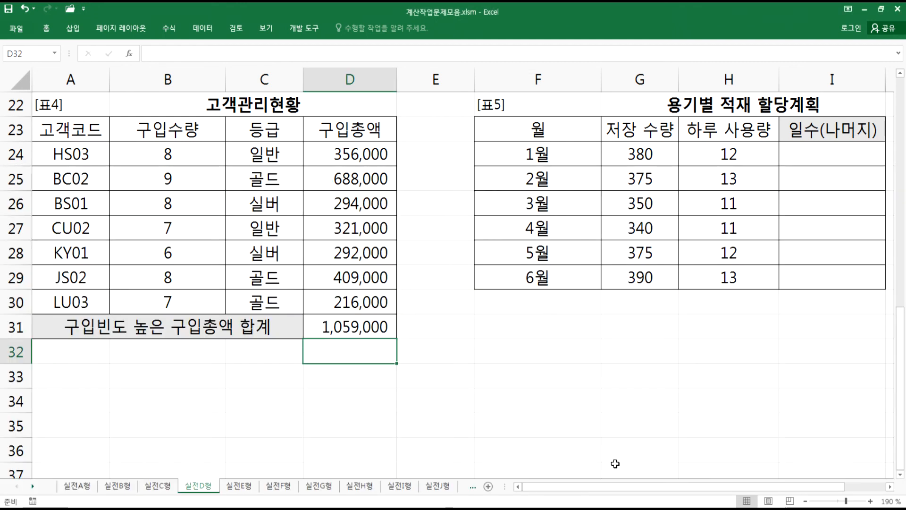
scroll(765, 486, "right", 1)
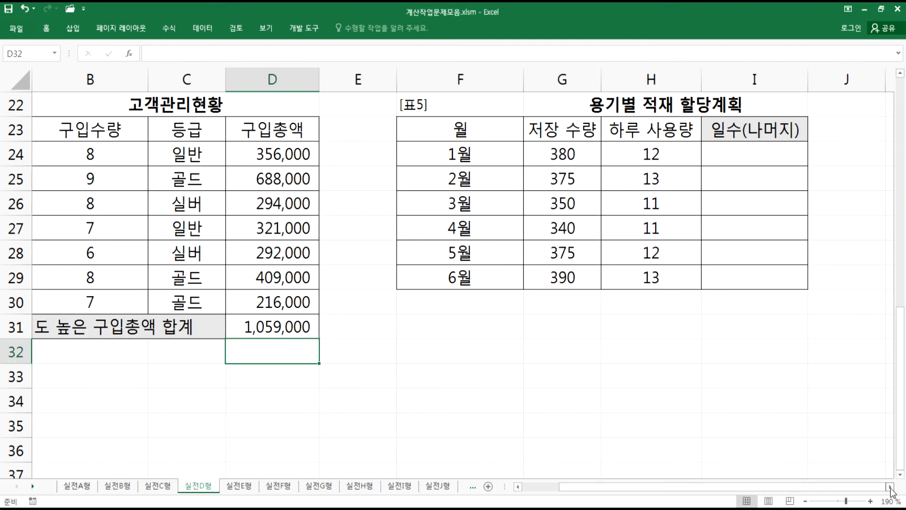
left_click(890, 487)
left_click(890, 486)
left_click(890, 487)
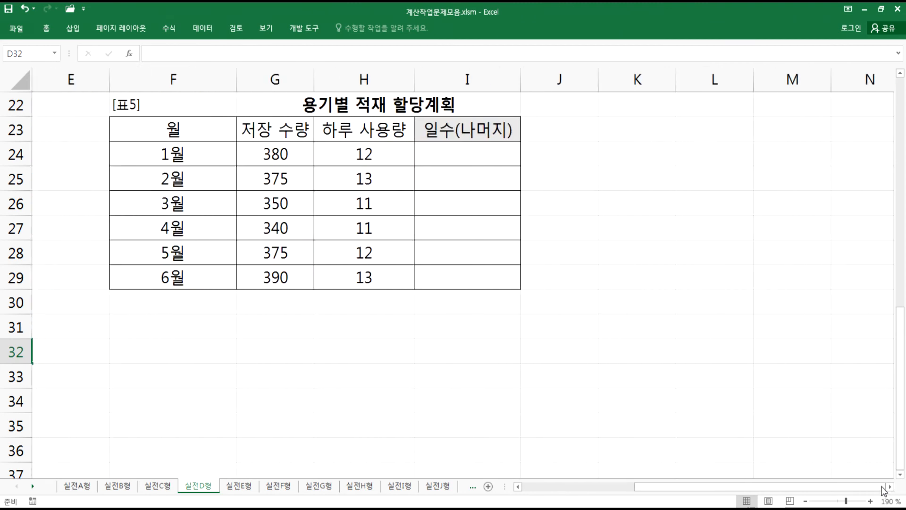
left_click(446, 155)
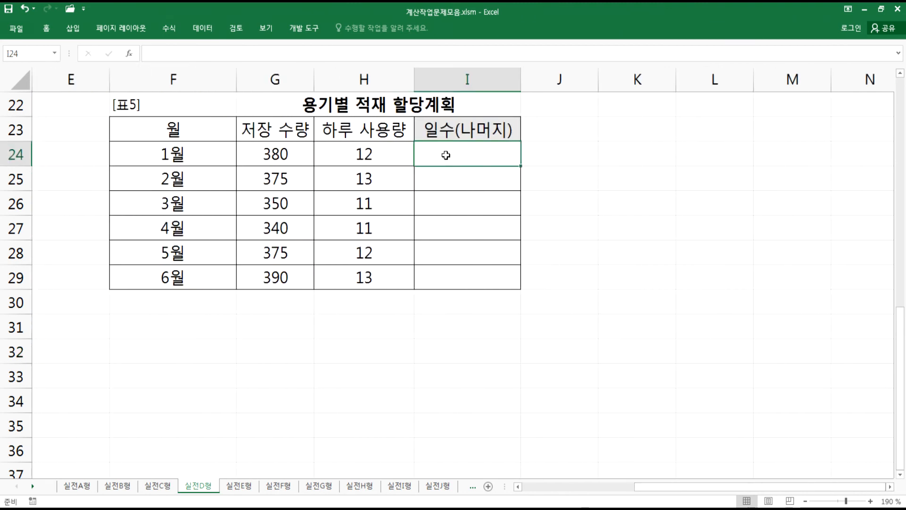
- Back in the notepad, write the task 저장 수량을 하루 사용량으로 나누어서 몫과 나머지를 계산 after 문제5)
key("alt+Tab")
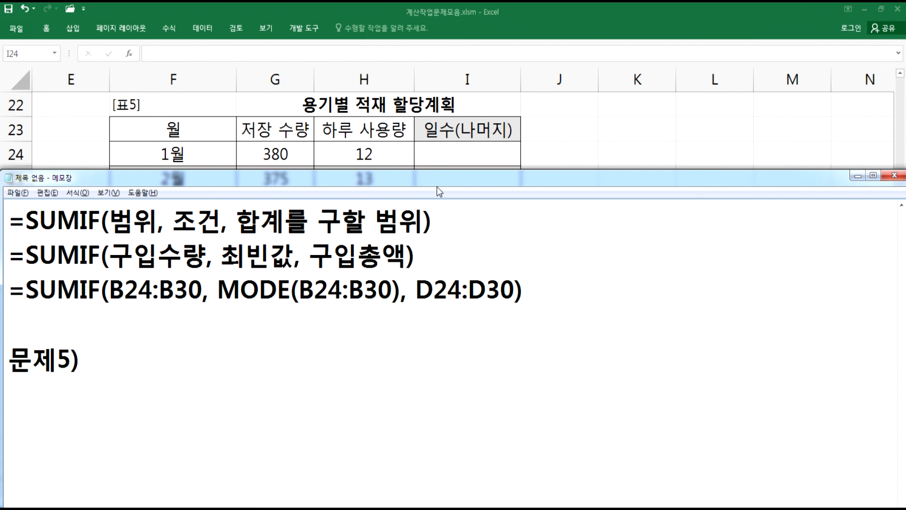
type("저장 수")
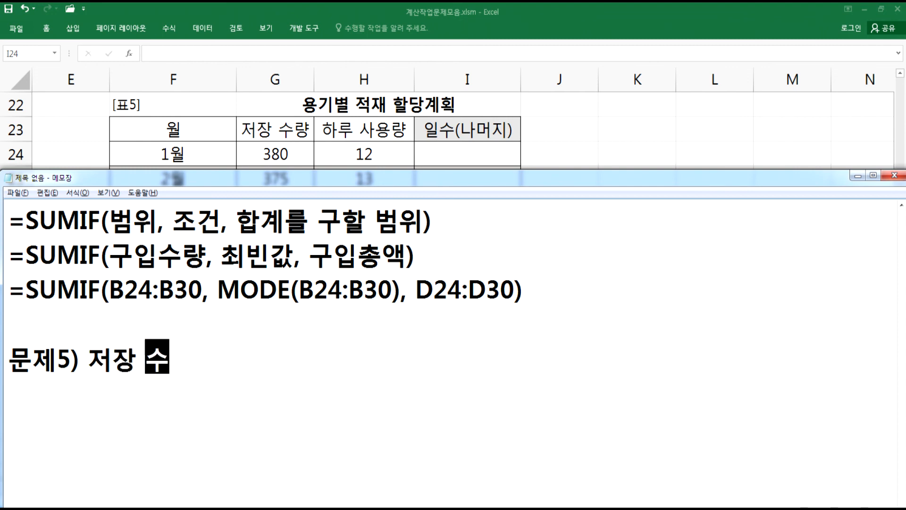
type("량을 ㅎ")
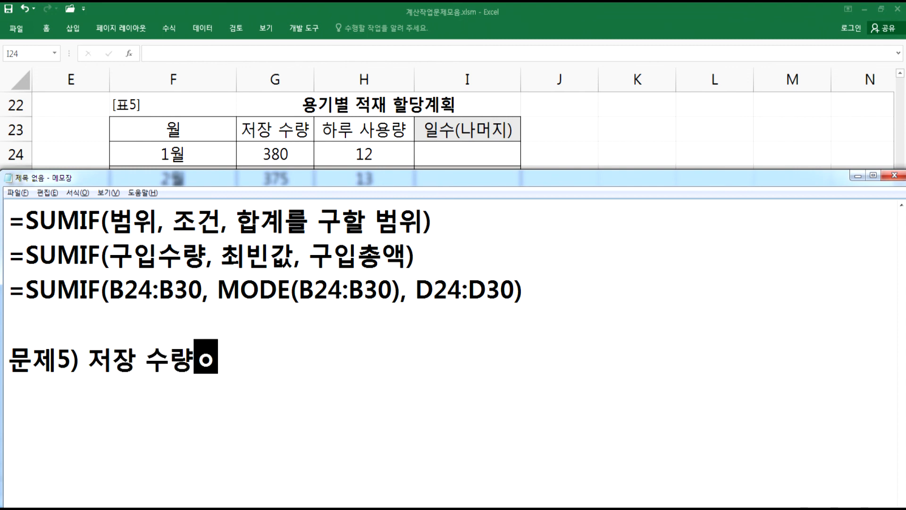
type("하루 사용량")
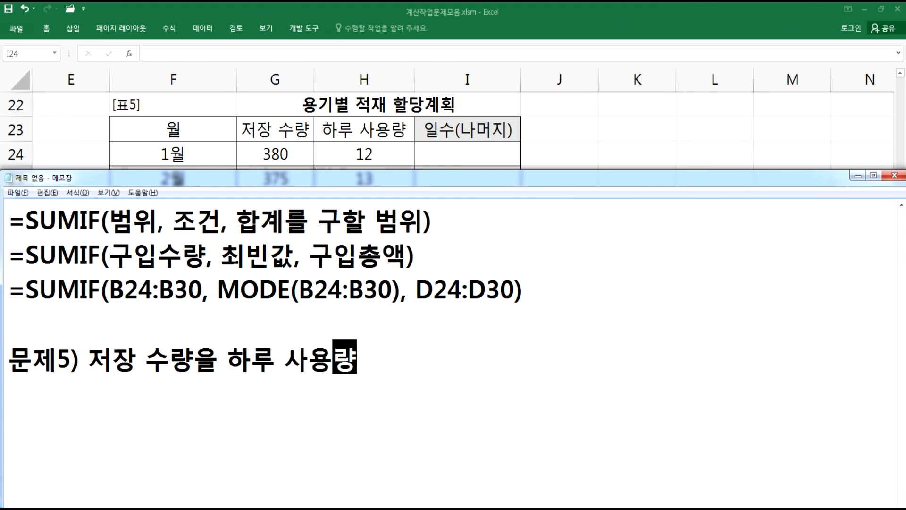
type("으로 나누어서")
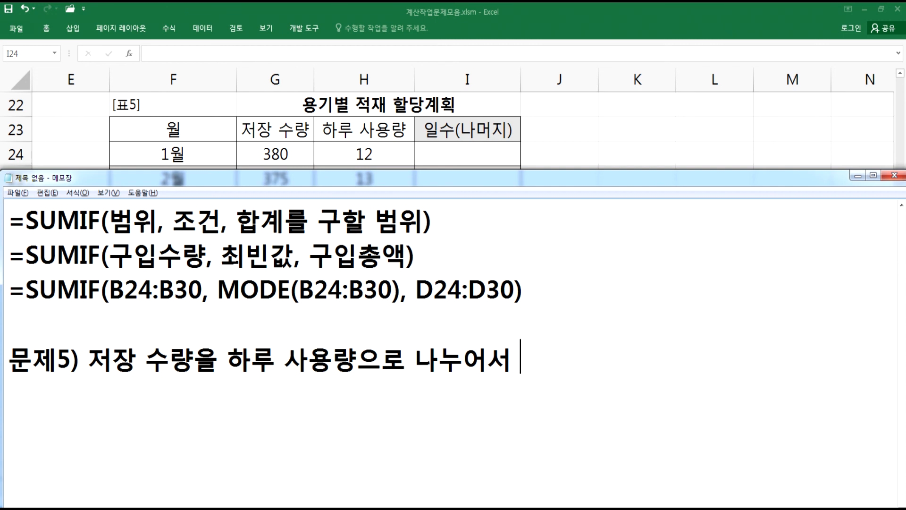
type("몫과 ")
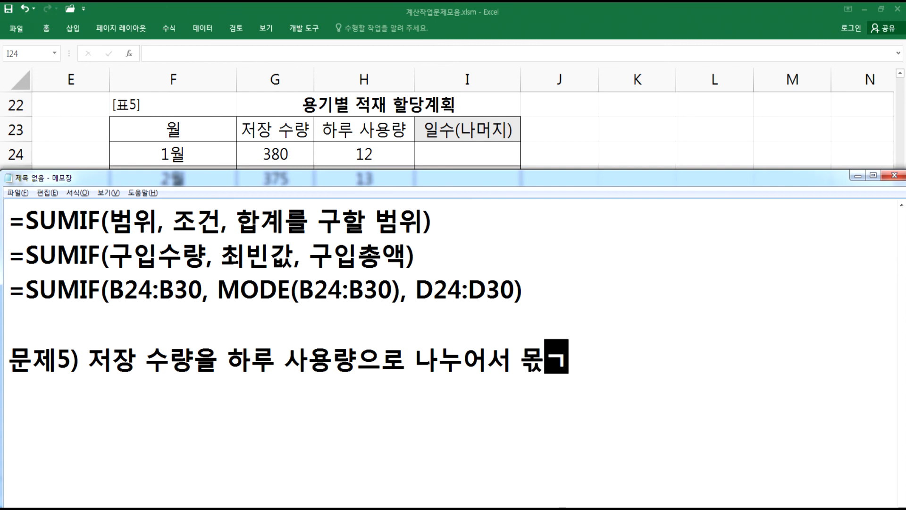
type("나머지를 계")
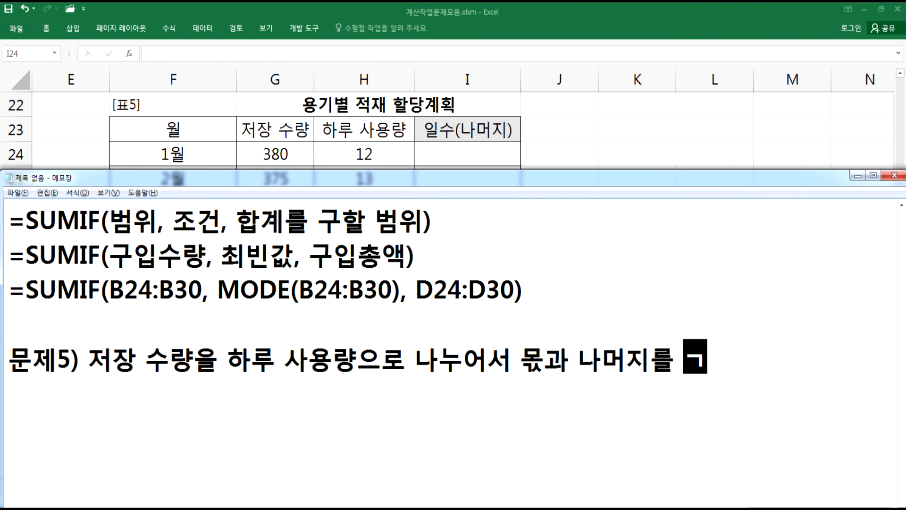
type("산")
key("Return")
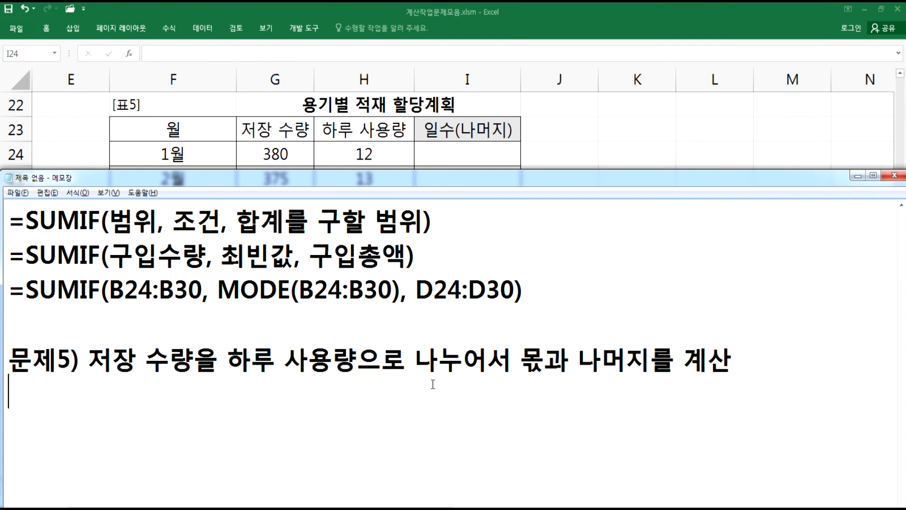
- Add the line 표기방법 : 10(4) describing the output format
type("10(4)")
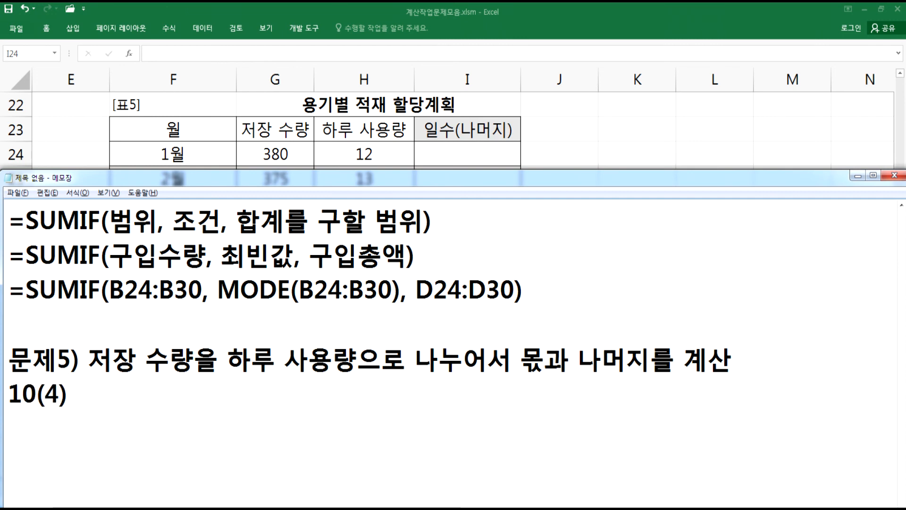
key("Home")
type("표기방ㅂ법 :")
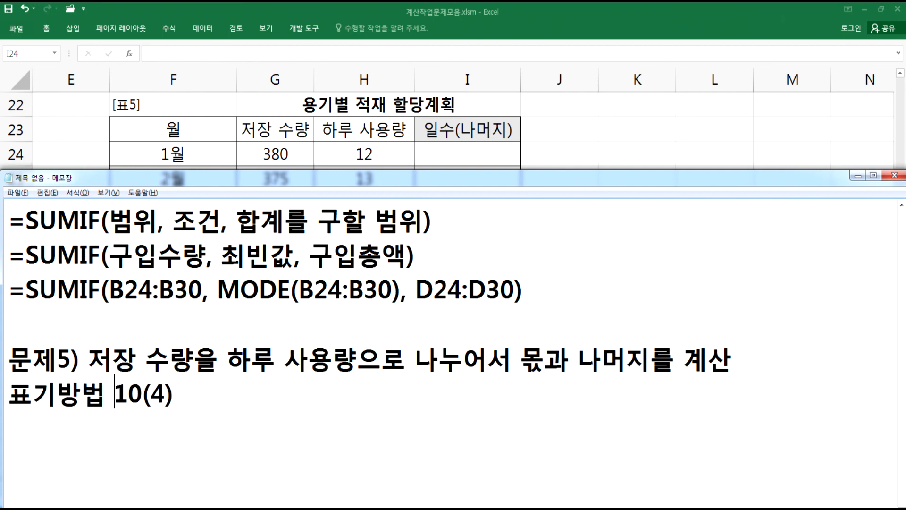
- Add a line listing INT, MOD 함수, & 연산자 as the tools to use
key("End")
key("Return")
type("INT, M")
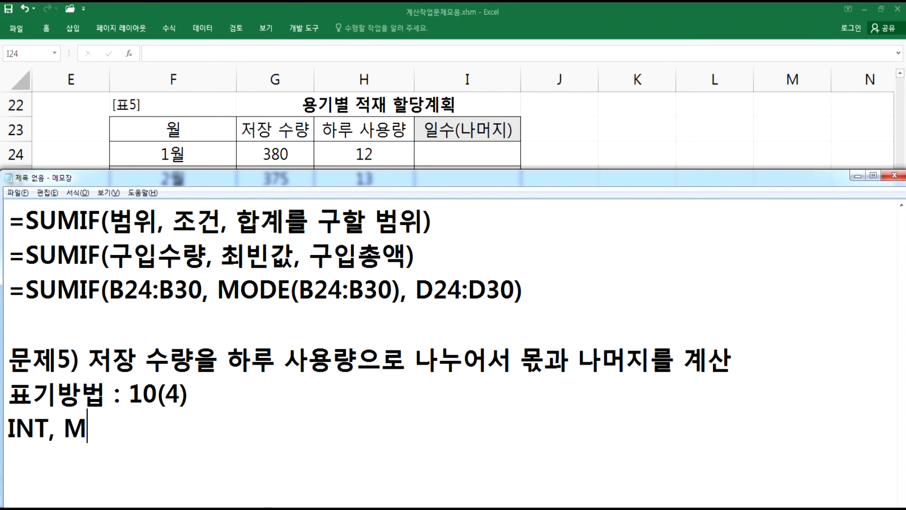
type("OD 함수")
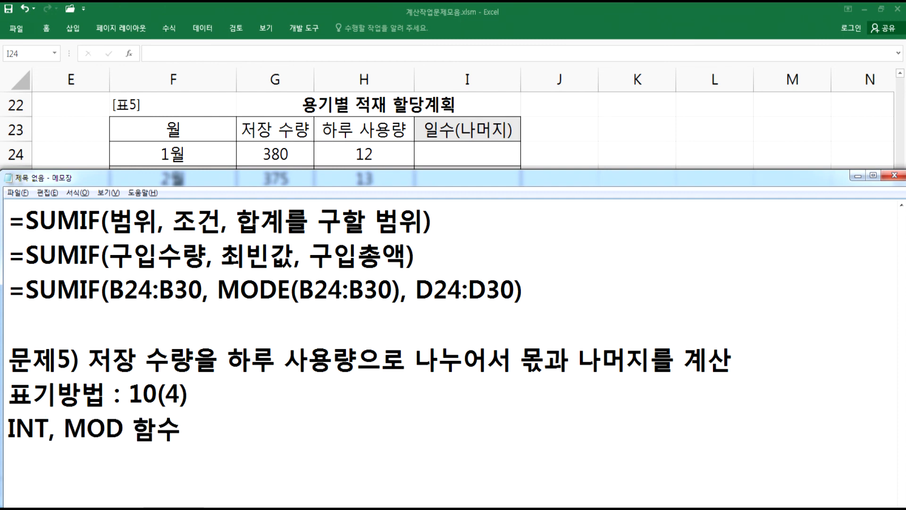
left_click_drag(157, 396, 166, 396)
left_click(201, 436)
type(", ")
type("& 연산자")
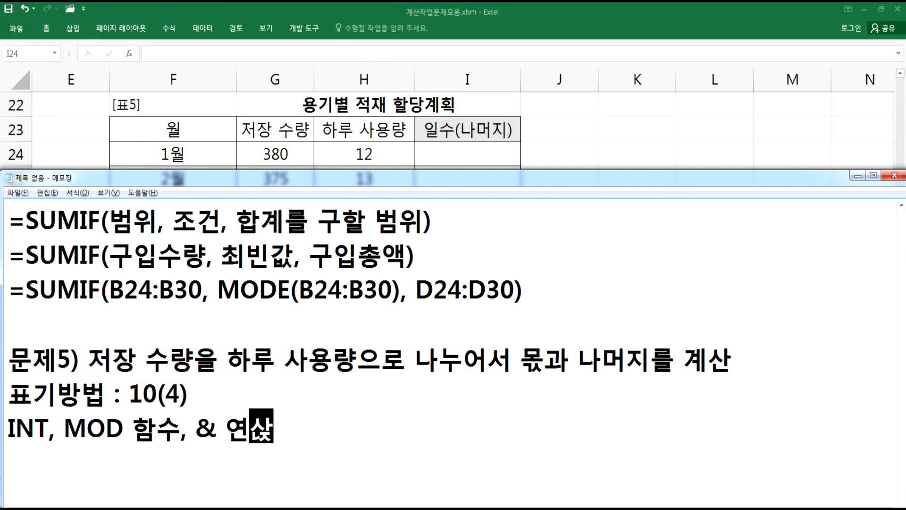
key("Return")
- Write the example formula =INT(380/12) > 몫 on a new line
scroll(204, 440, "down", 2)
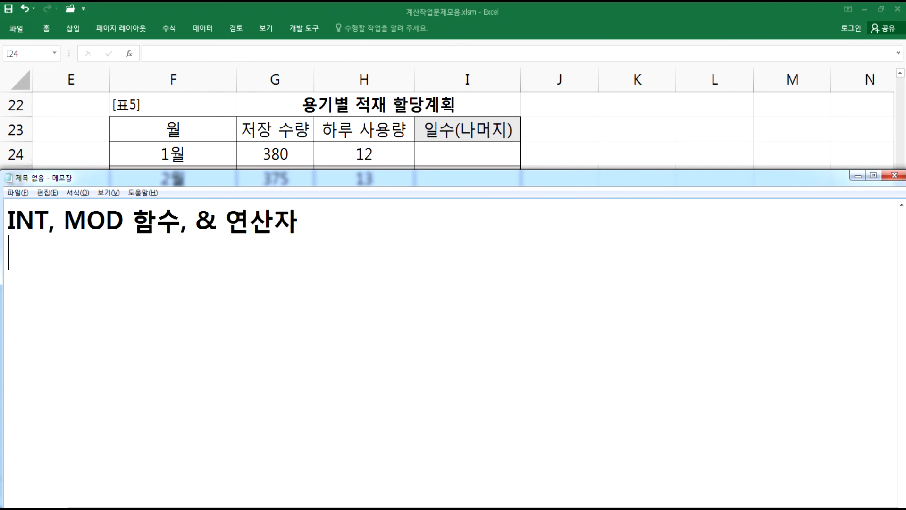
mouse_move(284, 508)
left_click(902, 206)
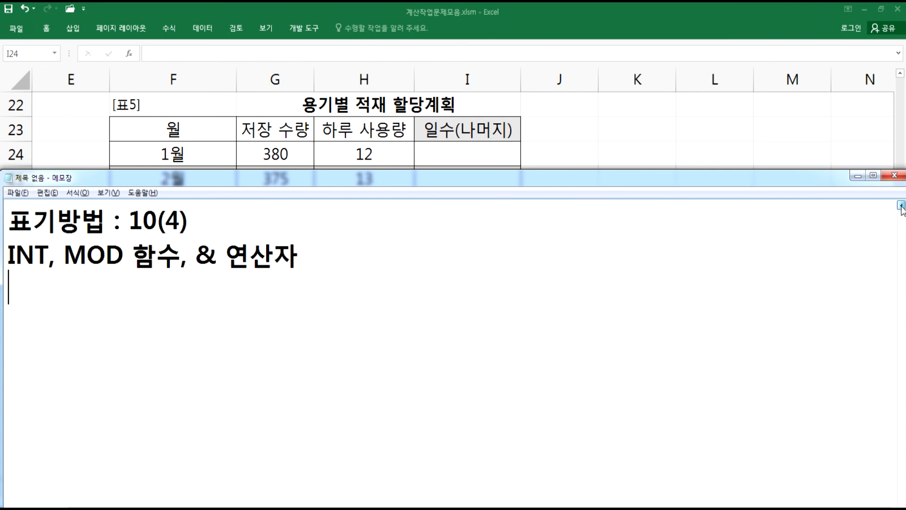
left_click(902, 205)
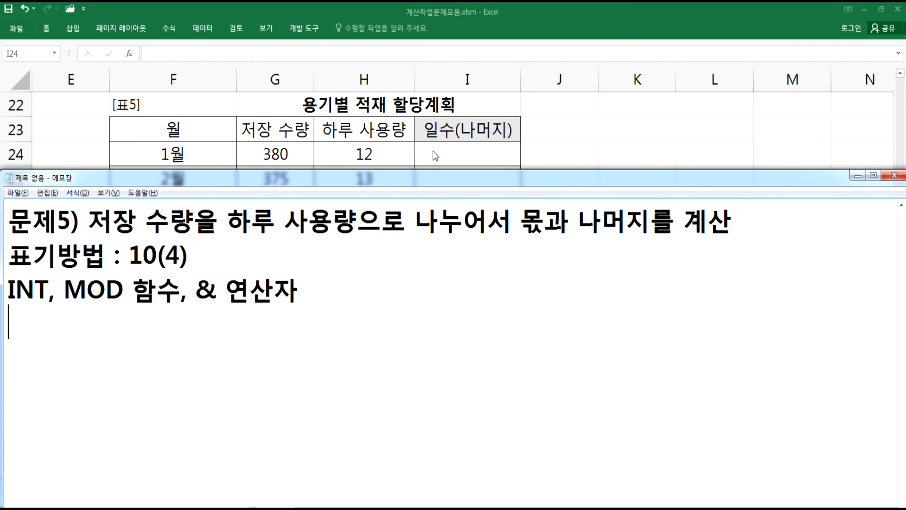
key("Return")
type("=INT(")
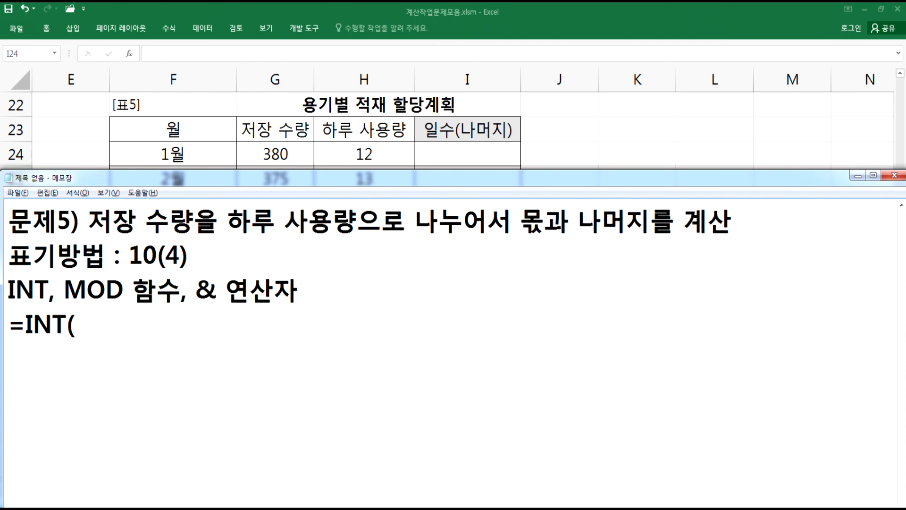
type("380")
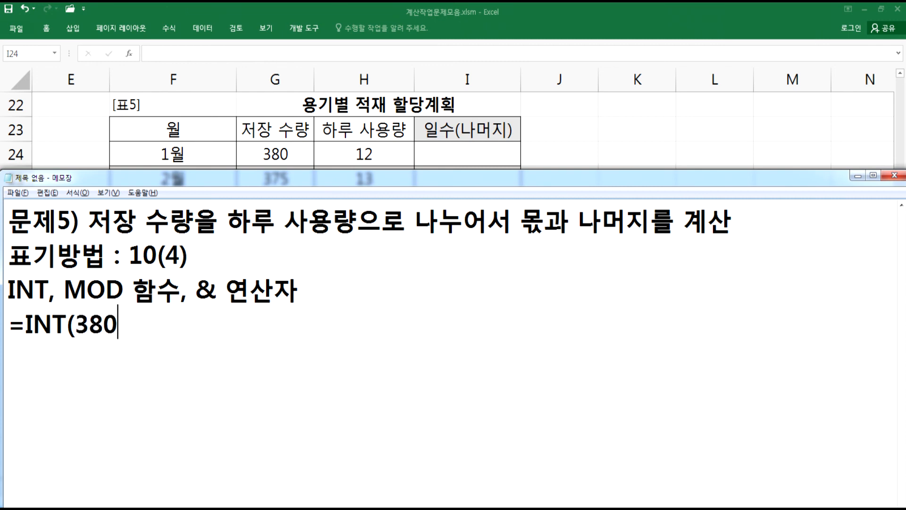
type(".")
key("BackSpace")
type(".")
key("BackSpace")
type("/12)")
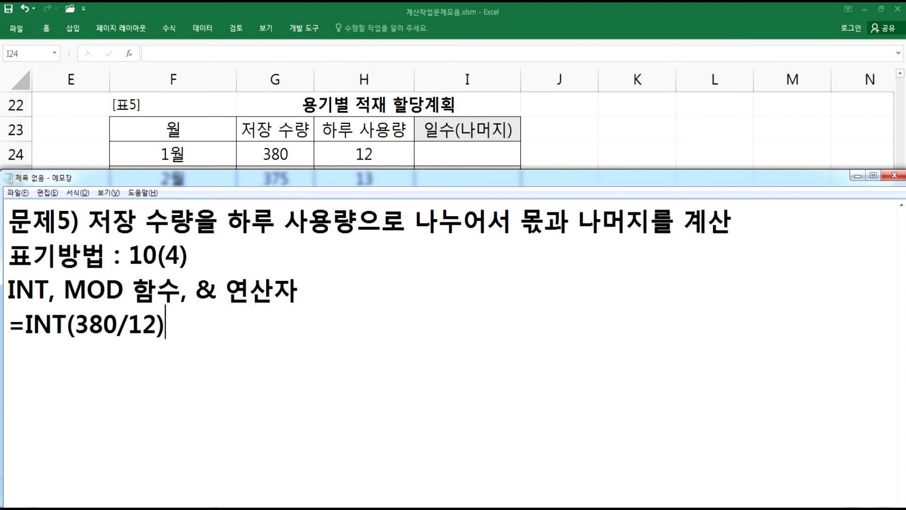
type(" > 몫")
- Write the example formula =MOD(380, 12) > 나머지 on the next line
key("Return")
type("=MODE")
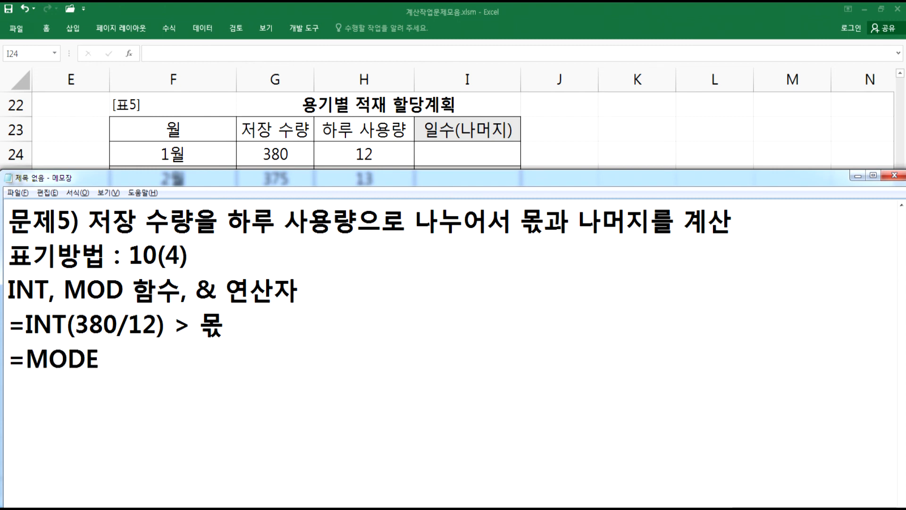
key("BackSpace")
type("(380, 1")
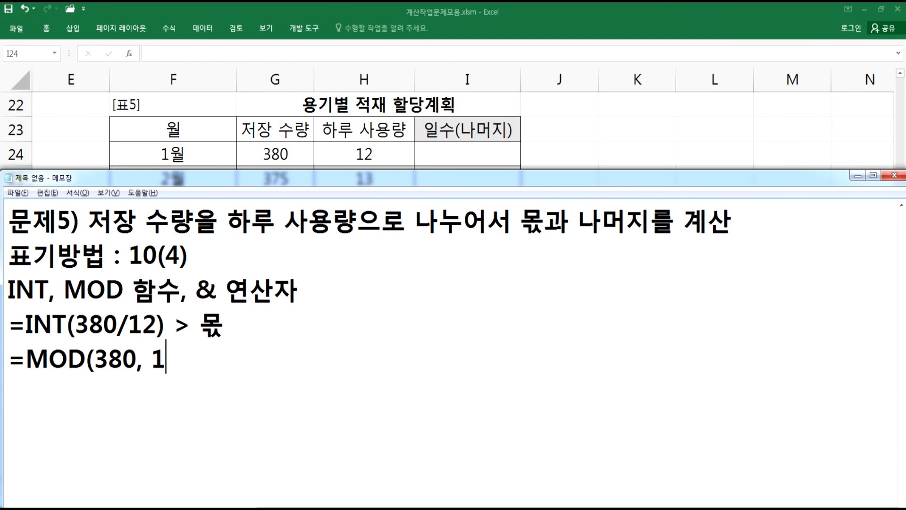
type("2)")
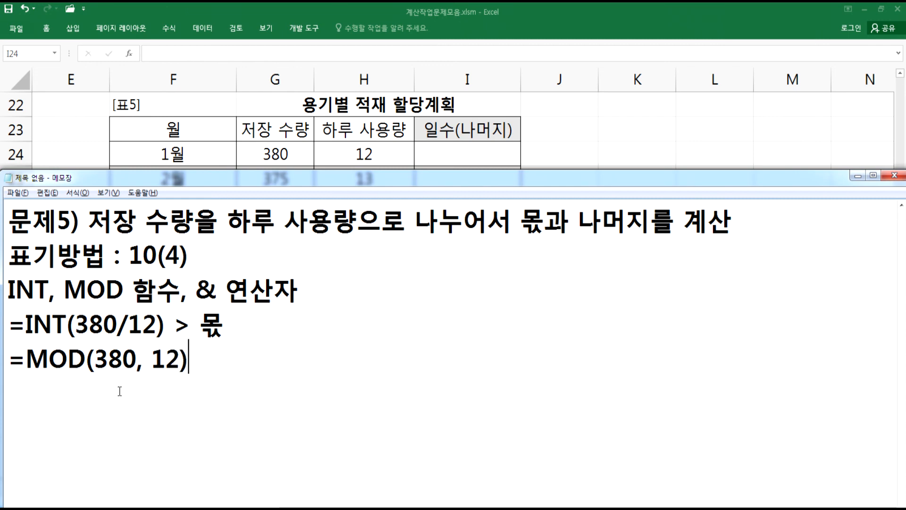
left_click_drag(137, 365, 191, 362)
left_click(70, 360)
left_click(188, 359)
type("> 나멎")
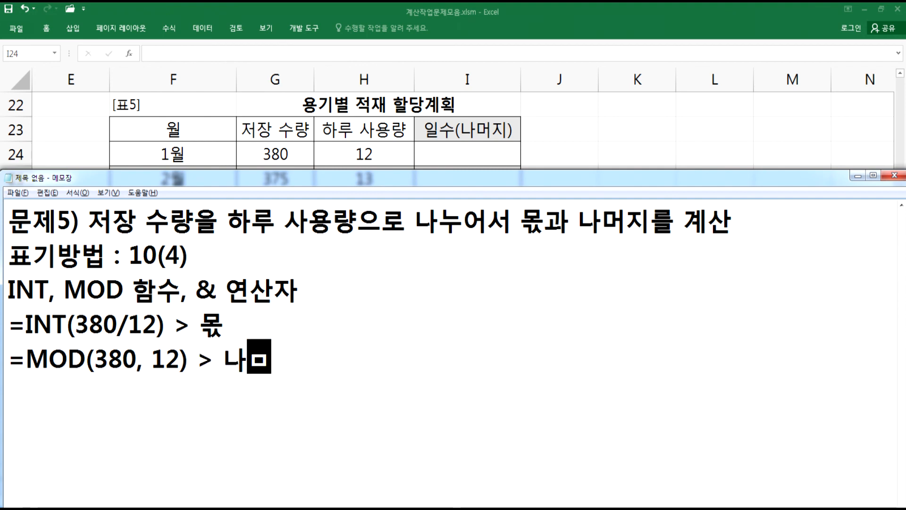
type("지")
key("Return")
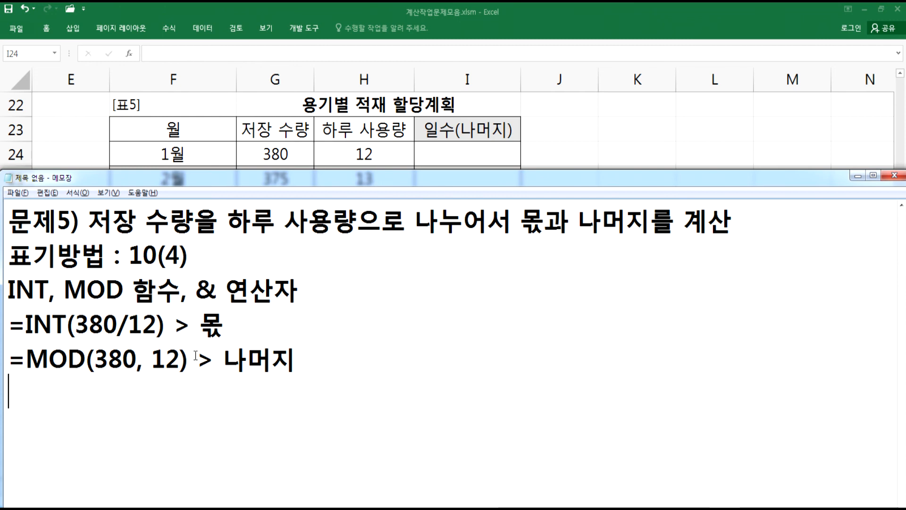
- Begin a new line with the formula =INT(G24/H24) & "(" & for the combined quotient and remainder
type("=ㅑㅜㅅ")
key("BackSpace")
key("BackSpace")
key("BackSpace")
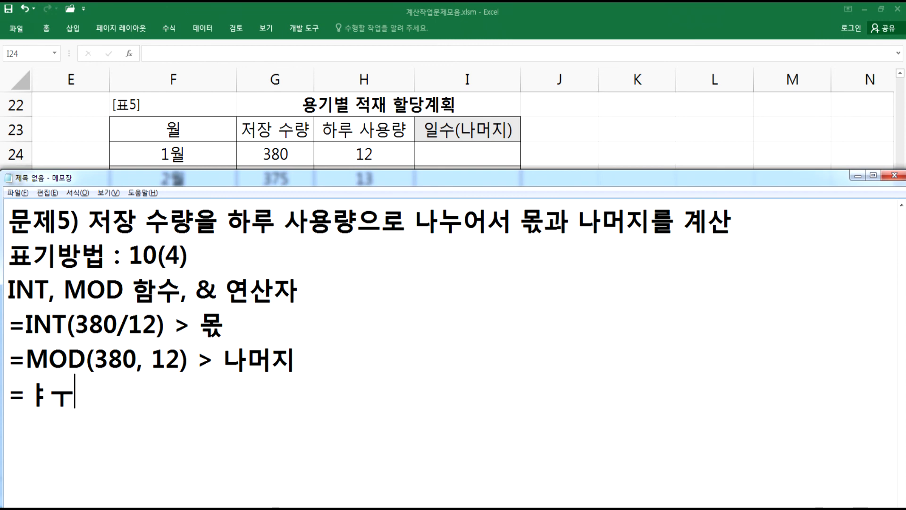
type("INT(")
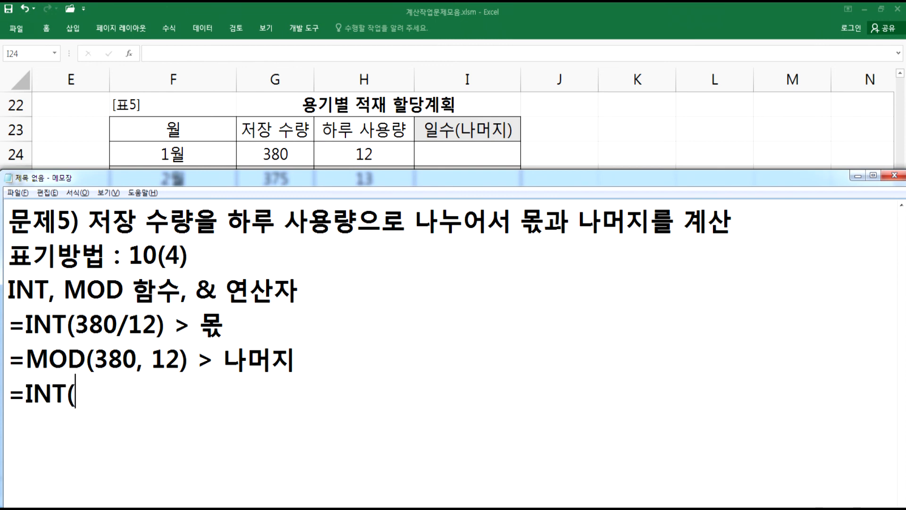
type("G24")
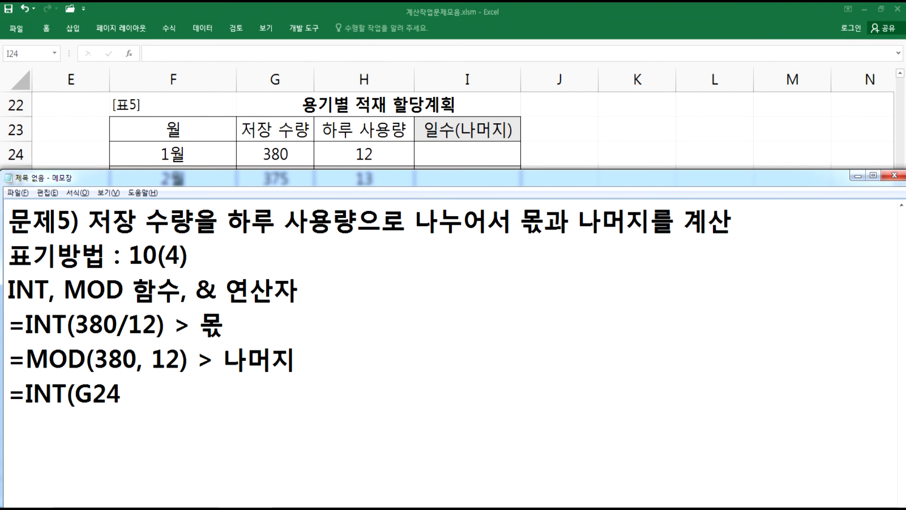
type("/H2")
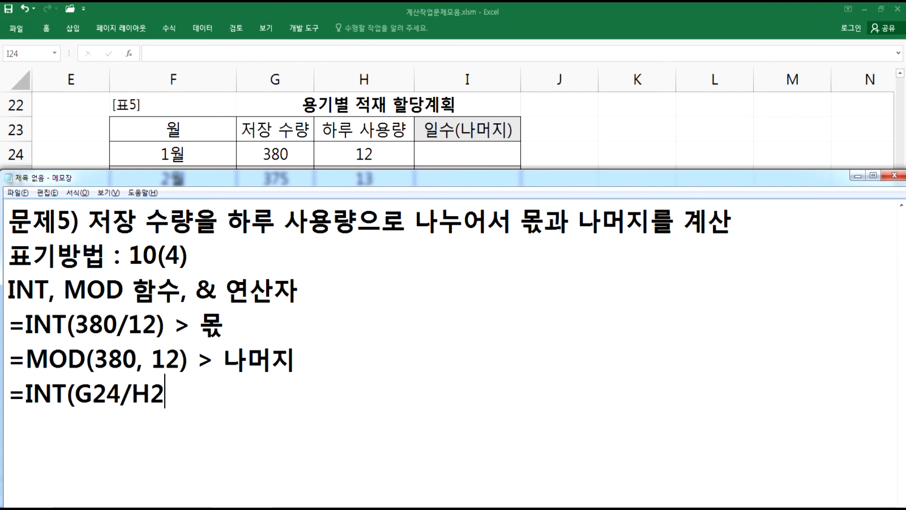
type("4) & \"(\" & ")
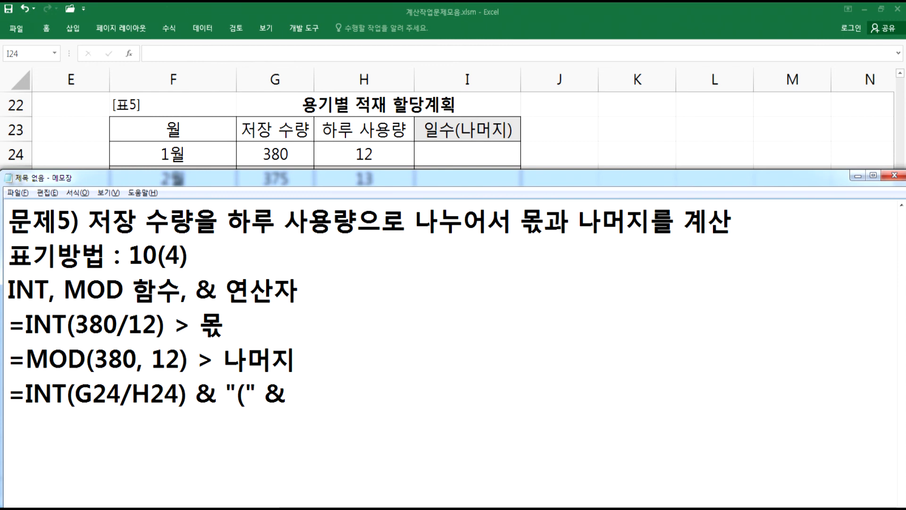
type("MOD(")
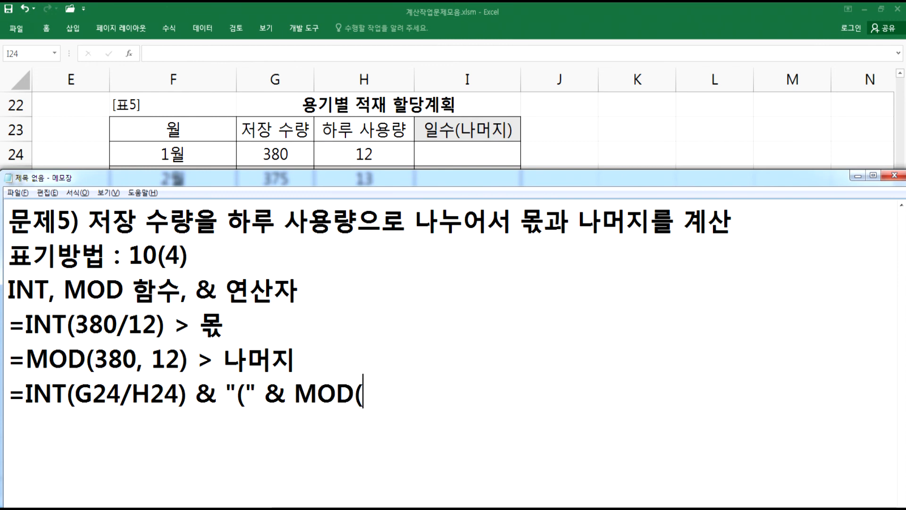
type("G2")
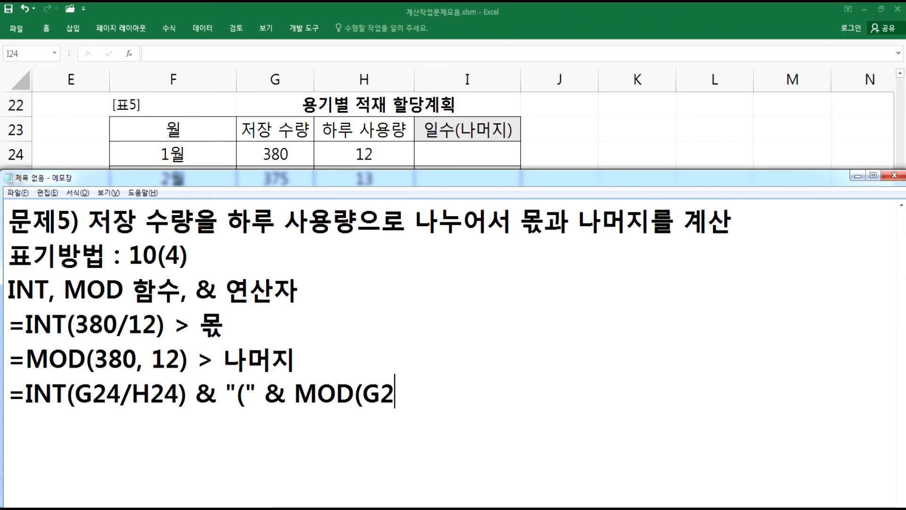
type("4, H2")
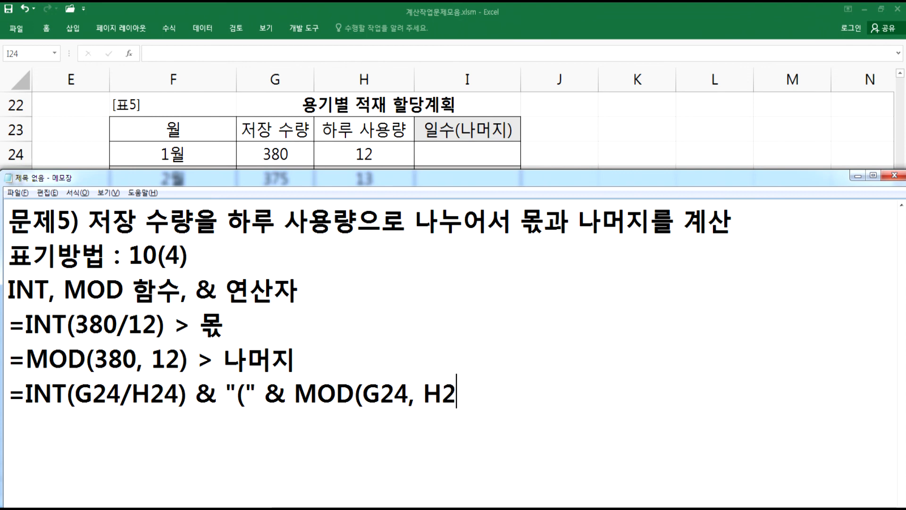
type("4) & \")\"")
- Complete the line with MOD(G24, H24) & ")" and start a new line
key("Return")
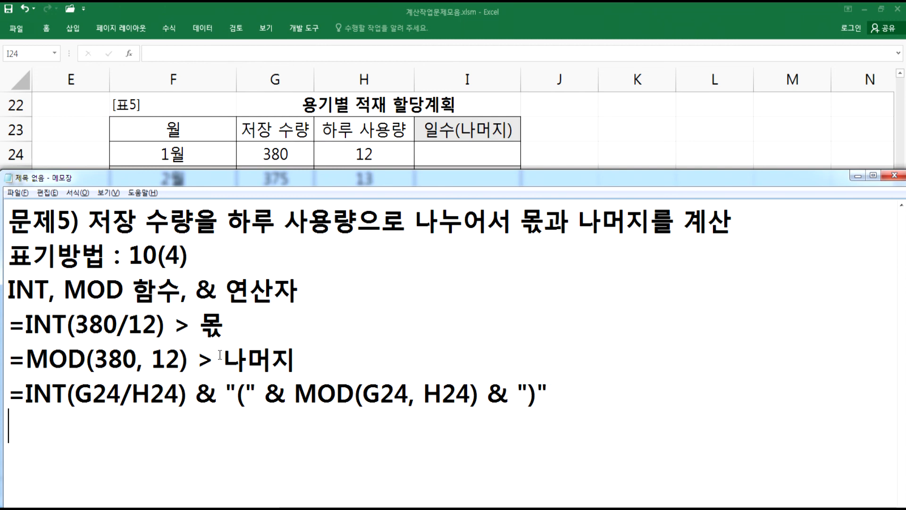
- Copy the combined formula from Notepad and enter it into cell I24 of the spreadsheet
left_click(562, 391)
left_click_drag(562, 391, 9, 392)
key("ctrl+c")
left_click(492, 157)
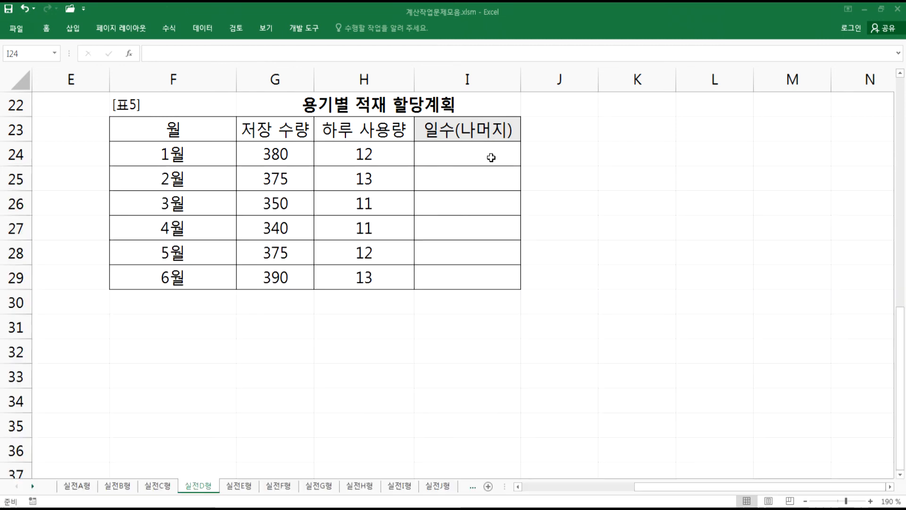
key("ctrl+v")
key("Return")
- Fill the I24 formula down through I29
left_click(482, 154)
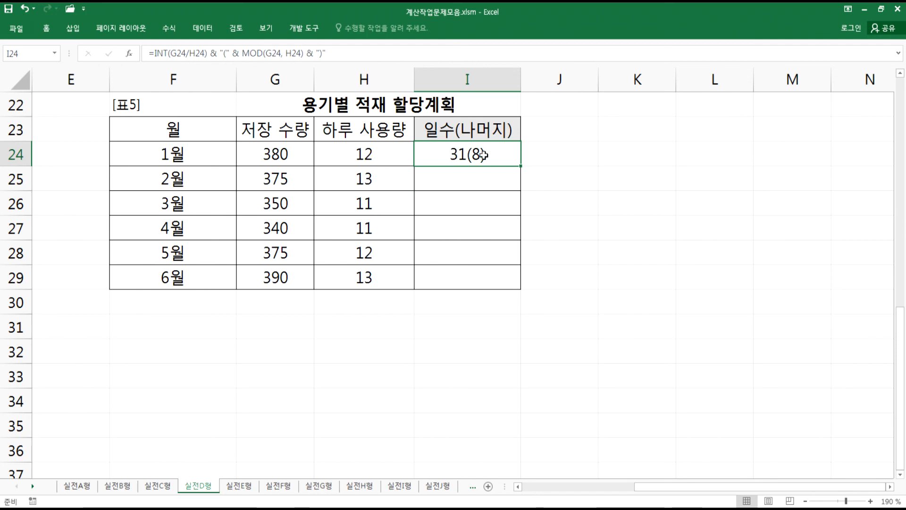
double_click(521, 166)
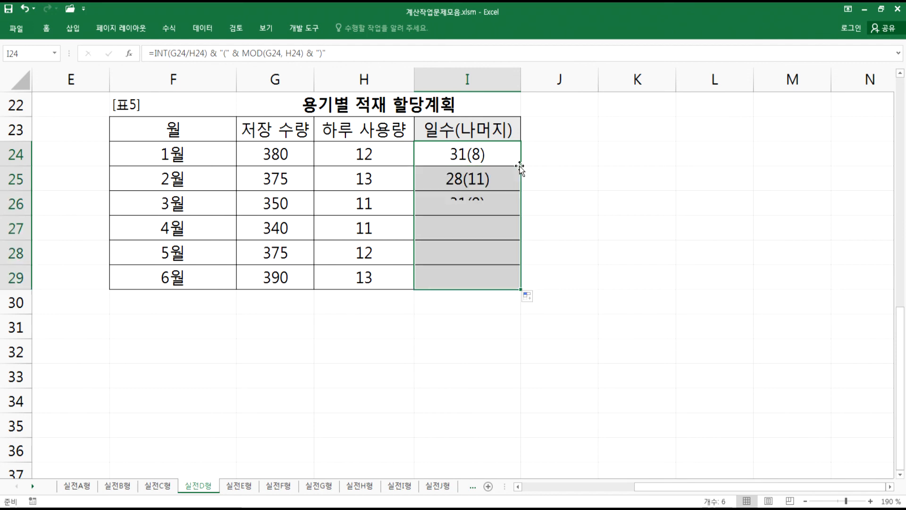
left_click(496, 165)
- Return to Notepad and go over the arguments of the example INT and MOD formulas
key("alt+Tab")
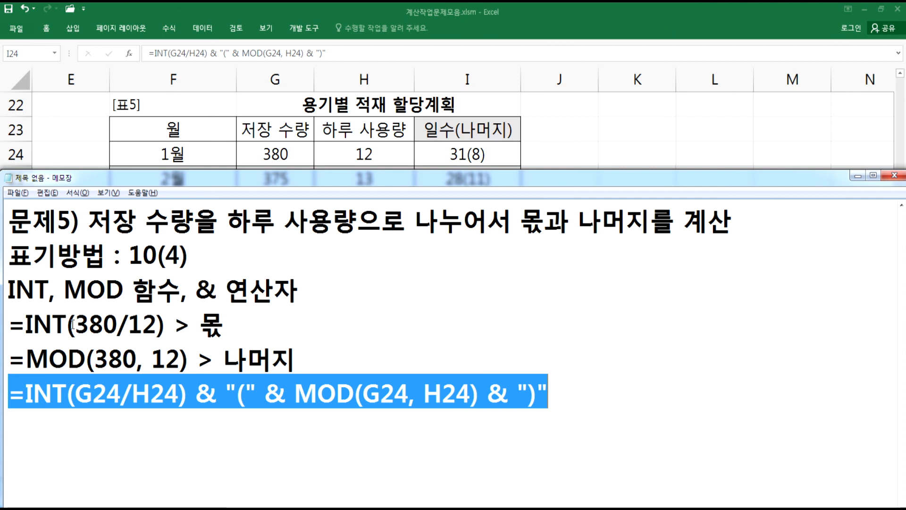
left_click_drag(28, 325, 154, 323)
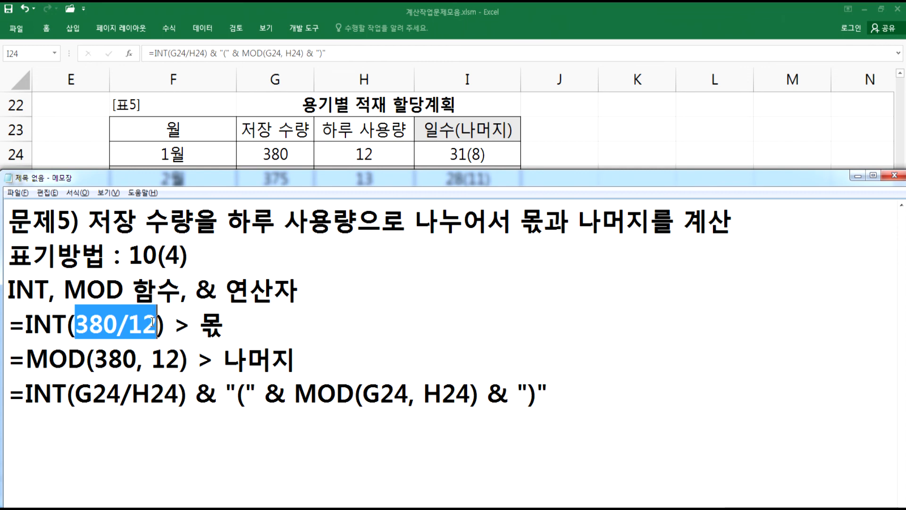
left_click(145, 324)
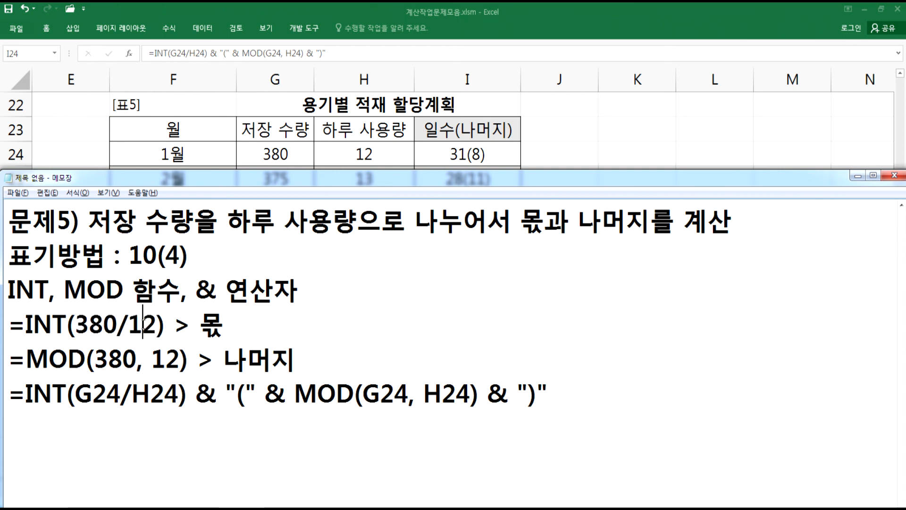
left_click_drag(25, 360, 180, 359)
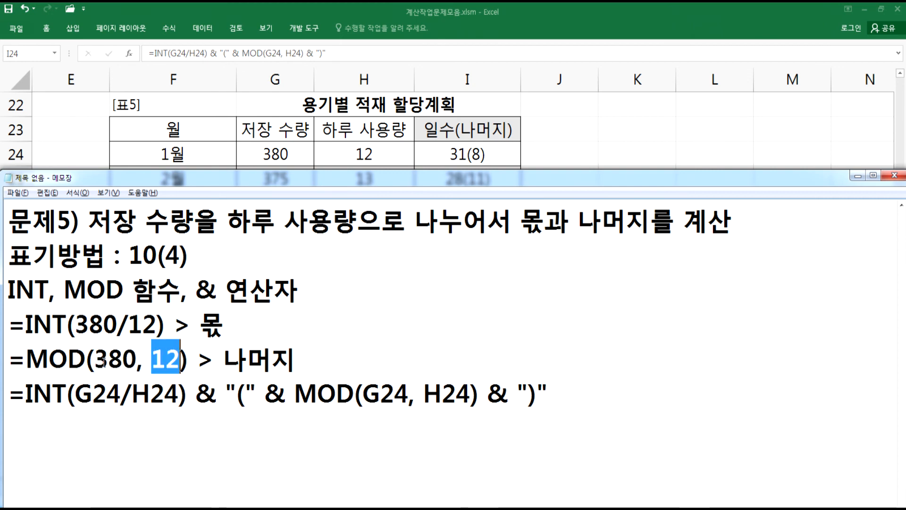
left_click_drag(137, 359, 143, 360)
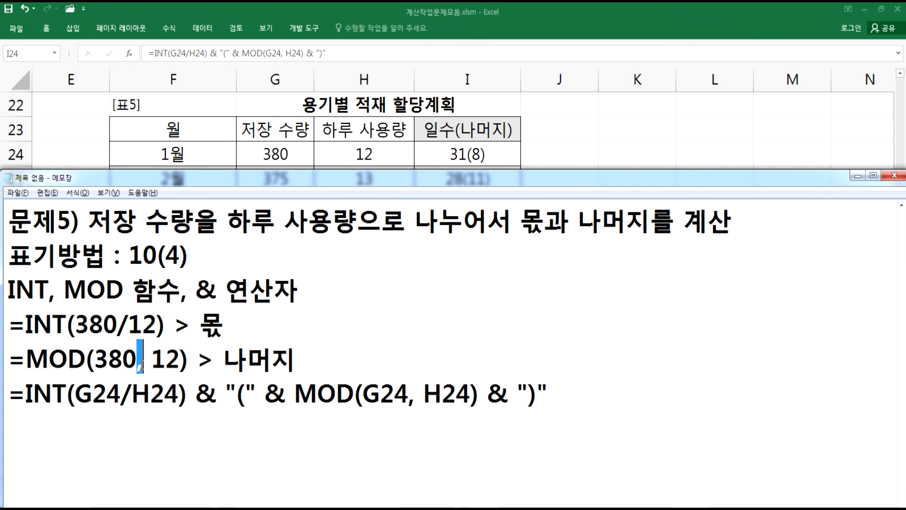
left_click(139, 364)
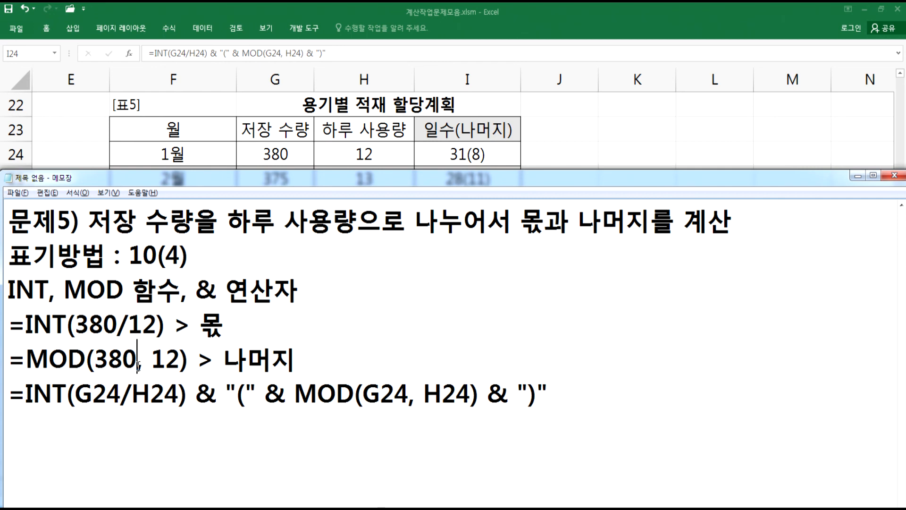